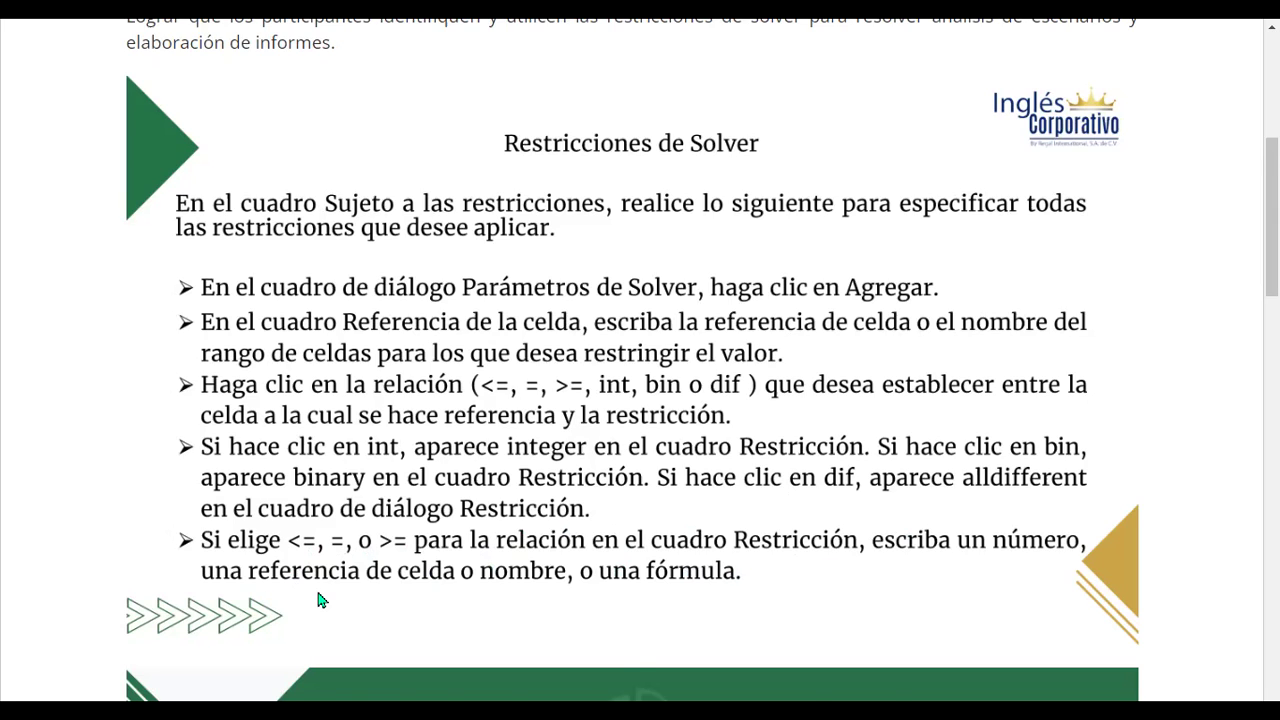
# Scroll down through the current Open edX unit page to reach its bottom
pyautogui.scroll(-1, 318, 600)
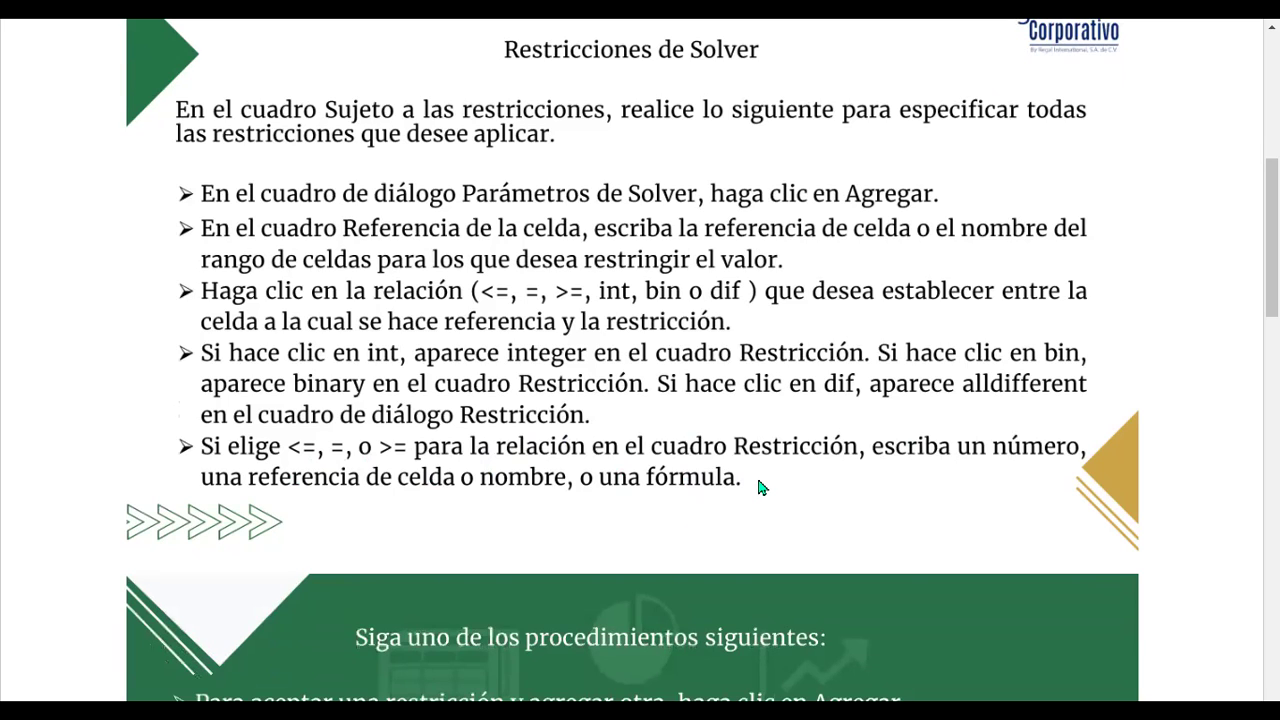
pyautogui.scroll(-2, 758, 482)
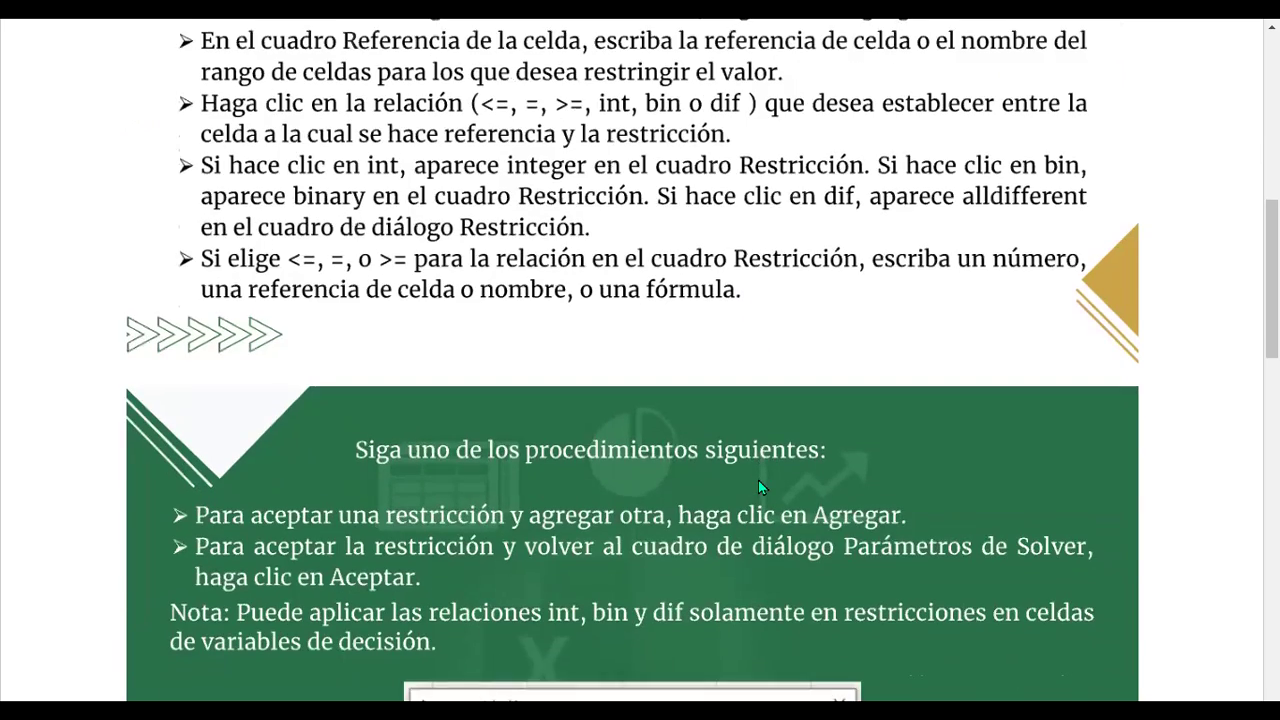
pyautogui.scroll(-2, 758, 482)
pyautogui.scroll(-1, 760, 487)
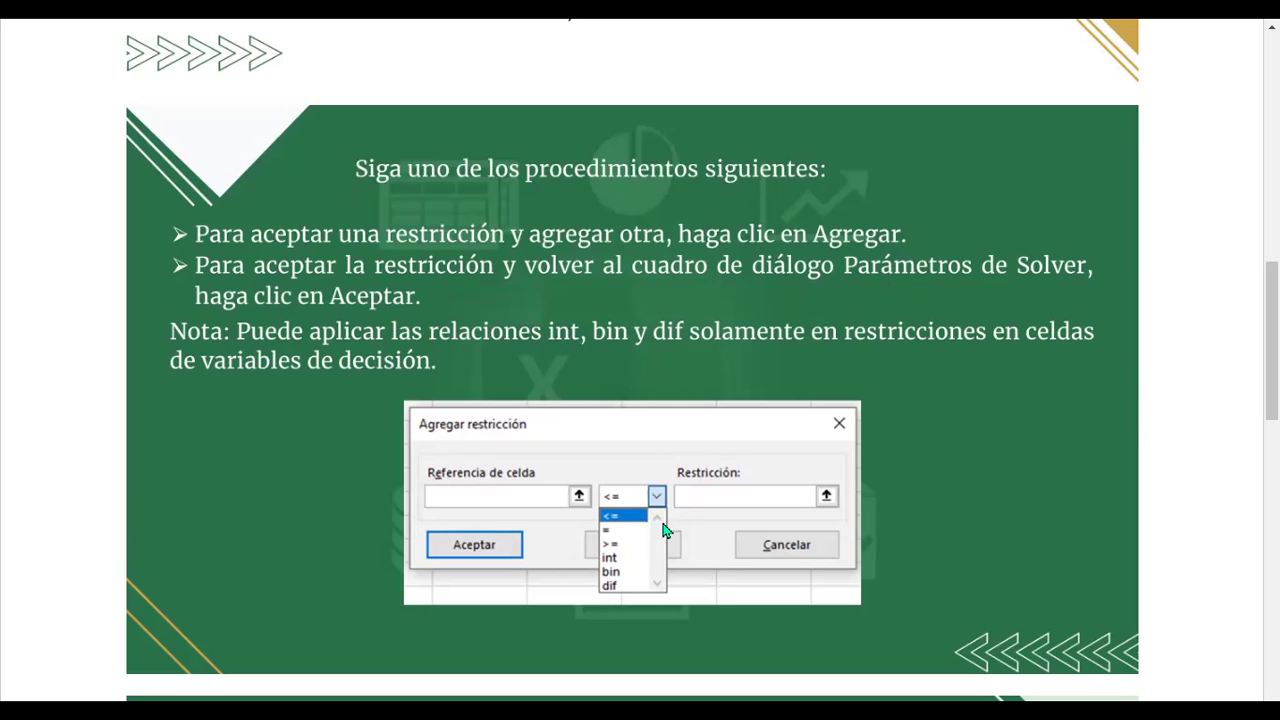
pyautogui.scroll(-1, 663, 520)
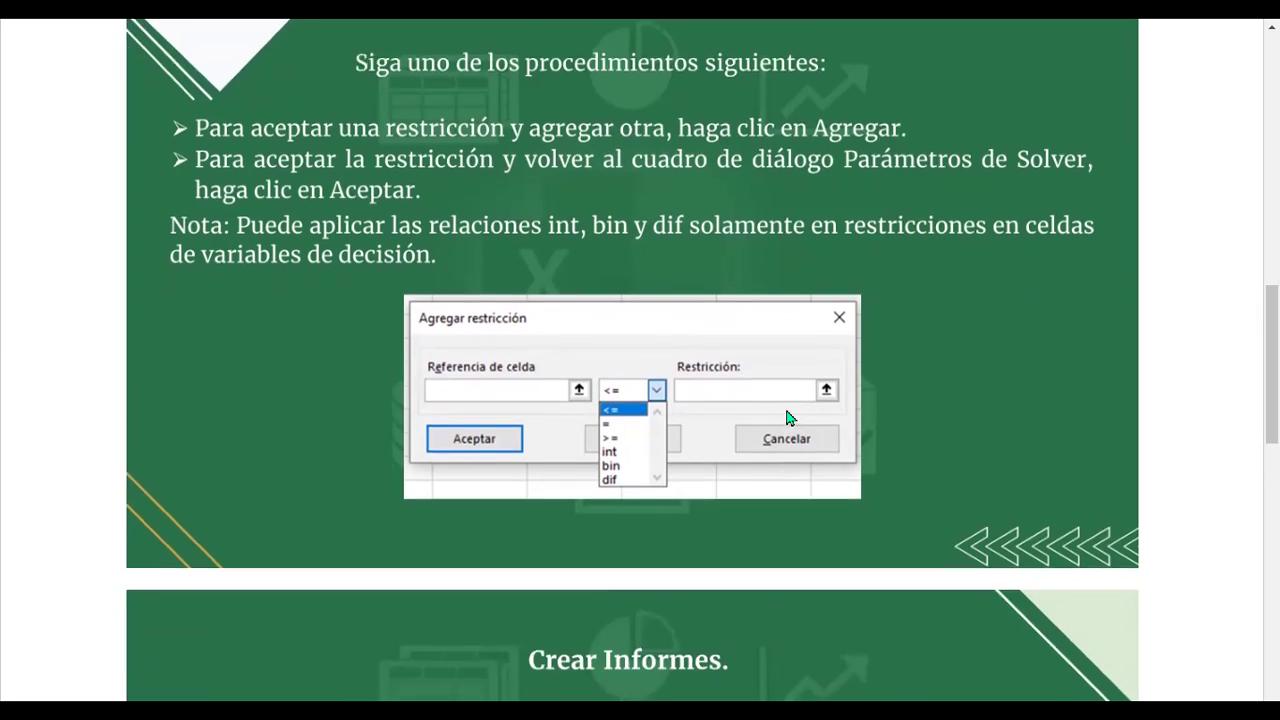
pyautogui.scroll(-2, 788, 418)
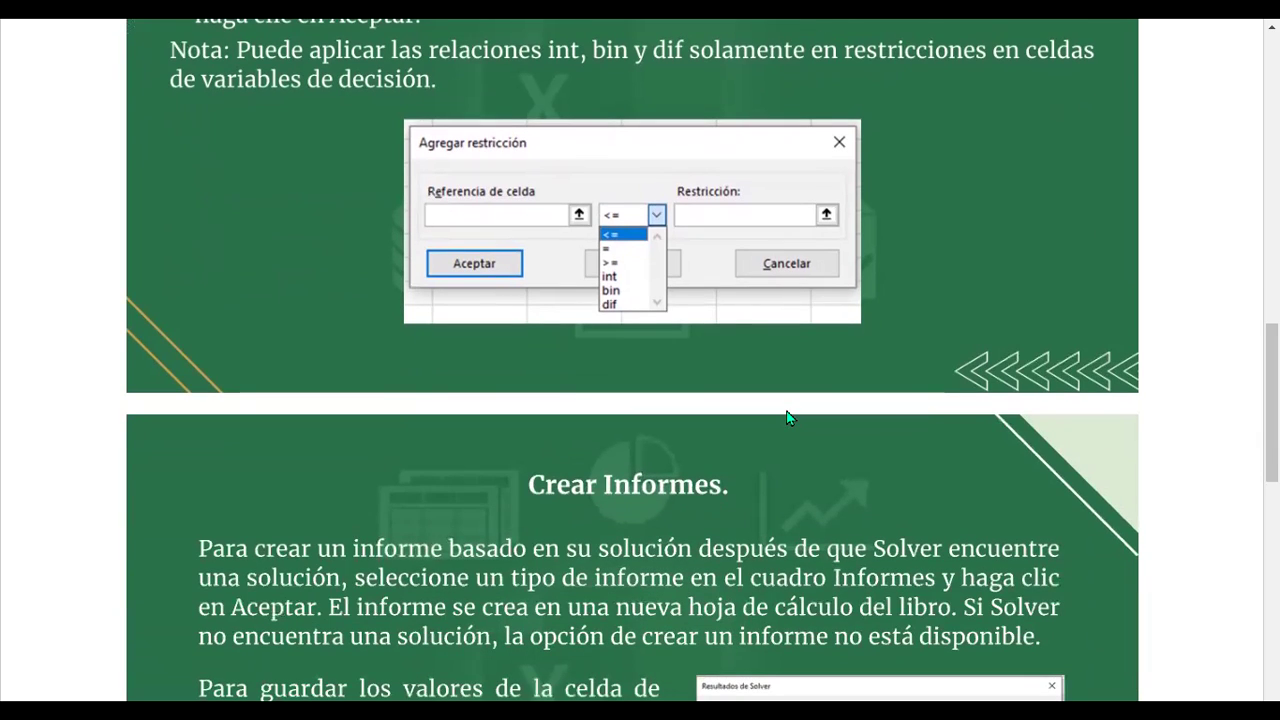
pyautogui.scroll(1, 786, 418)
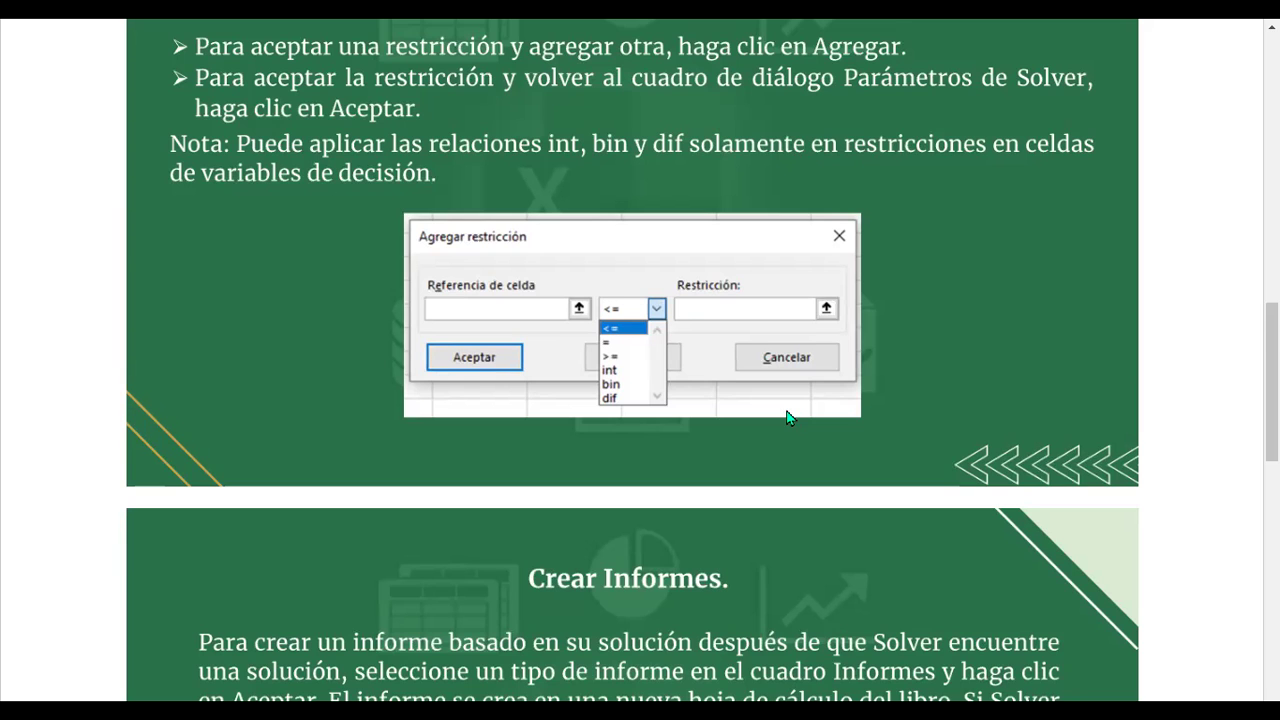
pyautogui.scroll(-4, 786, 418)
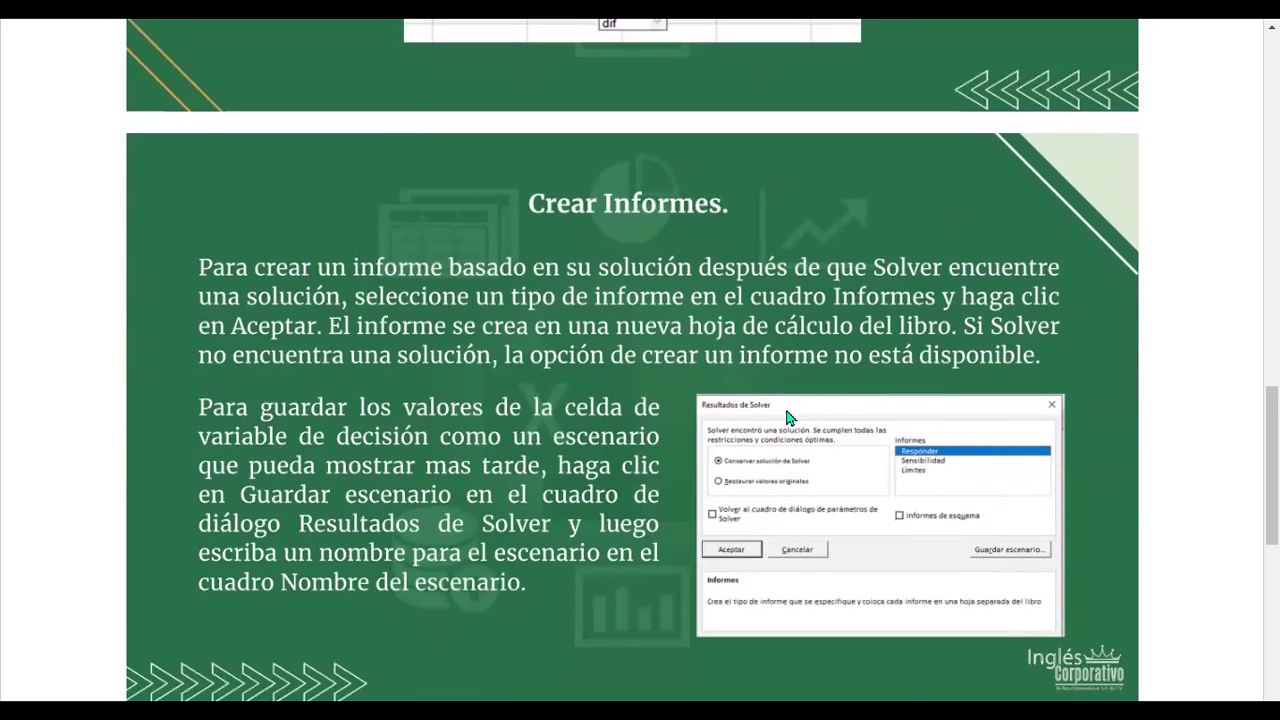
pyautogui.scroll(-1, 786, 418)
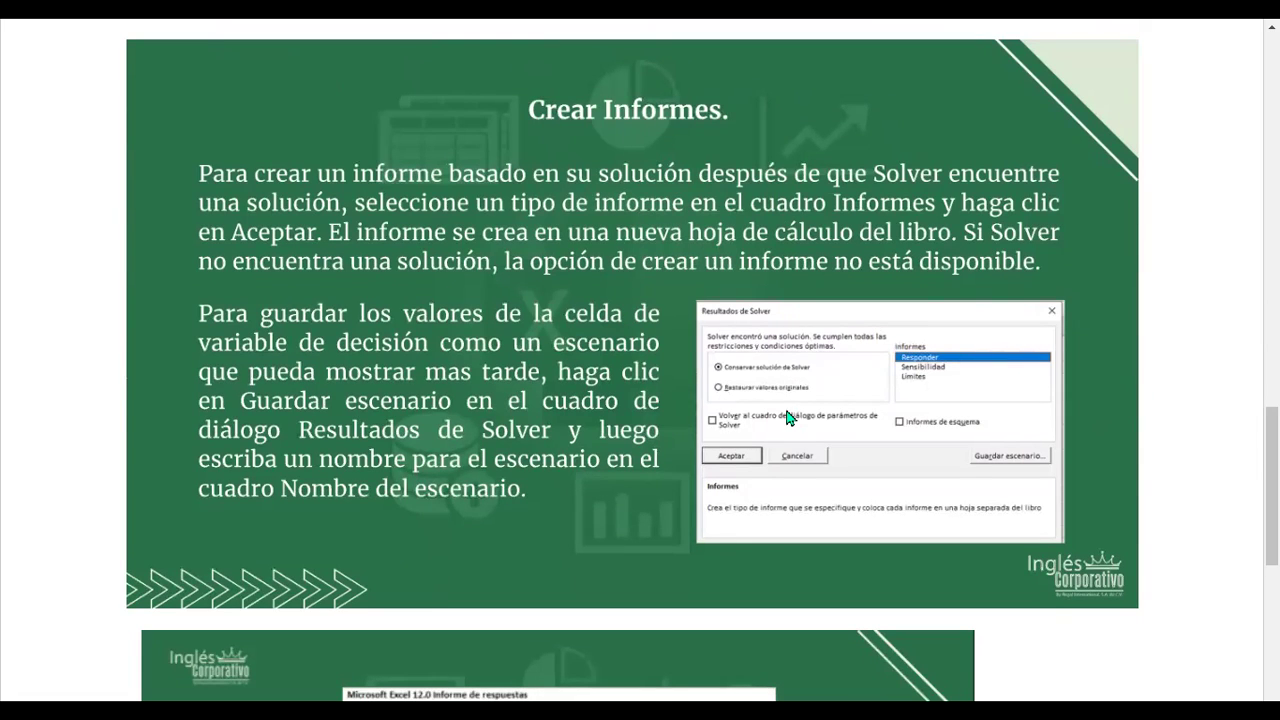
pyautogui.scroll(1, 906, 416)
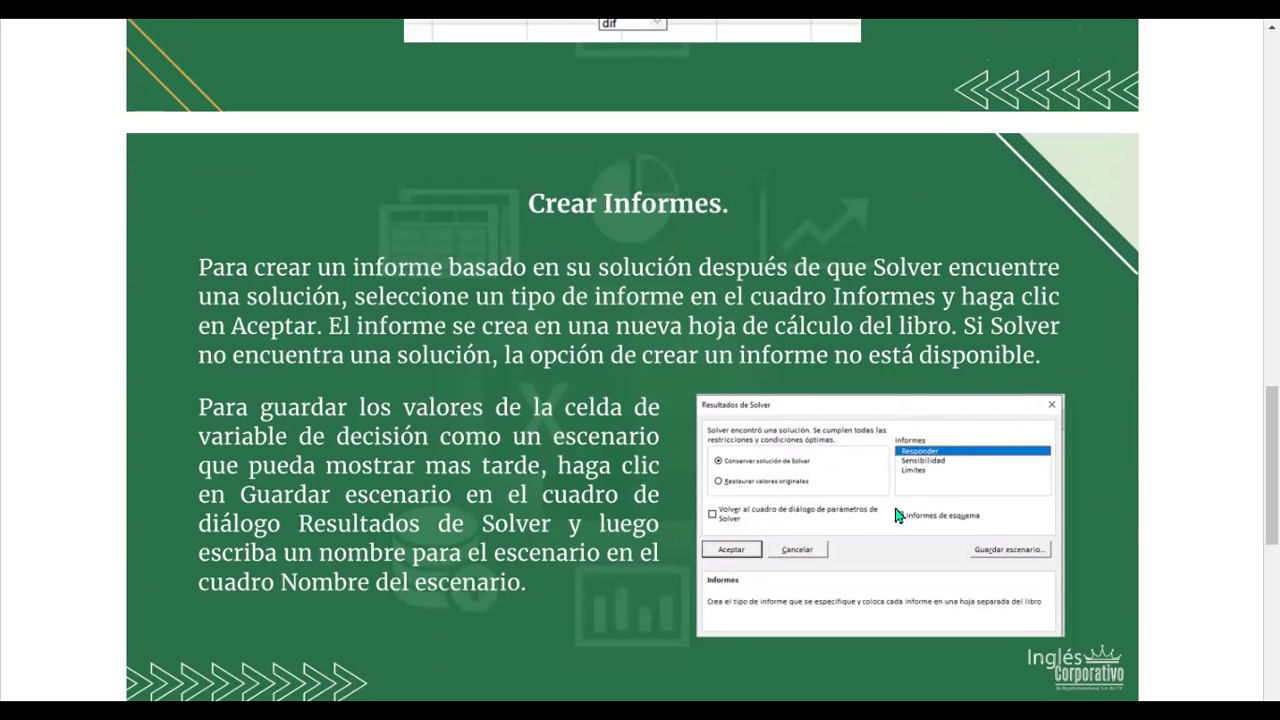
pyautogui.scroll(-1, 910, 480)
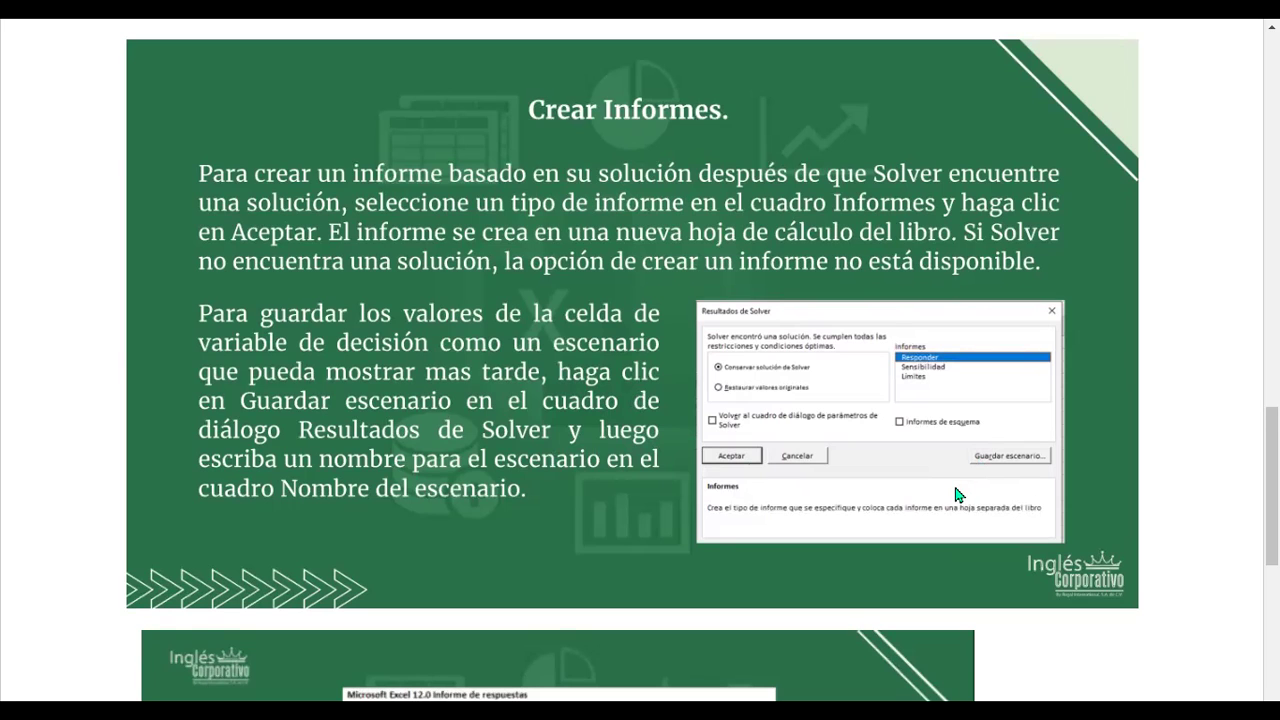
pyautogui.scroll(-2, 957, 494)
pyautogui.scroll(-3, 955, 493)
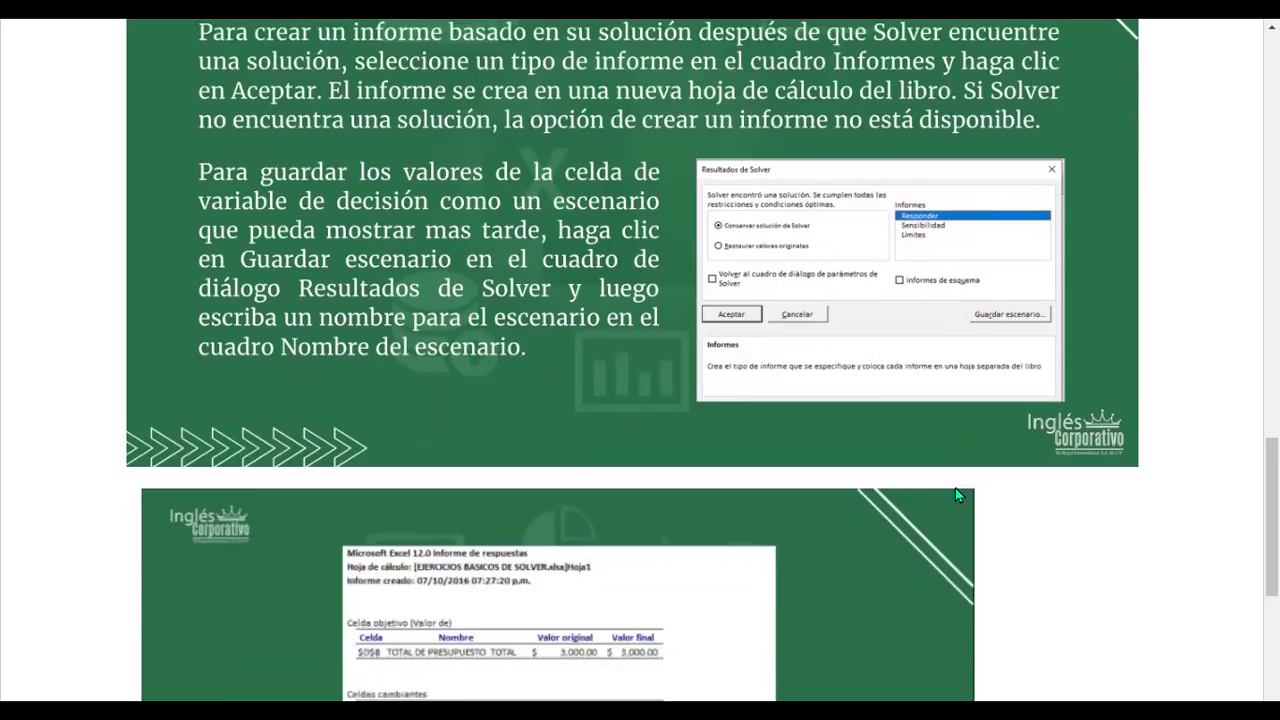
pyautogui.scroll(-1, 955, 493)
pyautogui.scroll(-2, 955, 494)
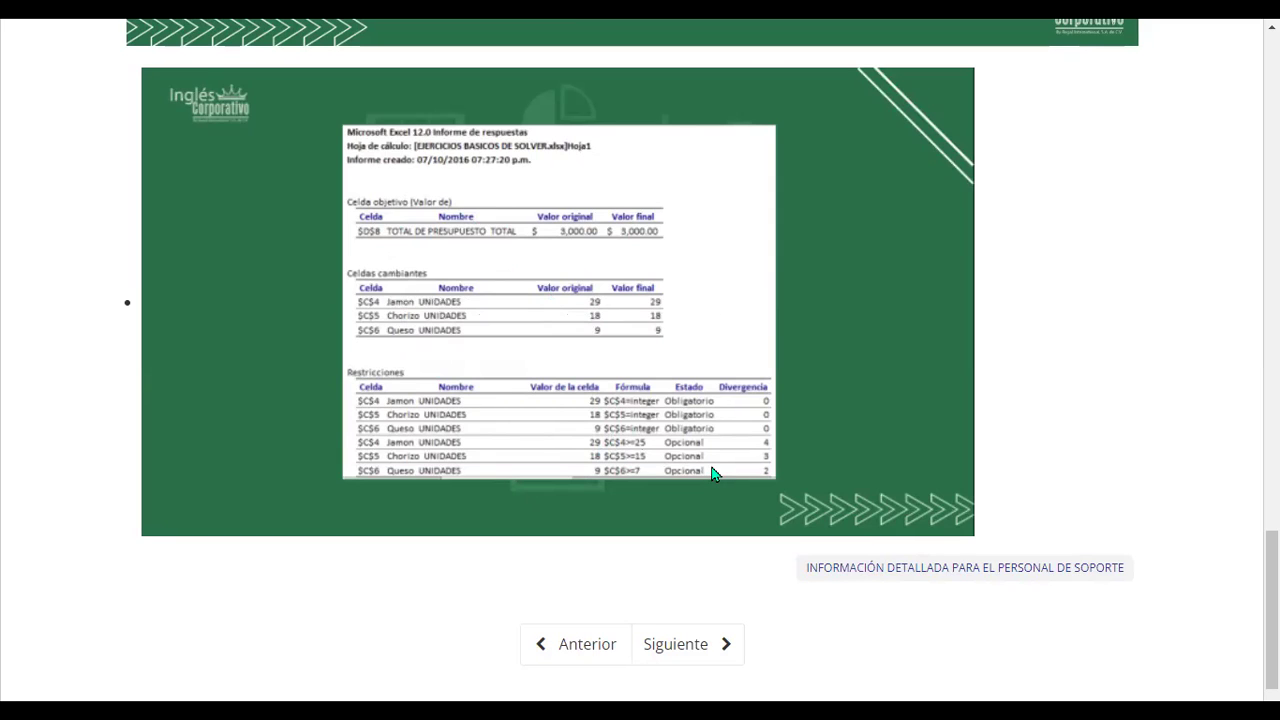
pyautogui.scroll(-3, 714, 474)
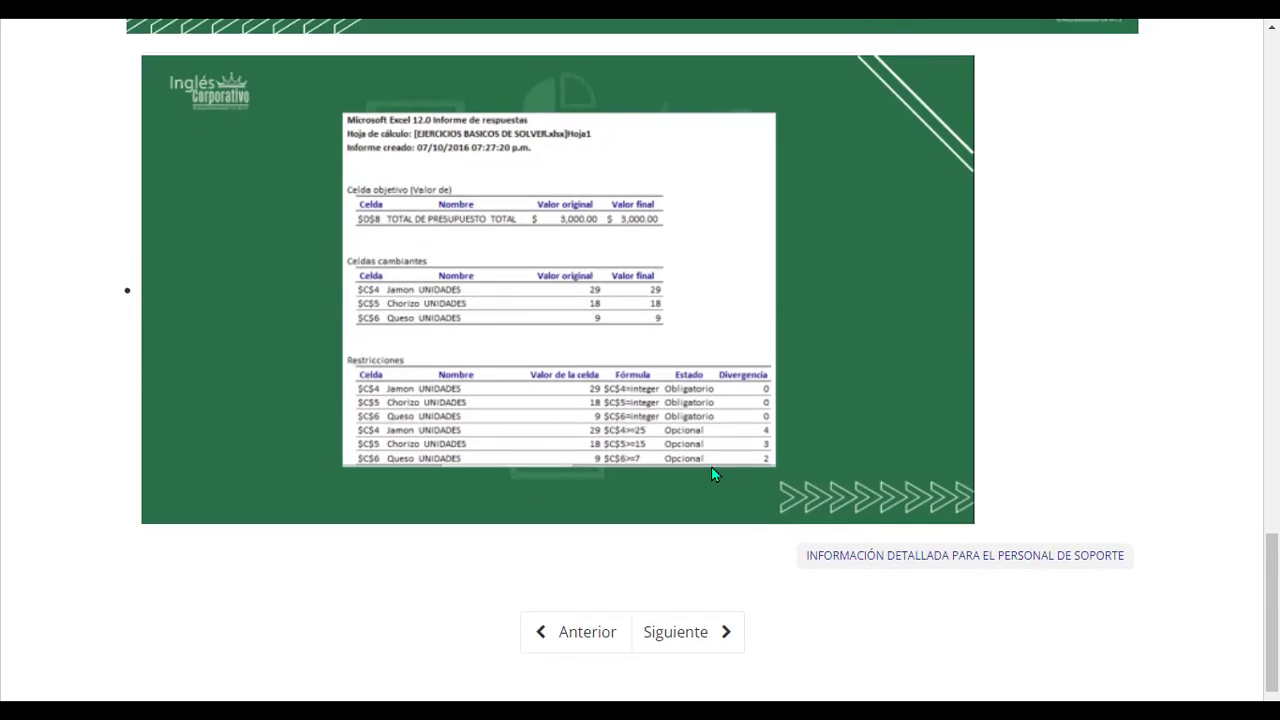
# Go on to the next course unit, Restricciones e Informes de Solver
pyautogui.click(708, 505)
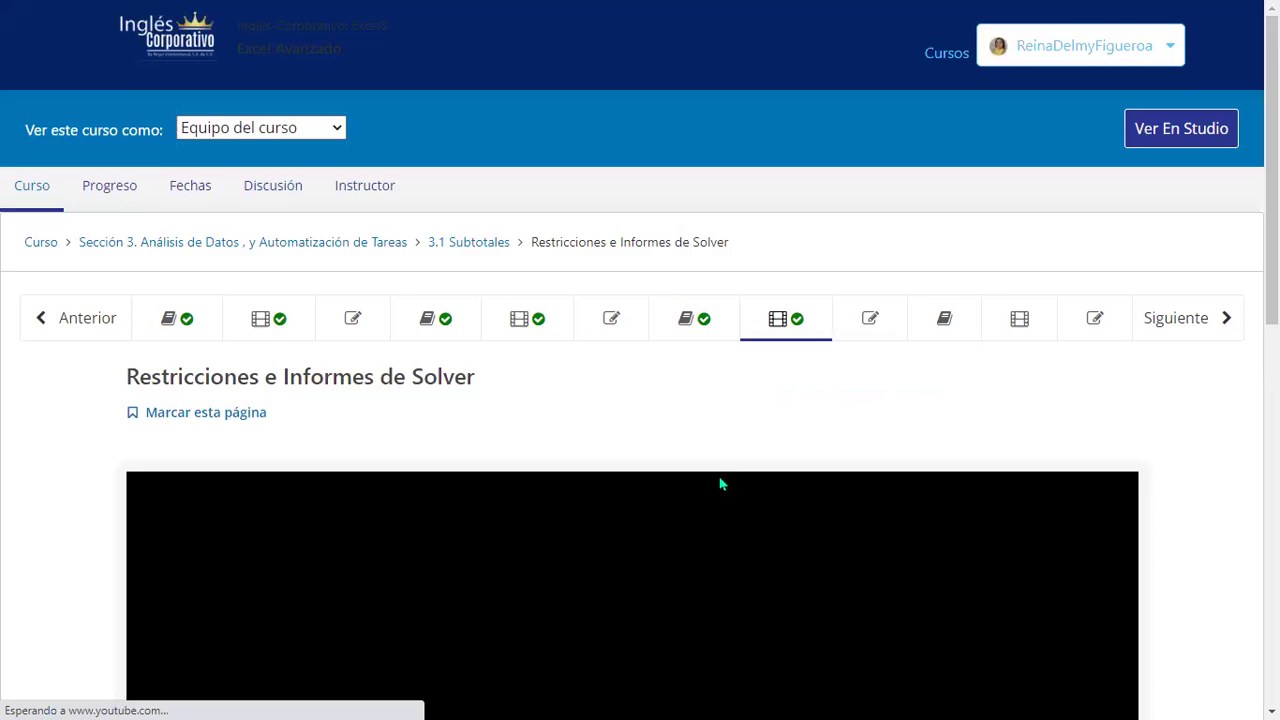
pyautogui.scroll(-3, 725, 455)
pyautogui.scroll(-2, 726, 457)
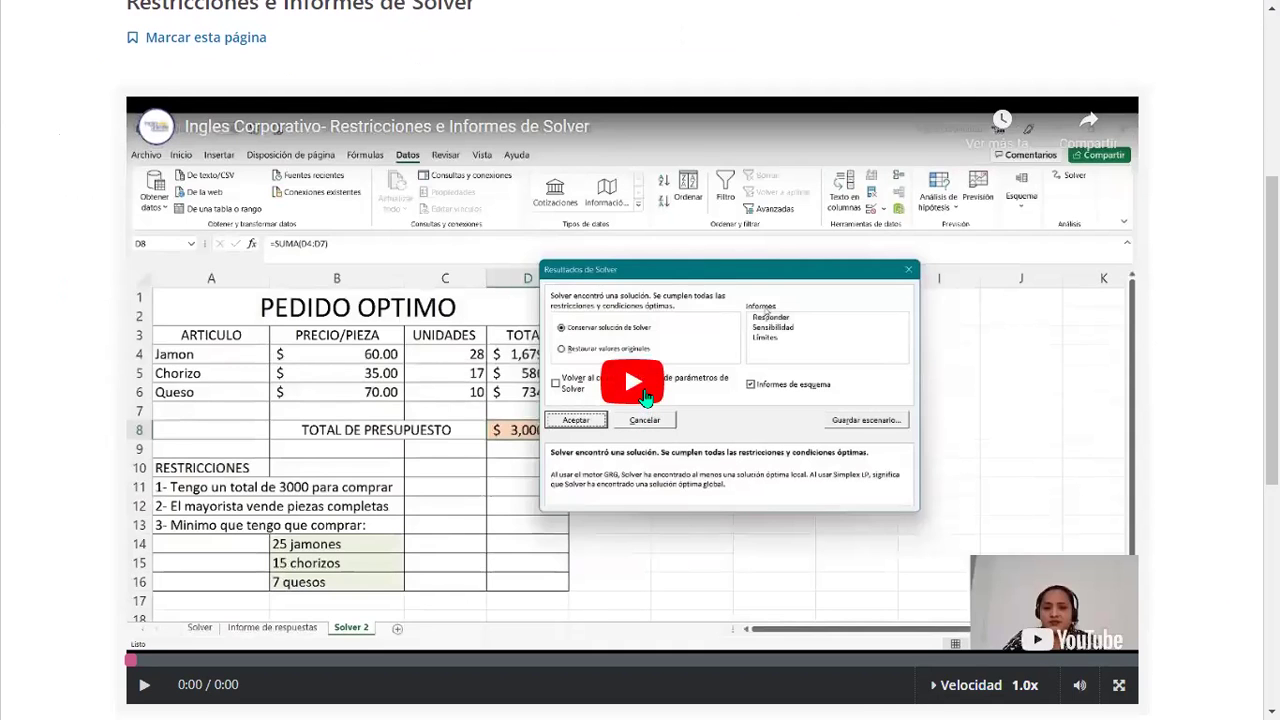
# Play the Solver lesson video through to its end at 6:33
pyautogui.click(645, 400)
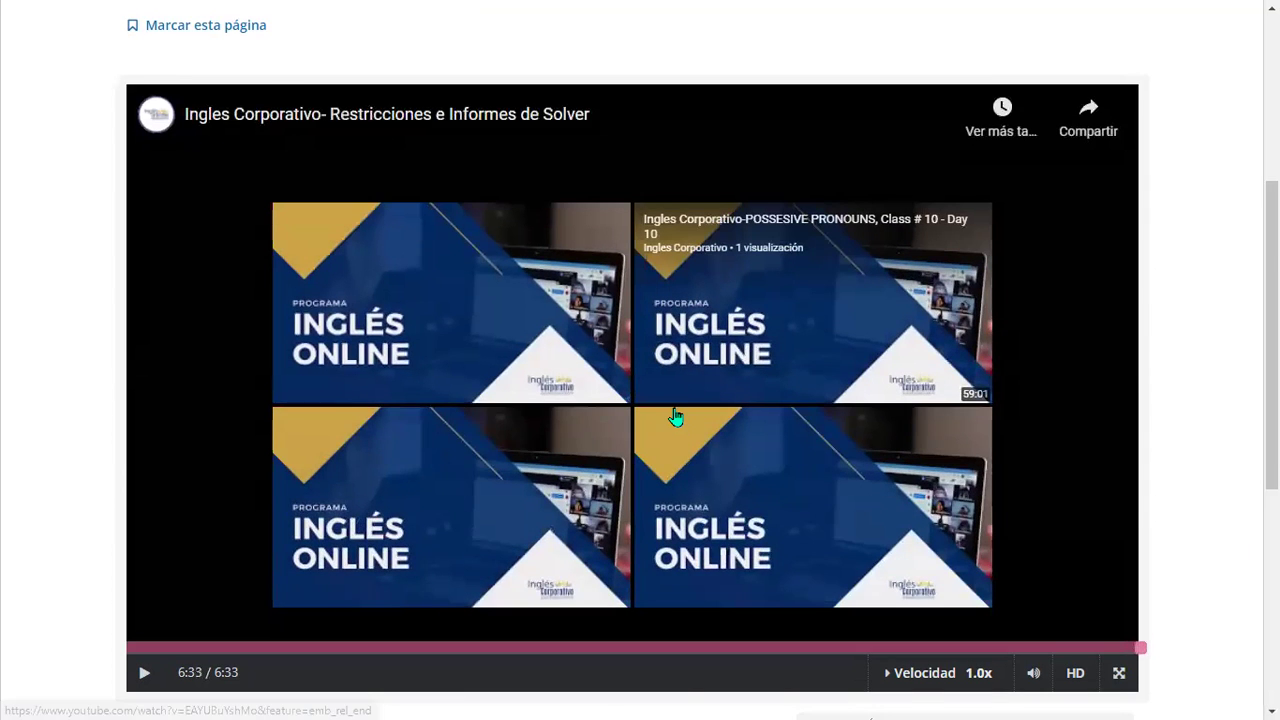
pyautogui.scroll(-2, 677, 420)
pyautogui.scroll(-1, 677, 420)
pyautogui.scroll(-1, 666, 429)
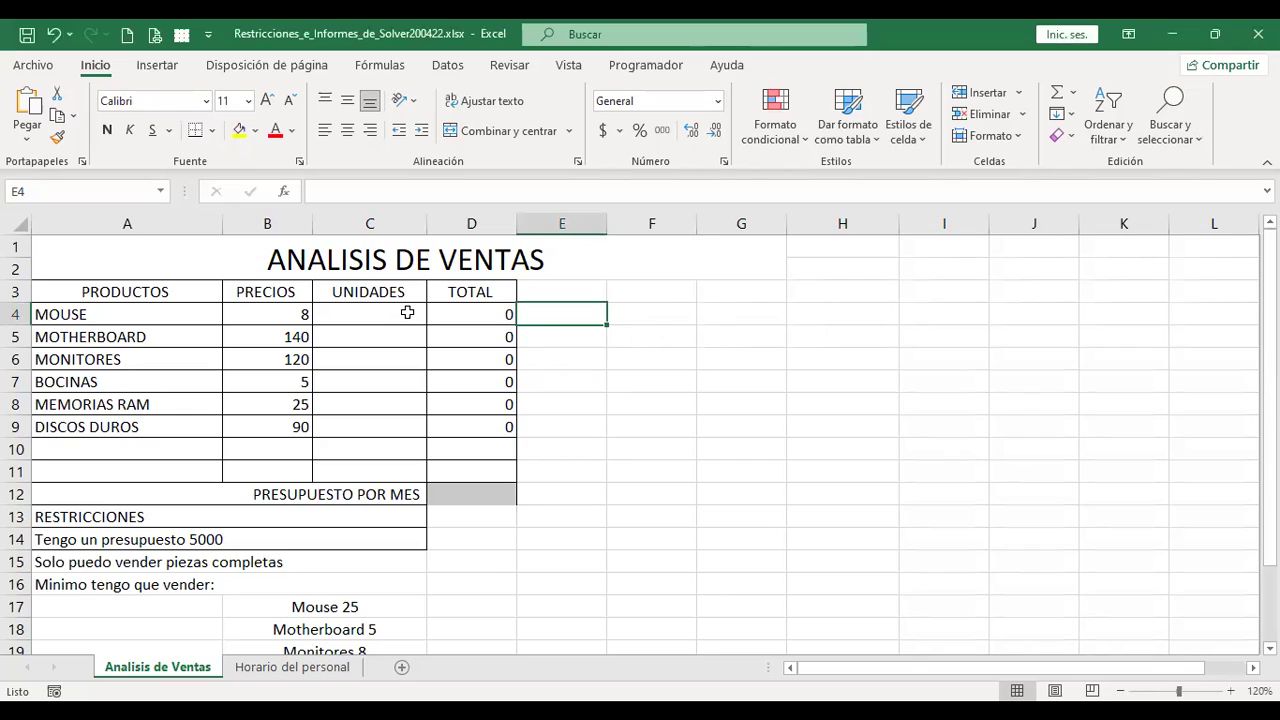
# Open Restricciones_e_Informes_de_Solver200422.xlsx and select the title, product names and MOUSE units cell
pyautogui.click(649, 313)
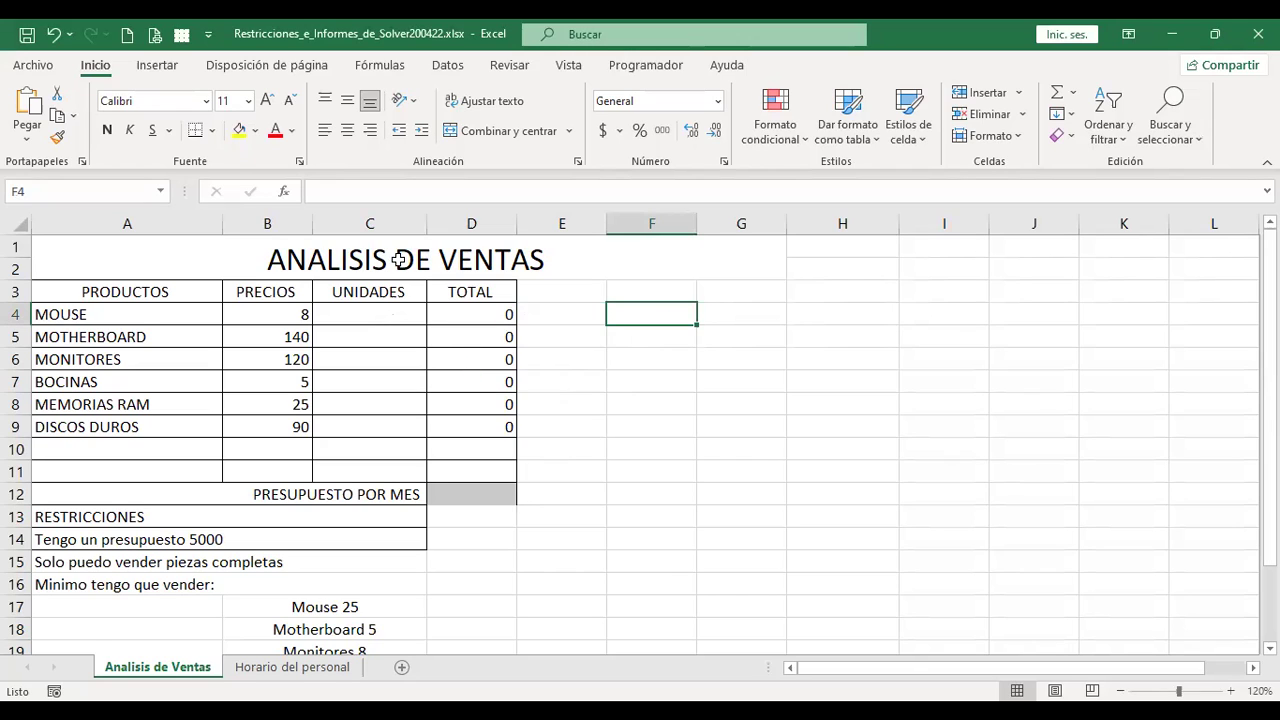
pyautogui.click(299, 262)
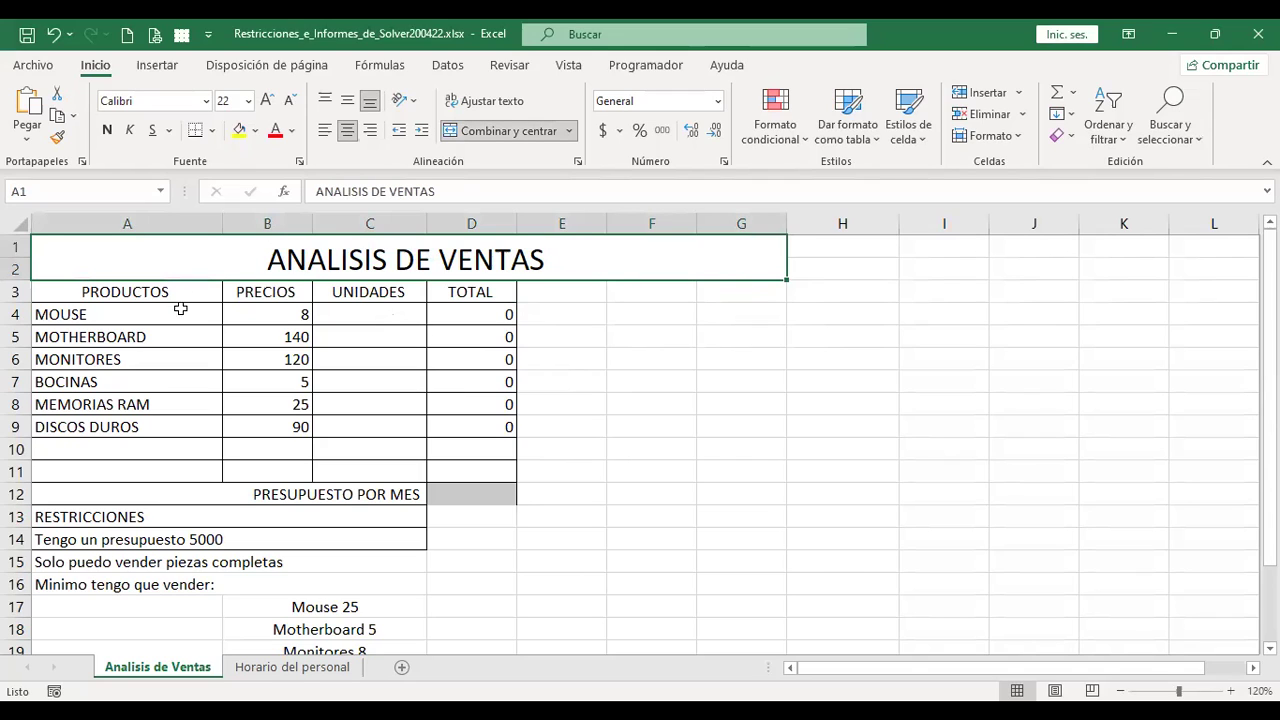
pyautogui.moveTo(178, 314); pyautogui.dragTo(170, 427)
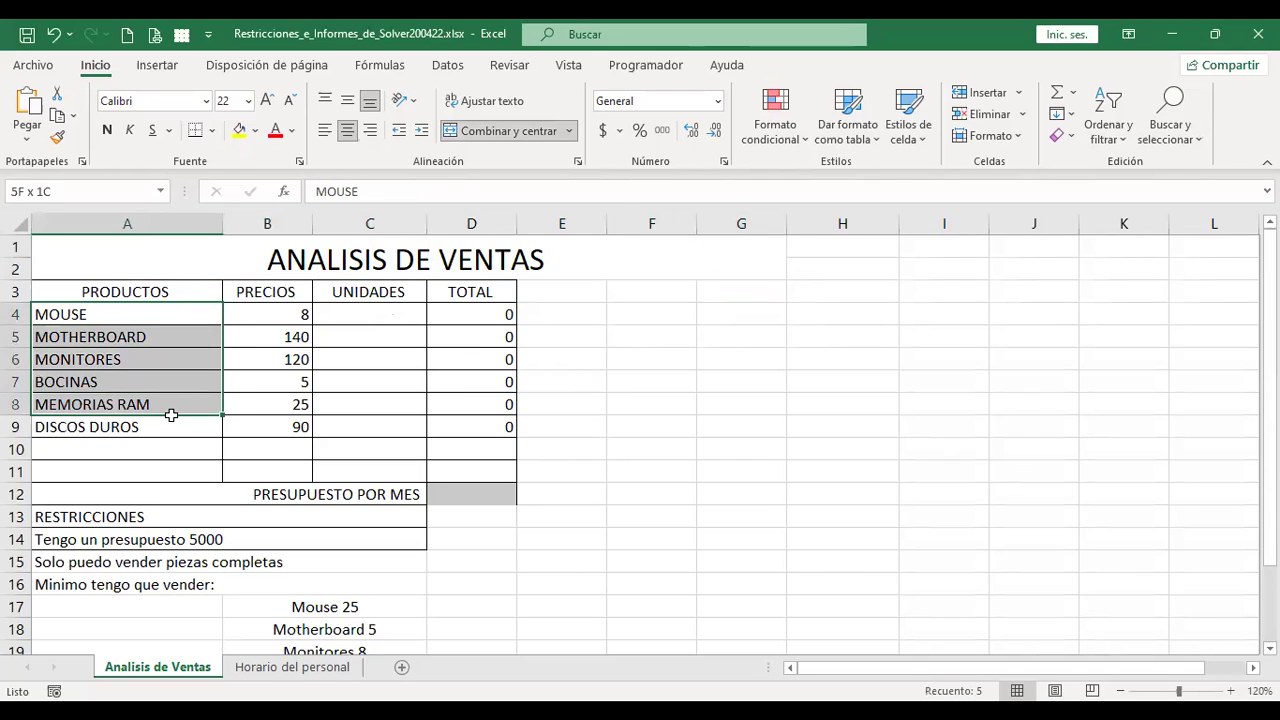
pyautogui.click(325, 311)
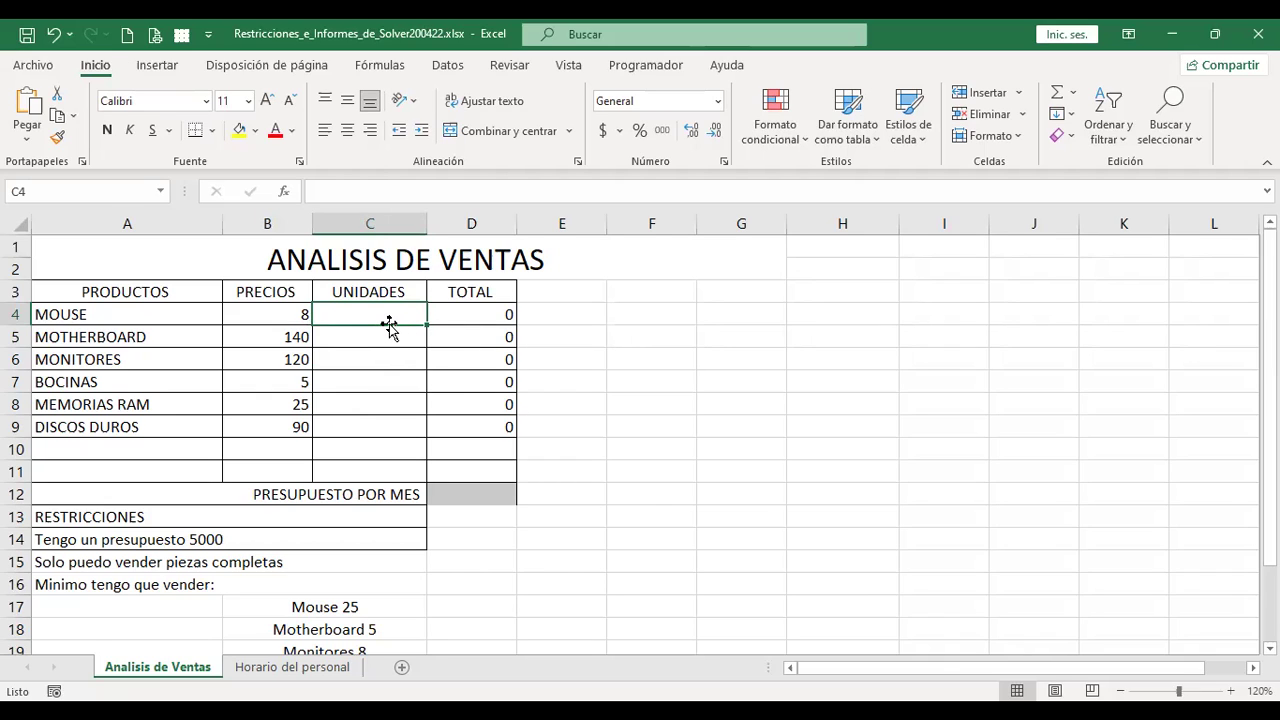
pyautogui.click(469, 492)
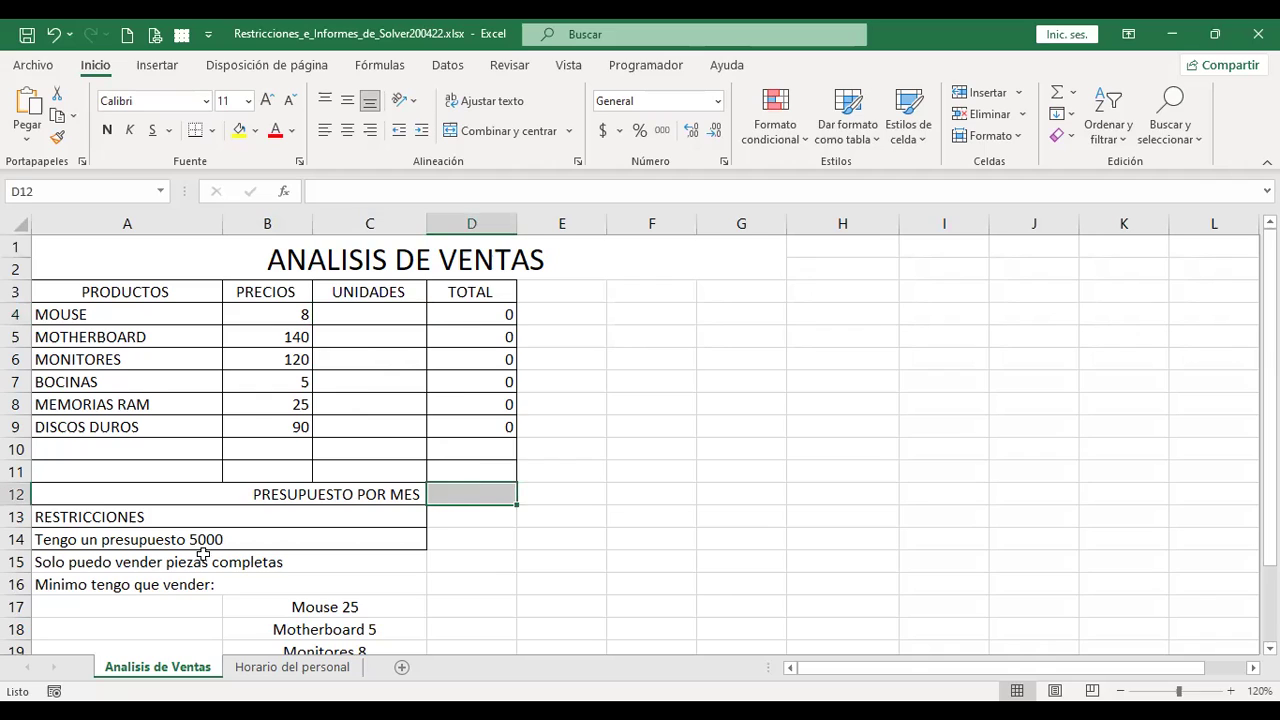
pyautogui.click(452, 318)
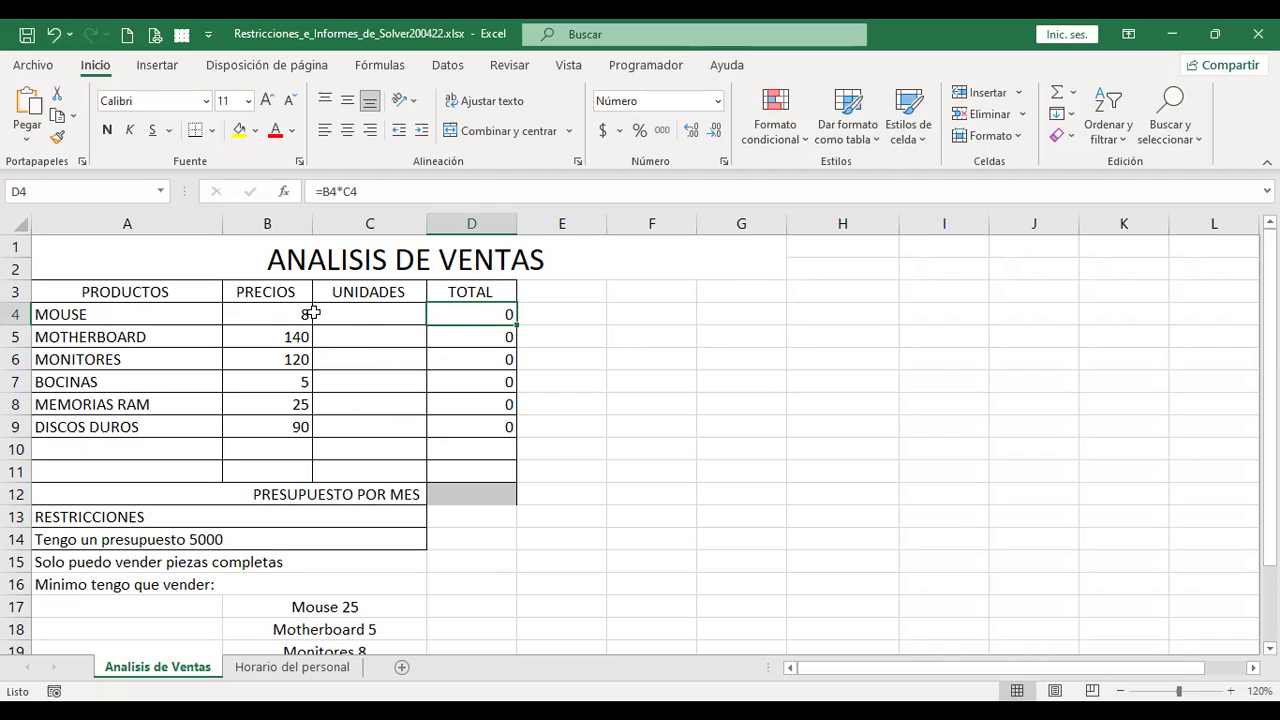
pyautogui.click(482, 488)
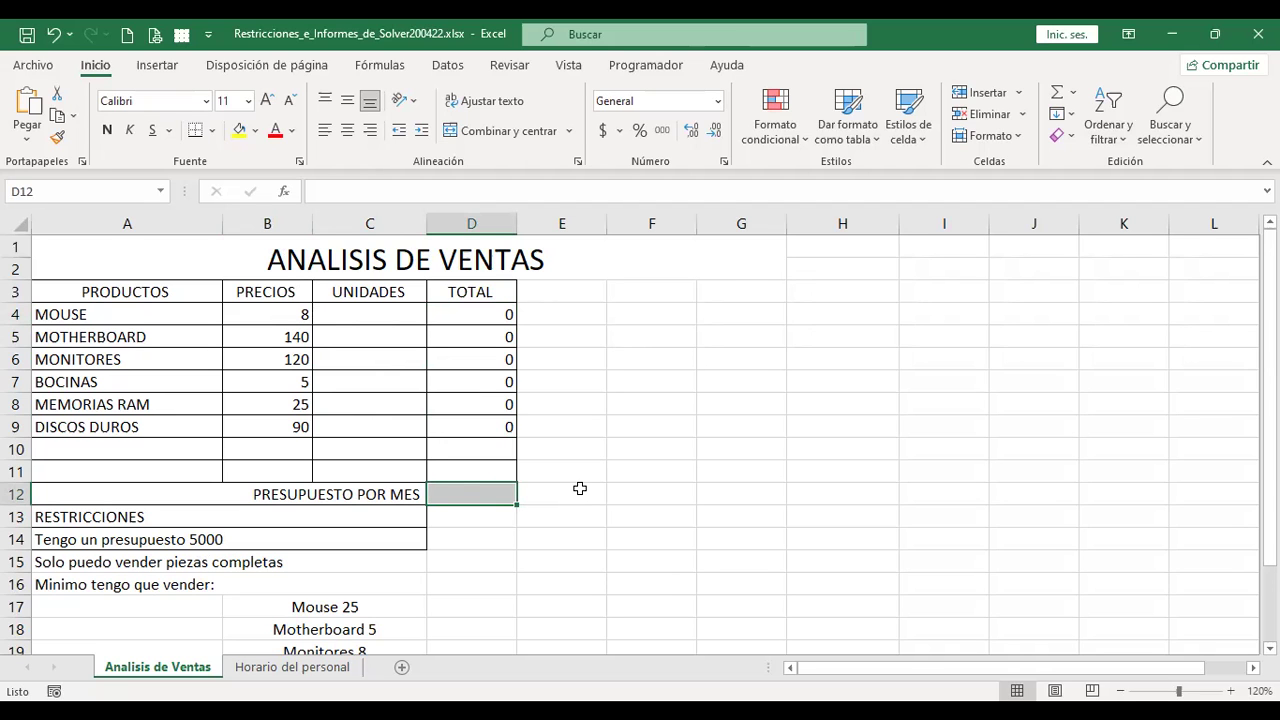
pyautogui.scroll(-1, 579, 488)
pyautogui.scroll(-1, 579, 488)
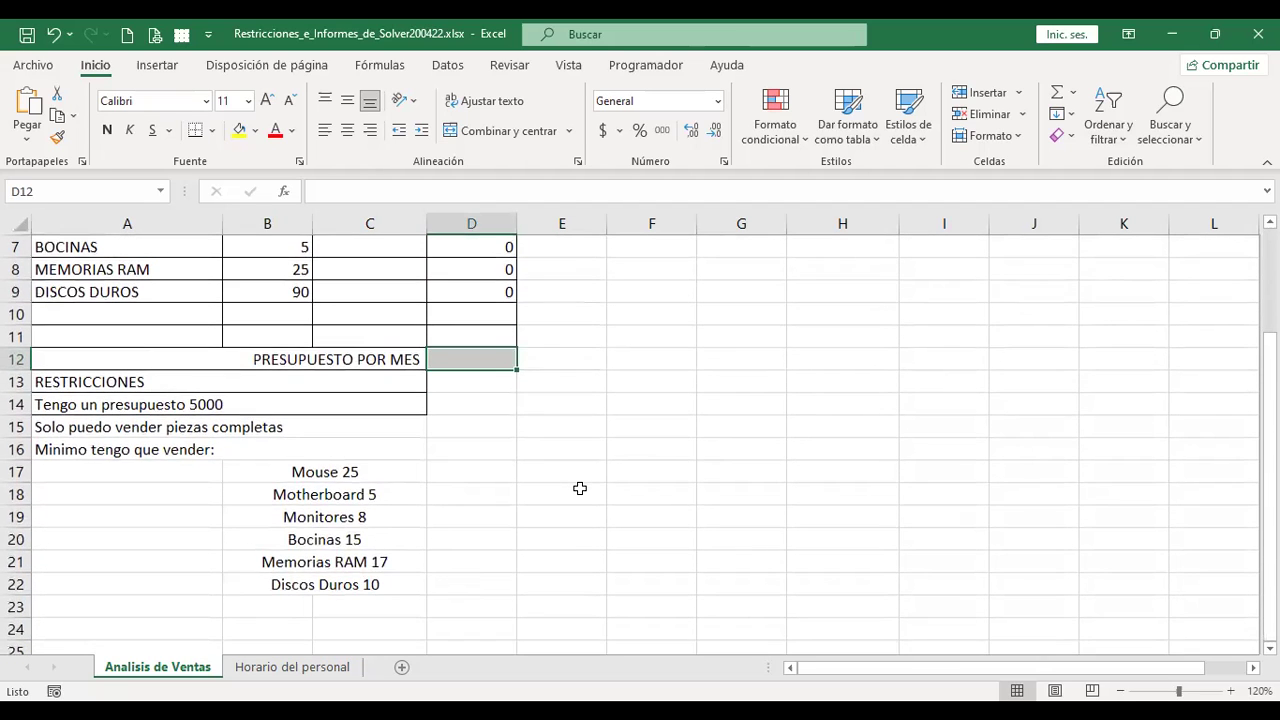
pyautogui.scroll(1, 579, 488)
pyautogui.scroll(1, 579, 488)
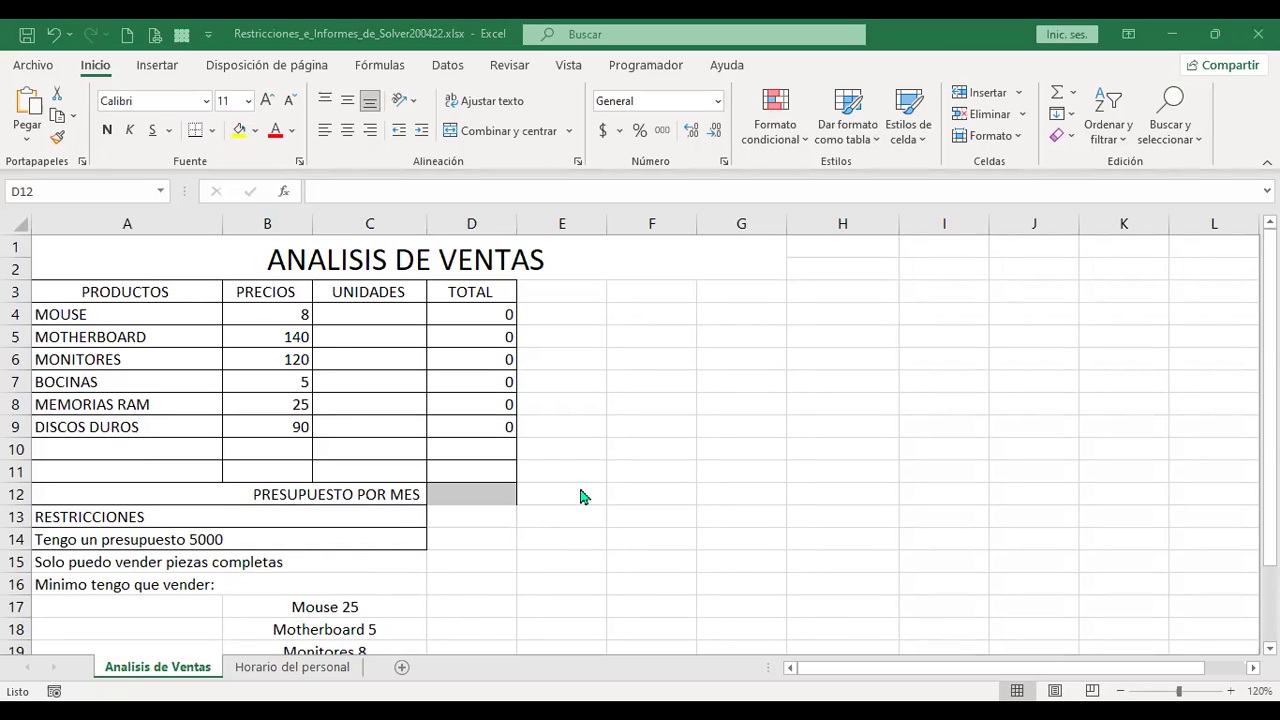
pyautogui.click(474, 500)
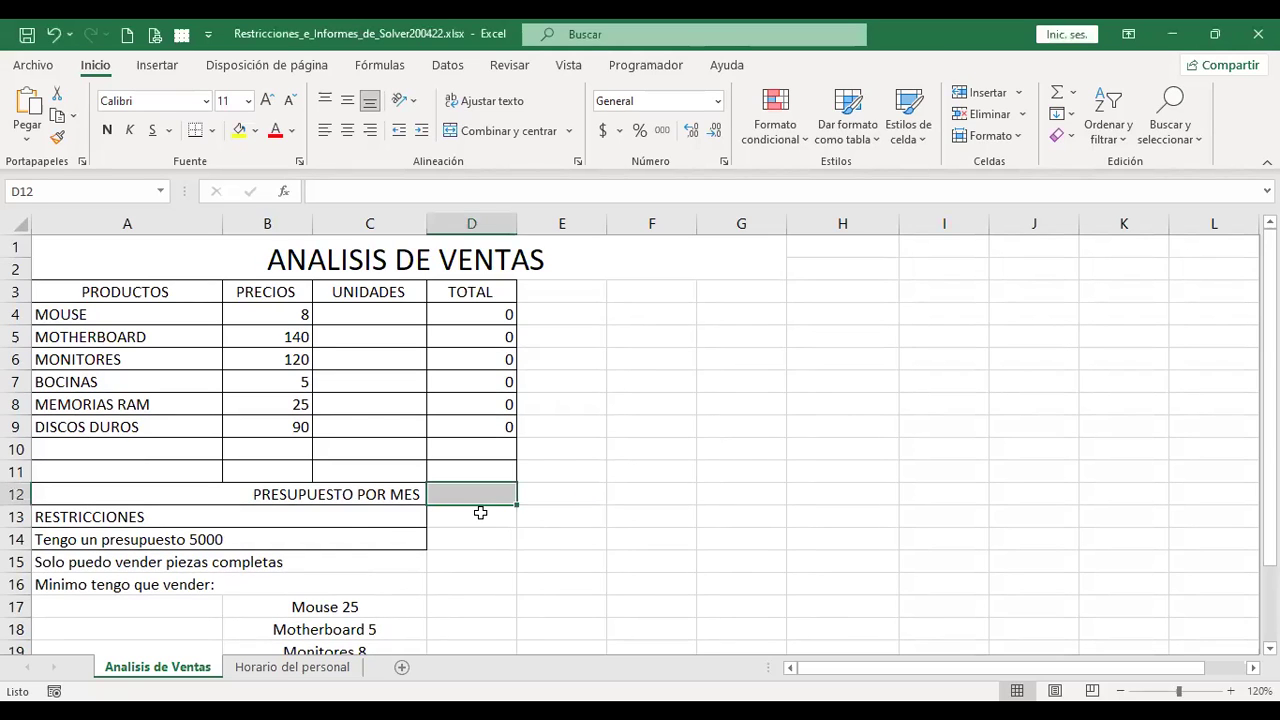
pyautogui.click(254, 538)
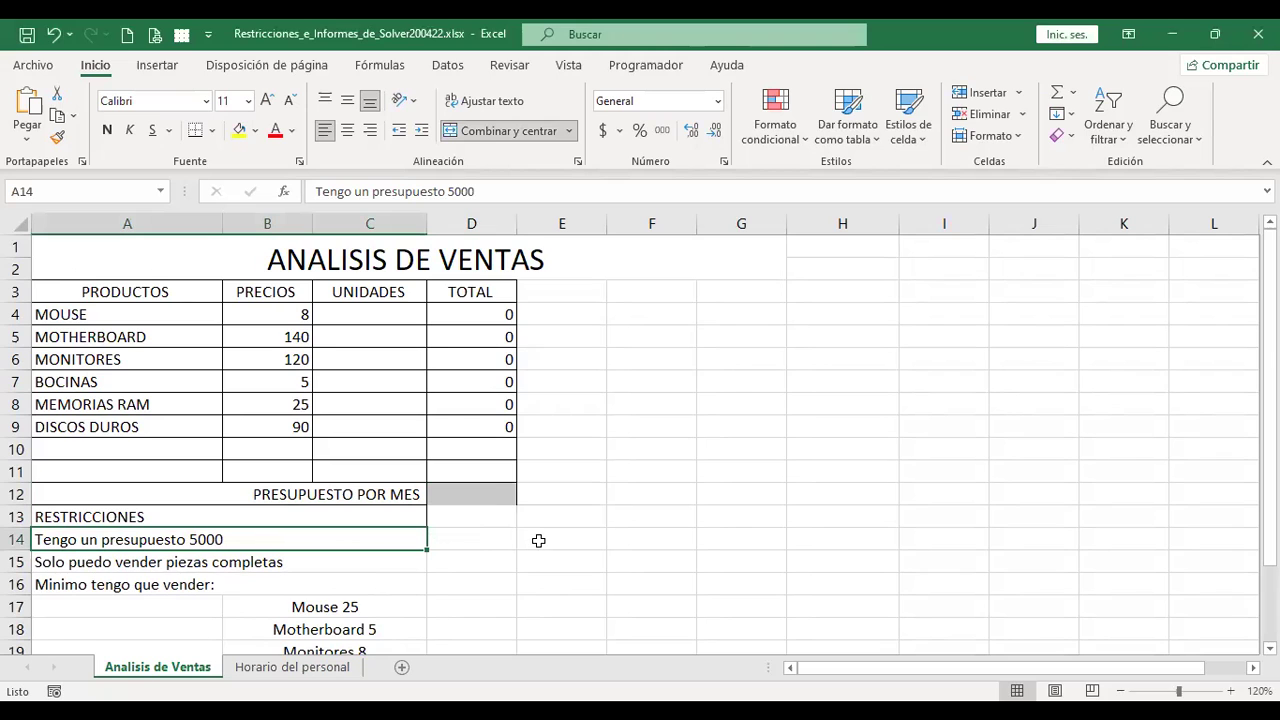
pyautogui.scroll(-1, 538, 540)
pyautogui.scroll(-1, 538, 540)
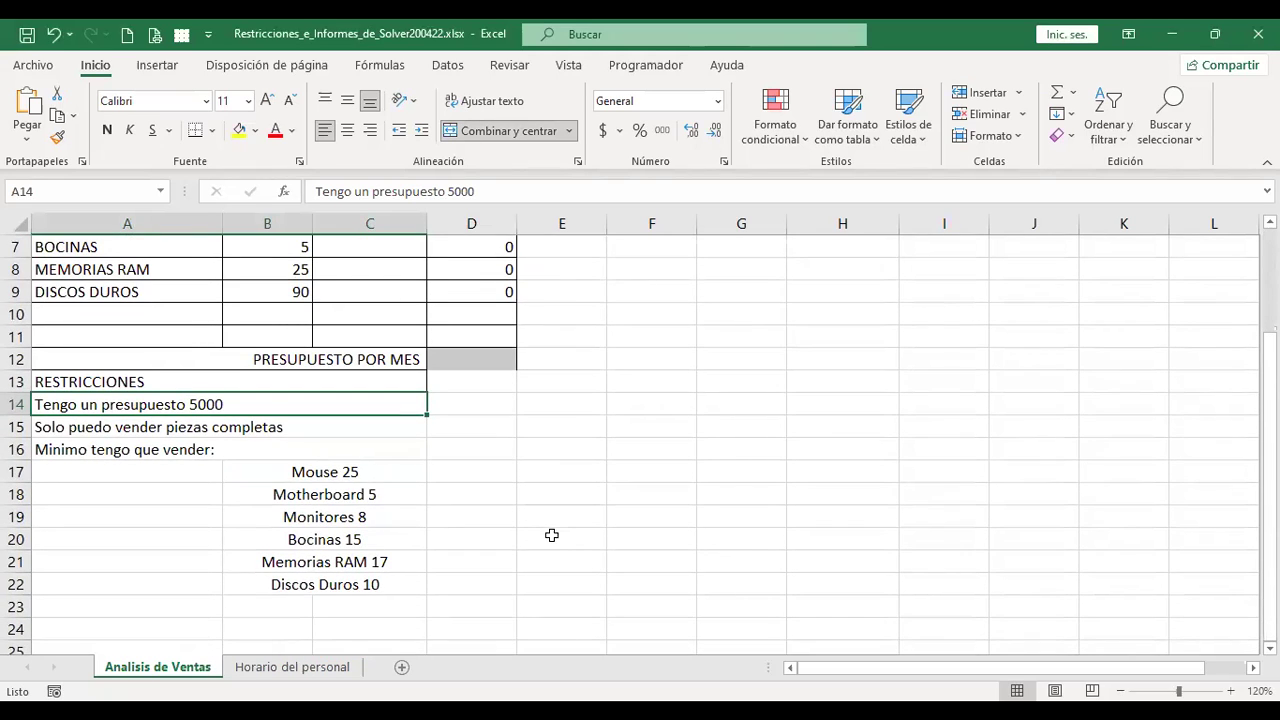
pyautogui.click(559, 427)
pyautogui.scroll(1, 538, 475)
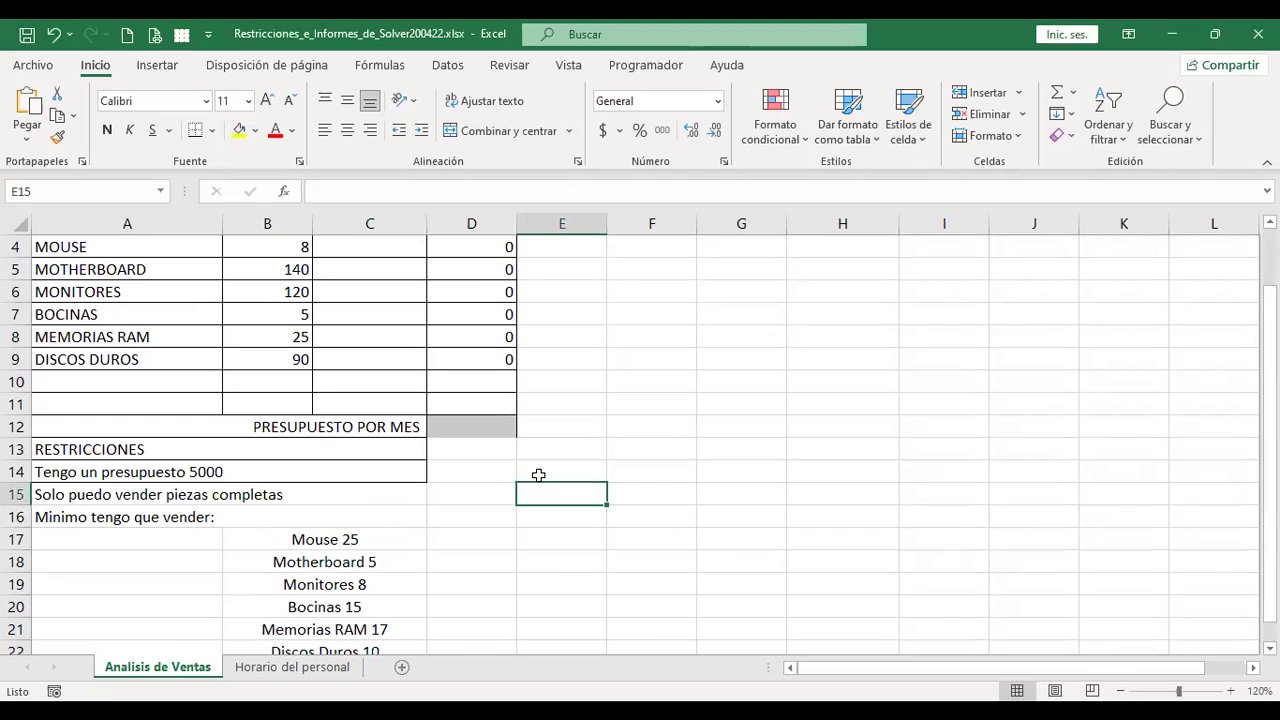
pyautogui.click(174, 497)
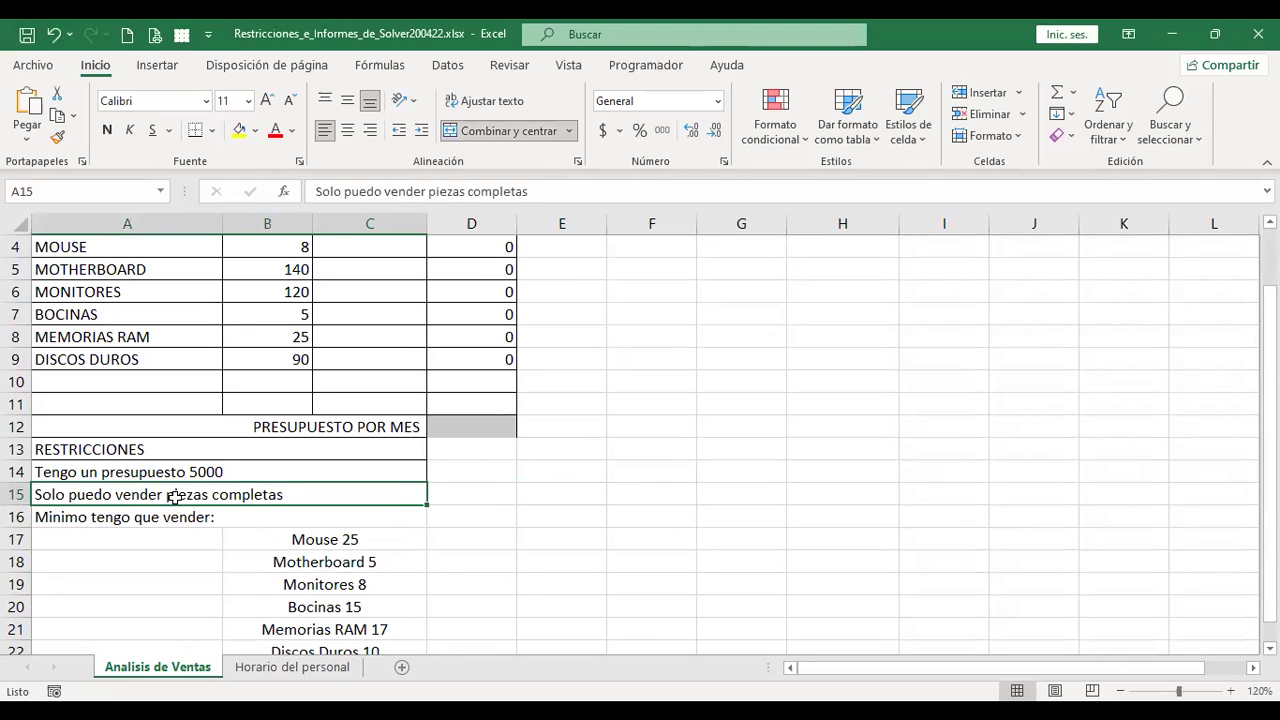
pyautogui.scroll(1, 228, 467)
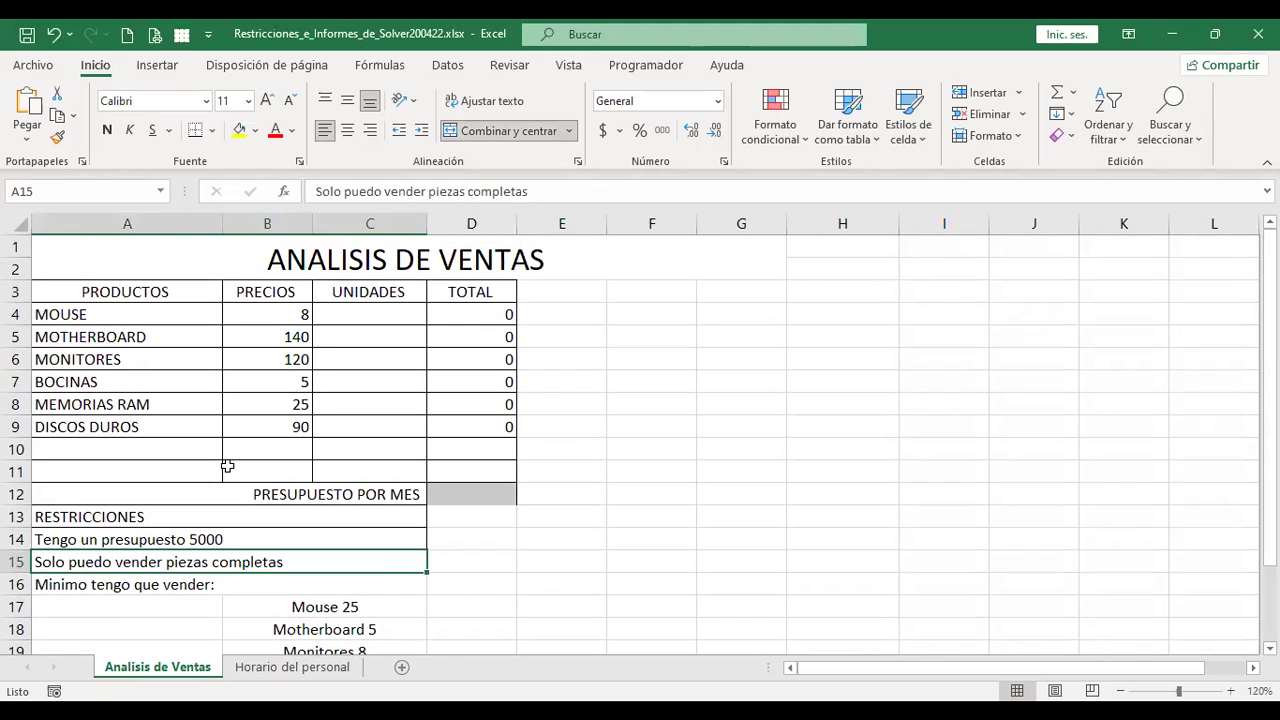
pyautogui.click(461, 497)
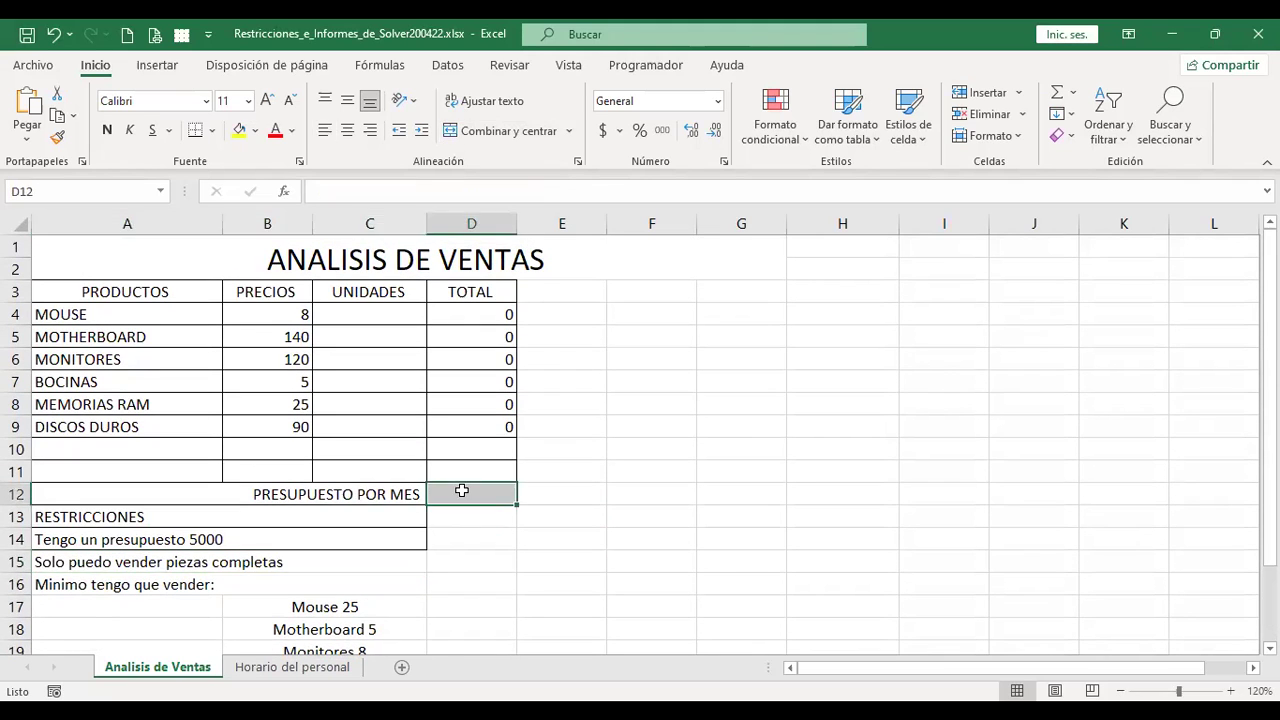
pyautogui.click(182, 540)
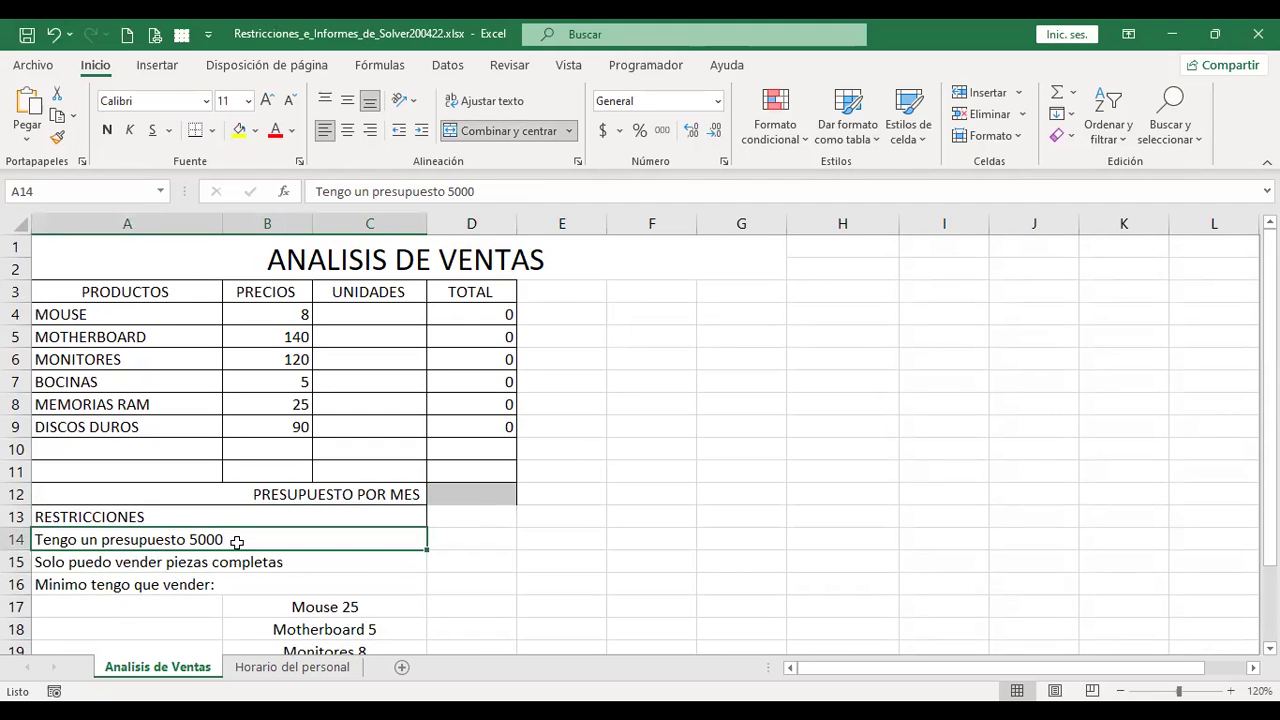
pyautogui.scroll(-1, 238, 542)
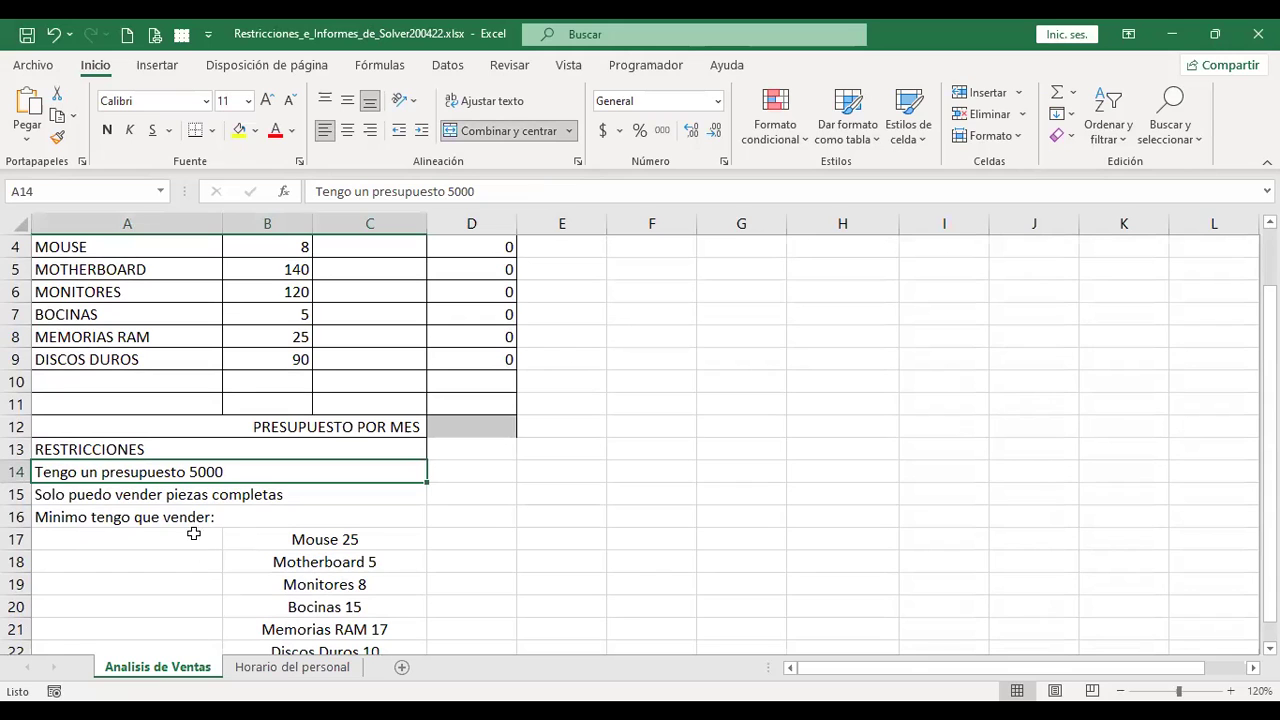
pyautogui.scroll(1, 465, 453)
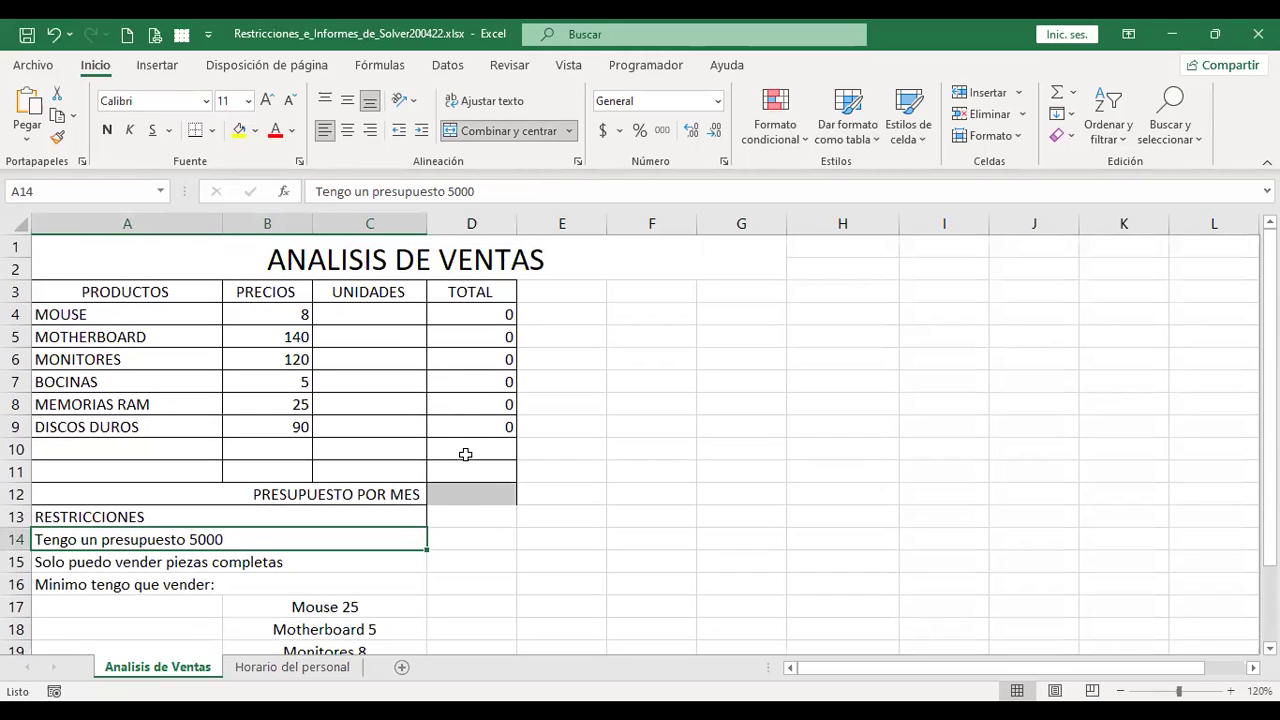
pyautogui.moveTo(373, 313); pyautogui.dragTo(374, 417)
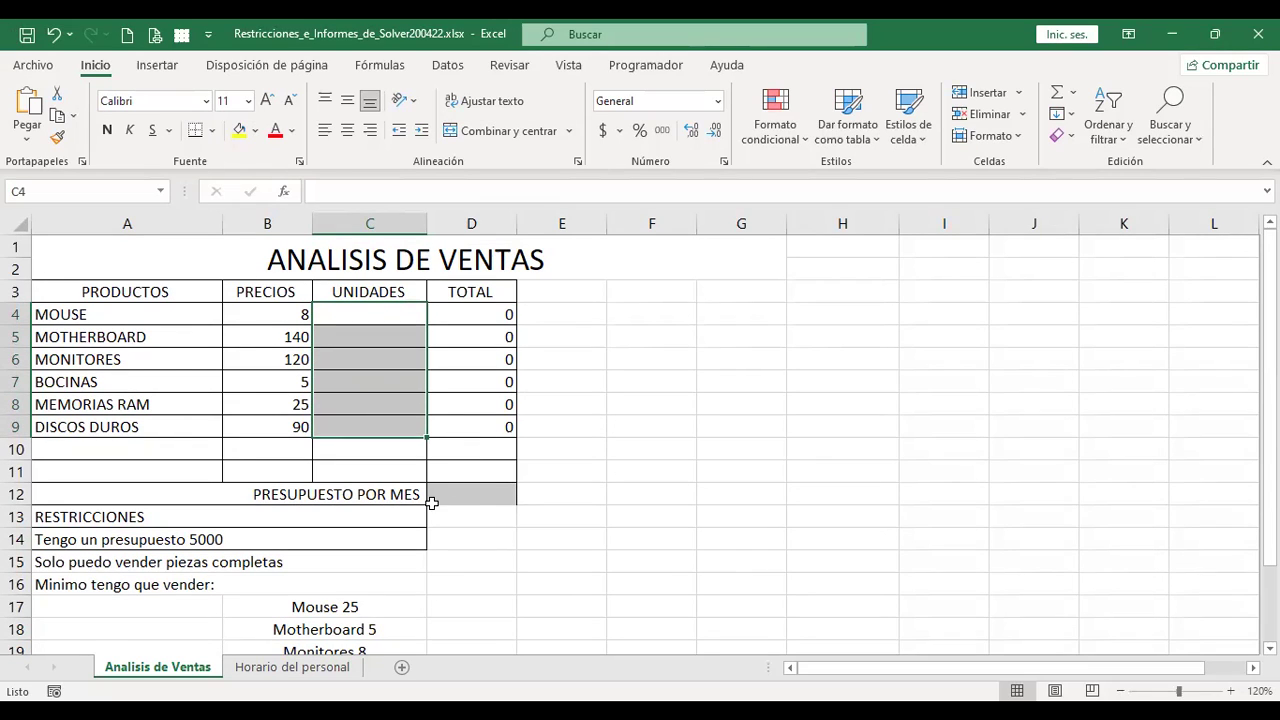
pyautogui.scroll(-1, 432, 502)
pyautogui.click(115, 495)
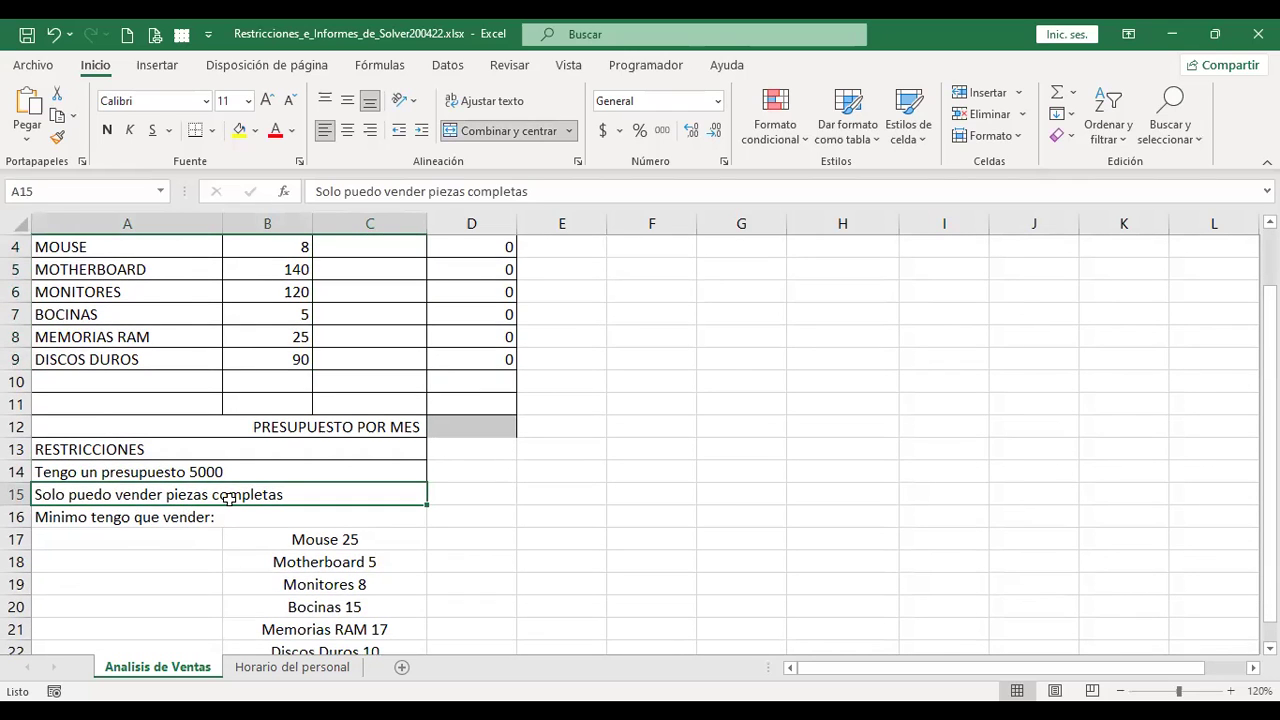
pyautogui.scroll(-1, 229, 499)
pyautogui.scroll(-1, 229, 499)
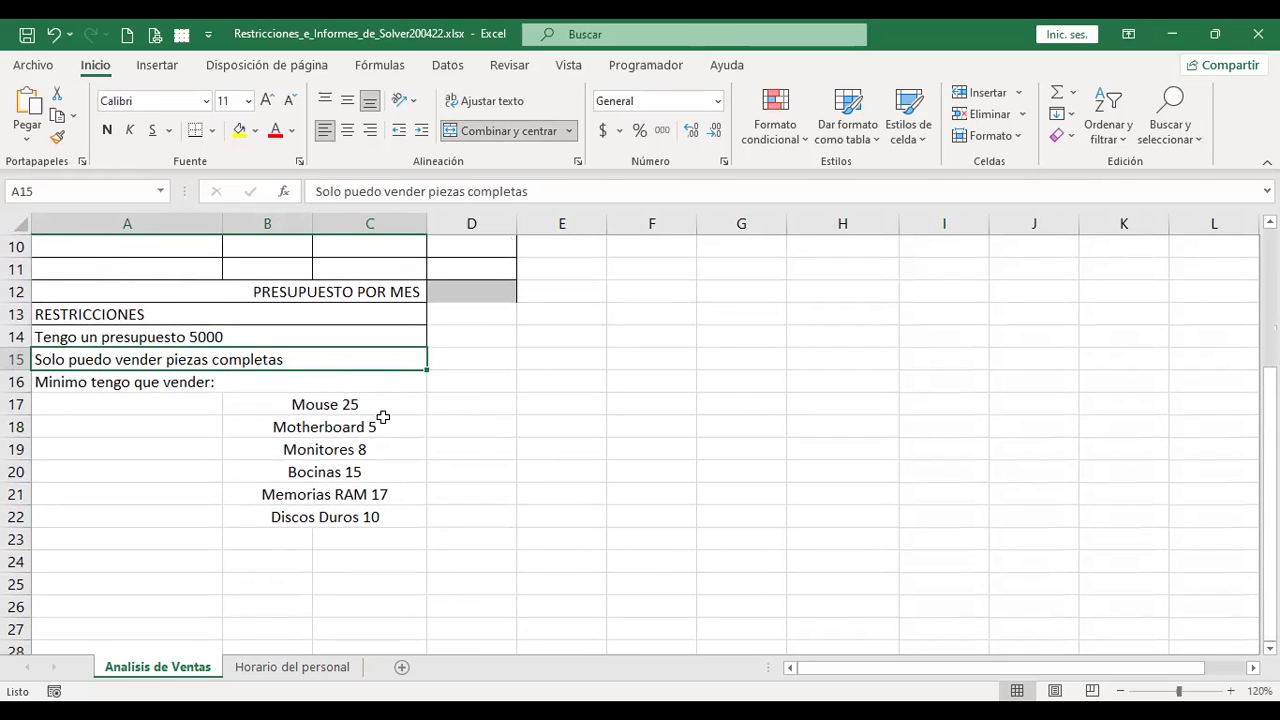
pyautogui.click(347, 402)
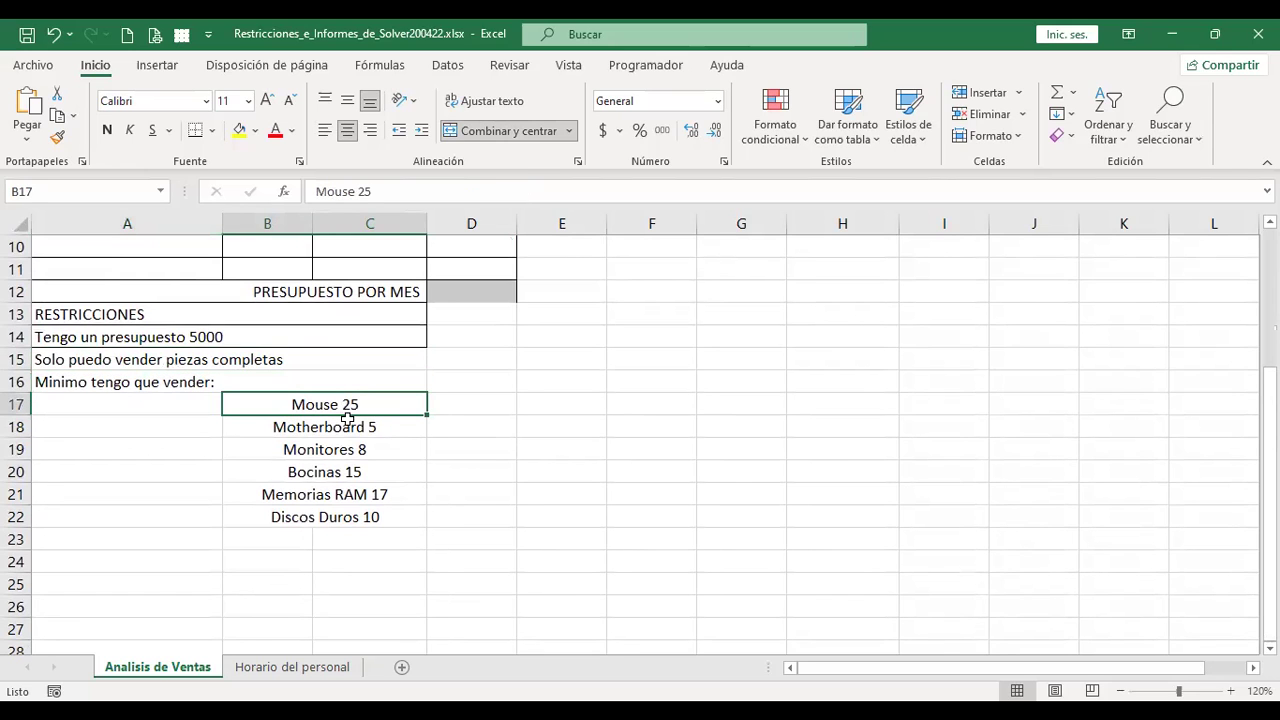
pyautogui.click(347, 425)
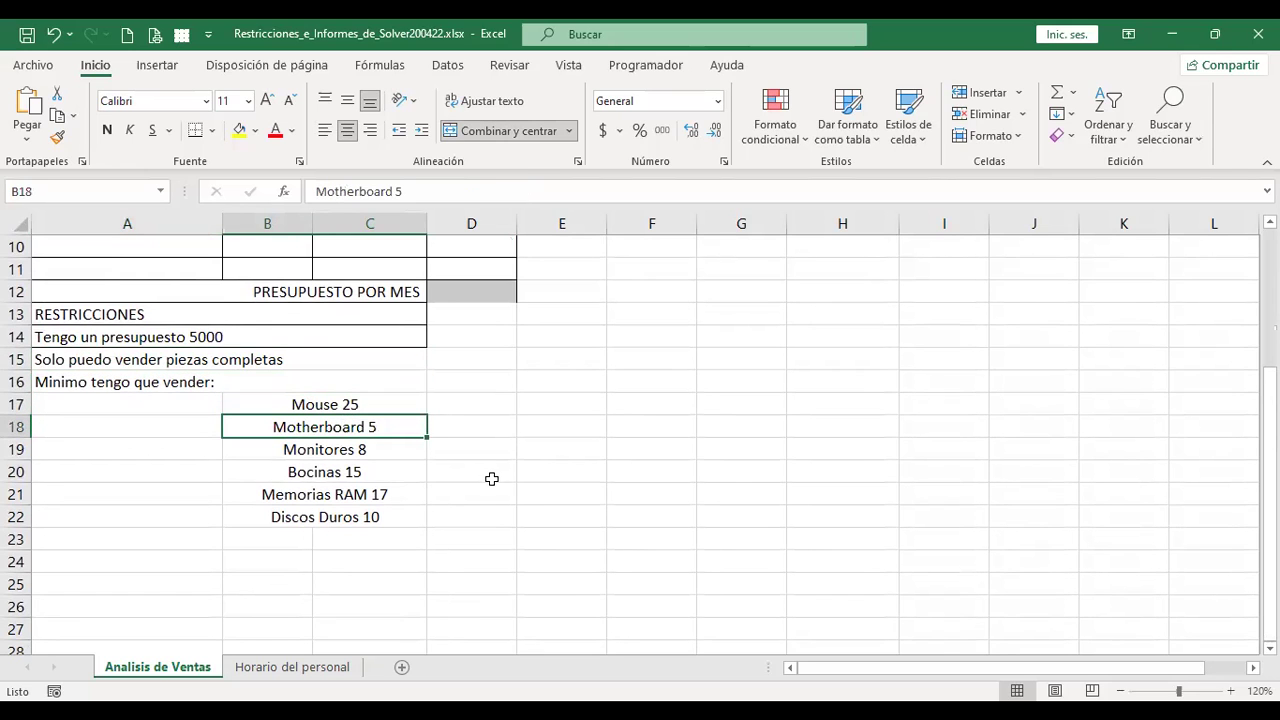
pyautogui.scroll(1, 491, 479)
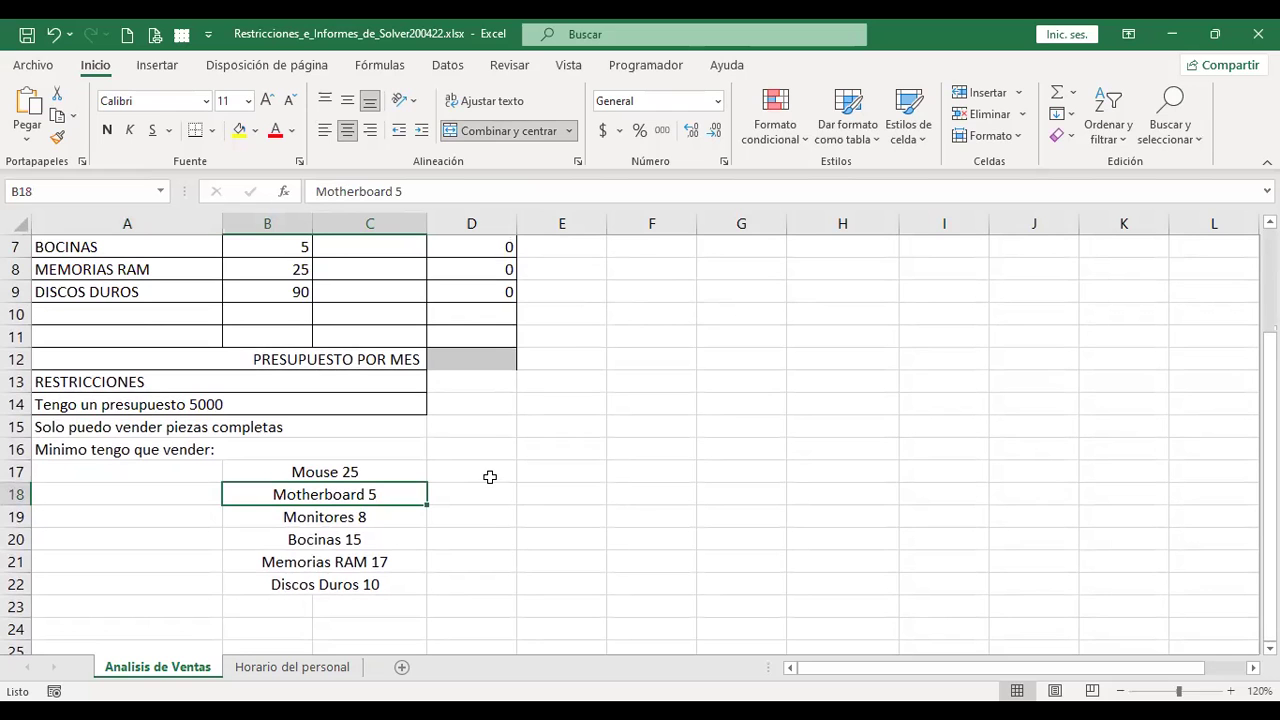
pyautogui.scroll(2, 490, 477)
pyautogui.scroll(-1, 486, 477)
pyautogui.scroll(1, 482, 477)
# Enter units 25 Mouse, 5 Motherboard, 8 Monitores and 15 Bocinas
pyautogui.click(380, 318)
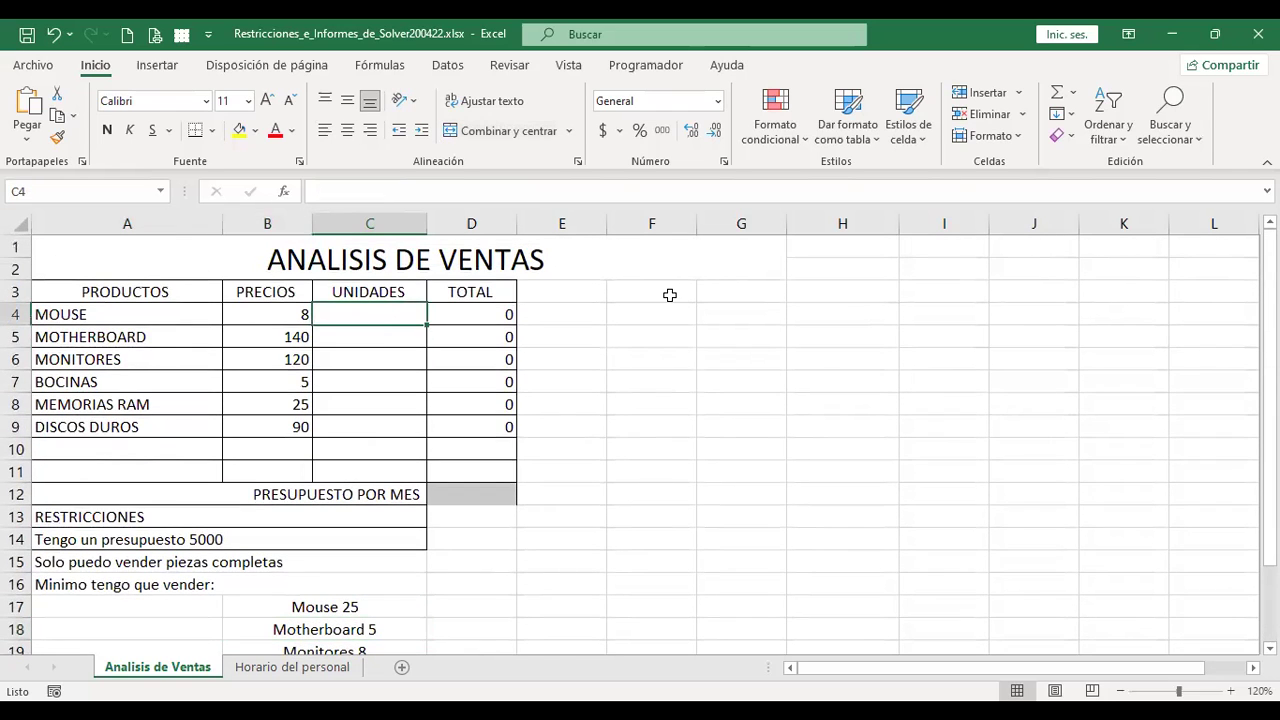
pyautogui.write('25')
pyautogui.press('Return')
pyautogui.scroll(-1, 651, 345)
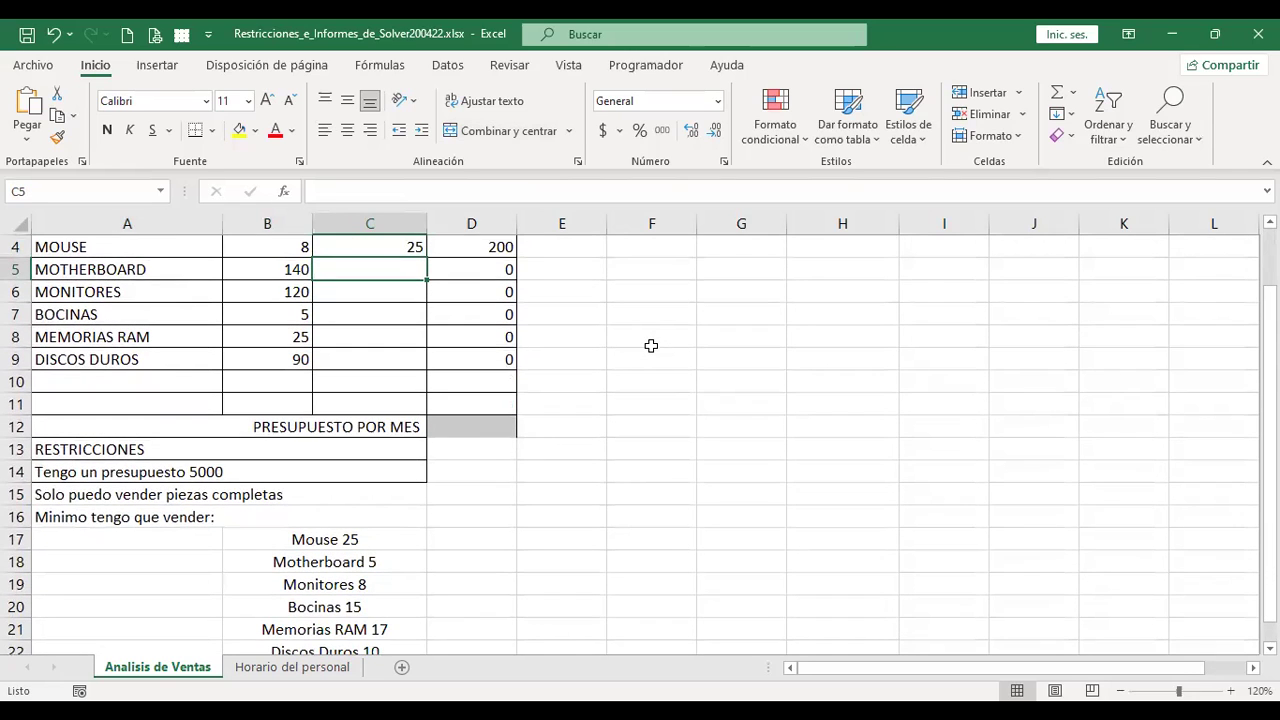
pyautogui.write('5')
pyautogui.press('Return')
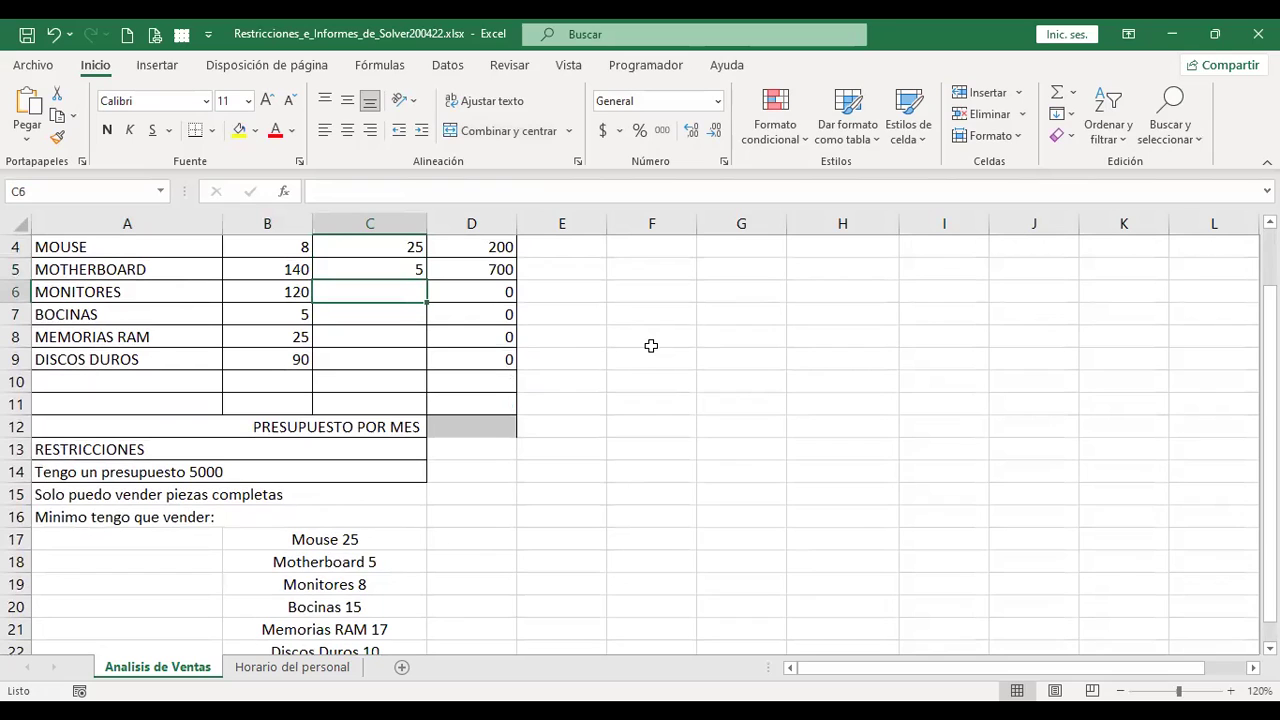
pyautogui.write('8')
pyautogui.press('Return')
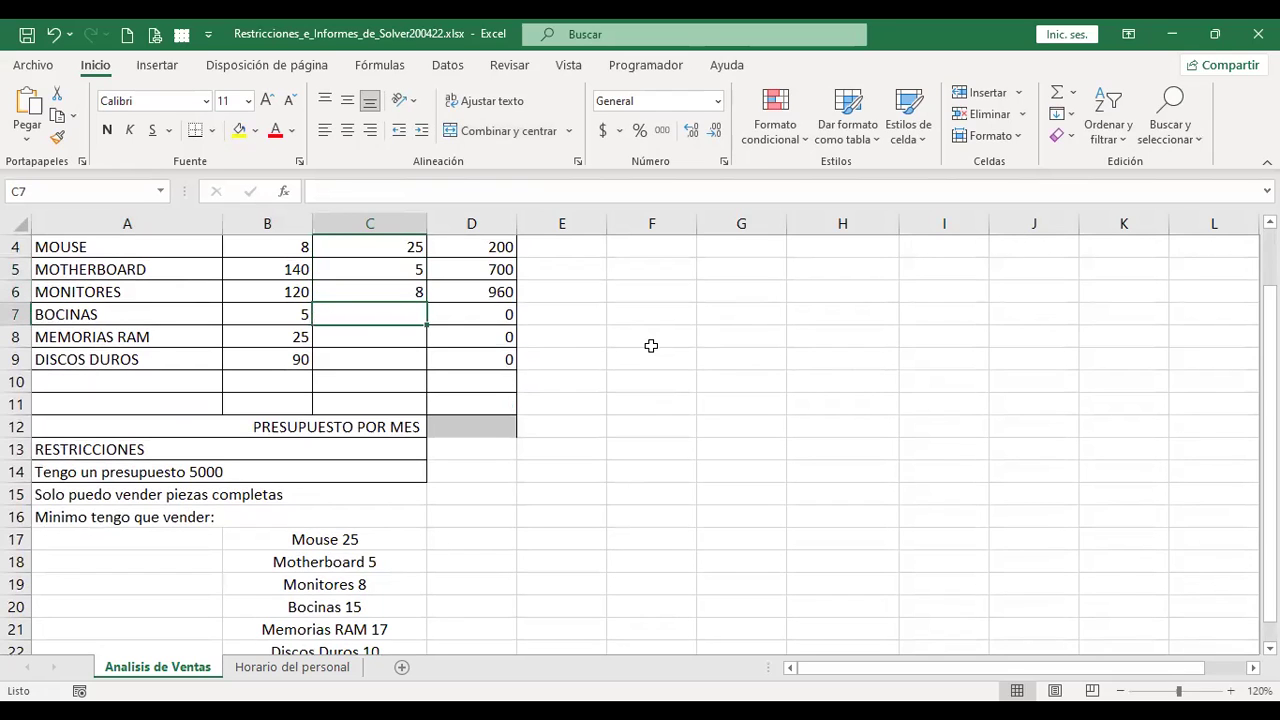
pyautogui.write('15')
pyautogui.press('Return')
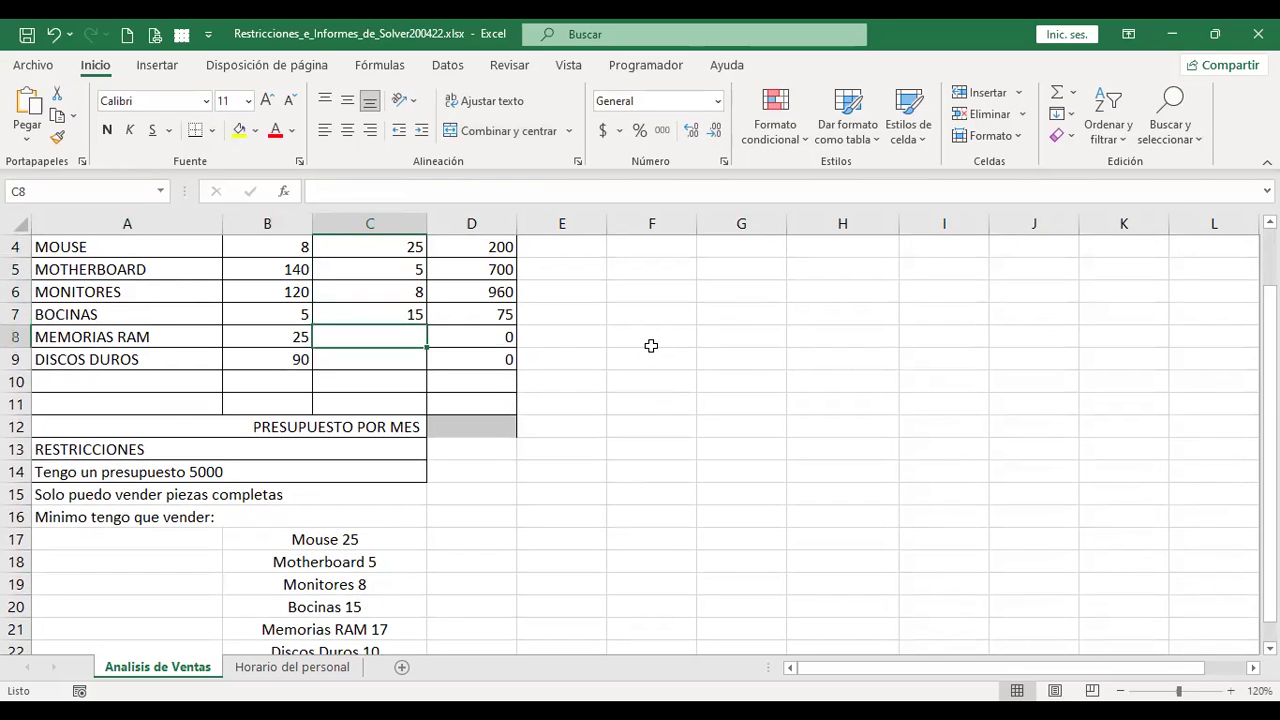
# Enter 17 units for Memorias RAM and 10 for Discos Duros
pyautogui.scroll(-1, 636, 425)
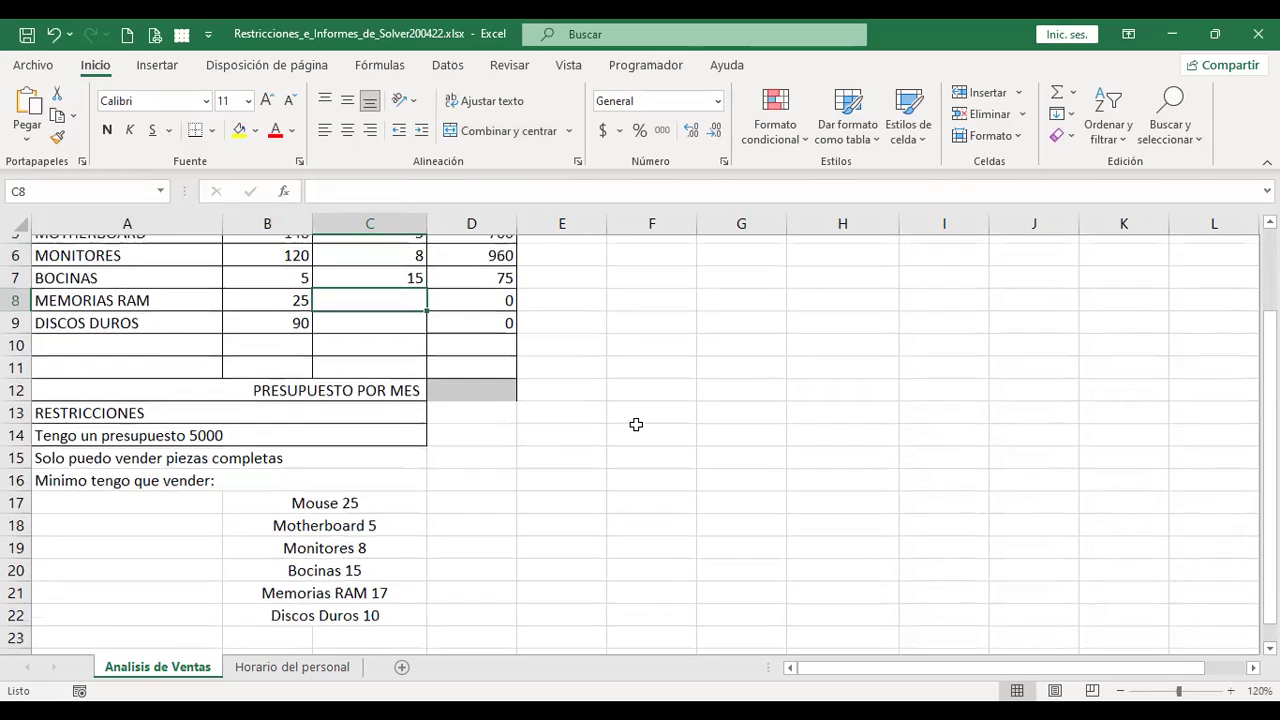
pyautogui.write('17')
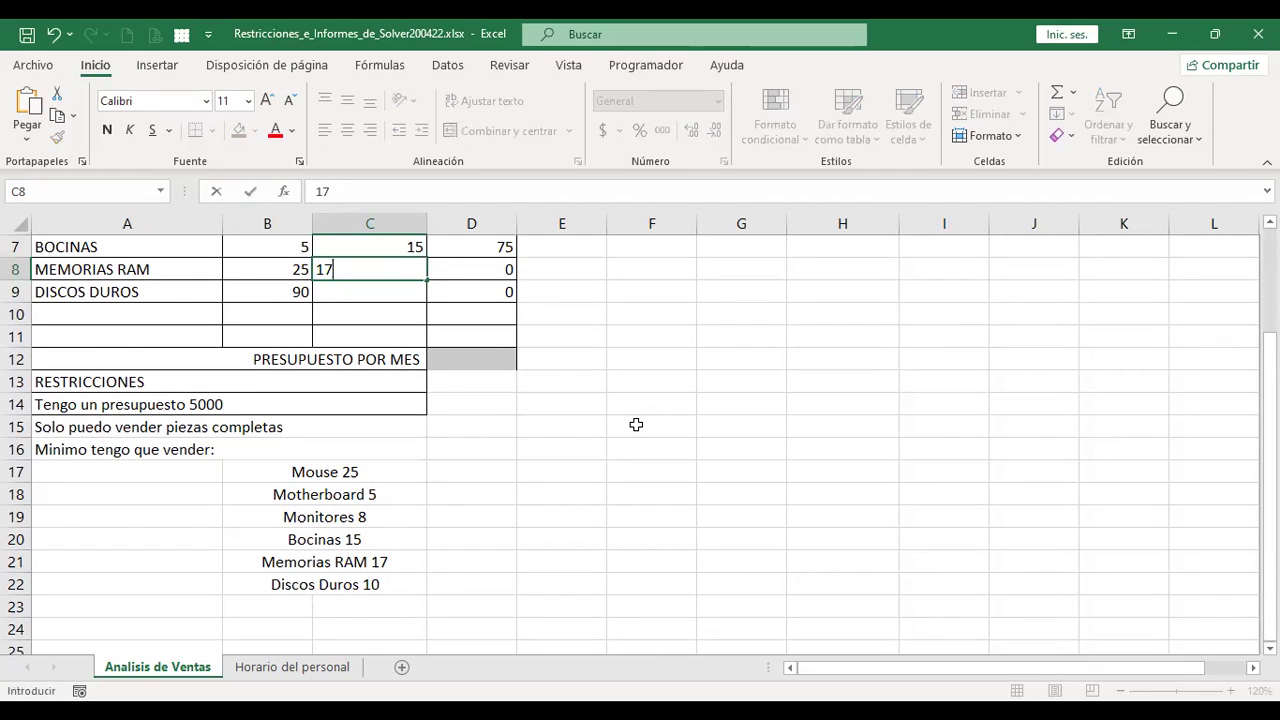
pyautogui.press('Return')
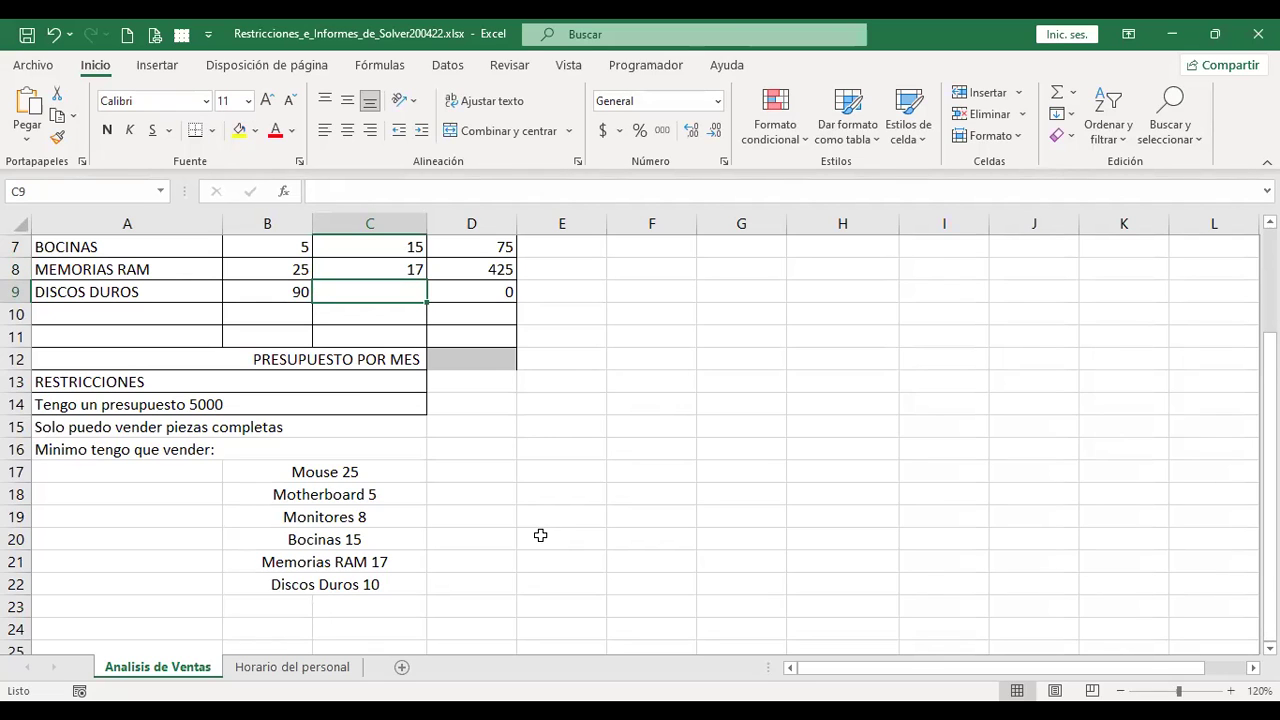
pyautogui.scroll(-1, 540, 535)
pyautogui.scroll(1, 540, 535)
pyautogui.scroll(1, 540, 535)
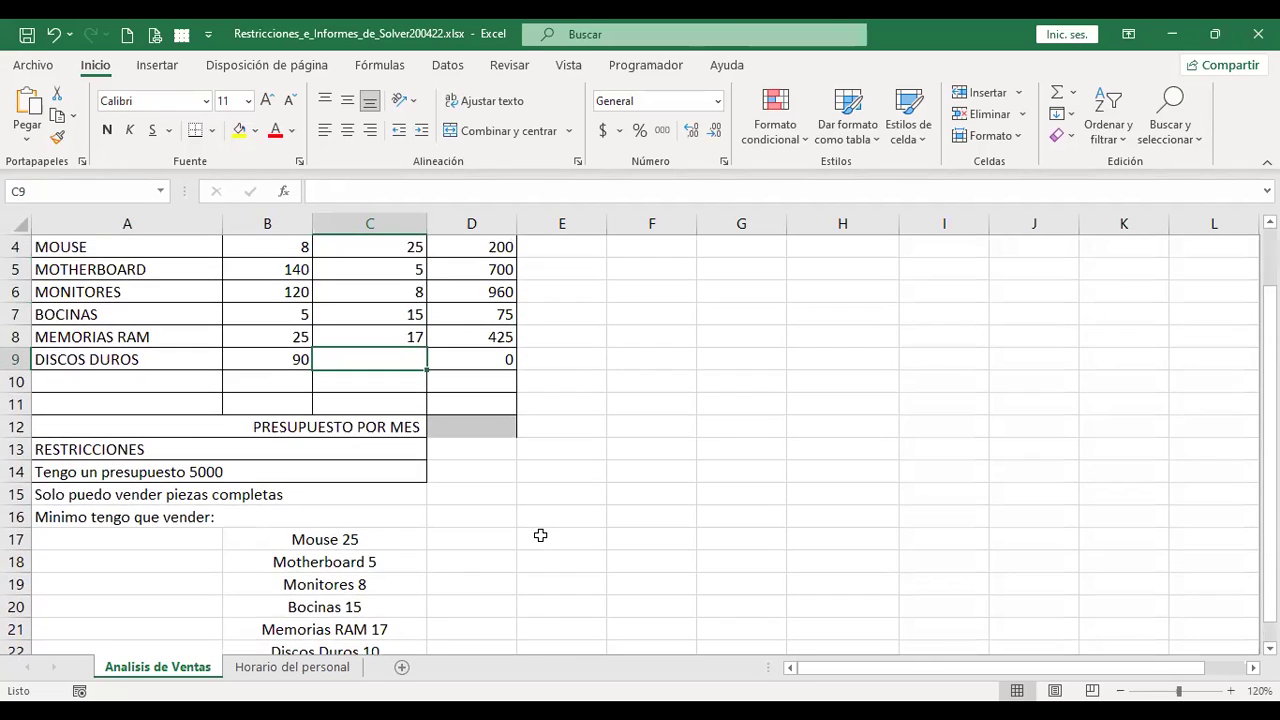
pyautogui.write('10')
pyautogui.press('Return')
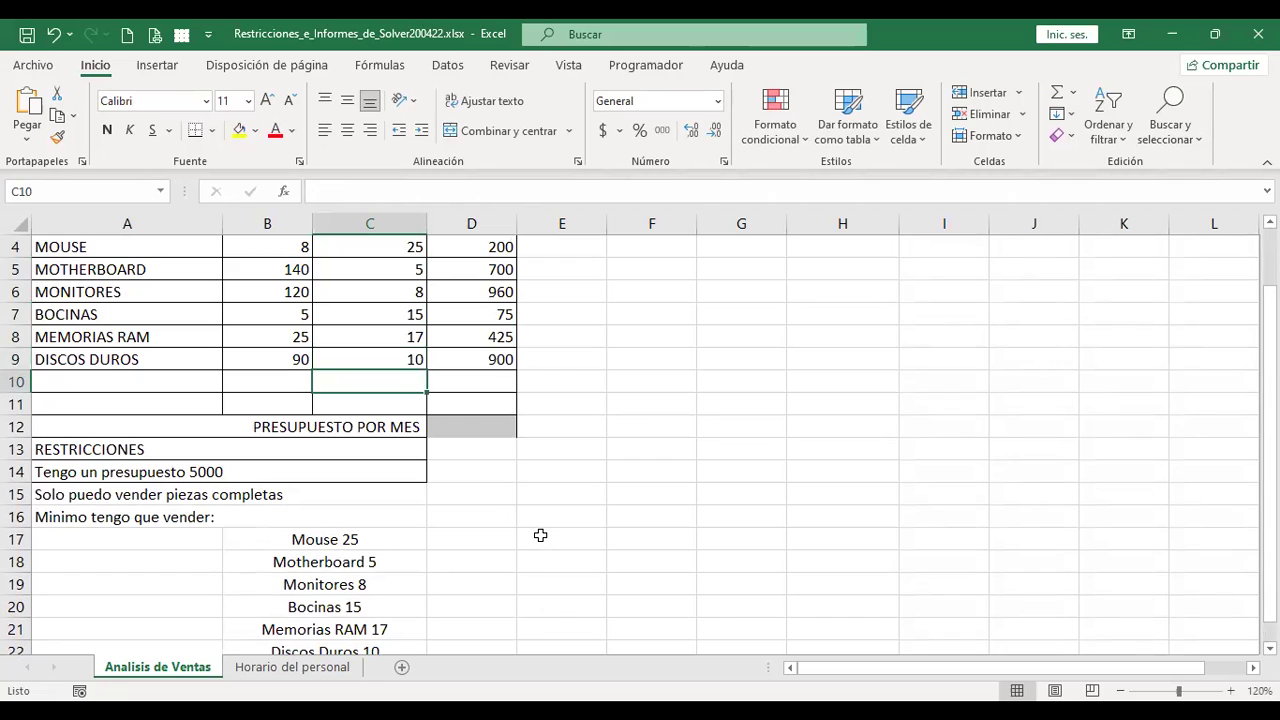
# Put =SUMA(D4:D9) in D12 so the monthly budget shows 3260
pyautogui.click(486, 427)
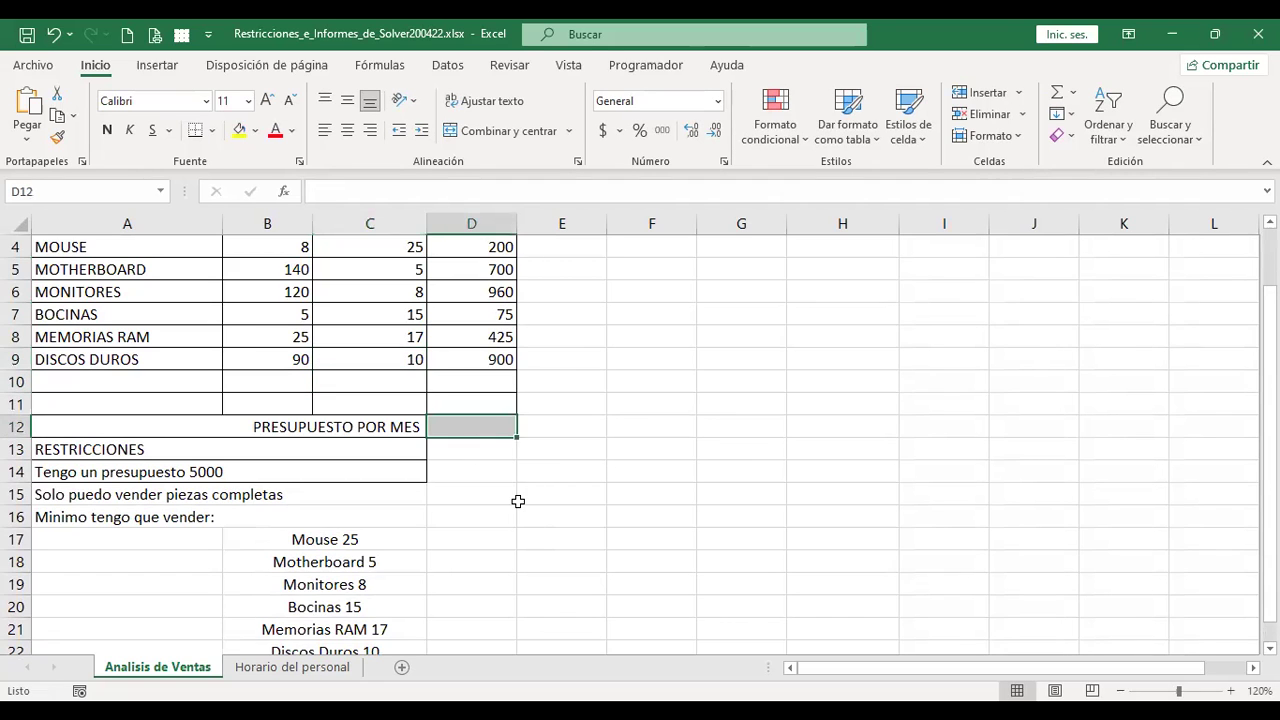
pyautogui.scroll(1, 510, 505)
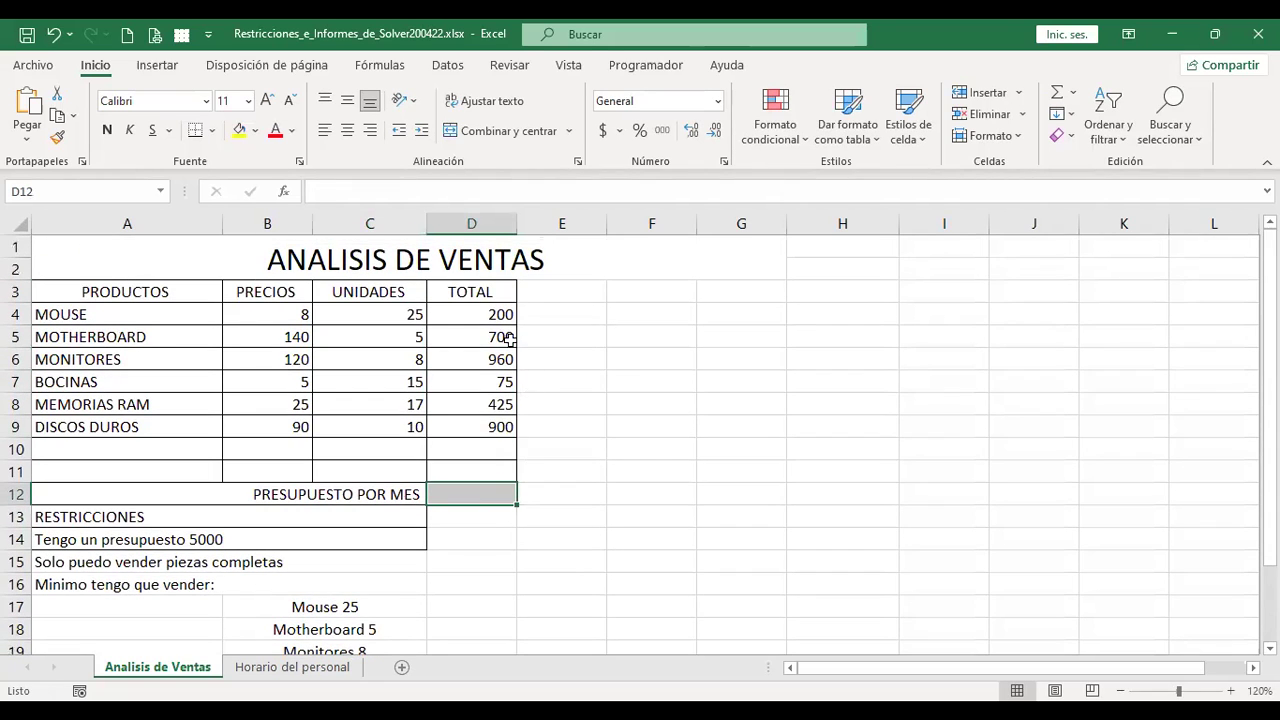
pyautogui.click(1056, 92)
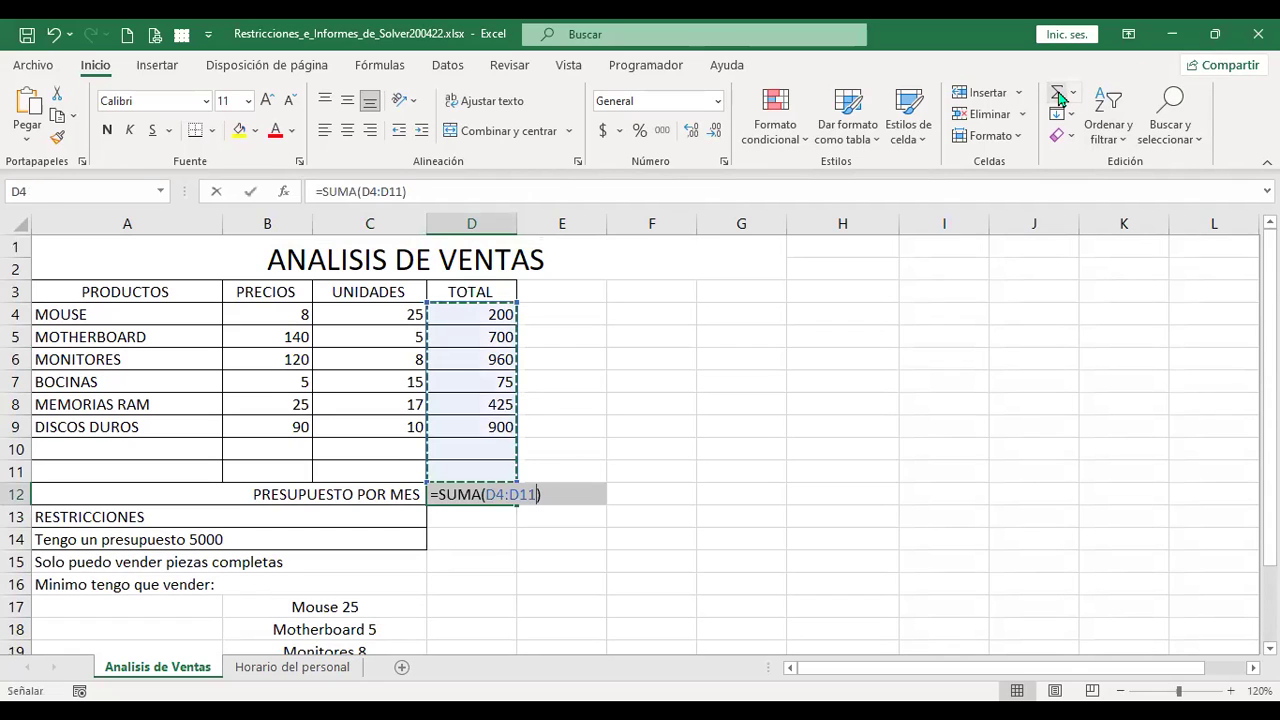
pyautogui.click(477, 314)
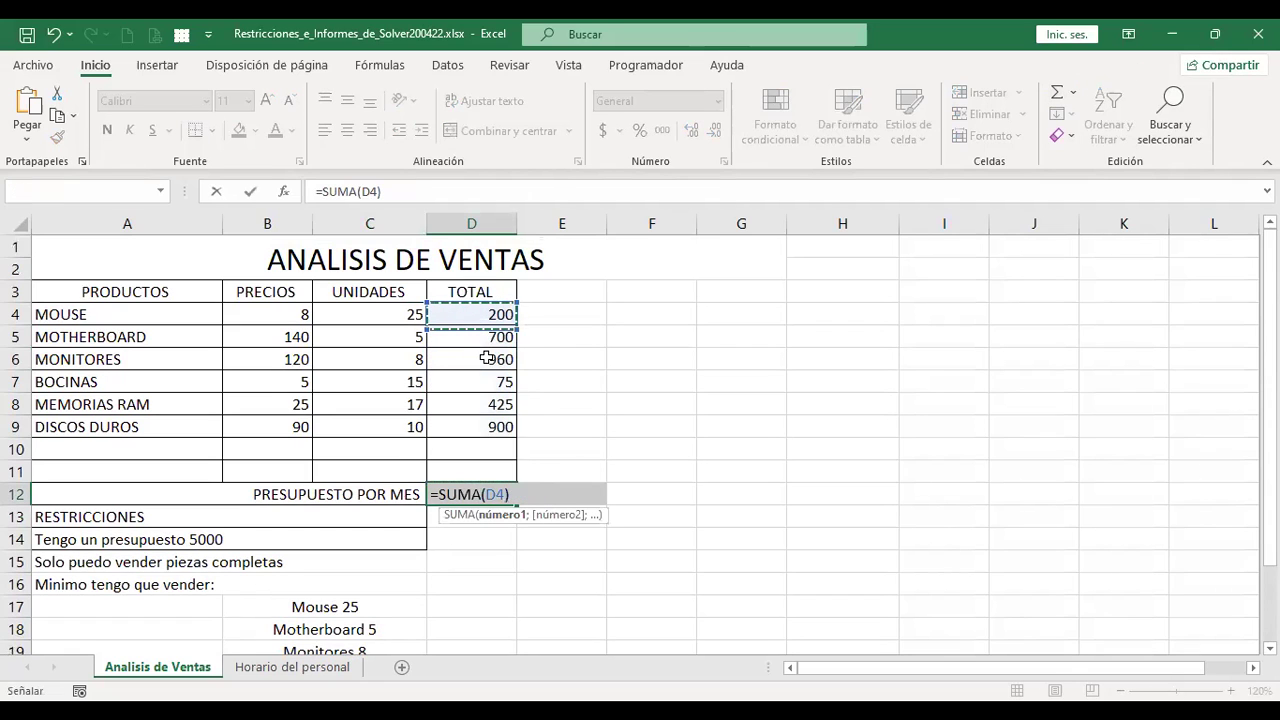
pyautogui.keyDown('shift'); pyautogui.click(488, 420); pyautogui.keyUp('shift')
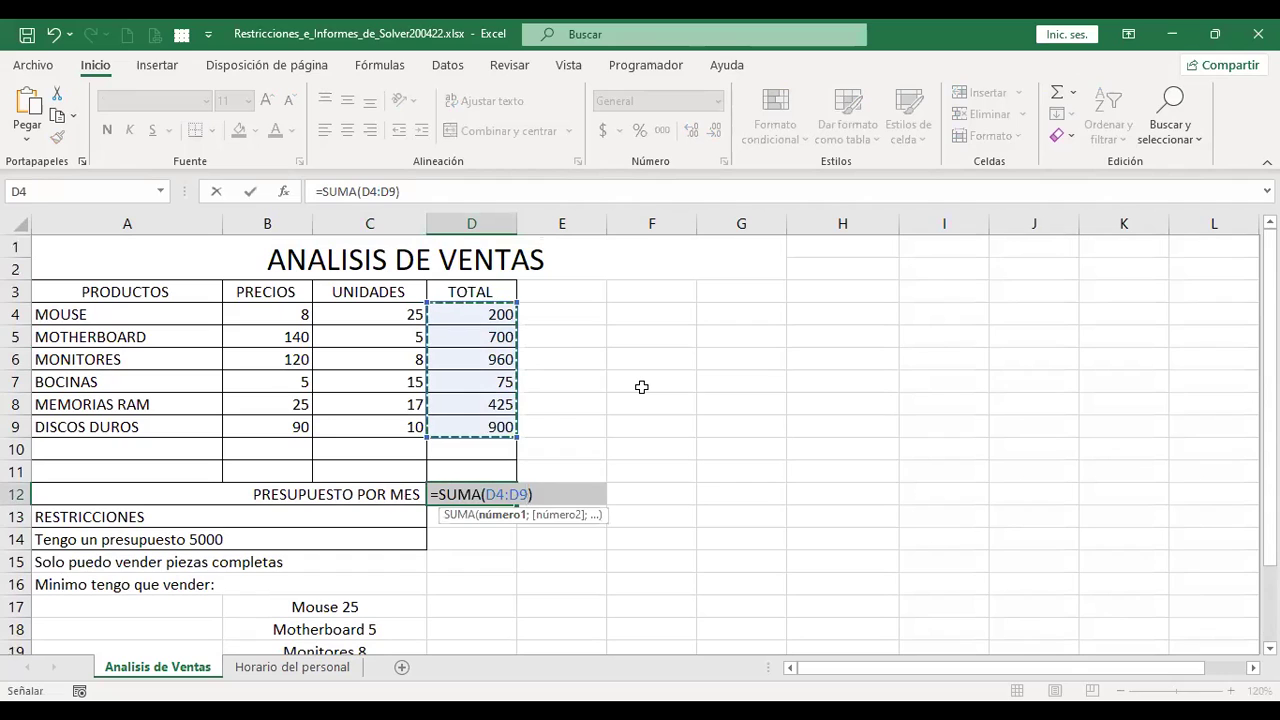
pyautogui.hotkey('ctrl', 'Return')
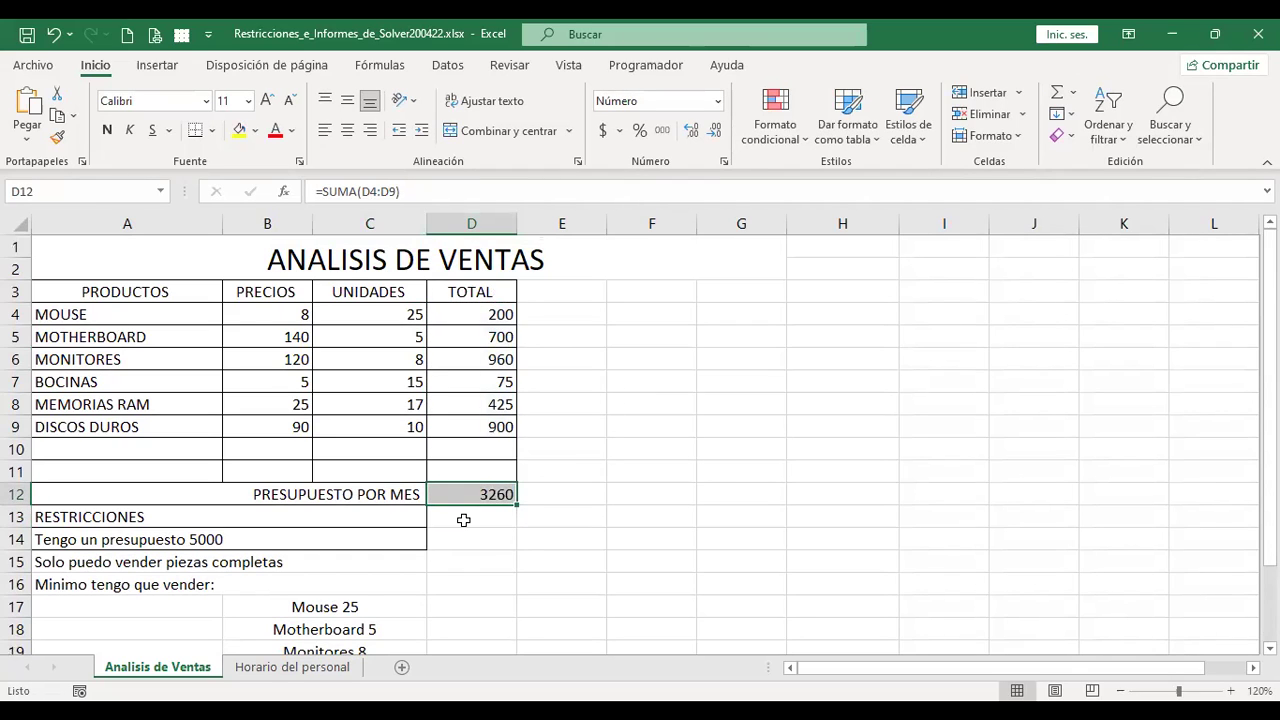
pyautogui.scroll(-1, 231, 560)
pyautogui.scroll(-1, 321, 506)
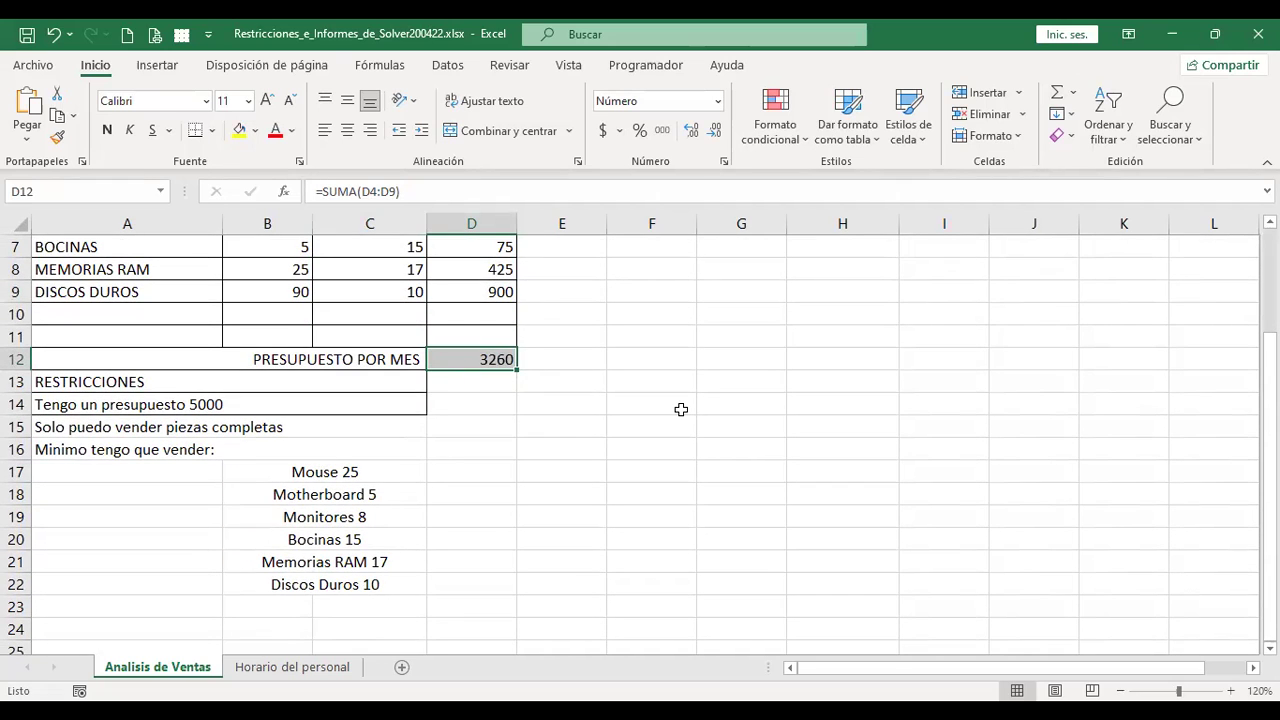
pyautogui.scroll(1, 681, 409)
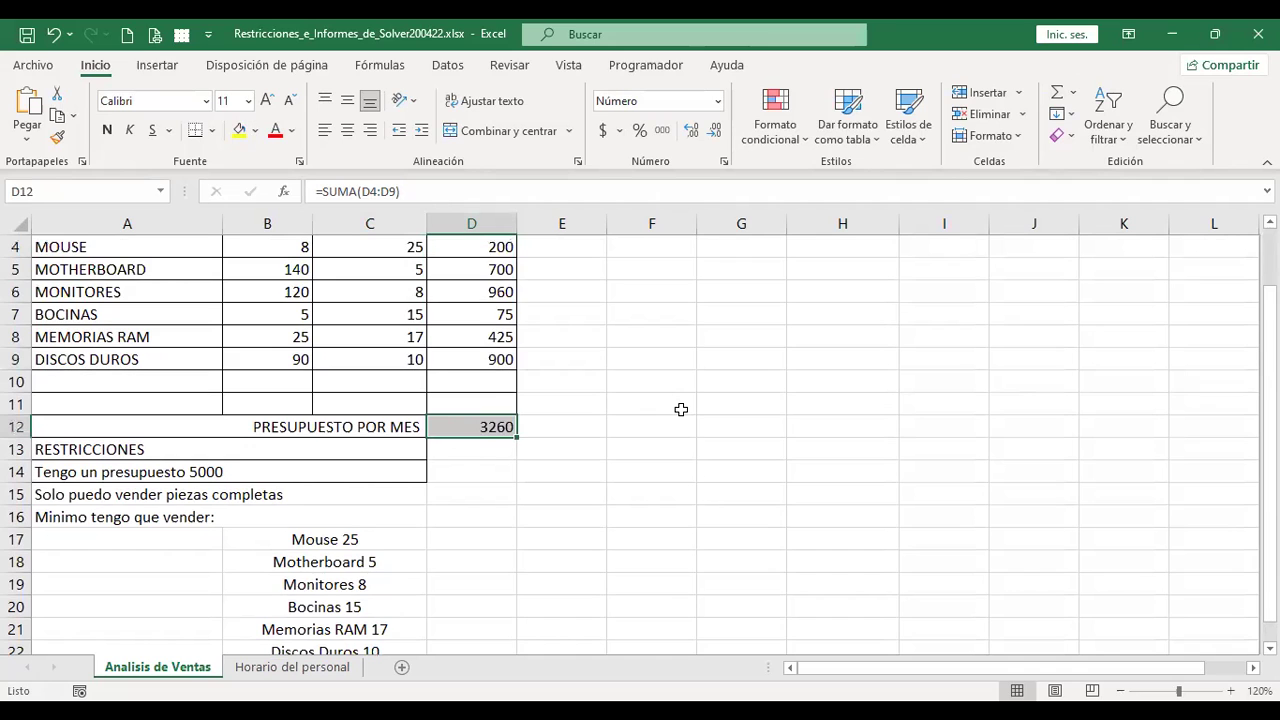
pyautogui.scroll(1, 681, 409)
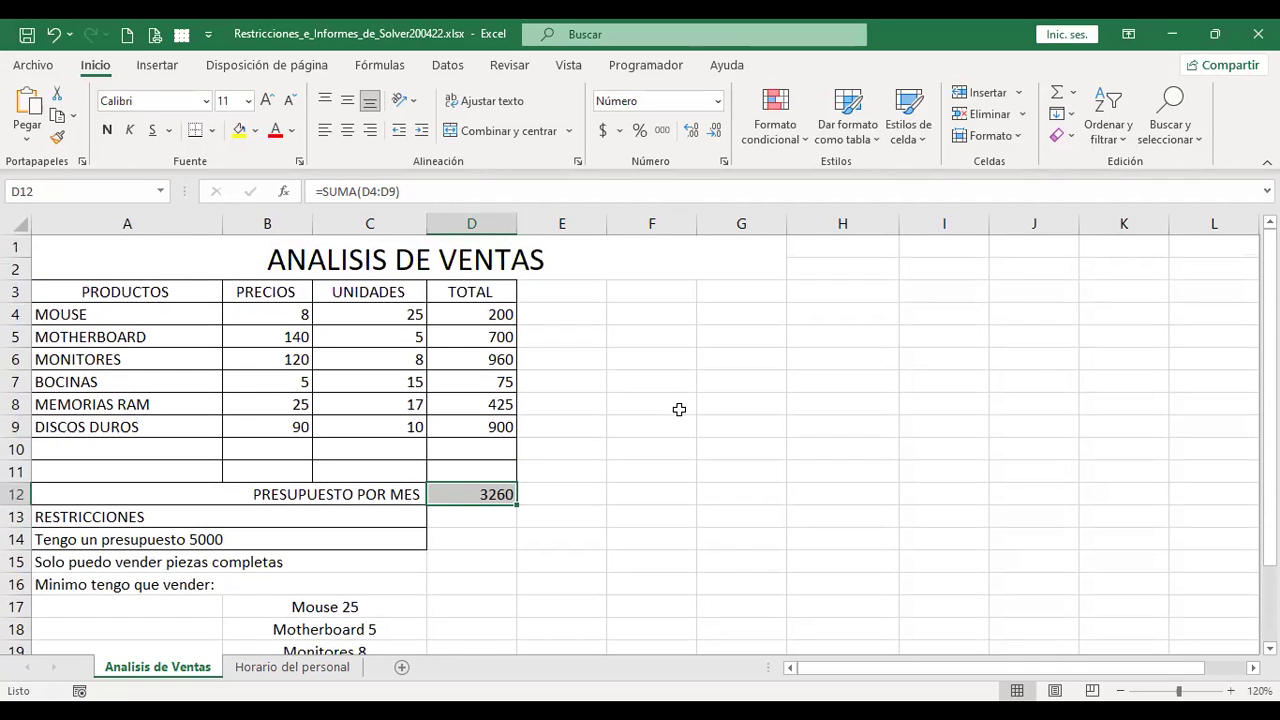
pyautogui.click(376, 312)
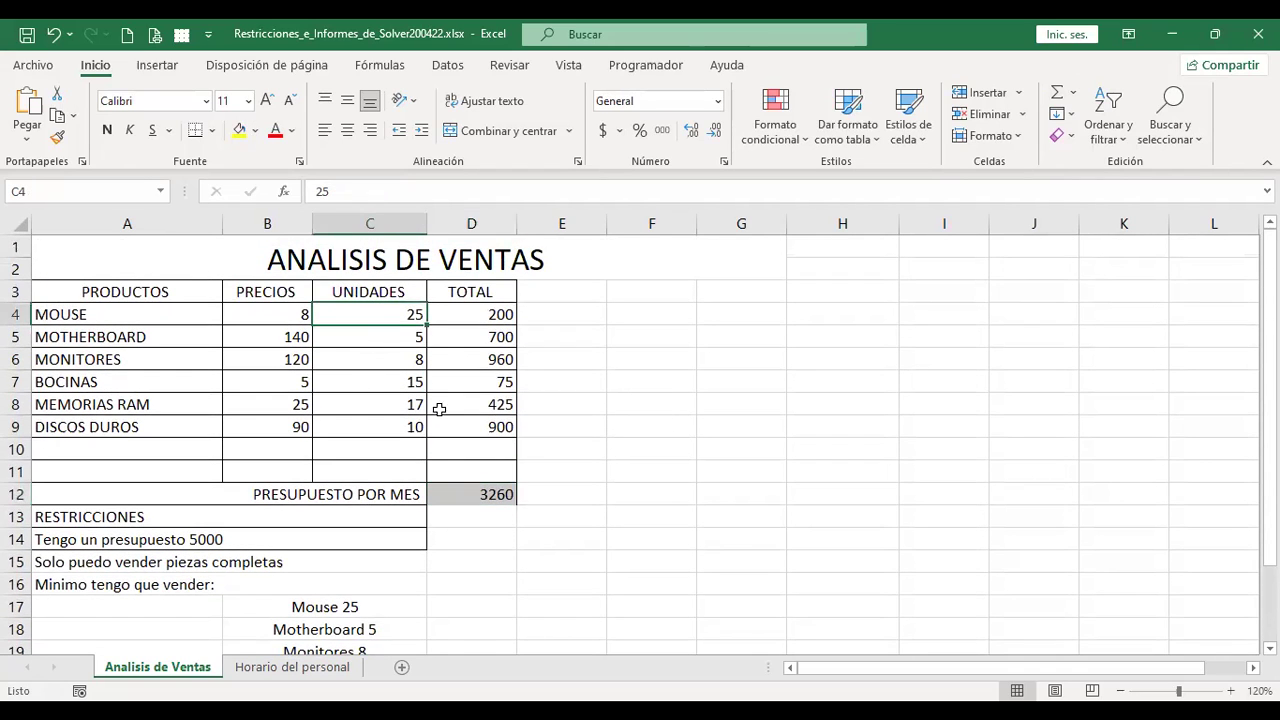
pyautogui.scroll(-1, 428, 420)
pyautogui.scroll(-1, 428, 424)
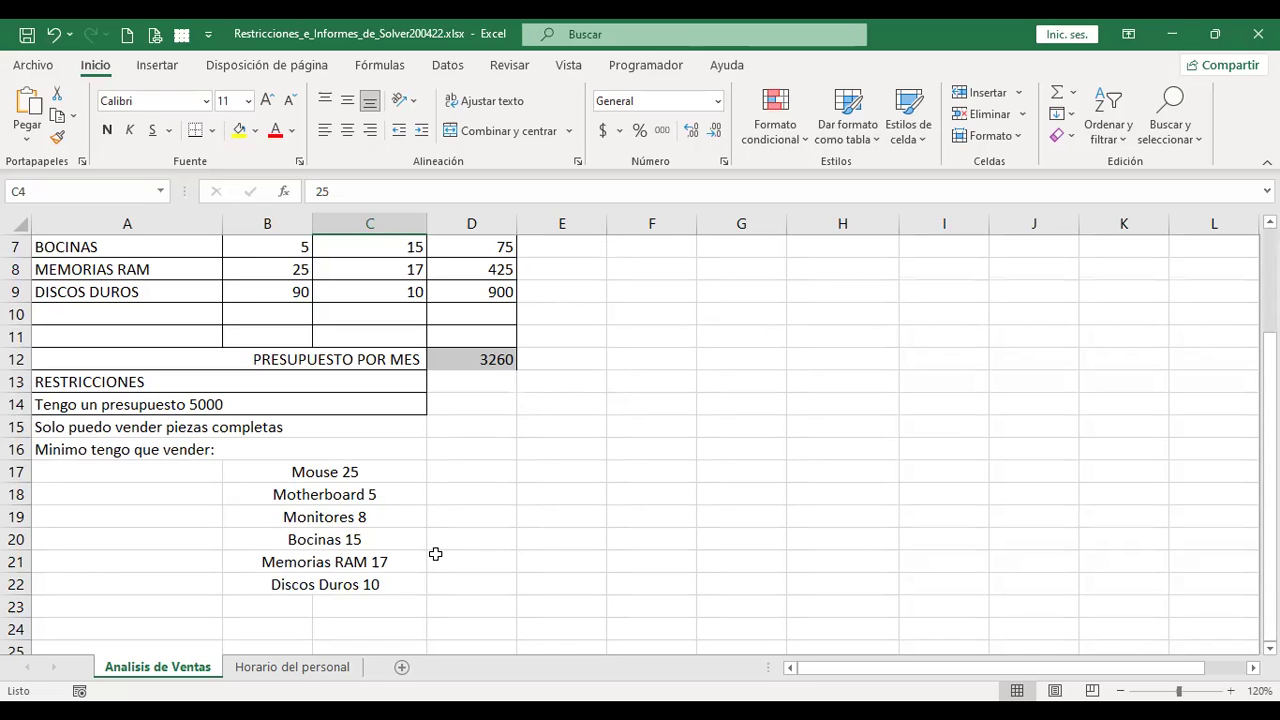
pyautogui.scroll(1, 435, 554)
pyautogui.scroll(1, 434, 554)
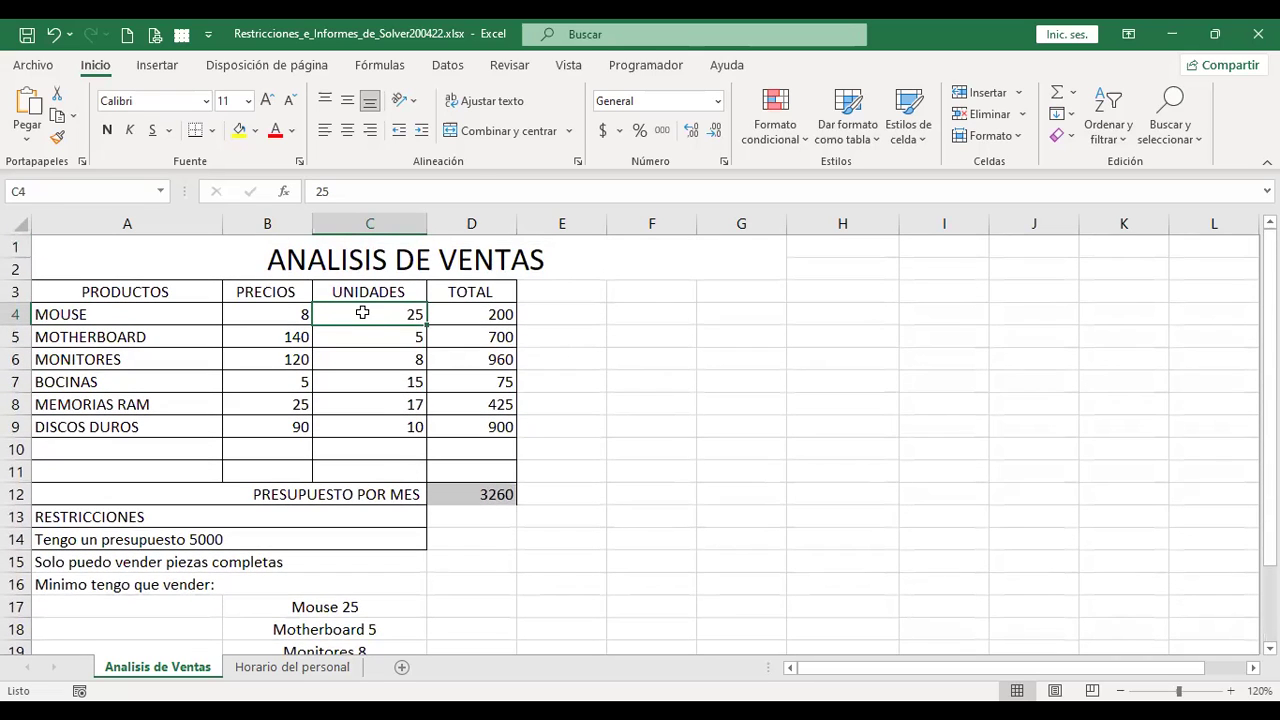
pyautogui.moveTo(362, 313); pyautogui.dragTo(363, 426)
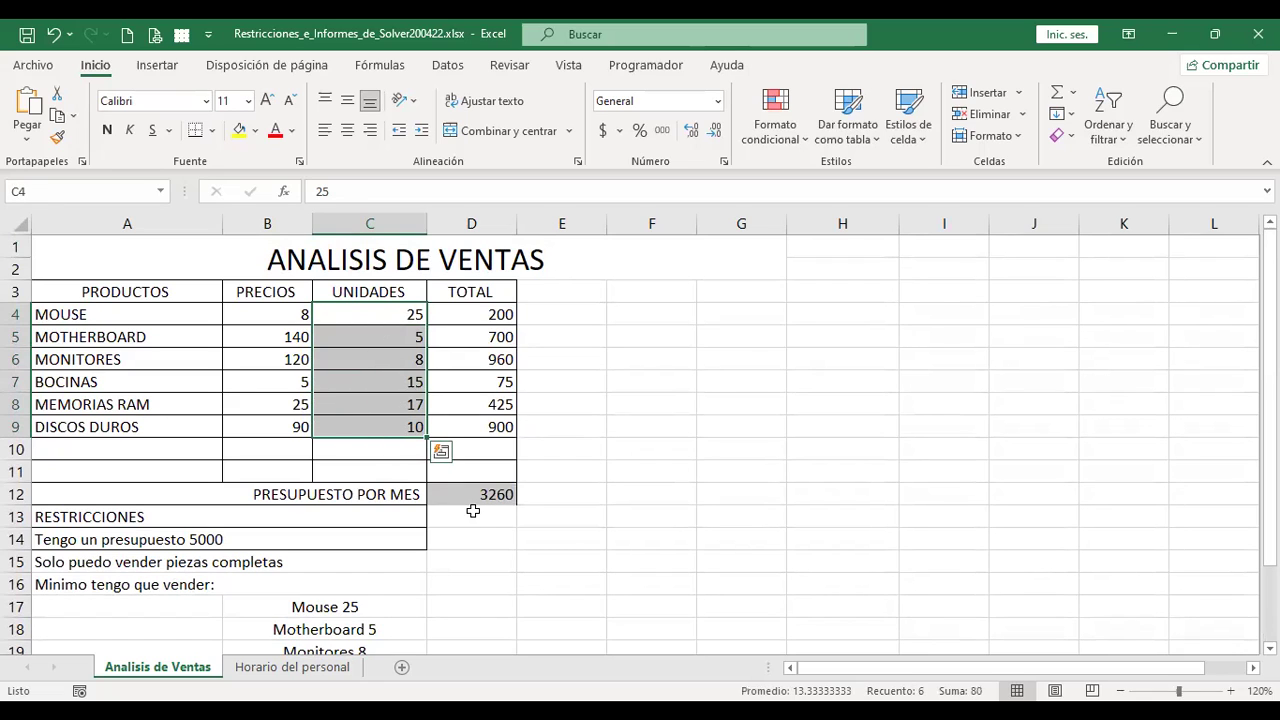
pyautogui.click(143, 540)
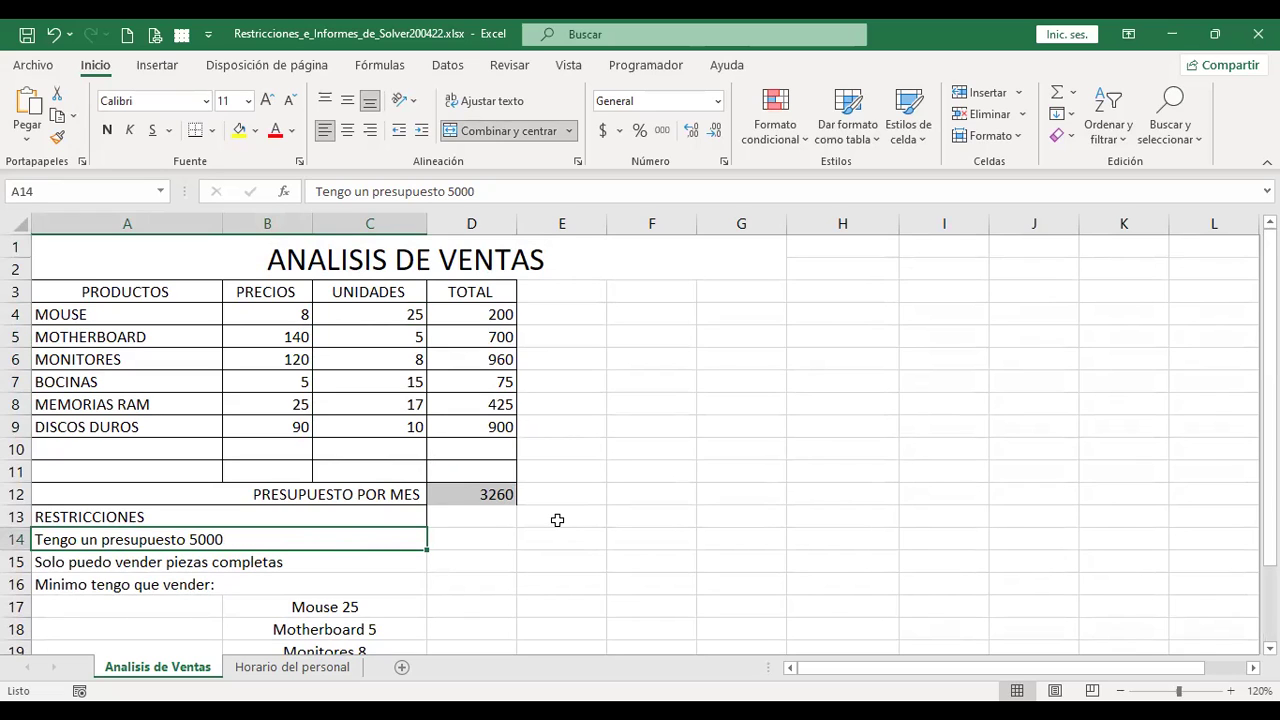
pyautogui.scroll(-1, 553, 513)
pyautogui.scroll(1, 553, 513)
# Open Solver with objective $D$12 set to a value of 5000
pyautogui.click(450, 66)
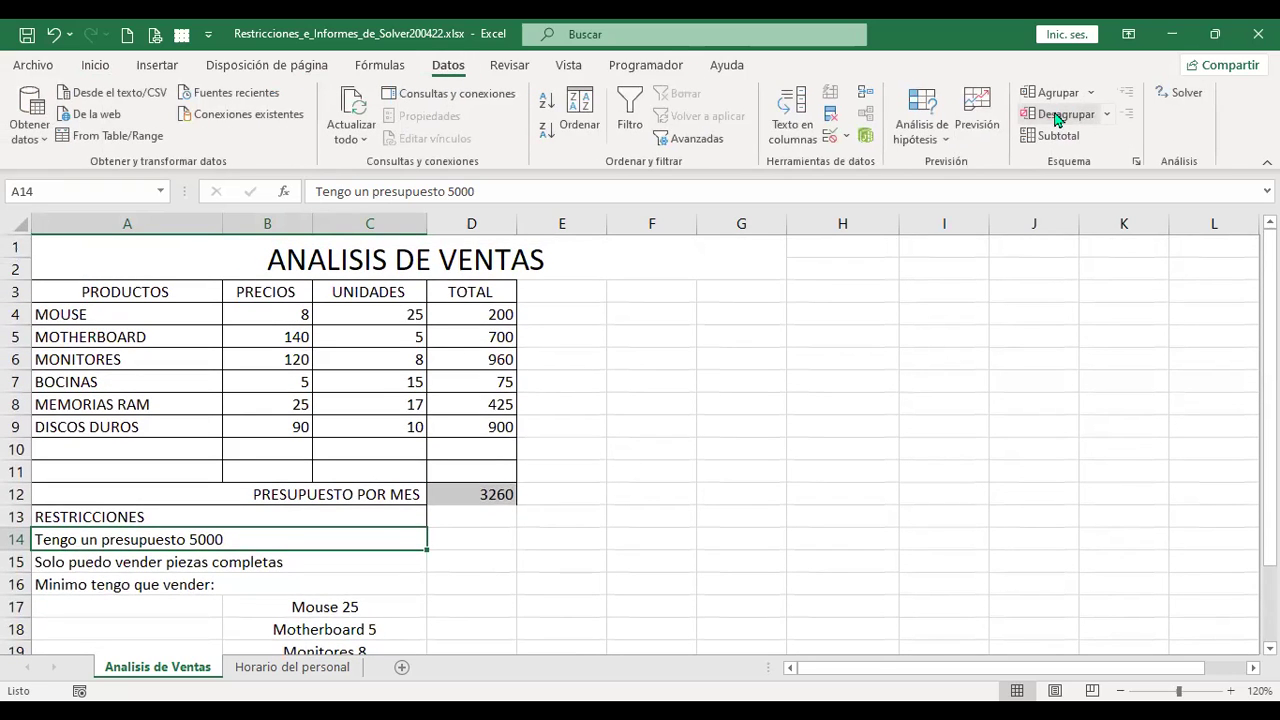
pyautogui.click(1180, 103)
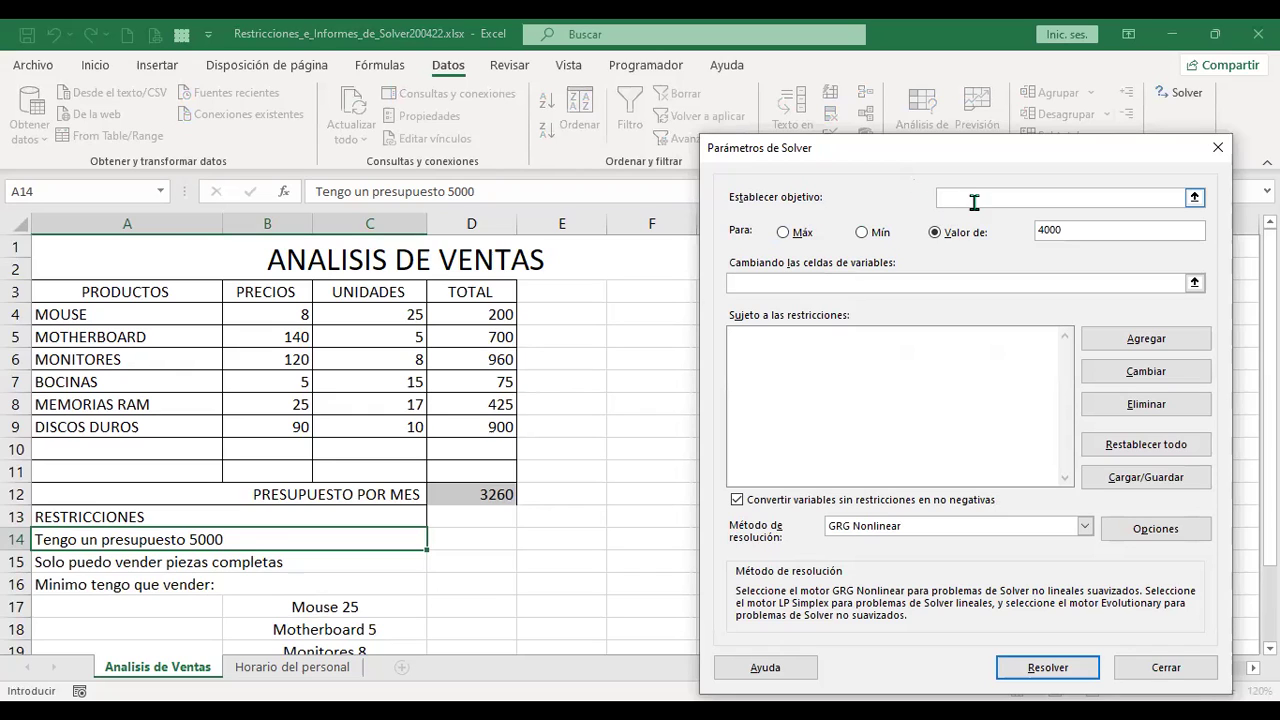
pyautogui.click(476, 495)
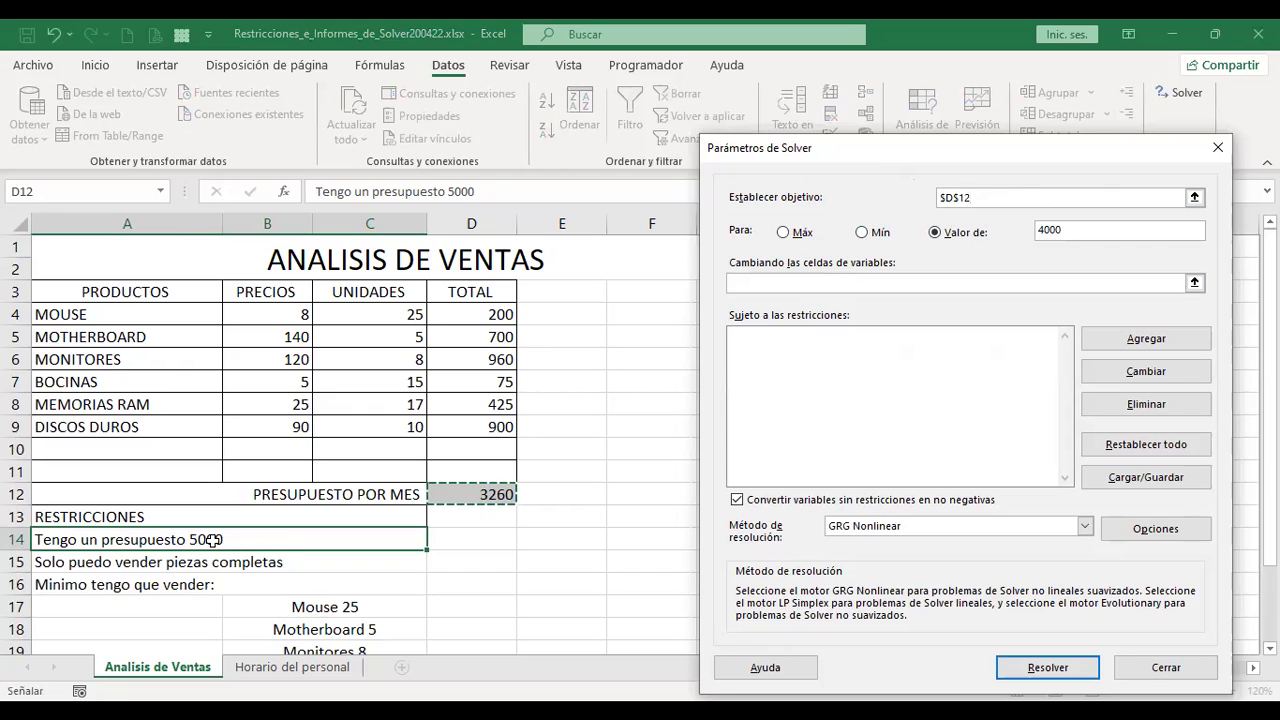
pyautogui.click(1076, 234)
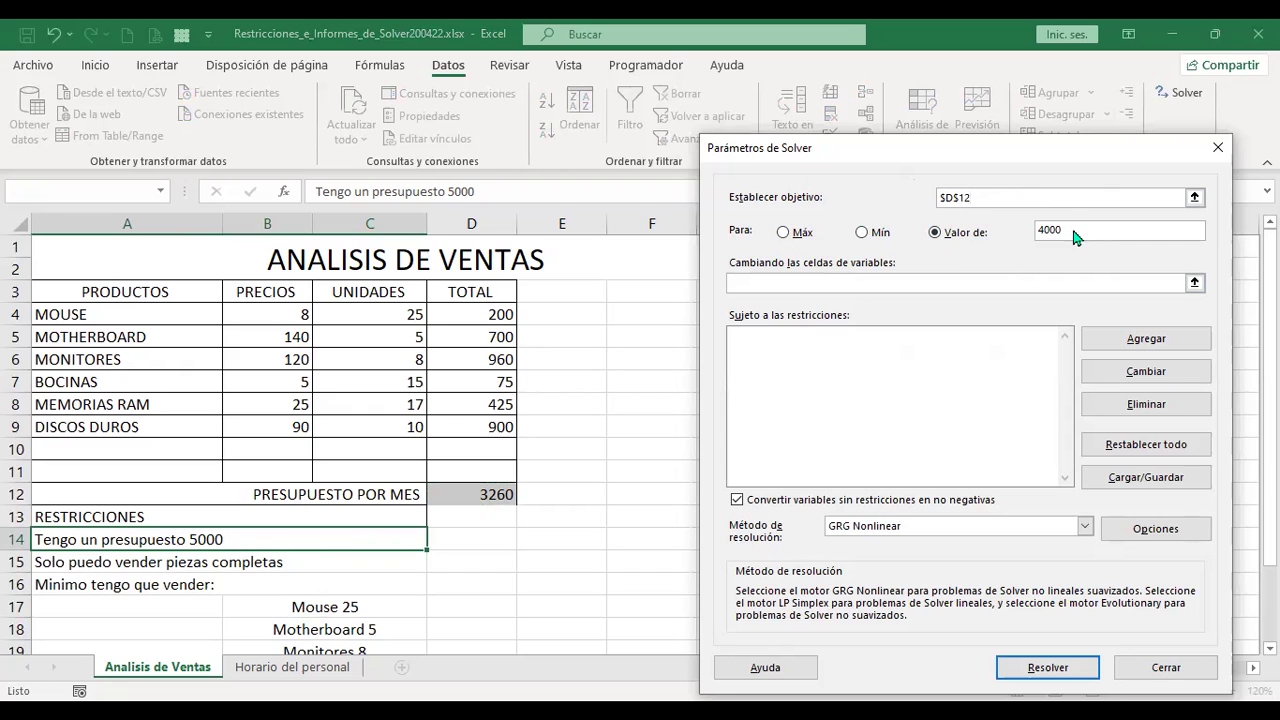
pyautogui.moveTo(1074, 232); pyautogui.dragTo(1016, 233)
pyautogui.write('5')
# Set Solver's variable cells to $C$4:$C$9
pyautogui.click(856, 283)
pyautogui.click(370, 315)
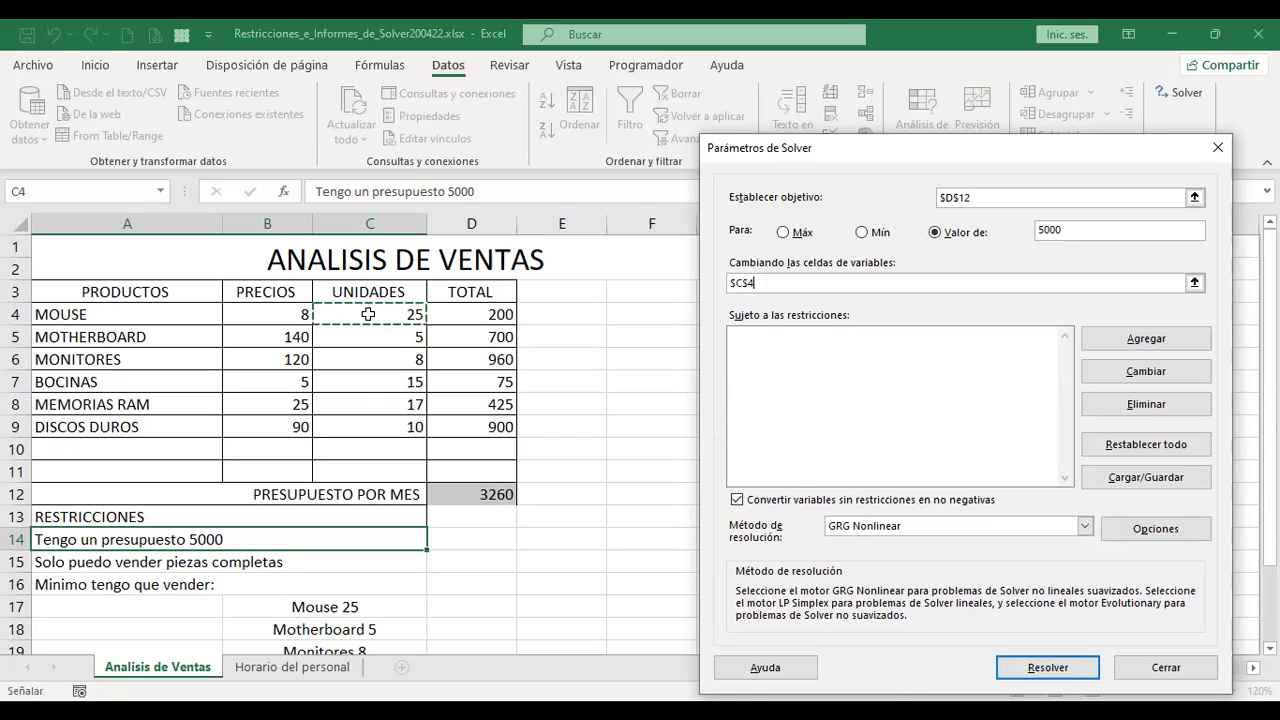
pyautogui.keyDown('shift'); pyautogui.click(385, 427); pyautogui.keyUp('shift')
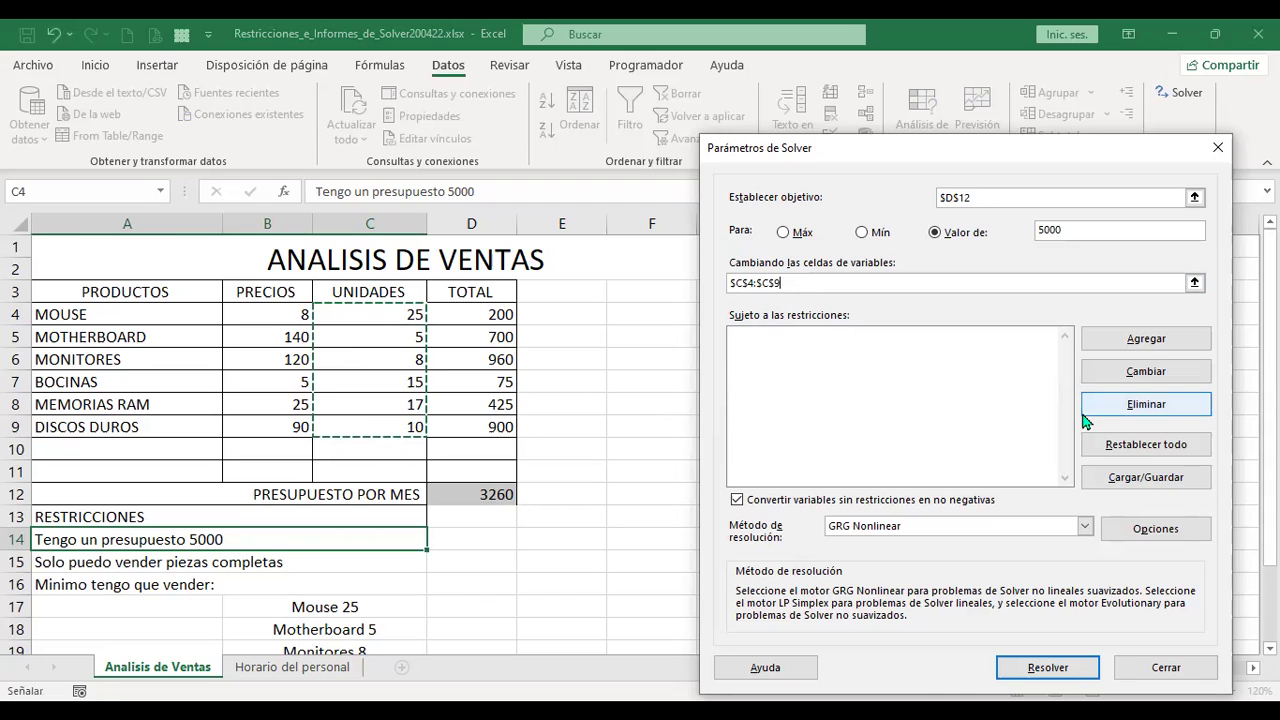
pyautogui.scroll(-1, 410, 507)
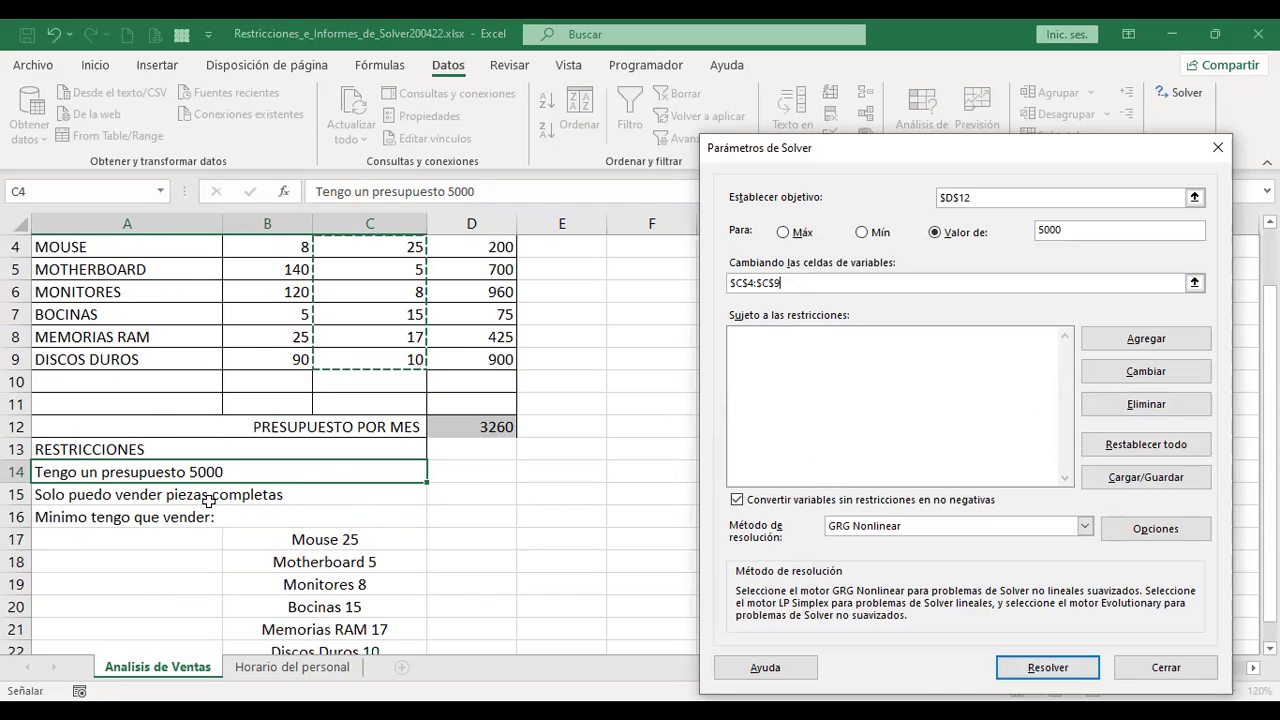
pyautogui.scroll(-1, 202, 499)
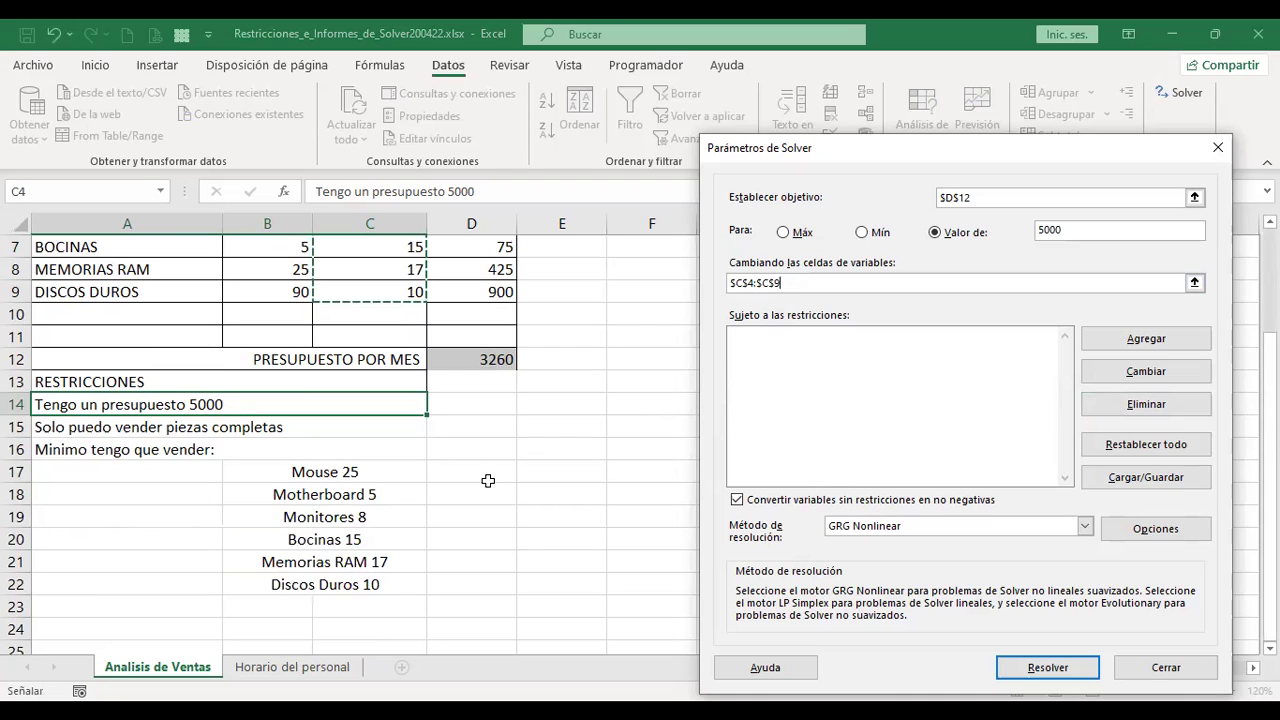
pyautogui.scroll(1, 488, 481)
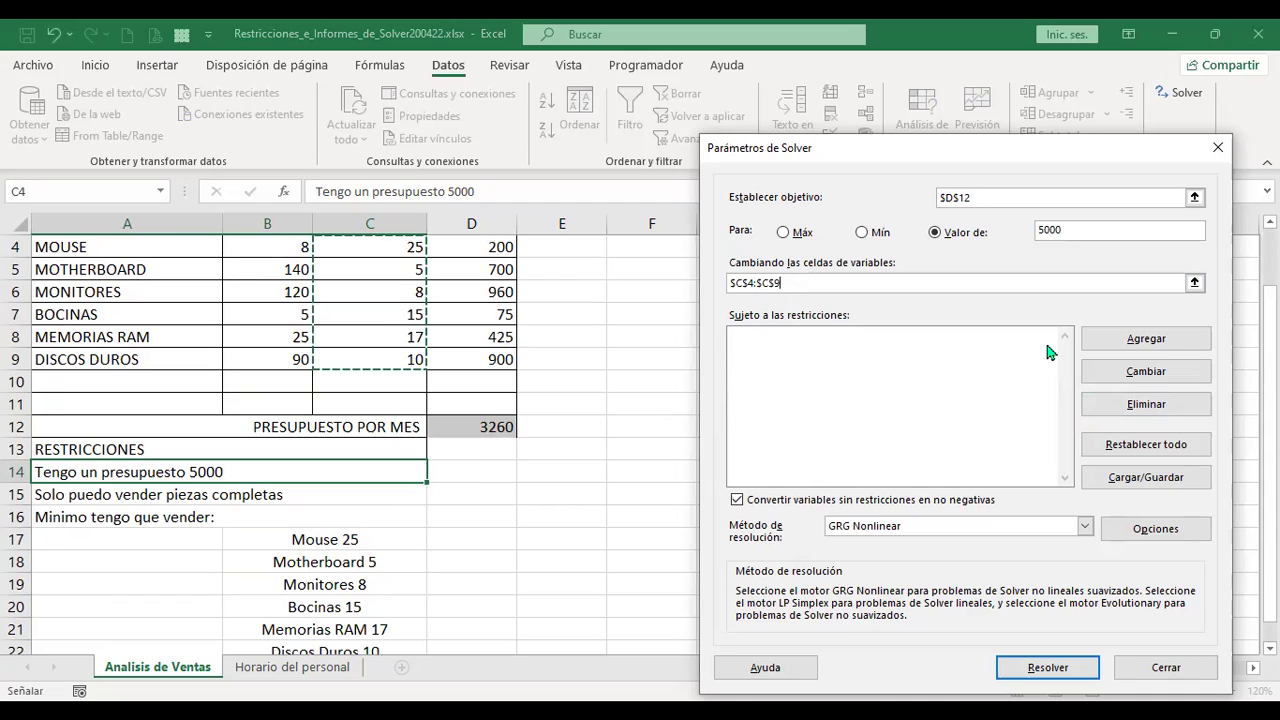
# Define a Solver constraint requiring Mouse units $C$4 >= 25
pyautogui.click(1198, 337)
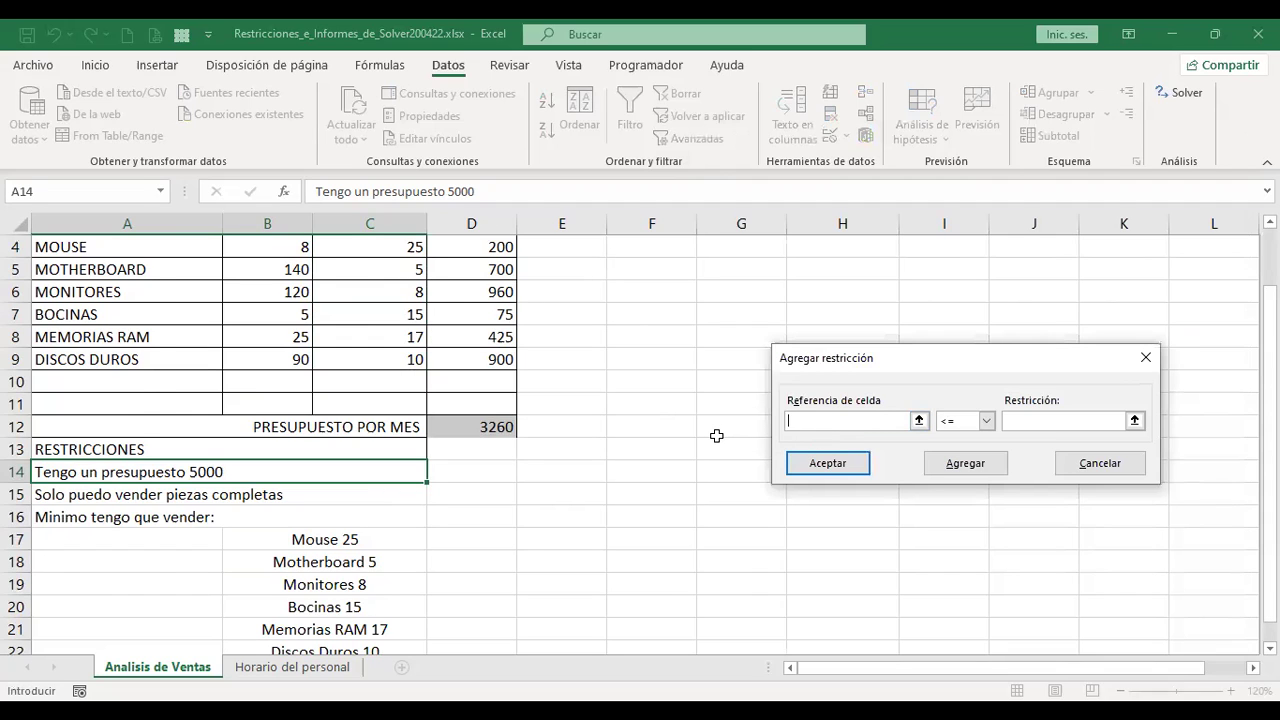
pyautogui.scroll(1, 716, 436)
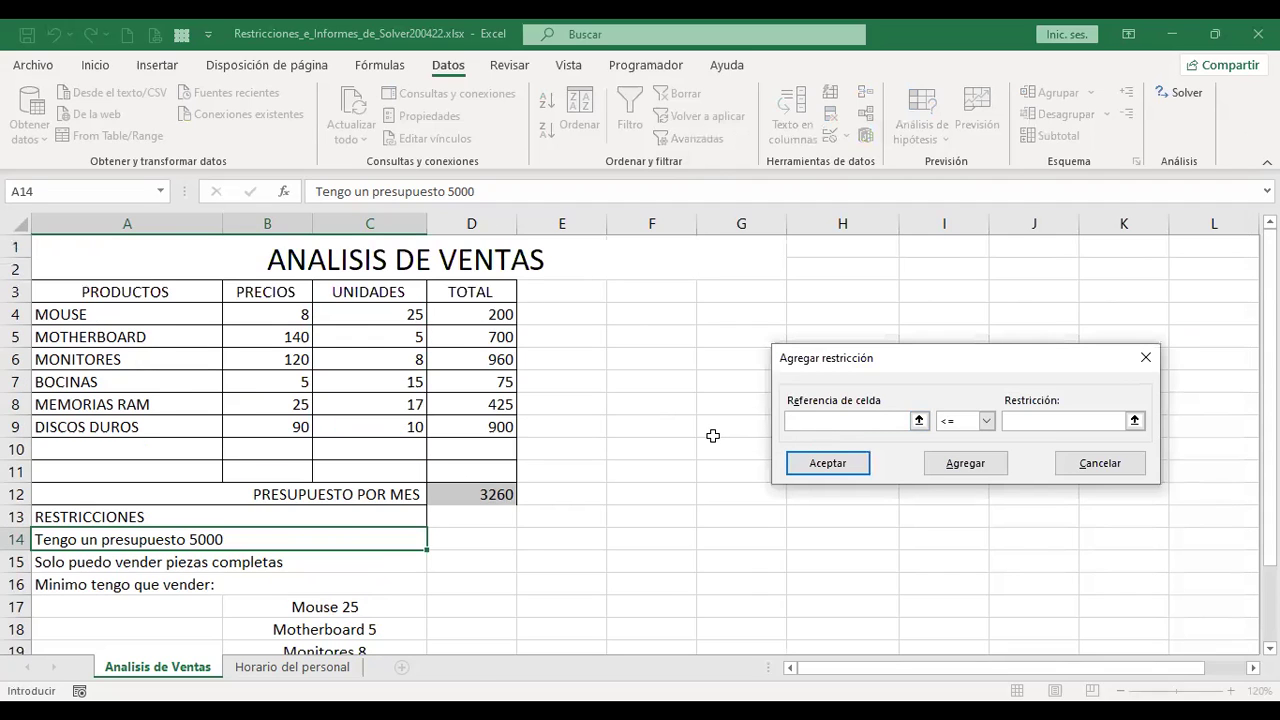
pyautogui.click(358, 314)
pyautogui.scroll(-1, 561, 375)
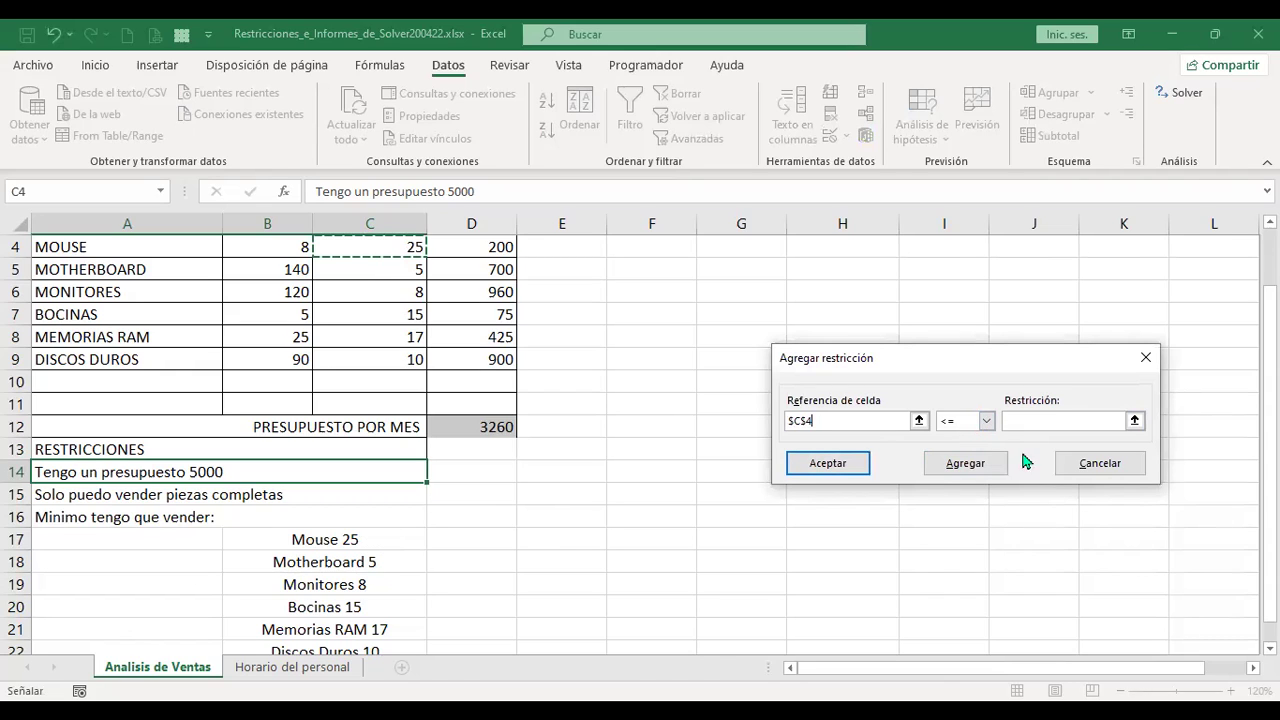
pyautogui.click(988, 423)
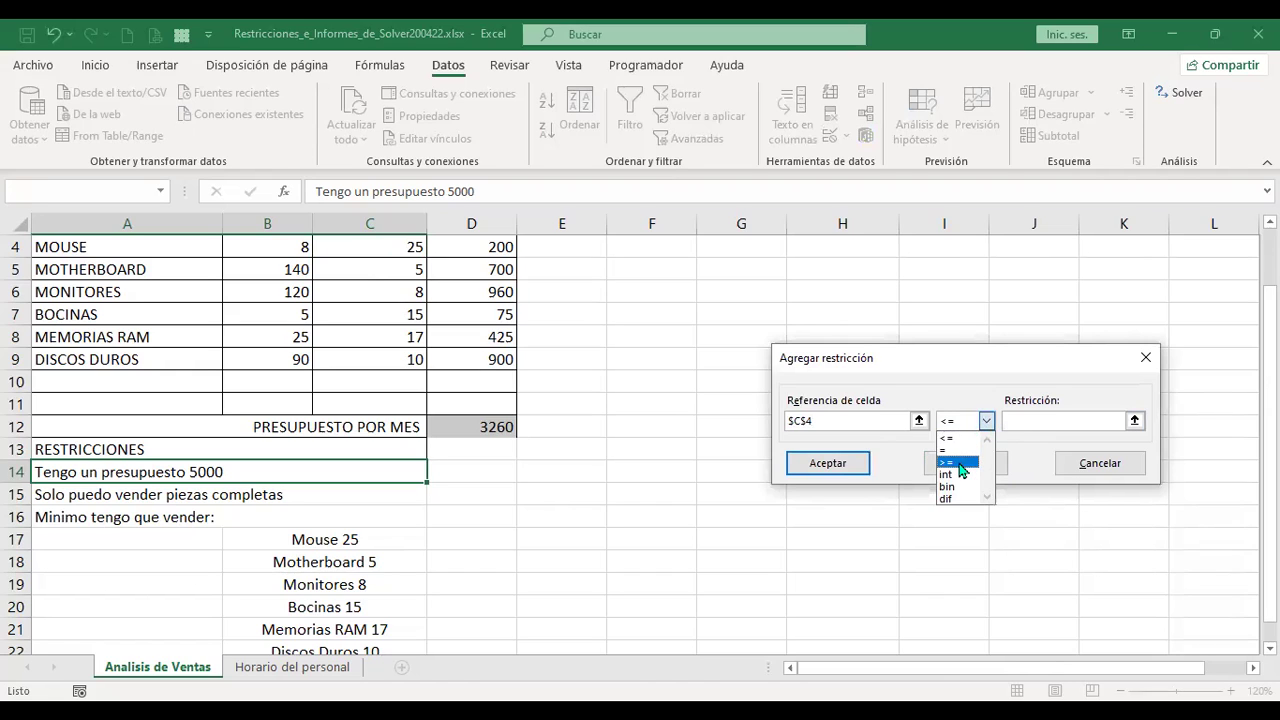
pyautogui.click(960, 463)
pyautogui.click(1032, 416)
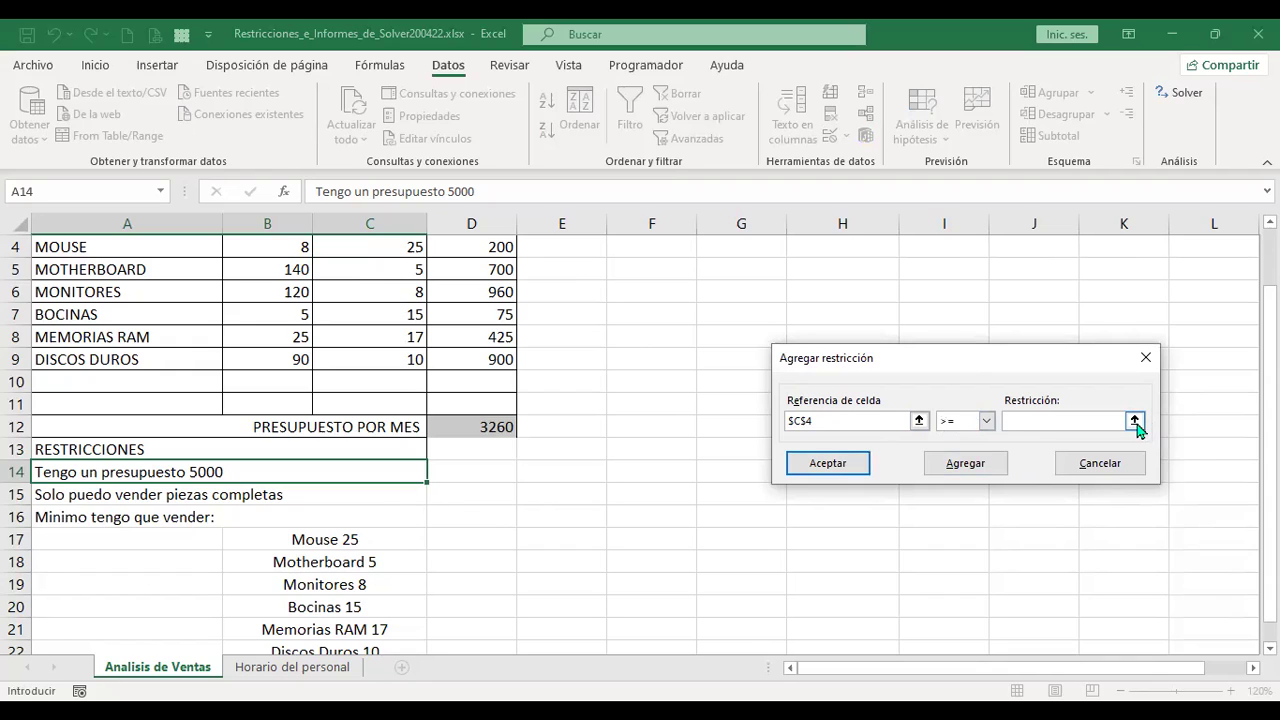
pyautogui.write('25')
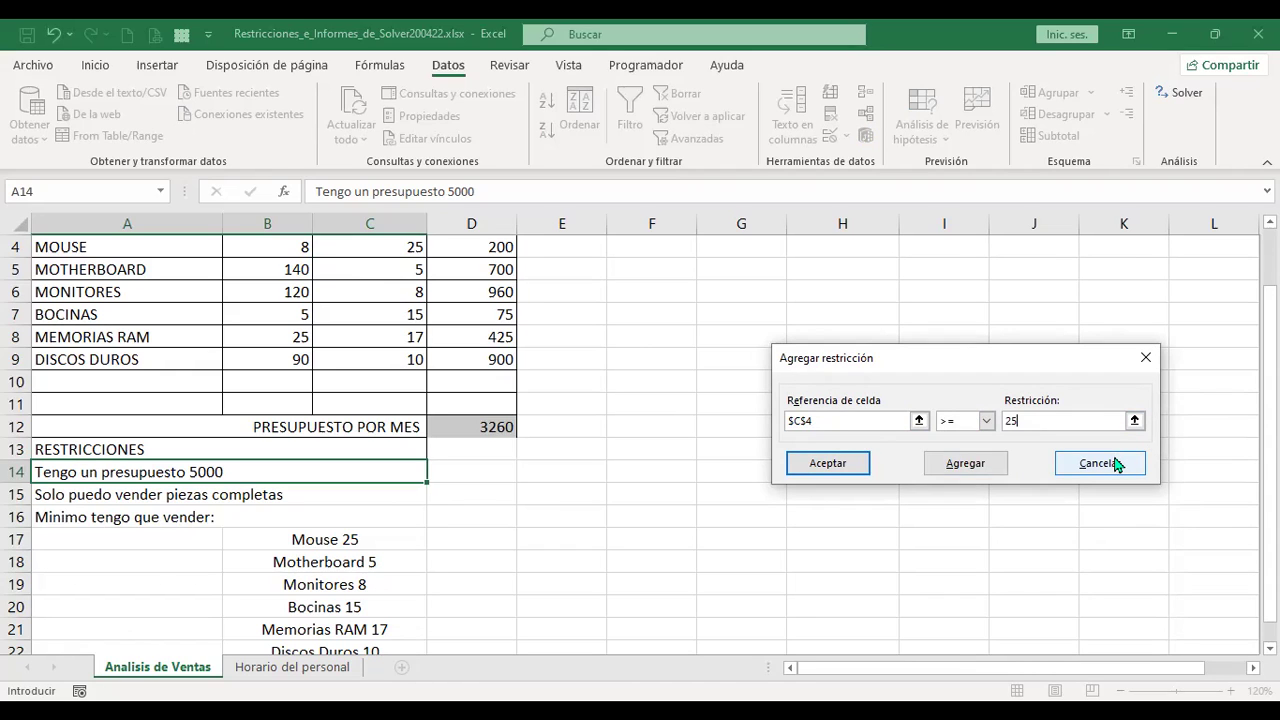
# Confirm the $C$4 >= 25 constraint into the Solver constraint list
pyautogui.click(837, 463)
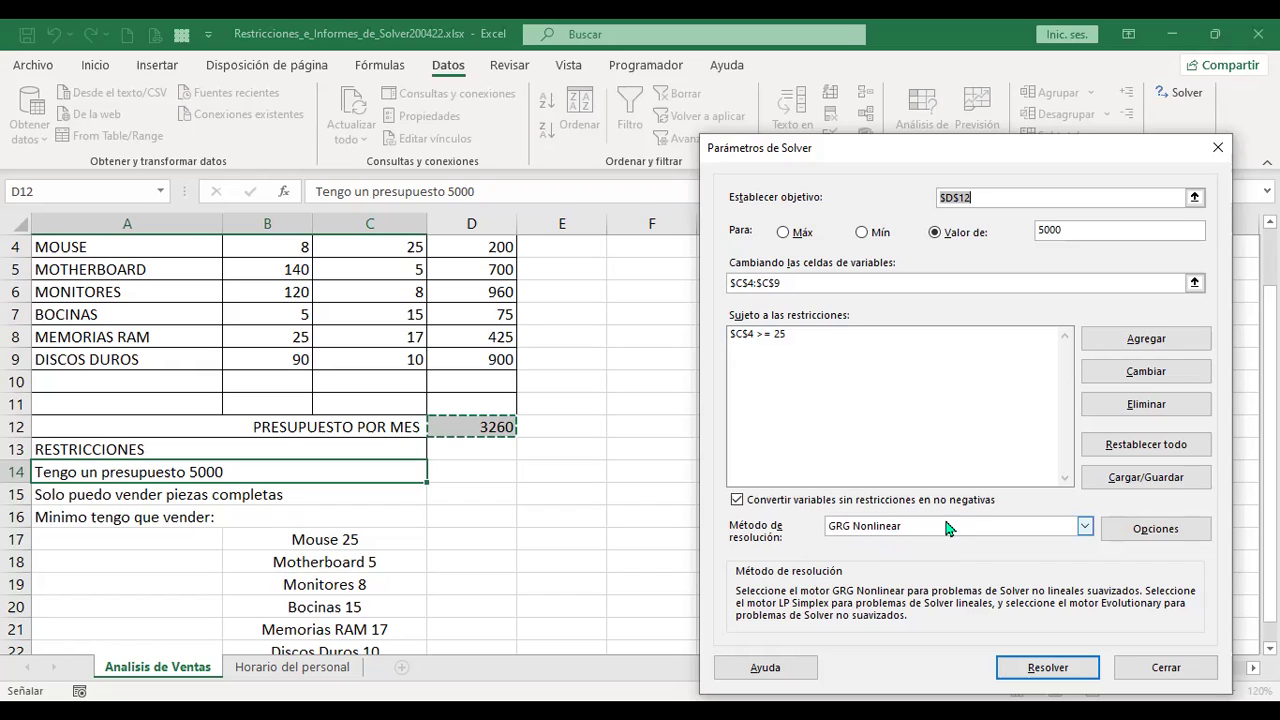
# Run Solver and keep the solution that brings the D12 budget to exactly 5000
pyautogui.click(1076, 673)
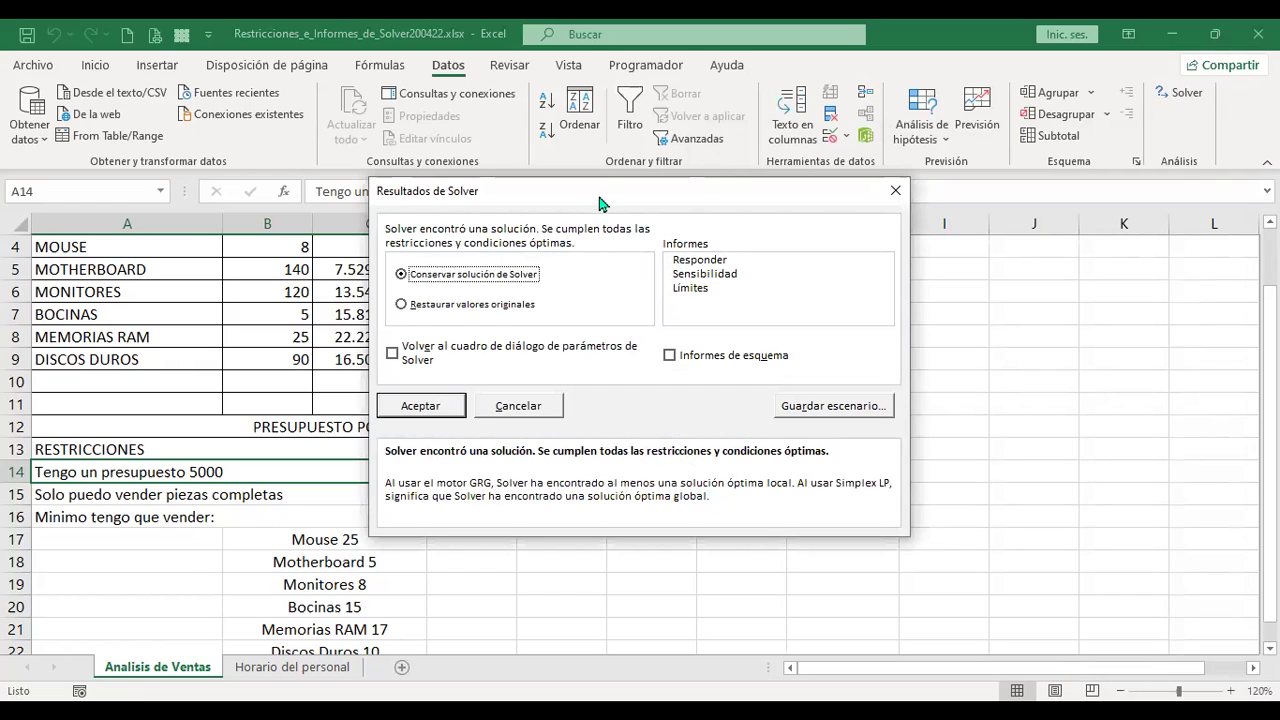
pyautogui.moveTo(711, 186); pyautogui.dragTo(826, 175)
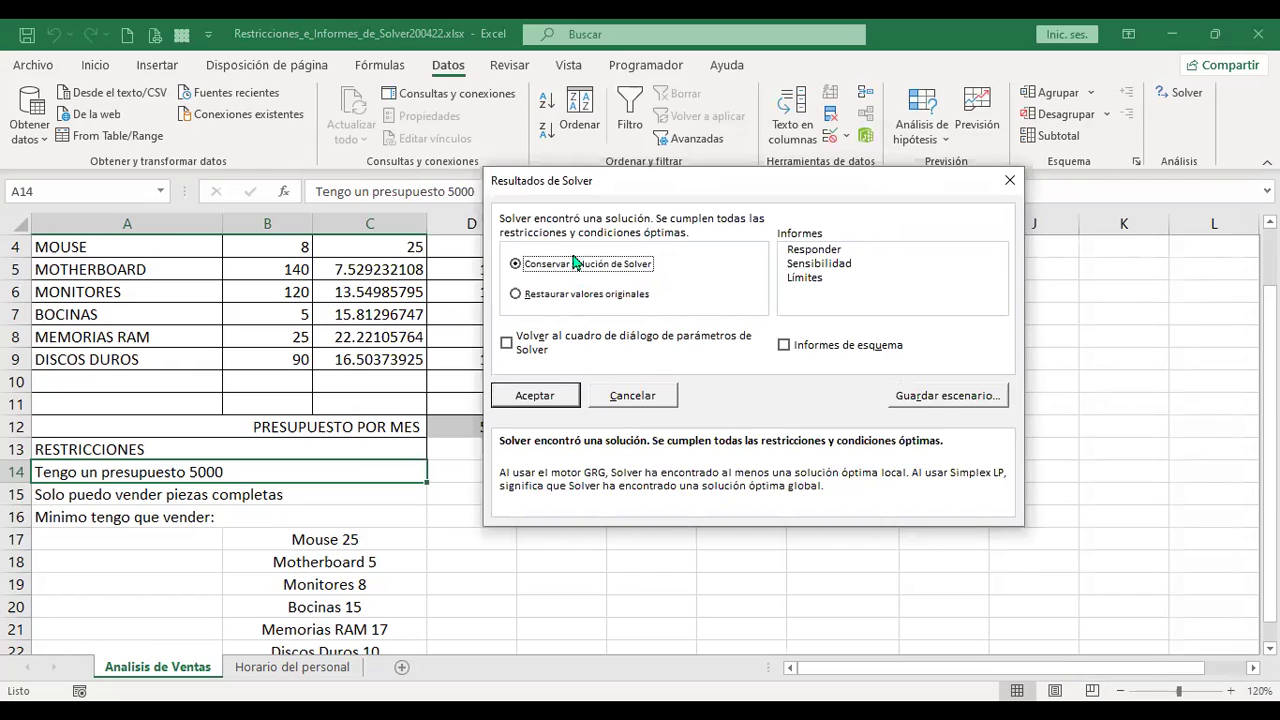
pyautogui.moveTo(593, 190); pyautogui.dragTo(727, 194)
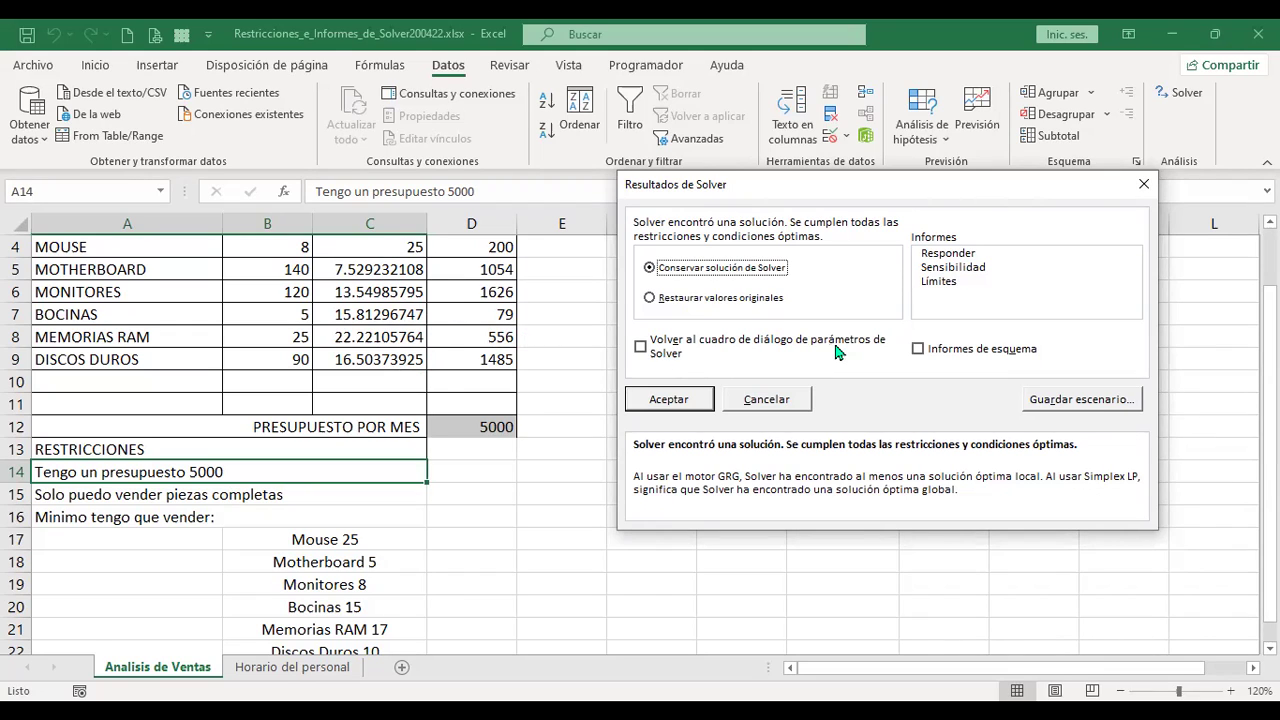
pyautogui.click(641, 349)
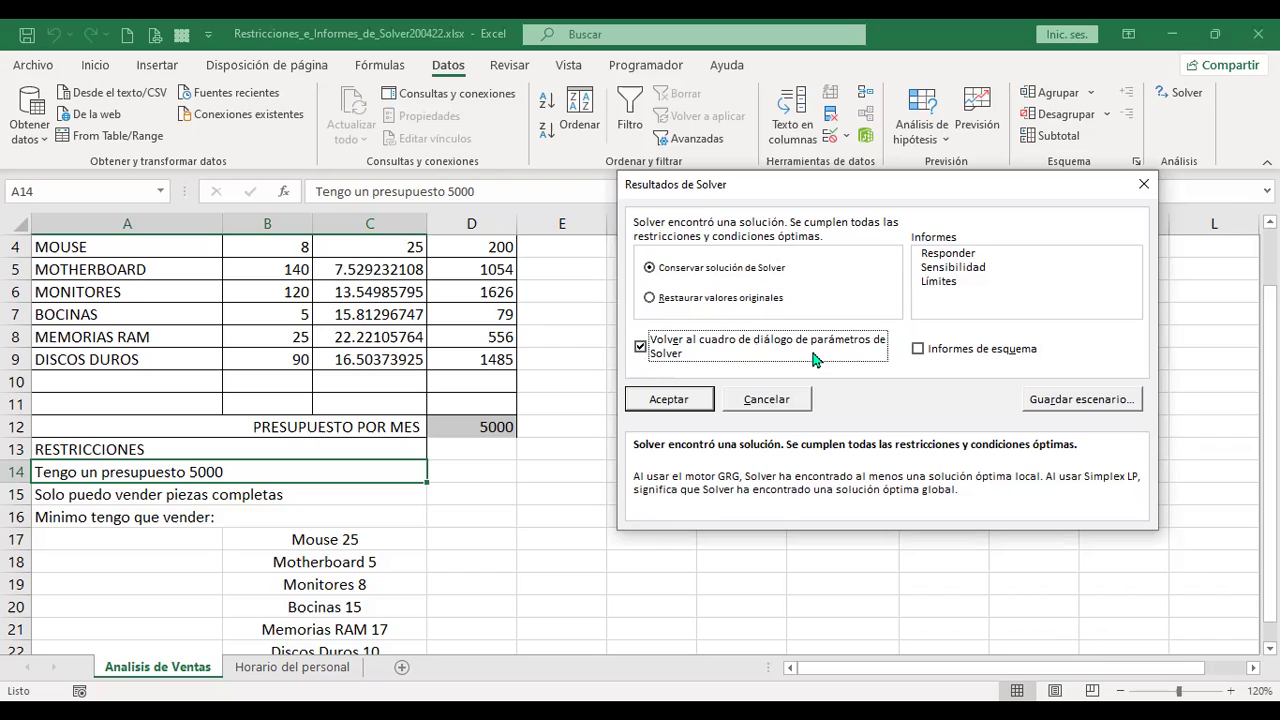
pyautogui.click(695, 399)
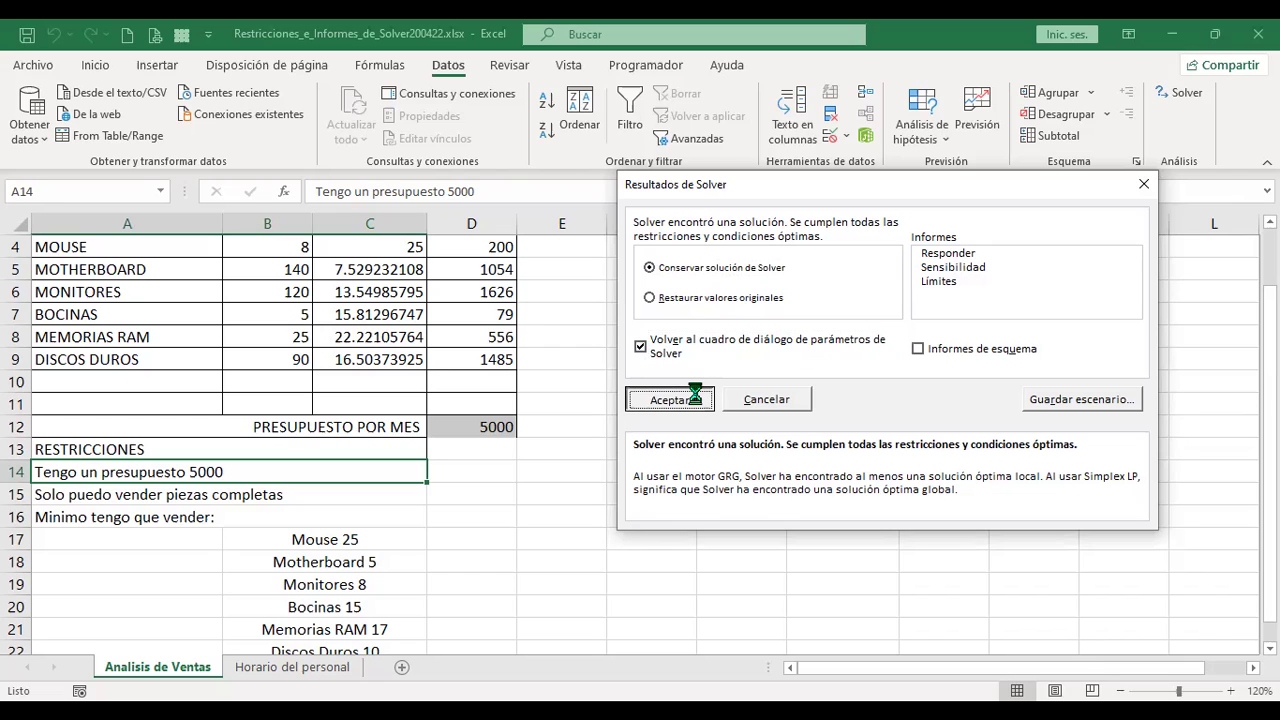
# Reopen the Solver parameters and add a greater-than-or-equal minimum constraint on $C$5
pyautogui.click(705, 389)
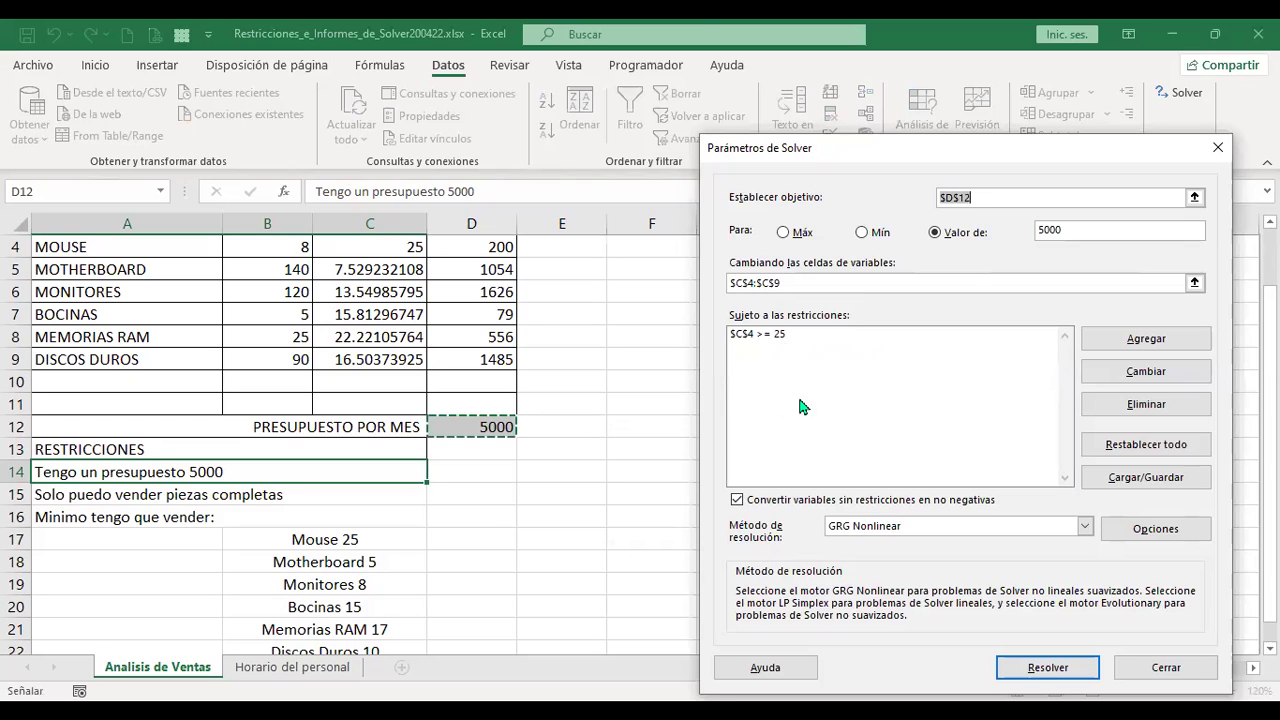
pyautogui.click(1124, 341)
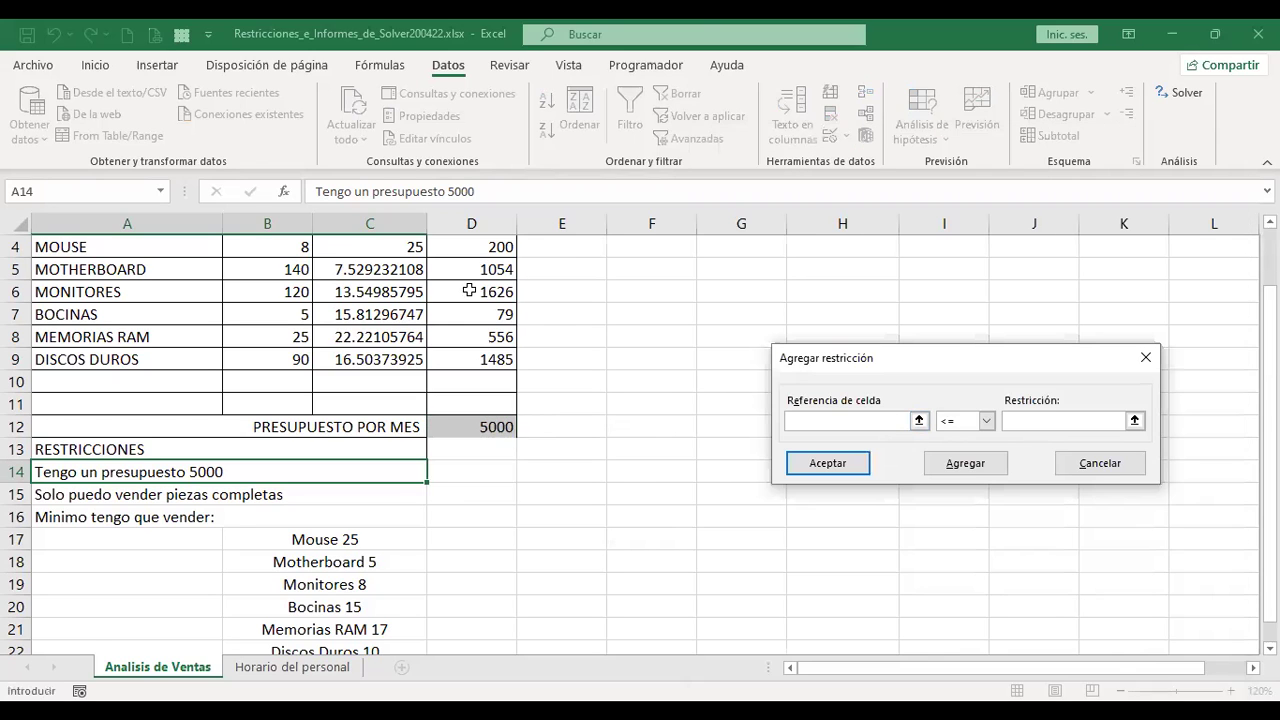
pyautogui.click(379, 269)
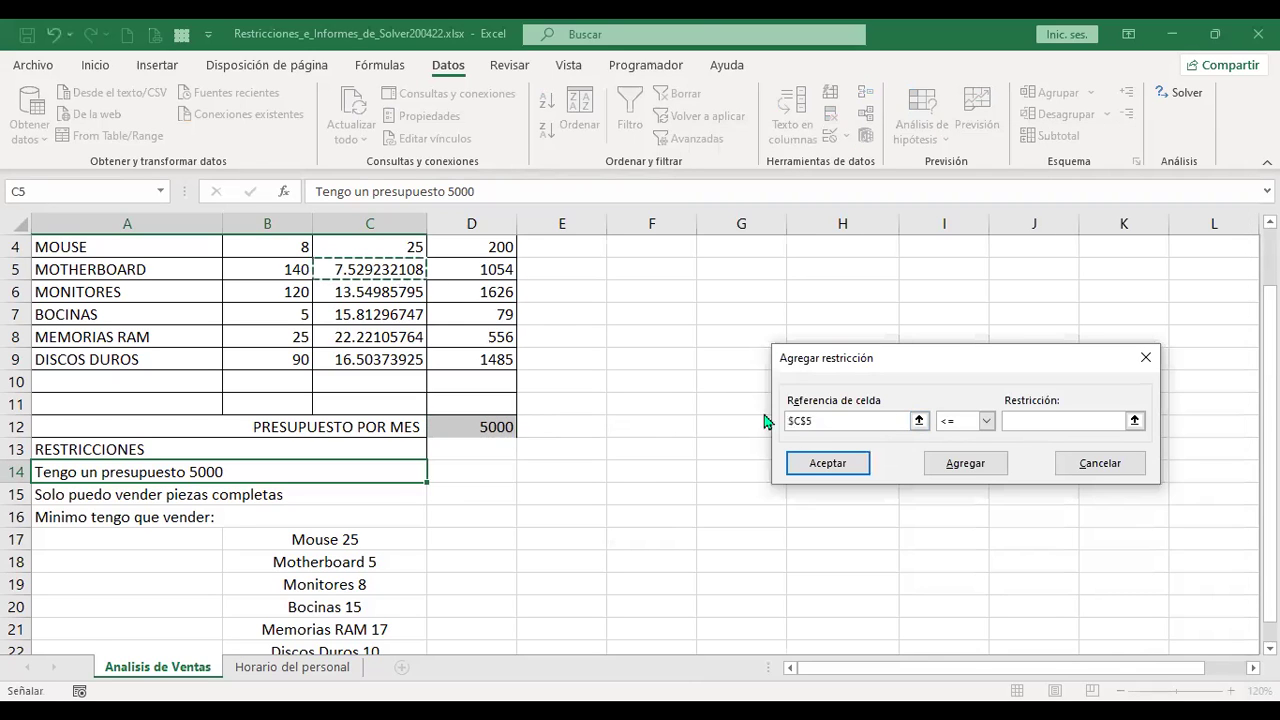
pyautogui.click(987, 421)
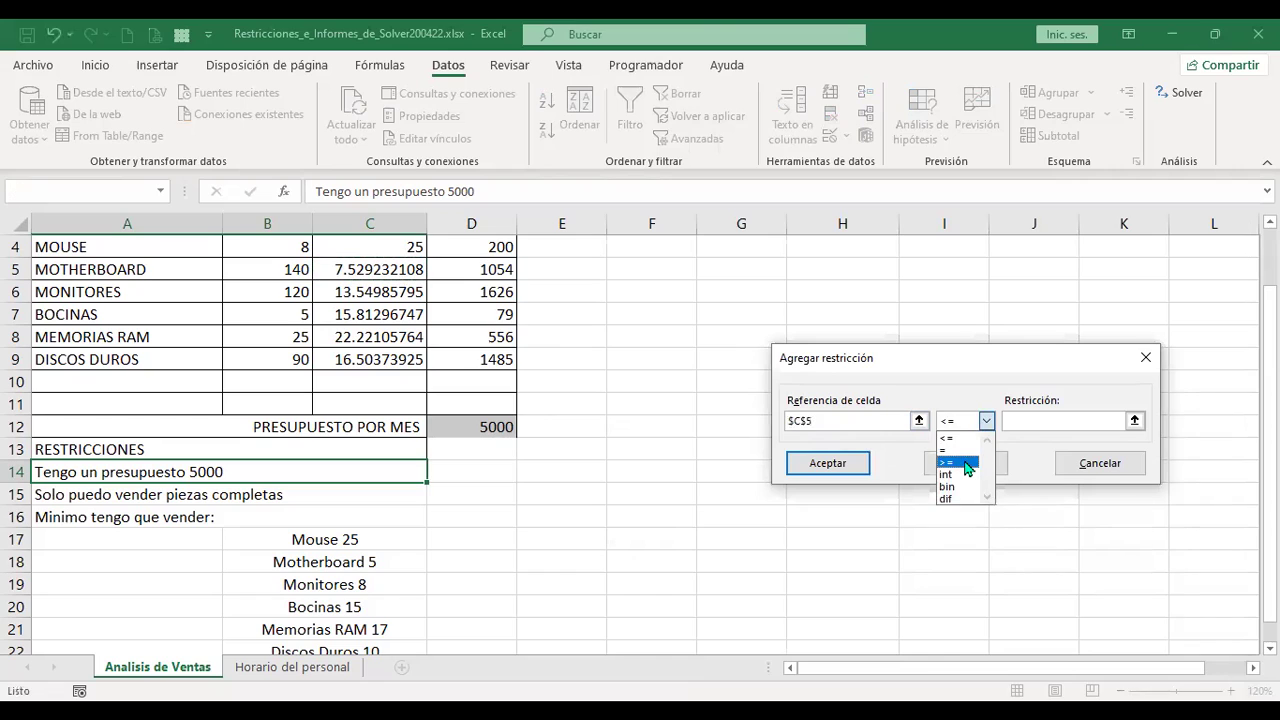
pyautogui.click(960, 462)
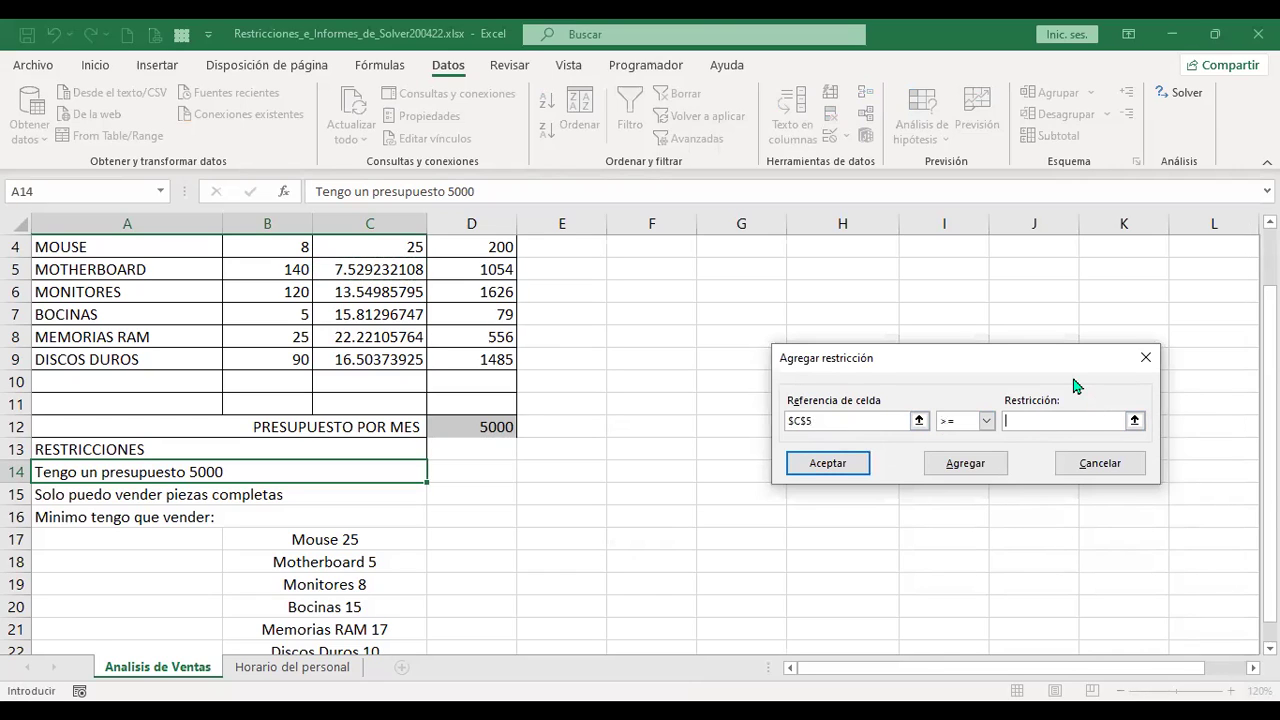
pyautogui.click(1024, 426)
pyautogui.write('5')
pyautogui.click(985, 465)
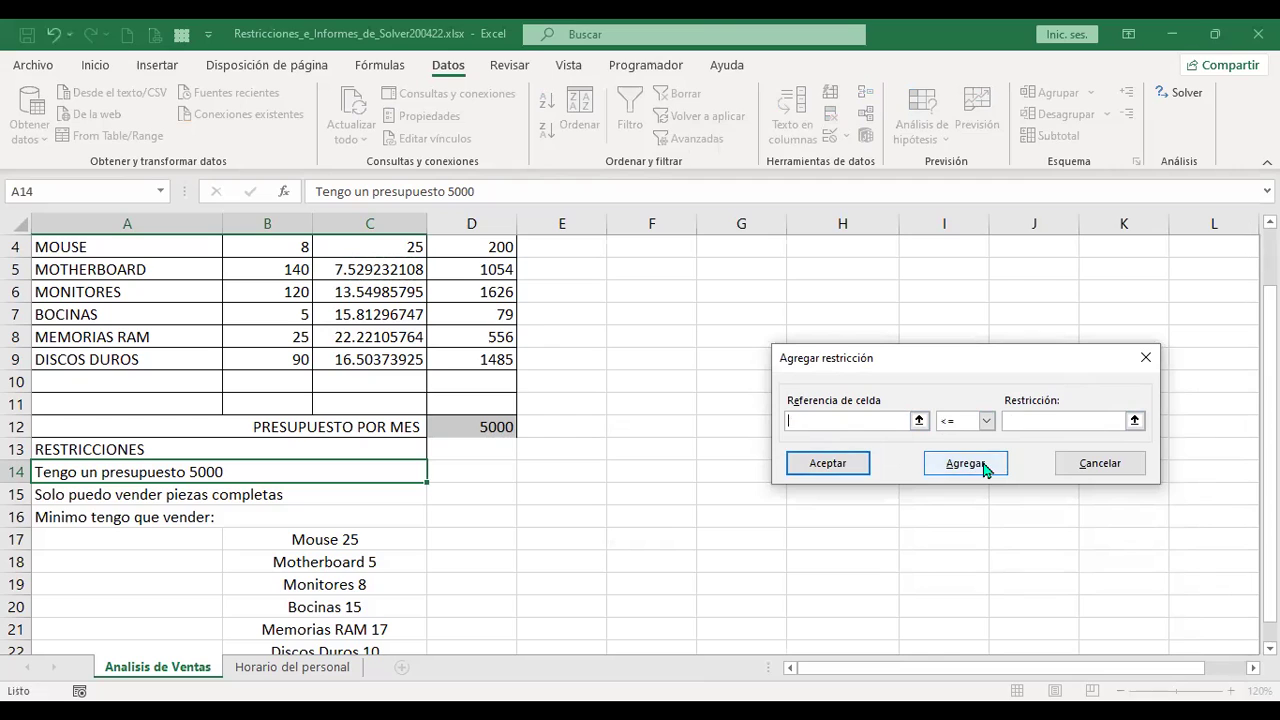
# Add the minimum constraints $C$6 >= 8 and $C$7 >= 15
pyautogui.click(367, 290)
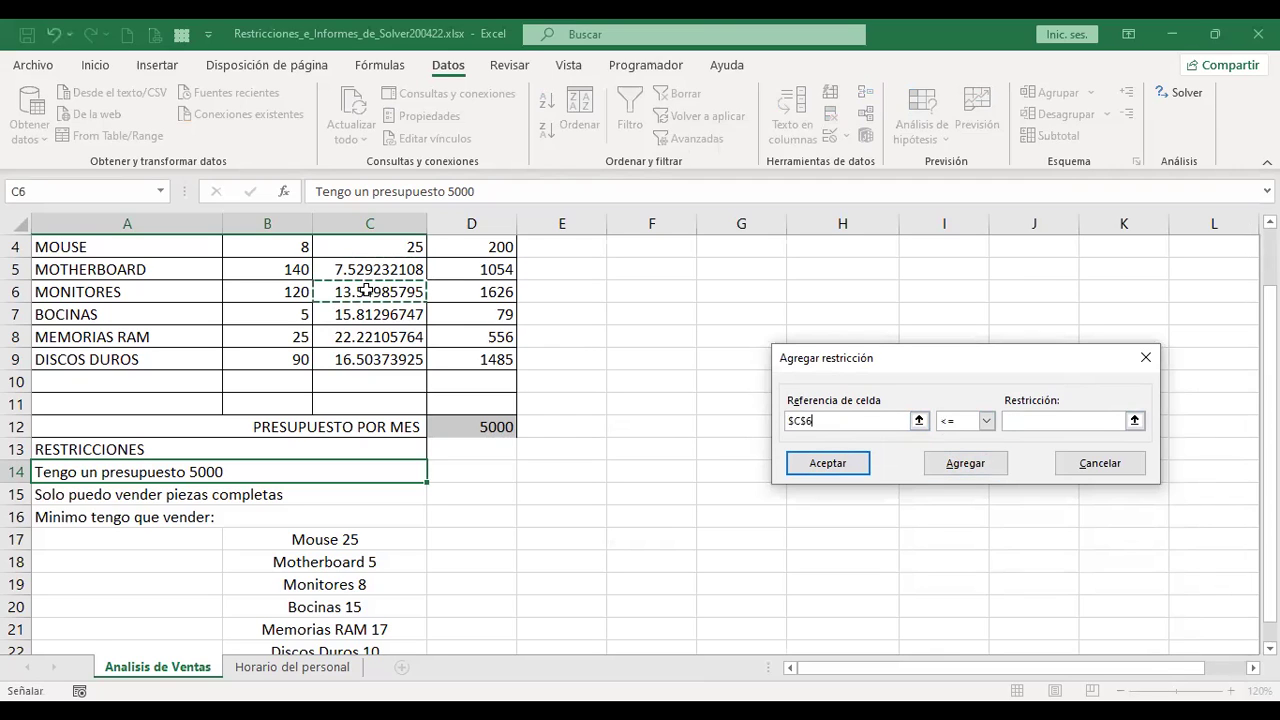
pyautogui.click(986, 421)
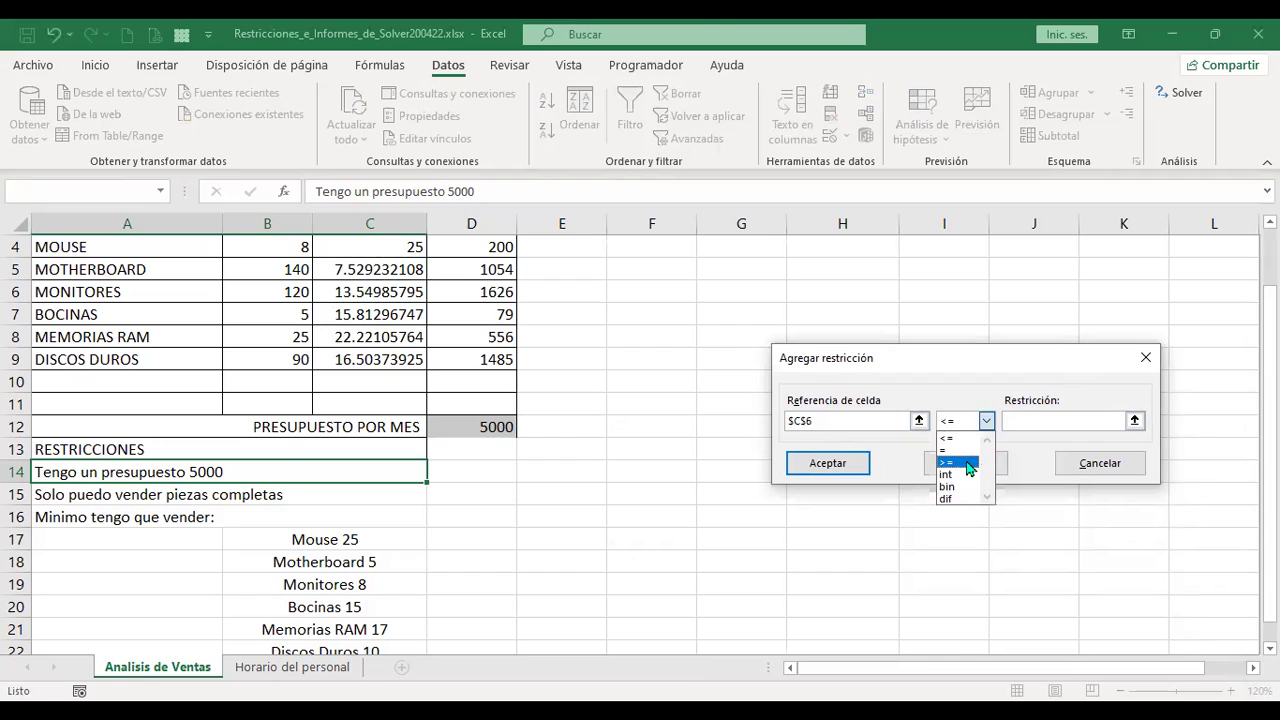
pyautogui.click(968, 463)
pyautogui.click(1057, 420)
pyautogui.write('8')
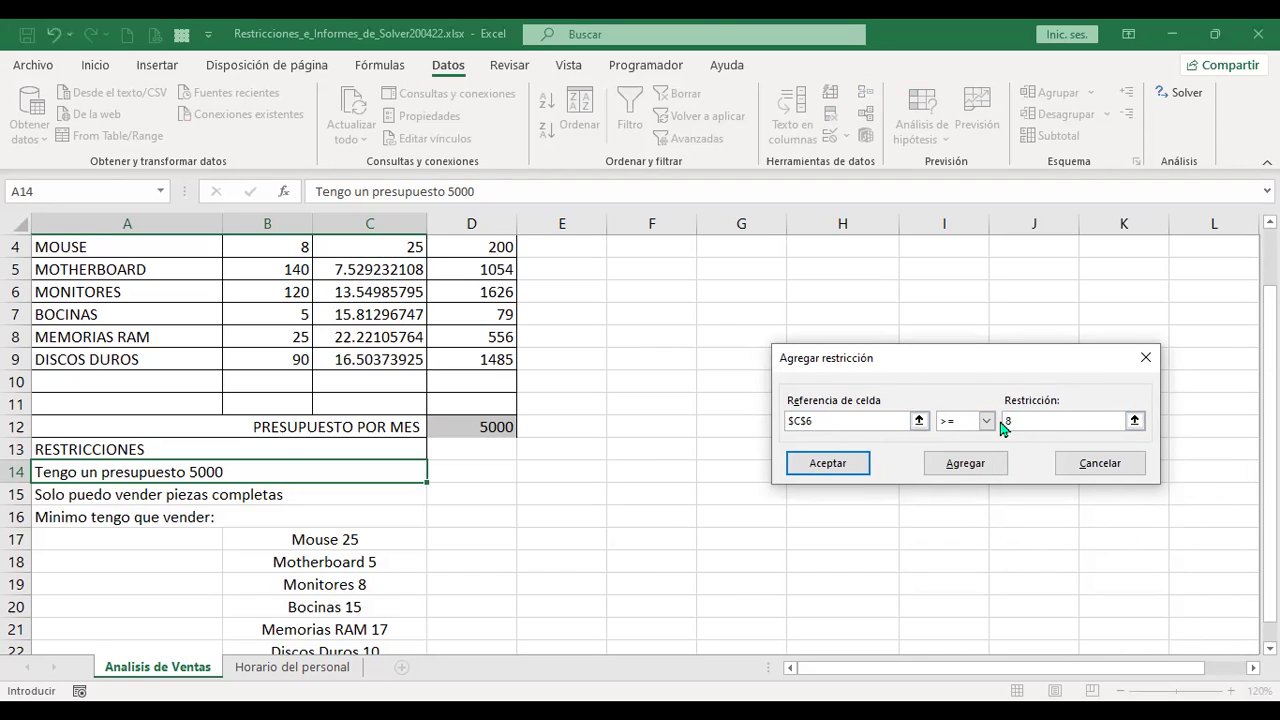
pyautogui.click(985, 468)
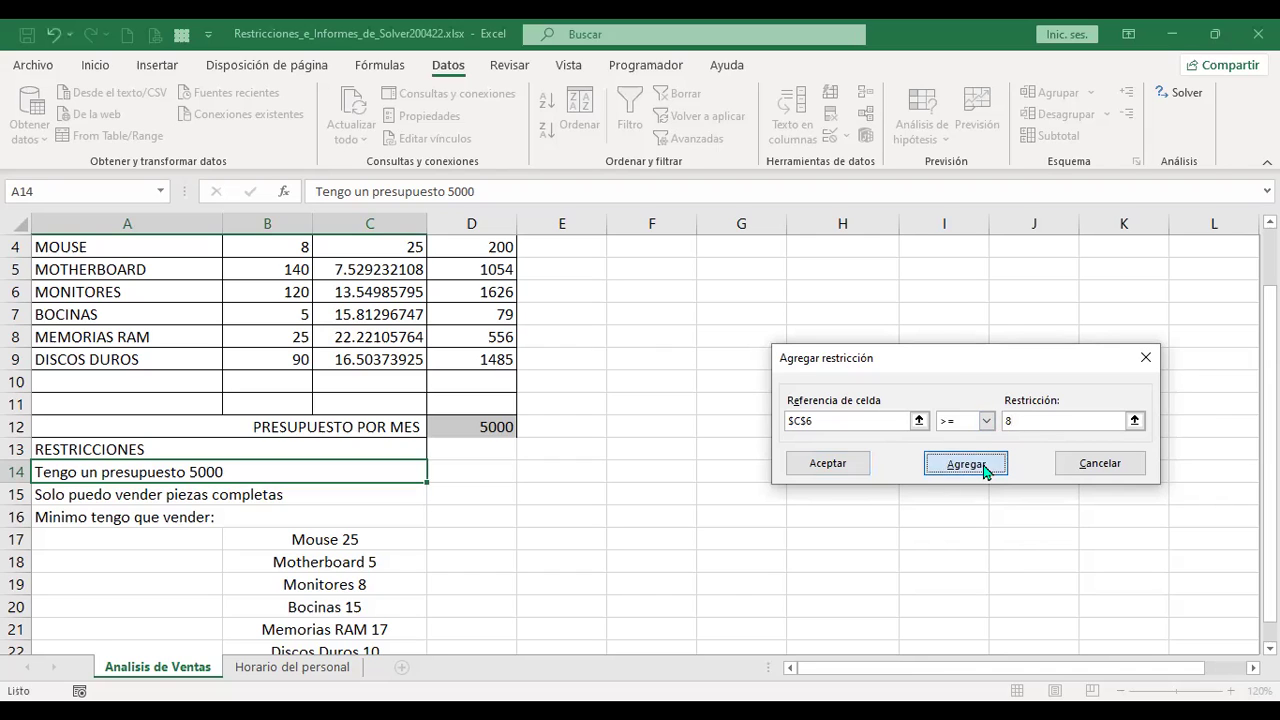
pyautogui.click(368, 313)
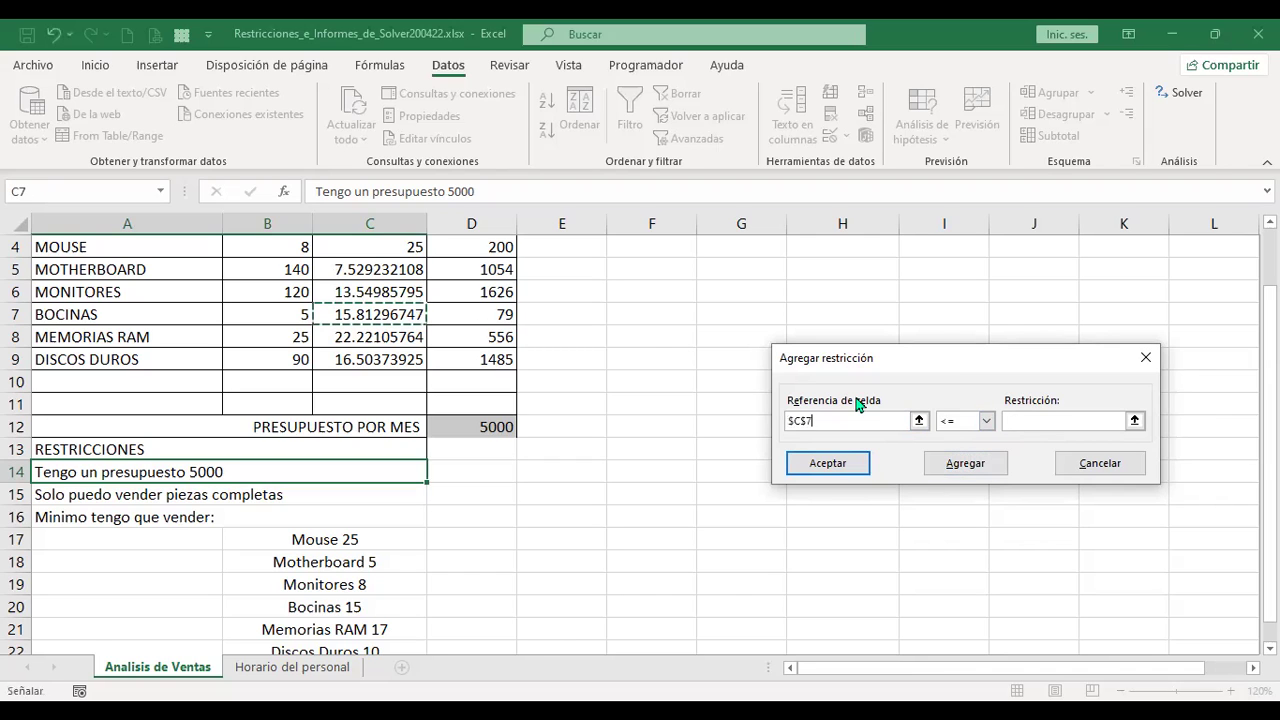
pyautogui.click(986, 421)
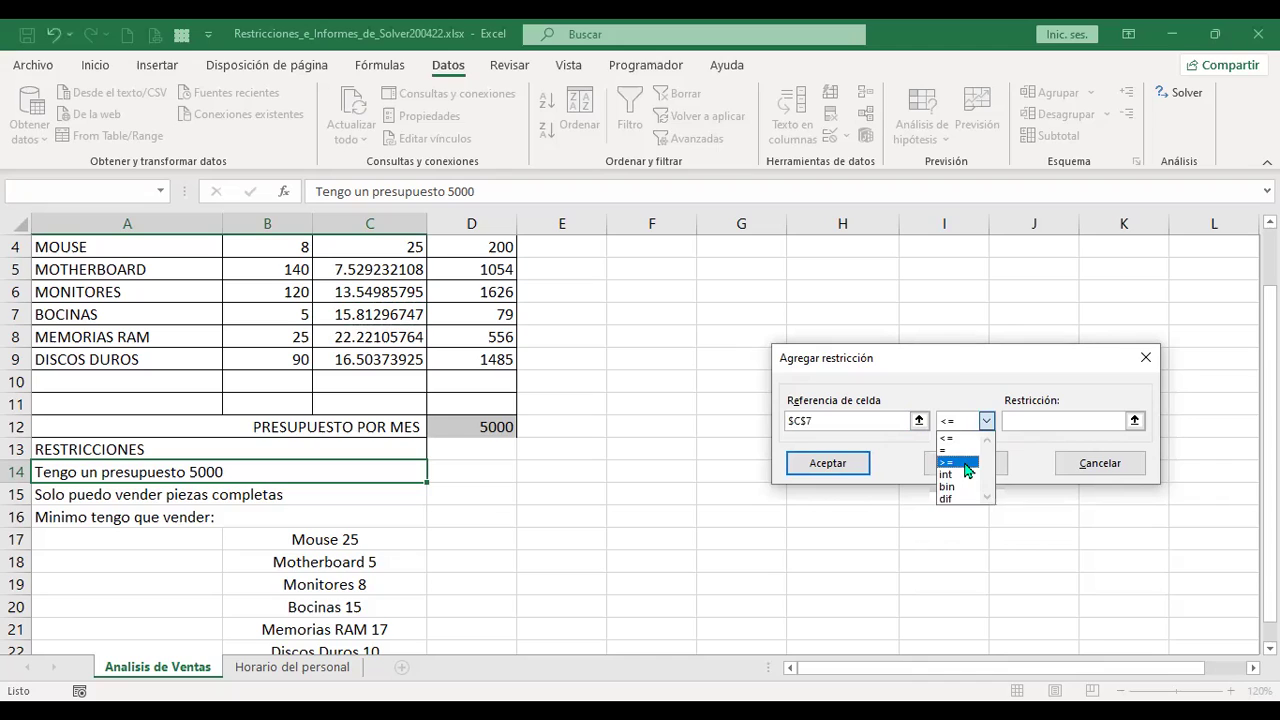
pyautogui.click(967, 462)
pyautogui.click(1045, 420)
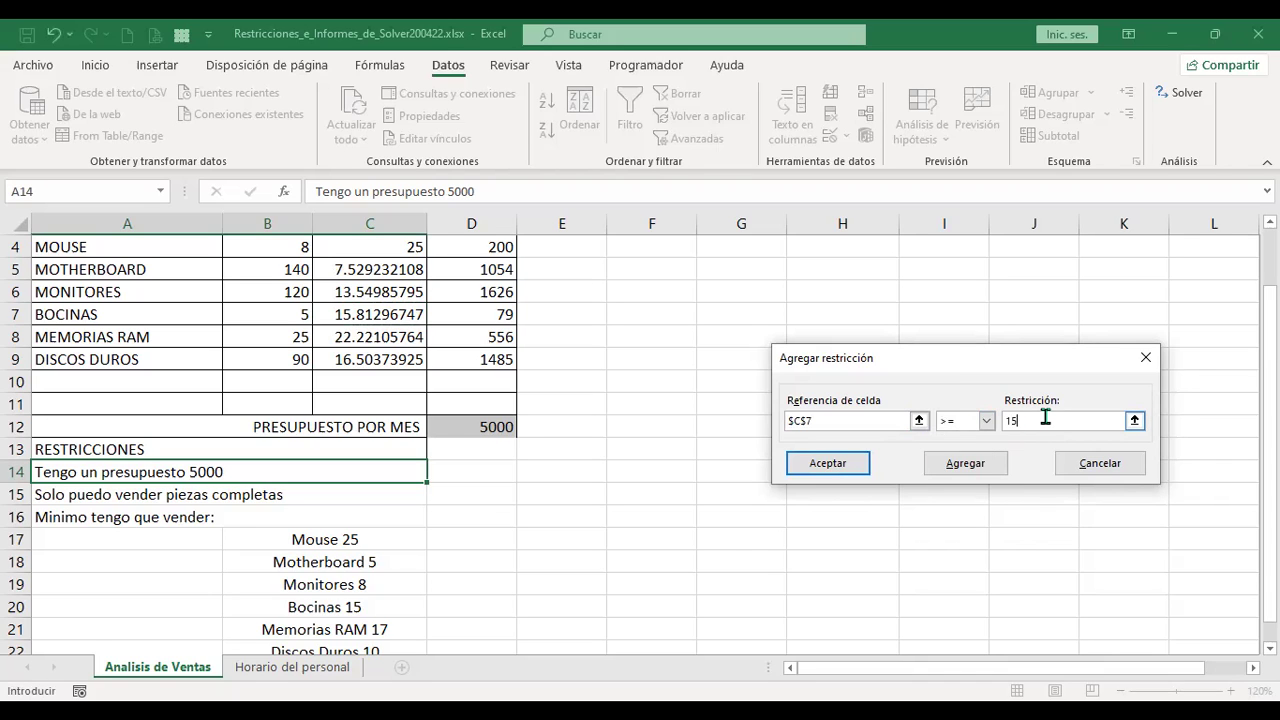
pyautogui.write('15')
pyautogui.click(932, 466)
# Add the minimum constraints $C$8 >= 17 and $C$9 >= 10
pyautogui.click(380, 333)
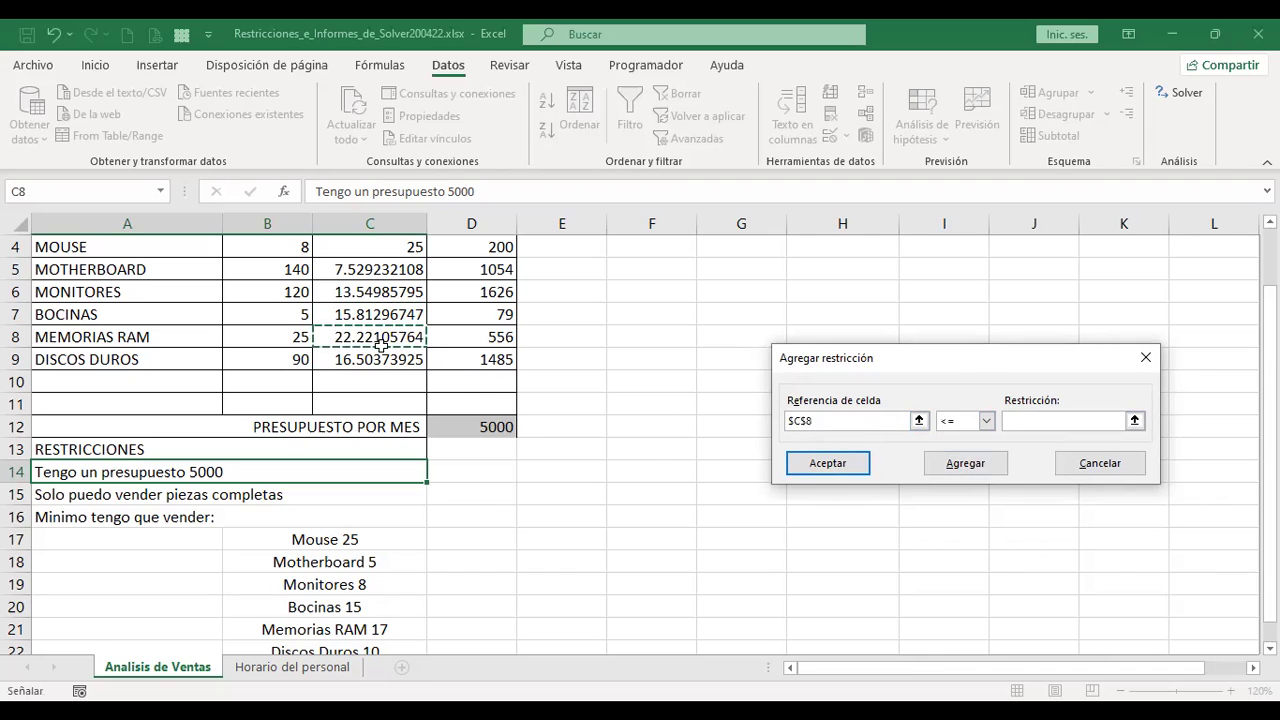
pyautogui.click(993, 424)
pyautogui.click(975, 463)
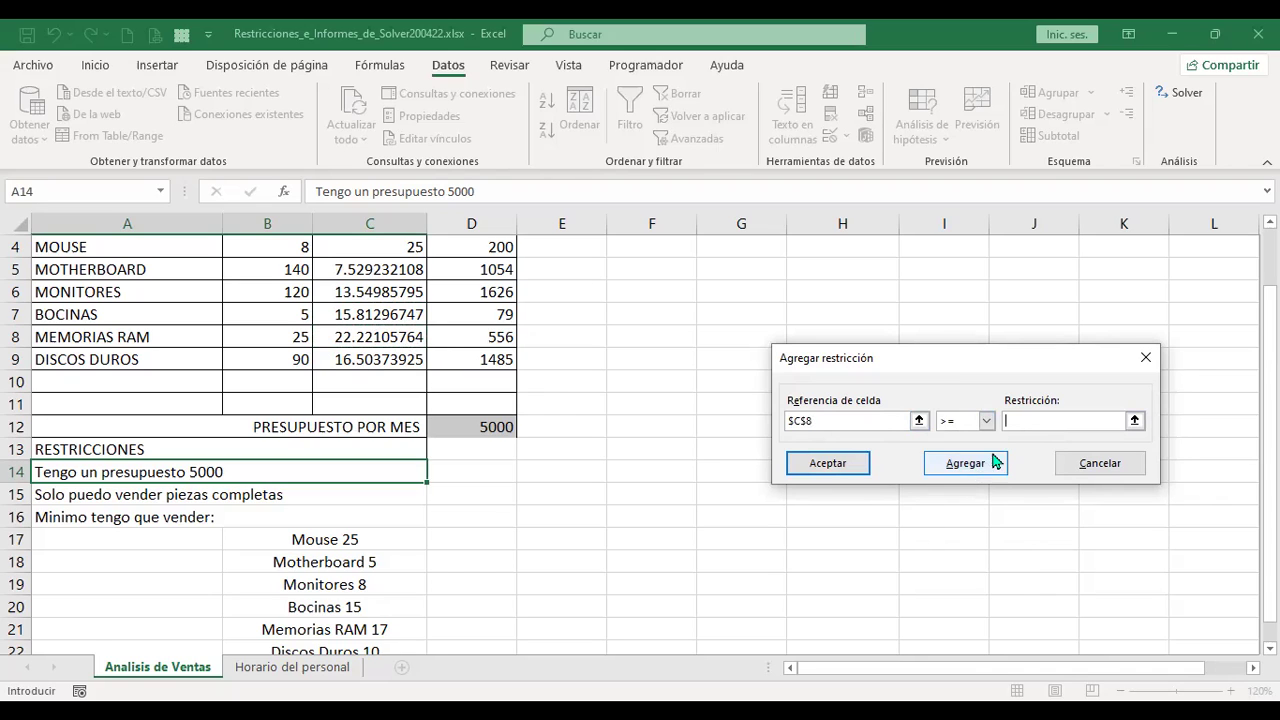
pyautogui.write('17')
pyautogui.click(966, 463)
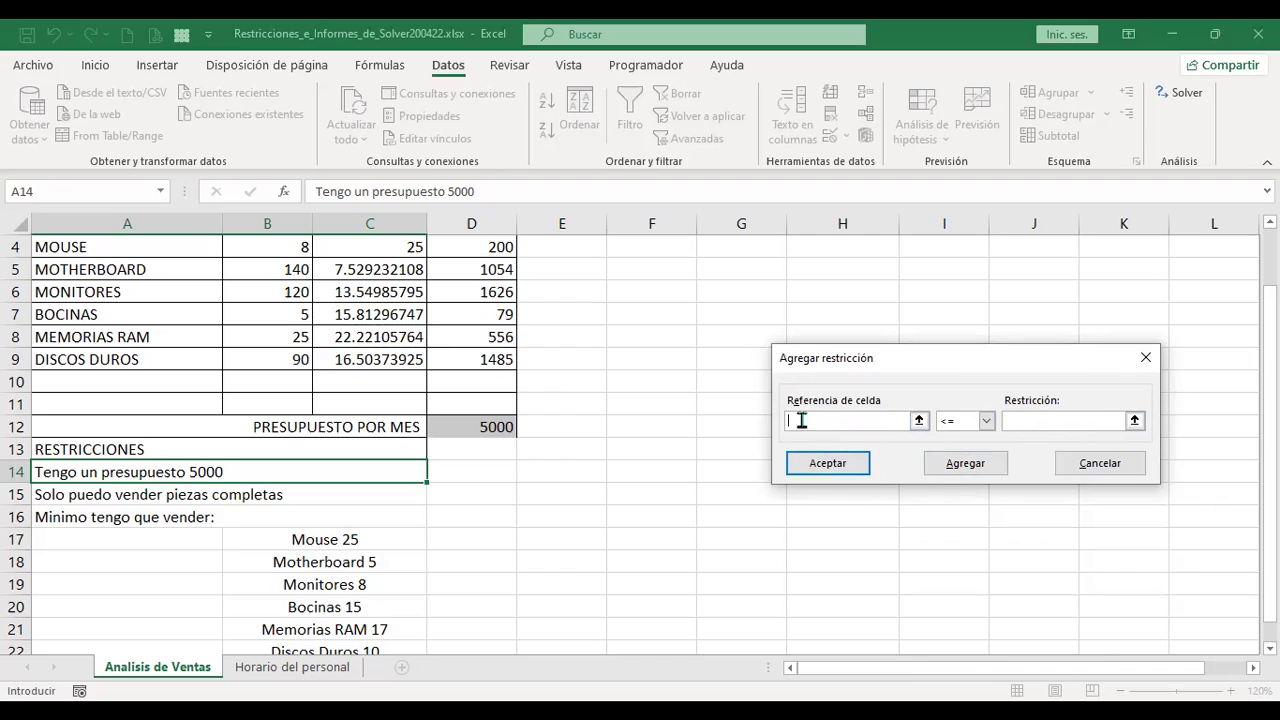
pyautogui.click(390, 358)
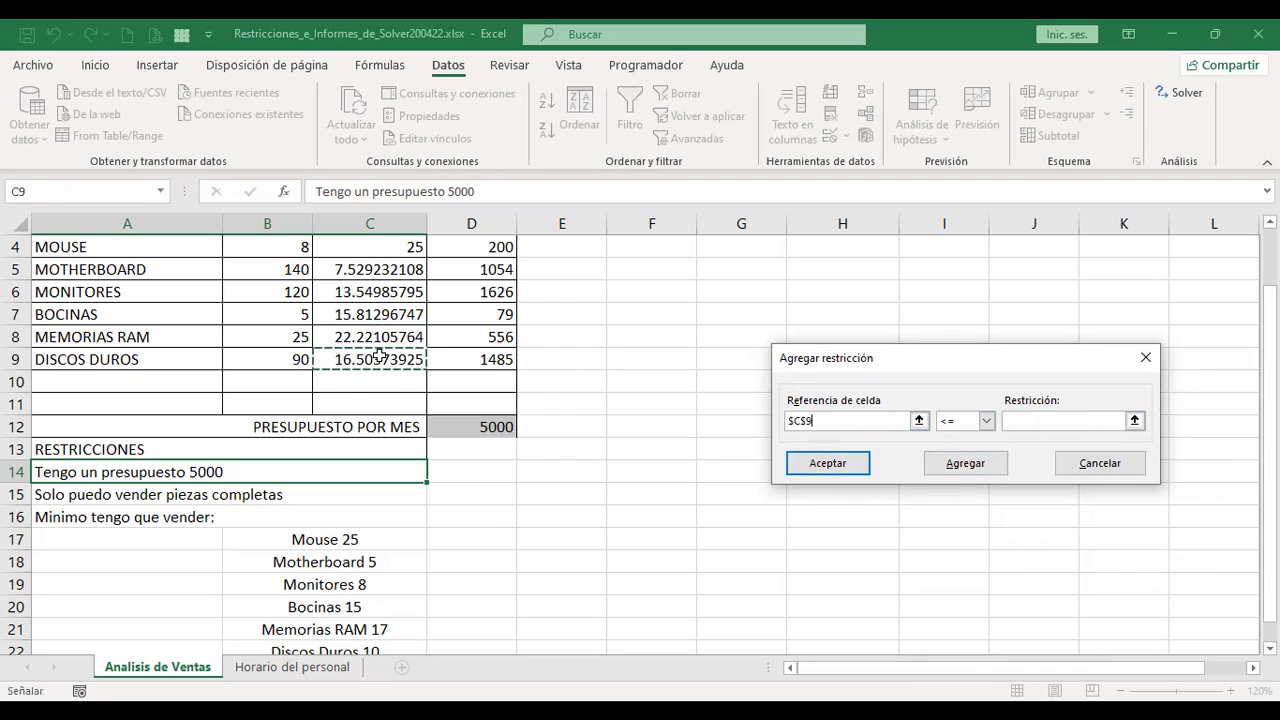
pyautogui.click(985, 421)
pyautogui.click(960, 462)
pyautogui.click(1038, 420)
pyautogui.write('10')
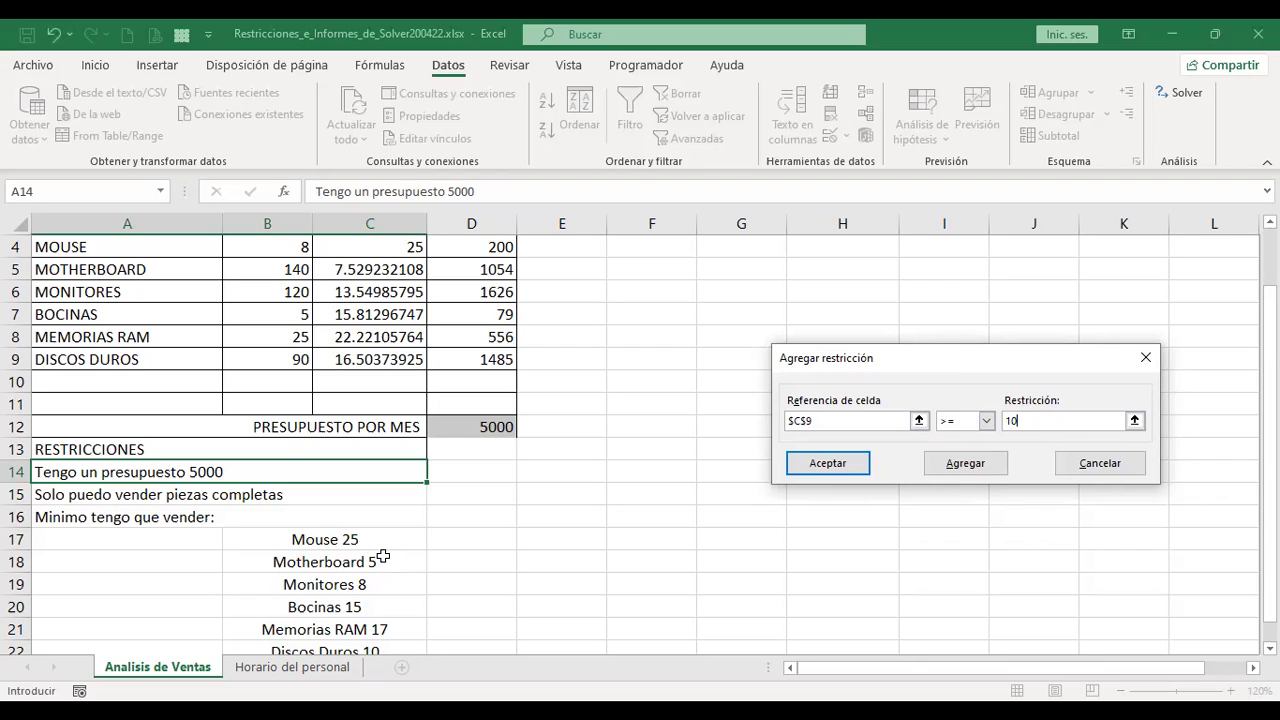
pyautogui.click(945, 463)
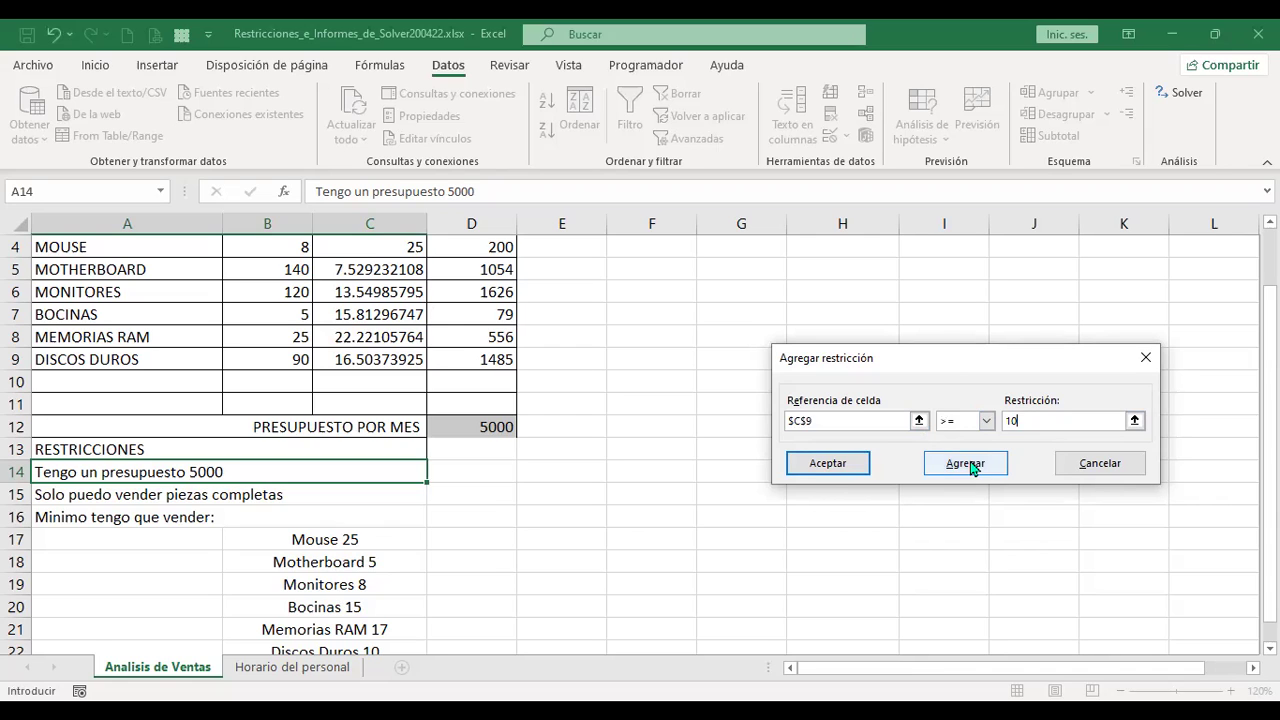
pyautogui.click(370, 247)
# Add a Solver constraint requiring the units in C4:C9 to be whole numbers (int)
pyautogui.moveTo(370, 337); pyautogui.dragTo(370, 359)
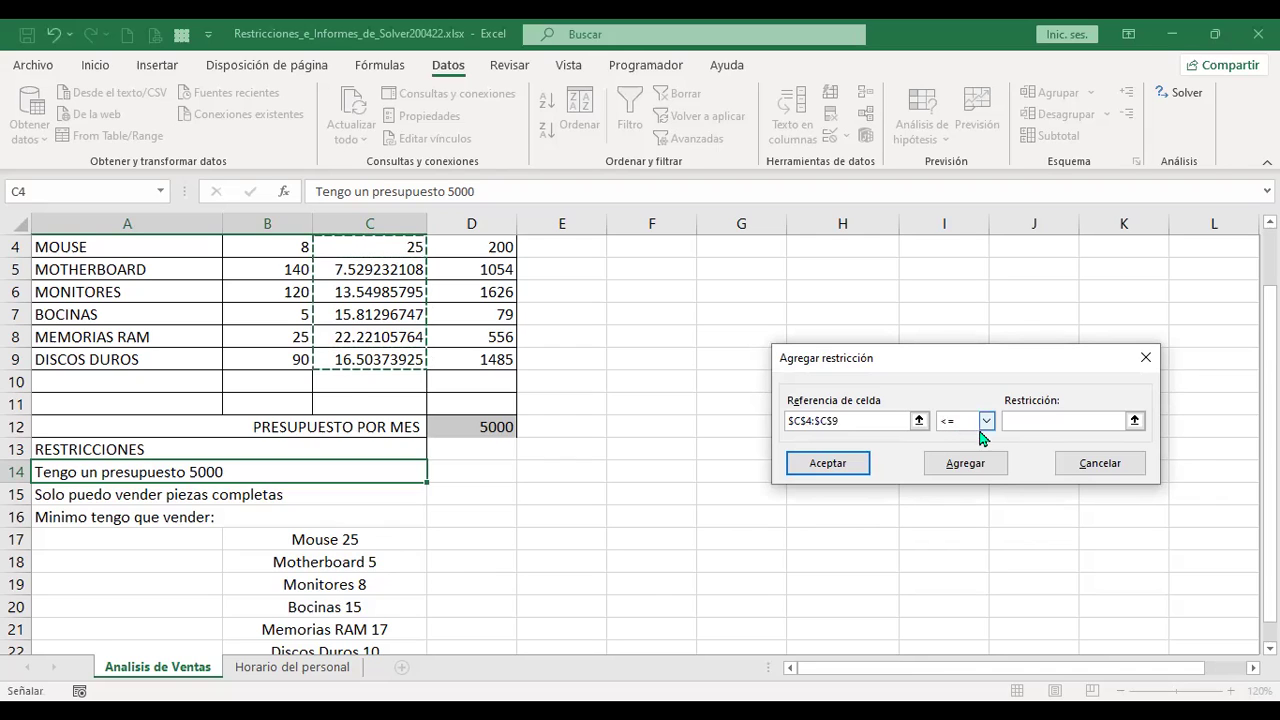
pyautogui.click(986, 422)
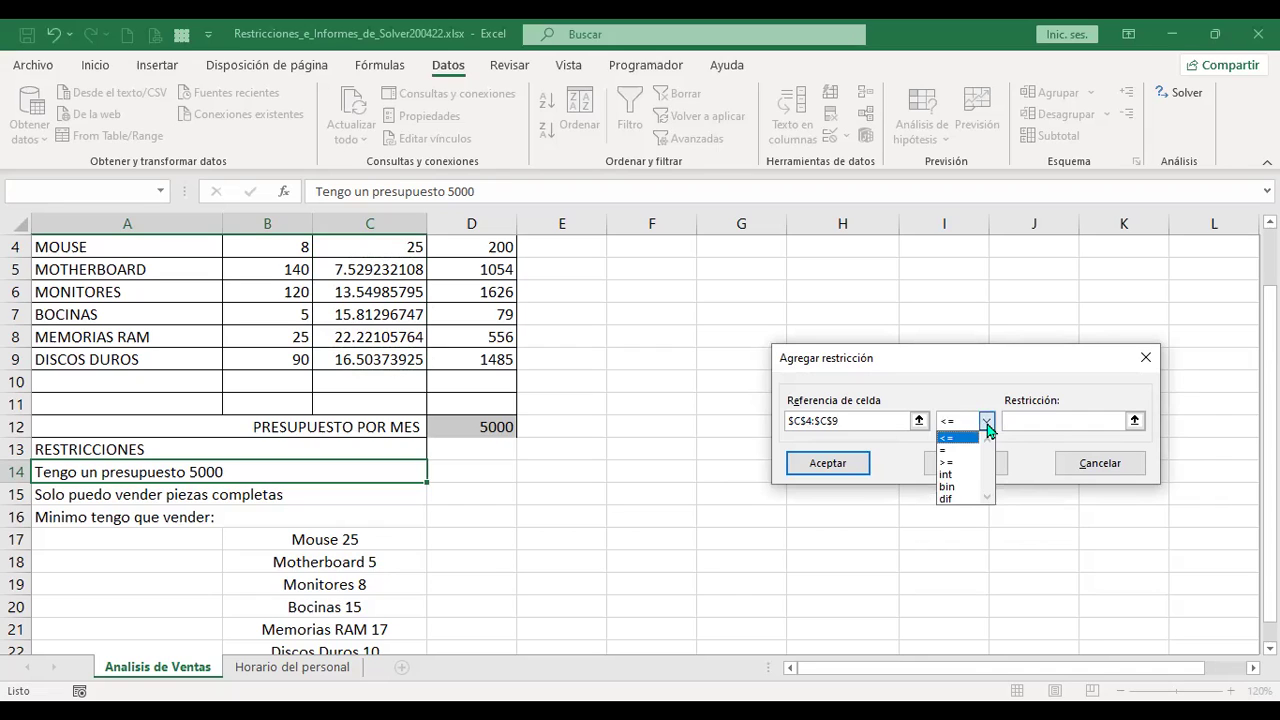
pyautogui.click(960, 474)
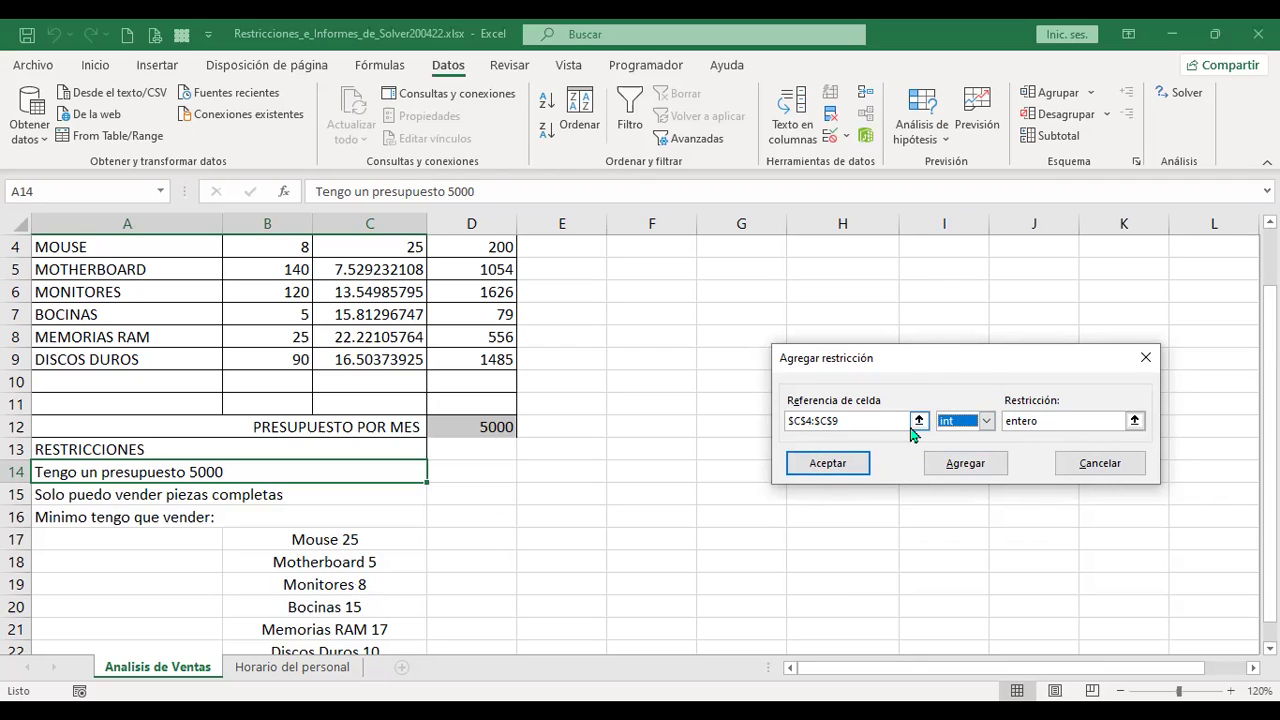
pyautogui.click(830, 466)
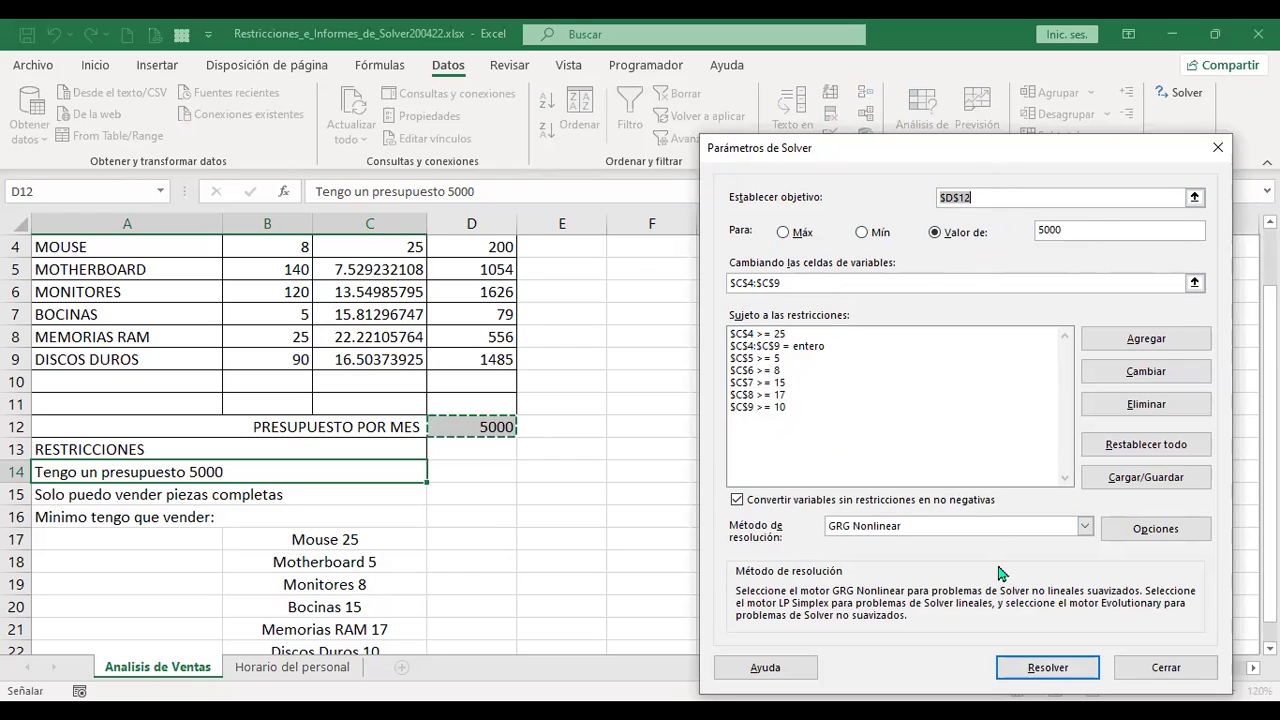
# Run Solver to compute whole-number units for all six products
pyautogui.click(1048, 667)
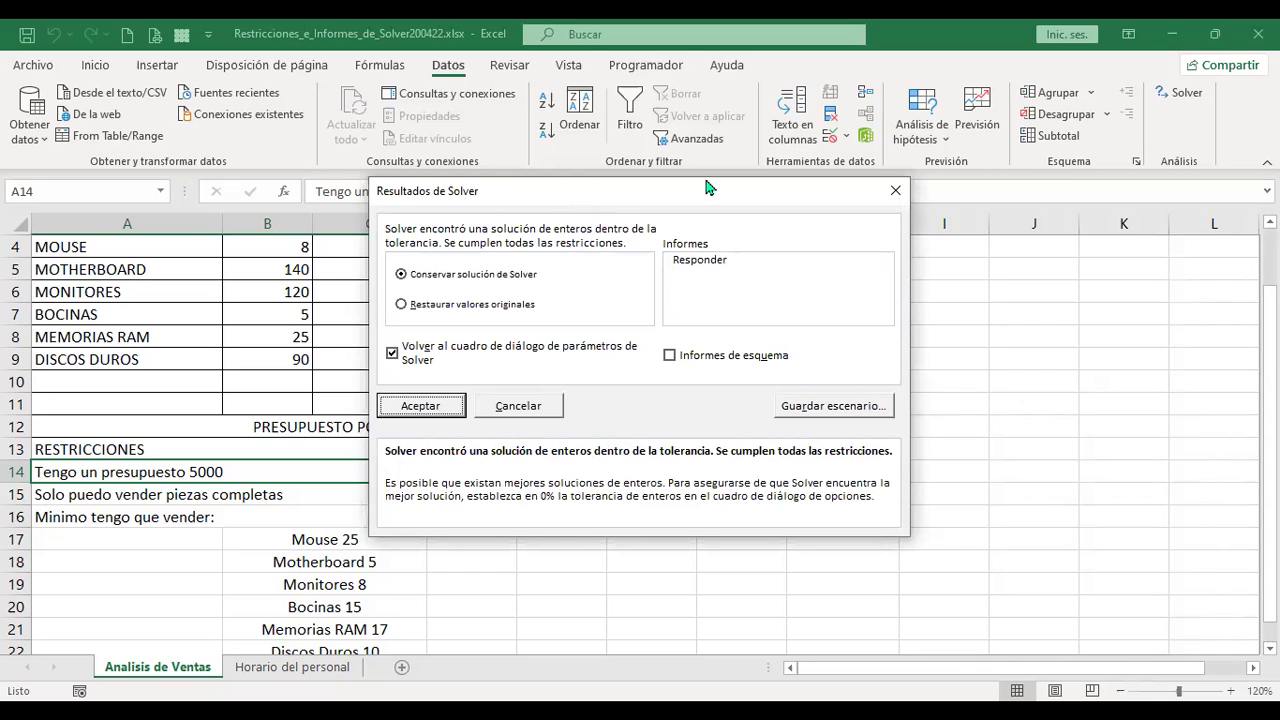
# Review the solved units, turn off returning to Solver parameters, and keep the solution
pyautogui.moveTo(706, 188); pyautogui.dragTo(889, 196)
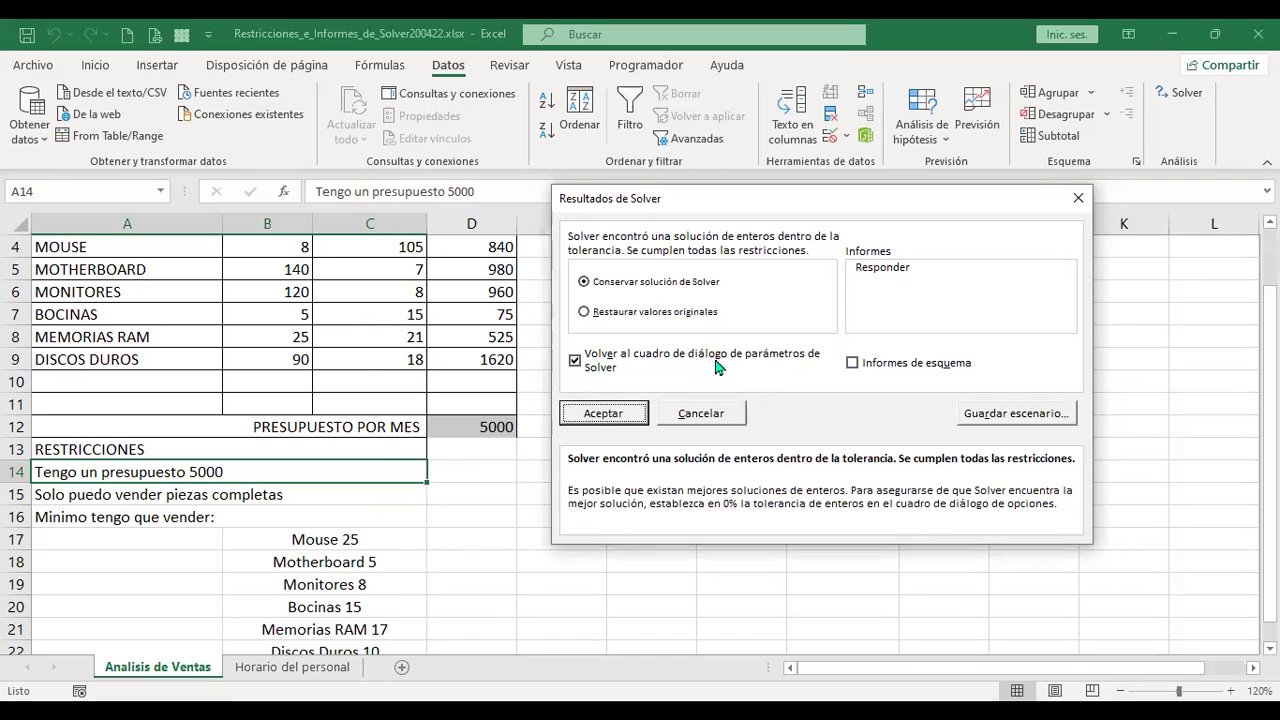
pyautogui.click(575, 361)
pyautogui.click(597, 416)
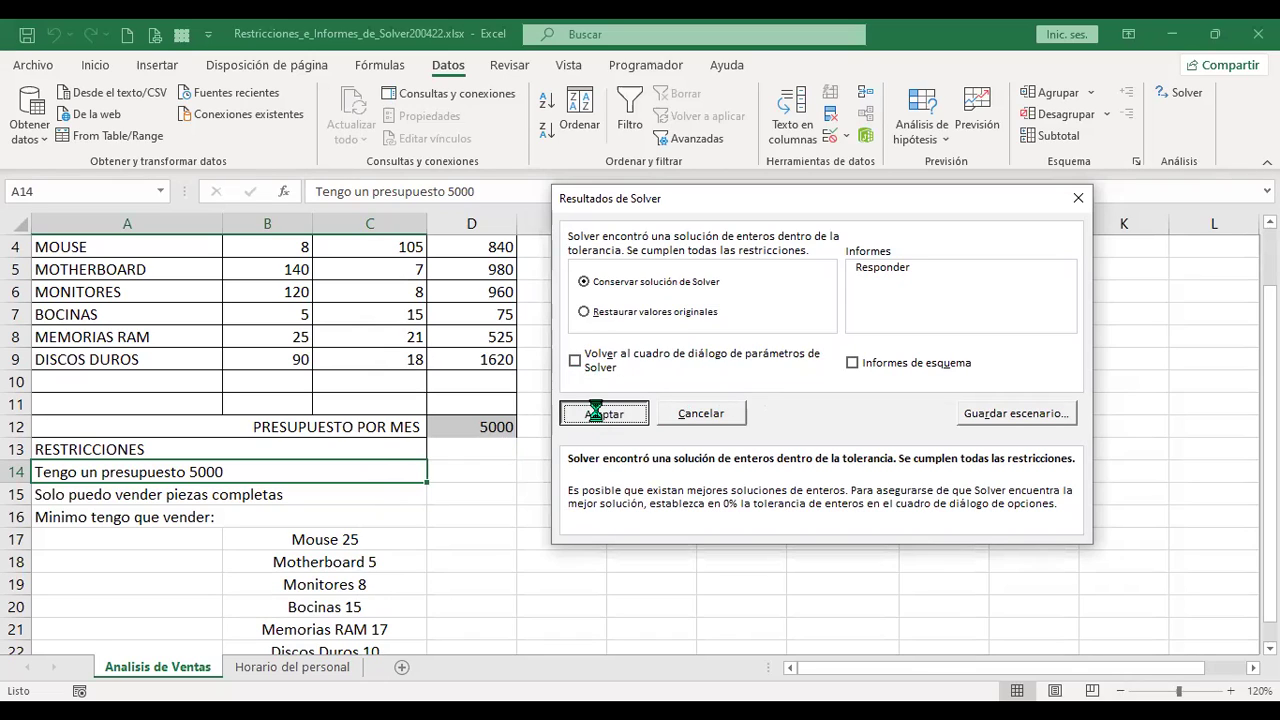
# Scroll through the ANALISIS DE VENTAS table to review the new units and totals
pyautogui.scroll(1, 581, 293)
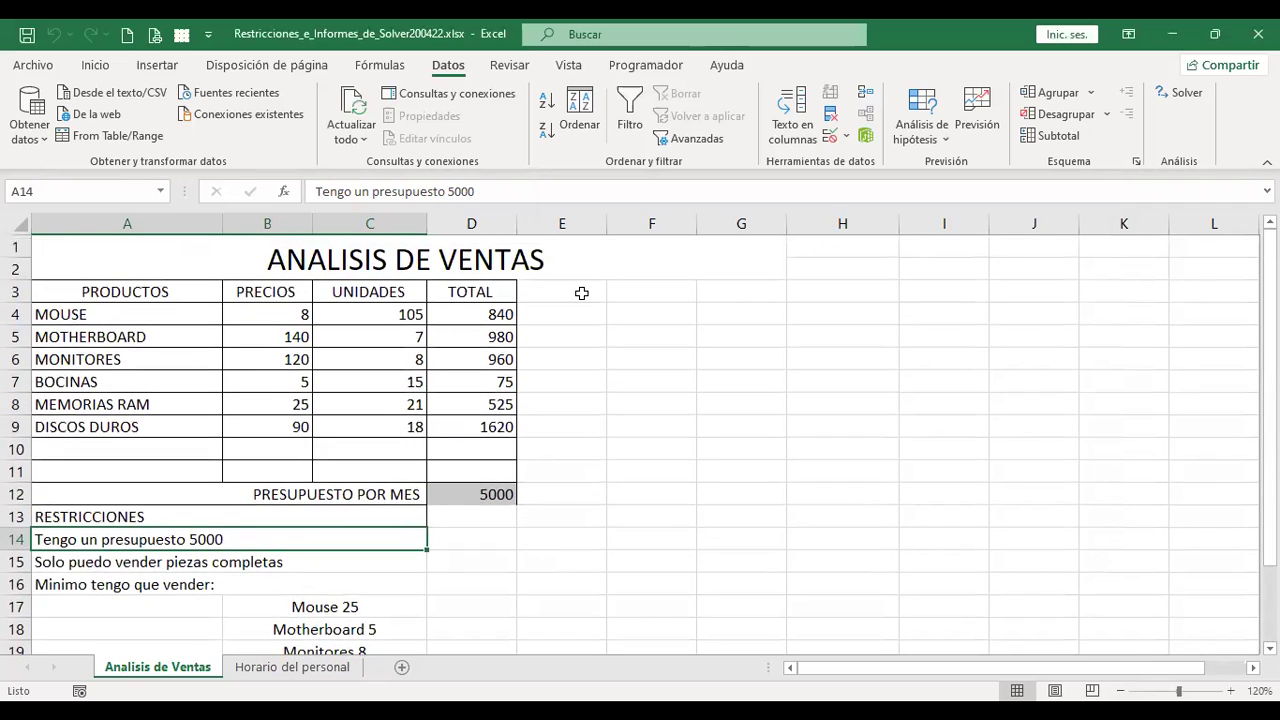
pyautogui.scroll(-1, 581, 293)
pyautogui.scroll(-2, 581, 293)
pyautogui.scroll(2, 581, 293)
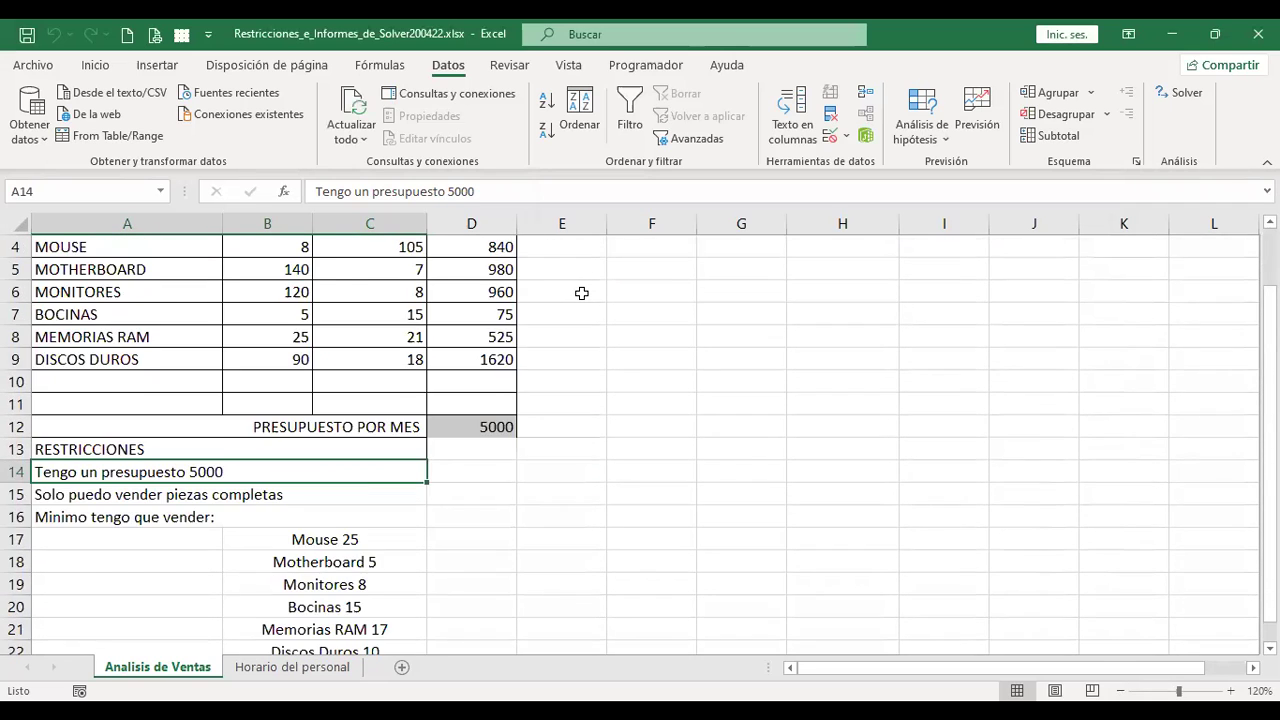
pyautogui.scroll(1, 581, 293)
pyautogui.click(580, 313)
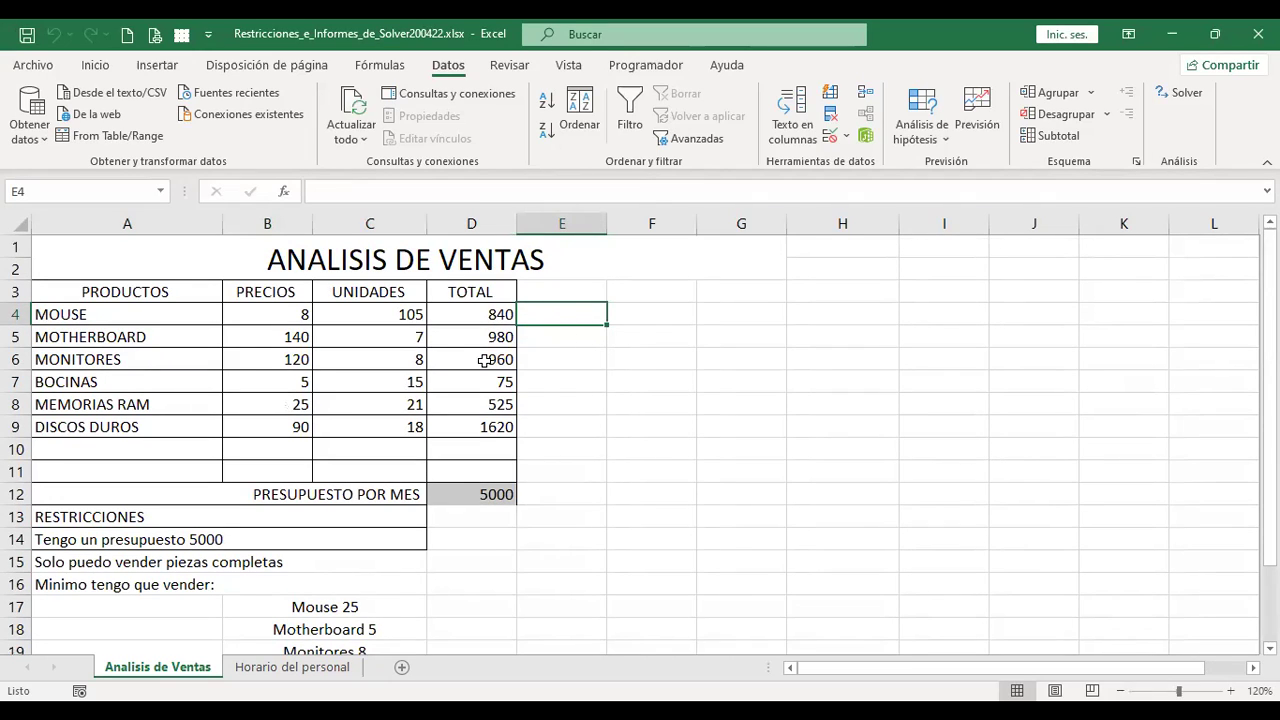
# Select the solved units C4:C9 to check their sum, then deselect them
pyautogui.scroll(-1, 495, 420)
pyautogui.scroll(-1, 500, 432)
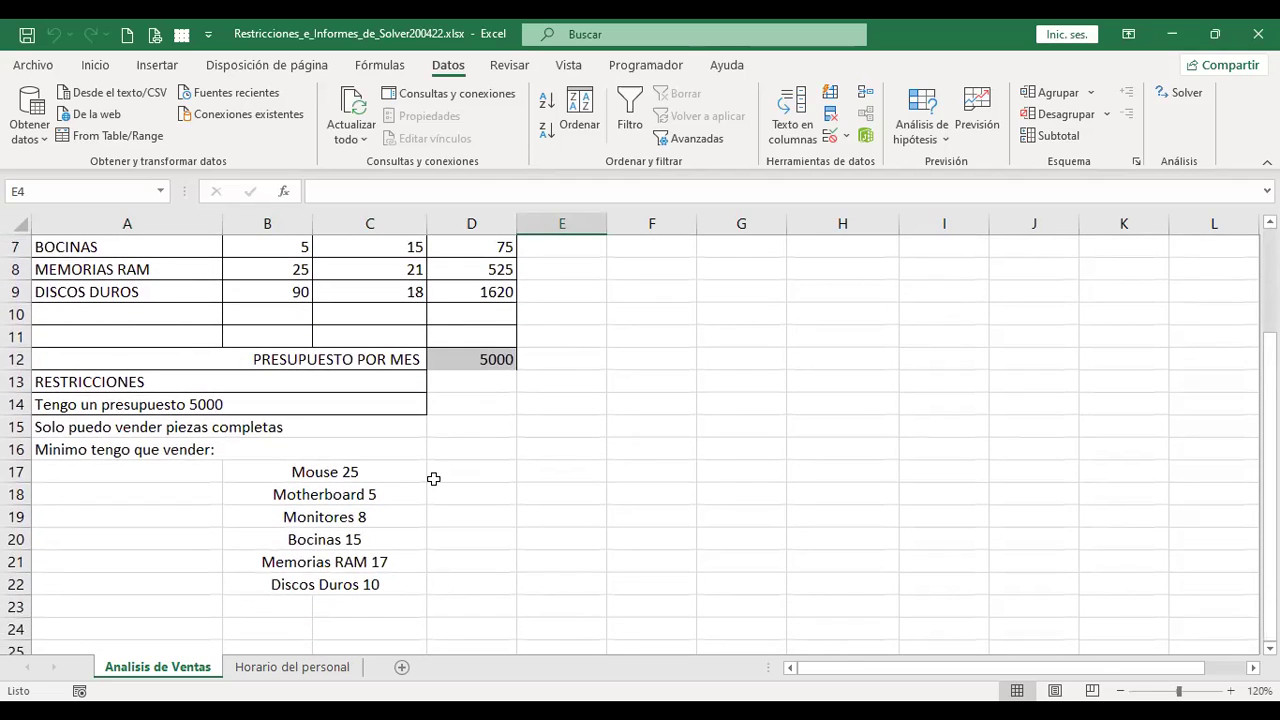
pyautogui.scroll(2, 437, 478)
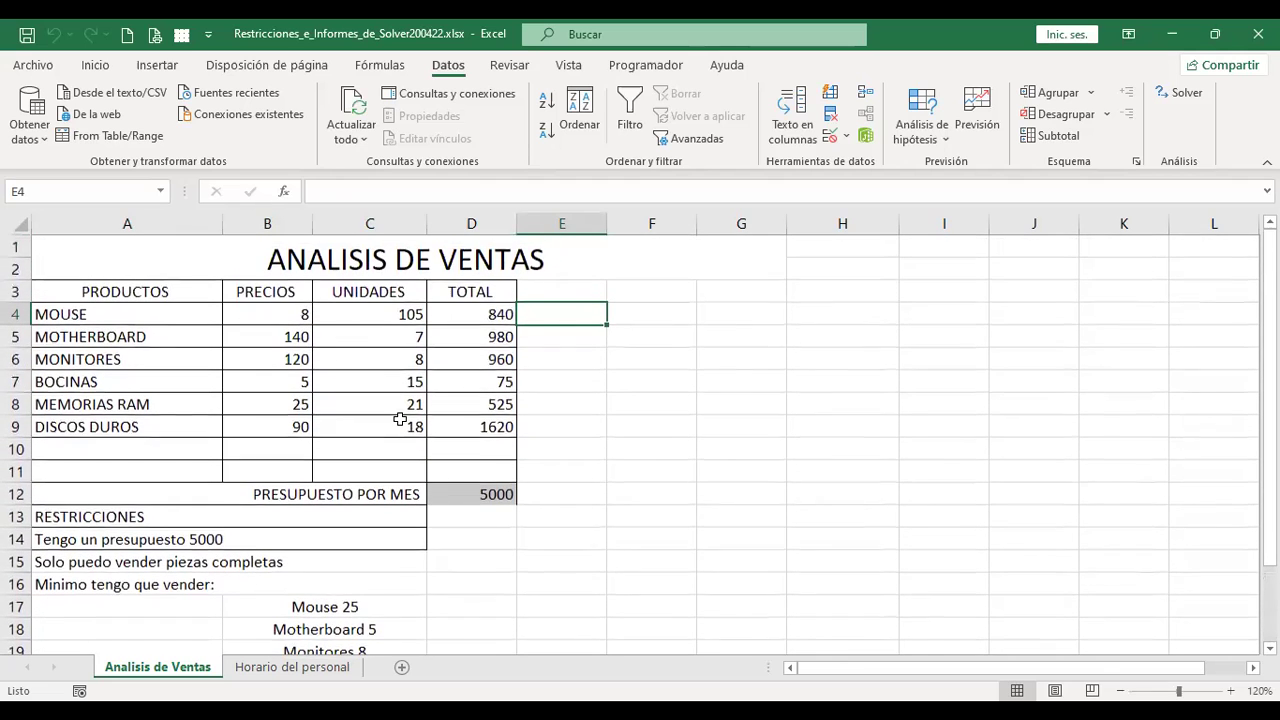
pyautogui.moveTo(373, 314); pyautogui.dragTo(375, 427)
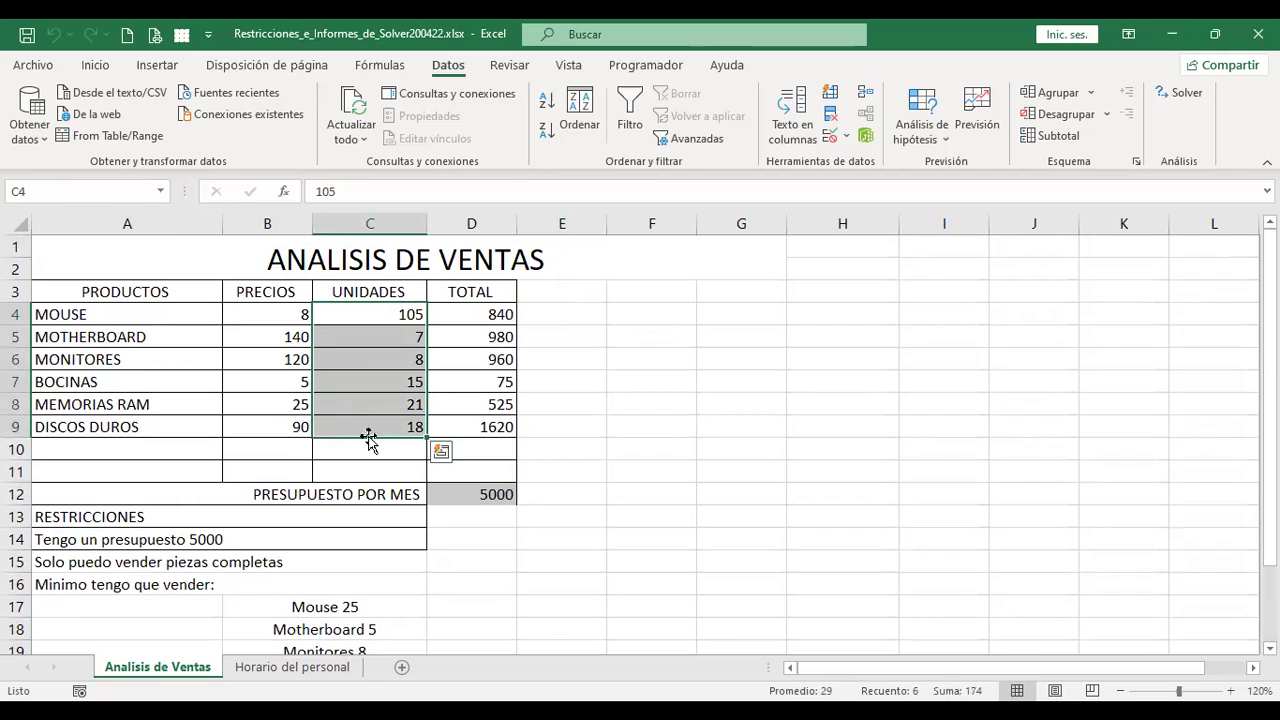
pyautogui.click(549, 403)
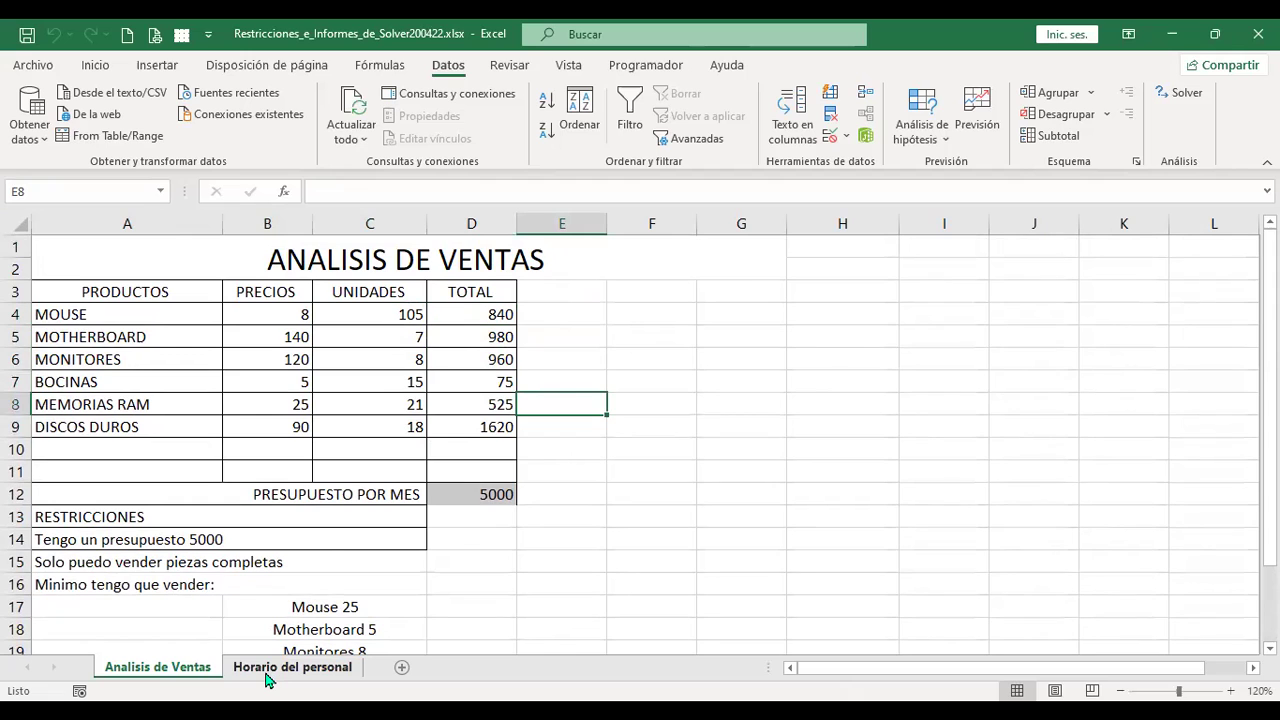
# Switch to the Horario del personal sheet and zoom in to 130%
pyautogui.click(268, 676)
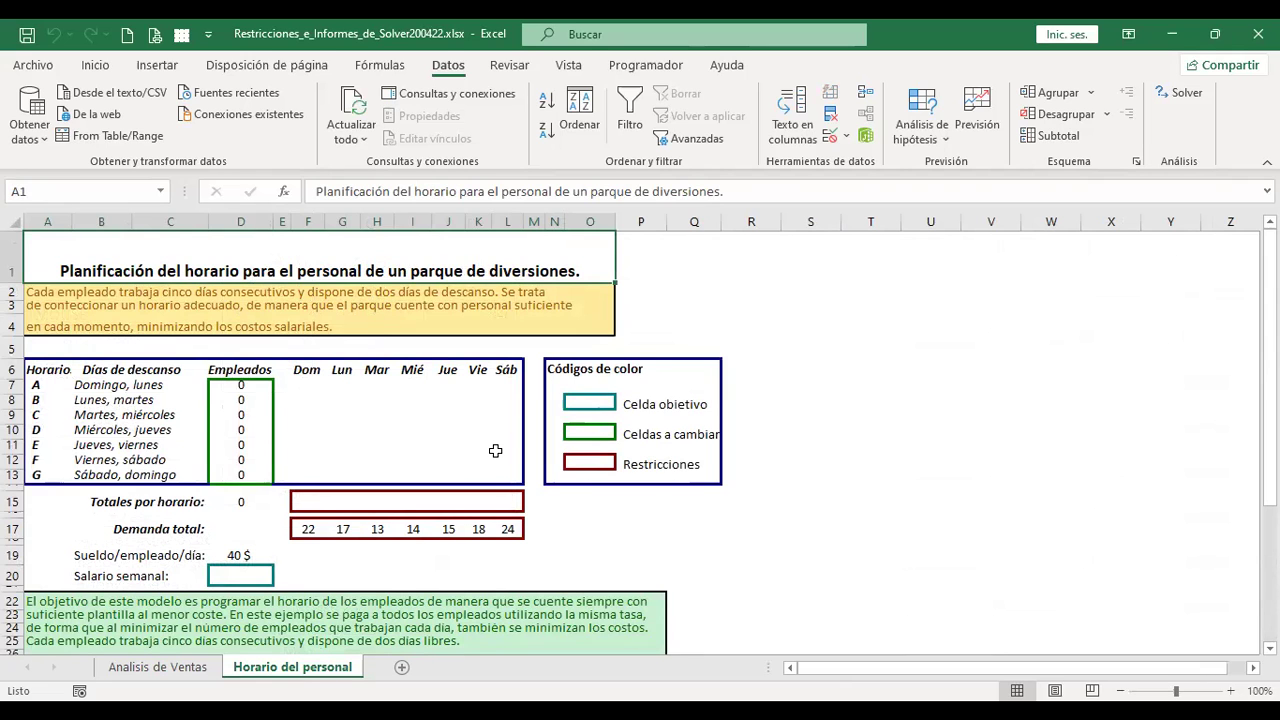
pyautogui.scroll(2, 496, 400)
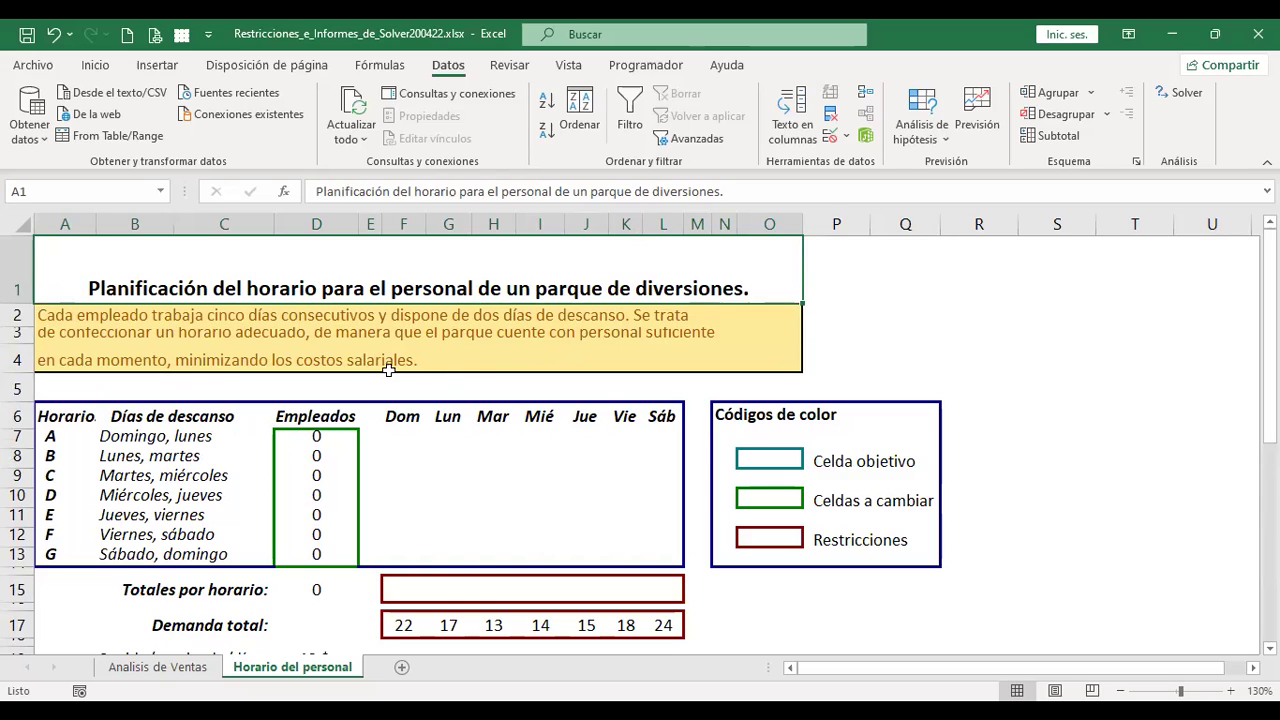
pyautogui.click(325, 440)
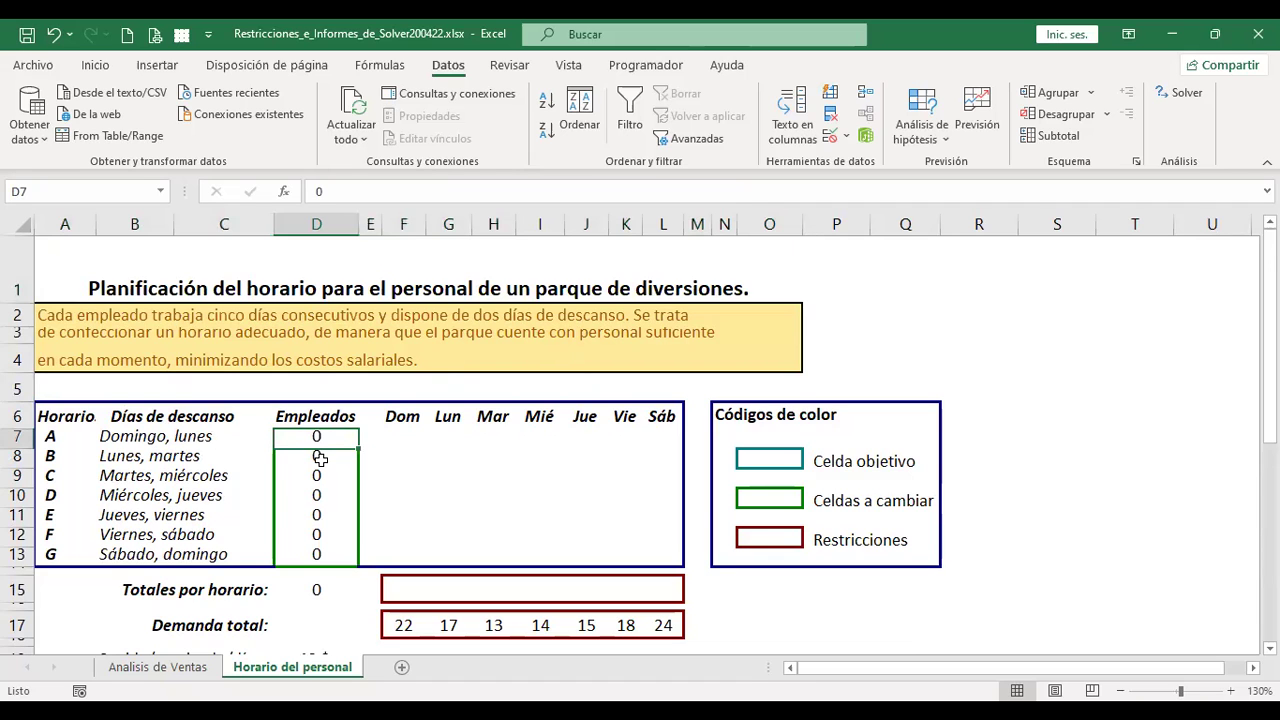
pyautogui.scroll(-1, 320, 458)
pyautogui.scroll(1, 320, 458)
pyautogui.scroll(-1, 405, 358)
pyautogui.scroll(-1, 405, 358)
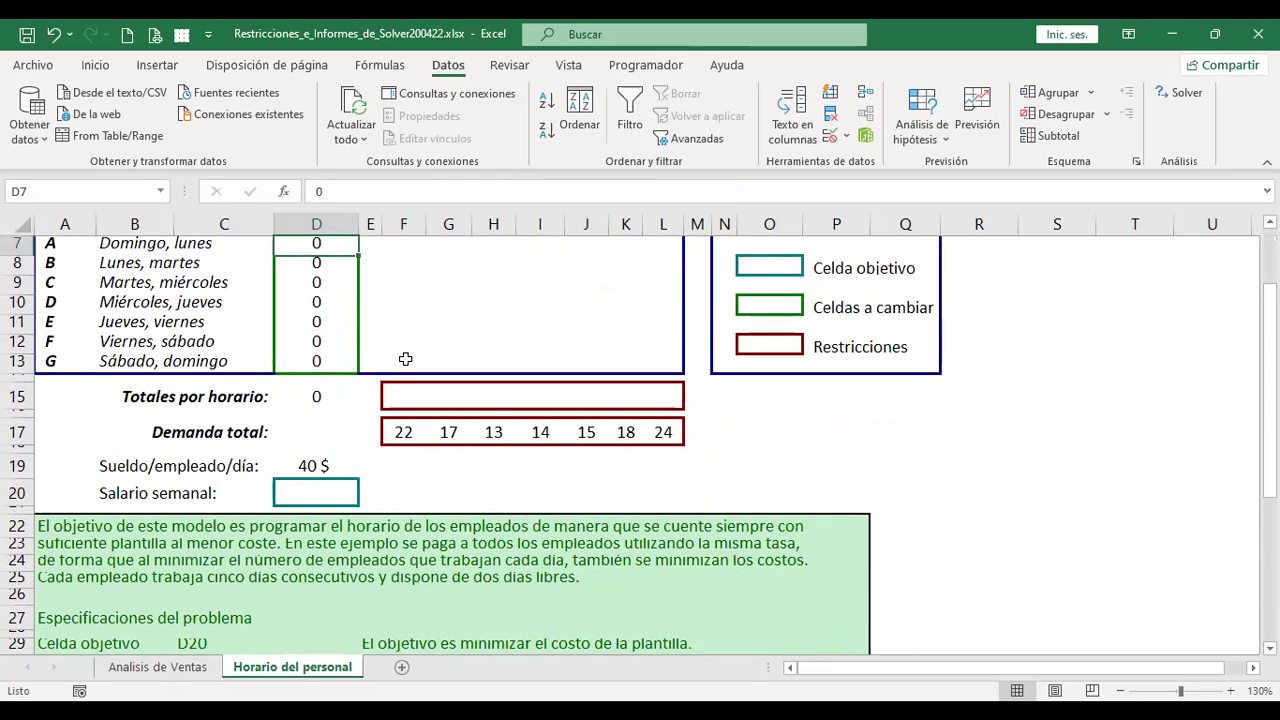
pyautogui.click(332, 492)
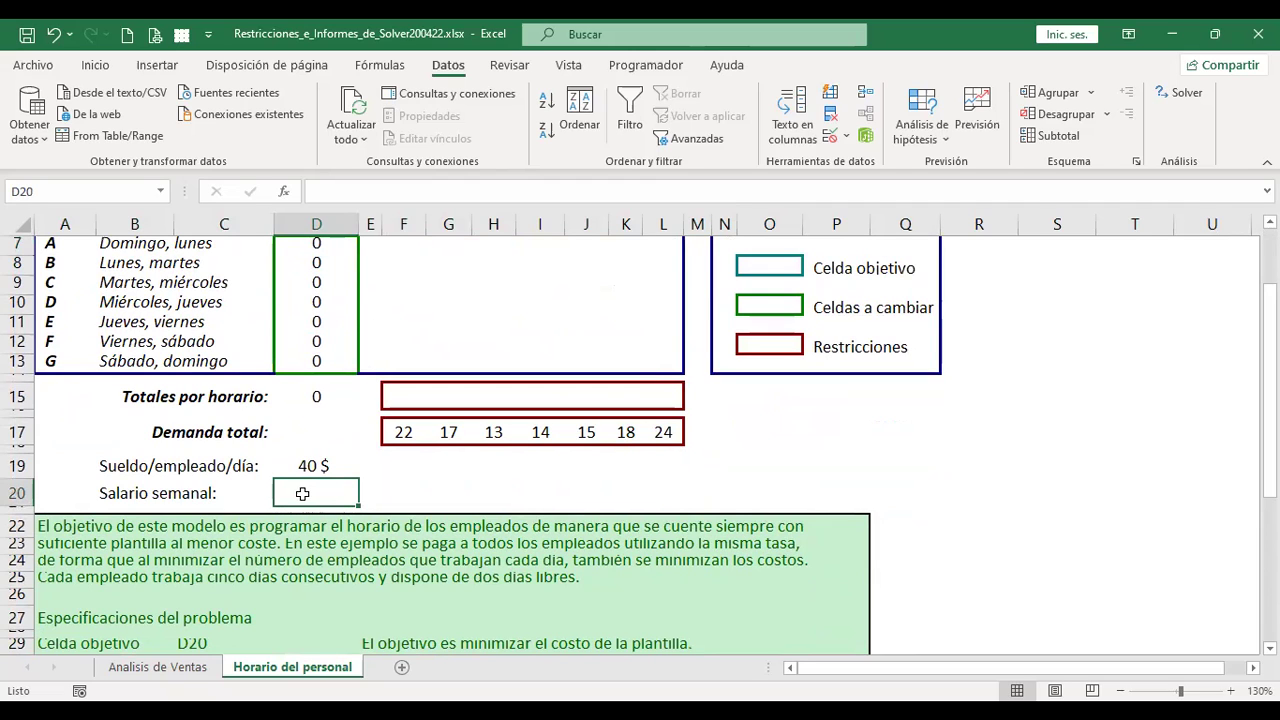
pyautogui.click(532, 490)
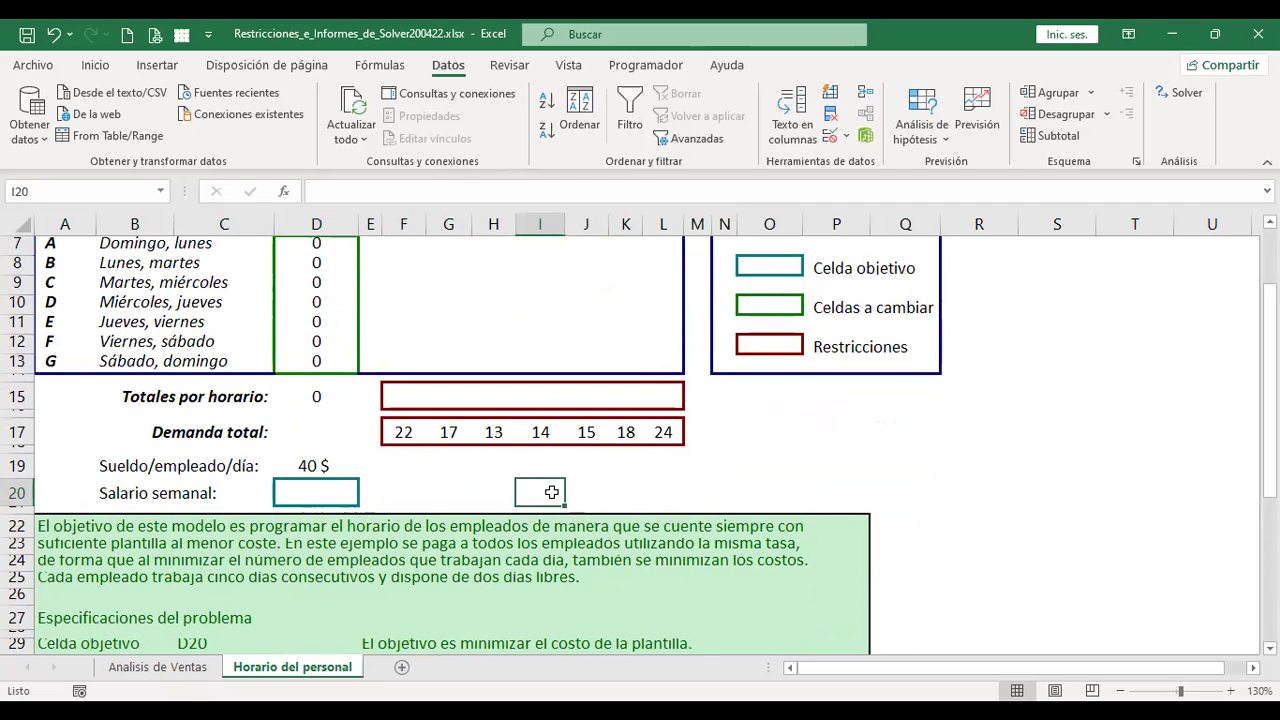
pyautogui.scroll(1, 551, 492)
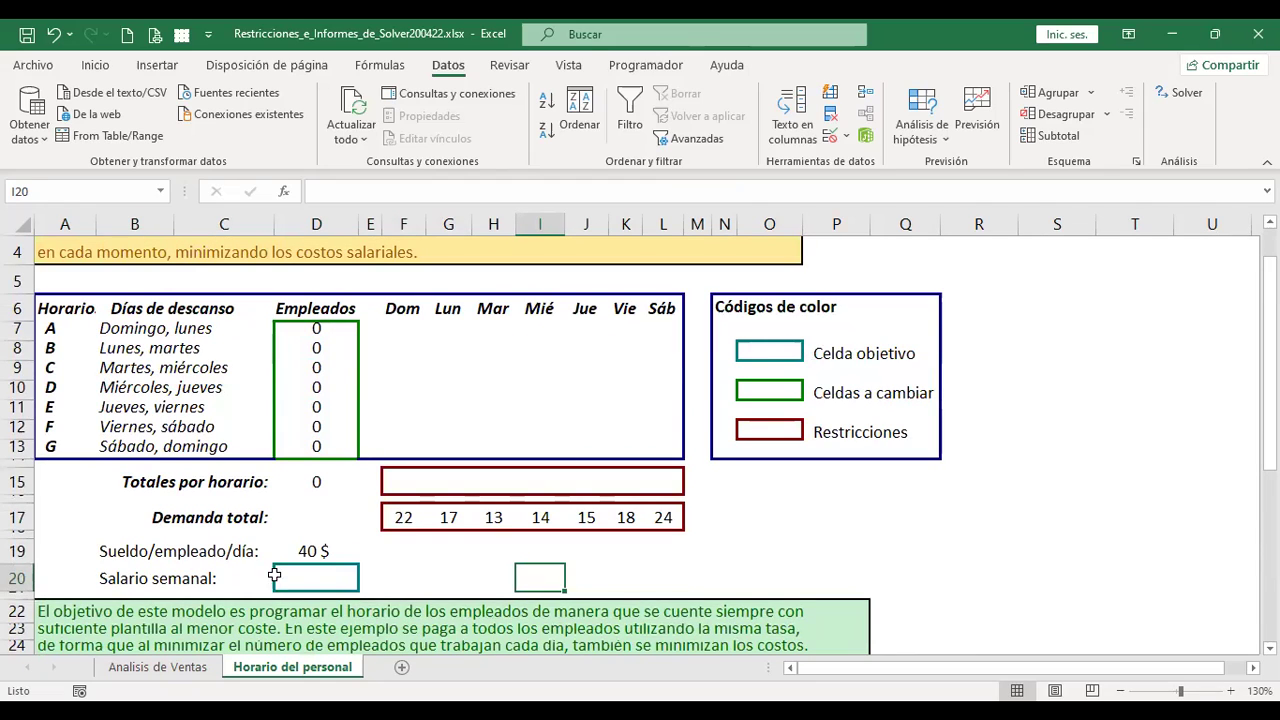
pyautogui.click(315, 570)
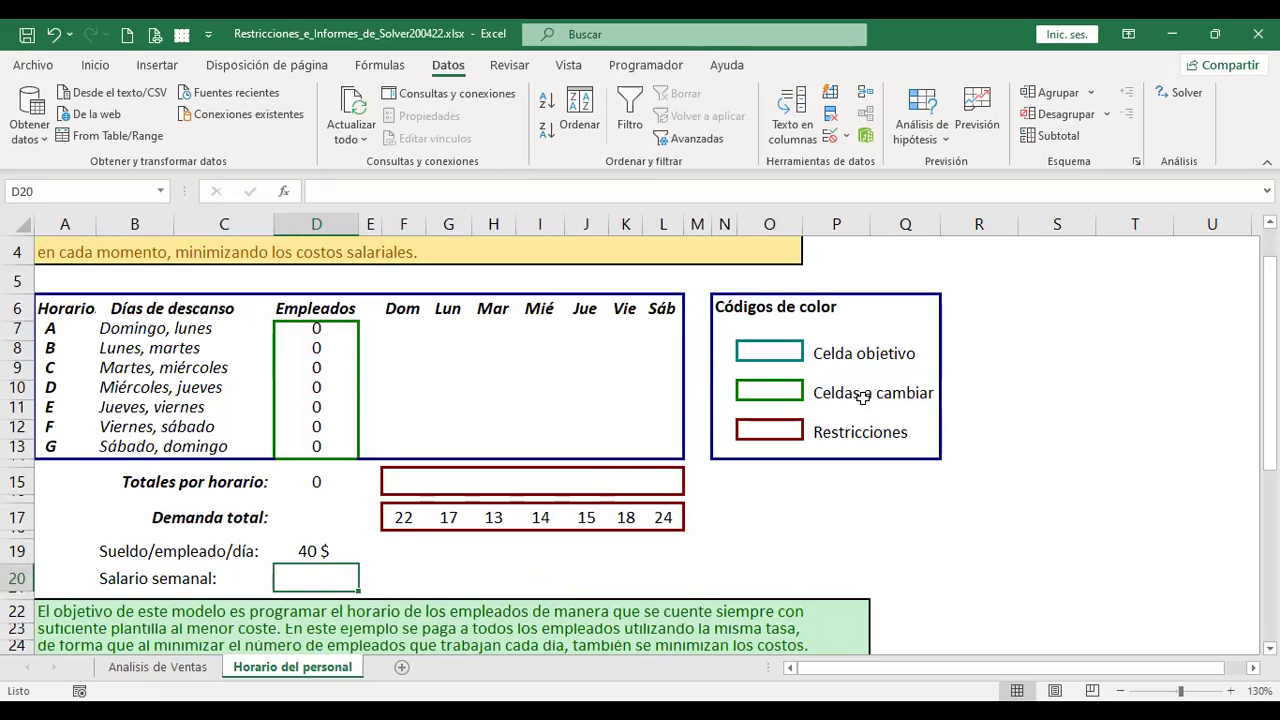
pyautogui.click(317, 336)
pyautogui.moveTo(317, 337); pyautogui.dragTo(317, 446)
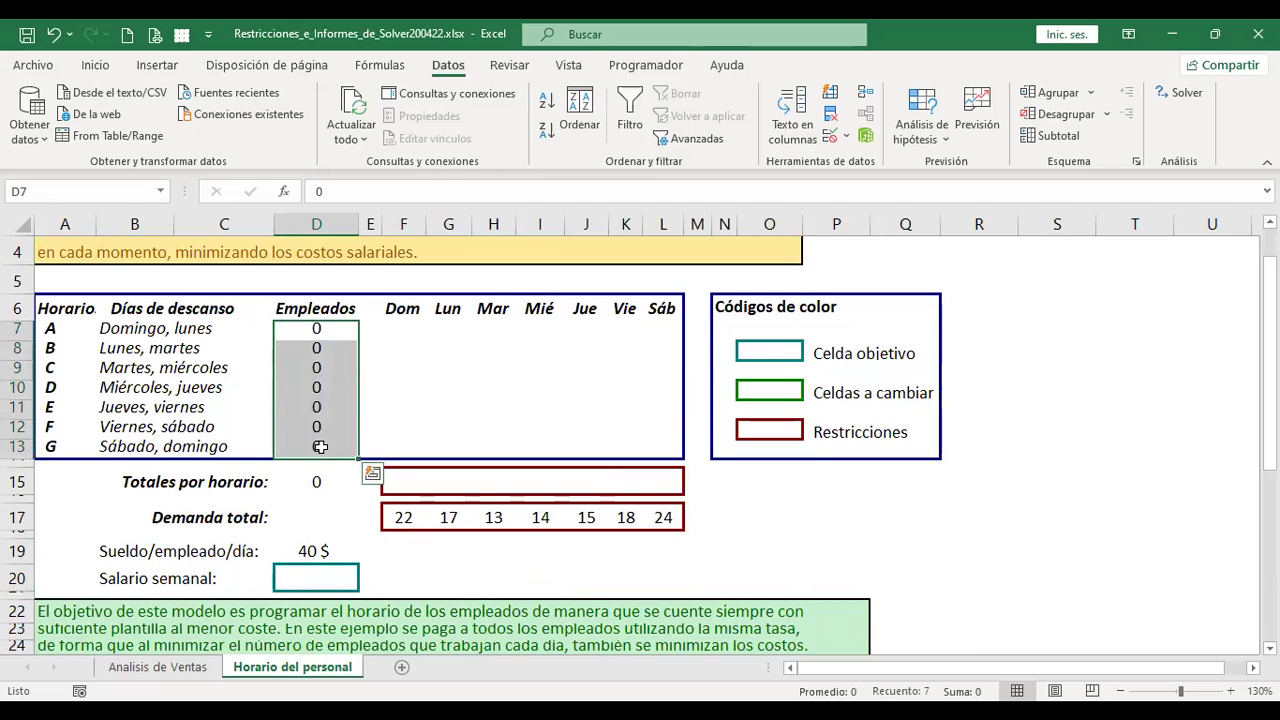
pyautogui.click(887, 437)
pyautogui.click(403, 481)
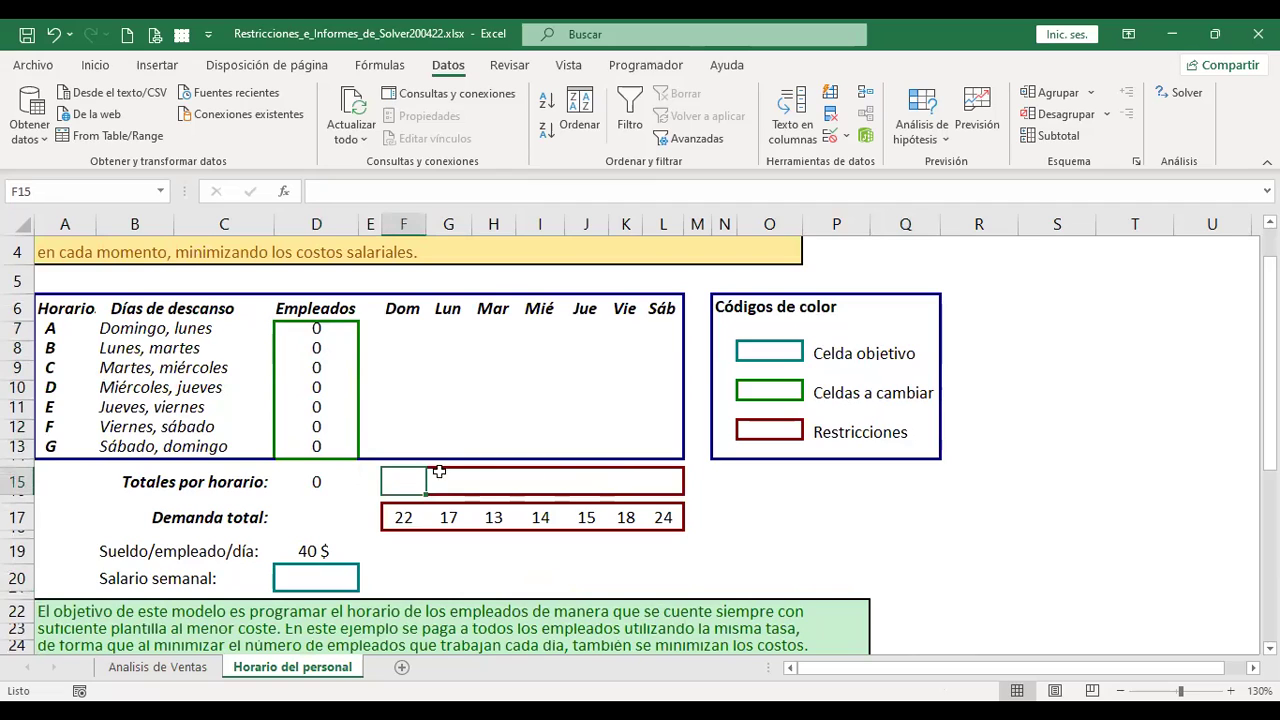
pyautogui.click(810, 486)
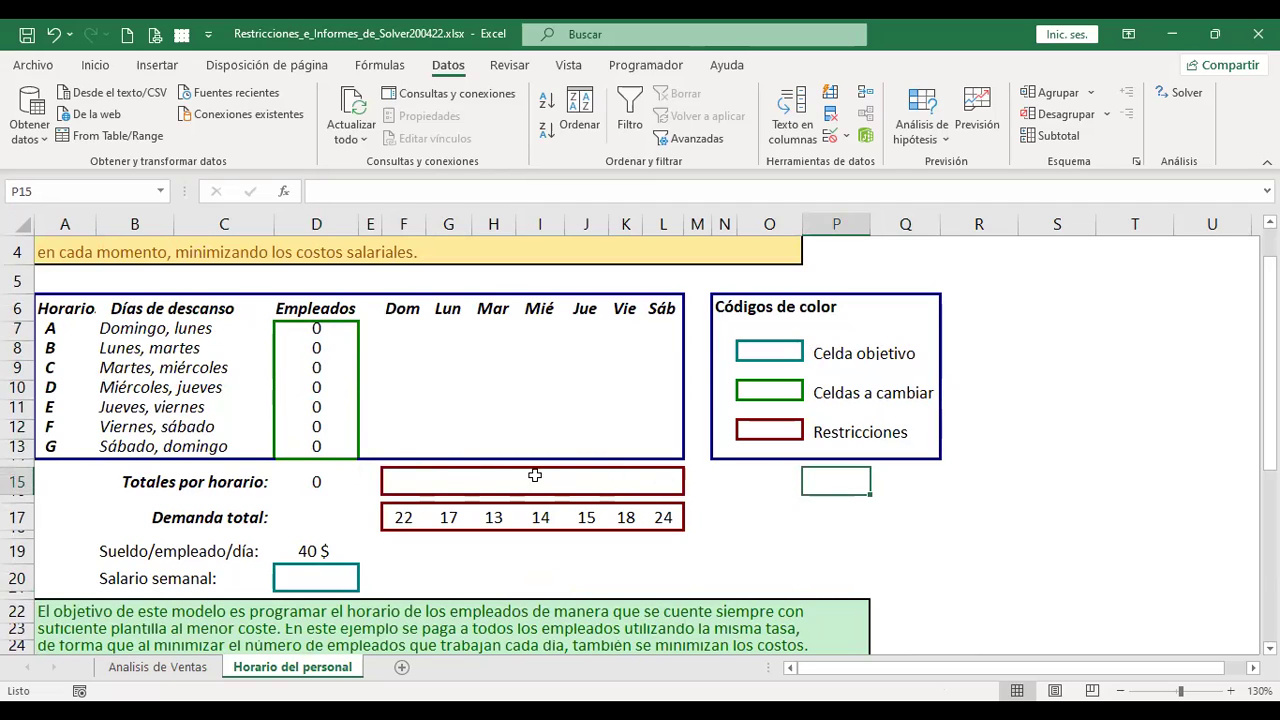
pyautogui.moveTo(396, 478); pyautogui.dragTo(784, 488)
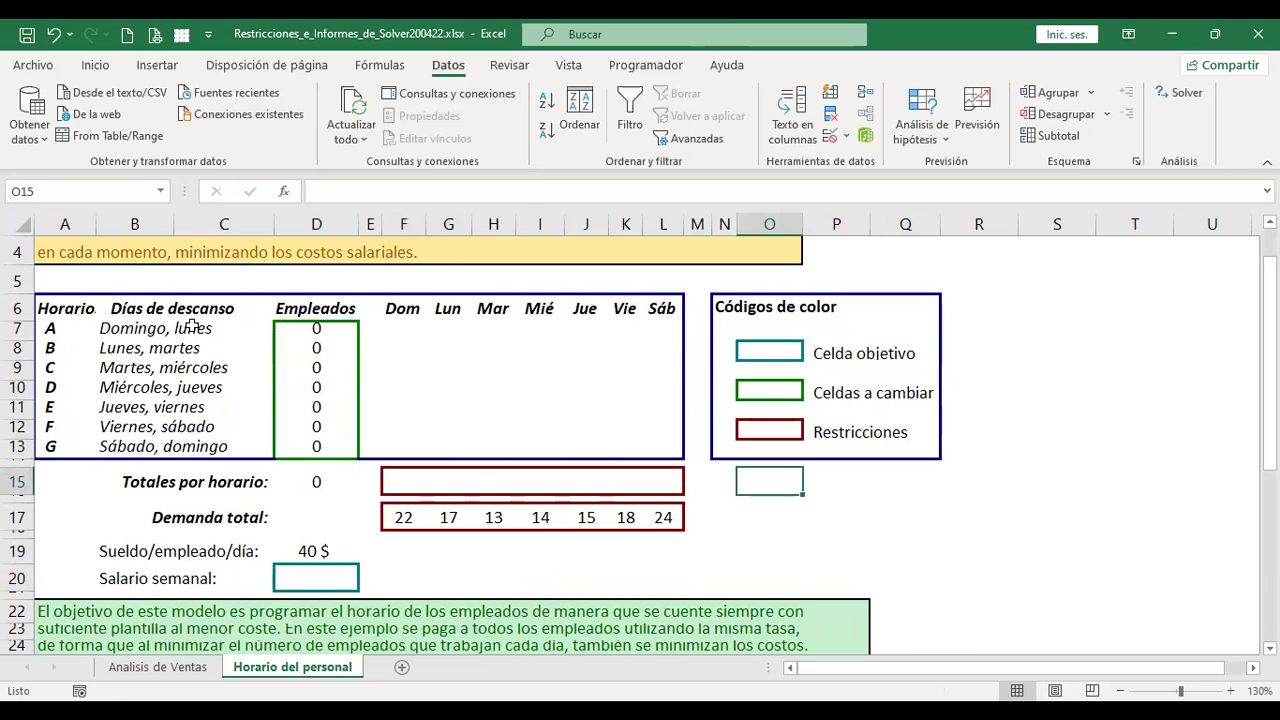
pyautogui.click(240, 335)
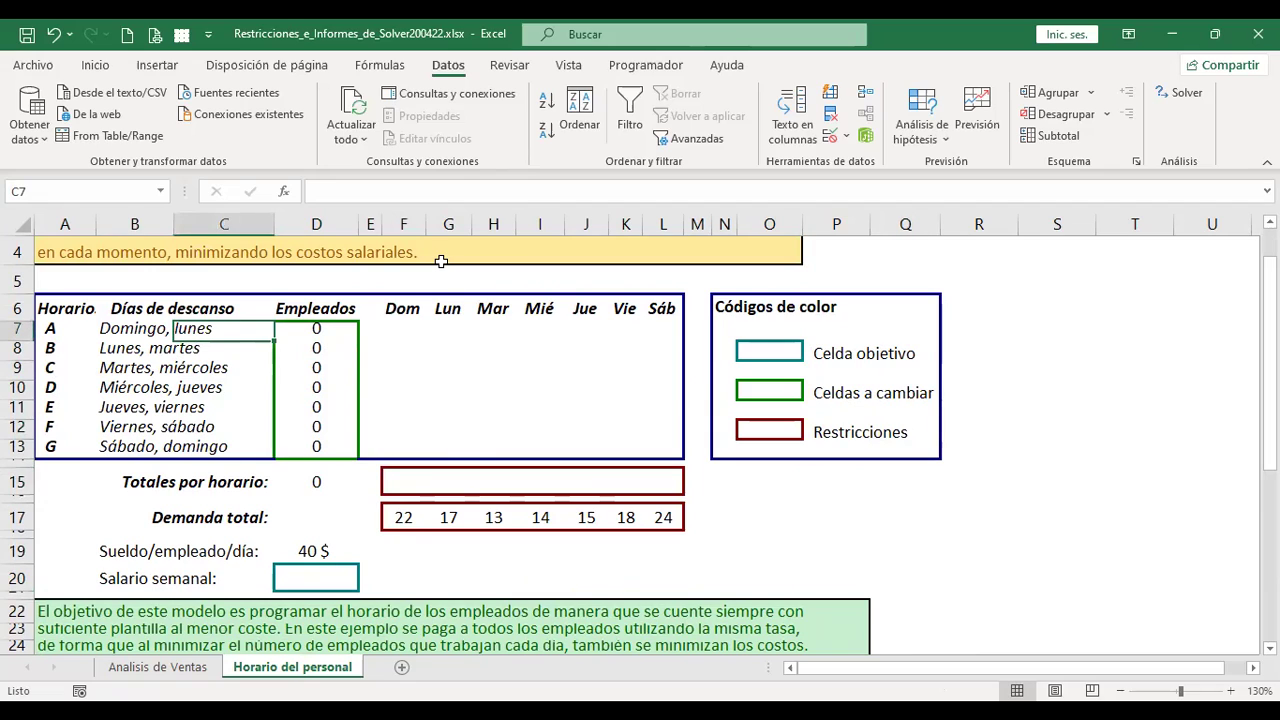
pyautogui.click(113, 327)
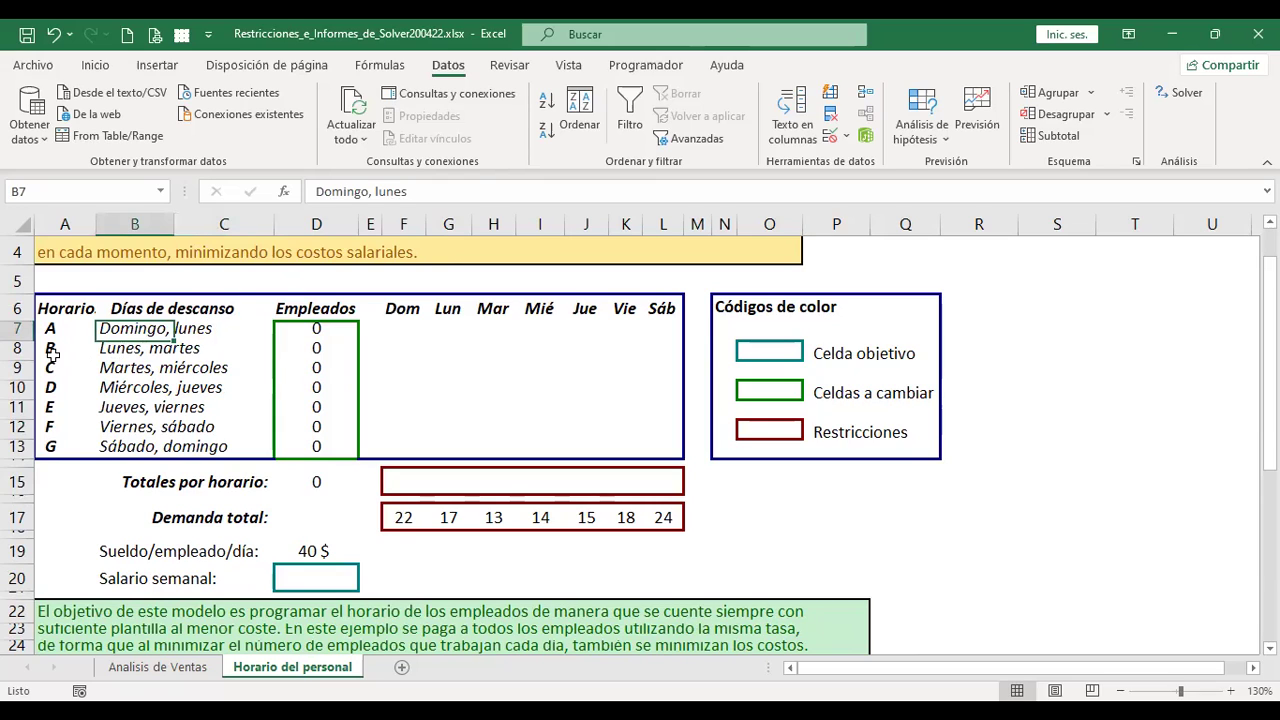
pyautogui.click(178, 347)
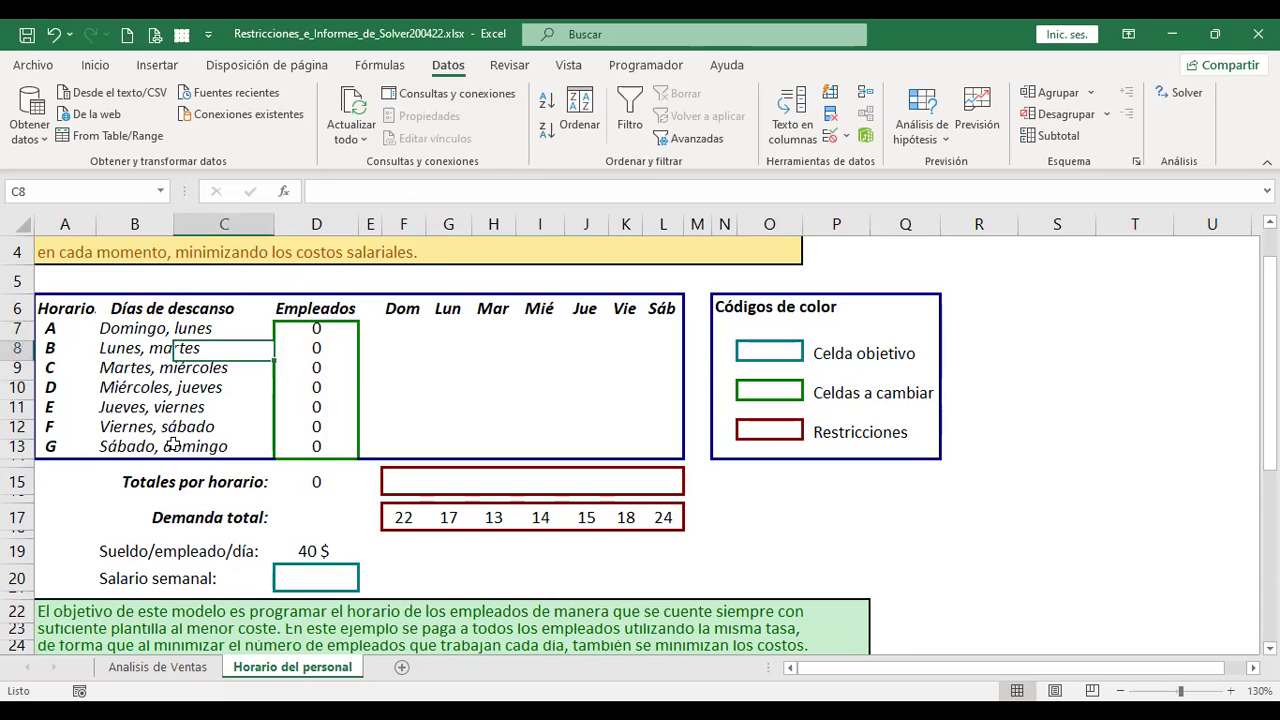
pyautogui.click(310, 482)
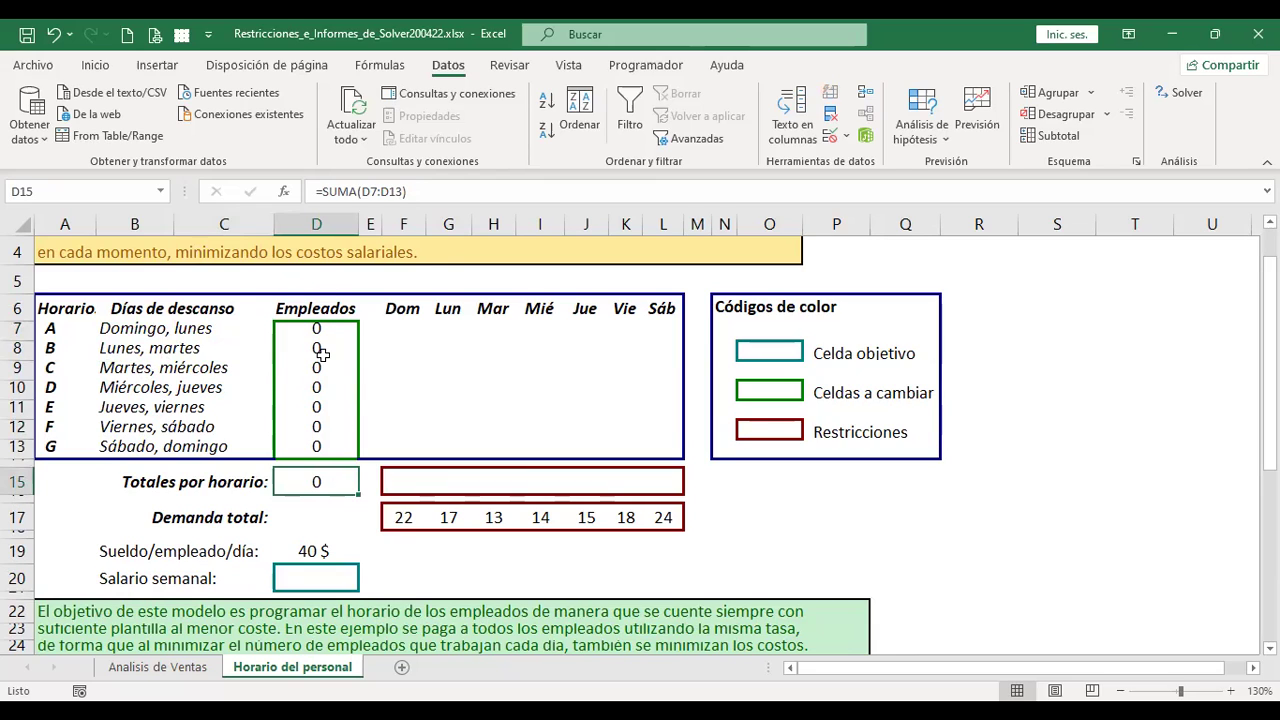
pyautogui.click(321, 352)
pyautogui.click(316, 484)
pyautogui.moveTo(321, 327); pyautogui.dragTo(324, 444)
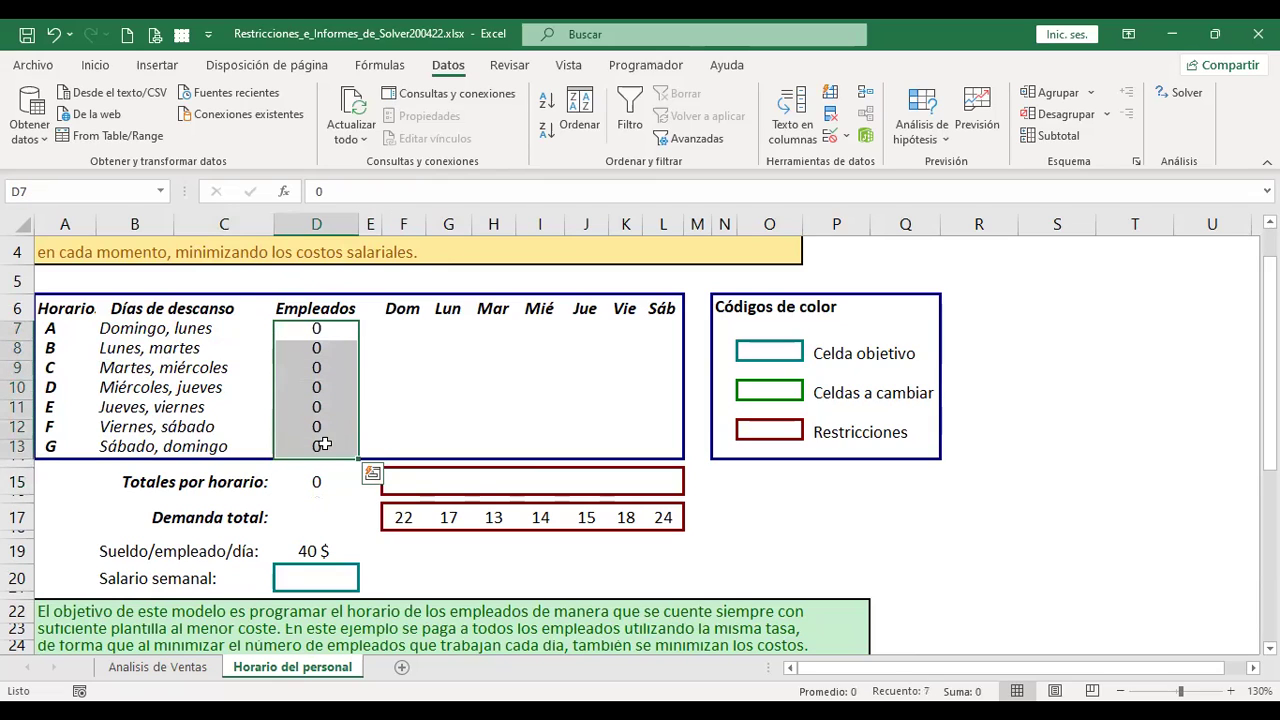
pyautogui.click(399, 518)
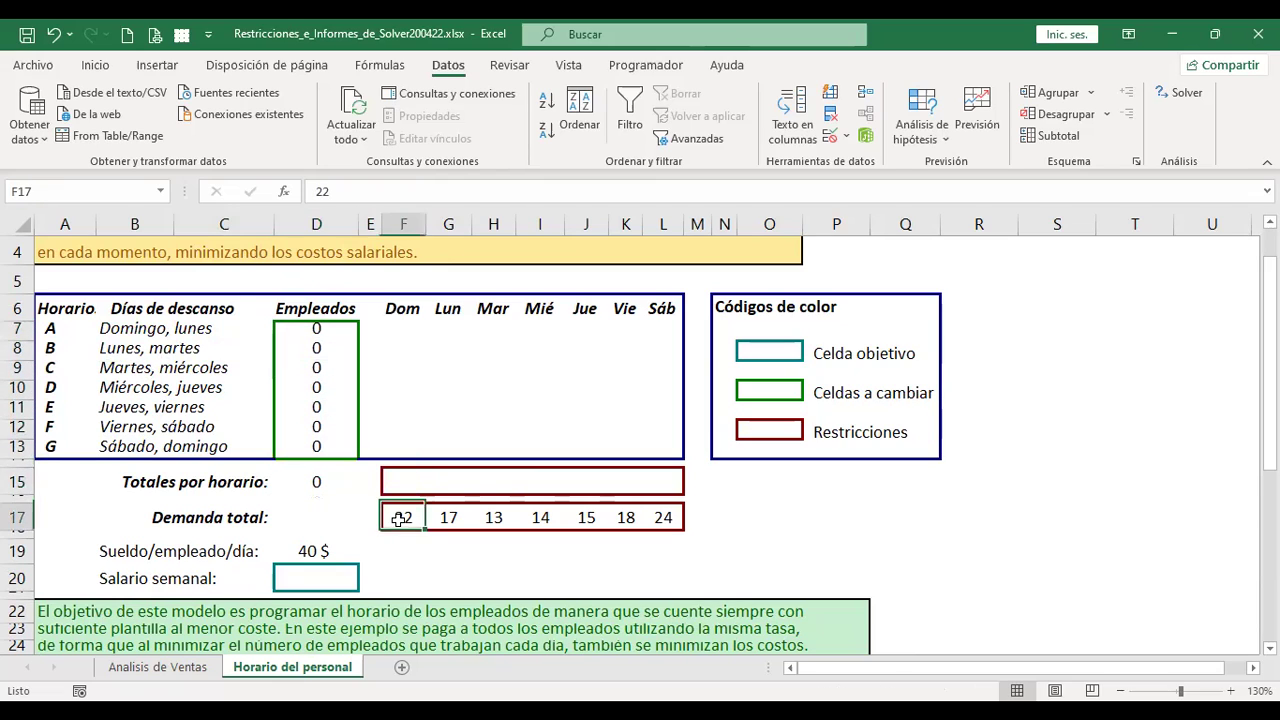
pyautogui.click(410, 330)
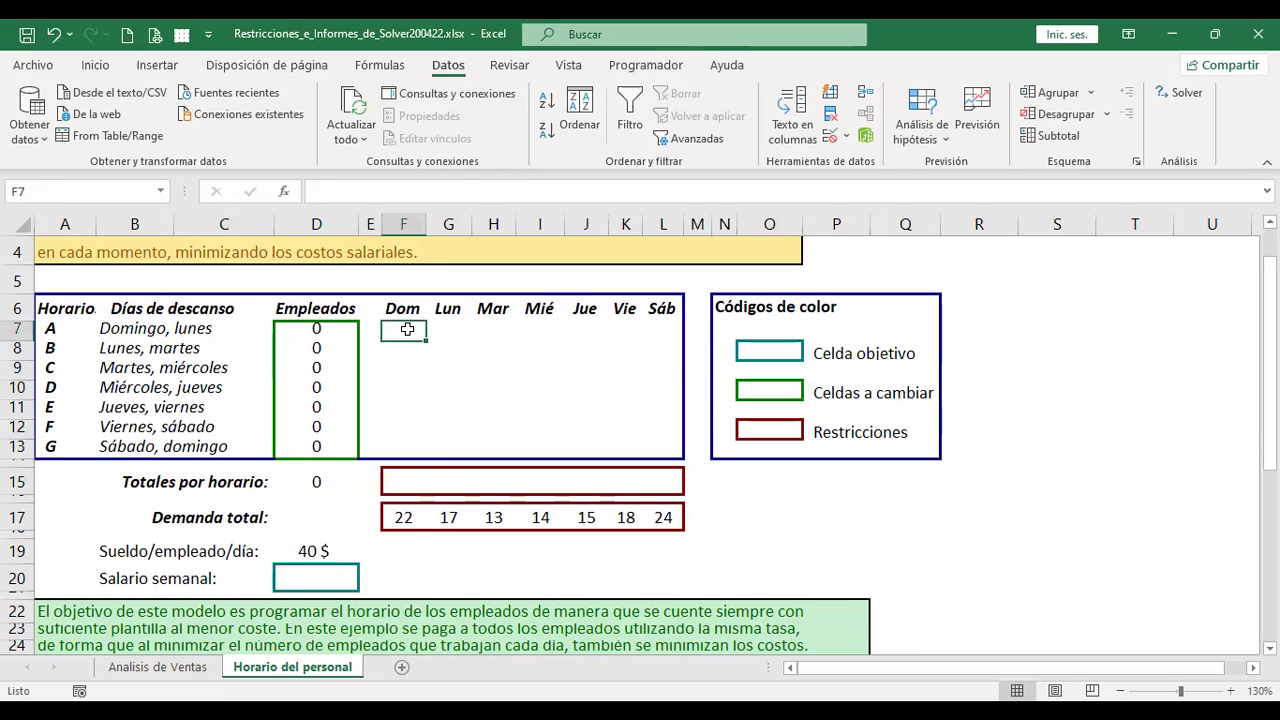
pyautogui.moveTo(407, 329); pyautogui.dragTo(608, 366)
pyautogui.click(537, 432)
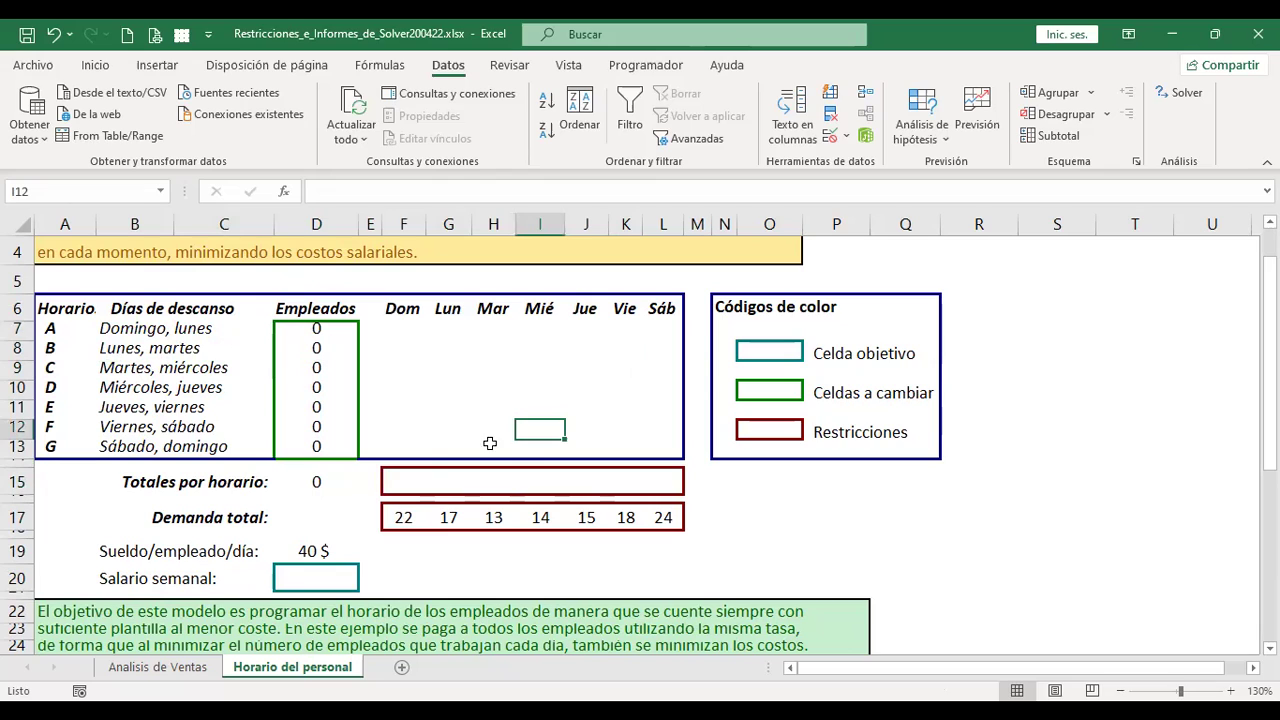
pyautogui.click(253, 522)
pyautogui.click(419, 517)
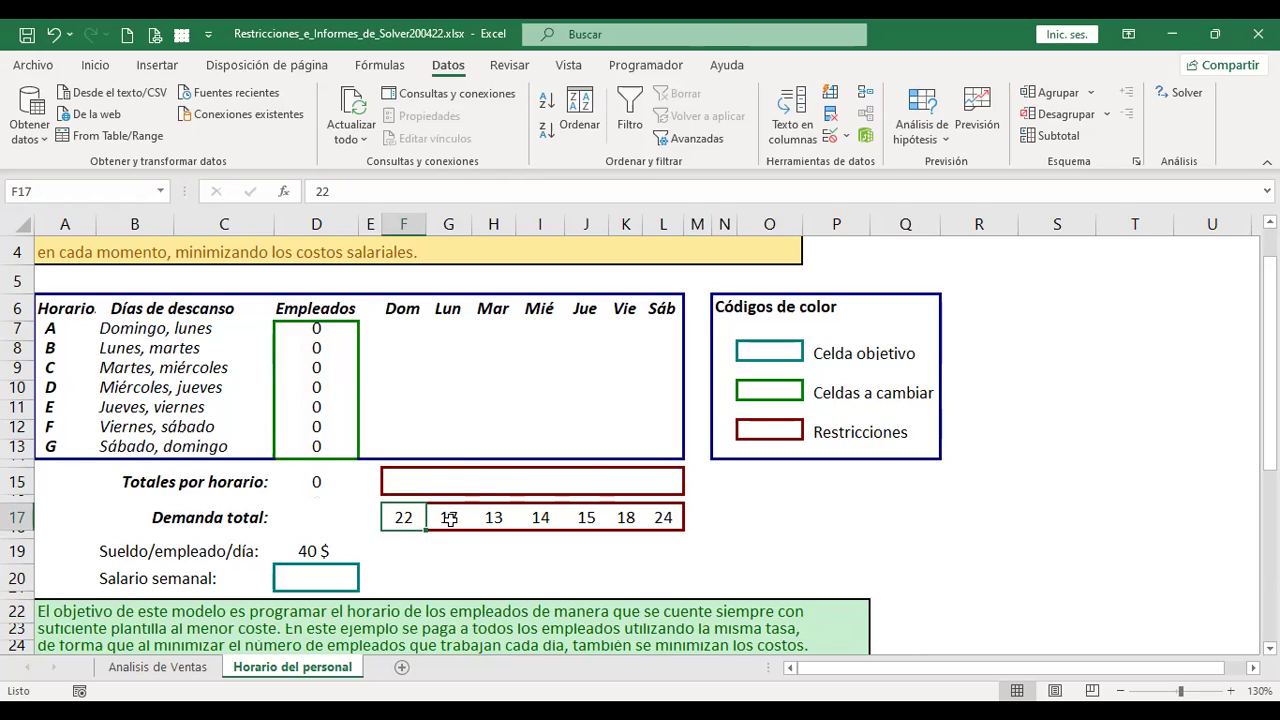
pyautogui.click(450, 518)
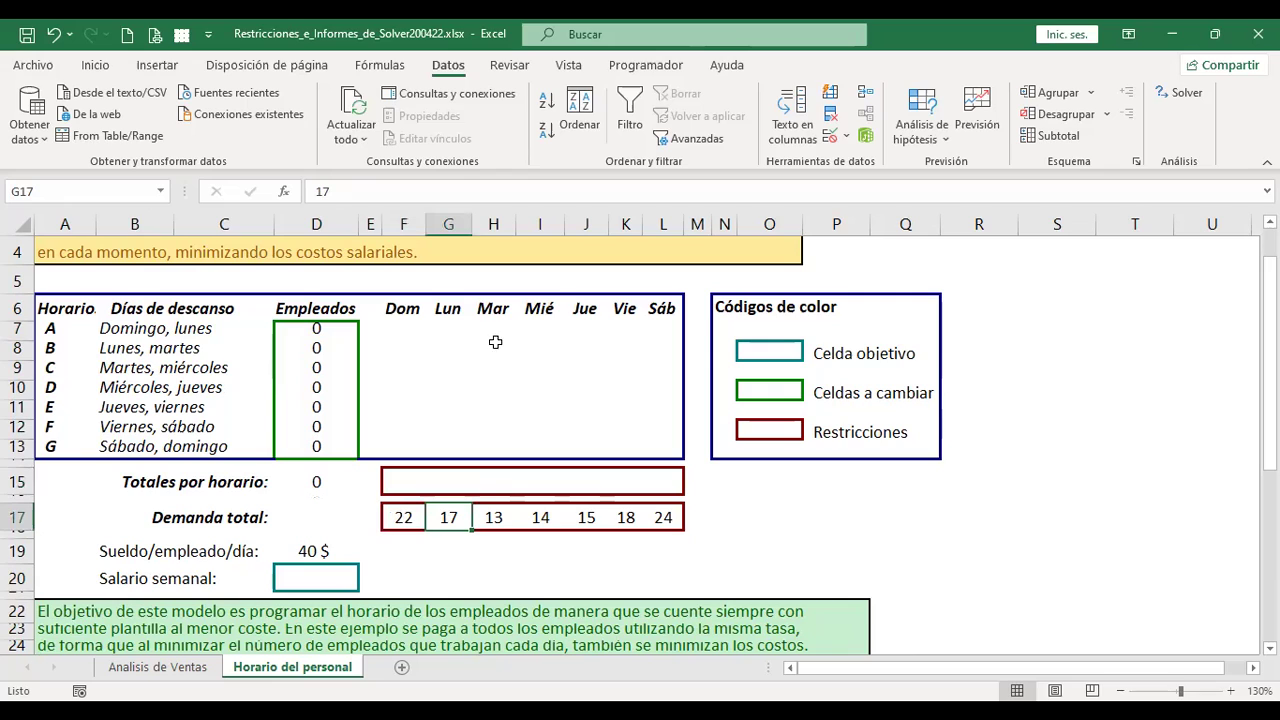
pyautogui.click(494, 515)
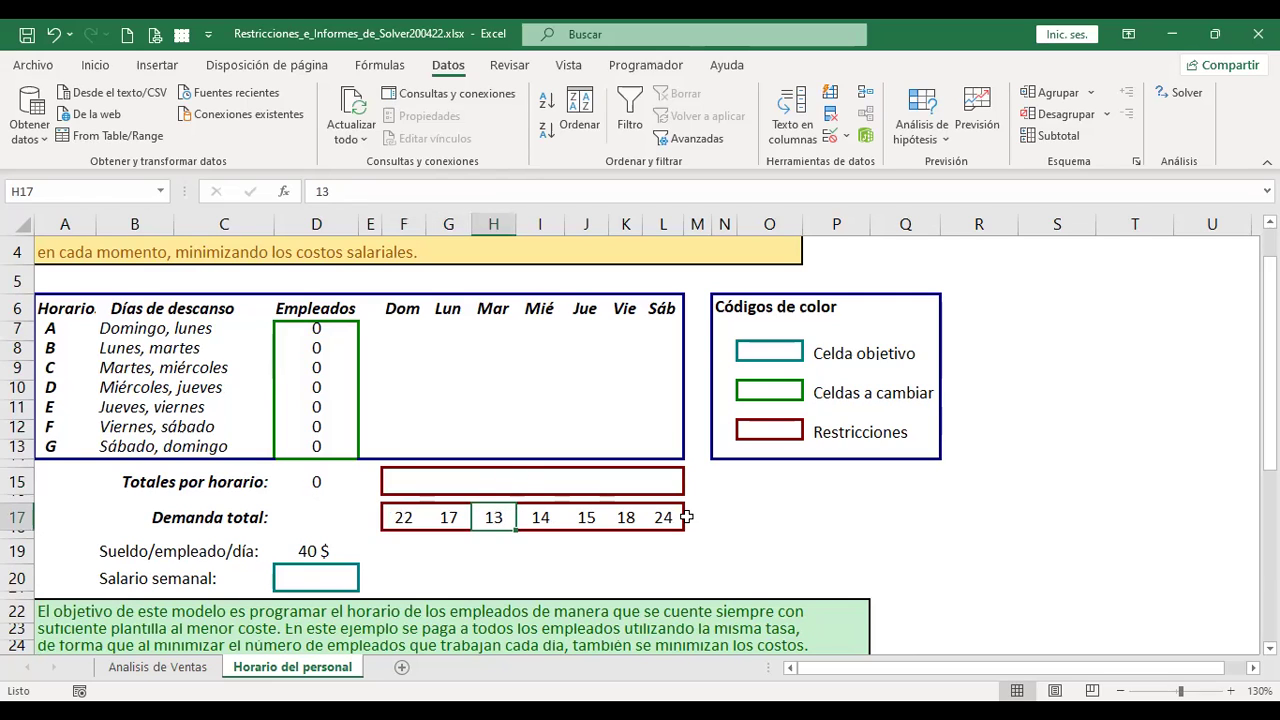
pyautogui.click(314, 551)
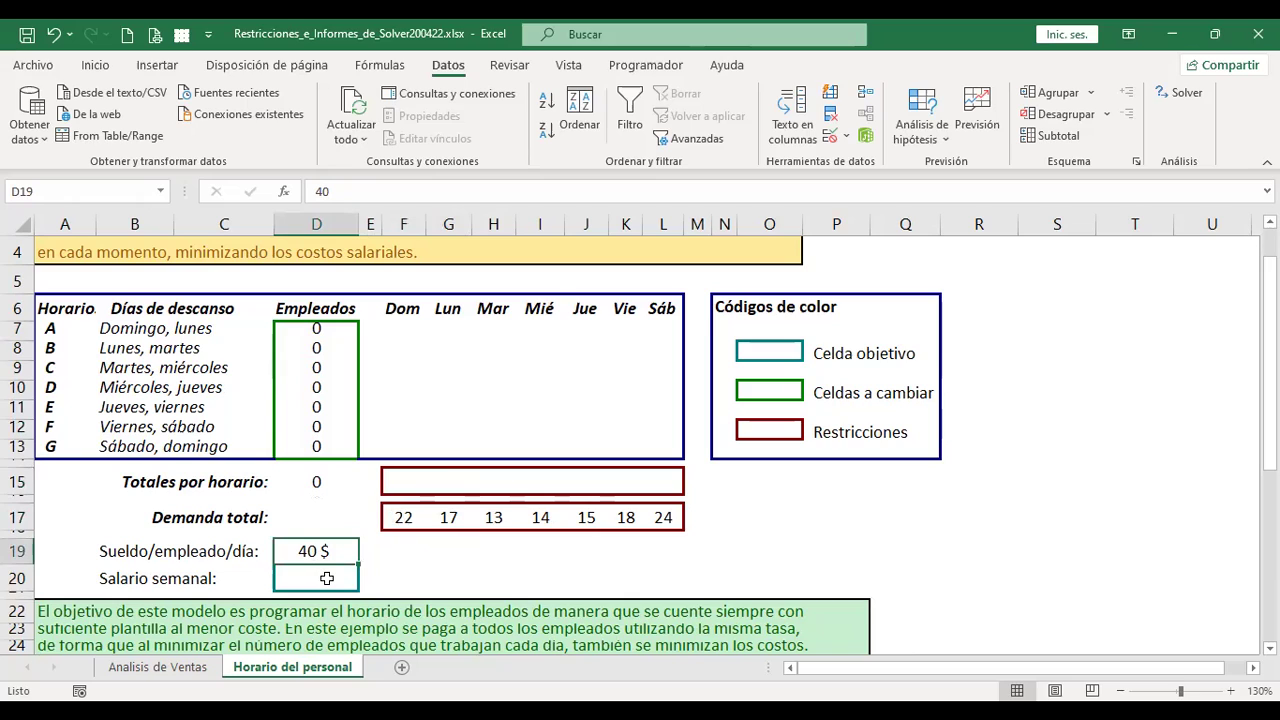
pyautogui.click(327, 578)
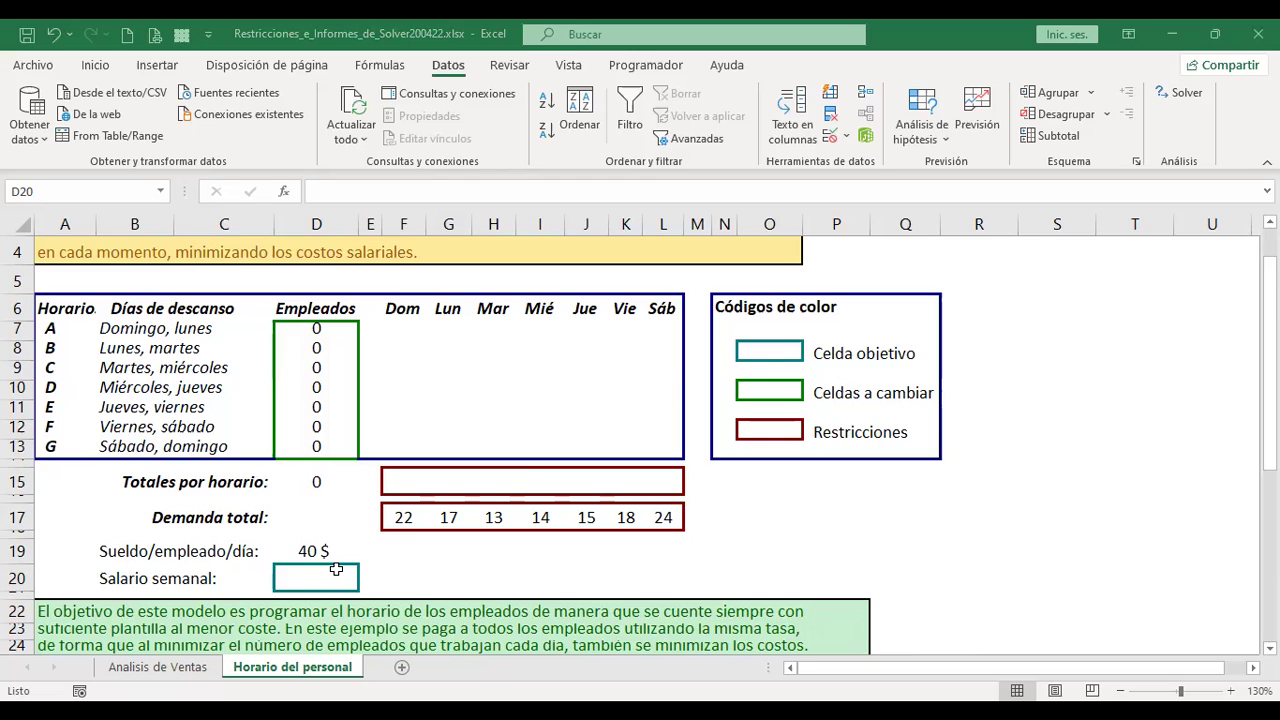
pyautogui.scroll(1, 925, 520)
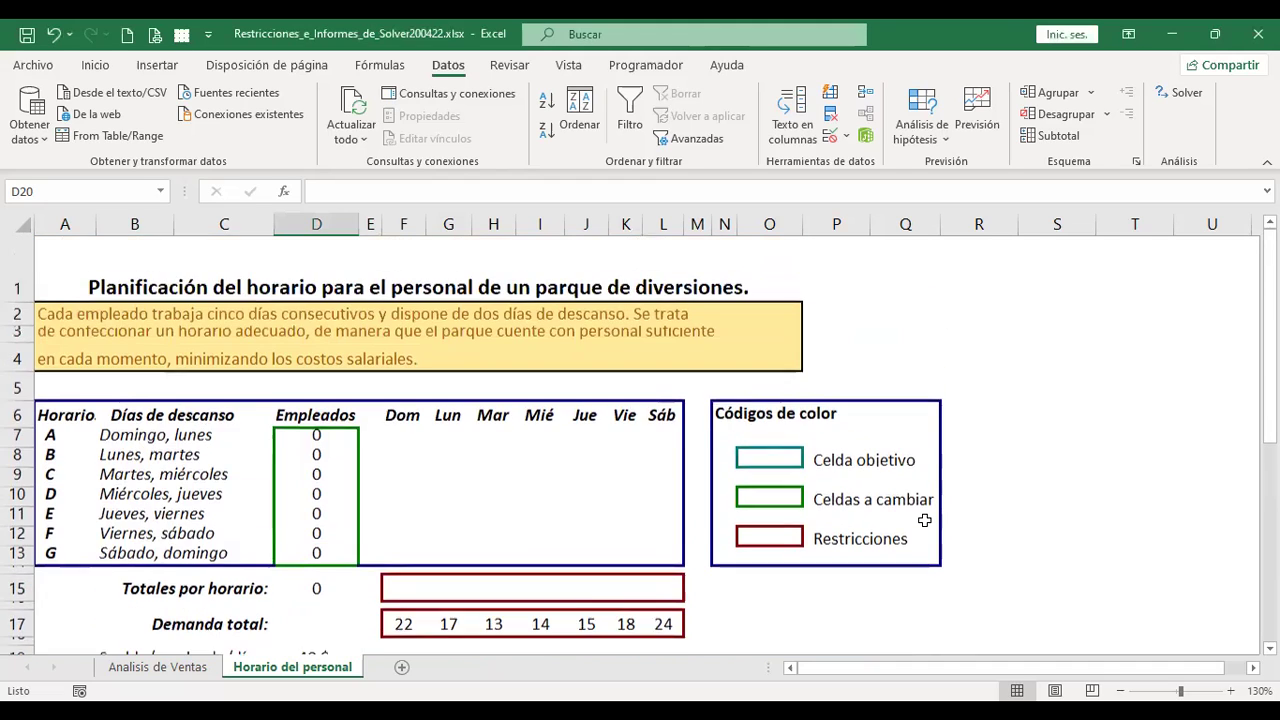
pyautogui.scroll(-2, 514, 454)
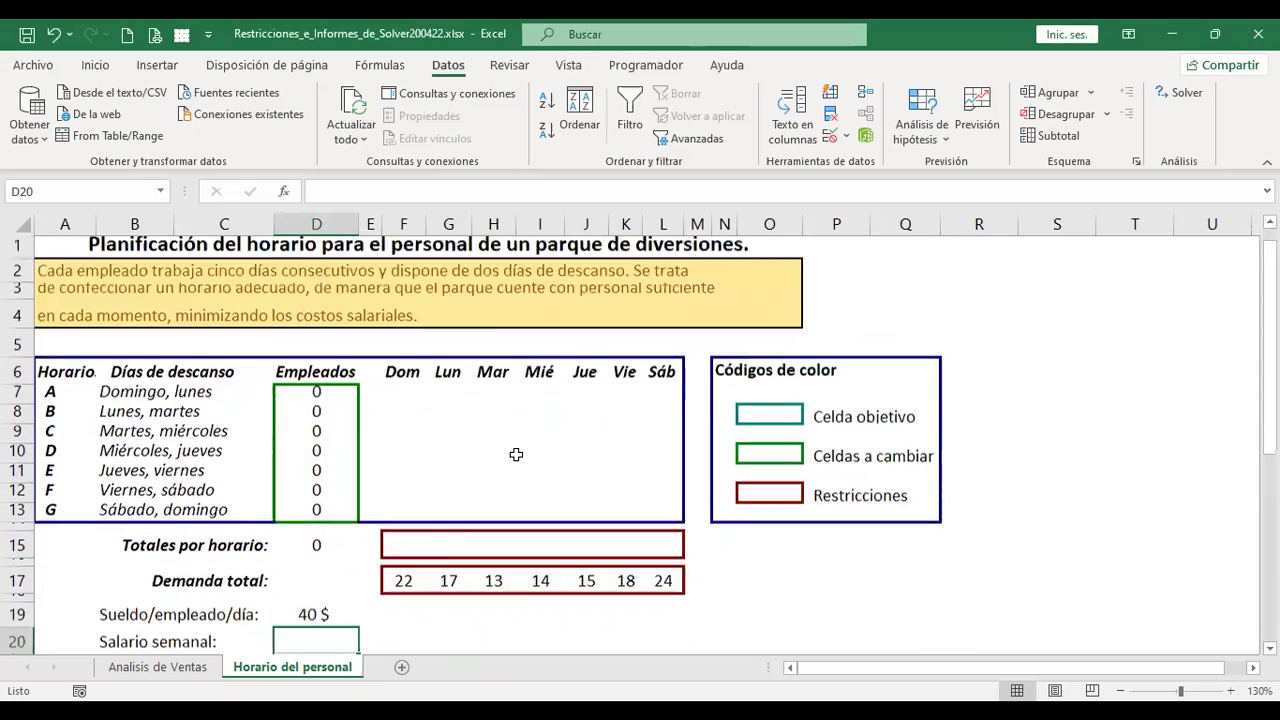
pyautogui.scroll(1, 418, 484)
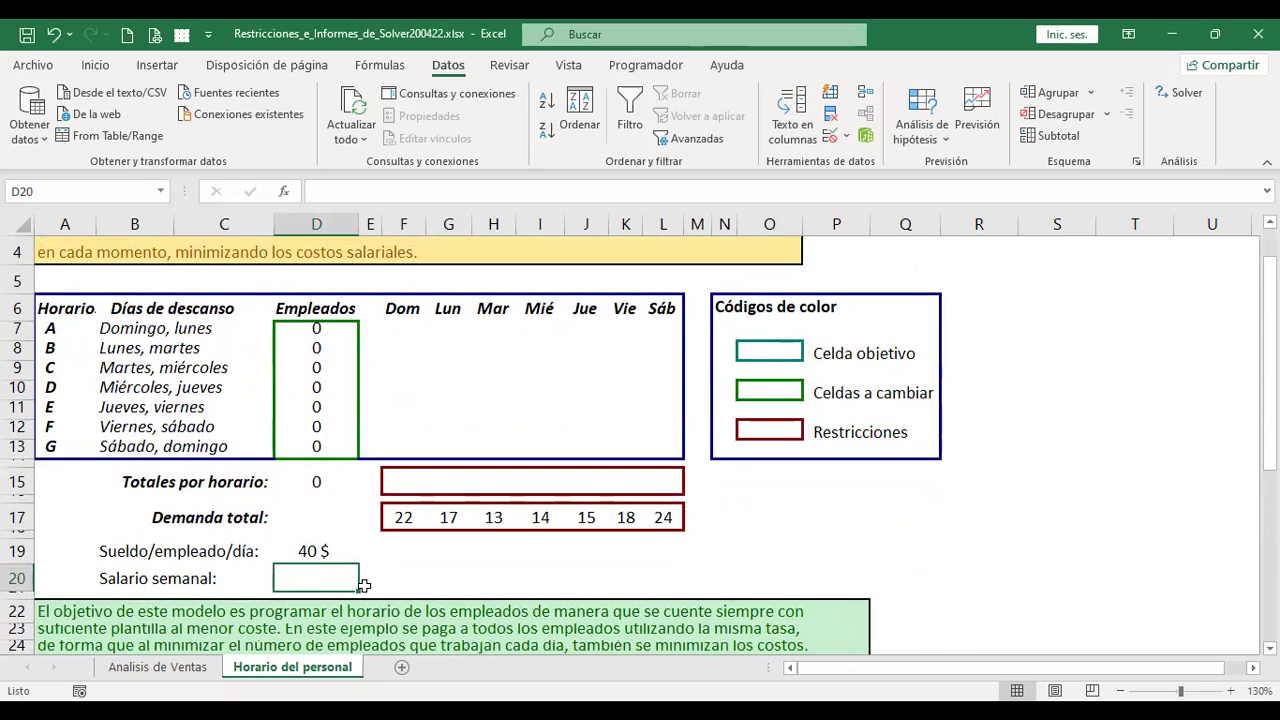
pyautogui.click(322, 551)
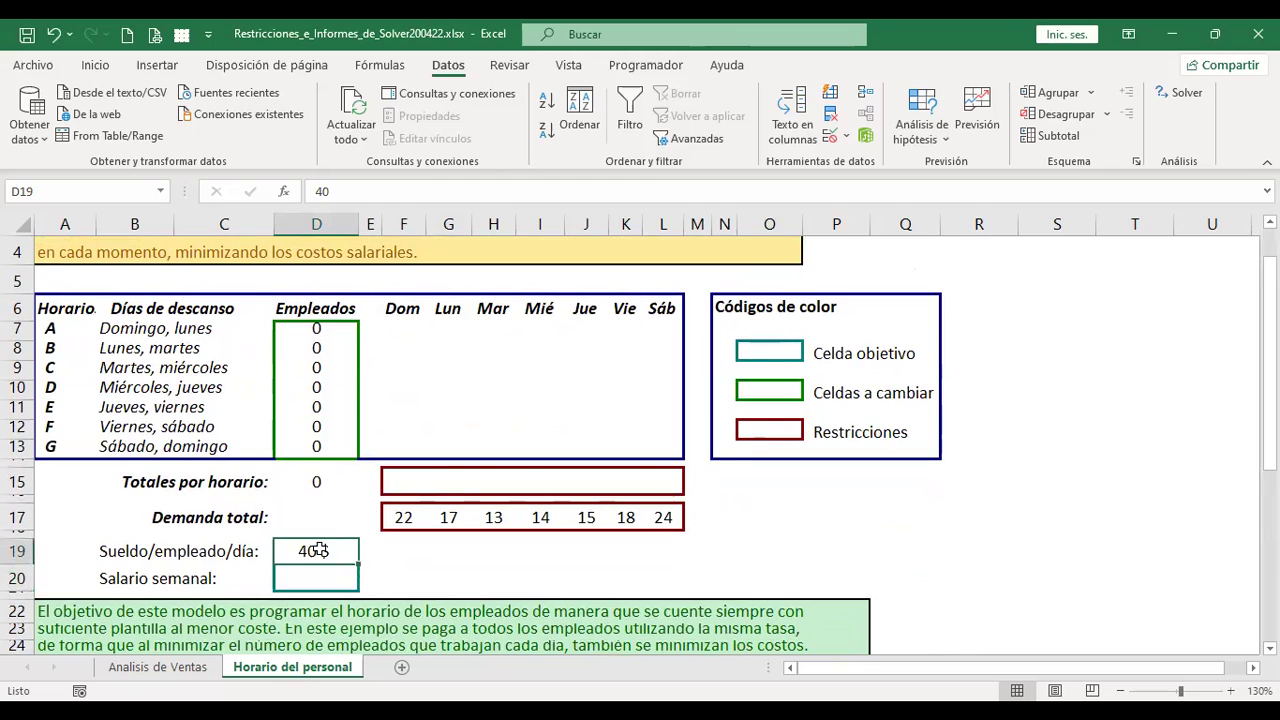
pyautogui.click(319, 483)
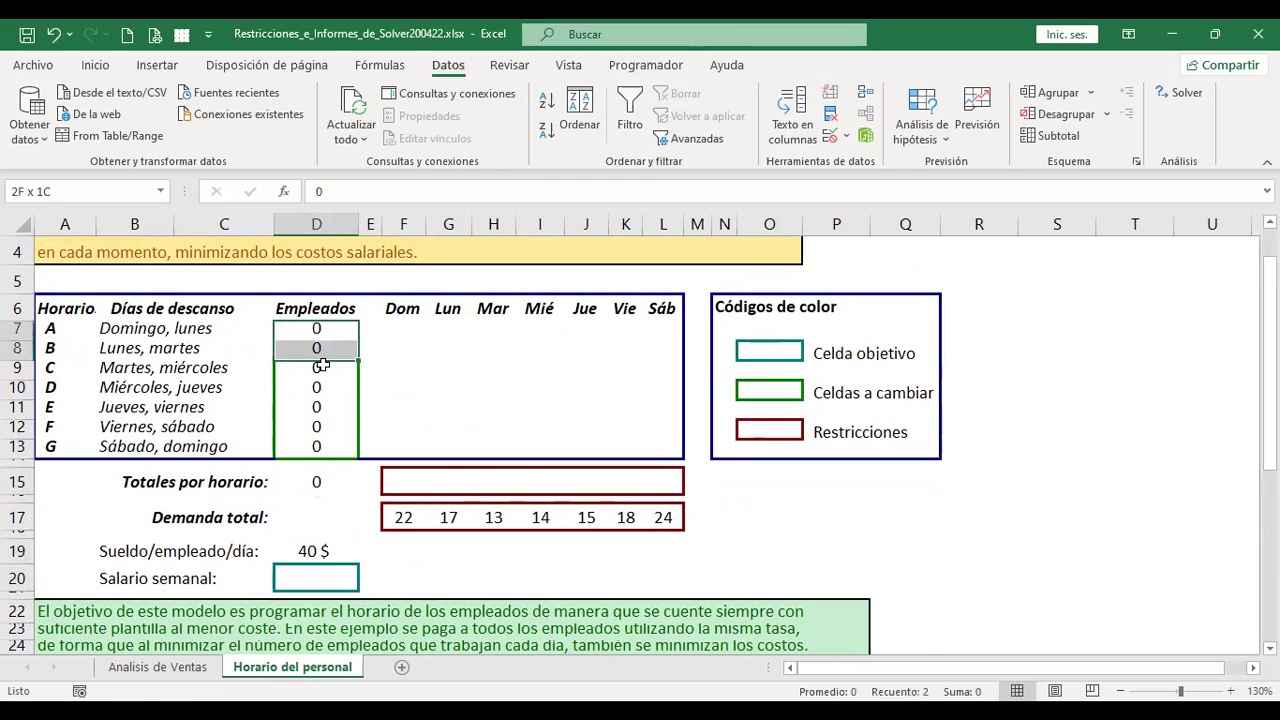
pyautogui.moveTo(328, 328); pyautogui.dragTo(320, 446)
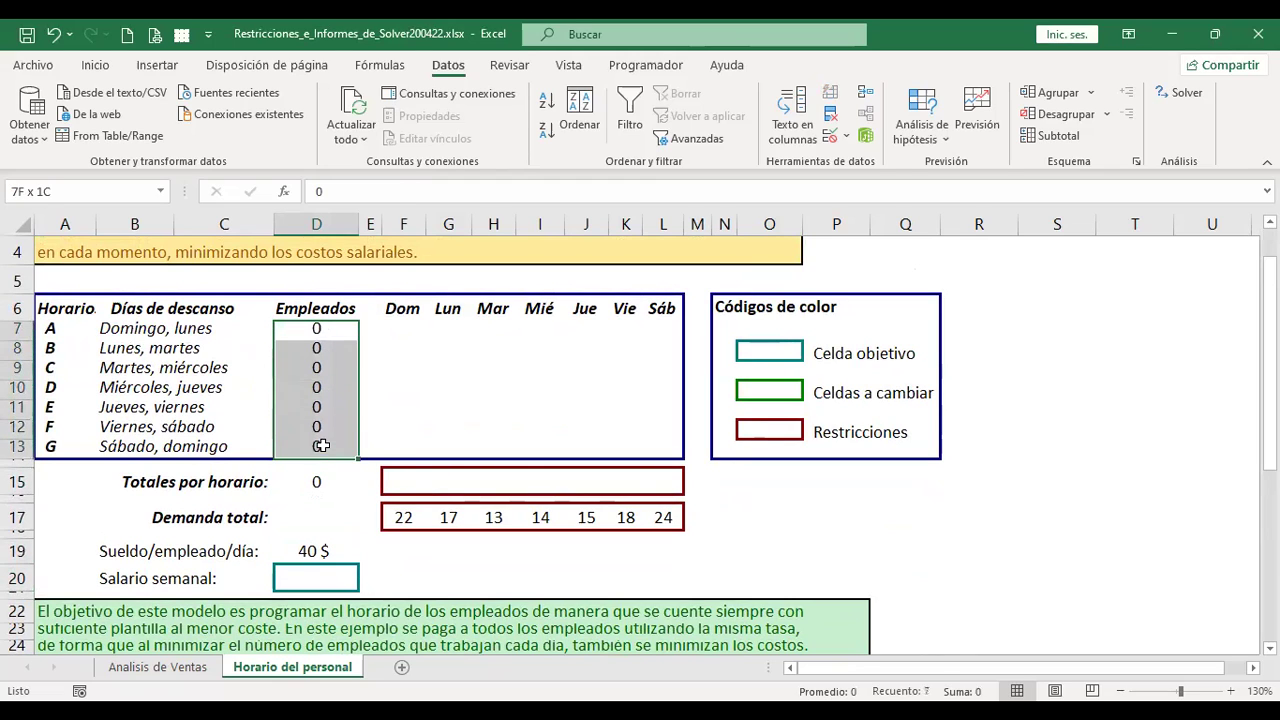
pyautogui.click(319, 582)
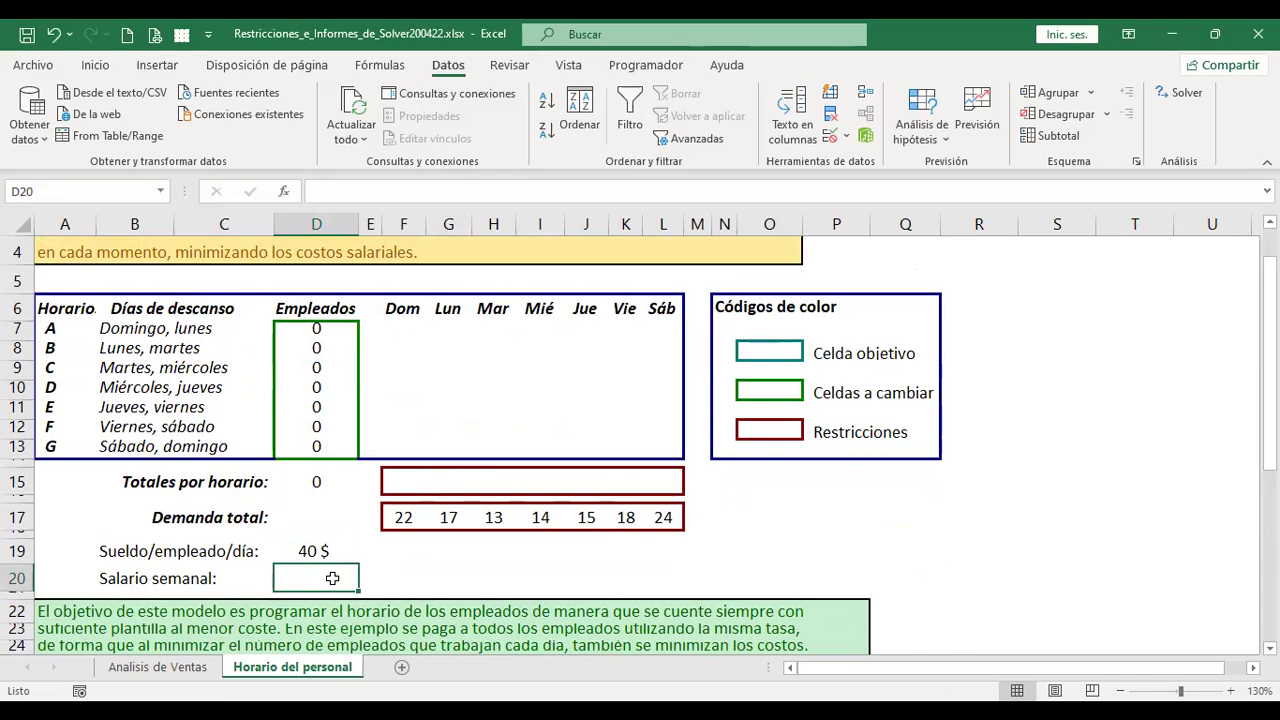
pyautogui.scroll(1, 291, 389)
pyautogui.scroll(-1, 321, 438)
pyautogui.scroll(-1, 336, 435)
pyautogui.click(401, 396)
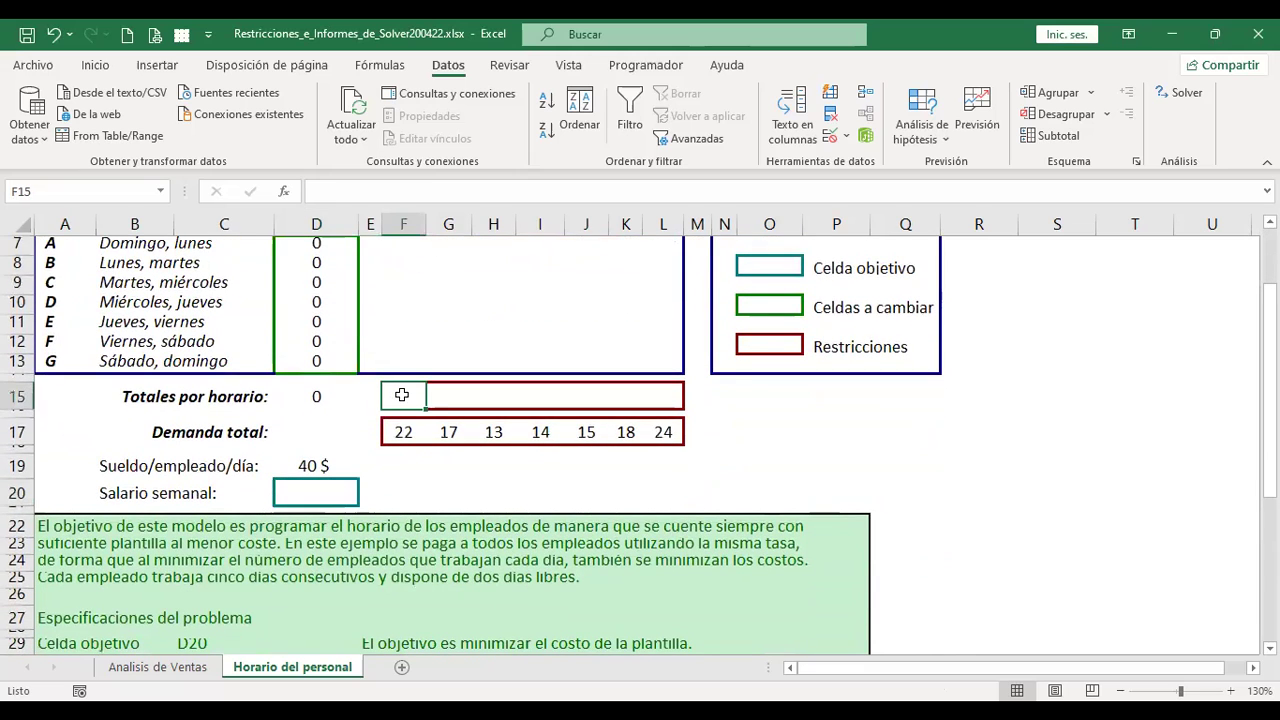
pyautogui.scroll(1, 473, 505)
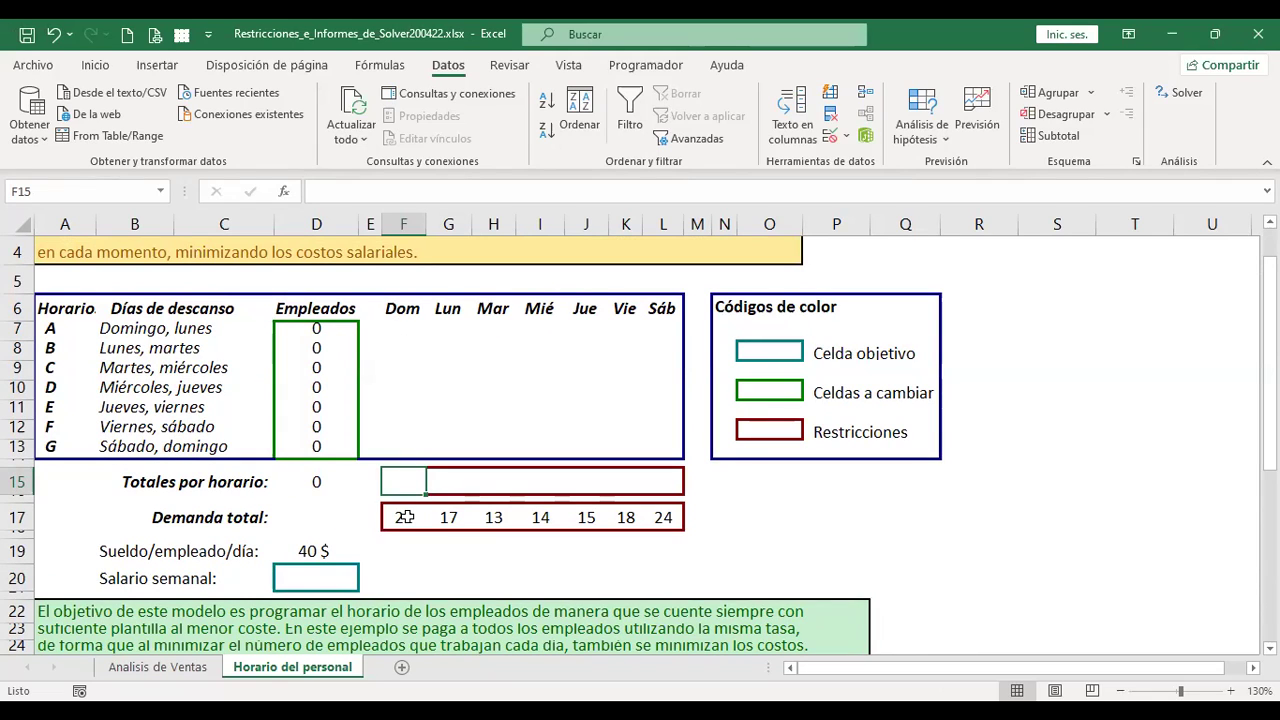
pyautogui.click(405, 516)
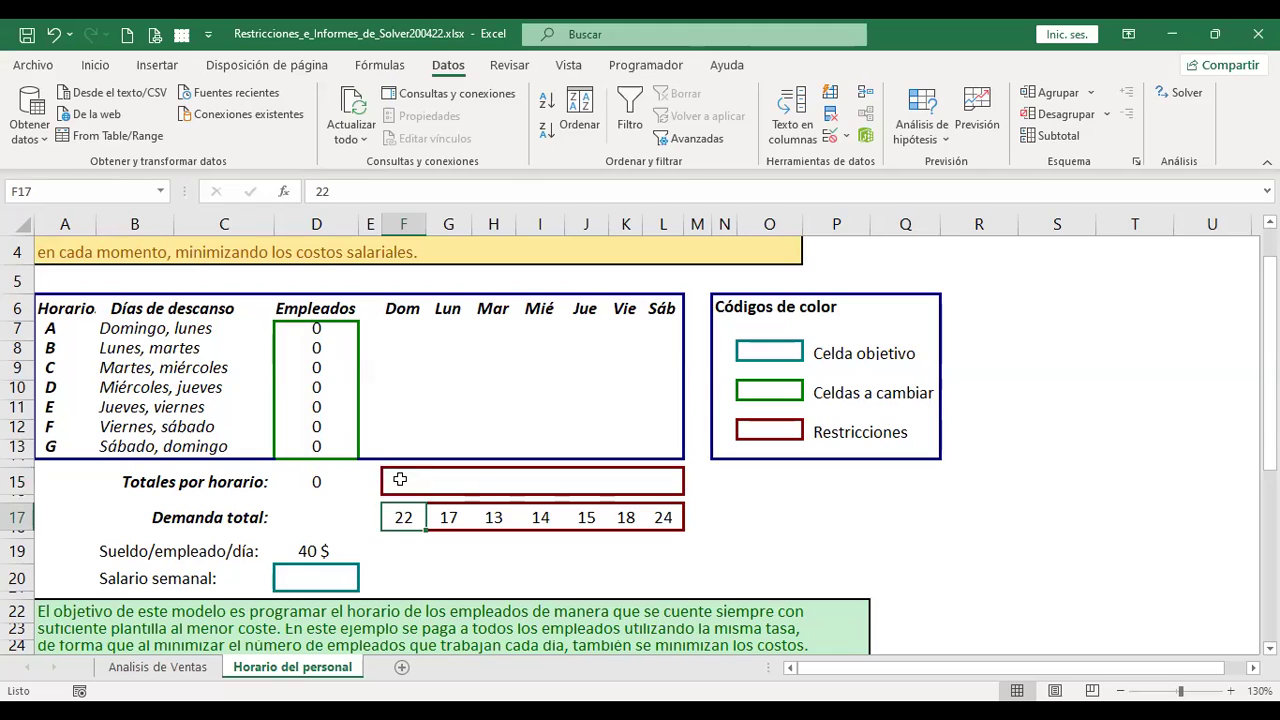
pyautogui.click(399, 480)
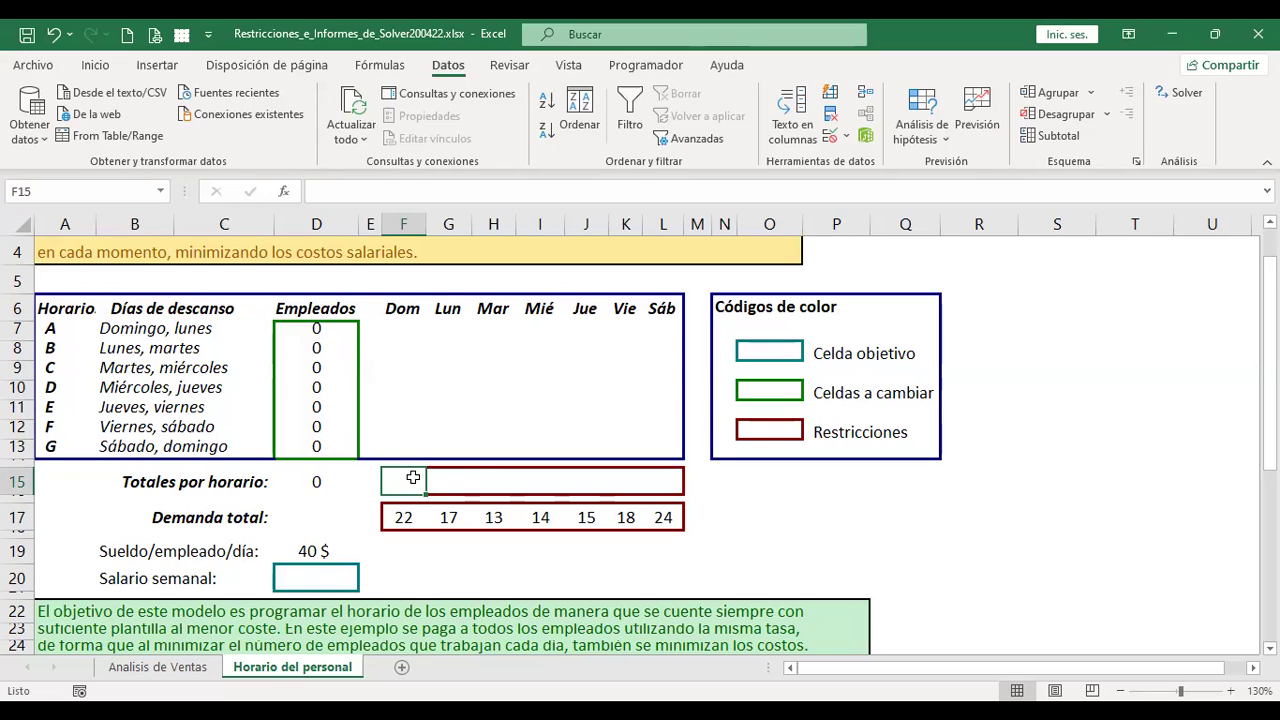
pyautogui.click(321, 580)
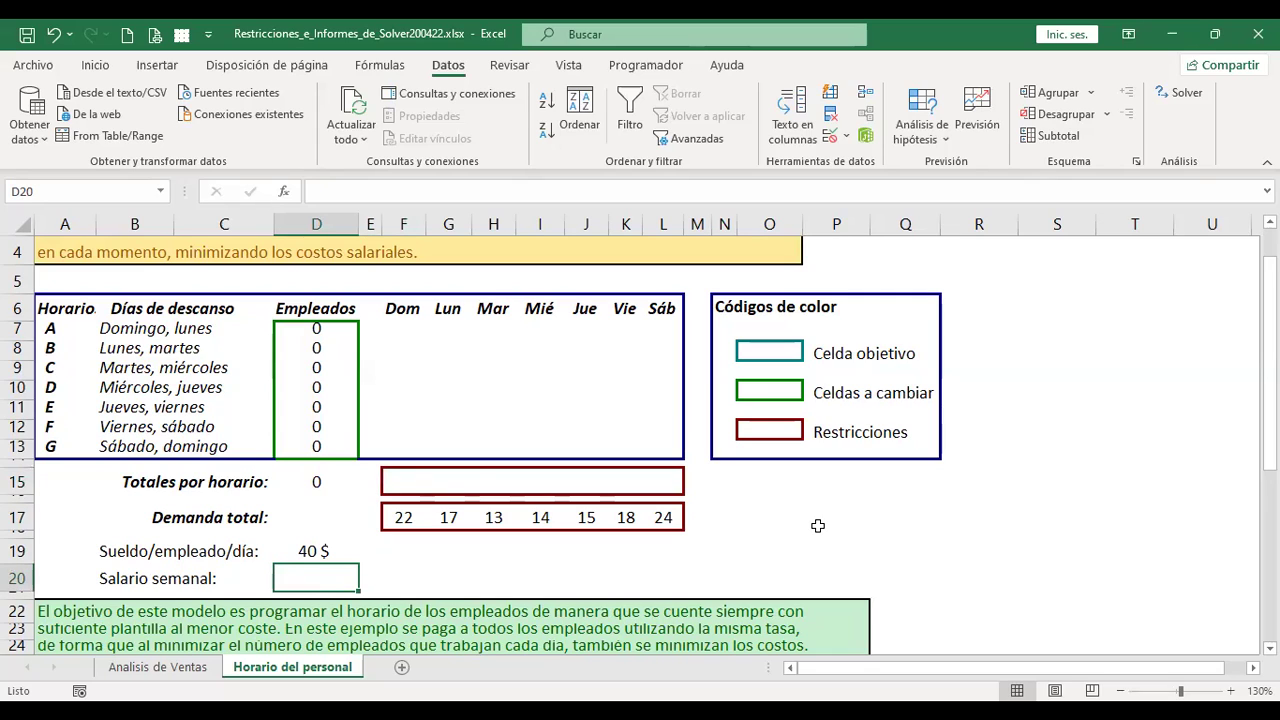
# Enter the weekly salary formula =+D19*D15 in D20, then check D19
pyautogui.write('+')
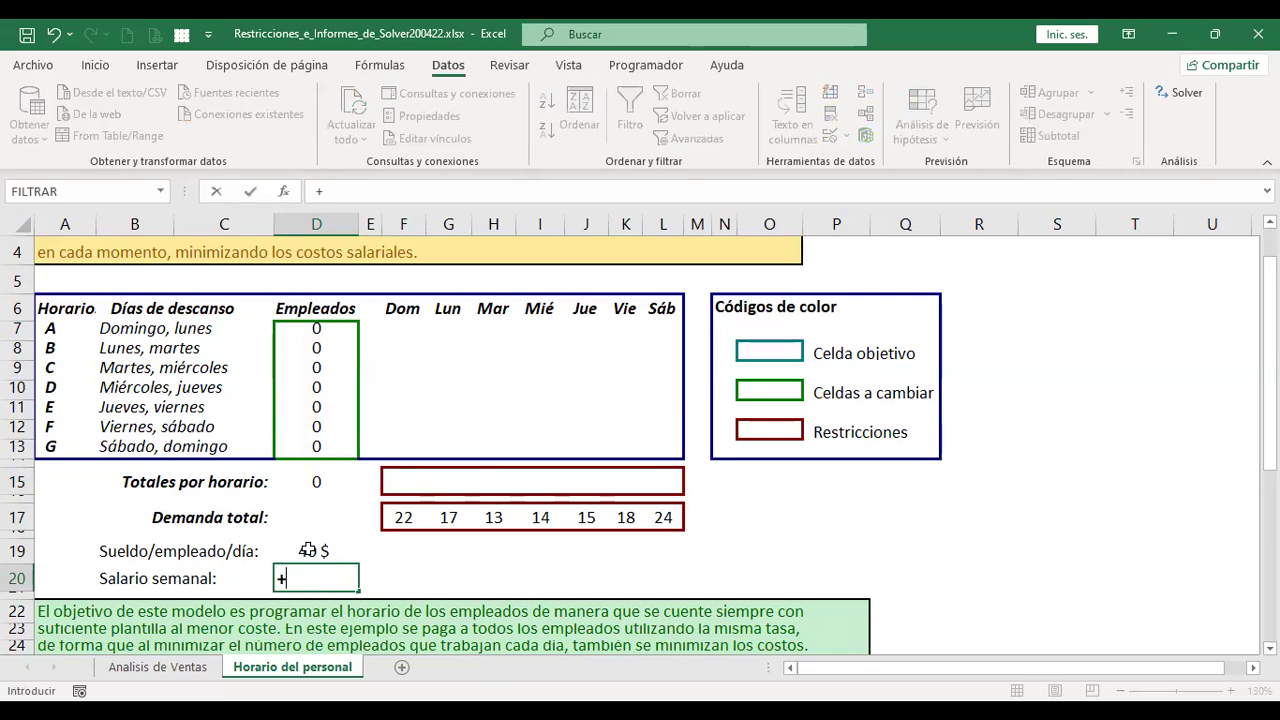
pyautogui.click(312, 548)
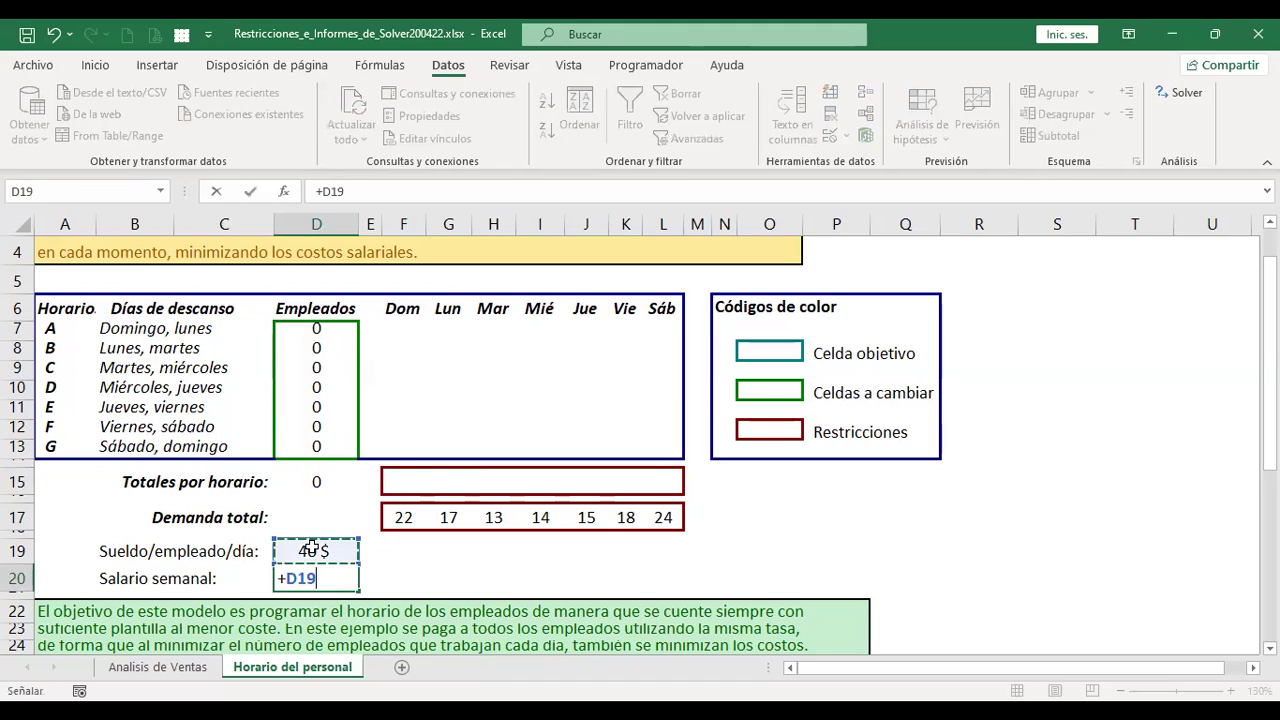
pyautogui.write('*')
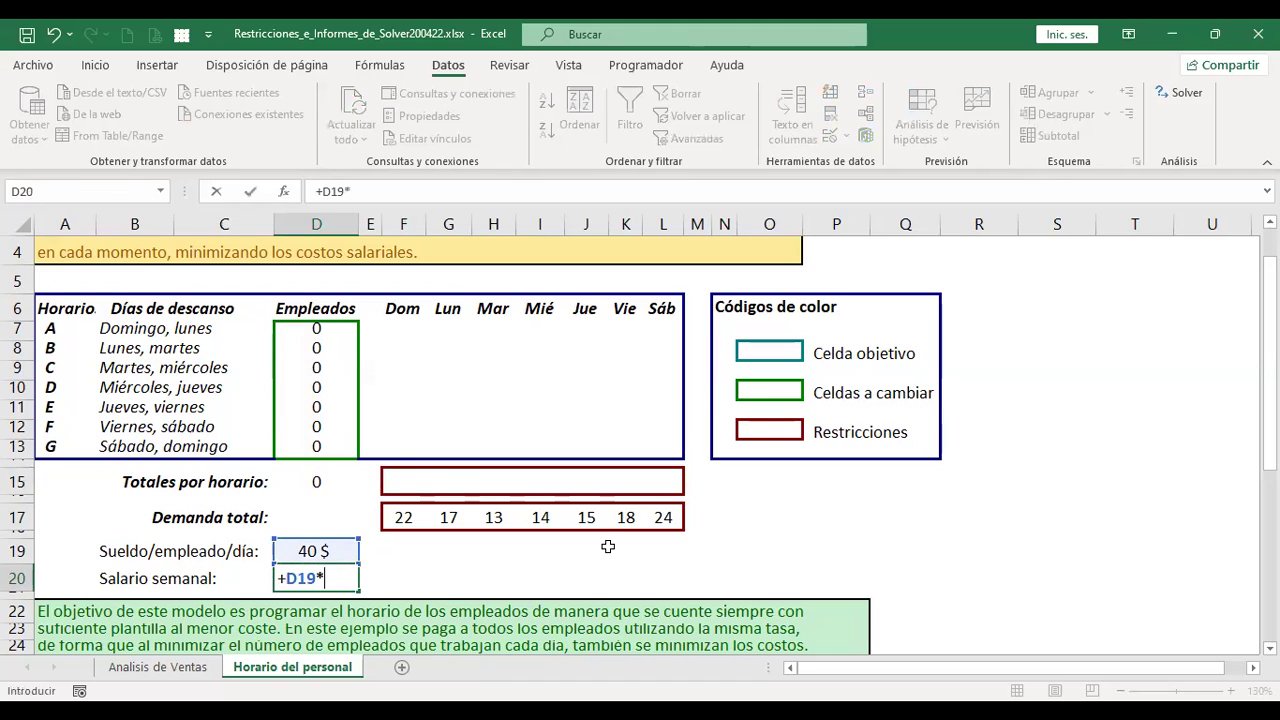
pyautogui.click(314, 480)
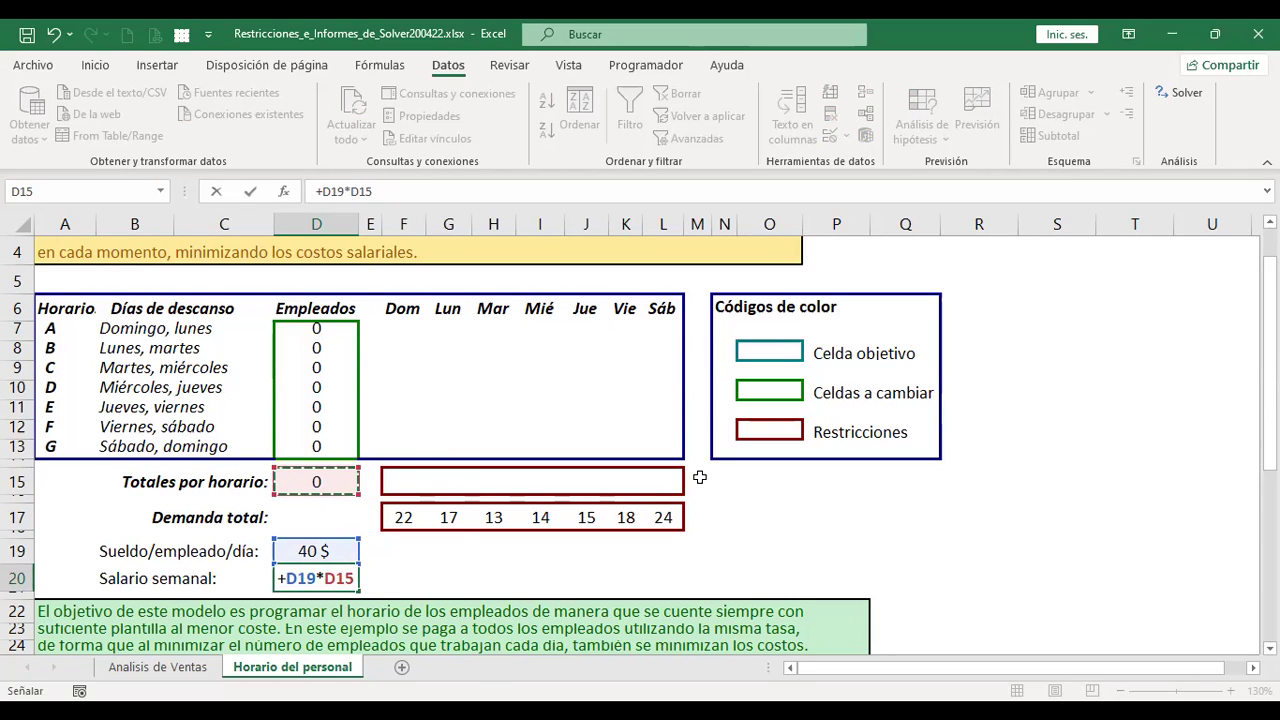
pyautogui.press('Return')
pyautogui.press('Up')
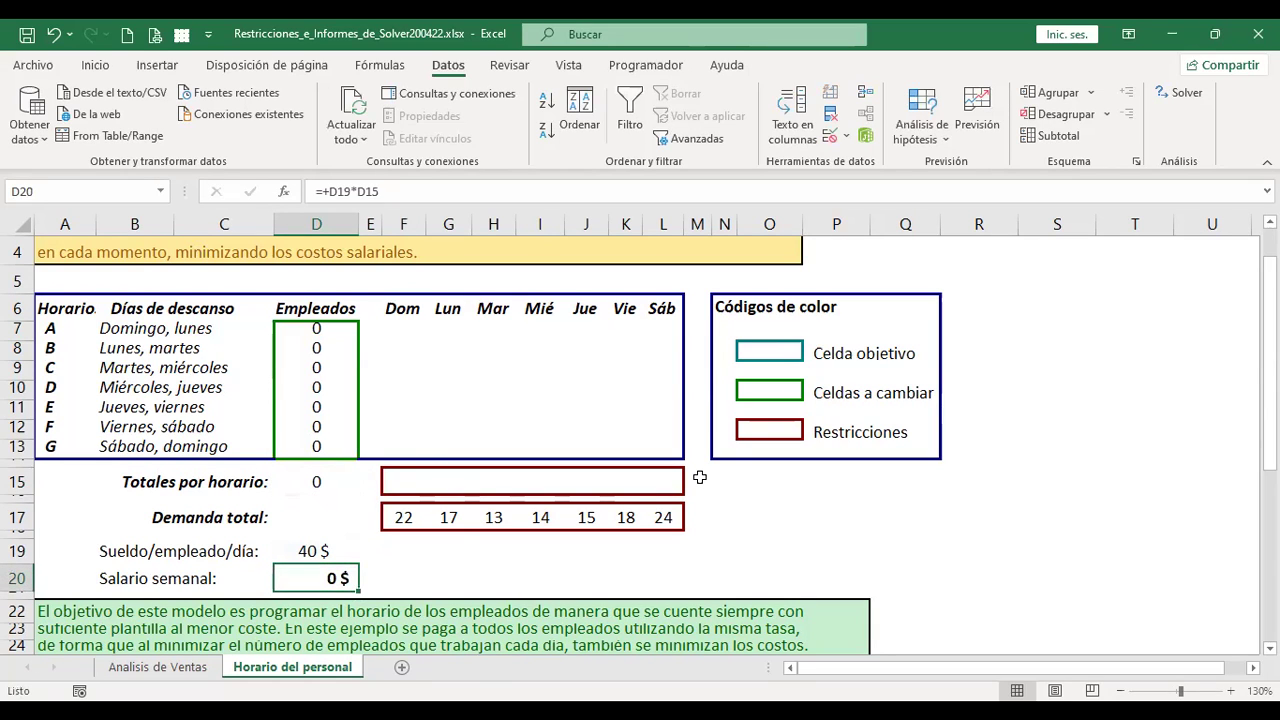
pyautogui.press('Up')
pyautogui.press('Up')
pyautogui.press('Up')
pyautogui.press('Up')
pyautogui.press('Up')
pyautogui.press('Up')
pyautogui.press('Up')
pyautogui.press('Up')
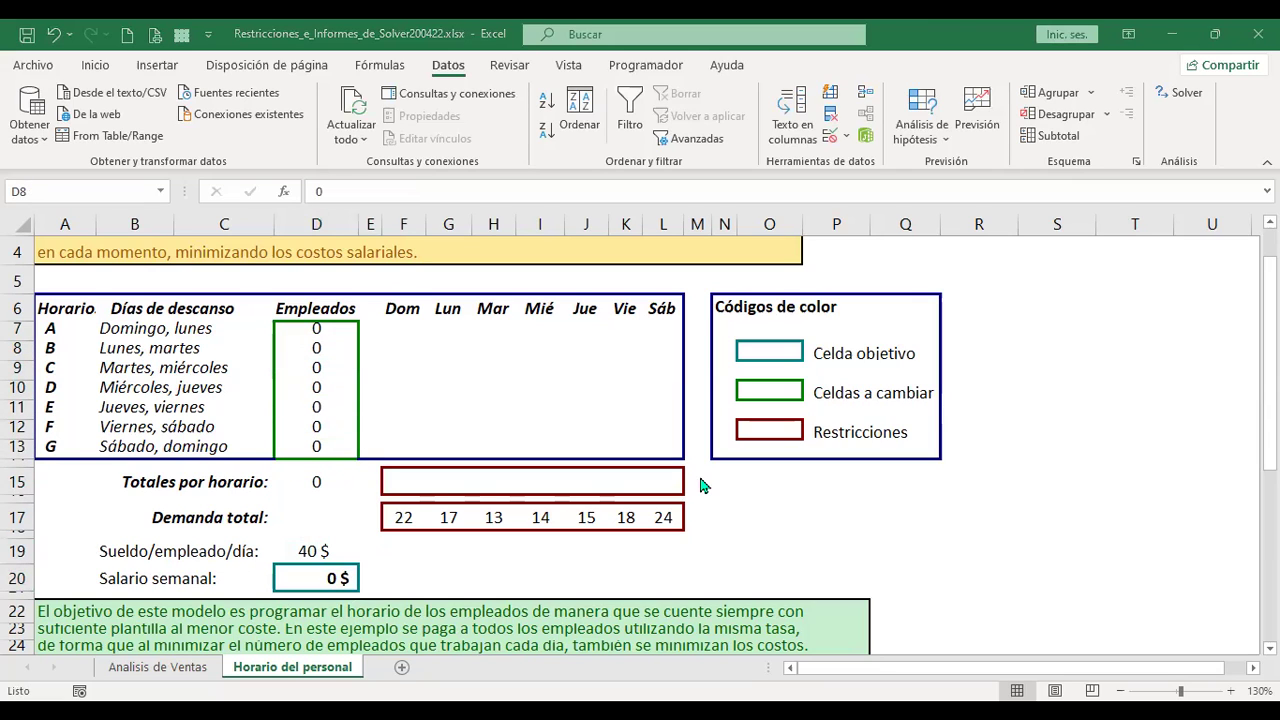
# Select the employee cells D7:D13 and check them against the Celdas a cambiar legend
pyautogui.moveTo(316, 325); pyautogui.dragTo(320, 445)
pyautogui.click(860, 393)
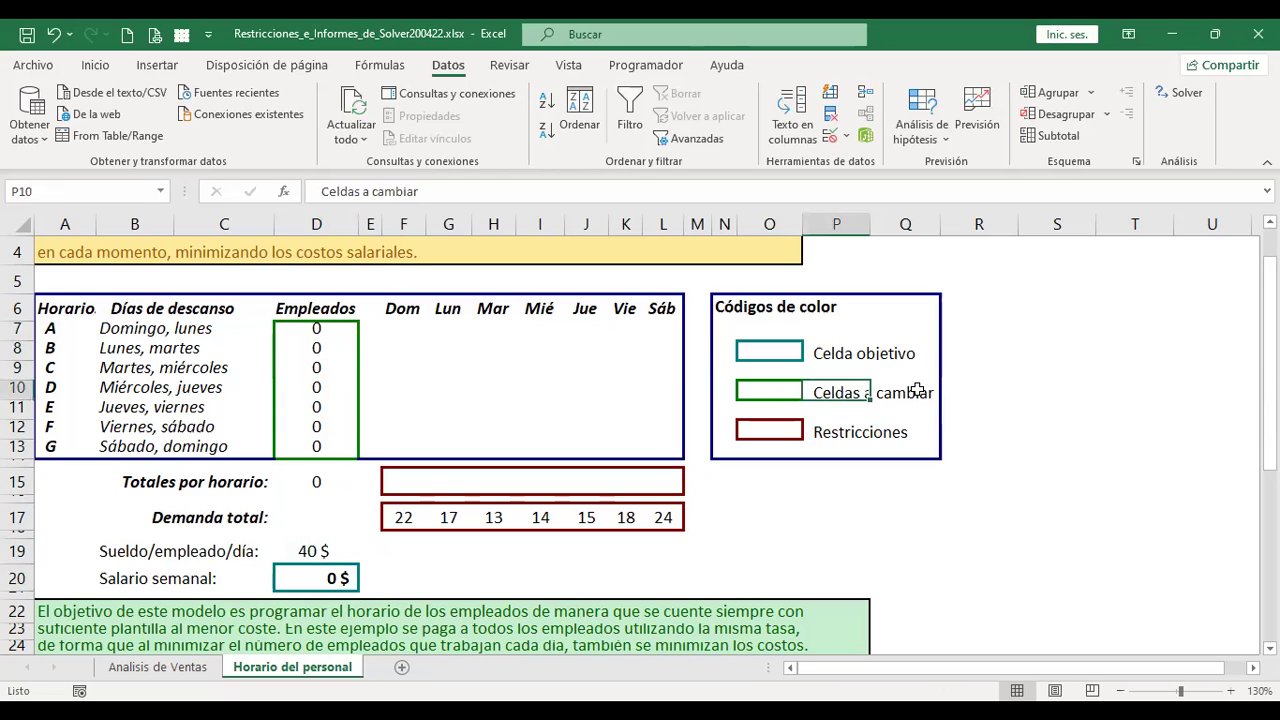
pyautogui.click(304, 330)
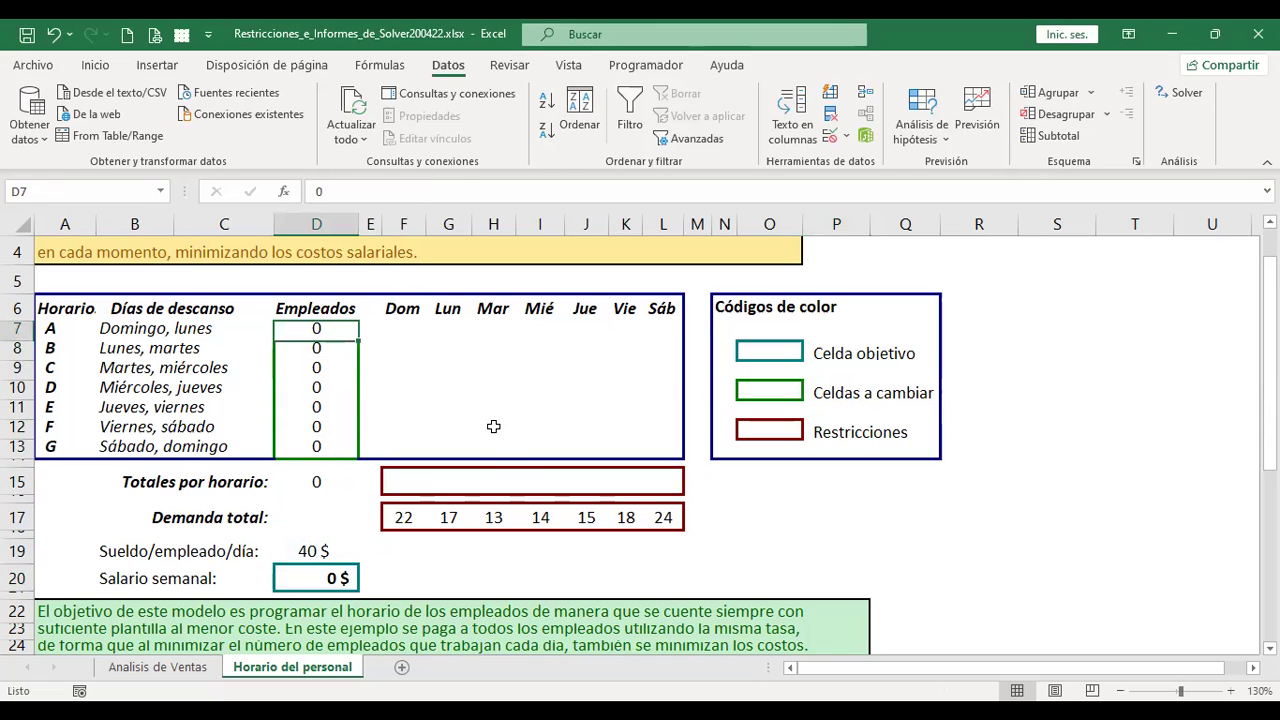
pyautogui.scroll(-1, 490, 428)
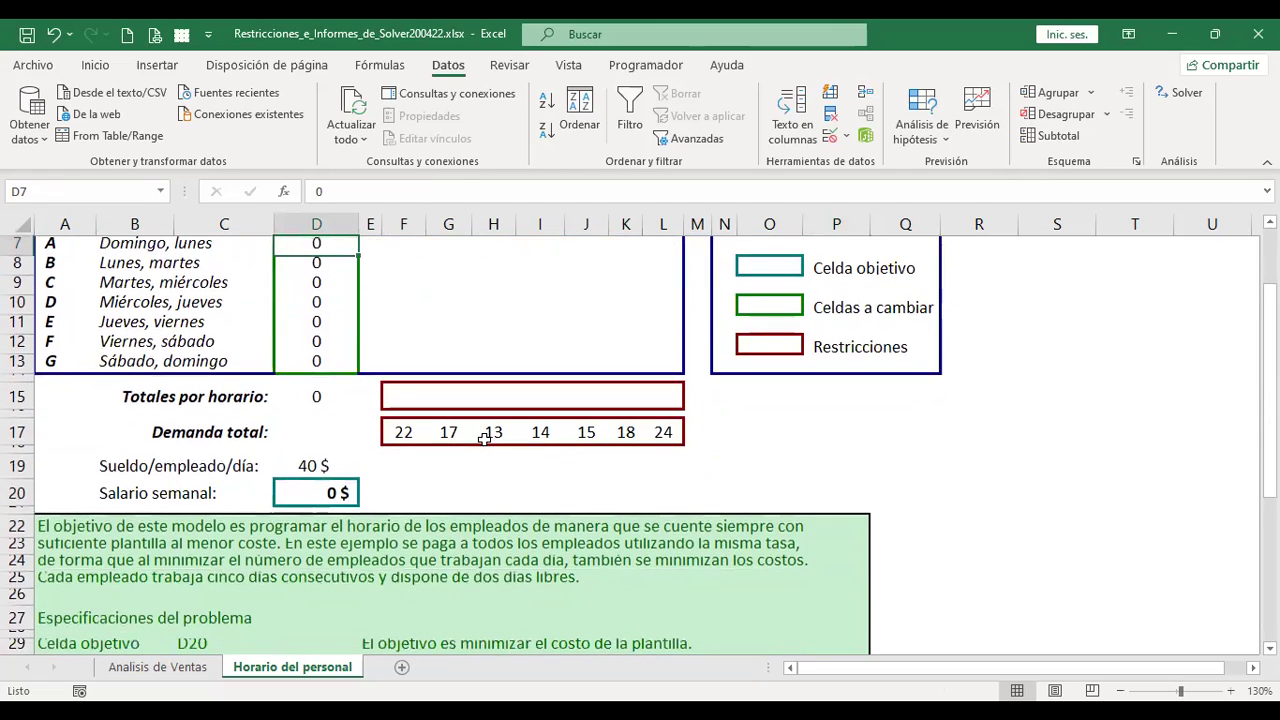
# Open D20's salary formula for editing and confirm it unchanged
pyautogui.click(310, 491)
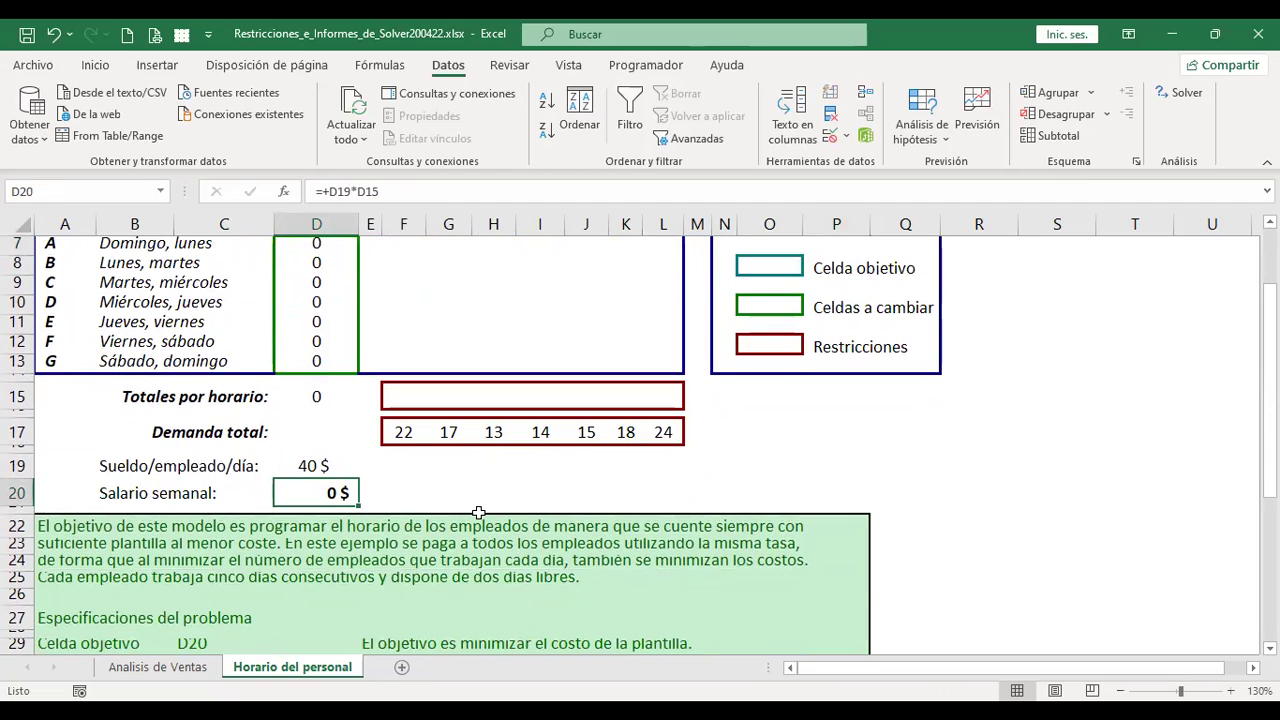
pyautogui.press('F2')
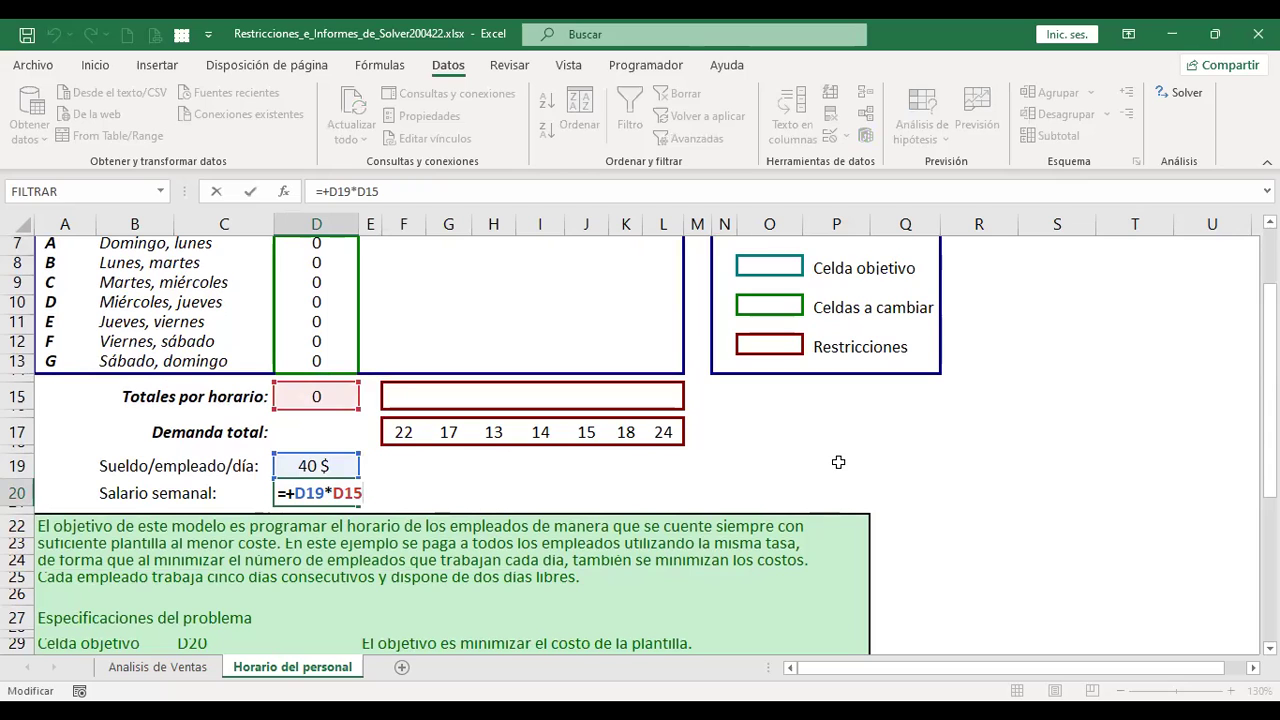
pyautogui.press('Return')
pyautogui.scroll(2, 351, 600)
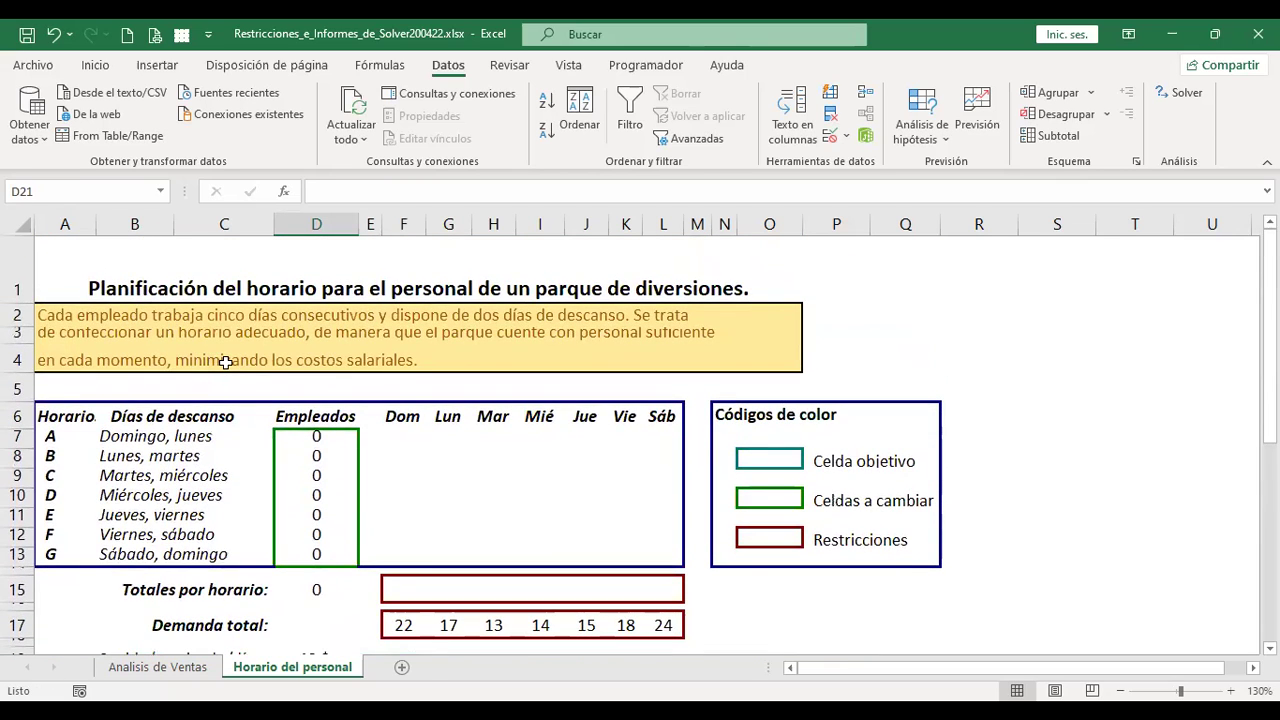
pyautogui.scroll(-4, 290, 412)
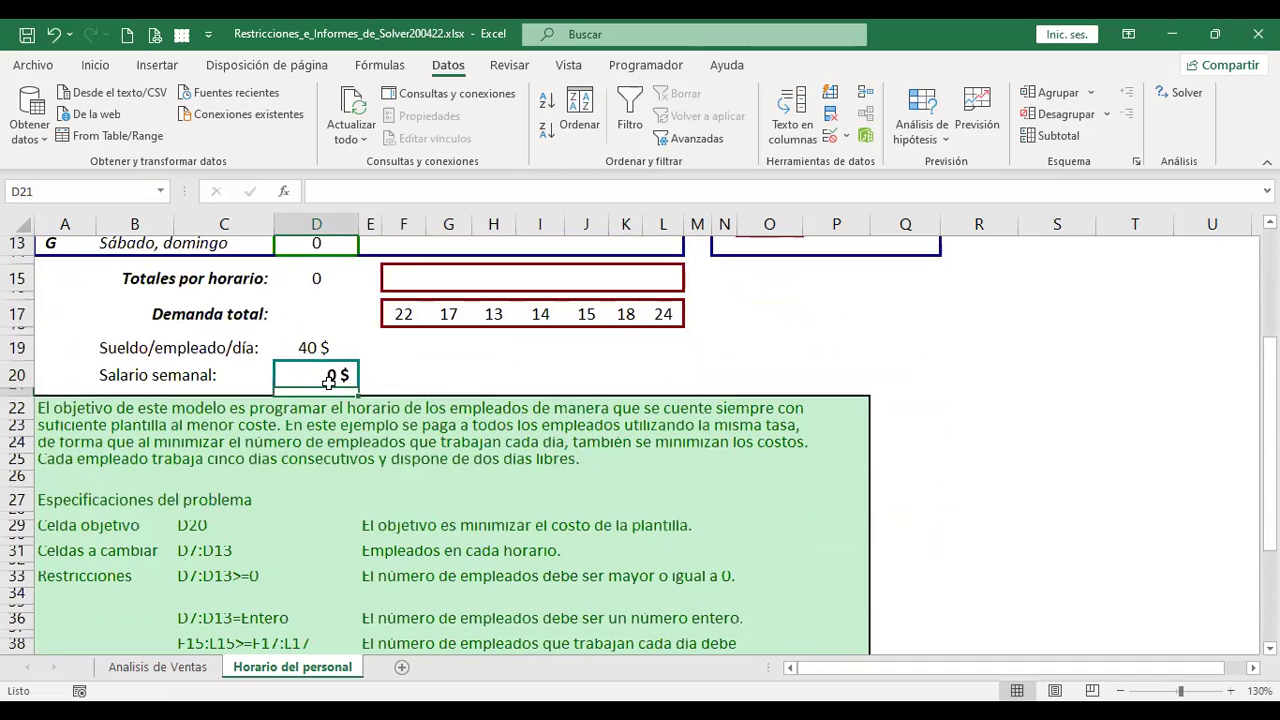
pyautogui.scroll(2, 424, 410)
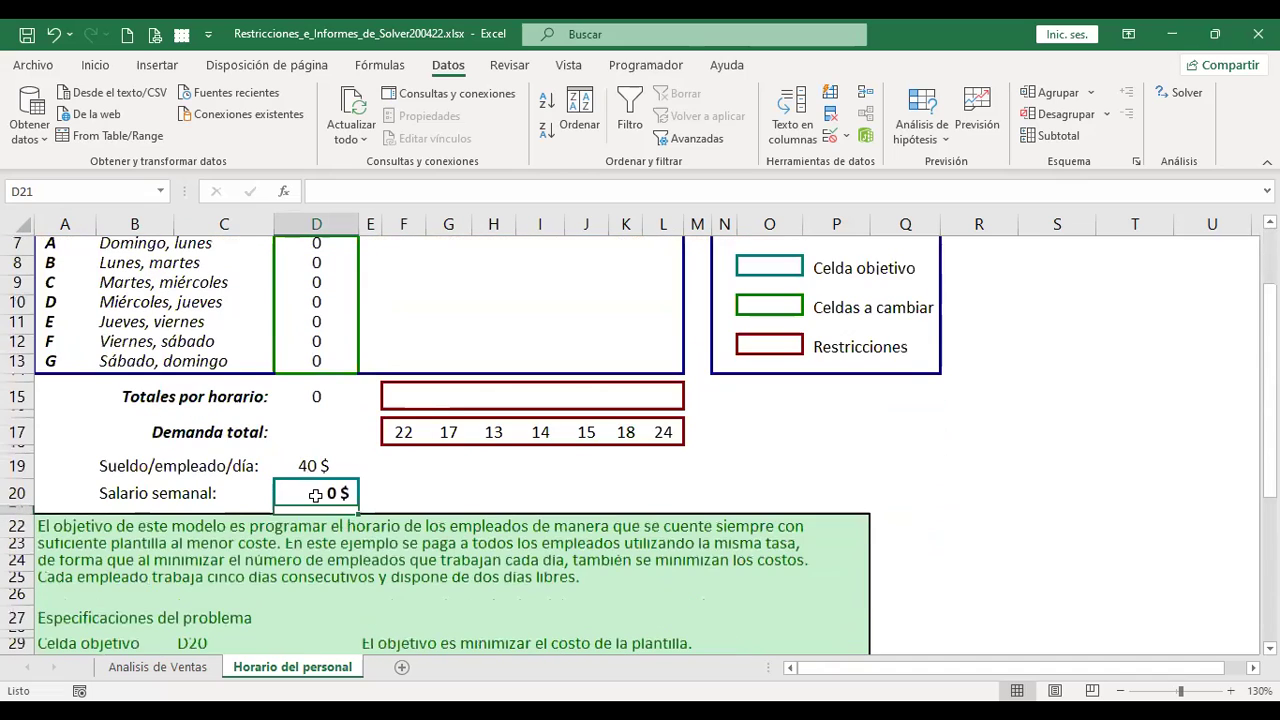
pyautogui.press('BackSpace')
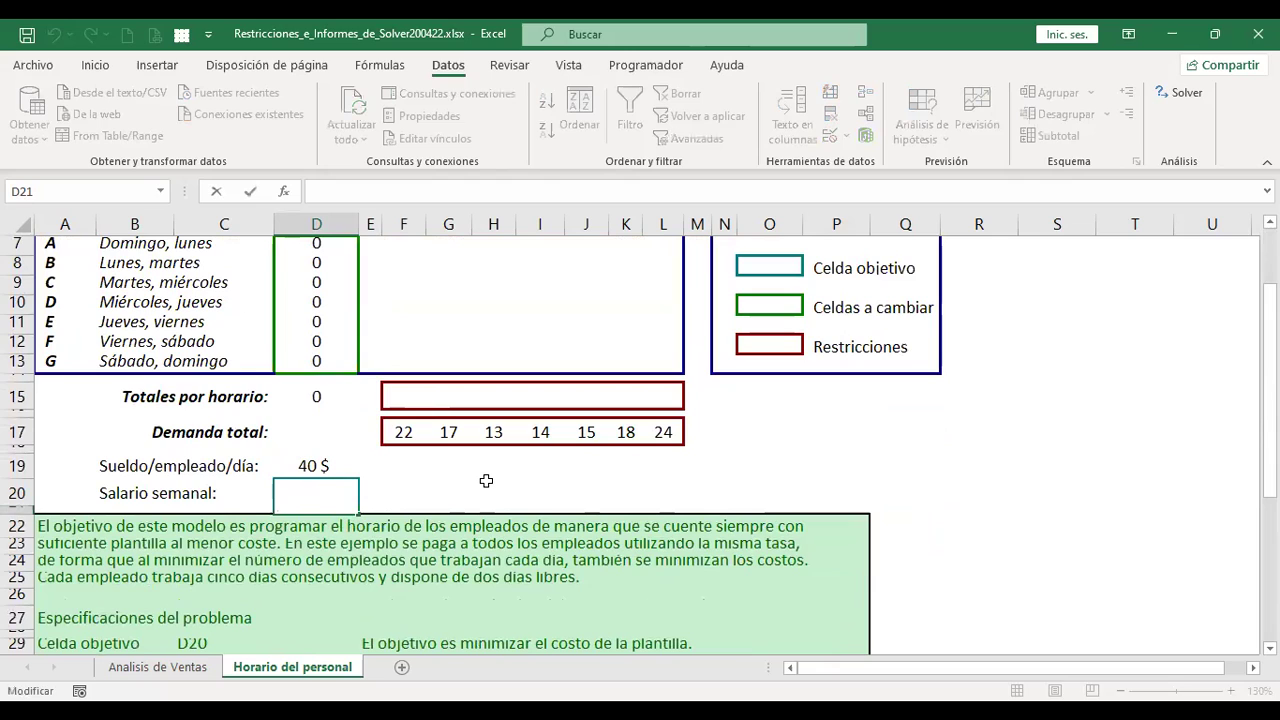
pyautogui.press('Return')
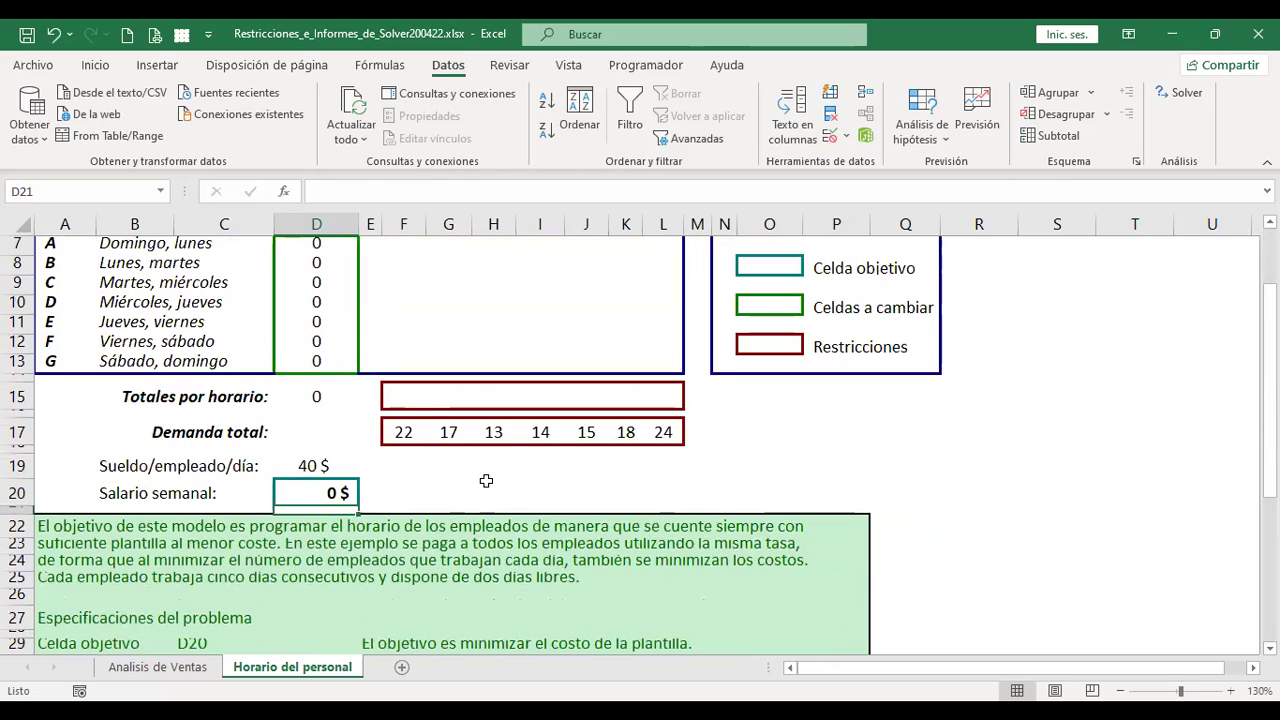
# Append *7 to D20 so the formula reads =+D19*D15*7
pyautogui.press('Up')
pyautogui.press('F2')
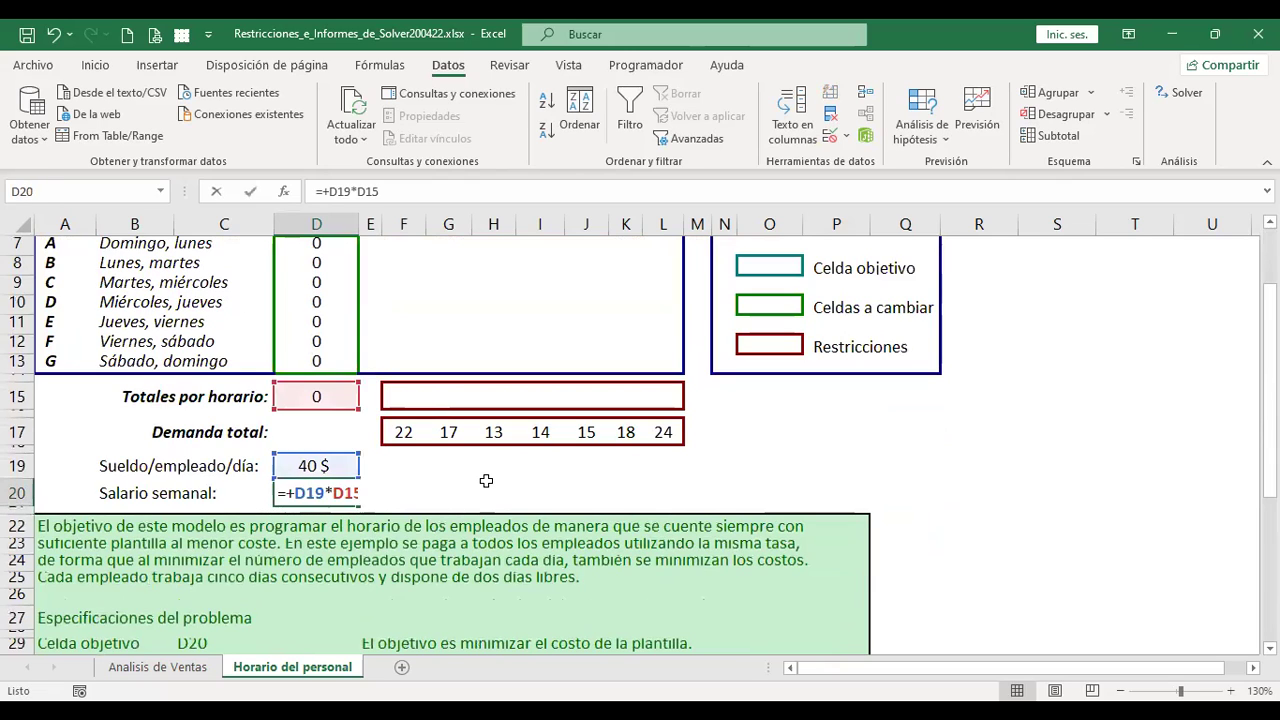
pyautogui.write('*7')
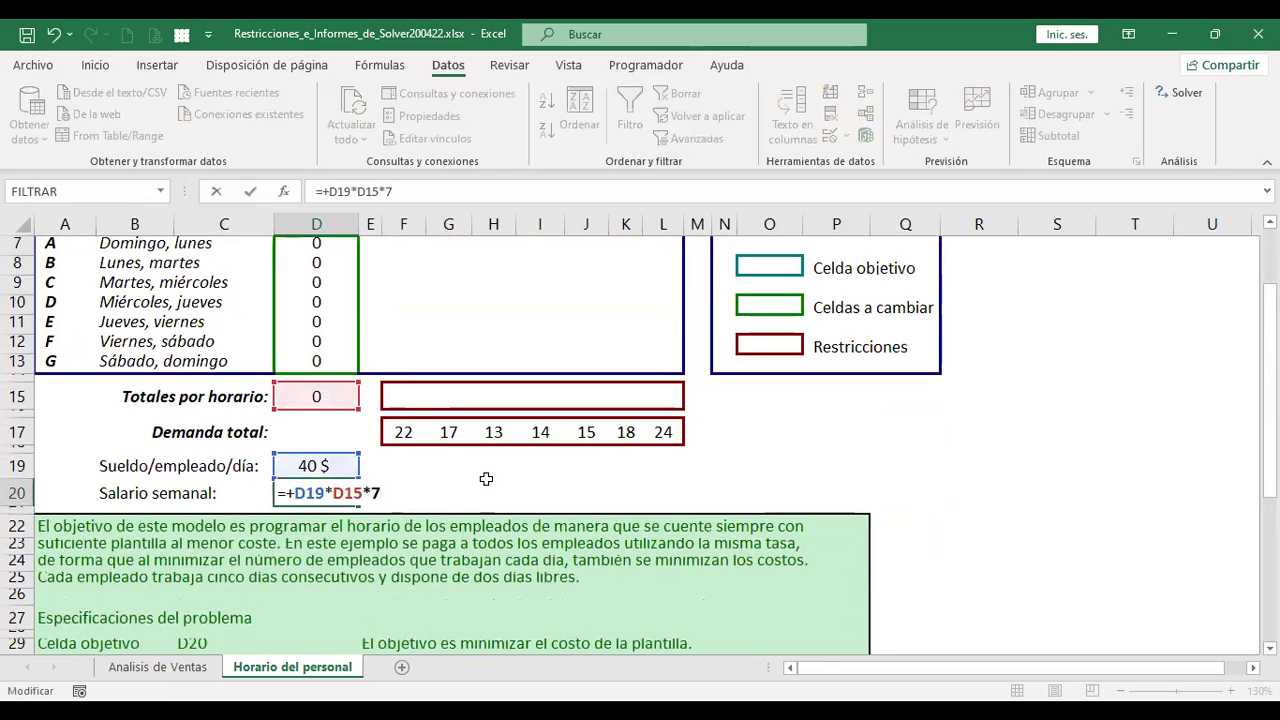
pyautogui.press('Return')
pyautogui.press('Up')
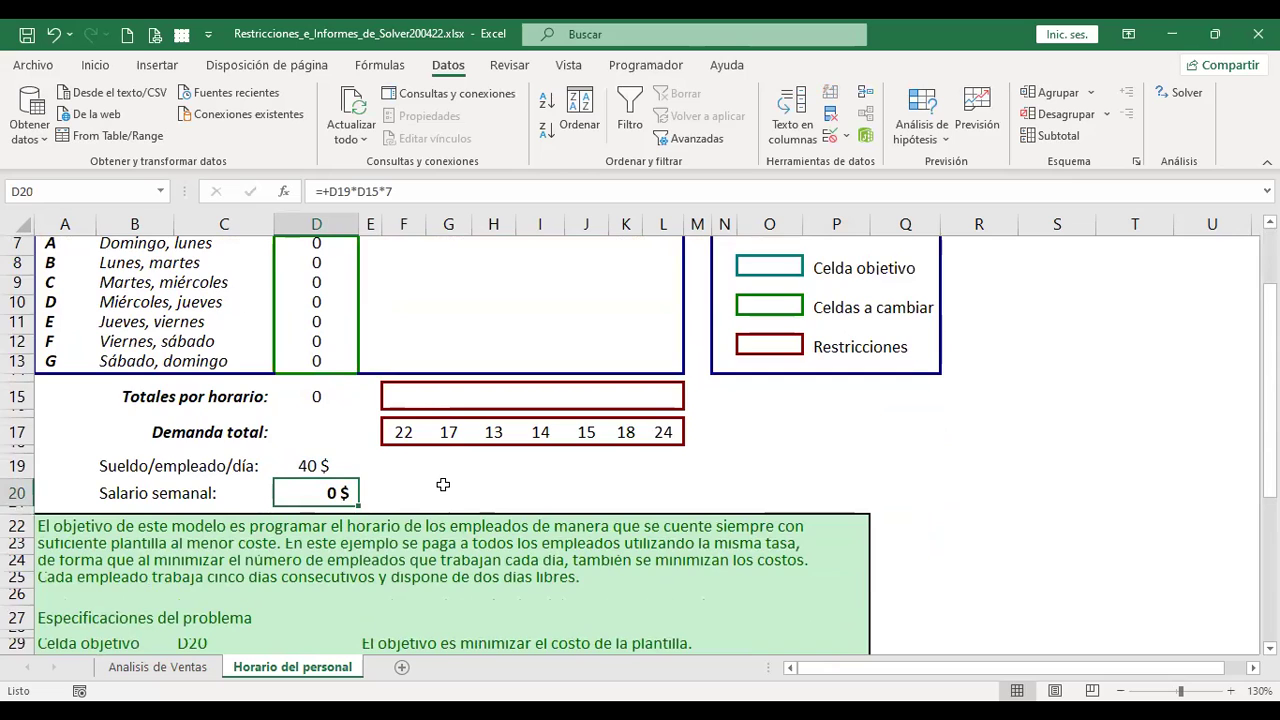
pyautogui.scroll(1, 443, 484)
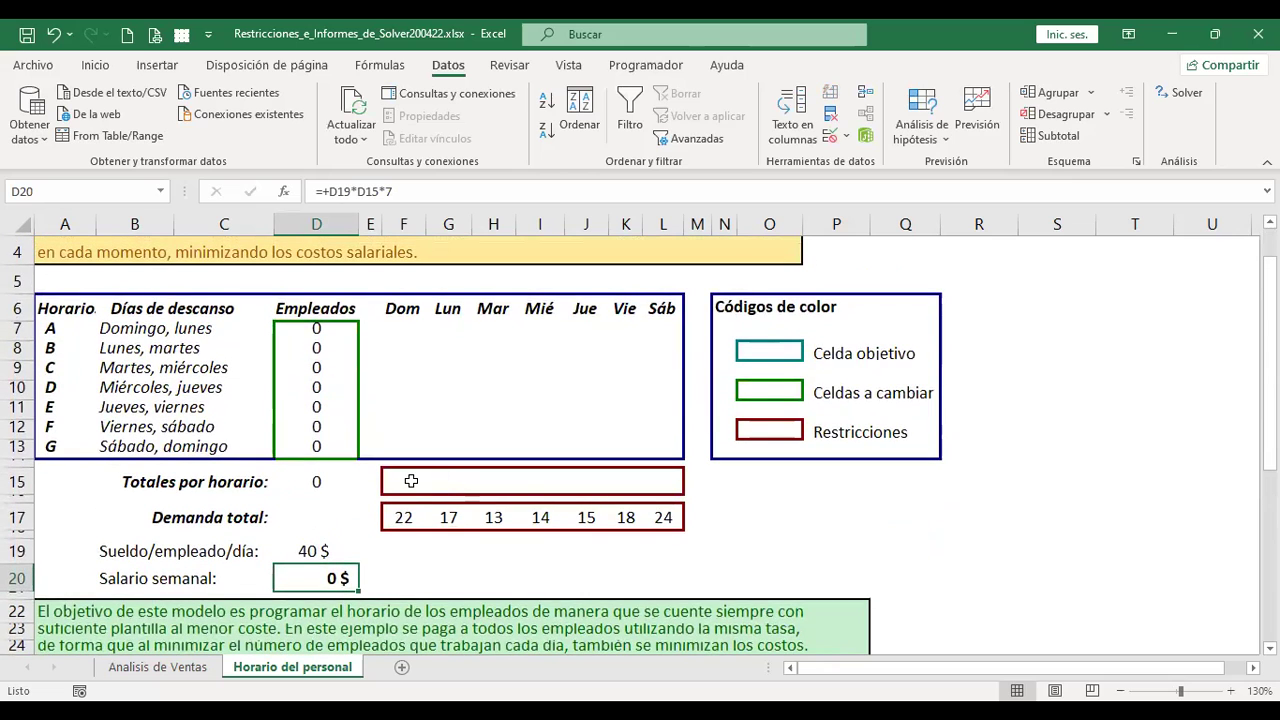
pyautogui.scroll(-2, 411, 481)
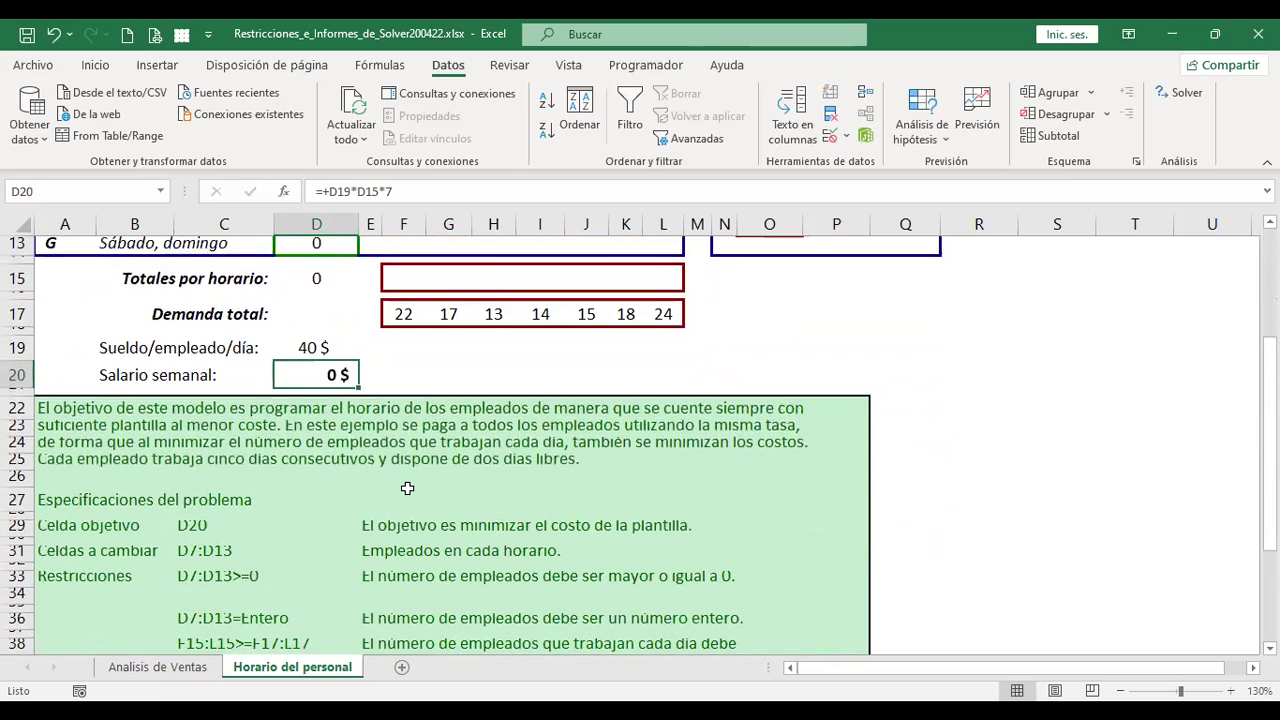
pyautogui.scroll(-1, 407, 484)
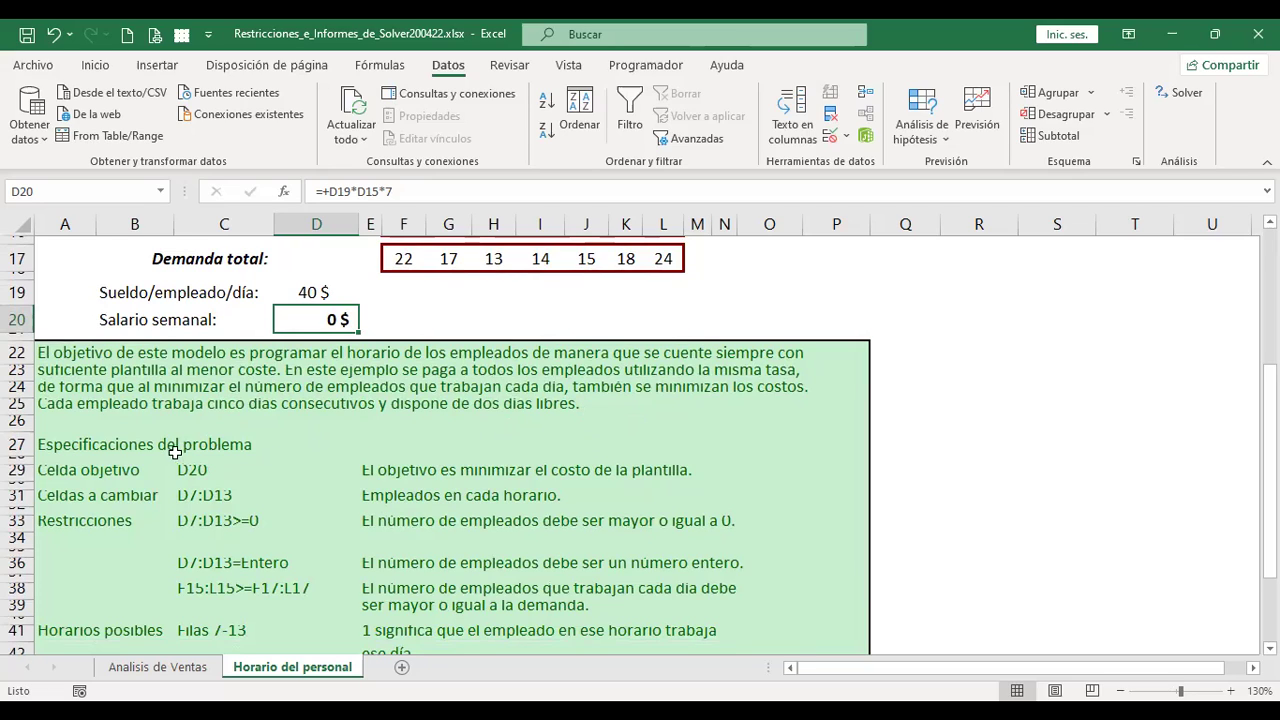
# Review the objective cell spec and D20 salary formula, then highlight changing cells D7:D13
pyautogui.click(97, 474)
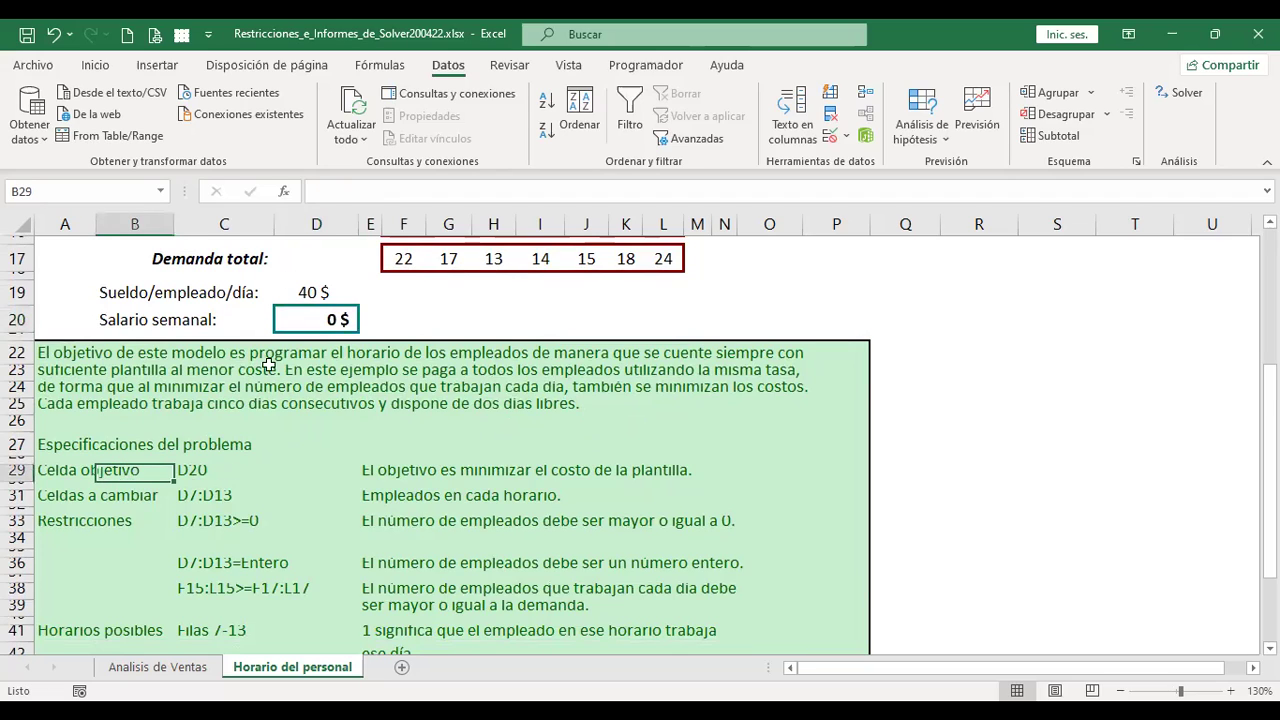
pyautogui.click(321, 320)
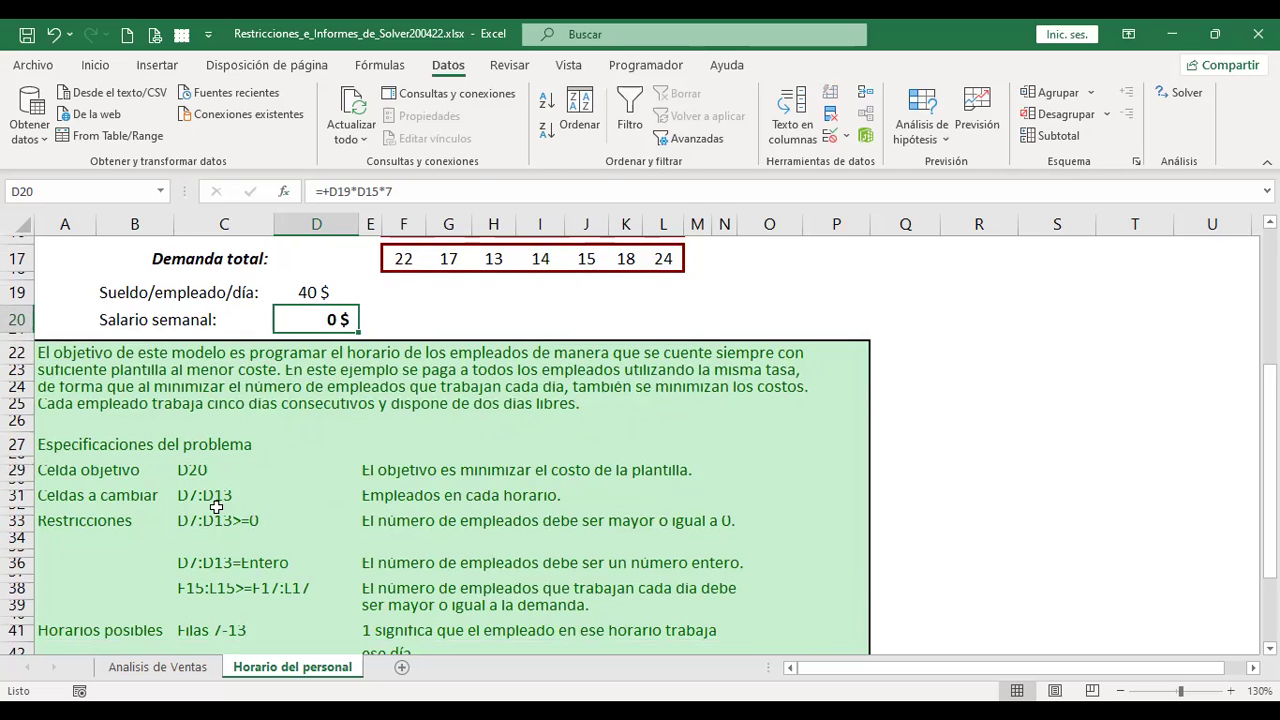
pyautogui.scroll(1, 278, 505)
pyautogui.scroll(1, 278, 505)
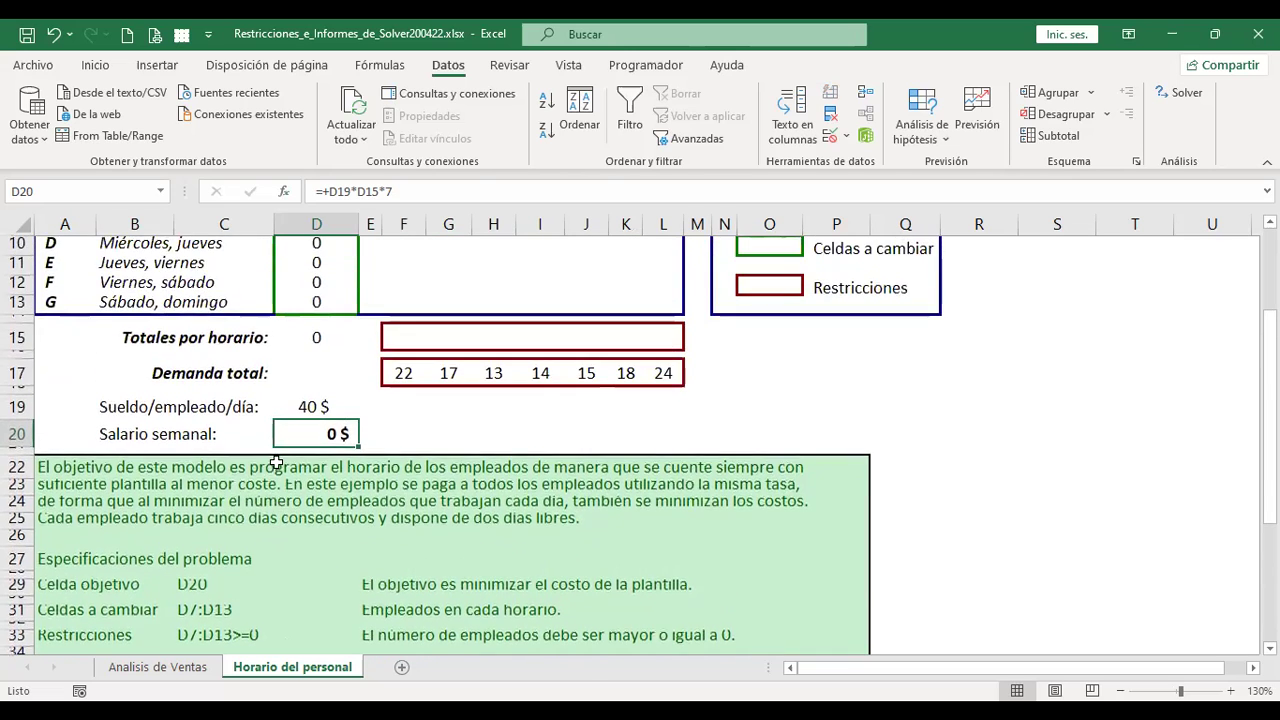
pyautogui.scroll(1, 290, 300)
pyautogui.scroll(1, 310, 320)
pyautogui.click(318, 335)
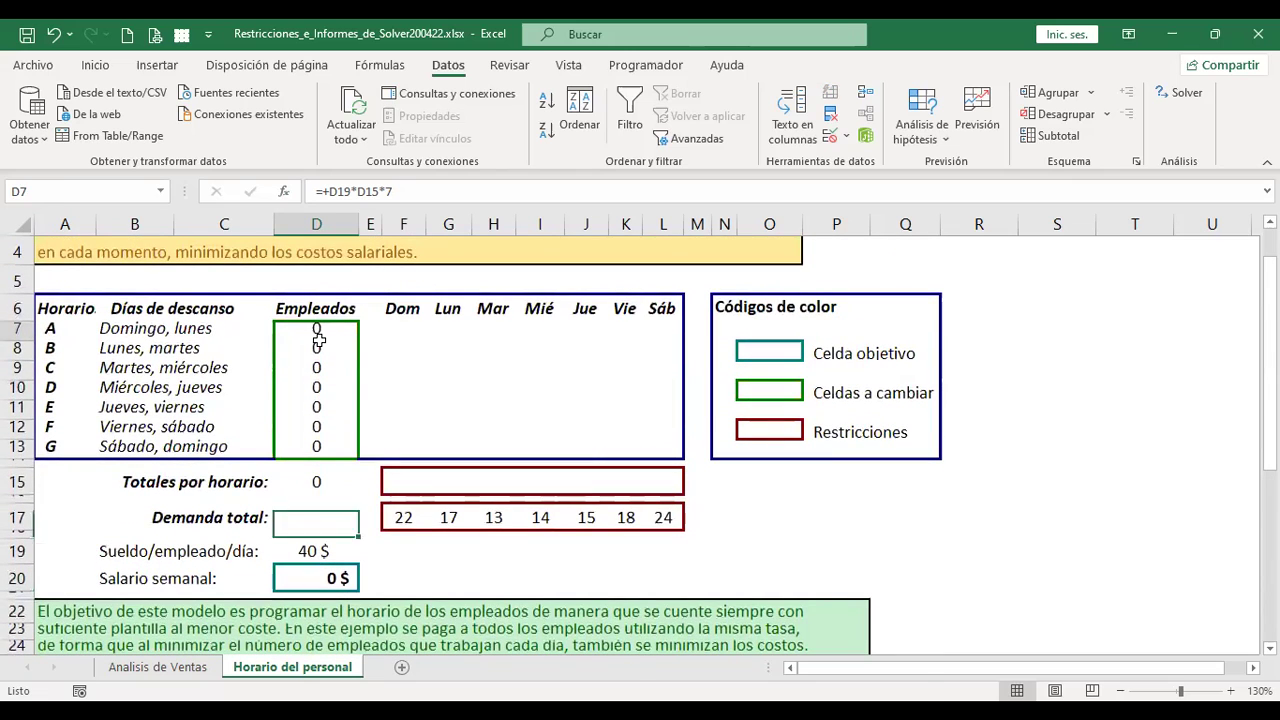
pyautogui.moveTo(318, 340); pyautogui.dragTo(351, 459)
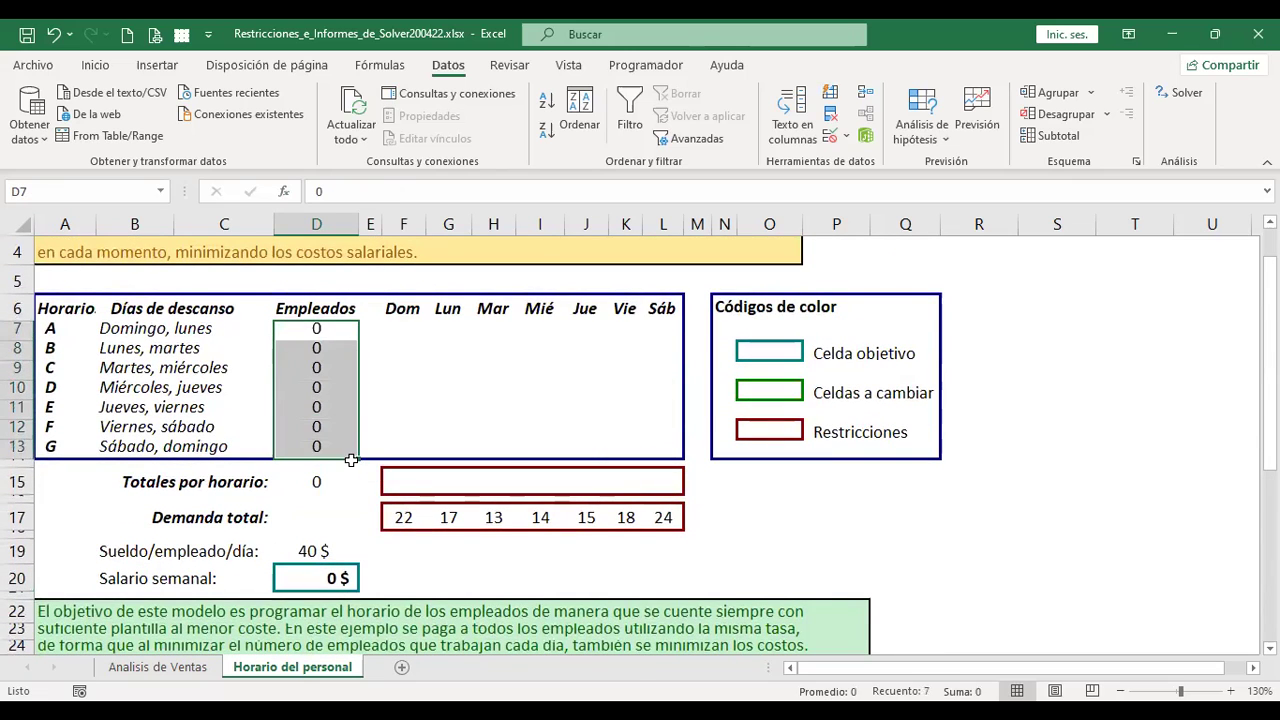
# Check the changing-cells description and the non-negativity constraint D7:D13>=0 against D7:D13
pyautogui.scroll(-4, 351, 459)
pyautogui.click(390, 498)
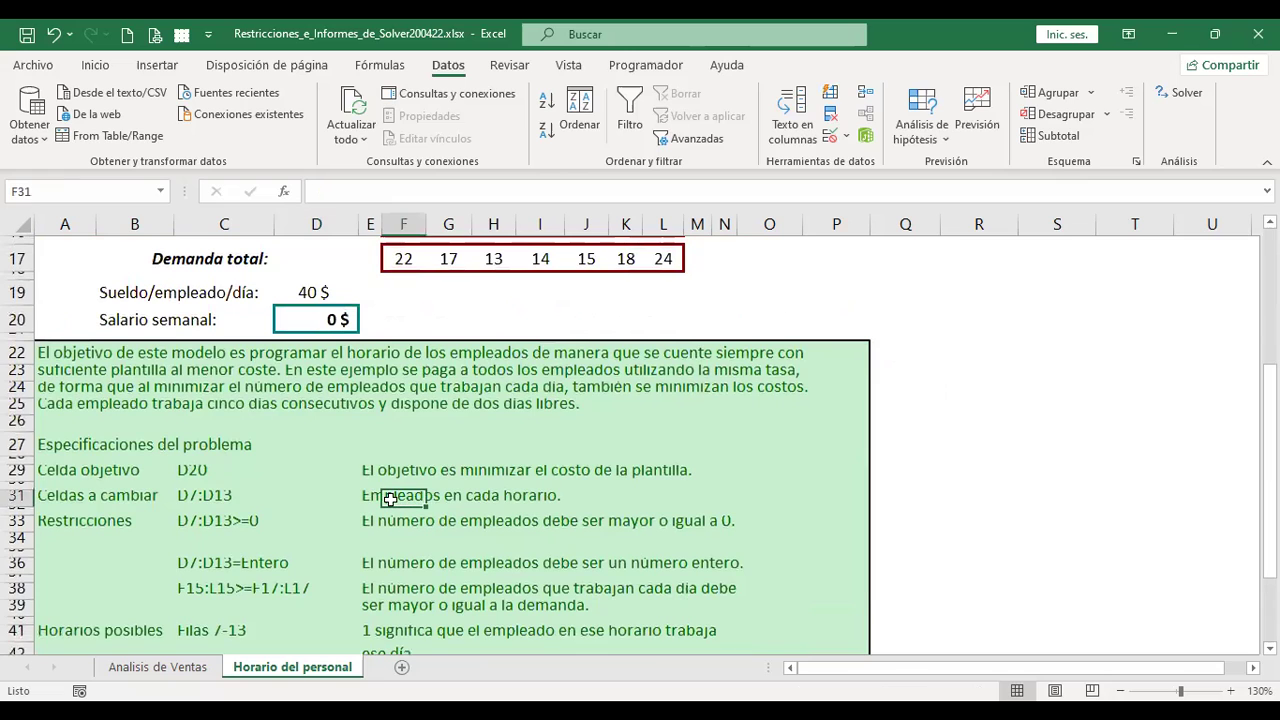
pyautogui.scroll(-1, 390, 498)
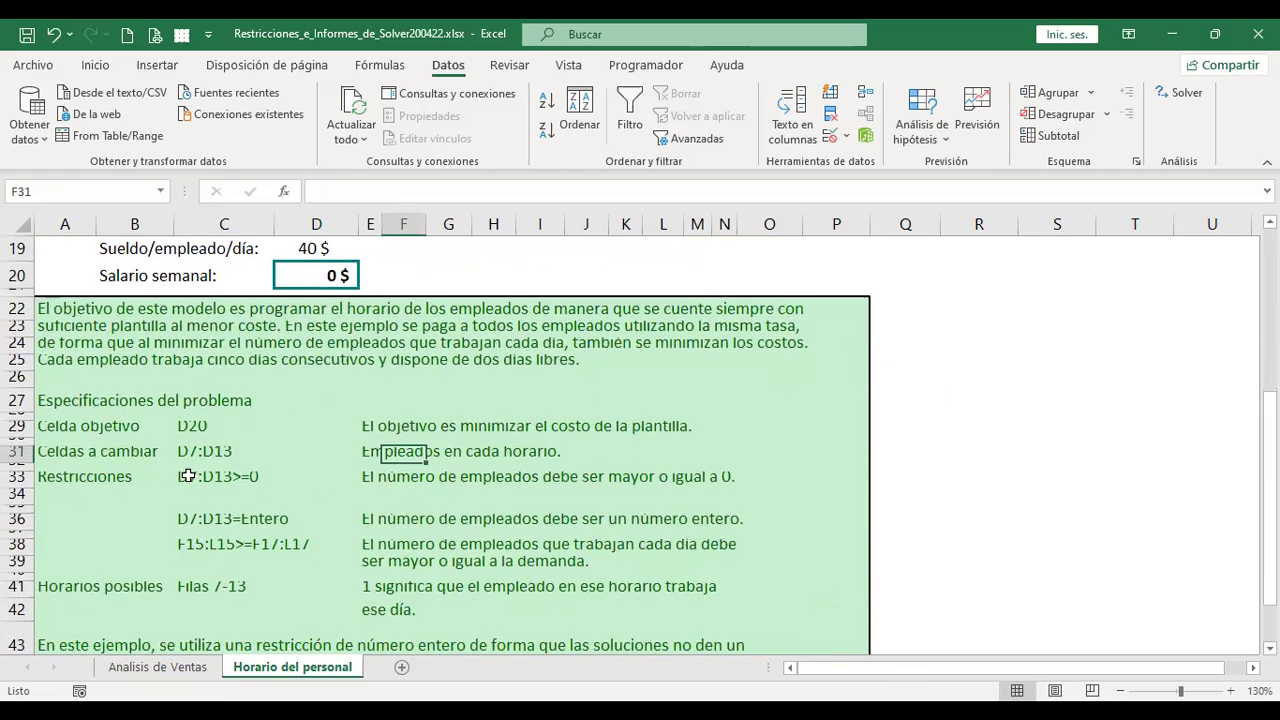
pyautogui.click(188, 476)
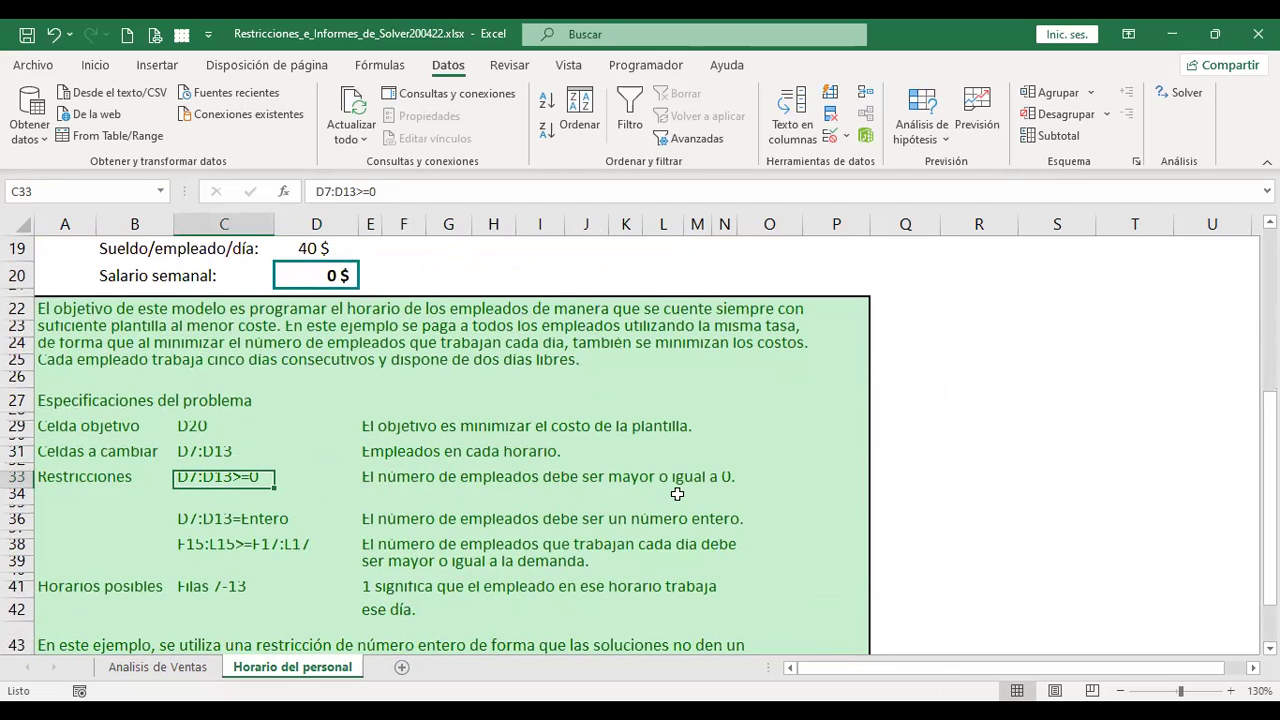
pyautogui.scroll(2, 672, 494)
pyautogui.scroll(4, 677, 494)
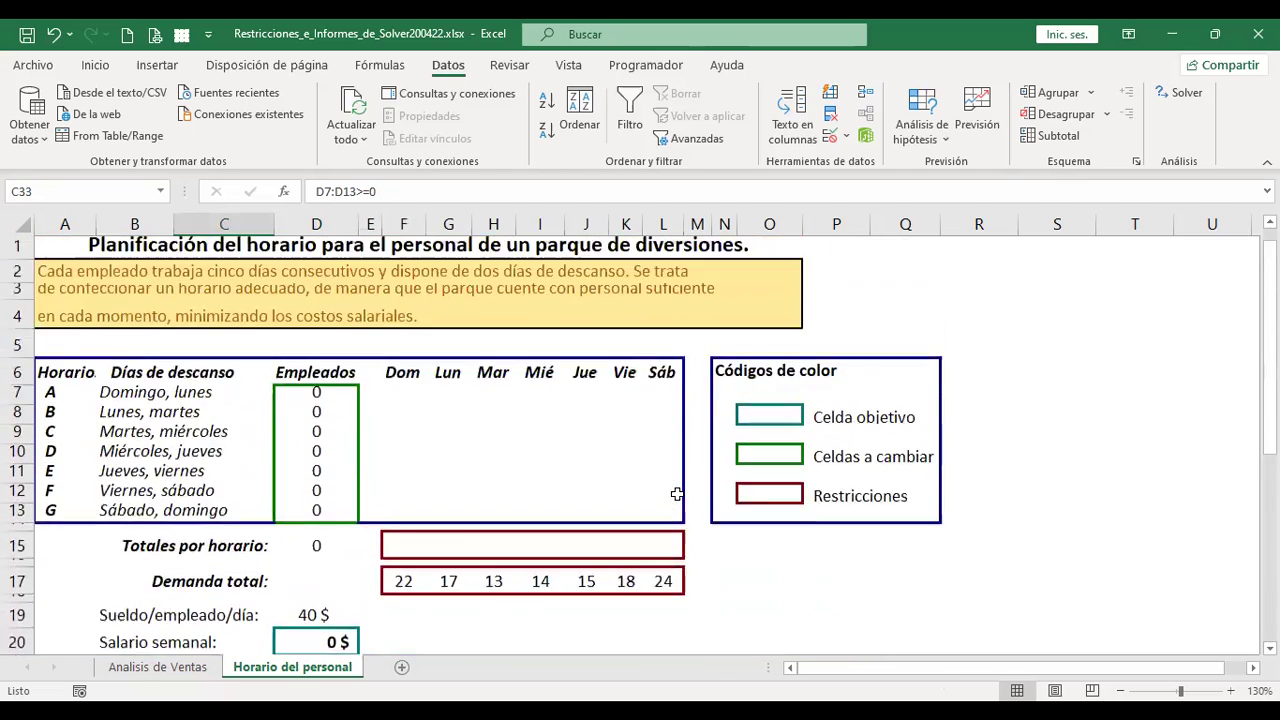
pyautogui.scroll(-1, 666, 488)
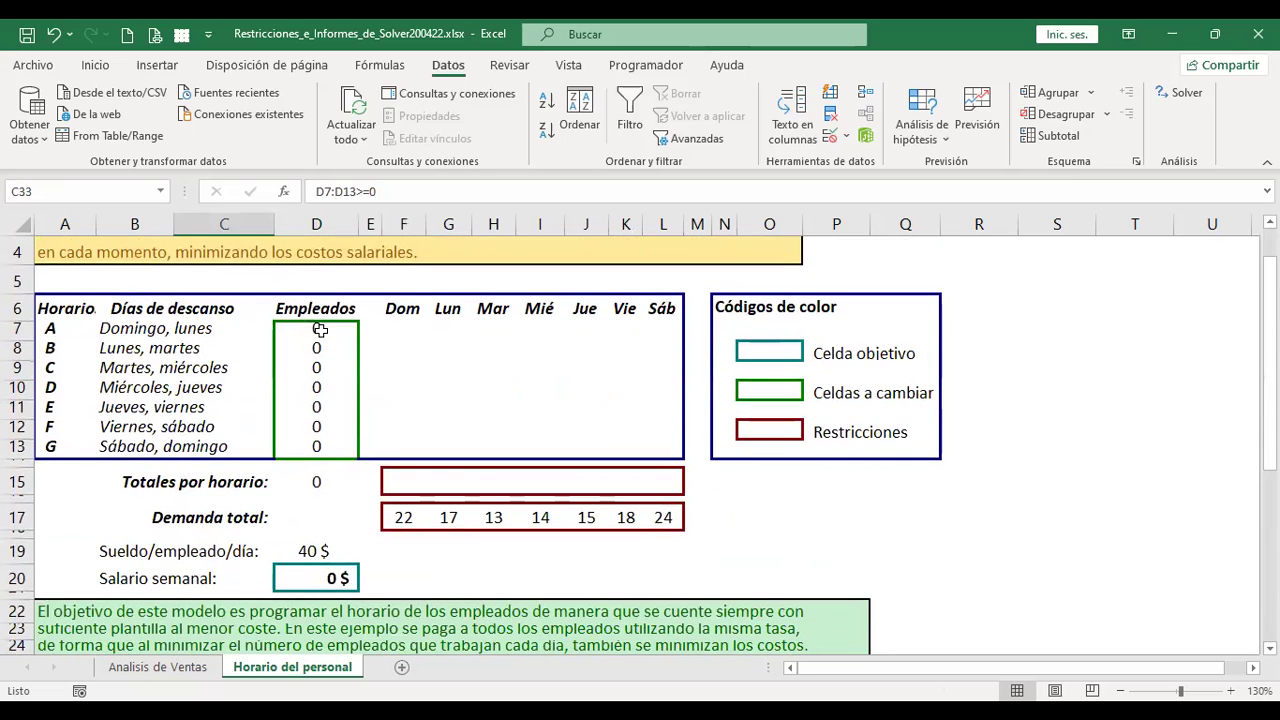
pyautogui.moveTo(319, 327); pyautogui.dragTo(330, 440)
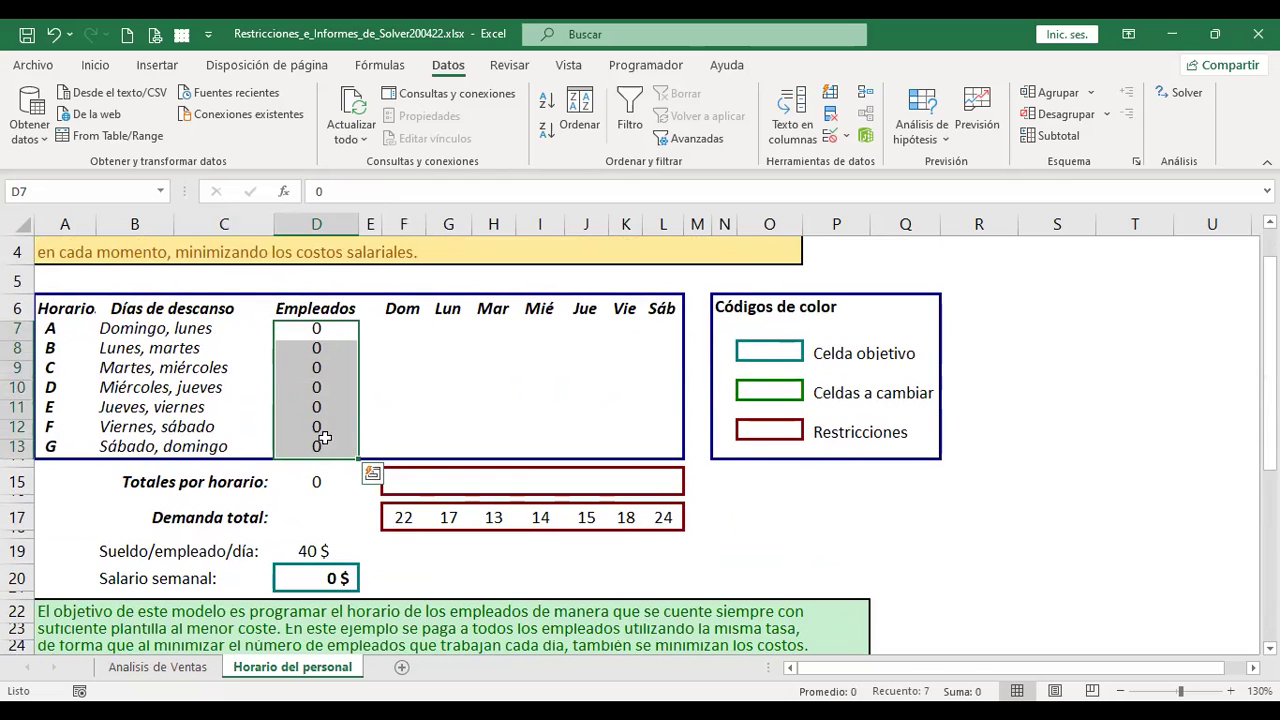
# Review the integer constraint D7:D13=Entero and the demand constraint F15:L15>=F17:L17
pyautogui.scroll(-1, 325, 449)
pyautogui.scroll(-1, 325, 449)
pyautogui.scroll(-3, 325, 450)
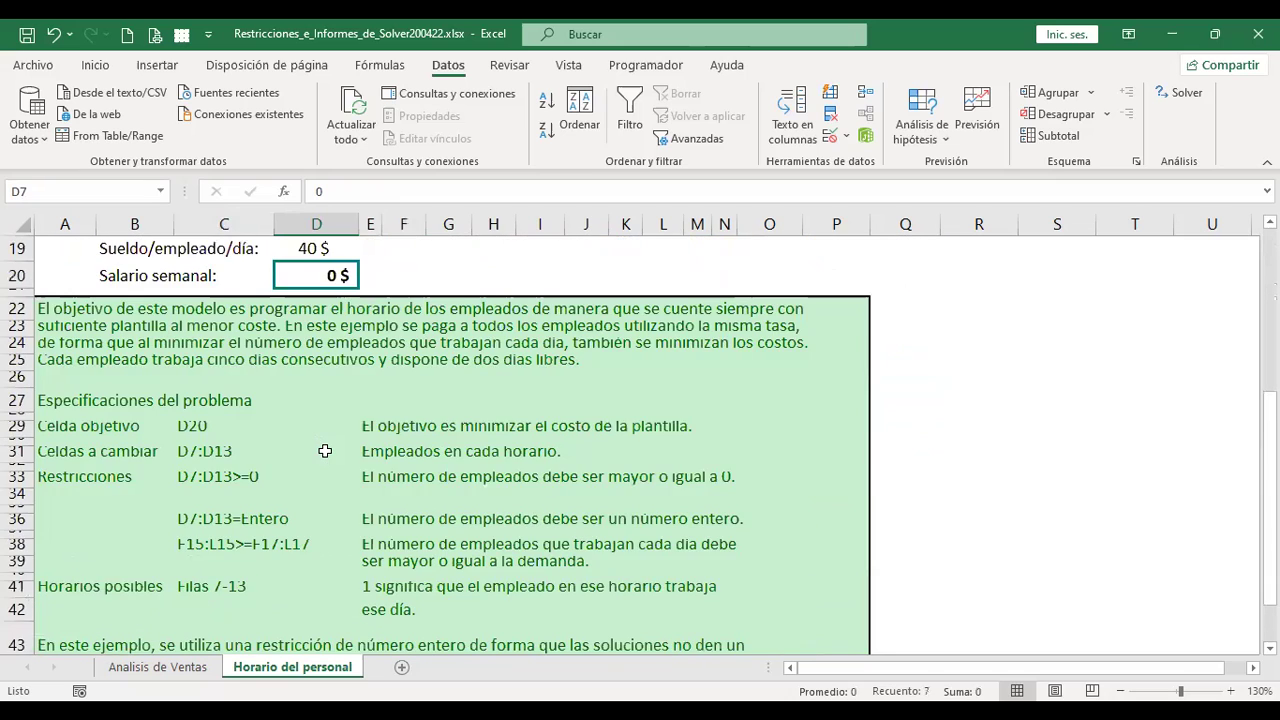
pyautogui.scroll(-1, 325, 451)
pyautogui.click(405, 415)
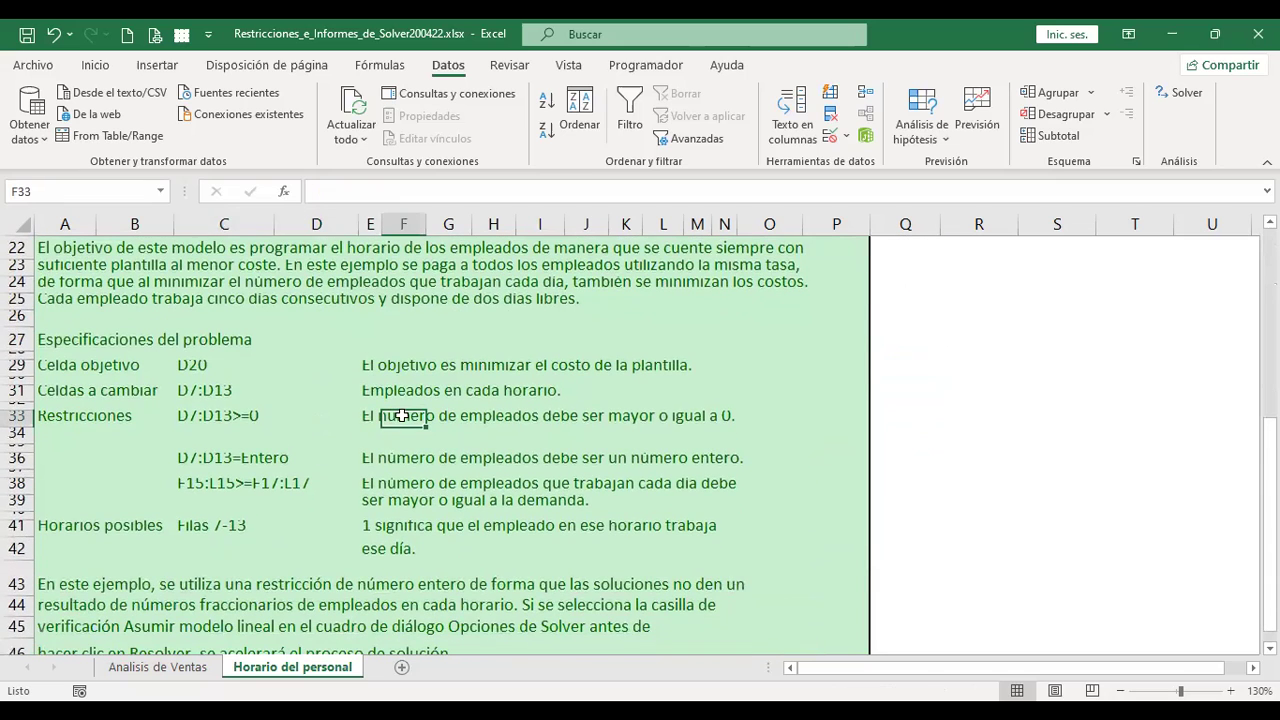
pyautogui.click(191, 461)
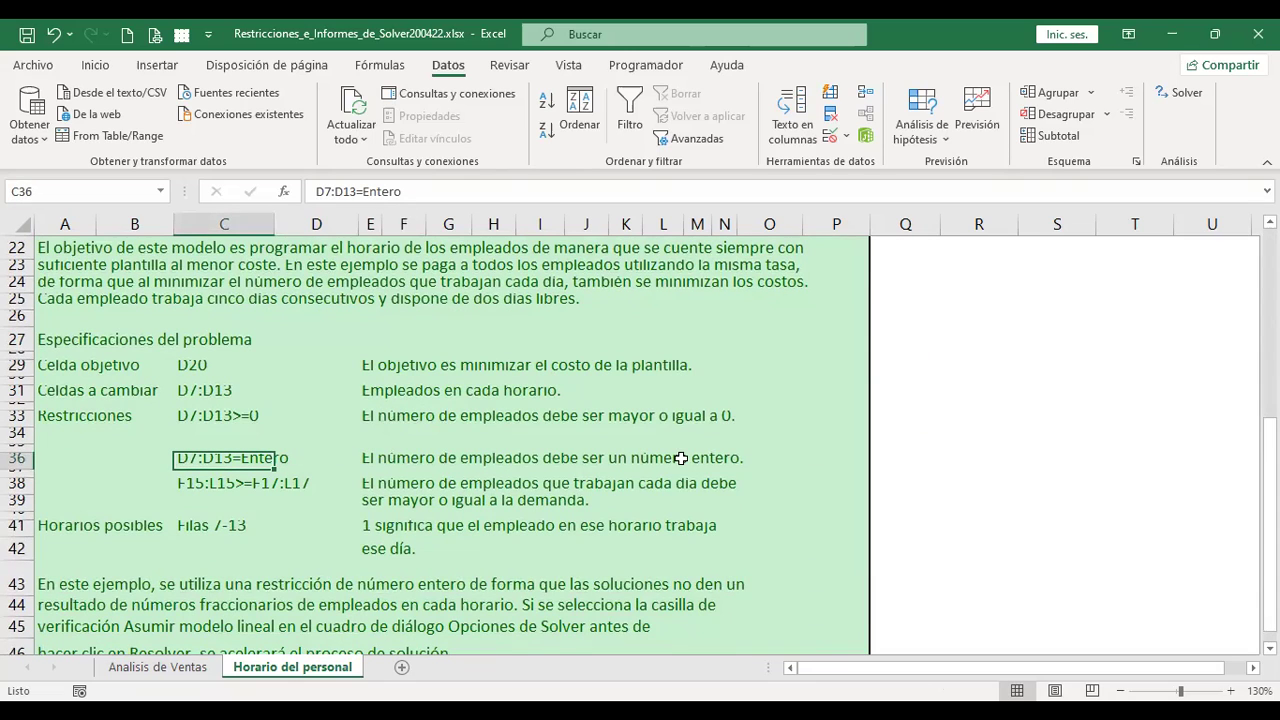
pyautogui.click(197, 503)
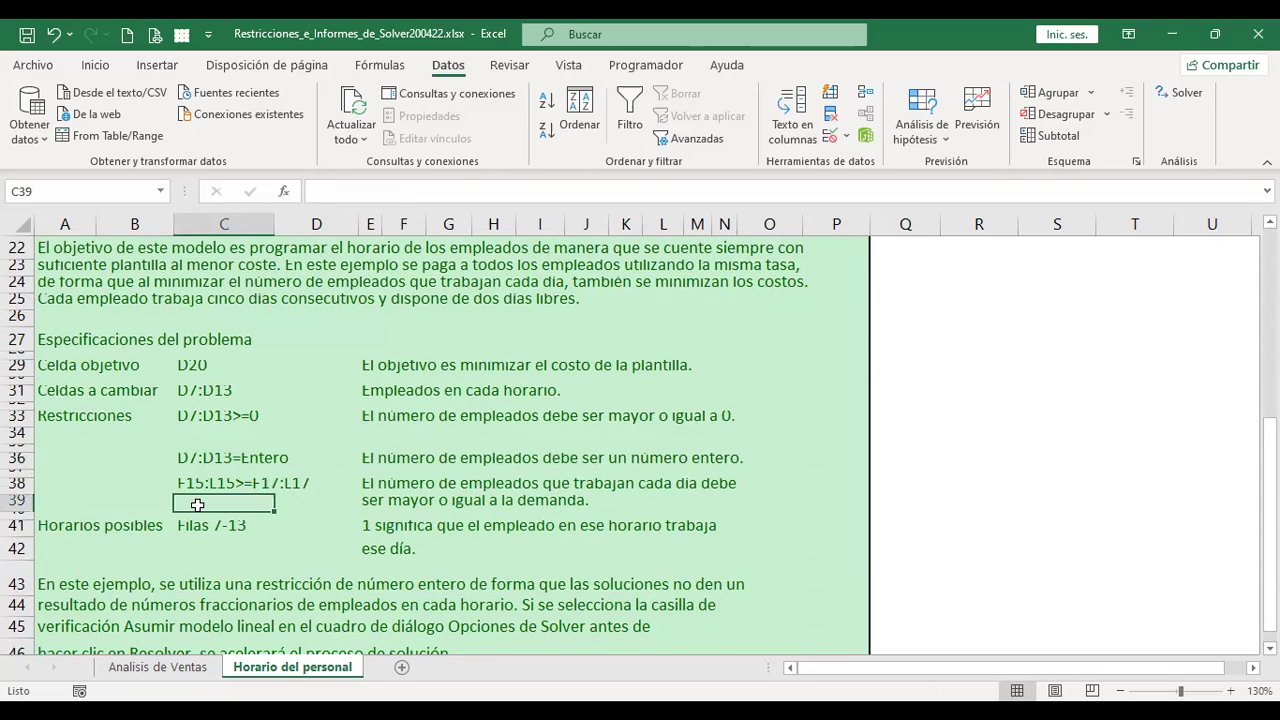
pyautogui.scroll(-1, 208, 522)
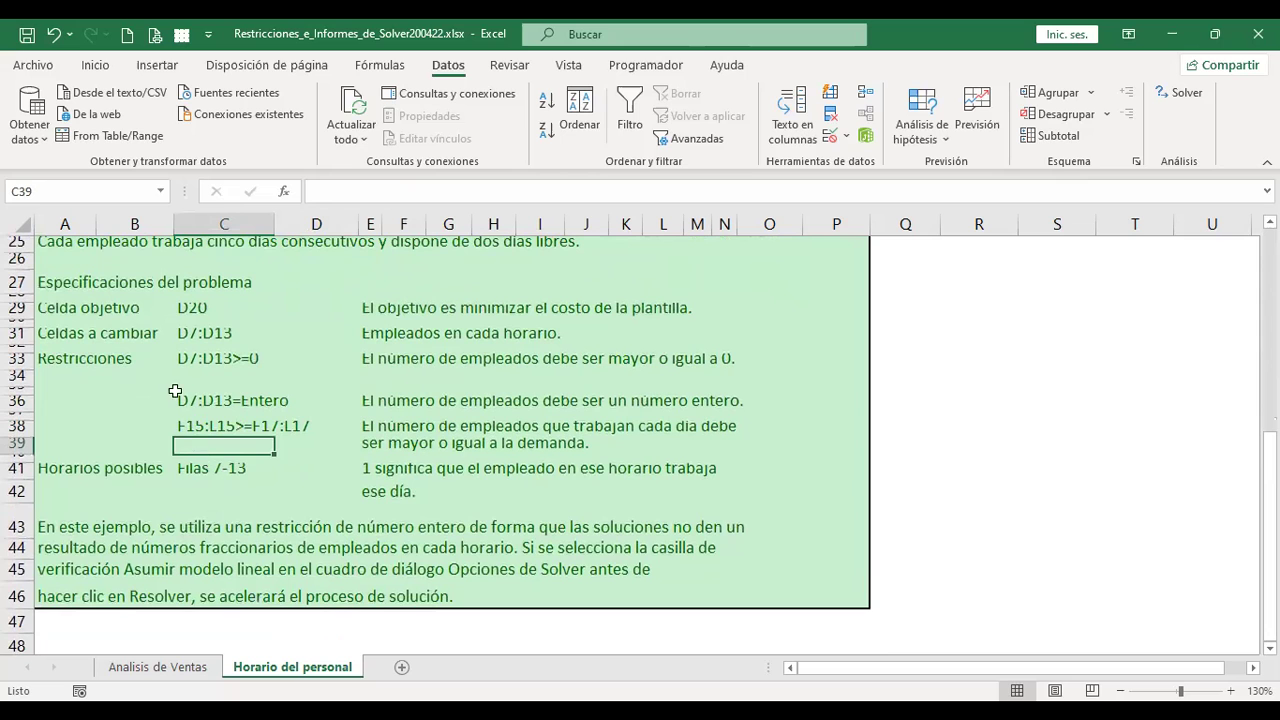
pyautogui.click(200, 430)
# Highlight the daily totals F15:L15 referenced by the demand constraint in C38
pyautogui.scroll(2, 288, 485)
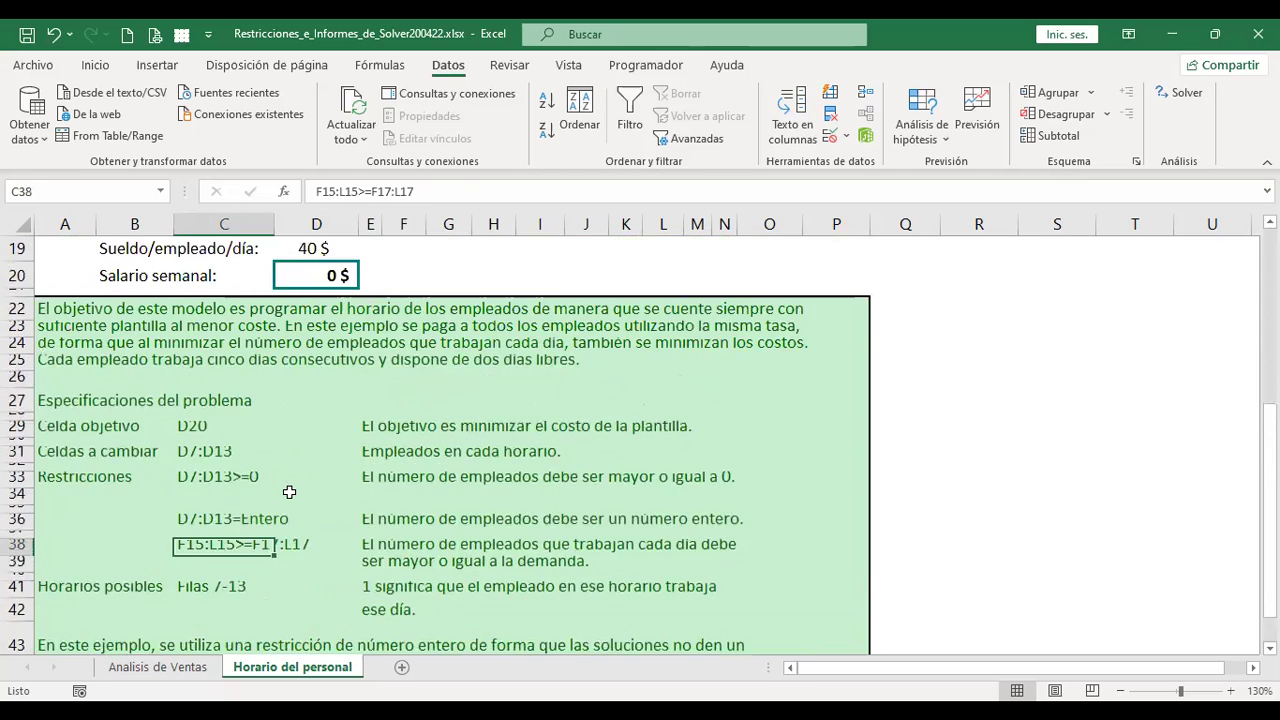
pyautogui.scroll(2, 290, 485)
pyautogui.scroll(1, 291, 484)
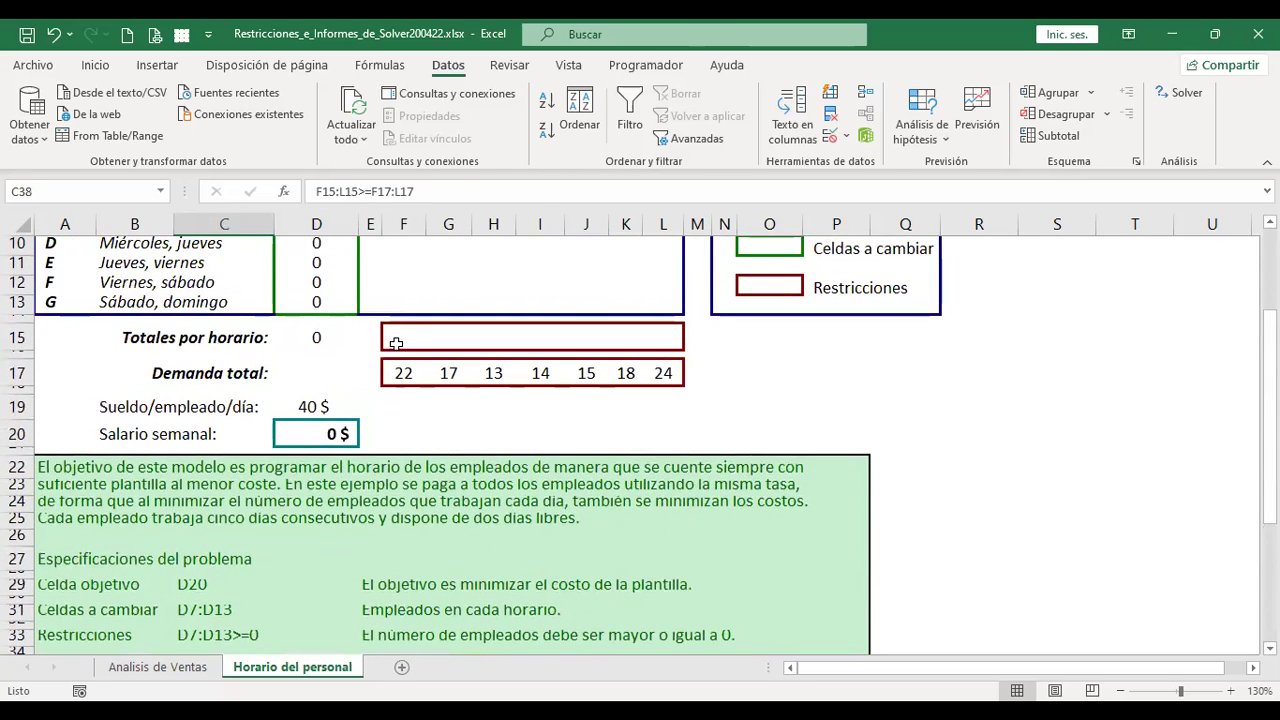
pyautogui.moveTo(396, 343); pyautogui.dragTo(655, 337)
pyautogui.moveTo(396, 337); pyautogui.dragTo(648, 330)
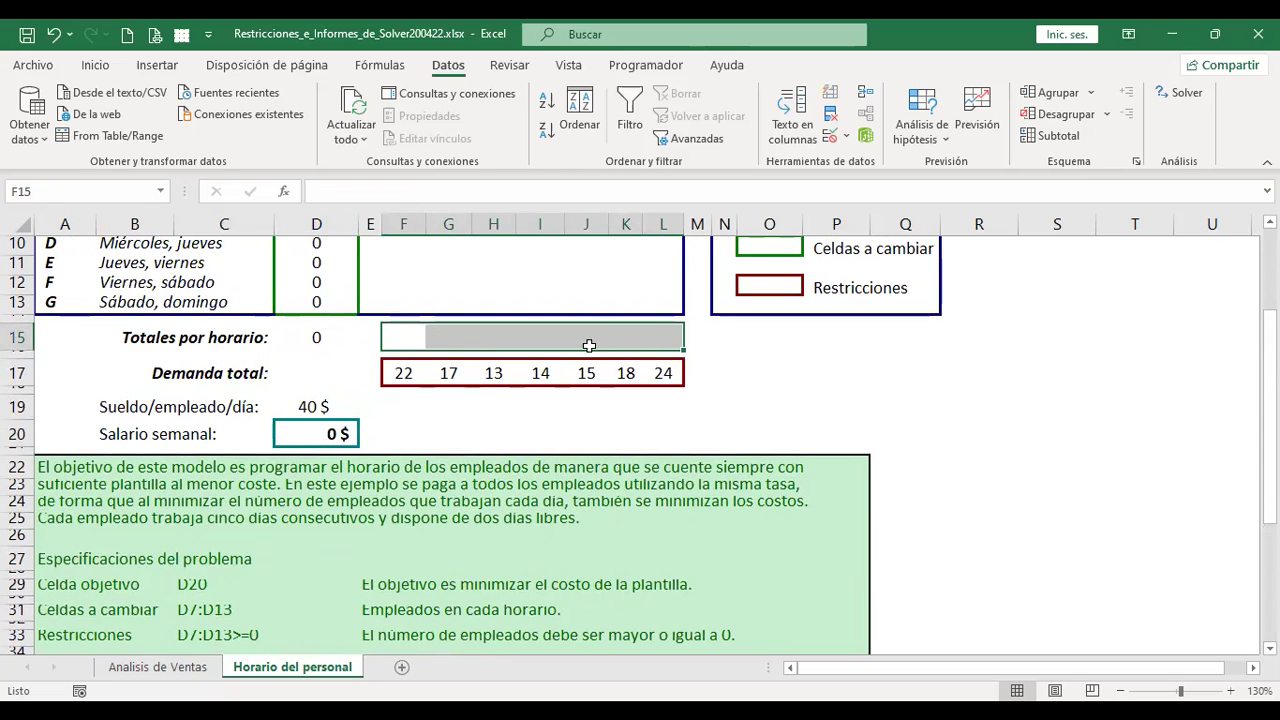
pyautogui.scroll(-4, 540, 360)
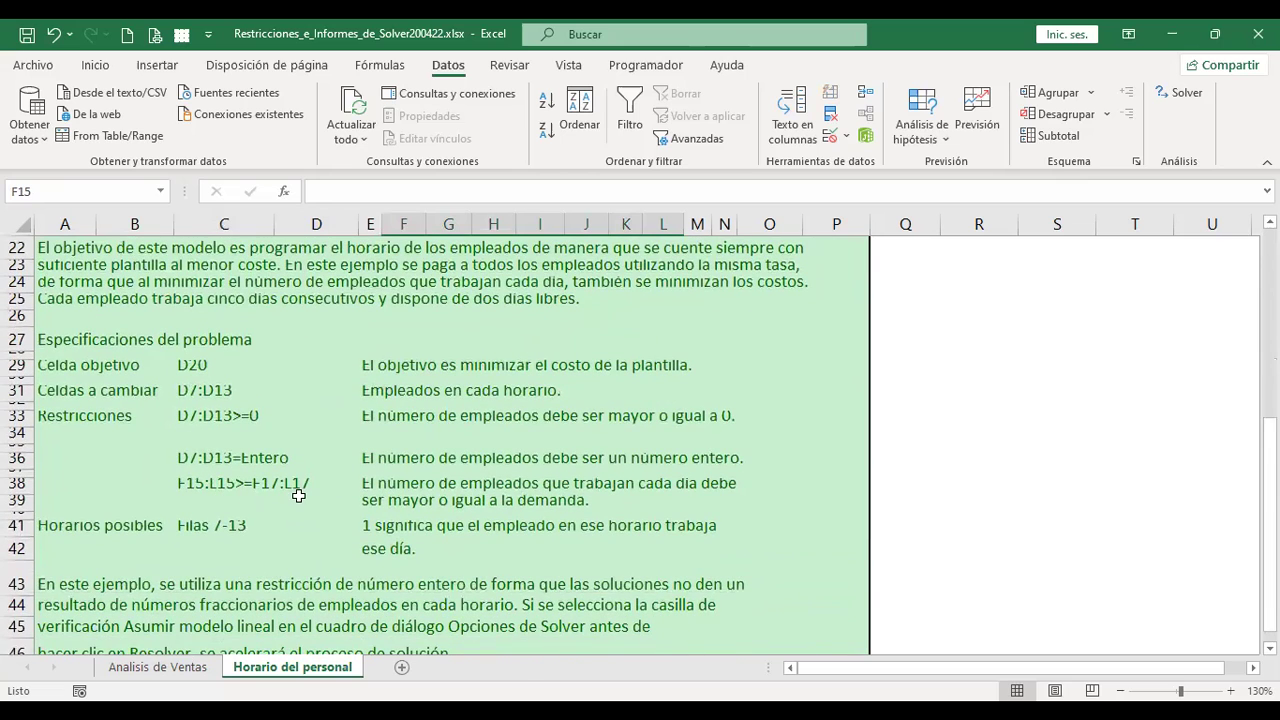
pyautogui.scroll(1, 278, 503)
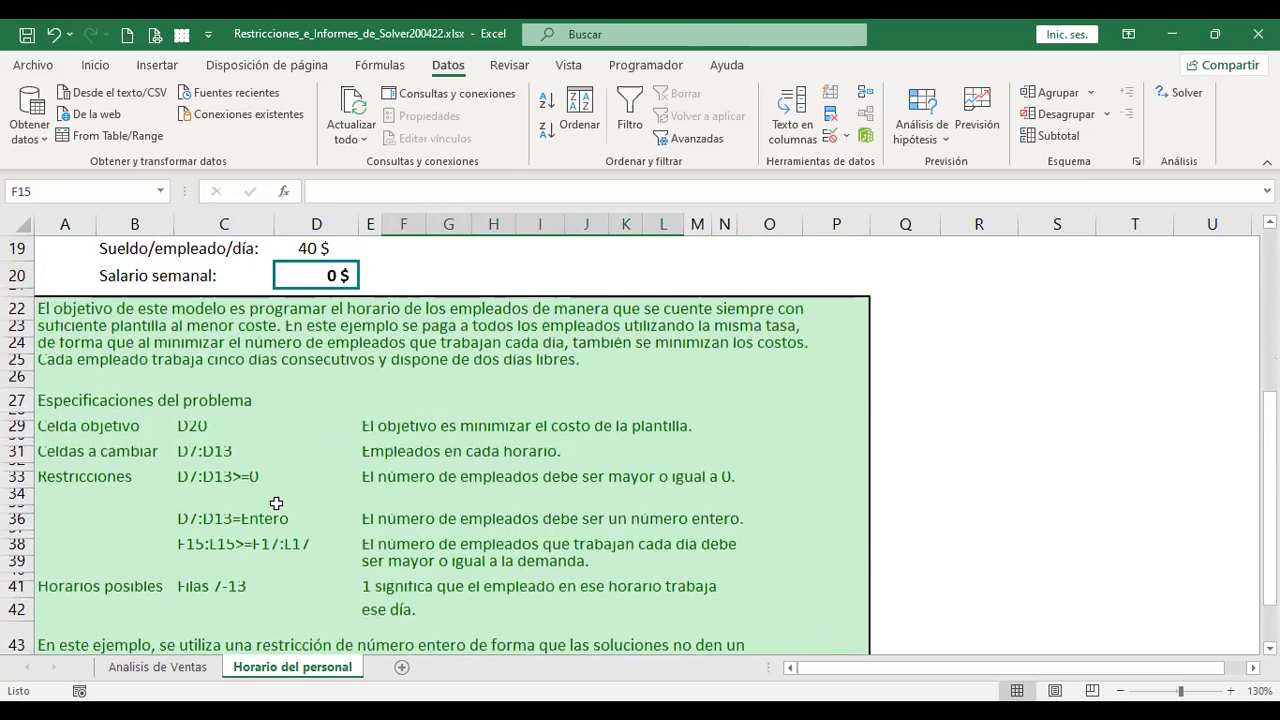
pyautogui.click(268, 543)
pyautogui.moveTo(268, 543); pyautogui.dragTo(278, 545)
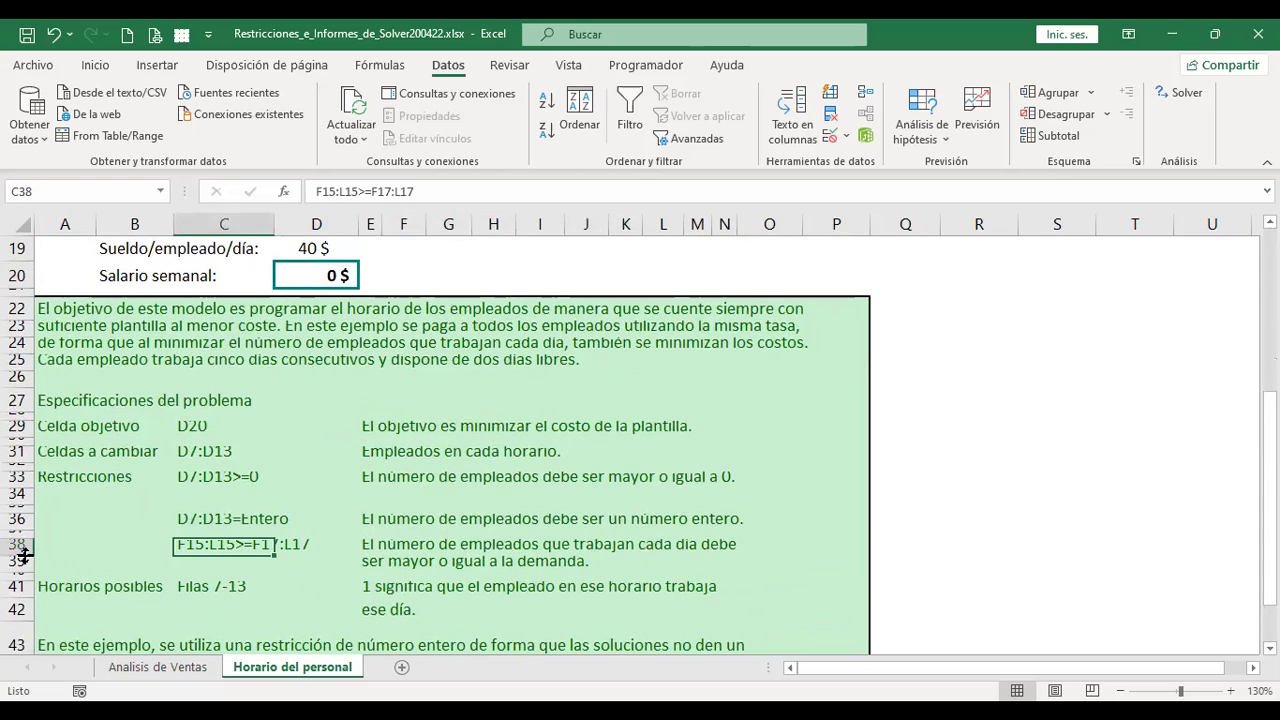
# Highlight the daily demand values F17:L17 used on the constraint's right-hand side
pyautogui.scroll(2, 351, 363)
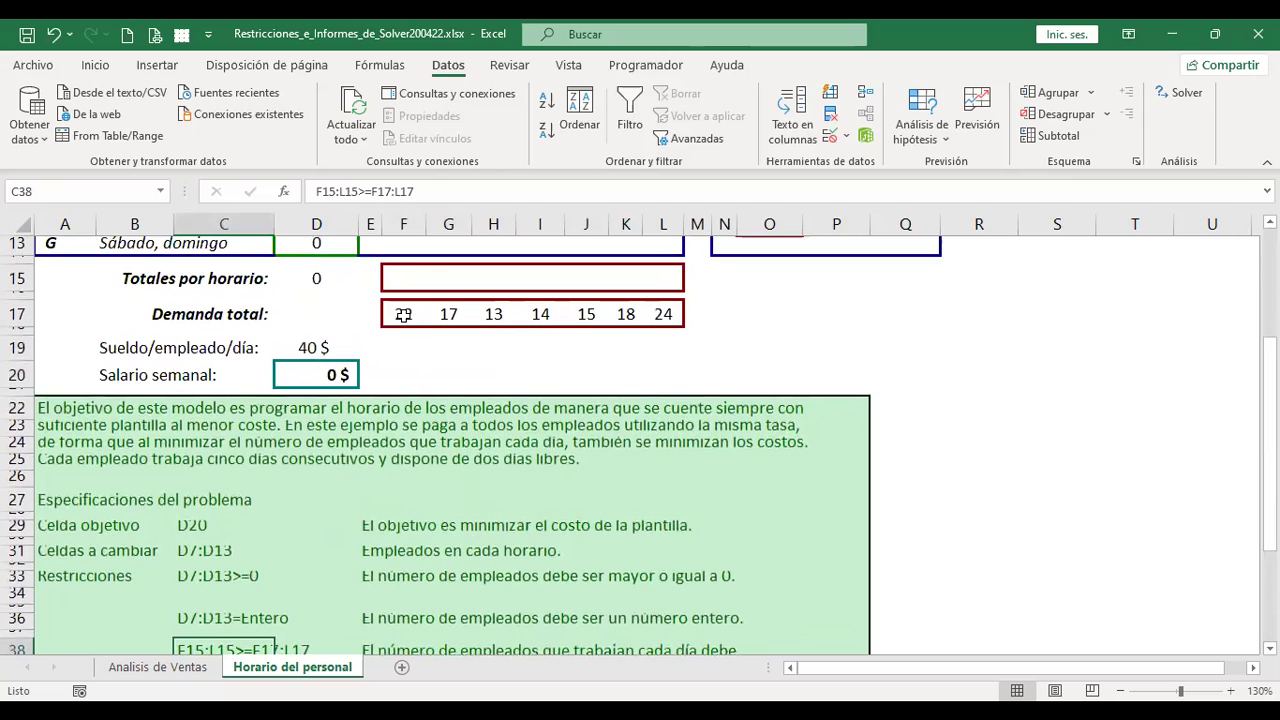
pyautogui.moveTo(403, 314); pyautogui.dragTo(676, 316)
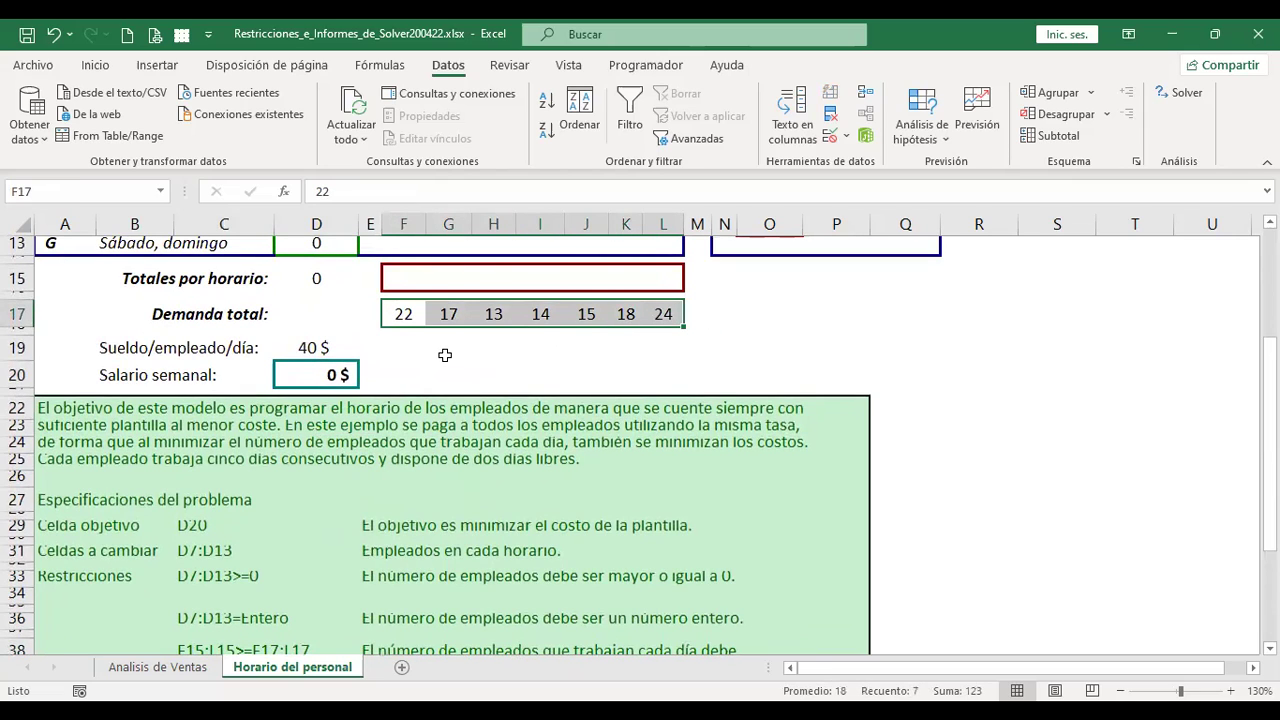
pyautogui.click(403, 314)
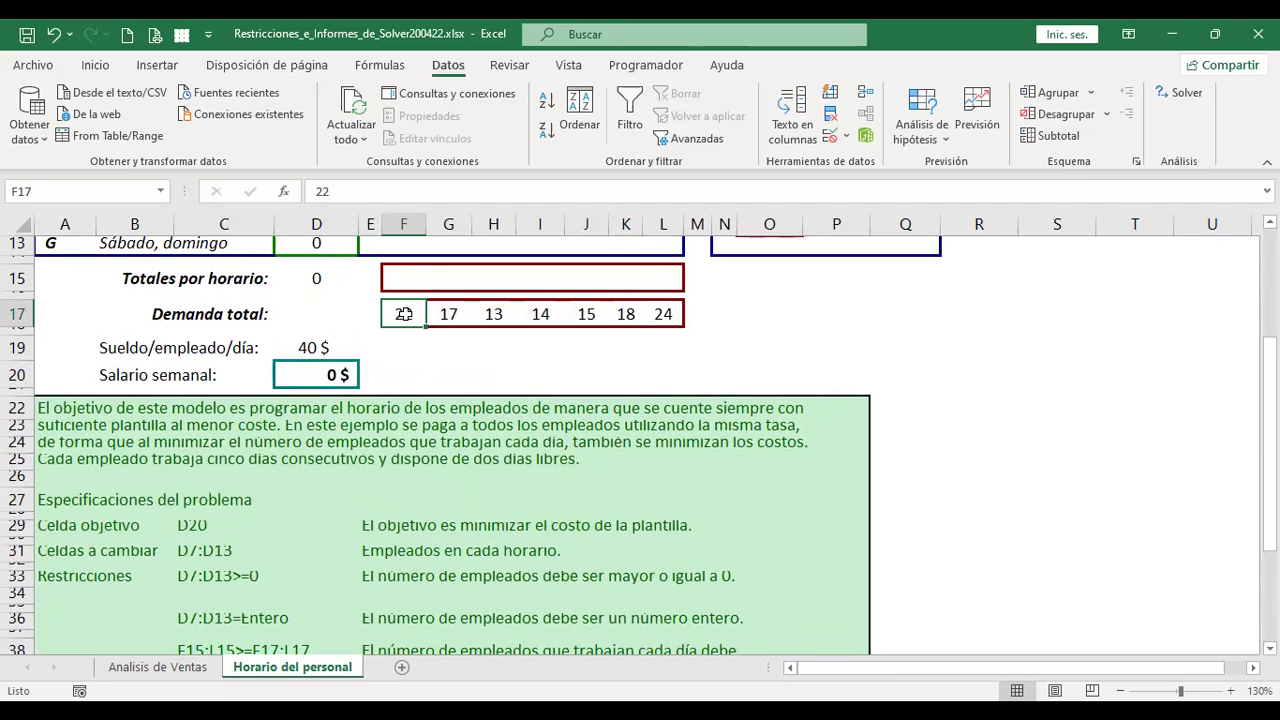
pyautogui.scroll(3, 425, 394)
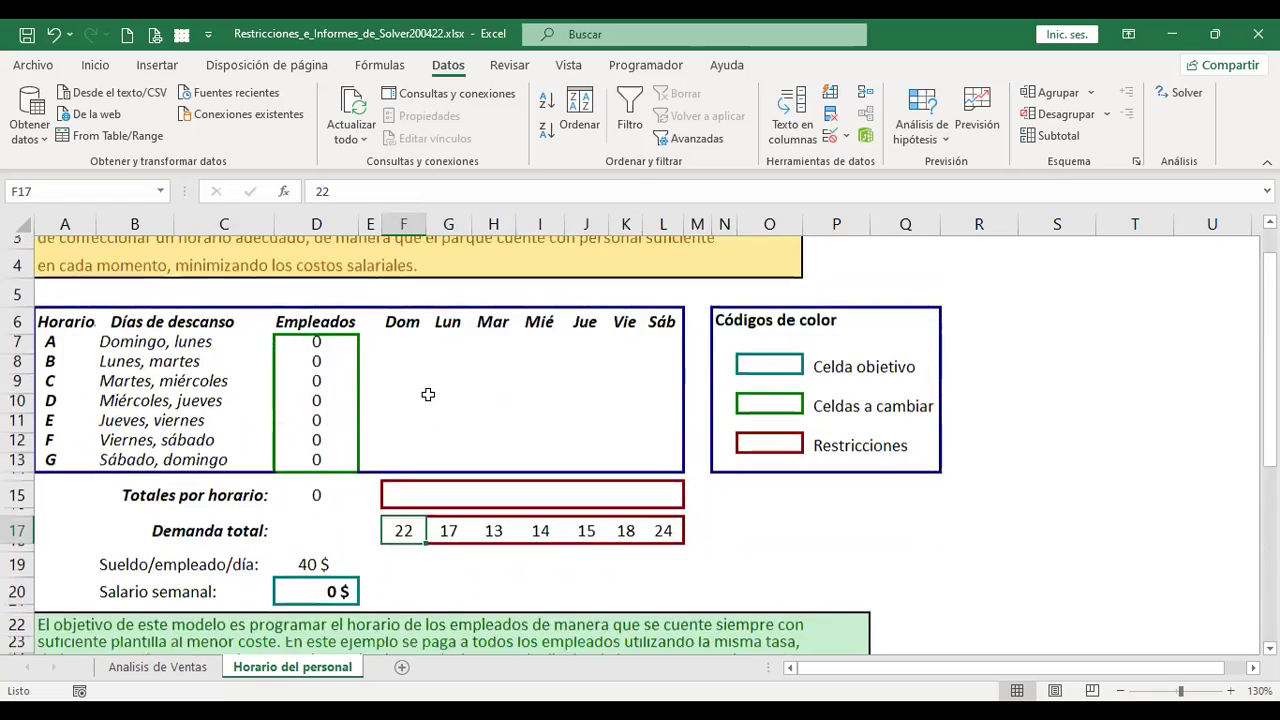
pyautogui.scroll(-1, 427, 394)
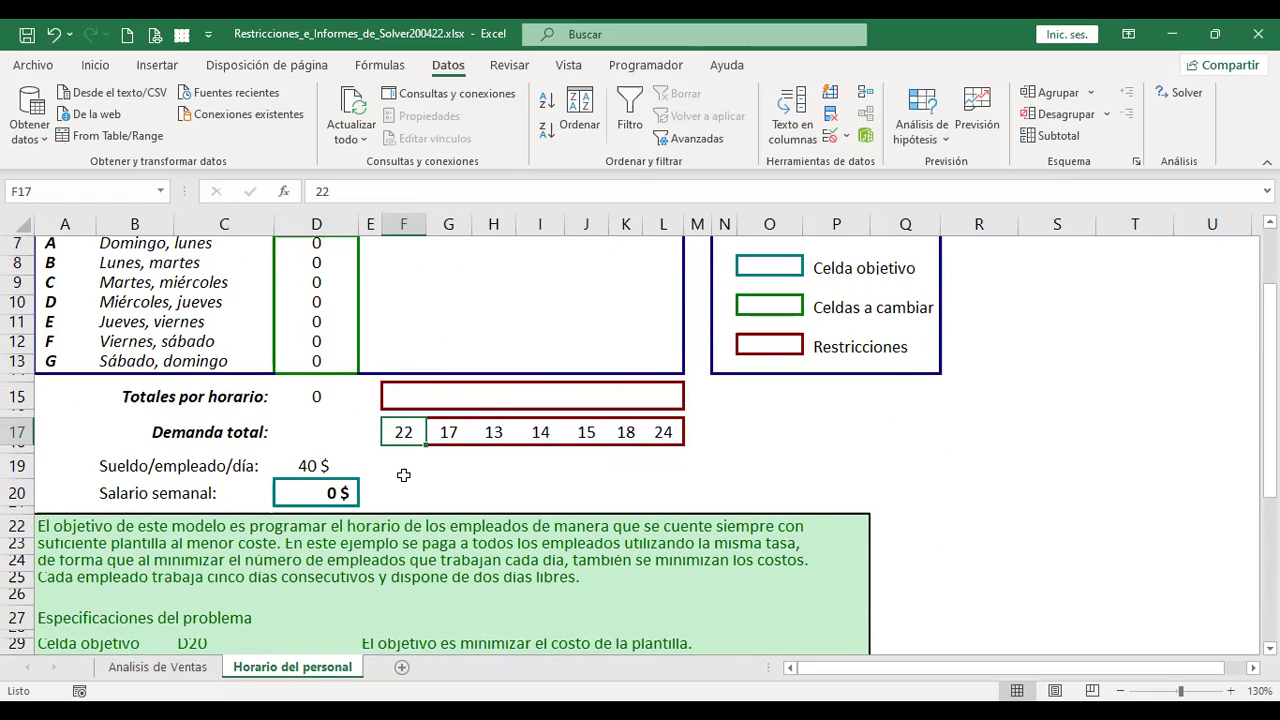
pyautogui.scroll(-2, 403, 475)
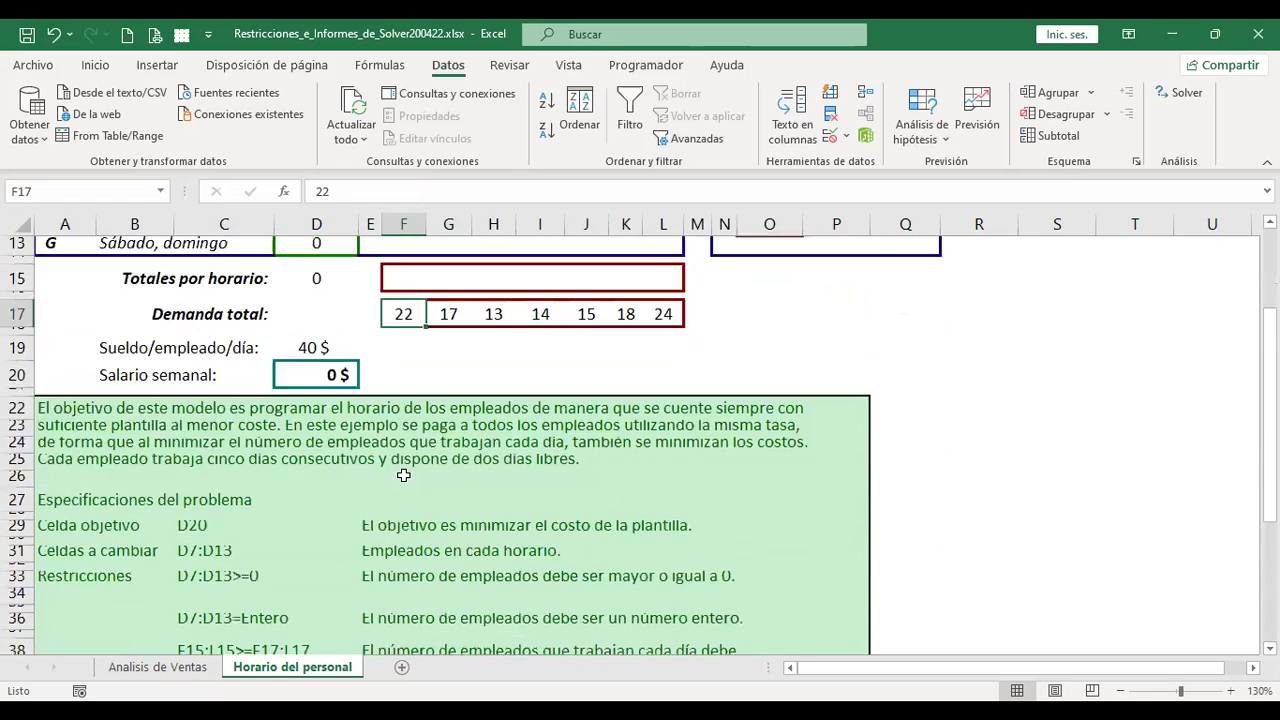
pyautogui.scroll(-4, 403, 475)
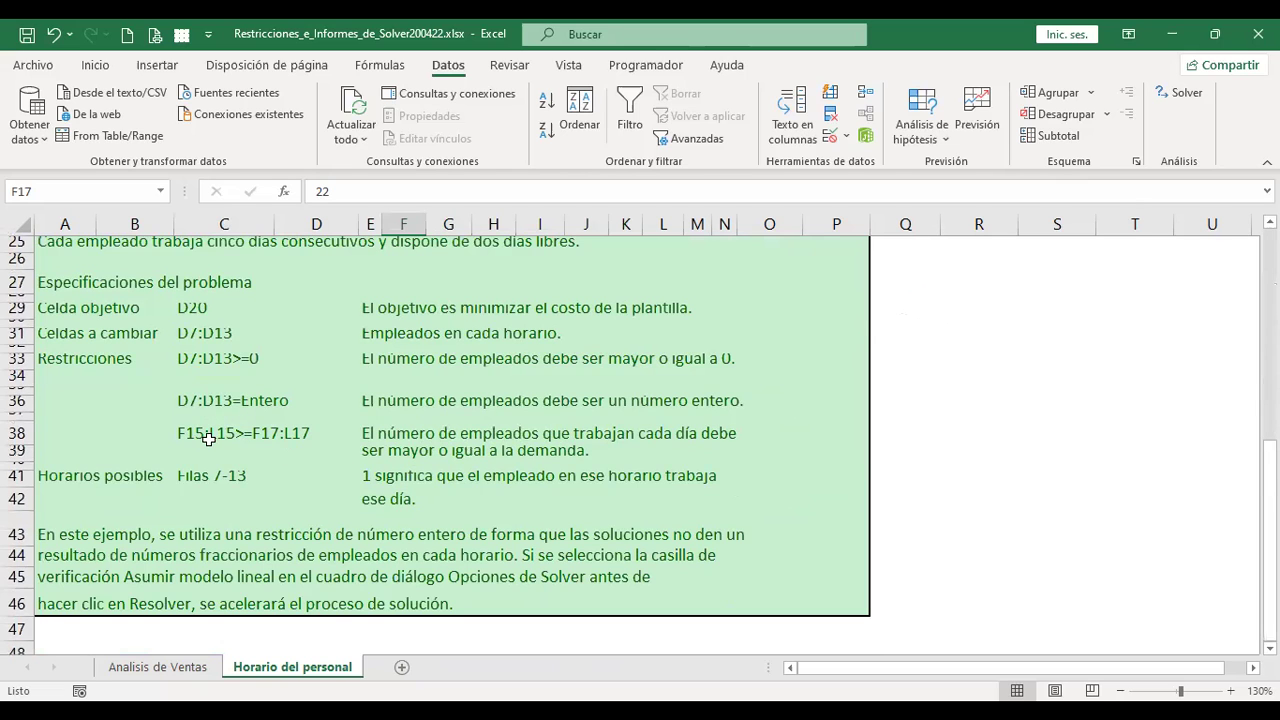
pyautogui.scroll(3, 260, 440)
pyautogui.scroll(1, 416, 332)
pyautogui.scroll(1, 416, 332)
pyautogui.moveTo(416, 276); pyautogui.dragTo(659, 276)
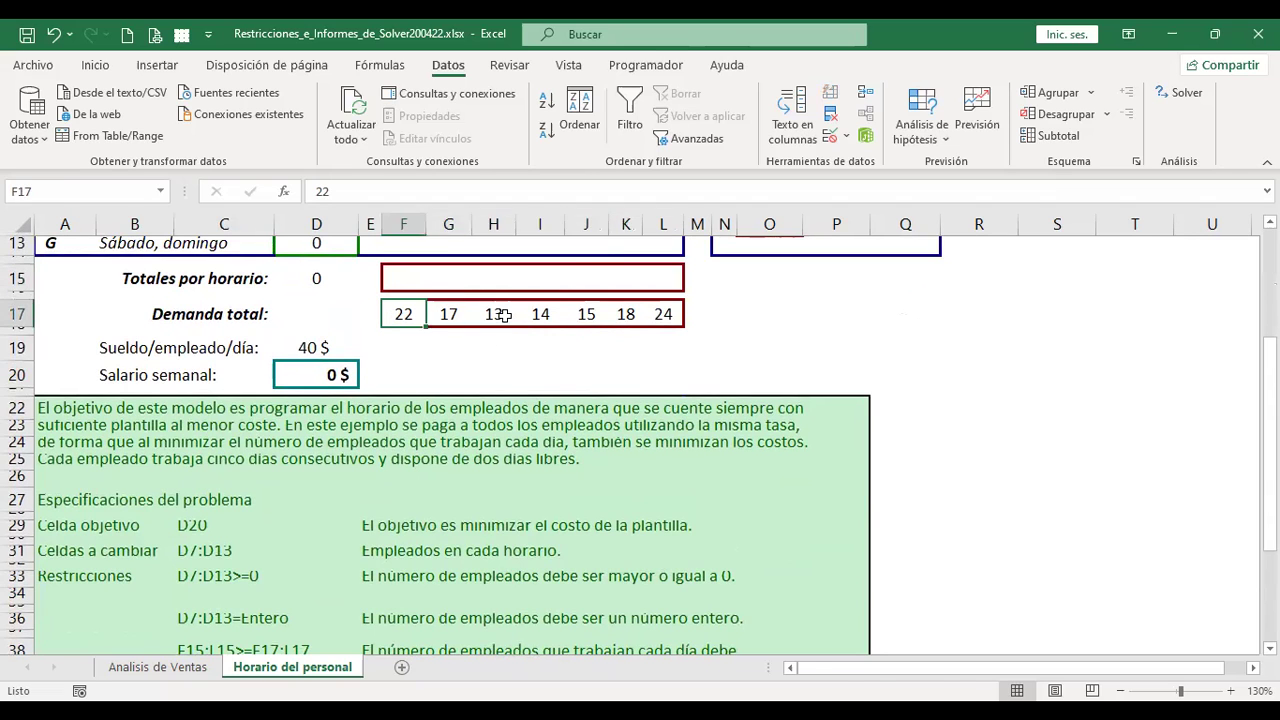
pyautogui.moveTo(400, 314); pyautogui.dragTo(663, 314)
# Heighten row 41 so 'Horarios posibles' and 'Filas 7-13' in C41 show in full
pyautogui.scroll(-2, 578, 400)
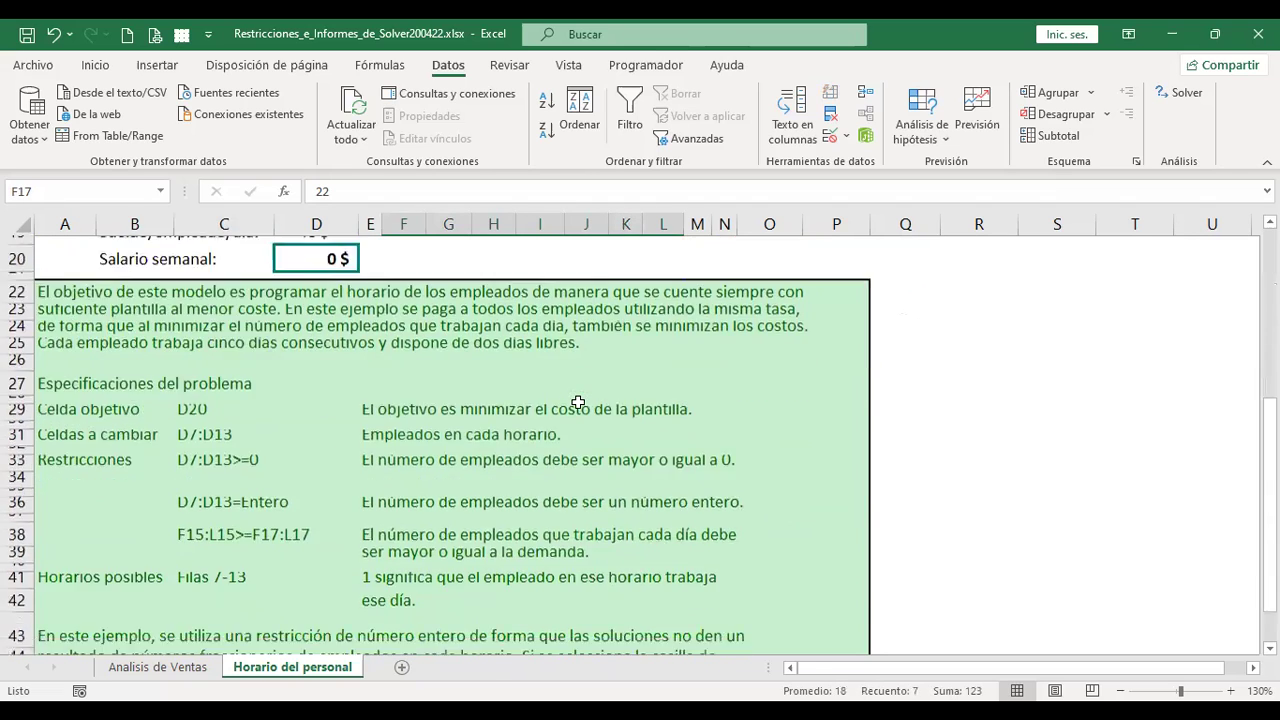
pyautogui.scroll(-2, 578, 400)
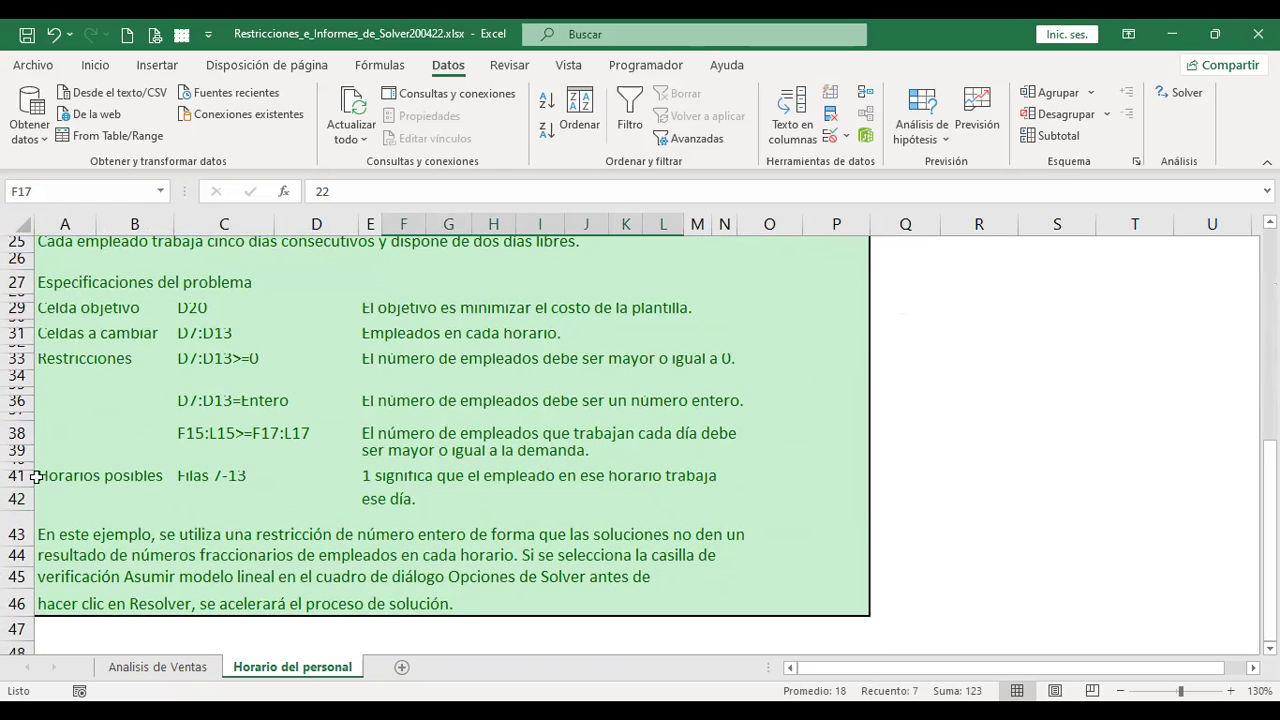
pyautogui.moveTo(21, 485); pyautogui.dragTo(21, 493)
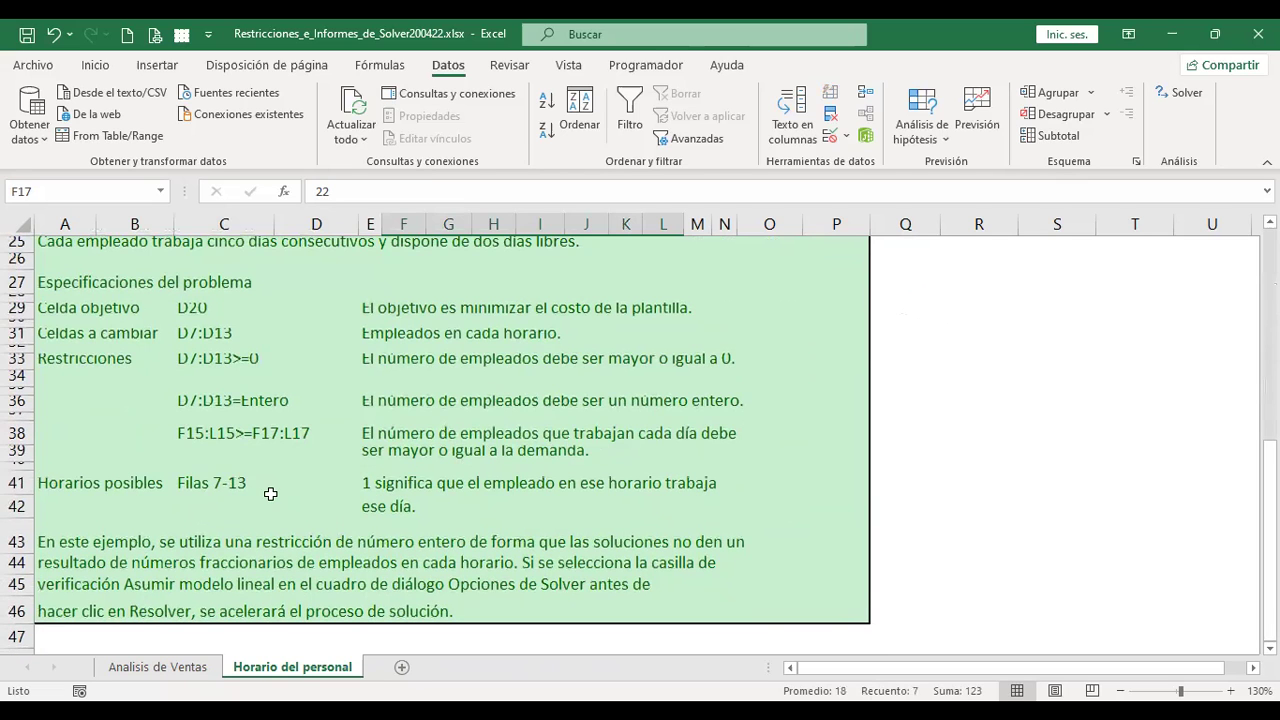
pyautogui.click(268, 494)
pyautogui.scroll(1, 268, 494)
pyautogui.scroll(2, 268, 494)
pyautogui.scroll(4, 268, 494)
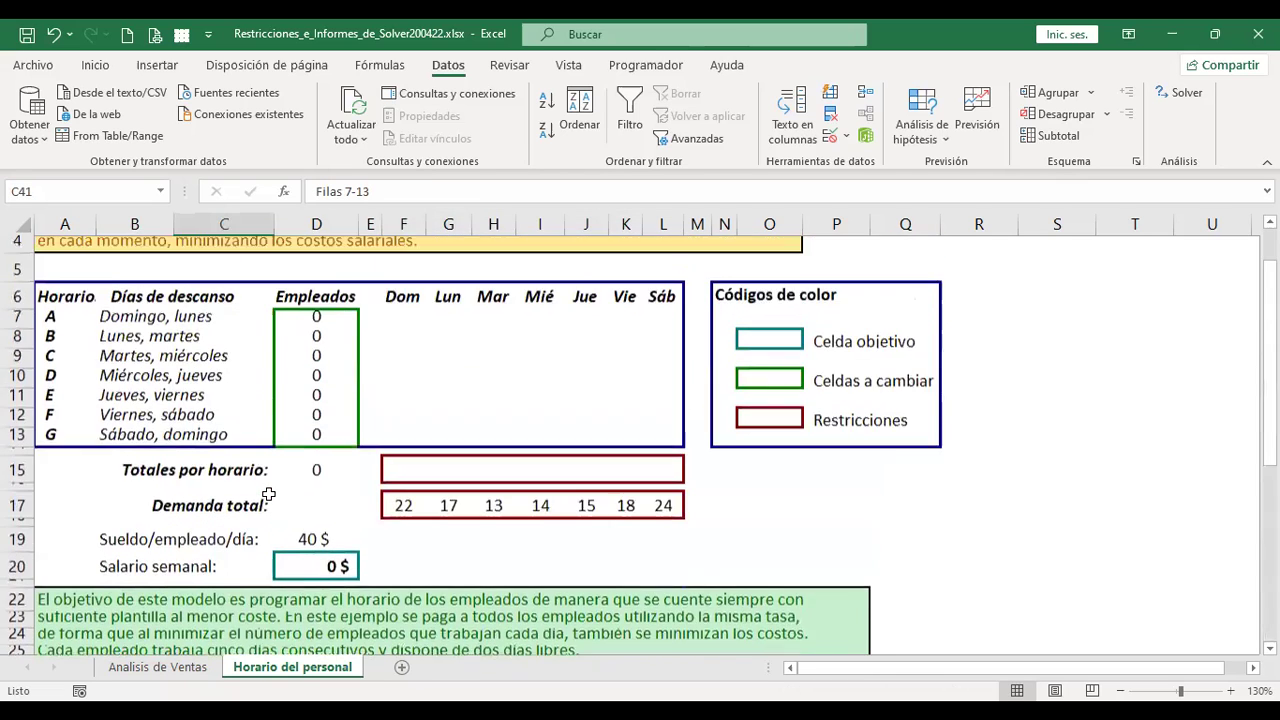
# Select F7, the first Dom cell, and mark the Sunday column cells below it
pyautogui.click(396, 329)
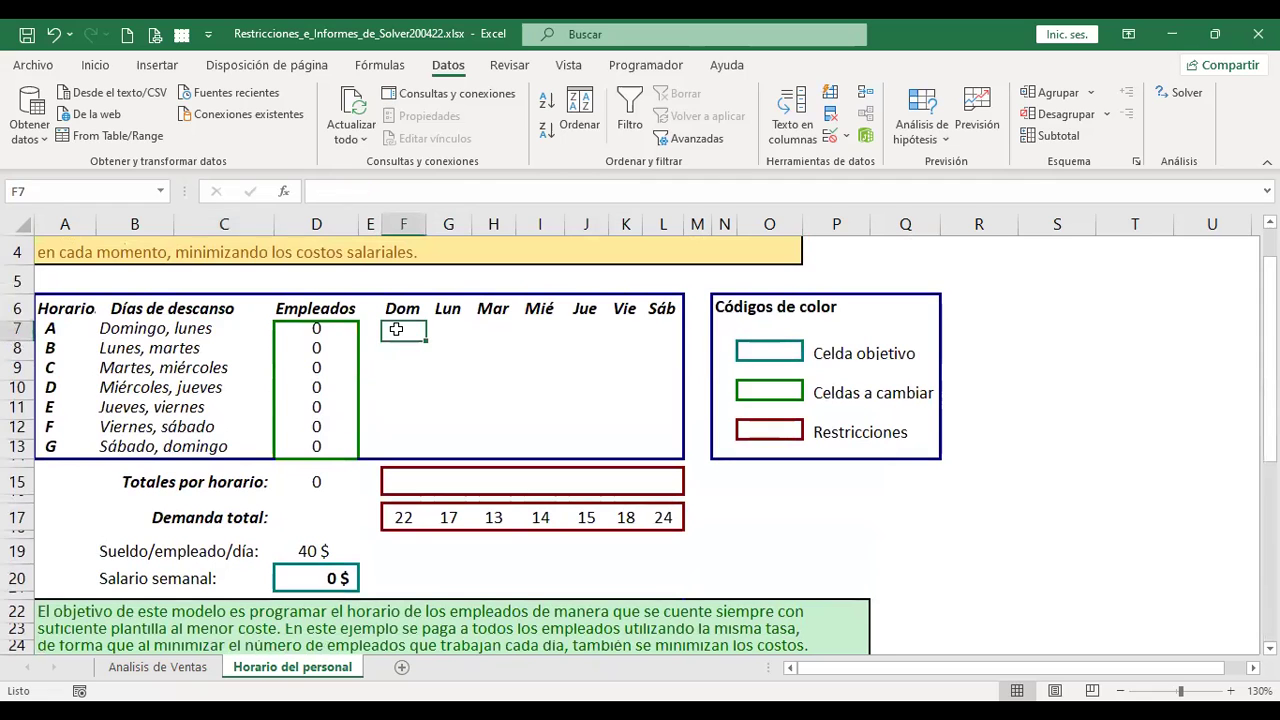
pyautogui.moveTo(398, 355); pyautogui.dragTo(409, 440)
pyautogui.scroll(-2, 510, 470)
pyautogui.scroll(-4, 508, 542)
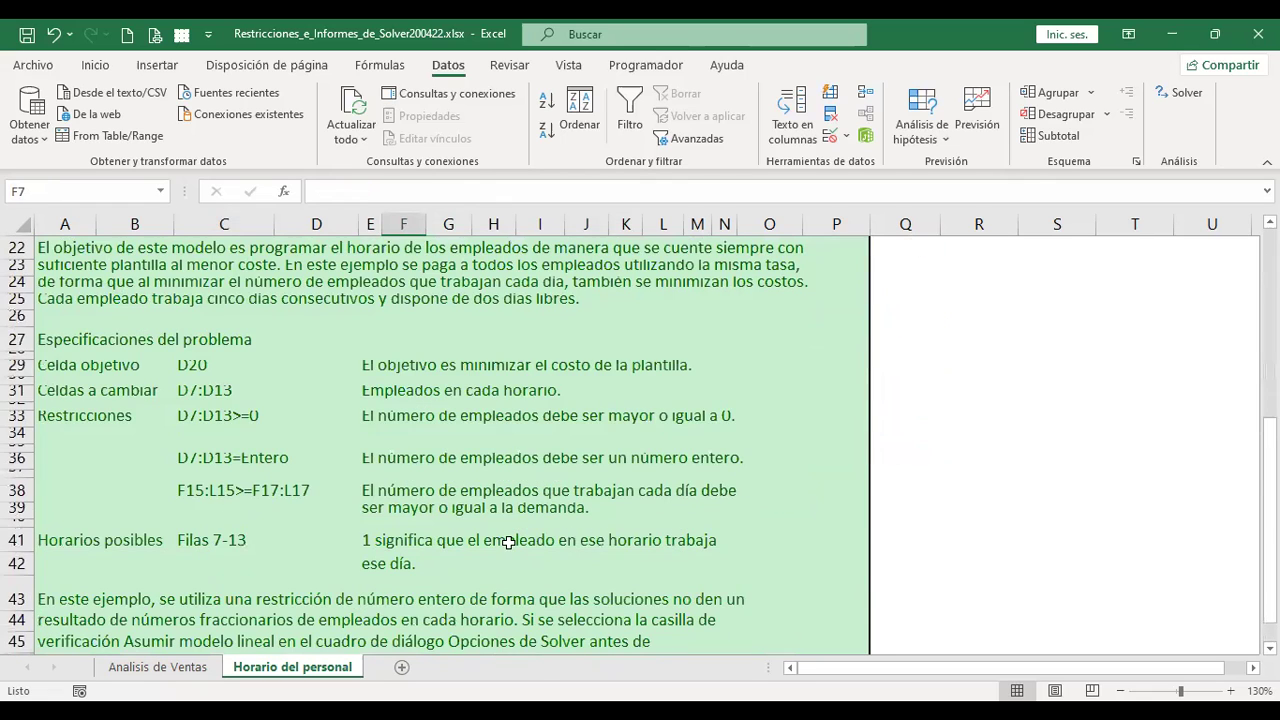
pyautogui.scroll(-1, 540, 550)
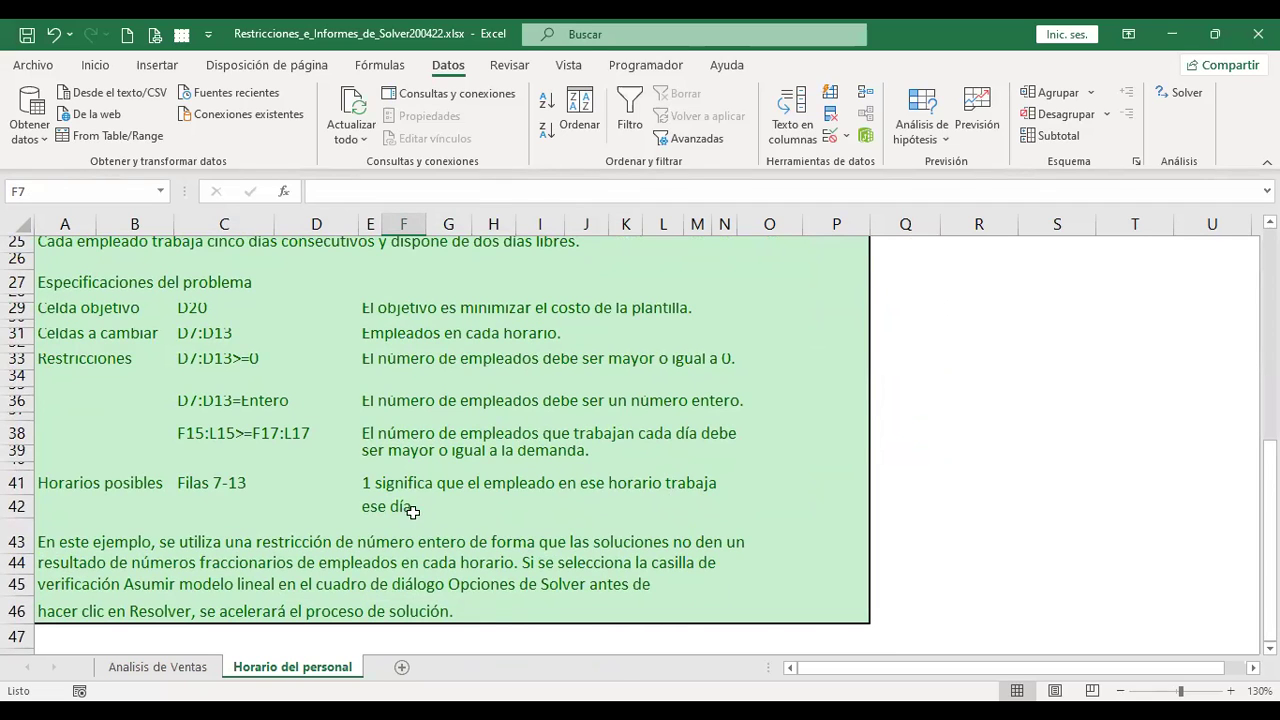
pyautogui.scroll(-1, 529, 530)
pyautogui.scroll(1, 531, 512)
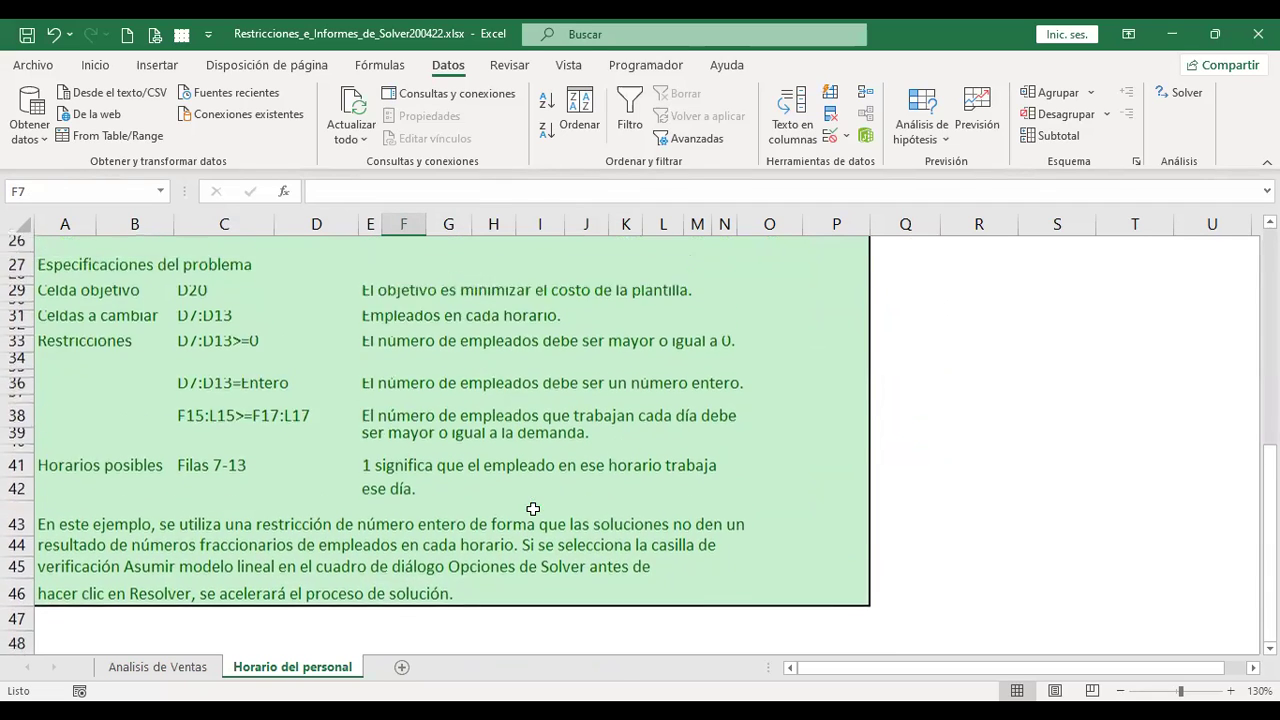
pyautogui.scroll(4, 533, 509)
pyautogui.scroll(2, 533, 509)
pyautogui.scroll(1, 500, 450)
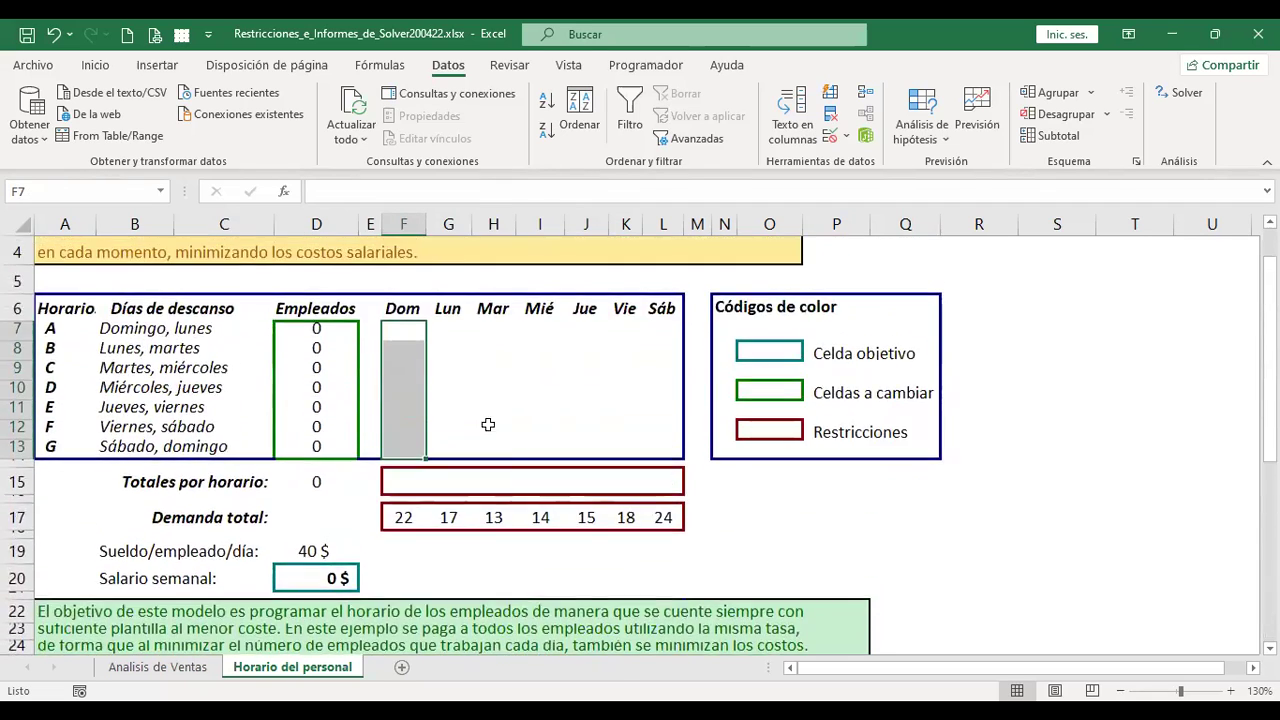
# Fill row 7 (F7:L7) with 0, 0, 1, 1, 1, 1, 1
pyautogui.click(407, 328)
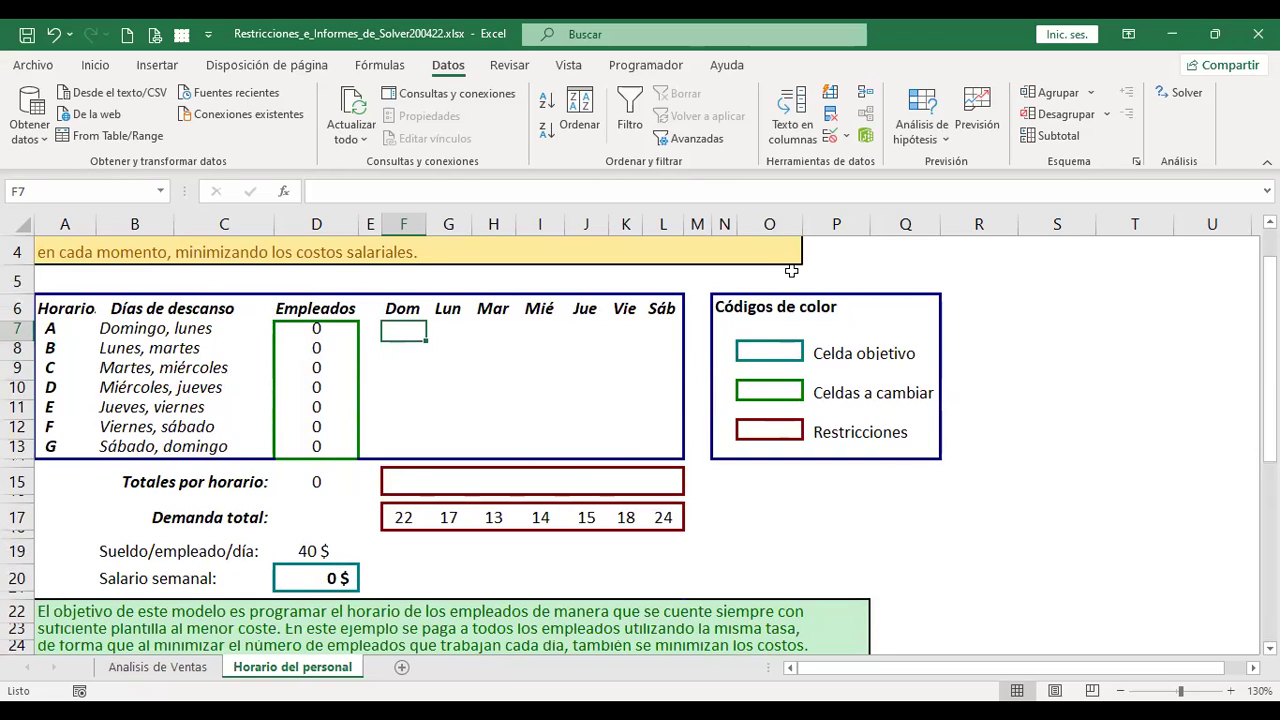
pyautogui.write('0')
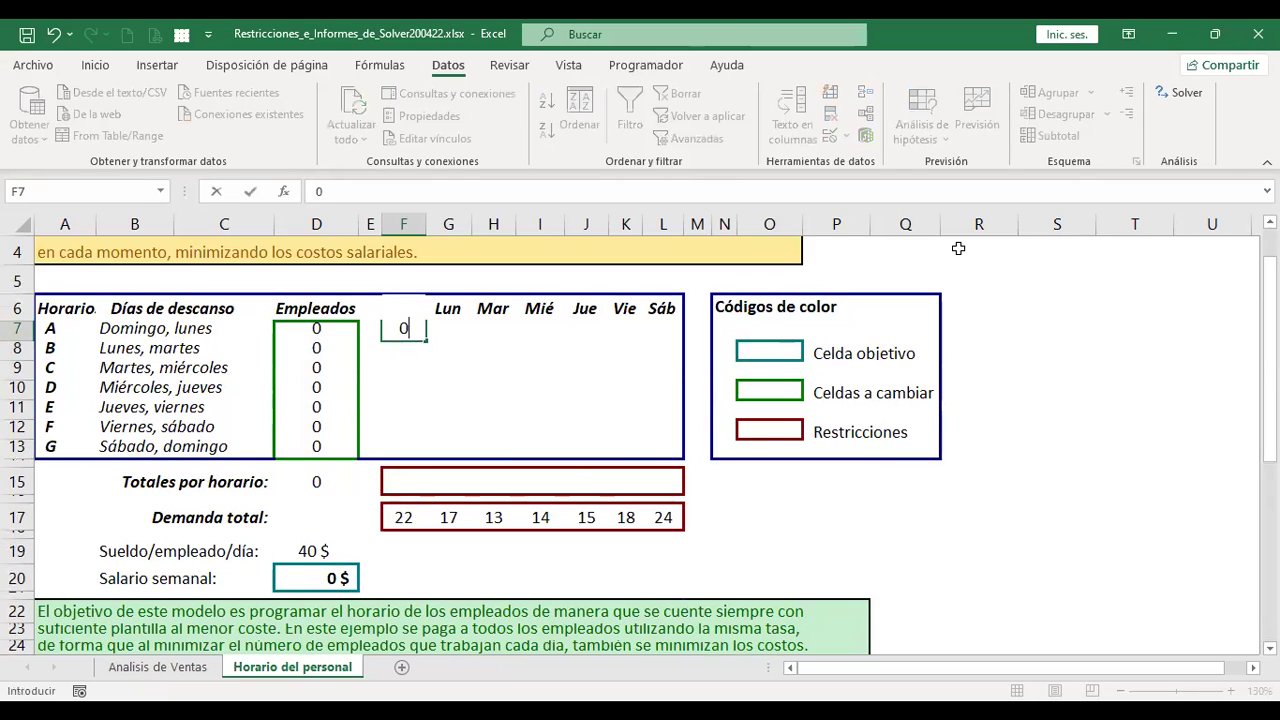
pyautogui.press('Tab')
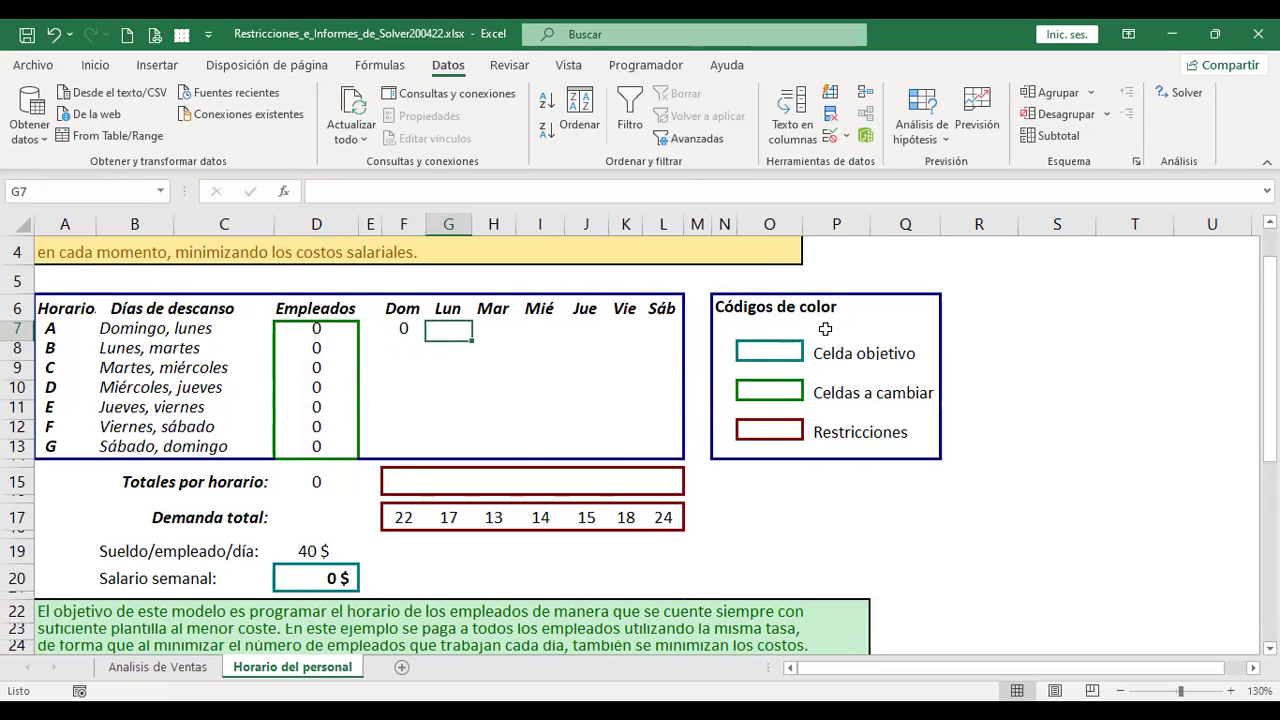
pyautogui.write('0')
pyautogui.press('Tab')
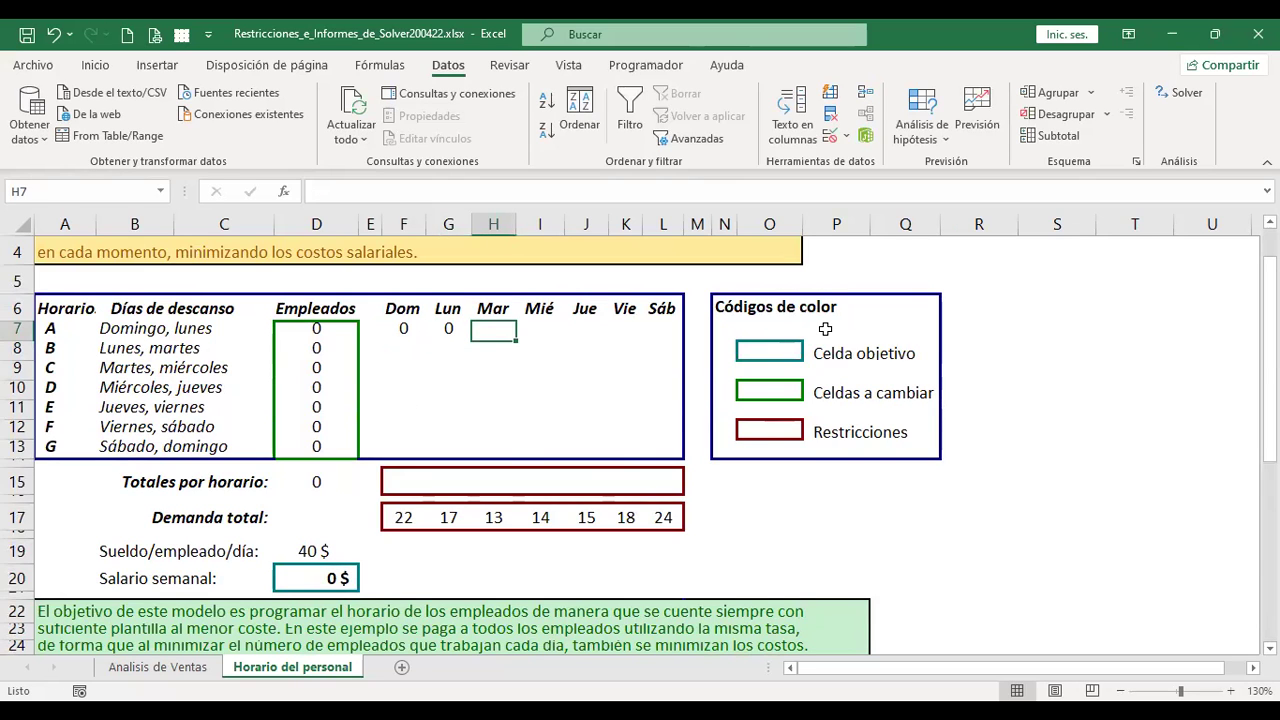
pyautogui.write('1')
pyautogui.press('Tab')
pyautogui.write('1')
pyautogui.press('Tab')
pyautogui.write('1')
pyautogui.press('Tab')
pyautogui.write('1')
pyautogui.press('Tab')
pyautogui.write('1')
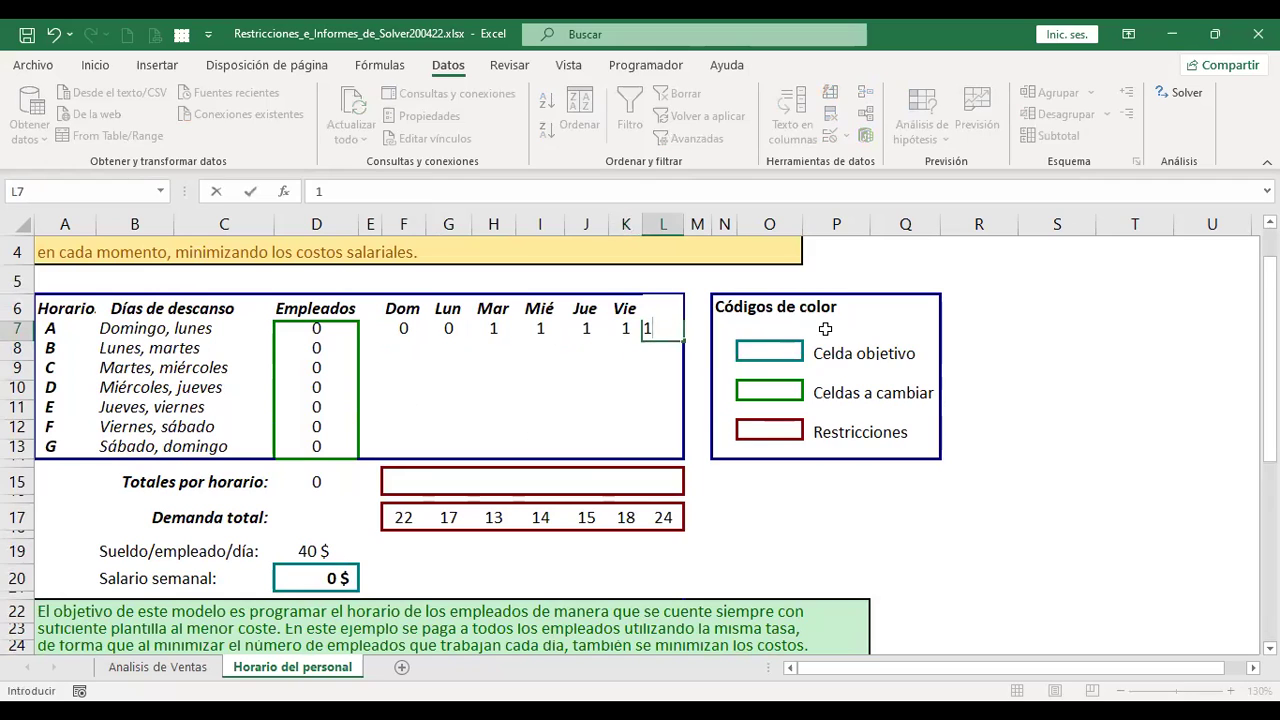
pyautogui.press('Return')
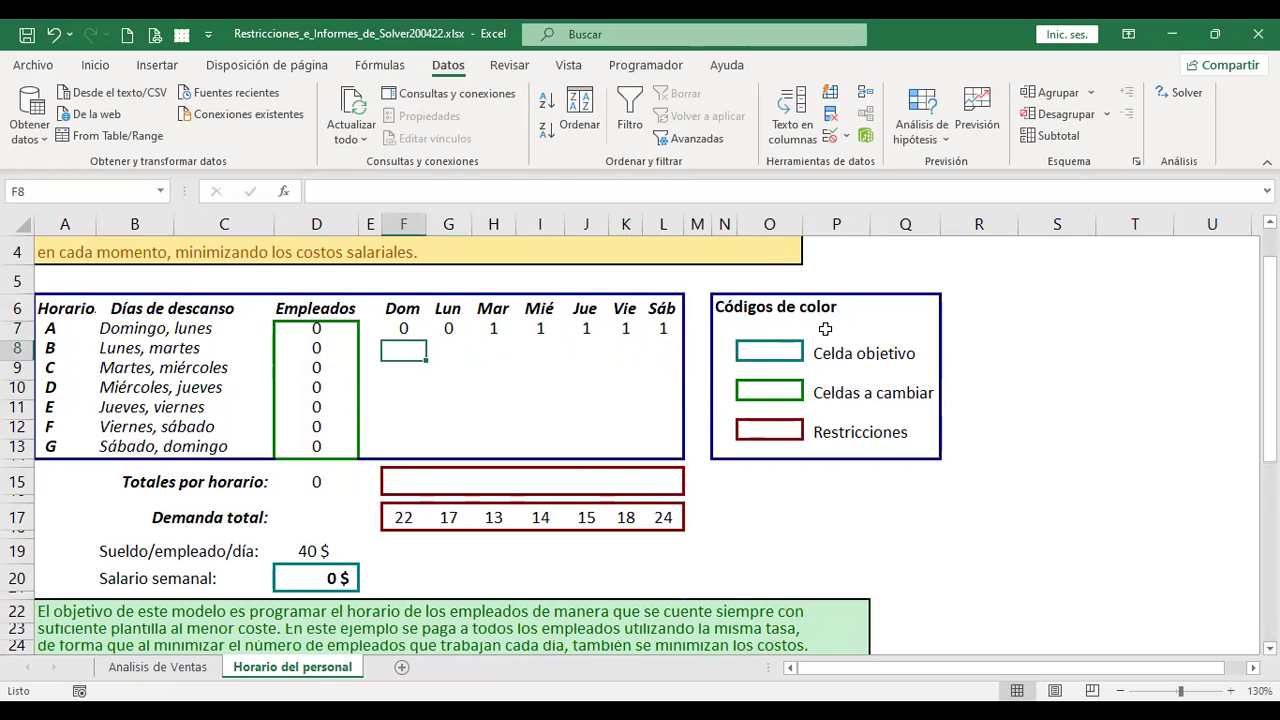
# Fill row 8 (F8:L8) with 1, 0, 0, 1, 1, 1, 1
pyautogui.write('1')
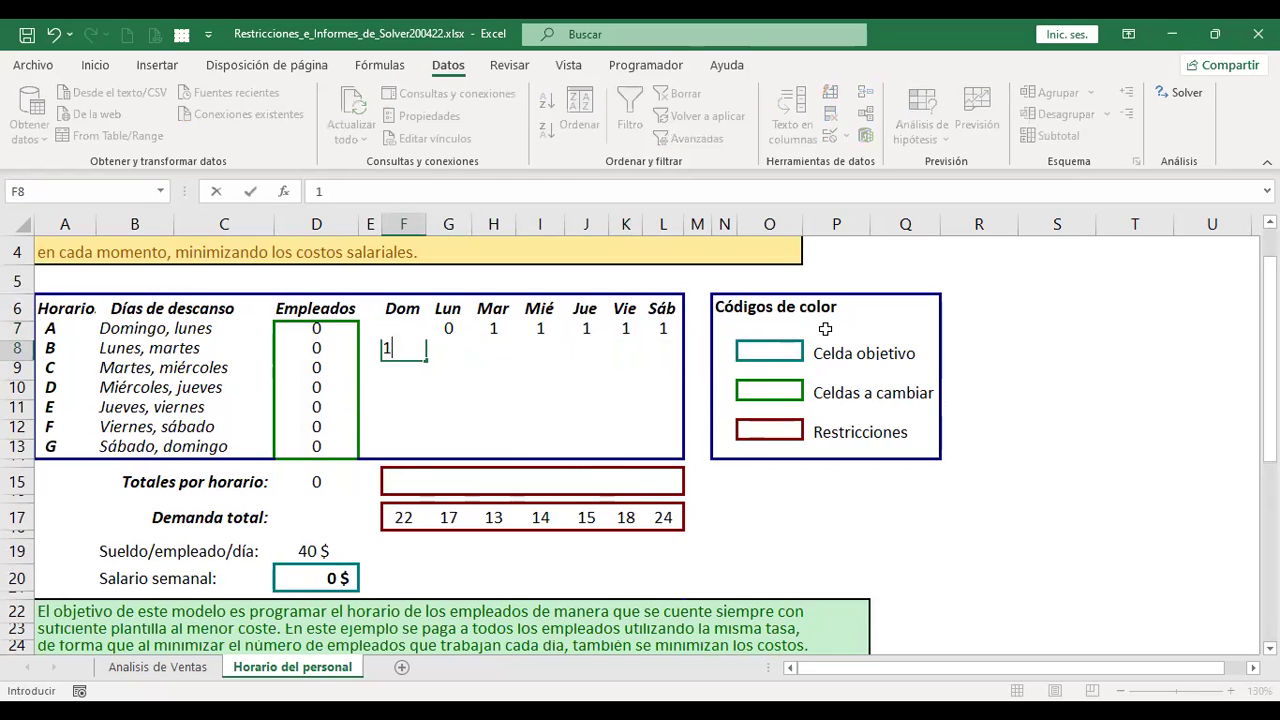
pyautogui.press('Tab')
pyautogui.write('0')
pyautogui.press('Tab')
pyautogui.write('0')
pyautogui.press('Tab')
pyautogui.write('1')
pyautogui.press('Tab')
pyautogui.write('1')
pyautogui.press('Tab')
pyautogui.write('1')
pyautogui.press('Tab')
pyautogui.write('1')
pyautogui.press('Down')
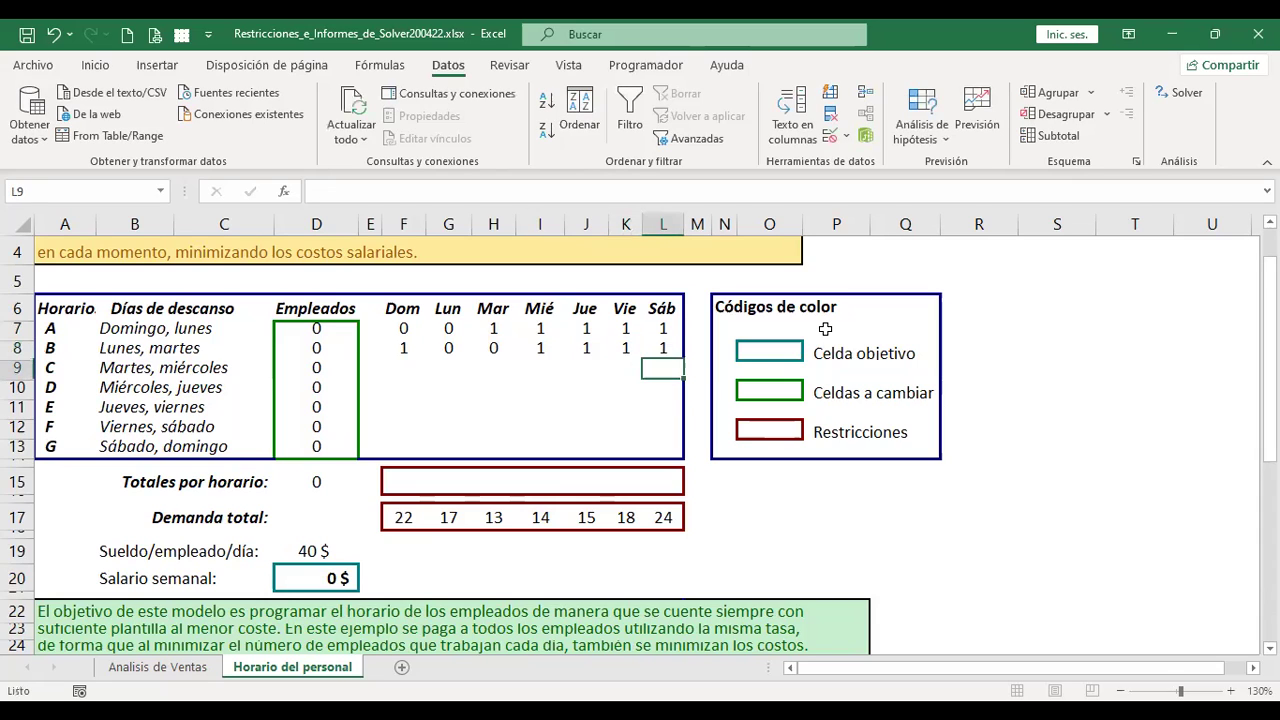
# Fill row 9 (F9:L9) with 1, 1, 0, 0, 1, 1, 1
pyautogui.press('Left')
pyautogui.press('Left')
pyautogui.press('Left')
pyautogui.press('Left')
pyautogui.press('Left')
pyautogui.press('Left')
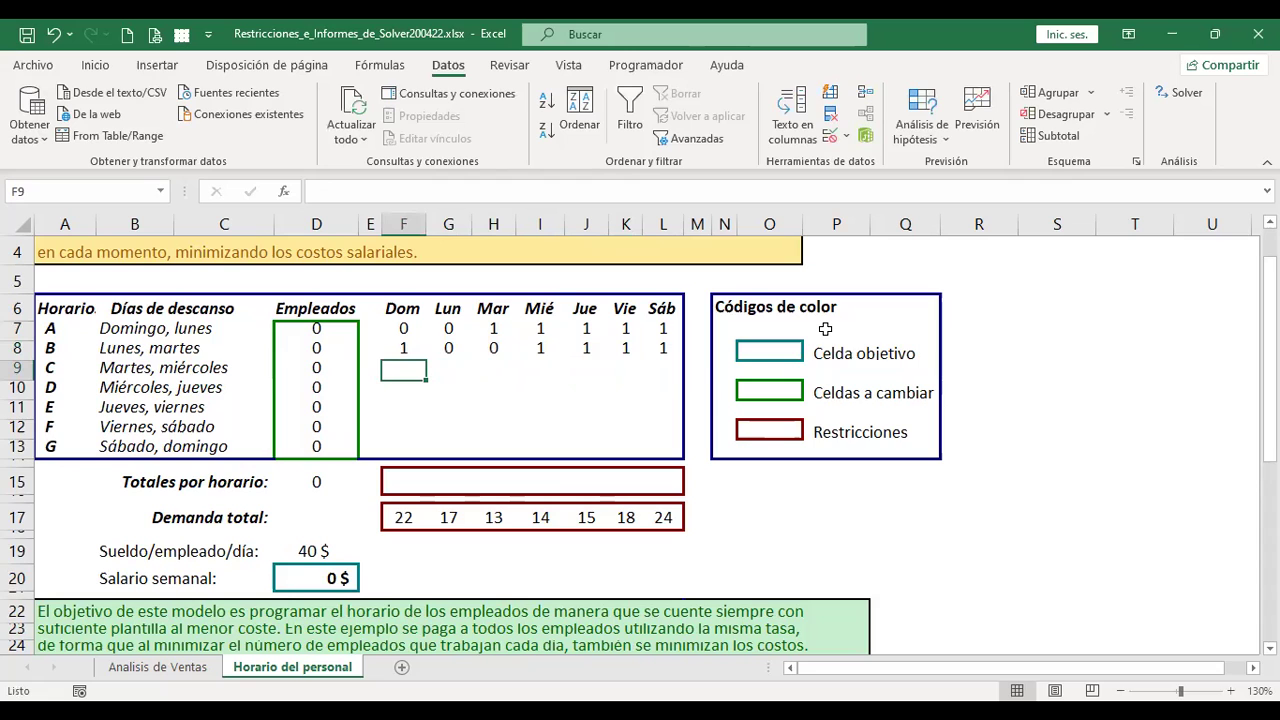
pyautogui.write('1')
pyautogui.press('Tab')
pyautogui.write('1')
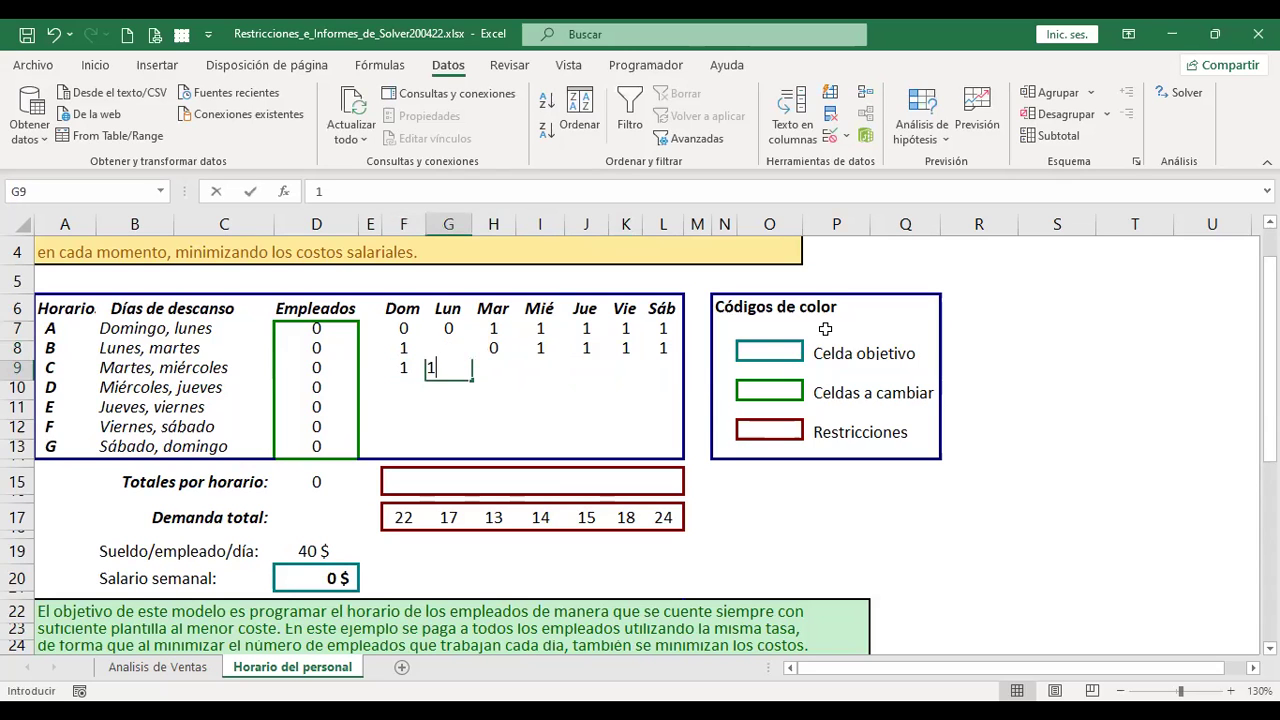
pyautogui.press('Tab')
pyautogui.write('0')
pyautogui.write('0')
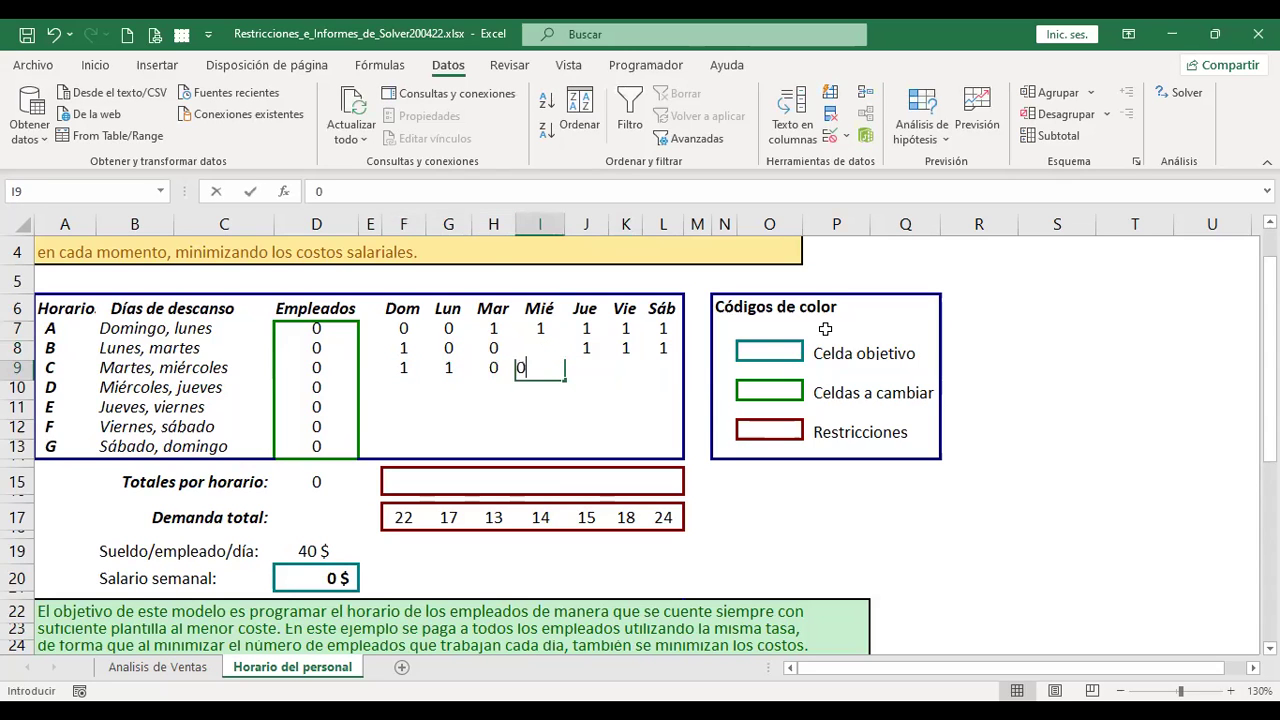
pyautogui.press('Tab')
pyautogui.write('1')
pyautogui.press('Tab')
pyautogui.write('1')
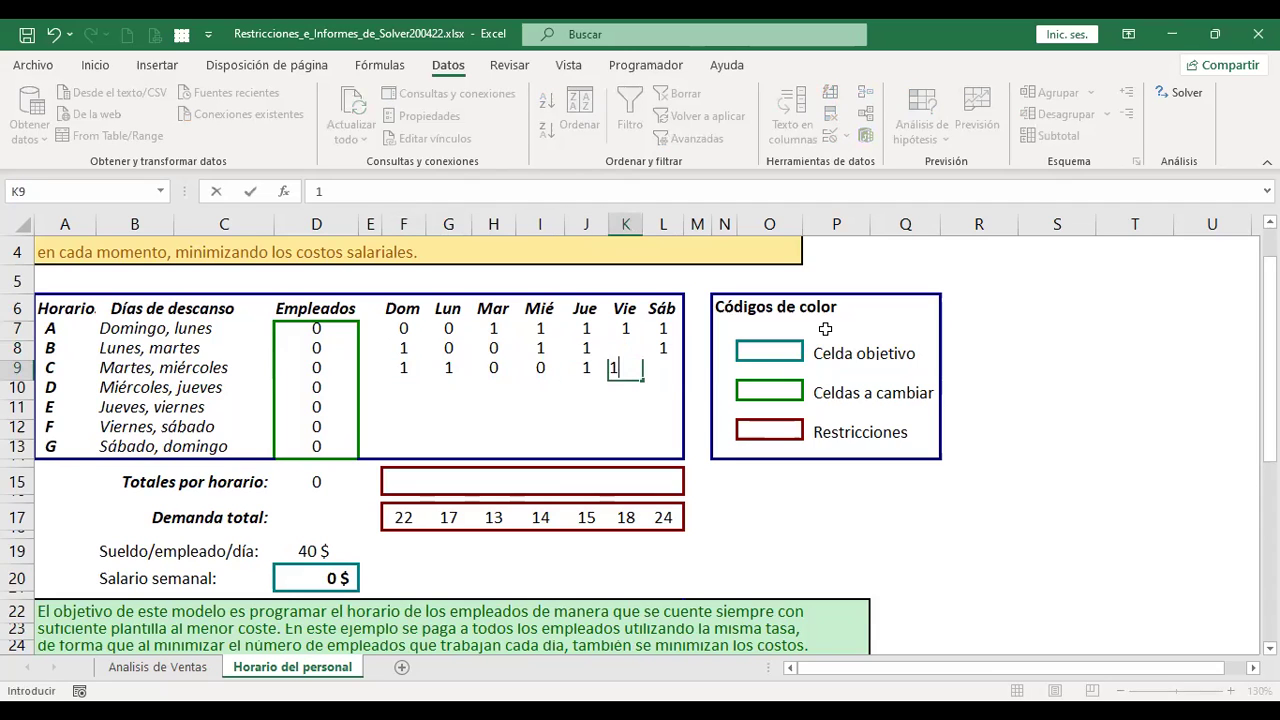
pyautogui.press('Tab')
pyautogui.write('1')
pyautogui.press('Down')
# Fill row 10 (F10:L10) with 1, 1, 1, 0, 0, 1, 1
pyautogui.press('Left')
pyautogui.press('Left')
pyautogui.press('Left')
pyautogui.press('Left')
pyautogui.press('Left')
pyautogui.press('Left')
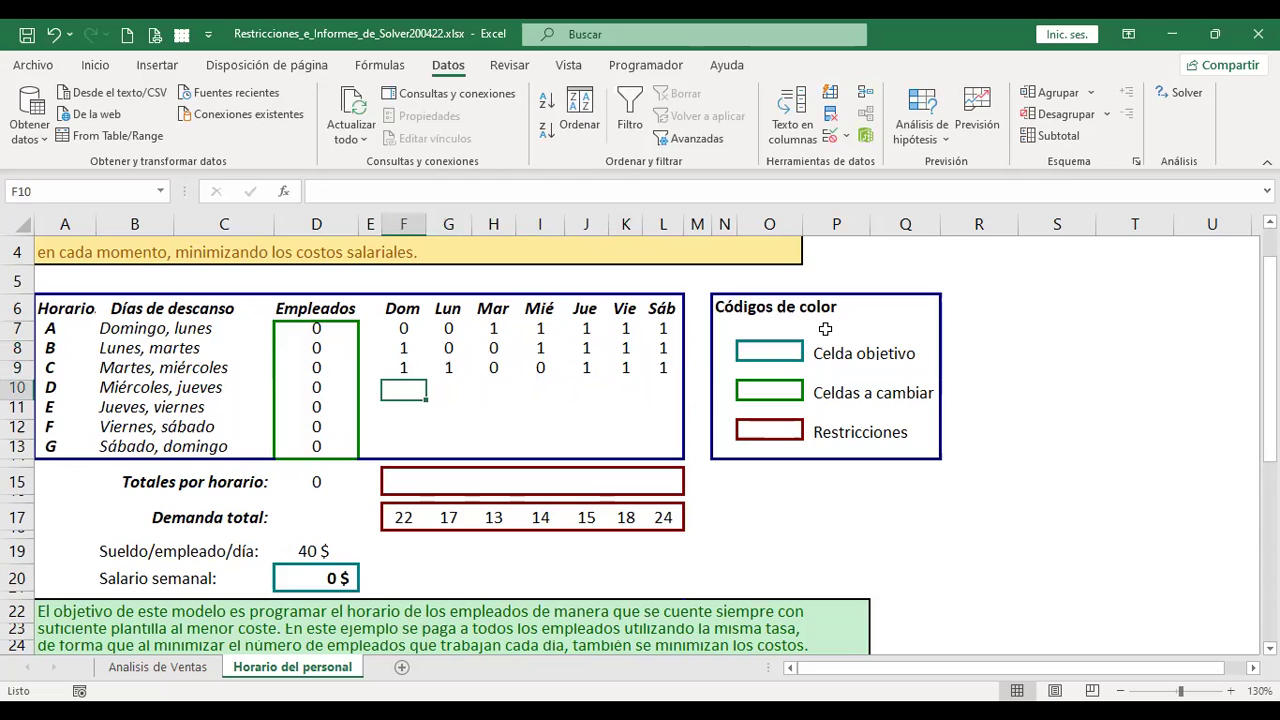
pyautogui.write('1')
pyautogui.press('Tab')
pyautogui.write('1')
pyautogui.press('Tab')
pyautogui.write('1')
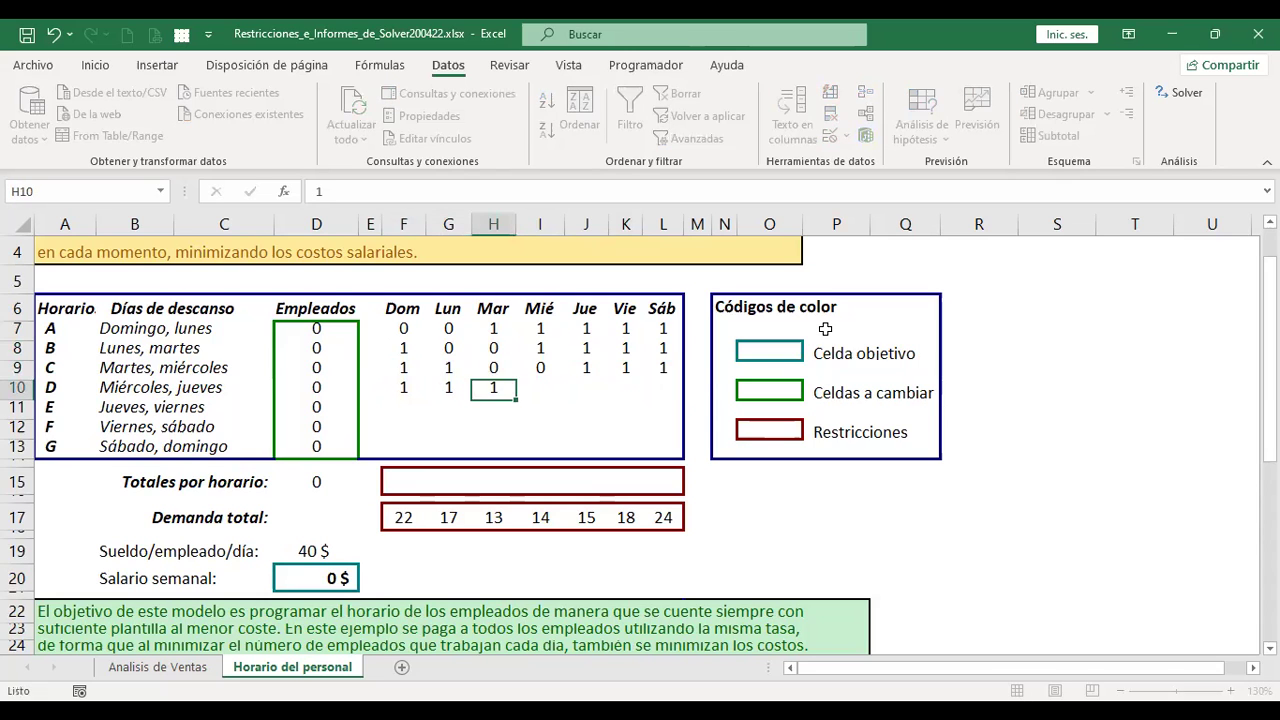
pyautogui.press('Tab')
pyautogui.write('0')
pyautogui.press('Tab')
pyautogui.write('0')
pyautogui.press('Tab')
pyautogui.write('1')
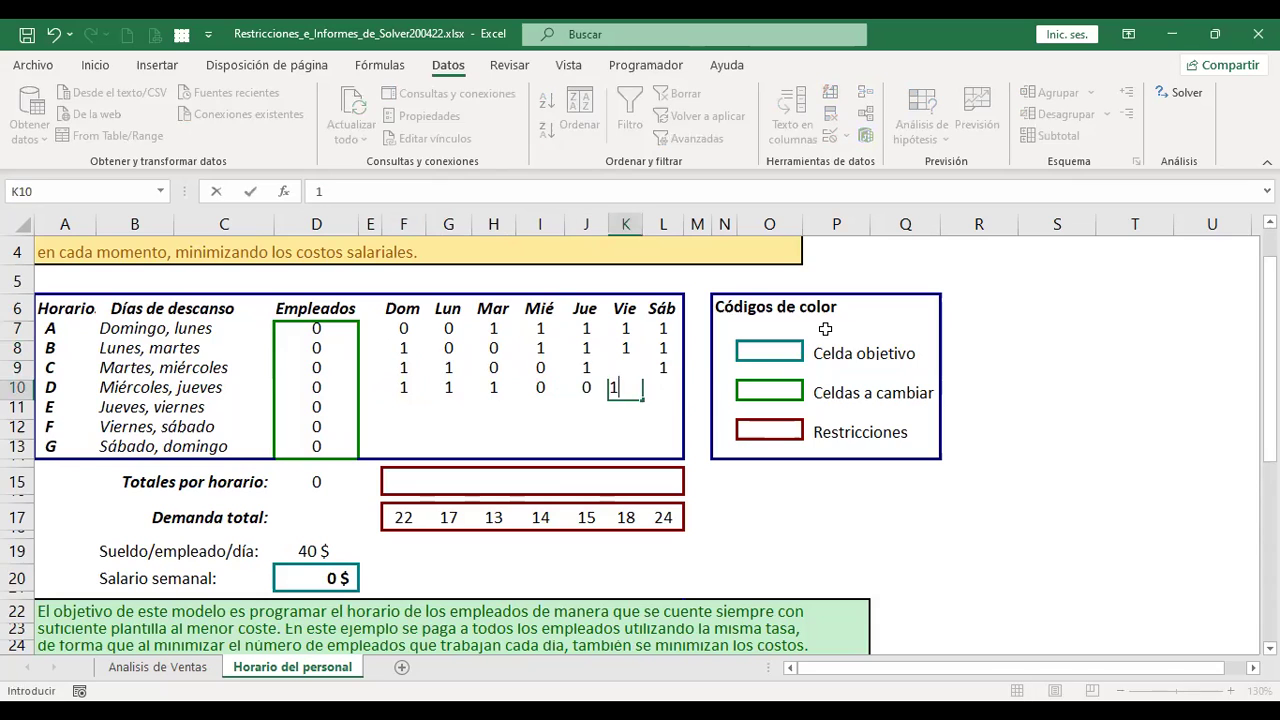
pyautogui.press('Tab')
pyautogui.write('1')
pyautogui.press('Down')
# Fill row 11 (F11:L11) with 1, 1, 1, 1, 0, 0, 1
pyautogui.press('Left')
pyautogui.press('Left')
pyautogui.press('Left')
pyautogui.press('Left')
pyautogui.press('Left')
pyautogui.press('Left')
pyautogui.write('1')
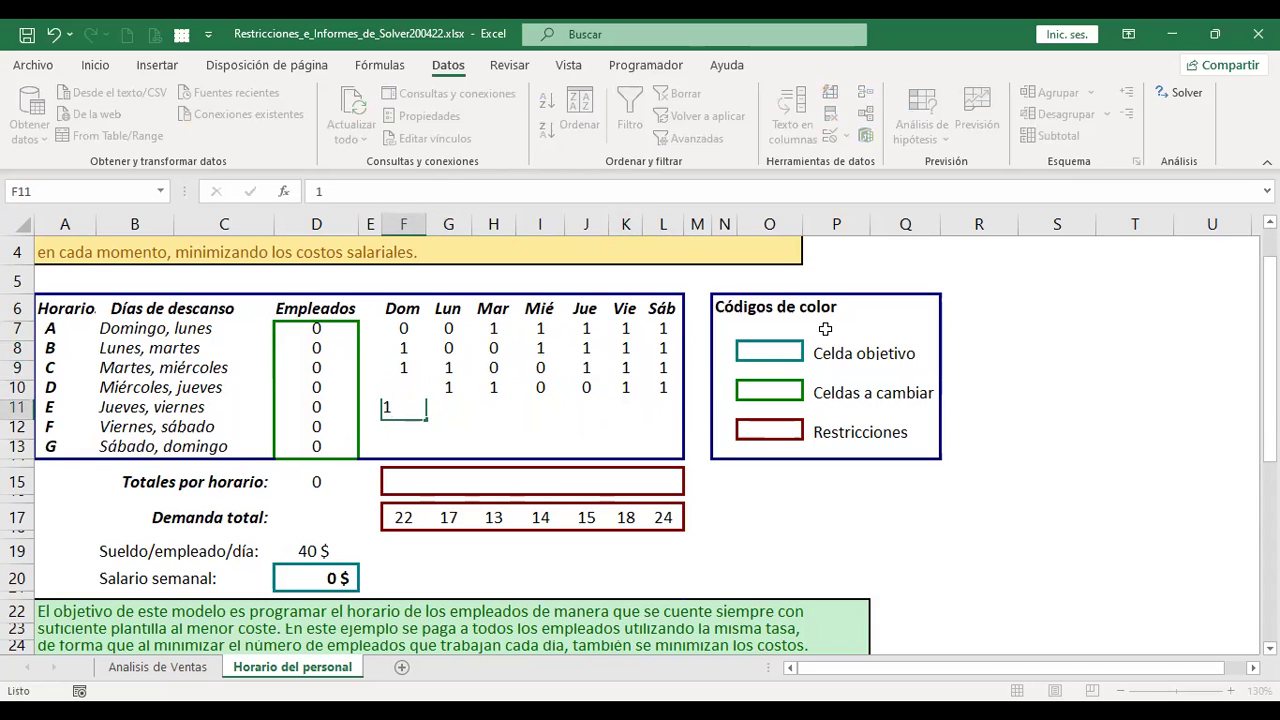
pyautogui.press('Tab')
pyautogui.write('1')
pyautogui.press('Tab')
pyautogui.write('1')
pyautogui.press('Tab')
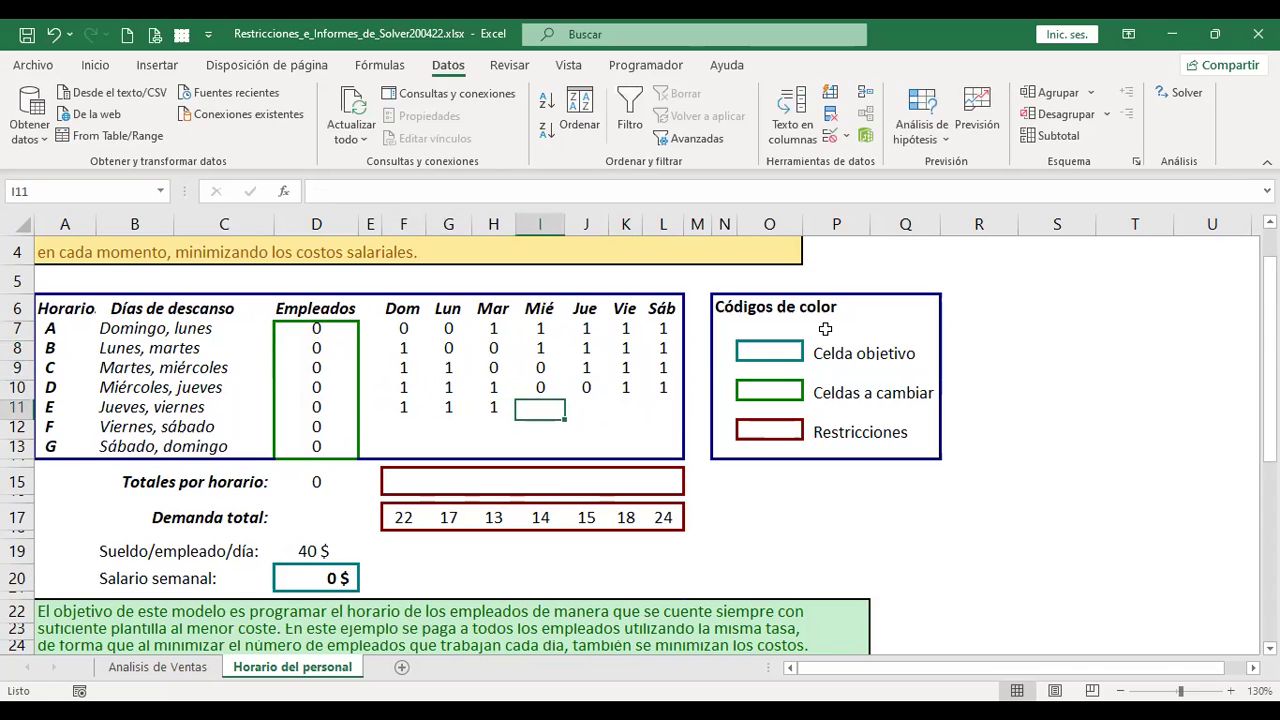
pyautogui.write('1')
pyautogui.press('Tab')
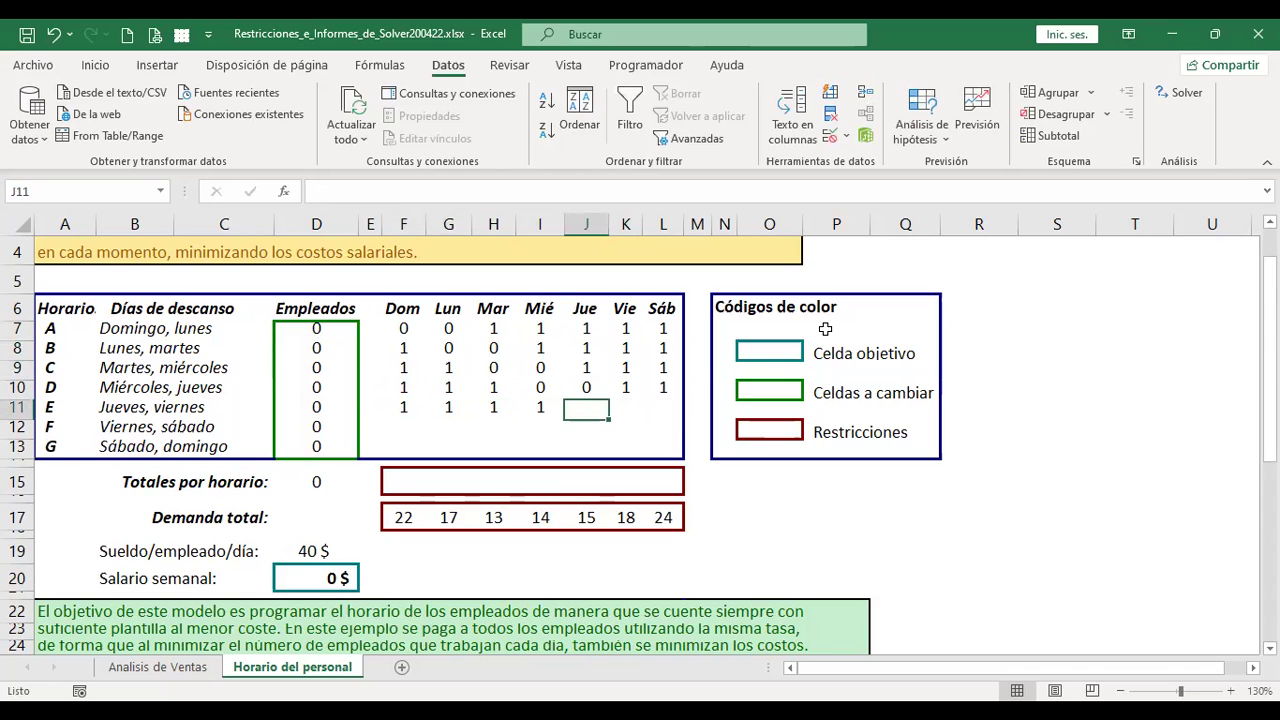
pyautogui.write('0')
pyautogui.press('Tab')
pyautogui.write('0')
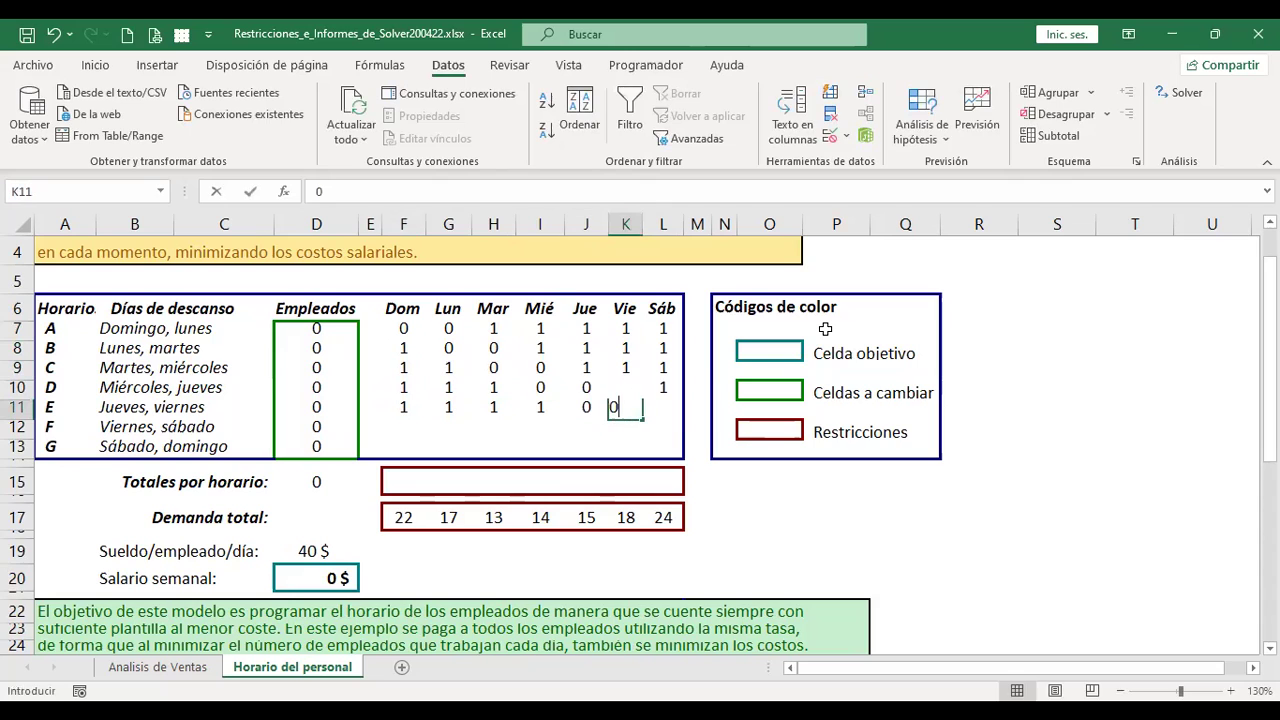
pyautogui.press('Tab')
pyautogui.write('1')
pyautogui.press('Return')
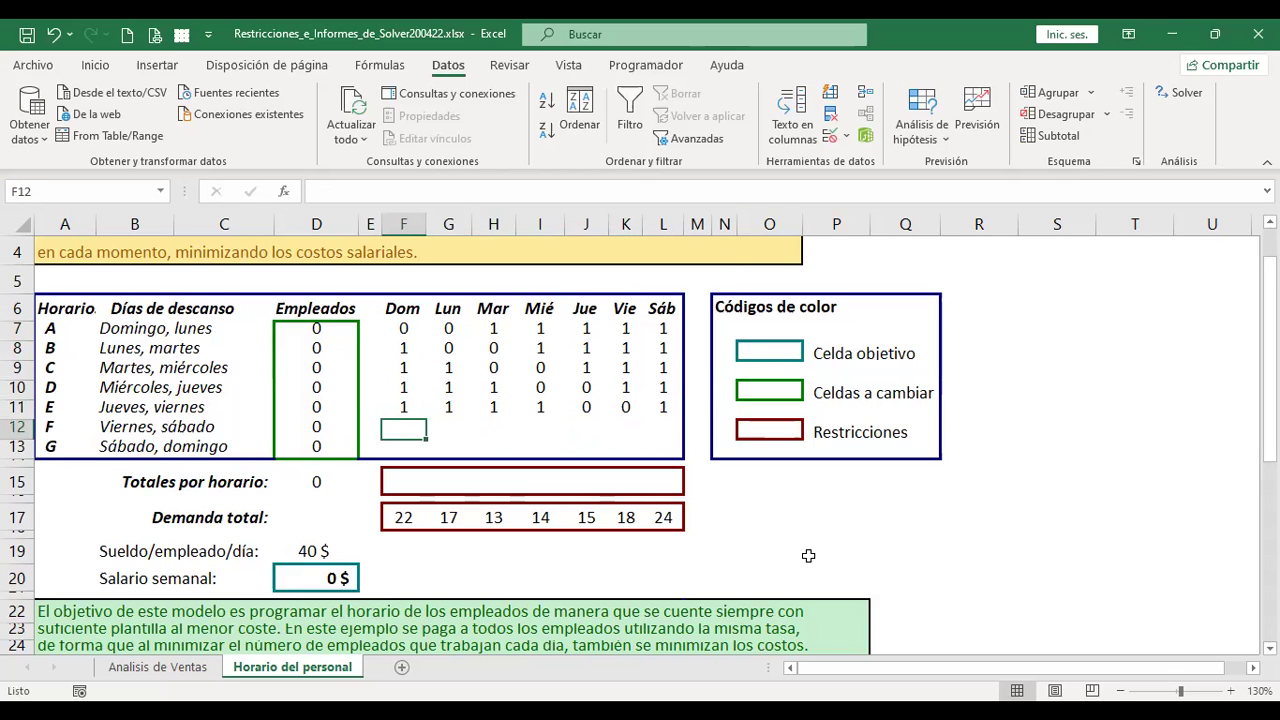
# Fill schedule F's row 12 with 1, 1, 1, 1, 1, 0, 0
pyautogui.scroll(-5, 566, 494)
pyautogui.scroll(-5, 566, 494)
pyautogui.scroll(3, 566, 494)
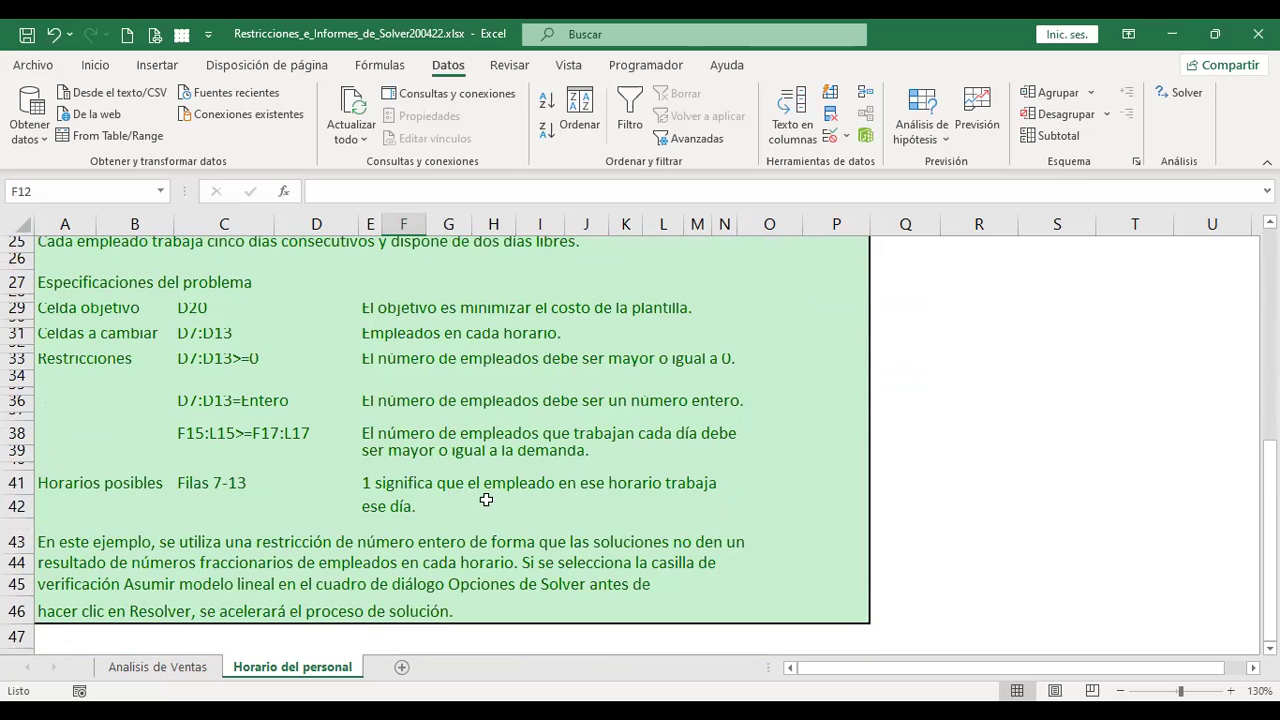
pyautogui.scroll(6, 451, 511)
pyautogui.scroll(2, 451, 511)
pyautogui.scroll(-3, 692, 482)
pyautogui.scroll(1, 692, 482)
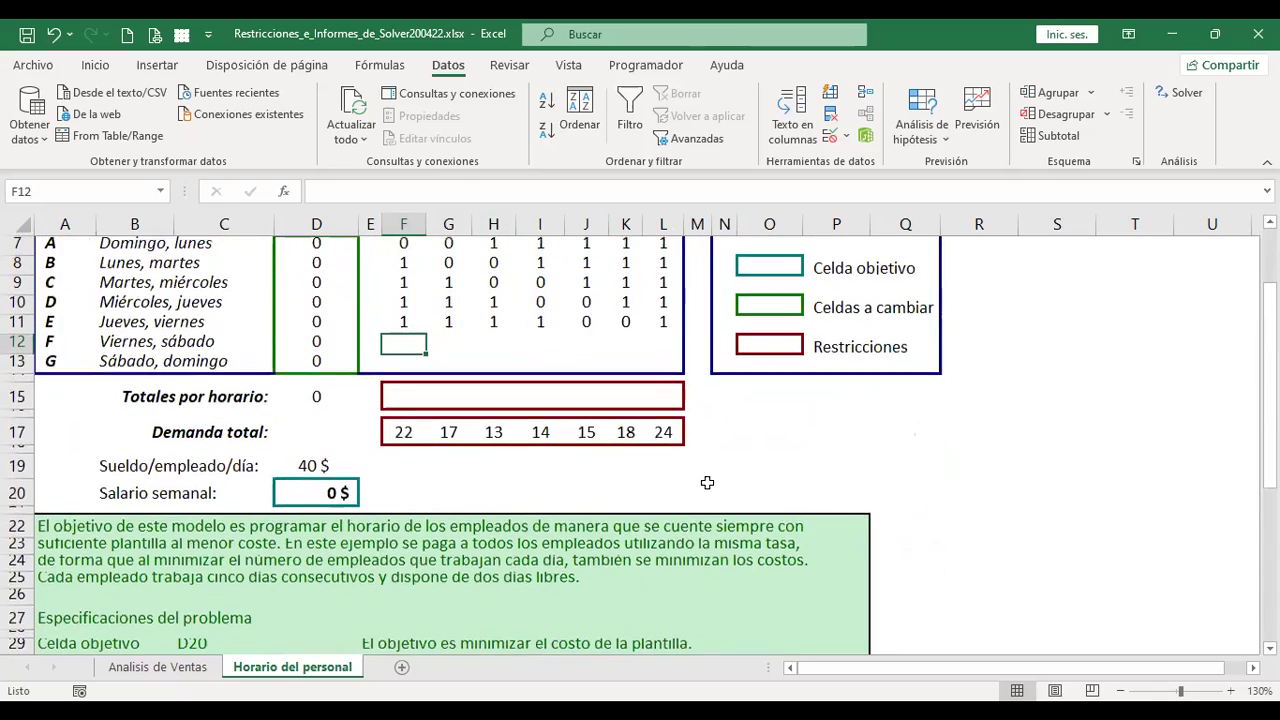
pyautogui.scroll(1, 821, 466)
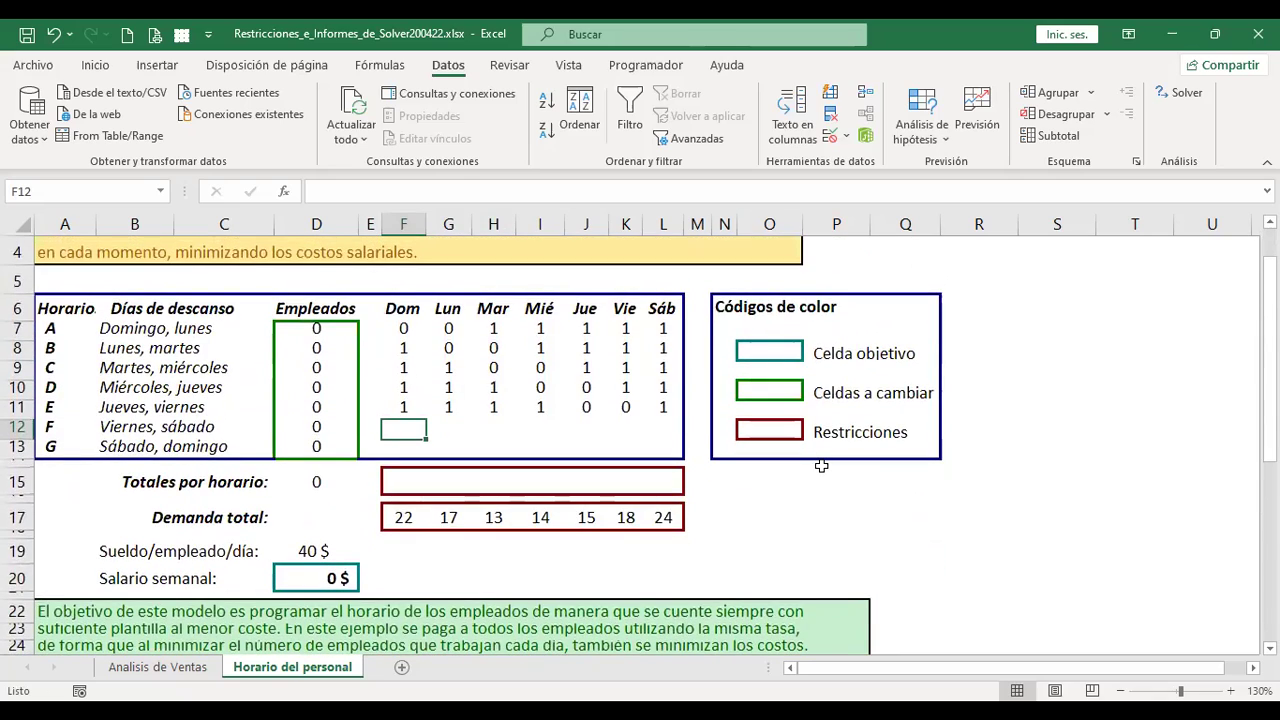
pyautogui.write('1')
pyautogui.press('Tab')
pyautogui.write('1')
pyautogui.press('Tab')
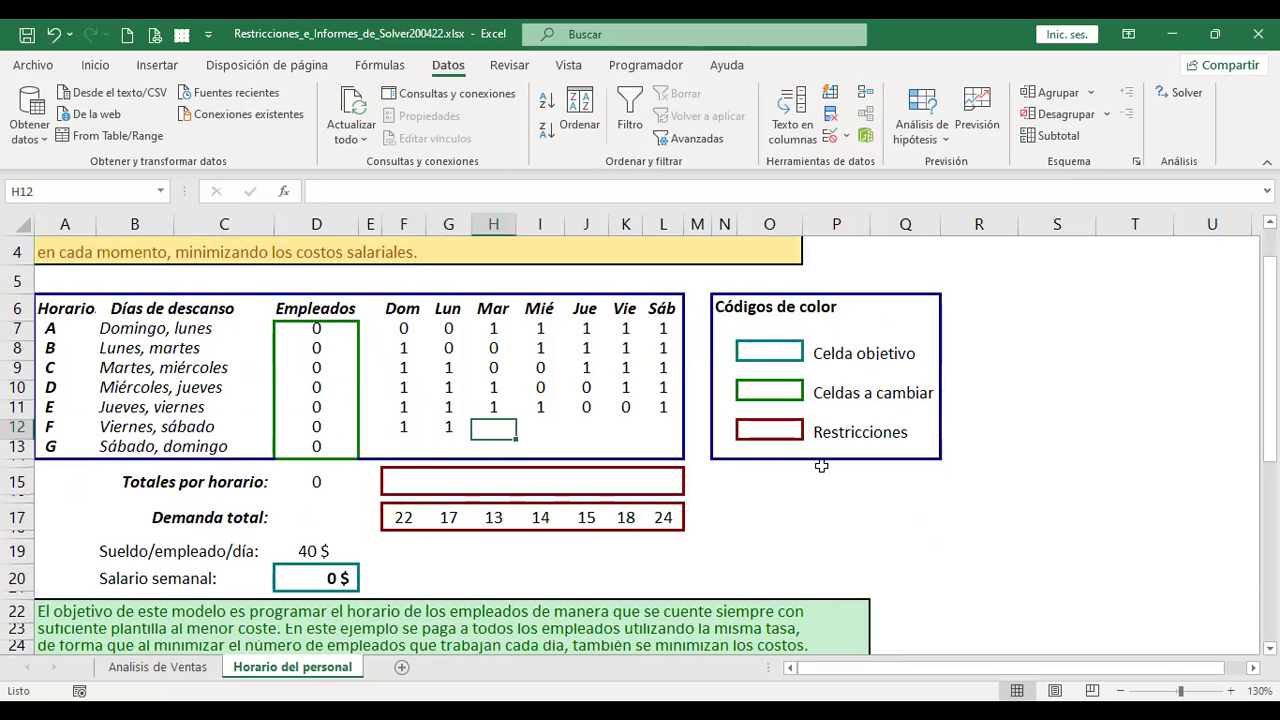
pyautogui.write('1')
pyautogui.press('Tab')
pyautogui.write('1')
pyautogui.press('Tab')
pyautogui.write('1')
pyautogui.press('Tab')
pyautogui.write('0')
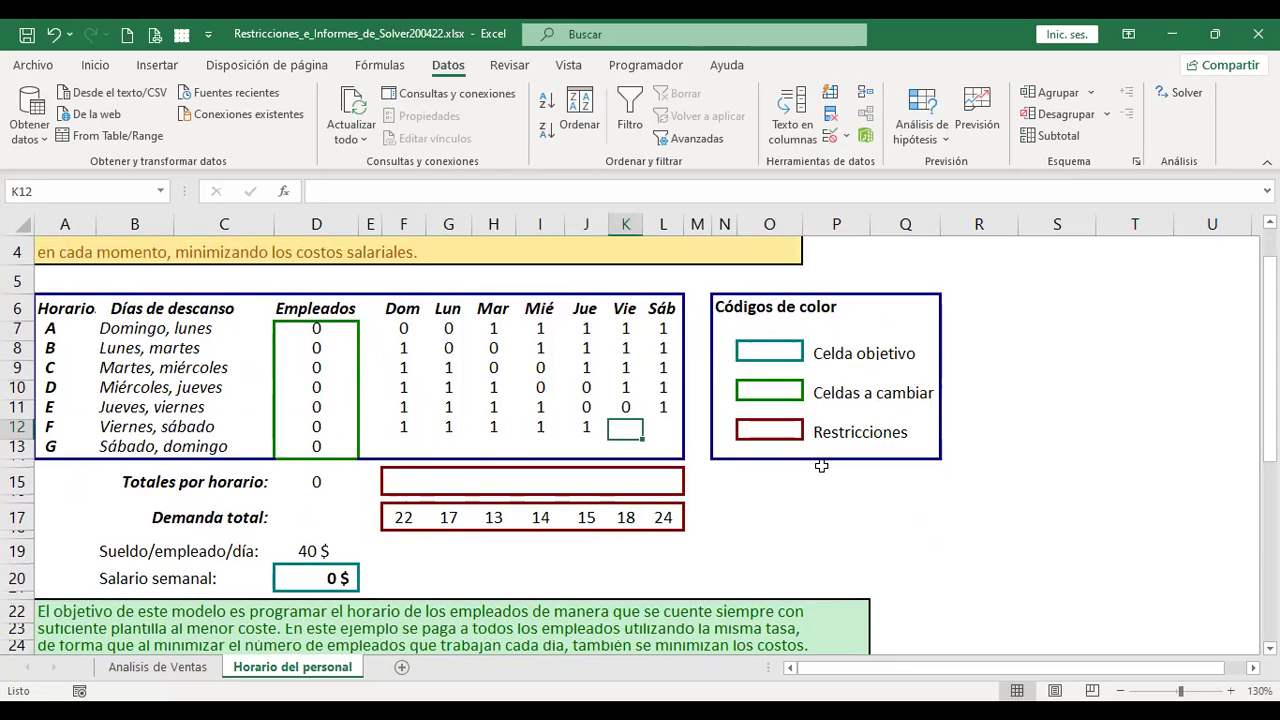
pyautogui.press('Tab')
pyautogui.write('0')
pyautogui.press('Return')
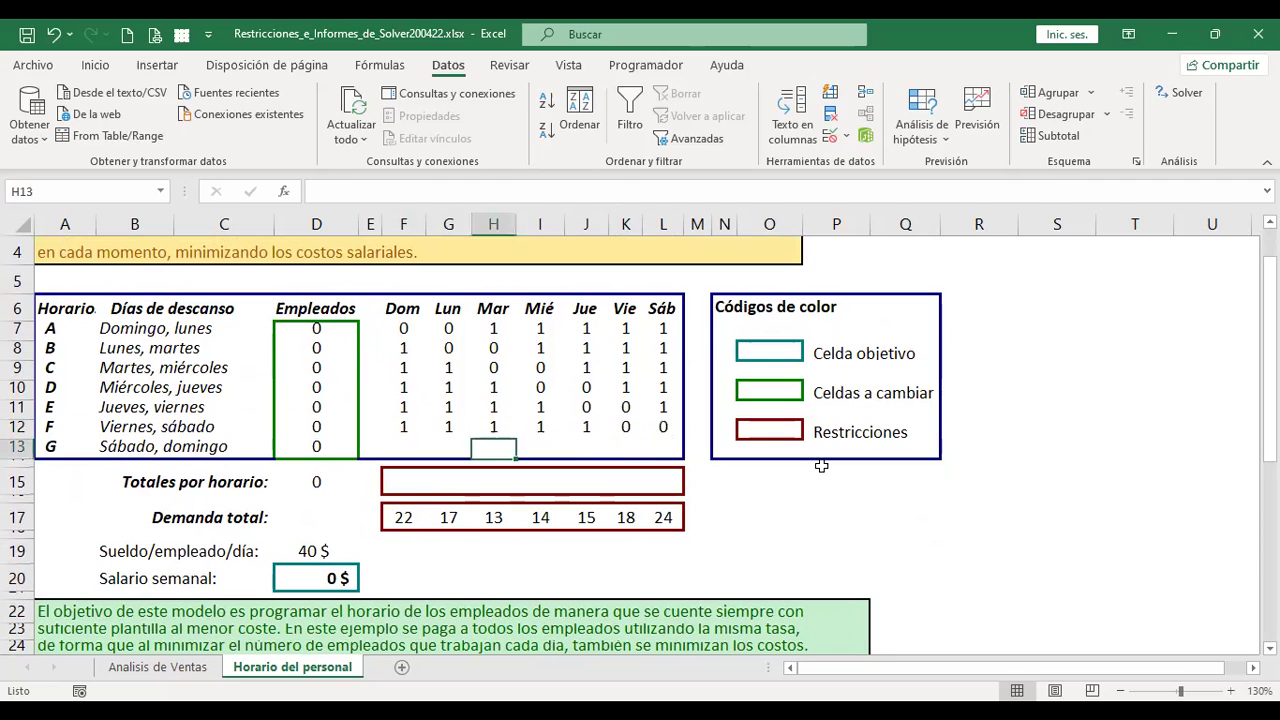
# Fill schedule G's row 13 with 0, 1, 1, 1, 1, 1, 0 and add the missing 0 in K12
pyautogui.write('0')
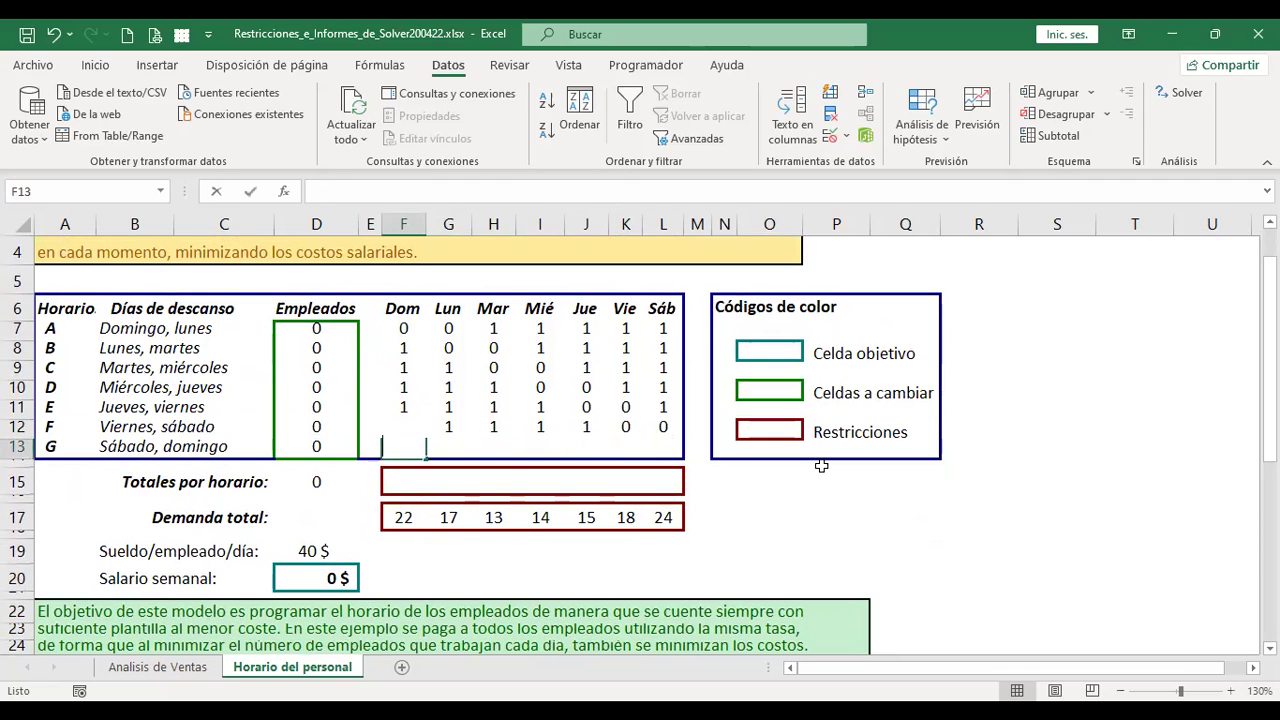
pyautogui.press('Tab')
pyautogui.write('1')
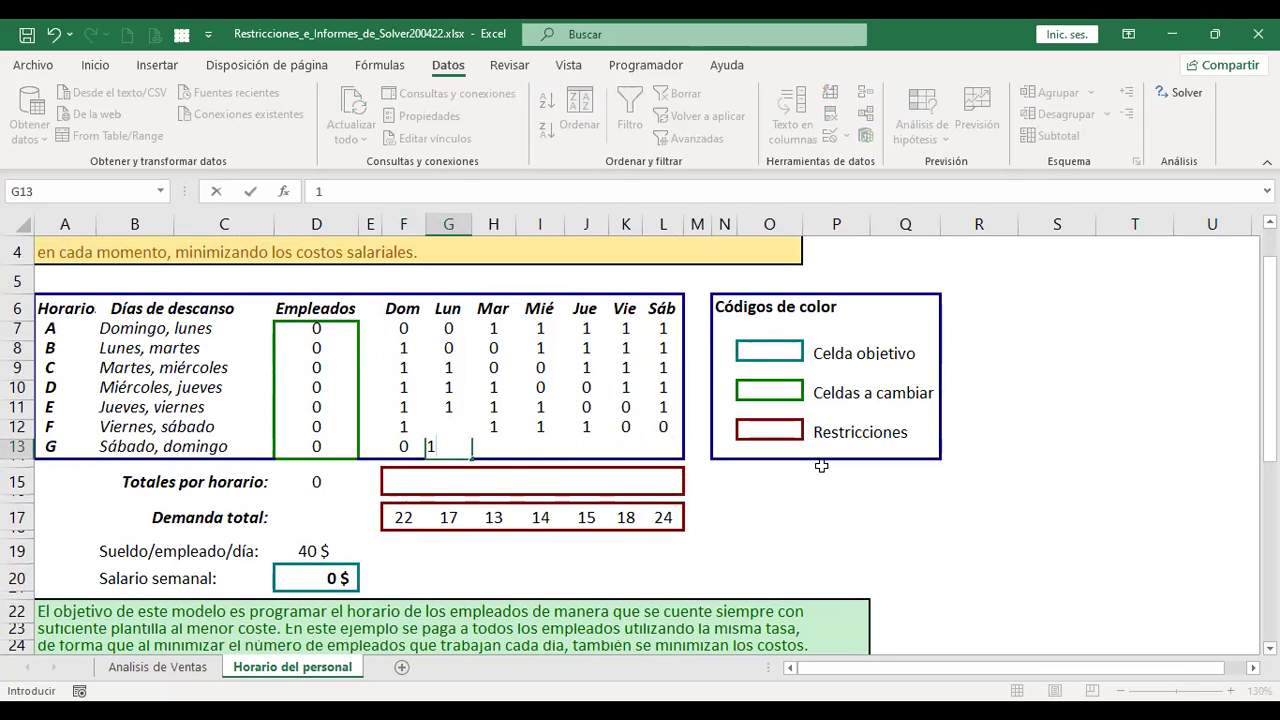
pyautogui.press('Tab')
pyautogui.write('1')
pyautogui.press('Tab')
pyautogui.write('1')
pyautogui.press('Tab')
pyautogui.press('Tab')
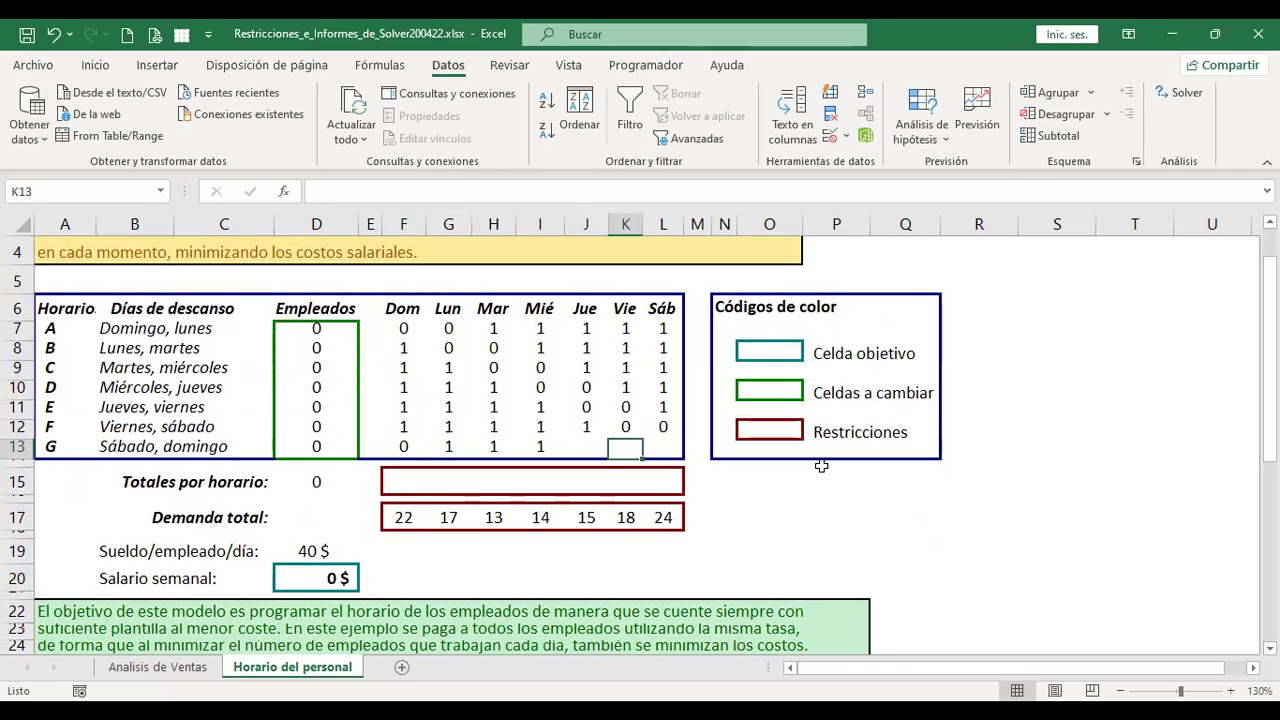
pyautogui.hotkey('shift', 'Tab')
pyautogui.write('1')
pyautogui.press('Tab')
pyautogui.write('1')
pyautogui.press('Tab')
pyautogui.write('0')
pyautogui.press('Up')
pyautogui.press('Left')
pyautogui.write('0')
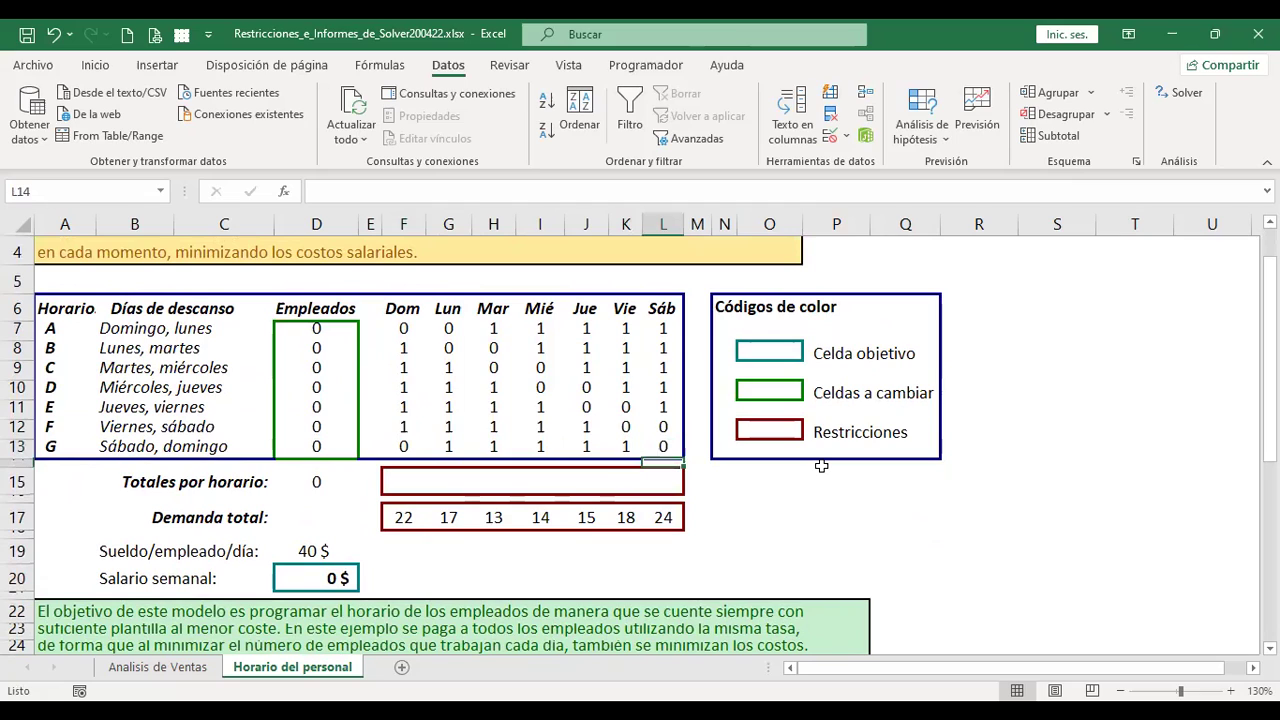
pyautogui.press('Down')
pyautogui.press('Down')
pyautogui.press('Right')
pyautogui.press('Right')
pyautogui.press('Down')
pyautogui.press('Right')
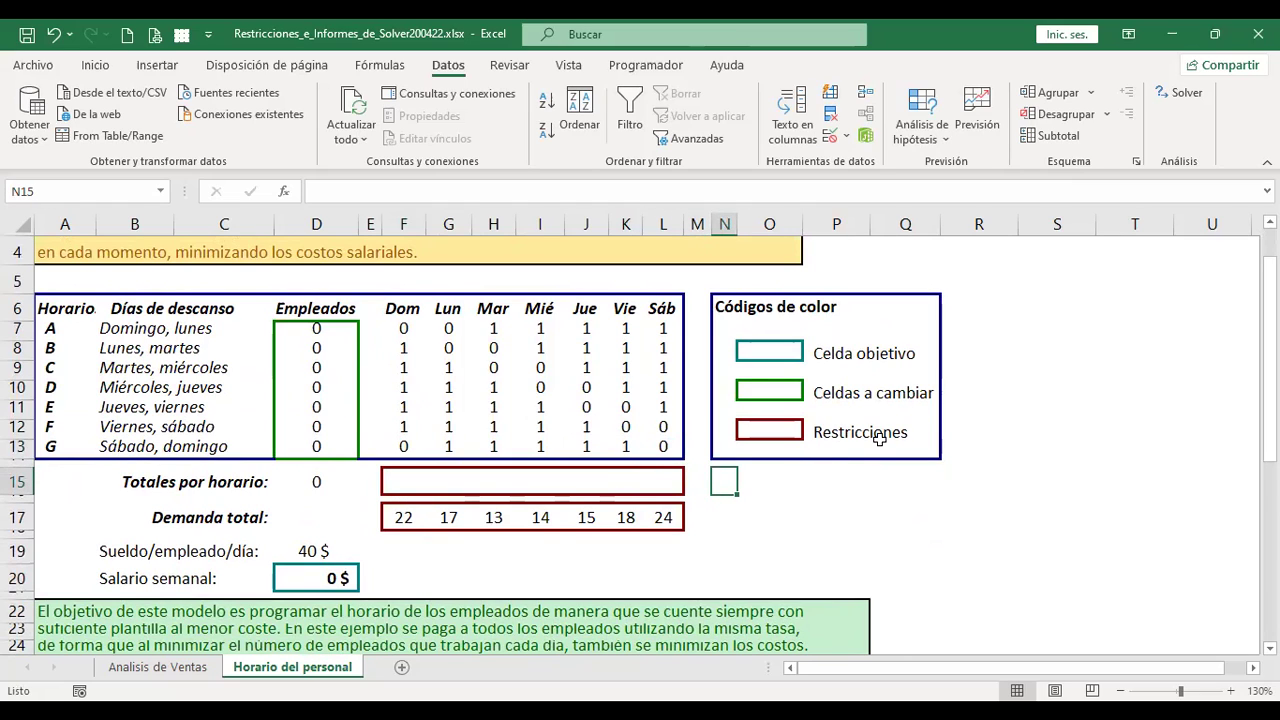
pyautogui.scroll(-9, 515, 480)
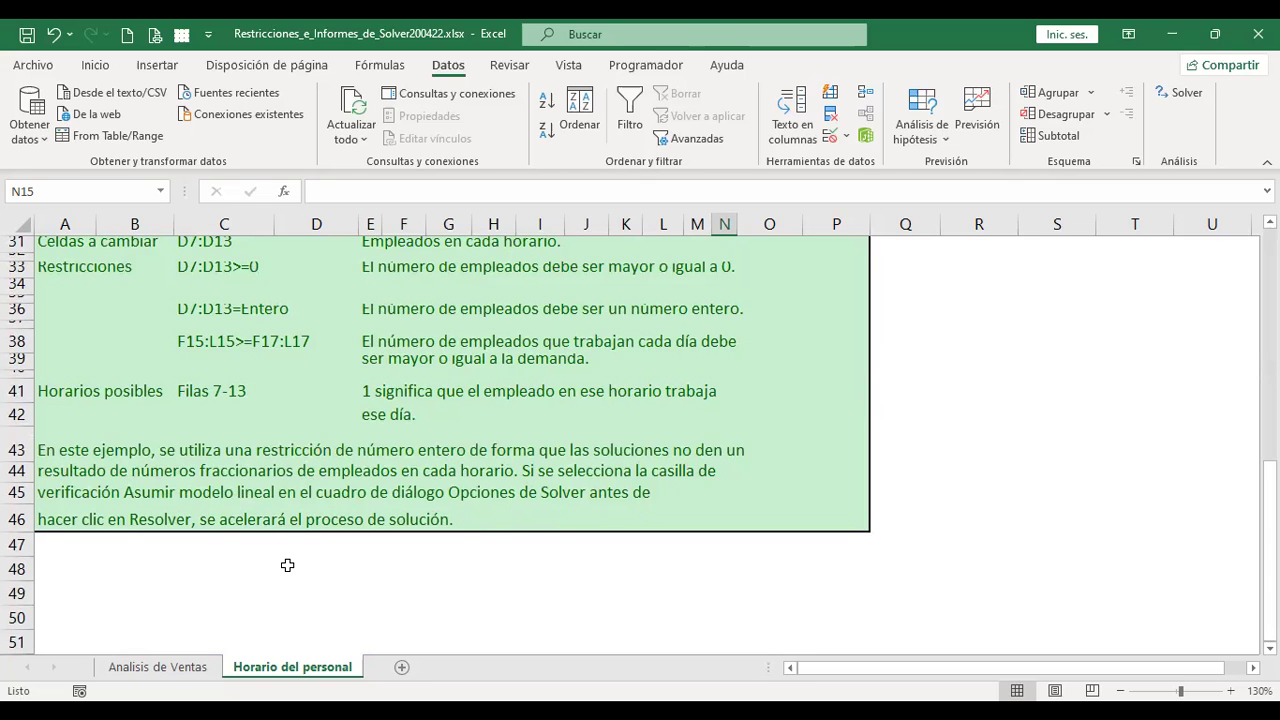
pyautogui.scroll(2, 287, 565)
pyautogui.scroll(3, 287, 565)
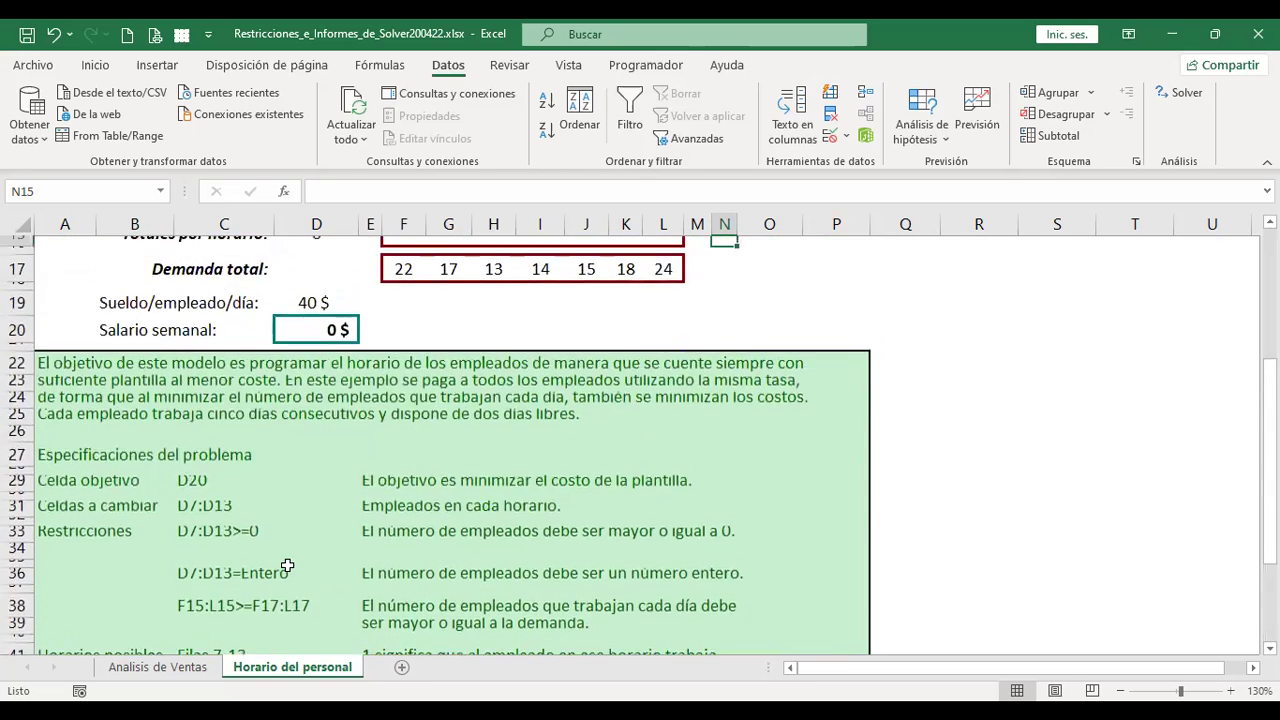
pyautogui.scroll(3, 287, 565)
pyautogui.scroll(1, 287, 565)
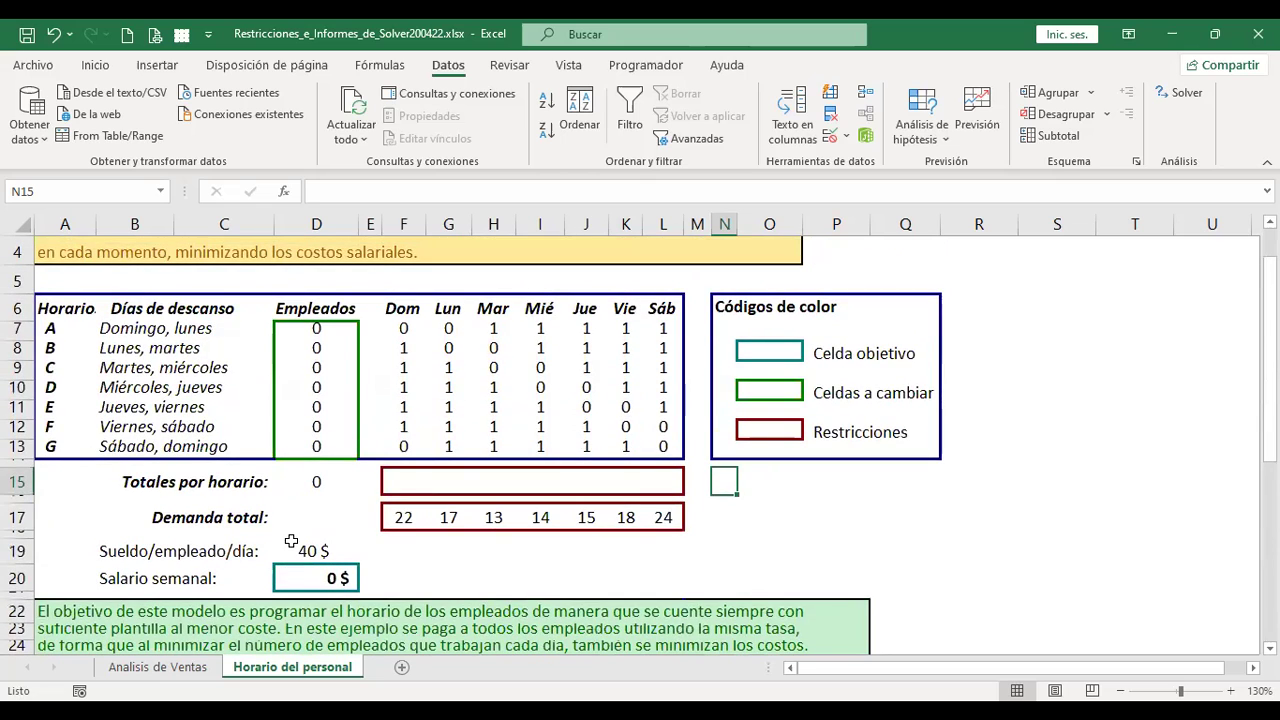
pyautogui.click(405, 476)
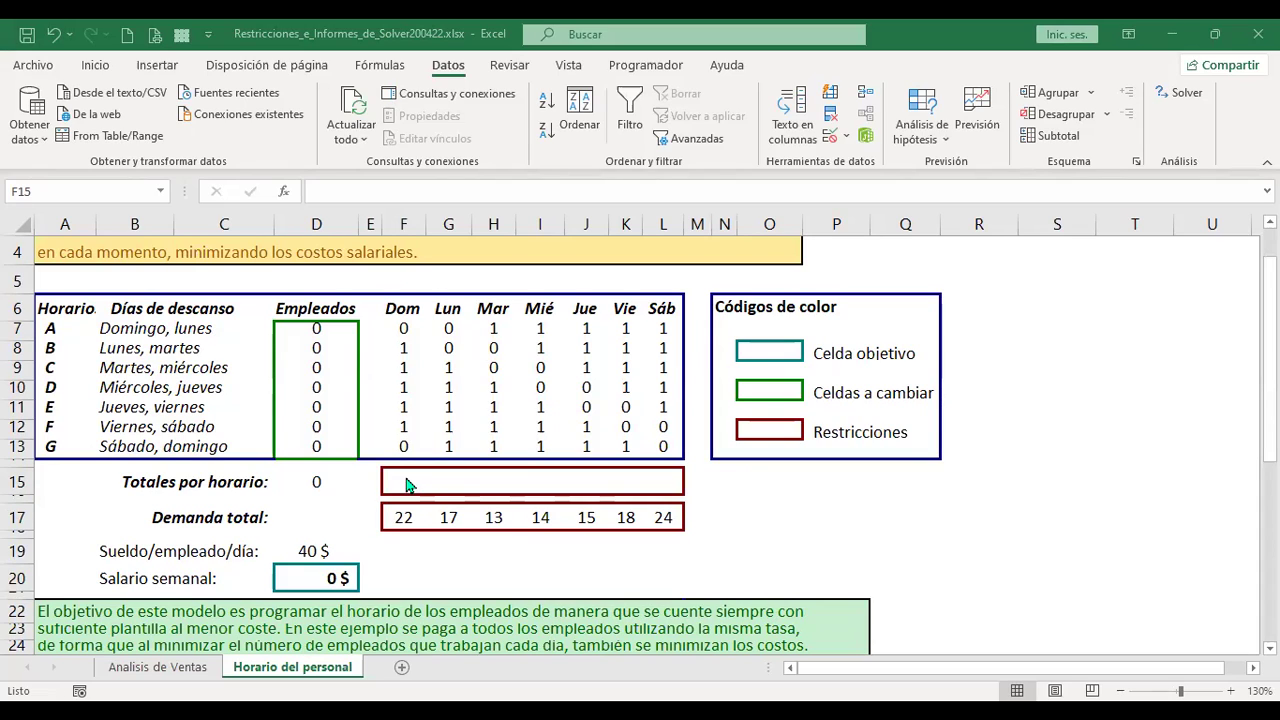
pyautogui.click(407, 485)
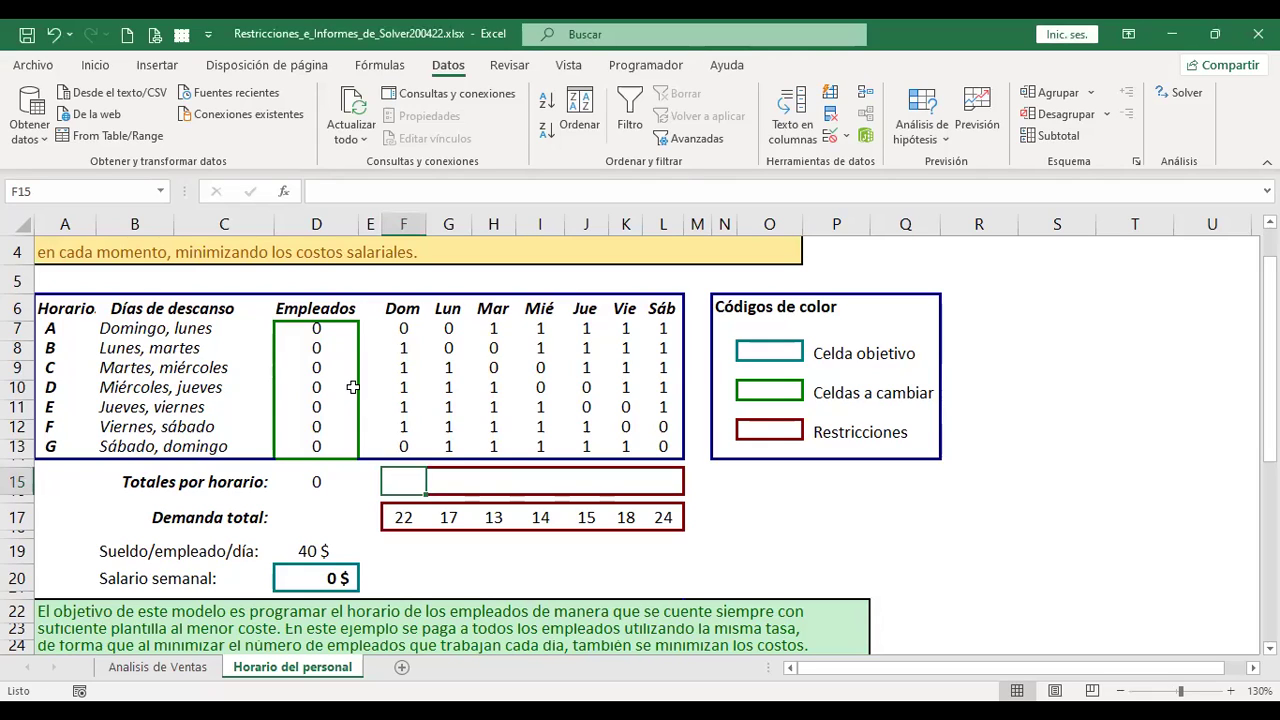
pyautogui.click(315, 329)
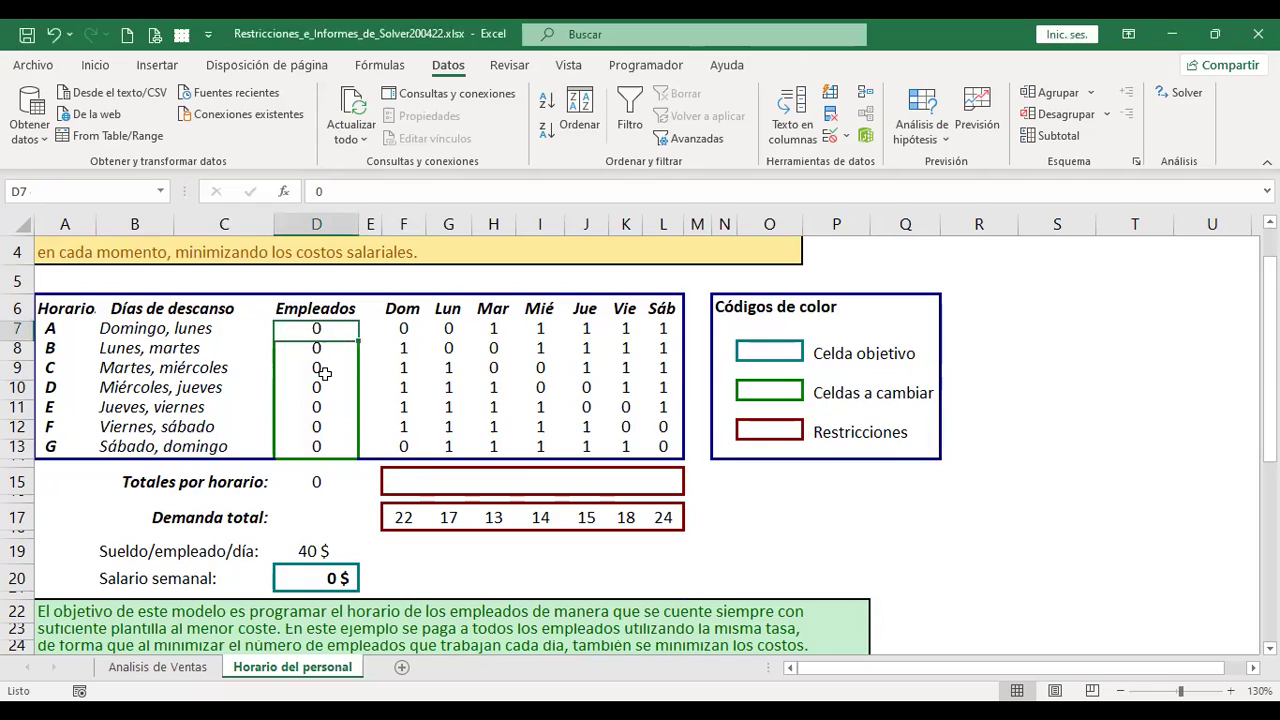
pyautogui.click(403, 478)
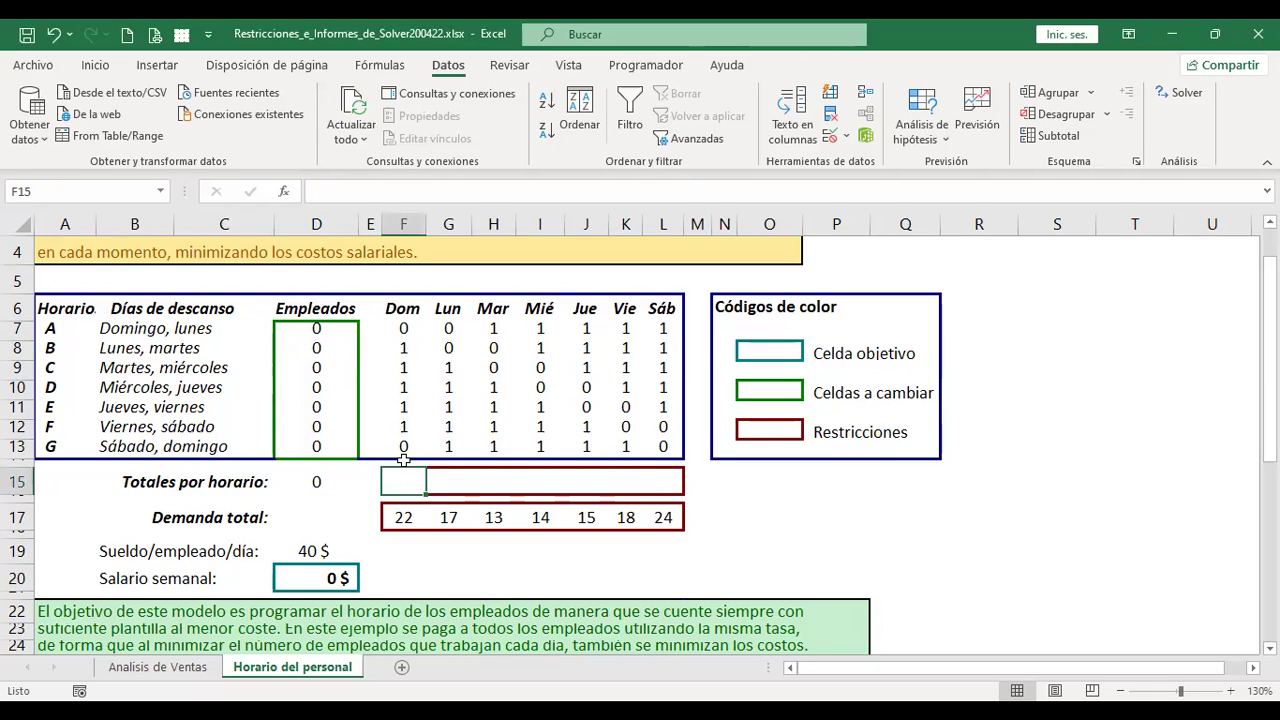
pyautogui.moveTo(316, 329); pyautogui.dragTo(316, 446)
pyautogui.click(404, 329)
pyautogui.moveTo(443, 334); pyautogui.dragTo(662, 447)
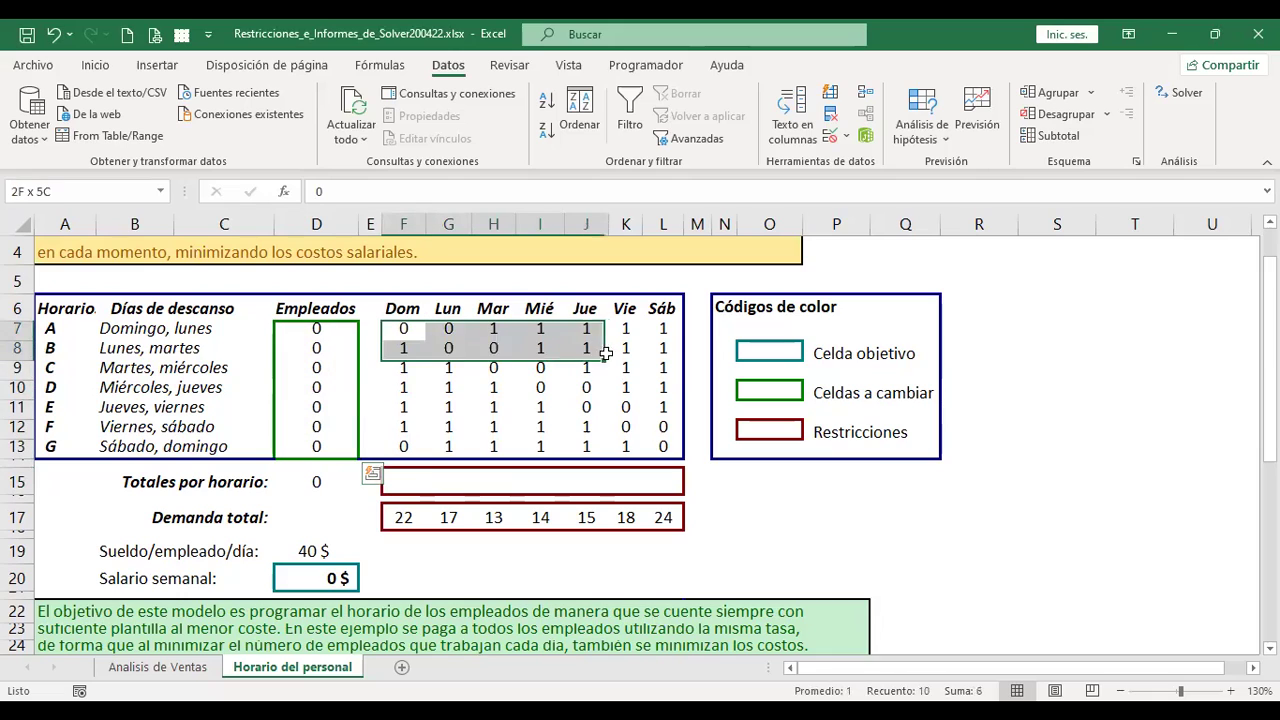
# Start the Dom total in F15 as +D7*F7, abandoning two partial attempts
pyautogui.click(403, 481)
pyautogui.write('+')
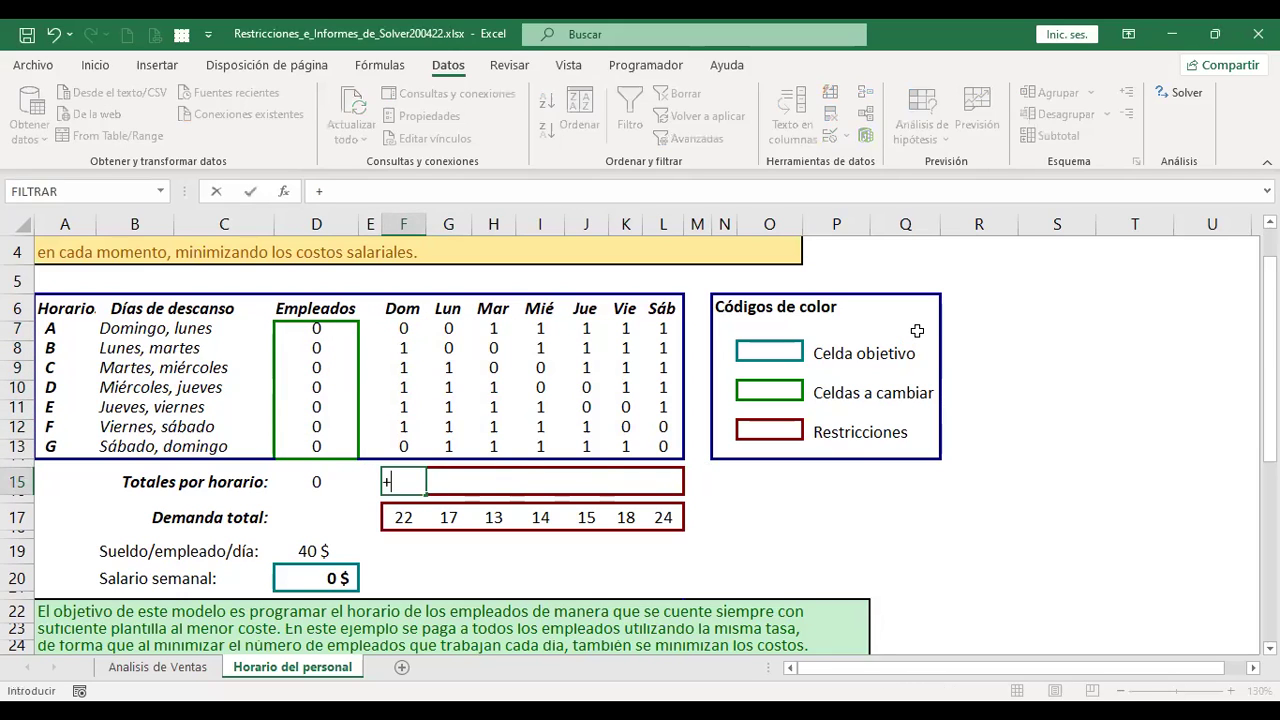
pyautogui.click(315, 330)
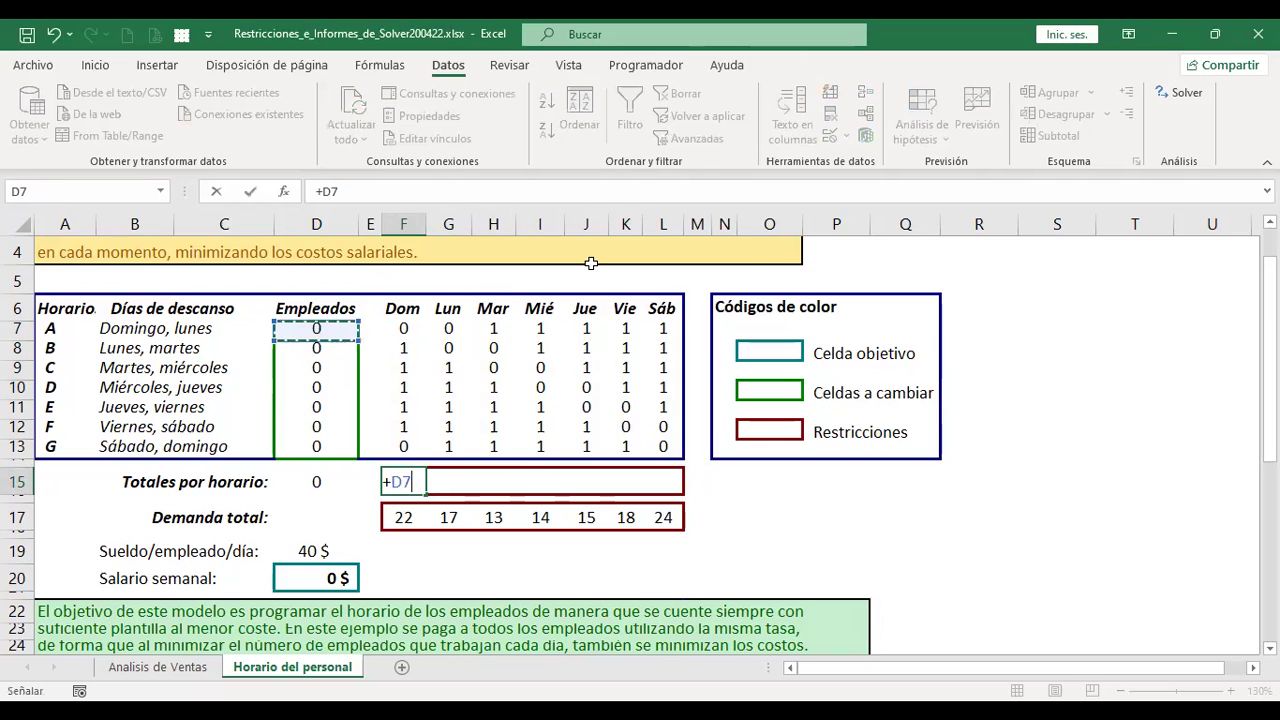
pyautogui.write('*')
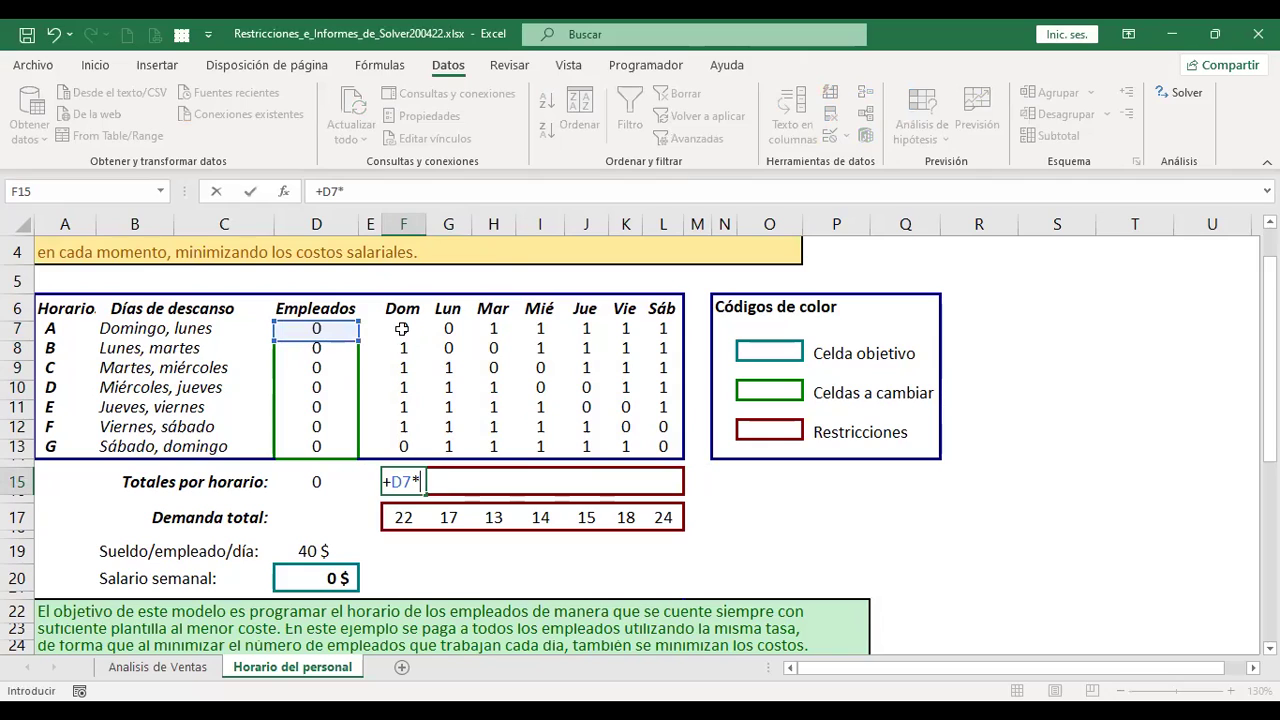
pyautogui.click(401, 329)
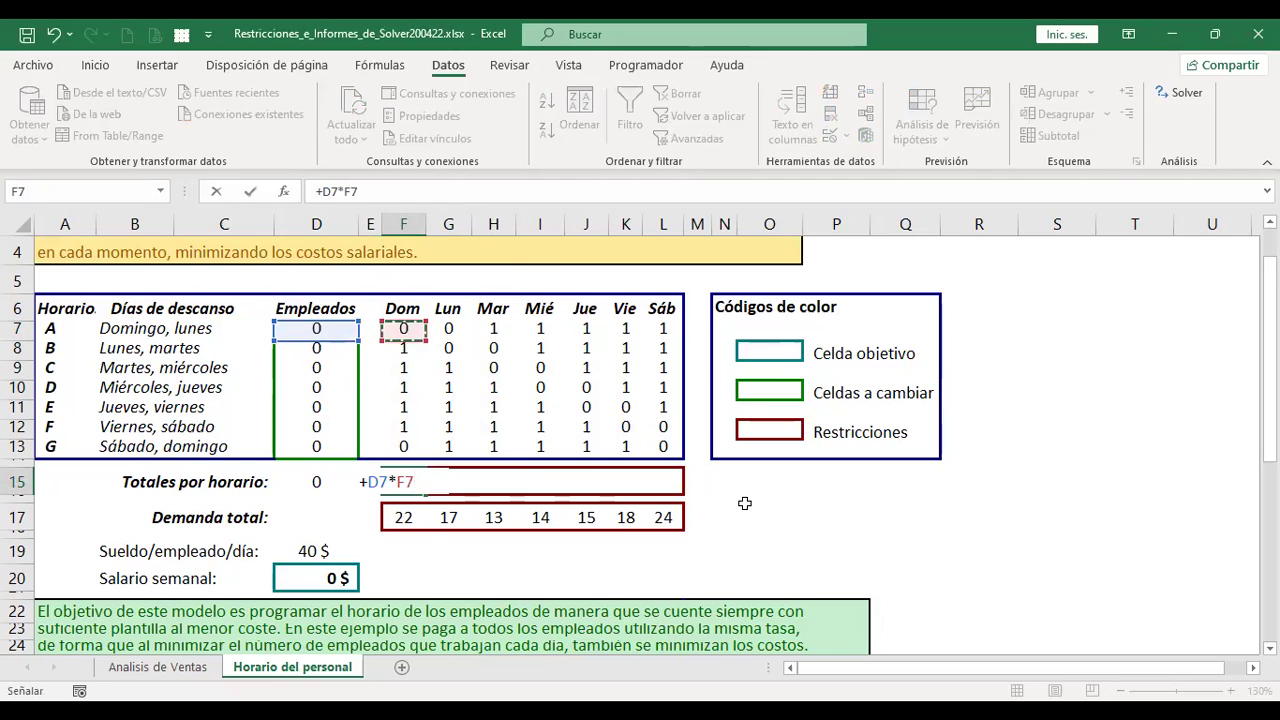
pyautogui.press('Escape')
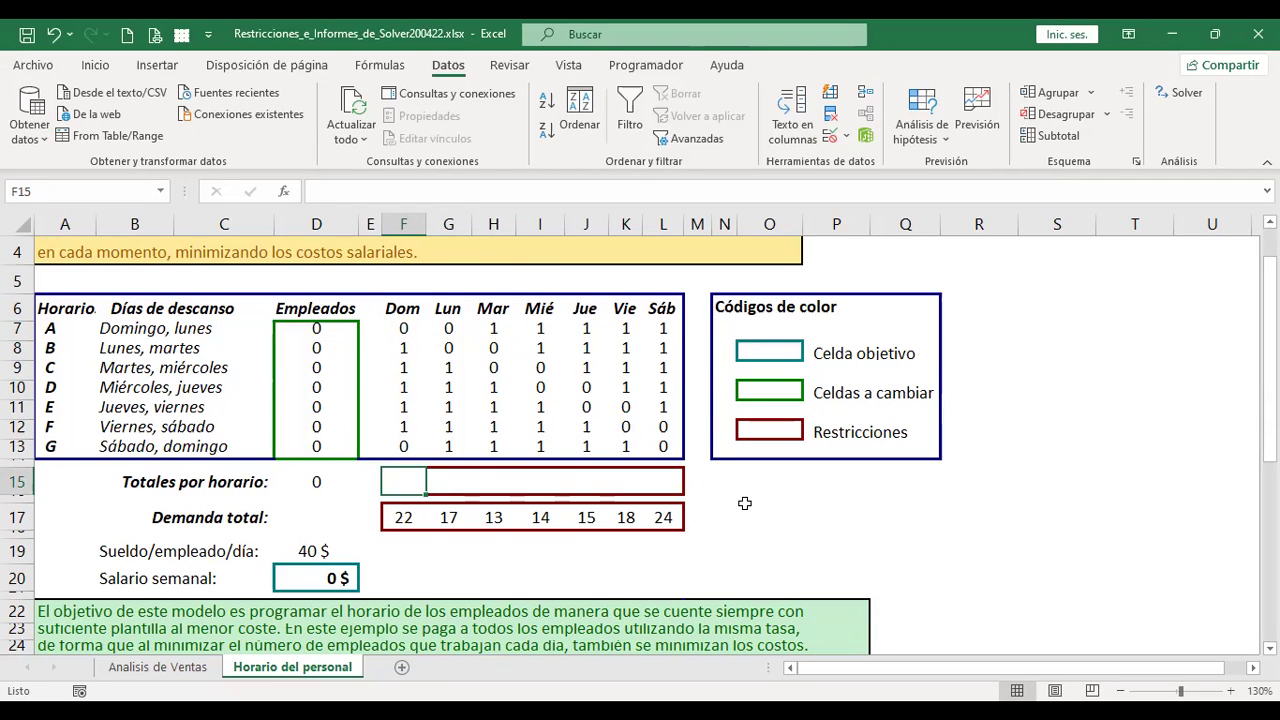
pyautogui.click(316, 329)
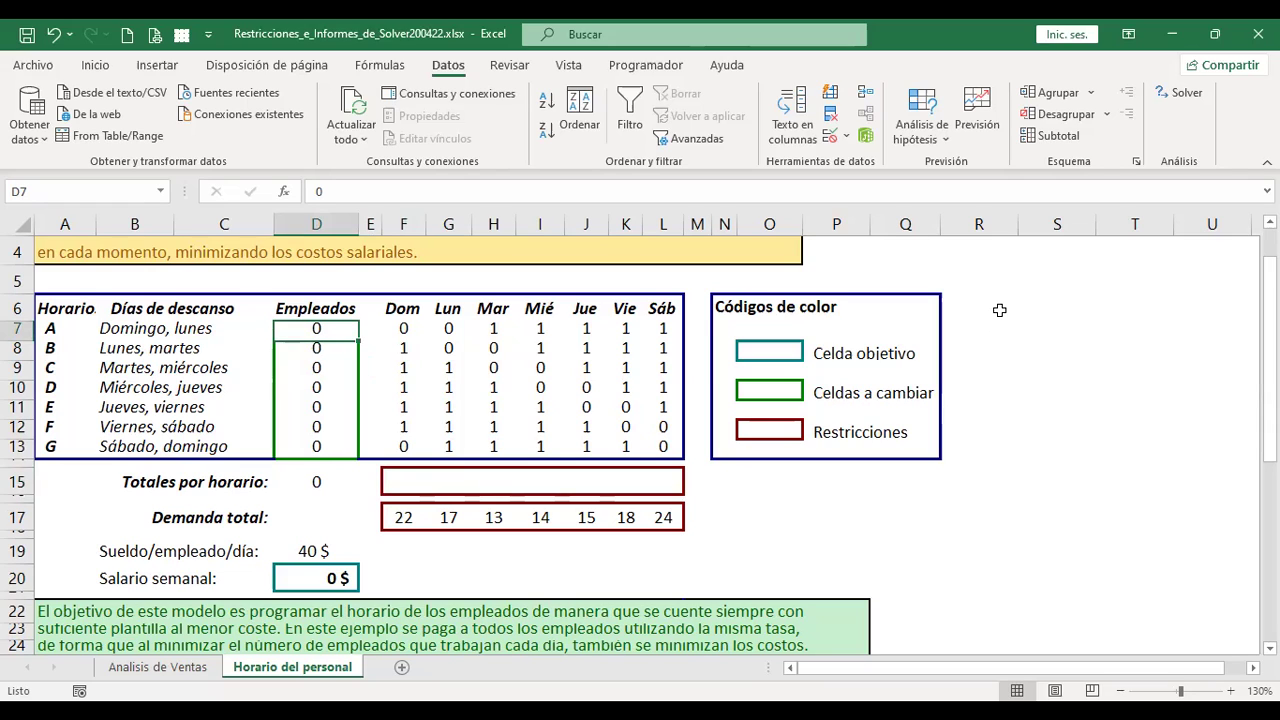
pyautogui.click(410, 478)
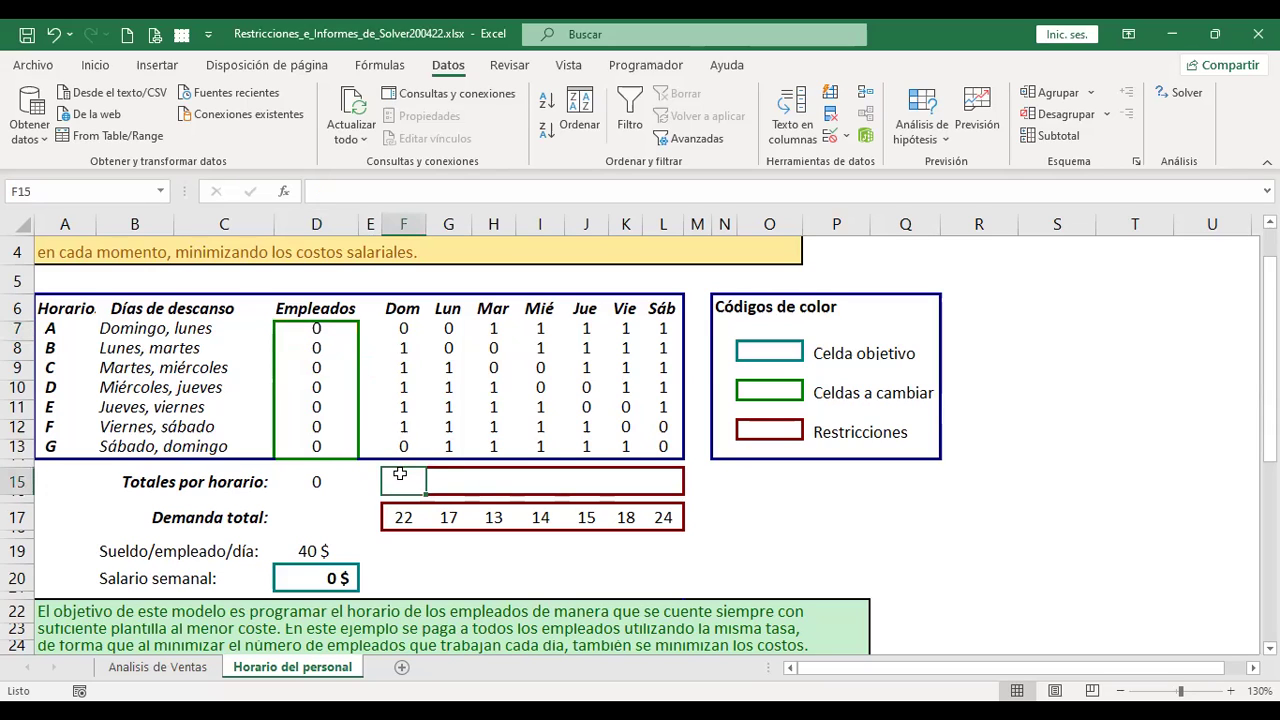
pyautogui.moveTo(410, 476); pyautogui.dragTo(647, 481)
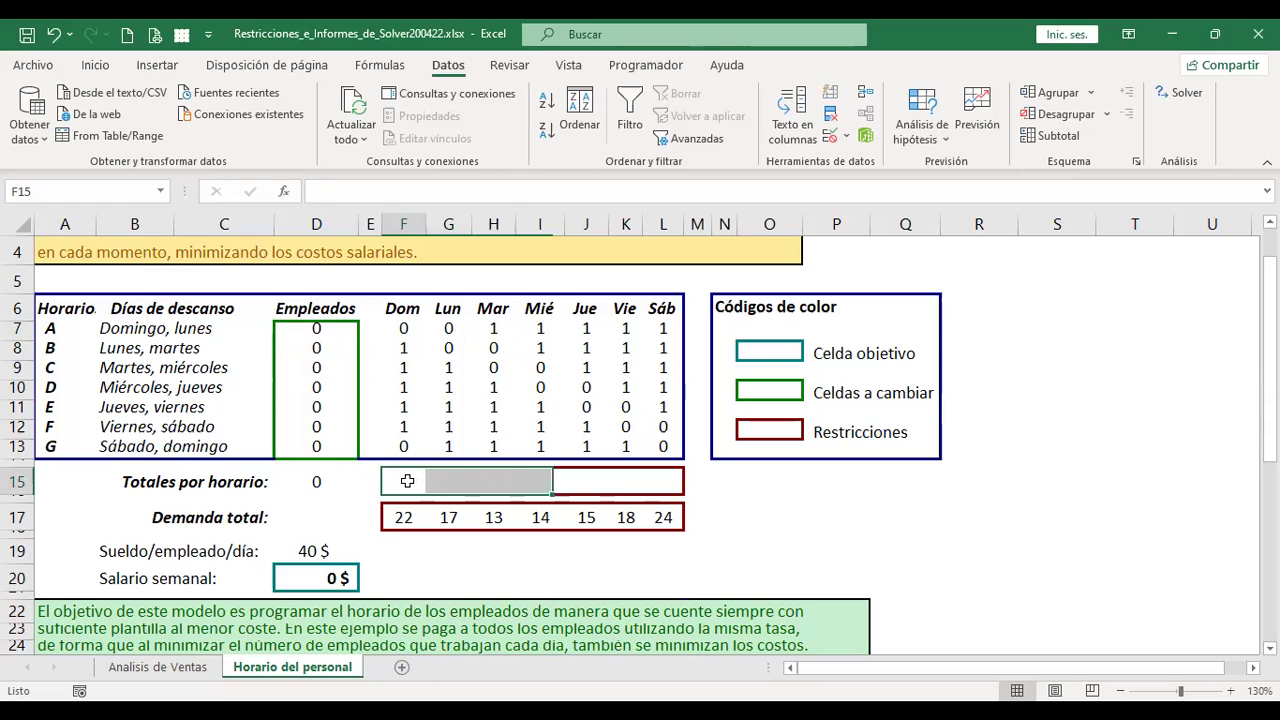
pyautogui.moveTo(647, 481); pyautogui.dragTo(408, 481)
pyautogui.write('+D7*')
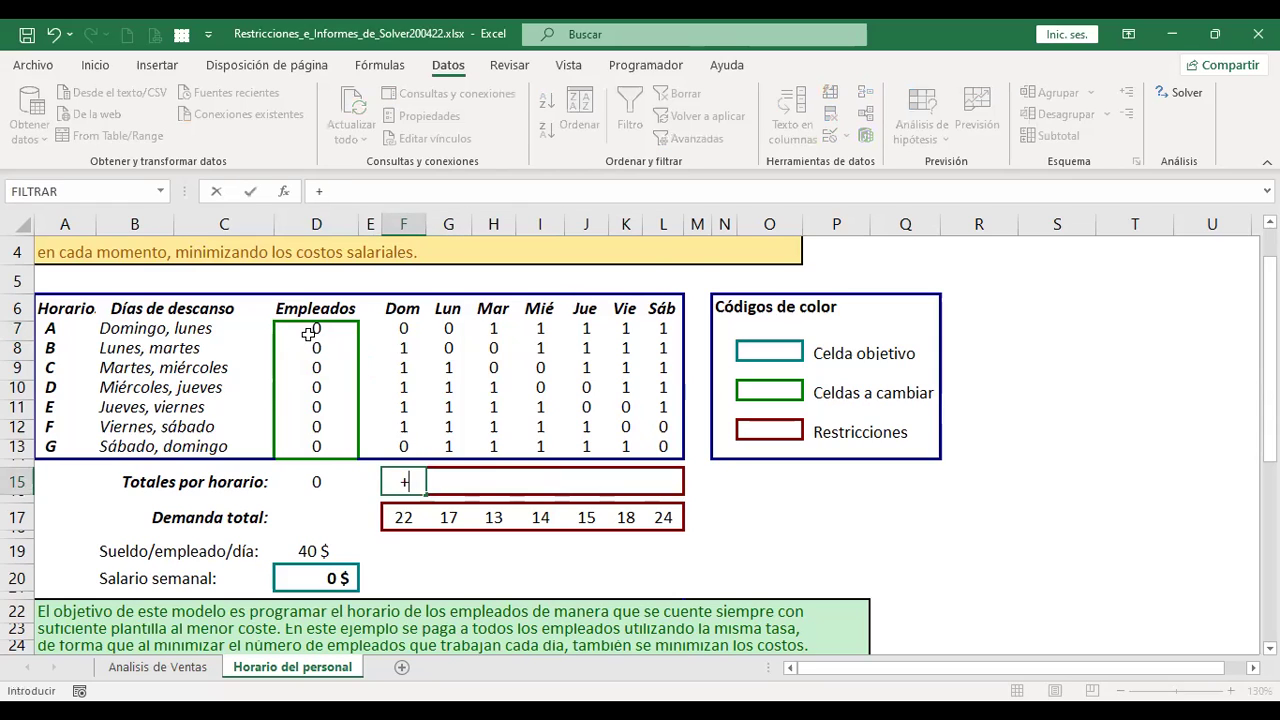
pyautogui.click(307, 333)
pyautogui.write('*')
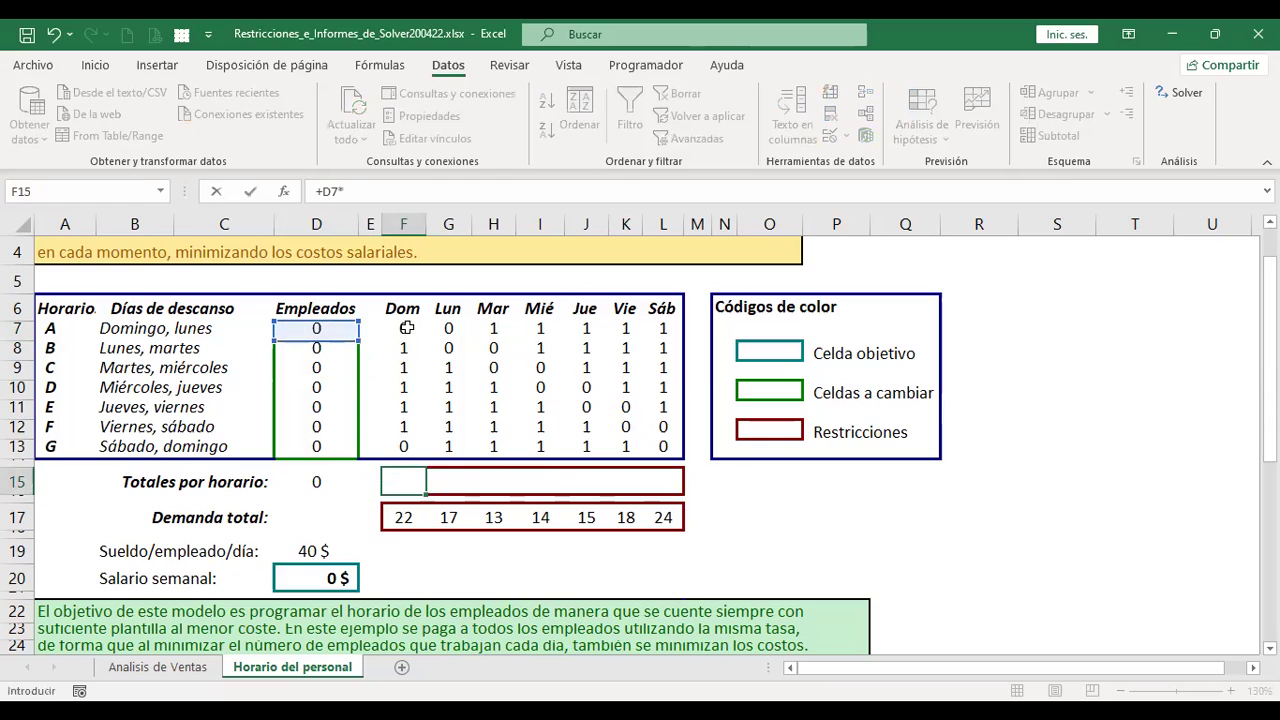
pyautogui.click(403, 330)
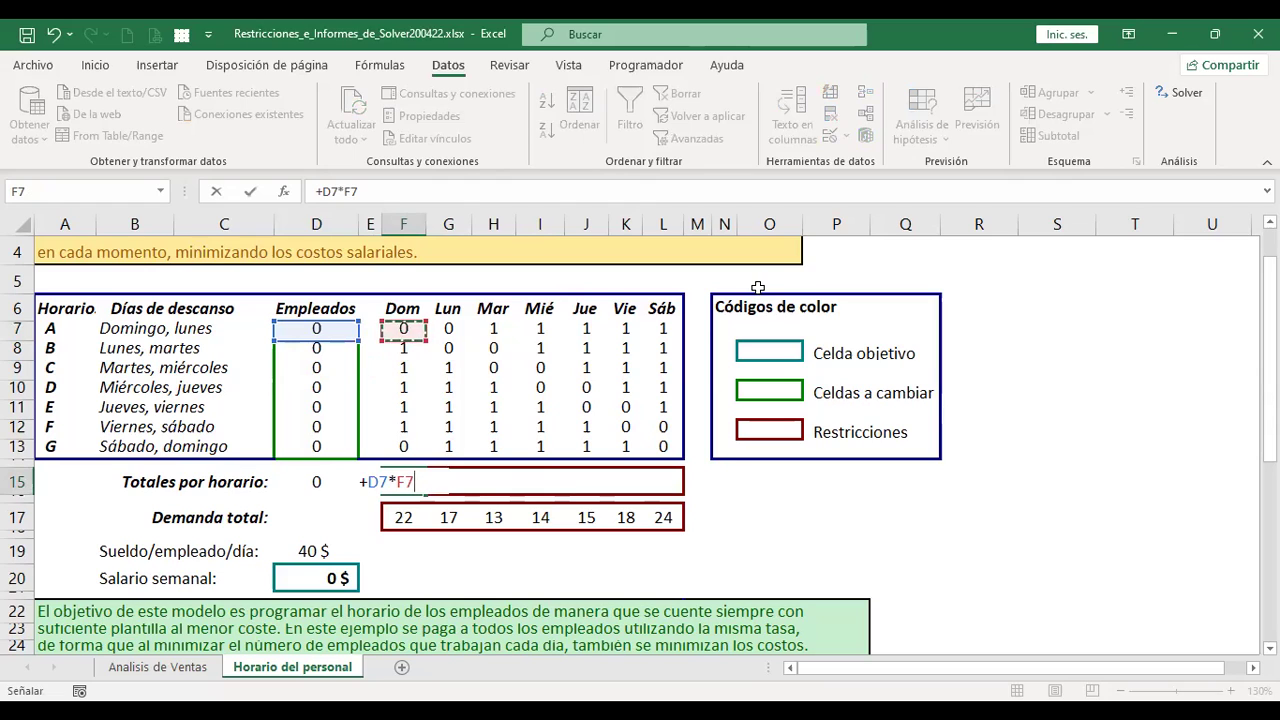
pyautogui.press('Escape')
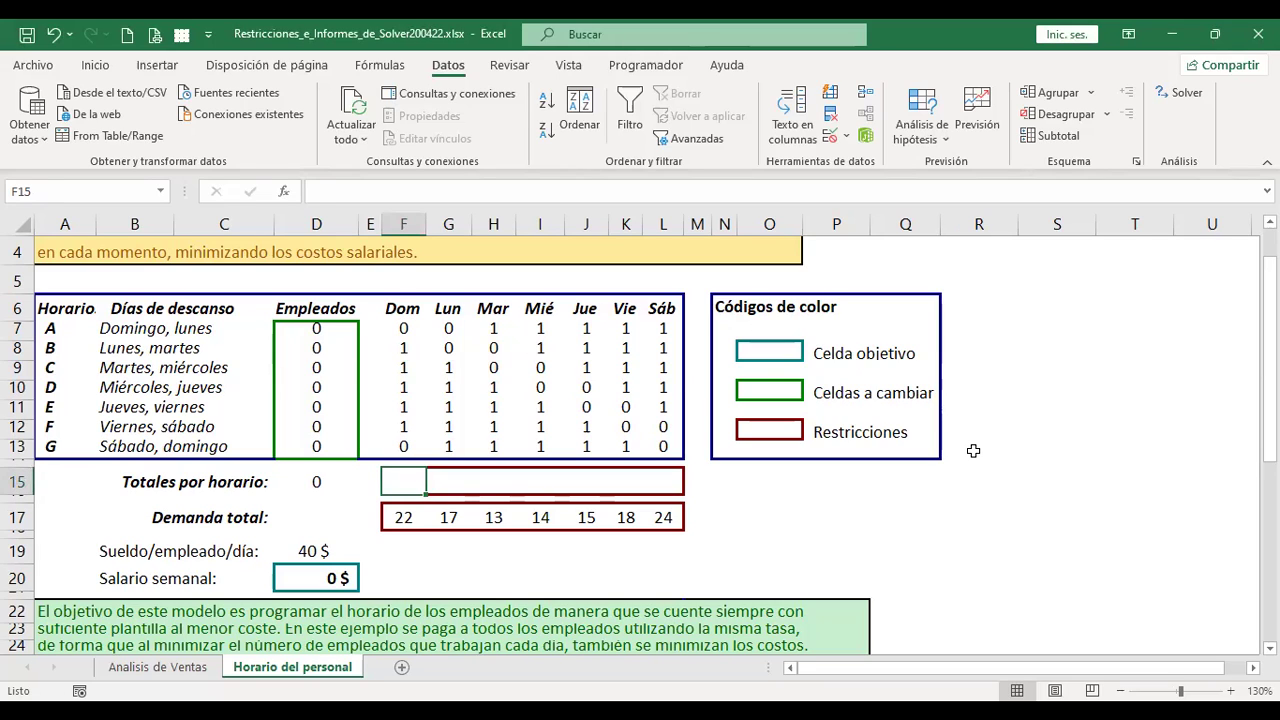
# Enter +D7*F7+D8*F8+D9*F9 as the start of the Dom total in F15
pyautogui.write('+')
pyautogui.click(318, 330)
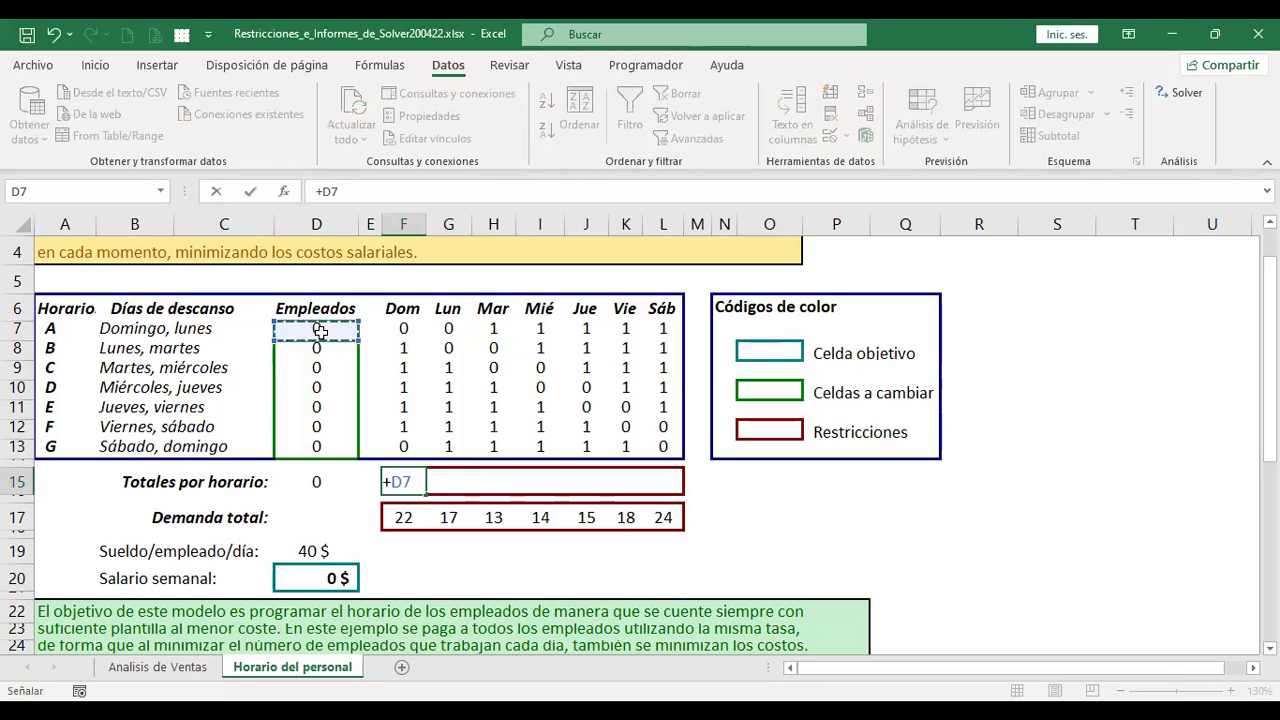
pyautogui.write('*')
pyautogui.click(398, 329)
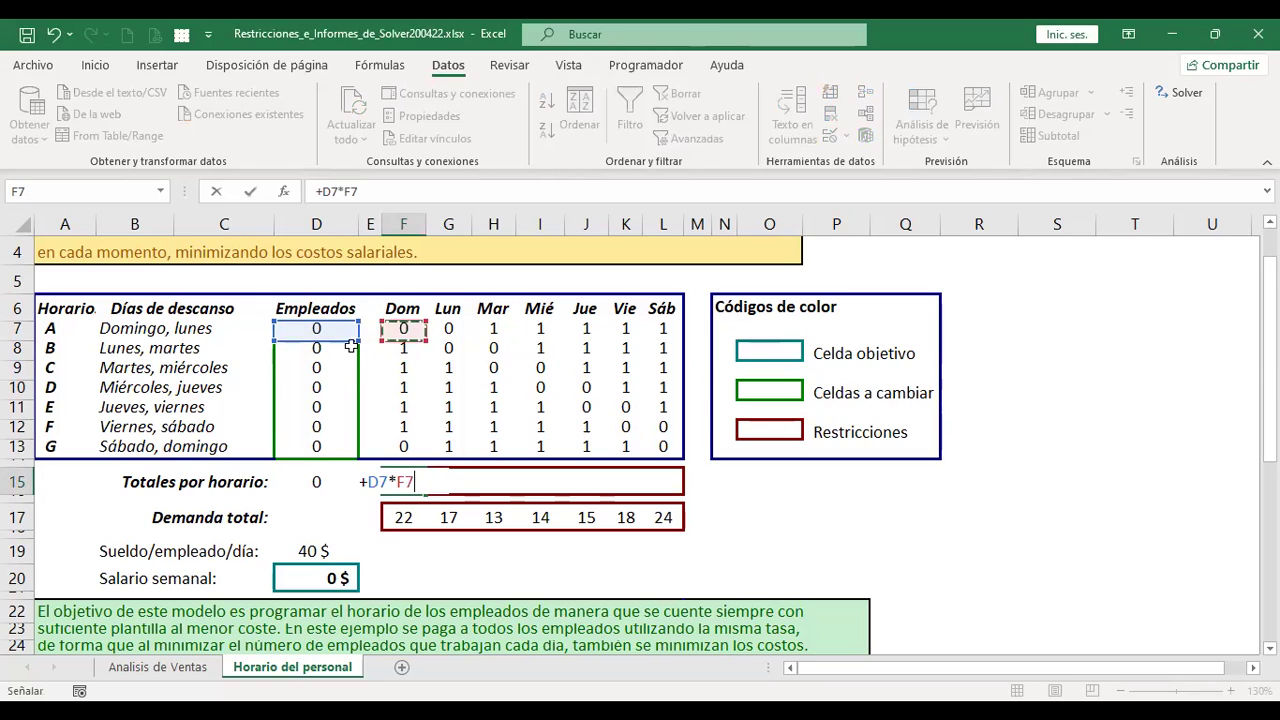
pyautogui.write('+')
pyautogui.click(318, 350)
pyautogui.write('*')
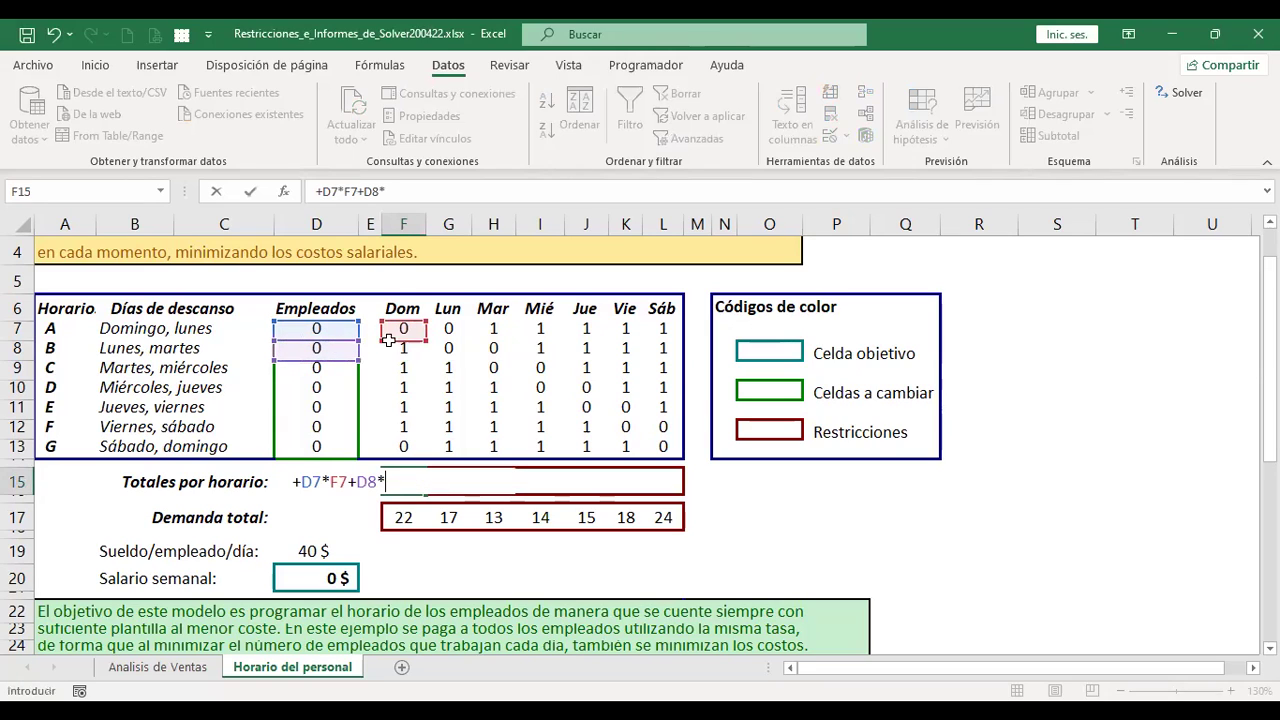
pyautogui.click(398, 347)
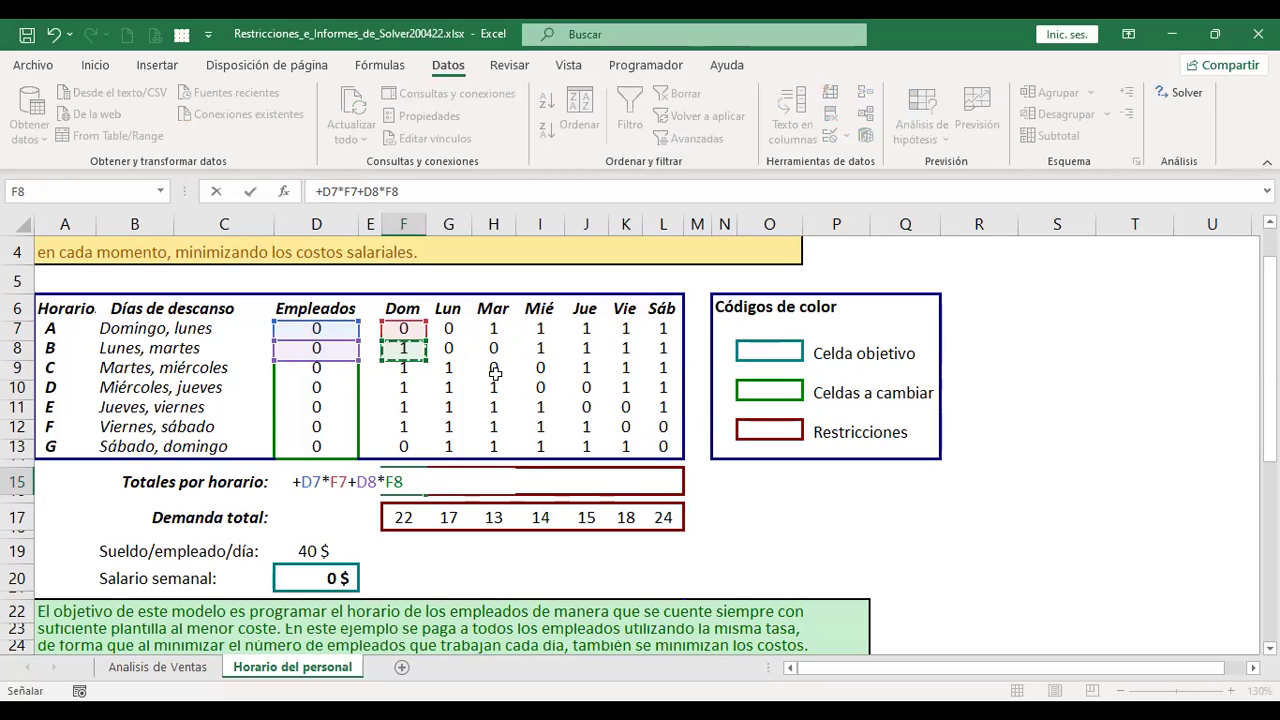
pyautogui.write('+')
pyautogui.click(318, 367)
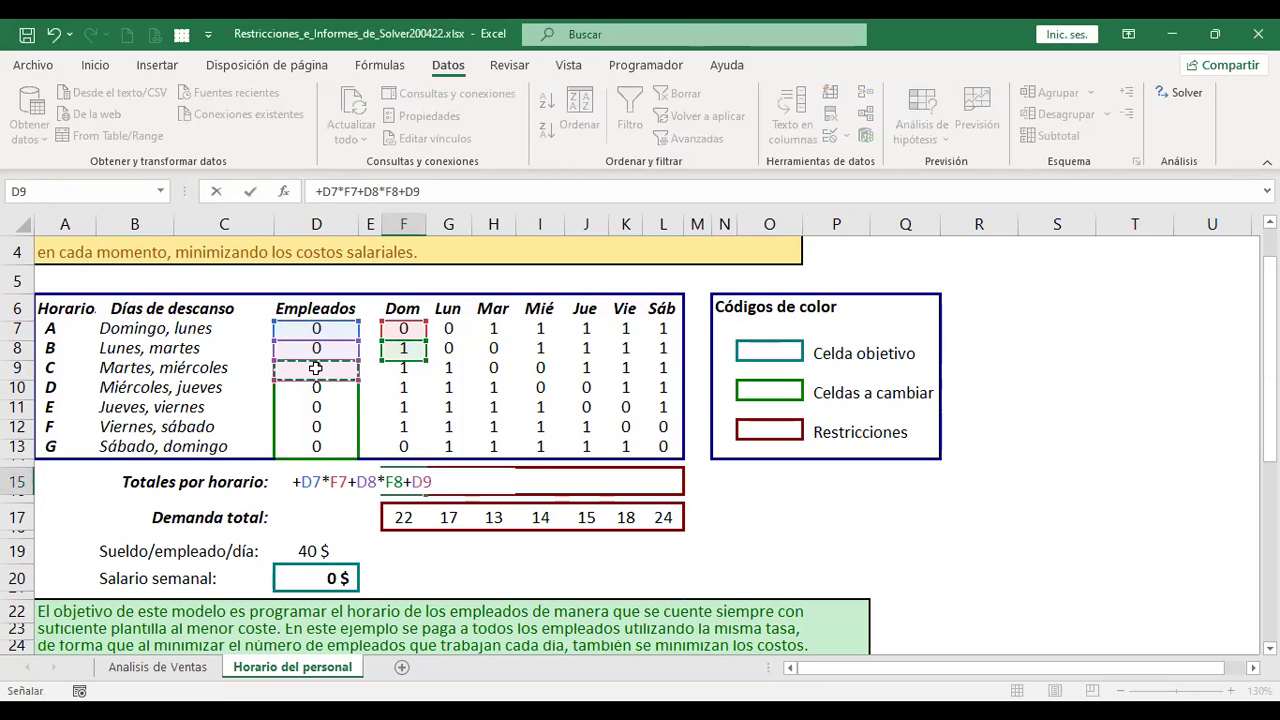
pyautogui.write('*')
pyautogui.click(398, 368)
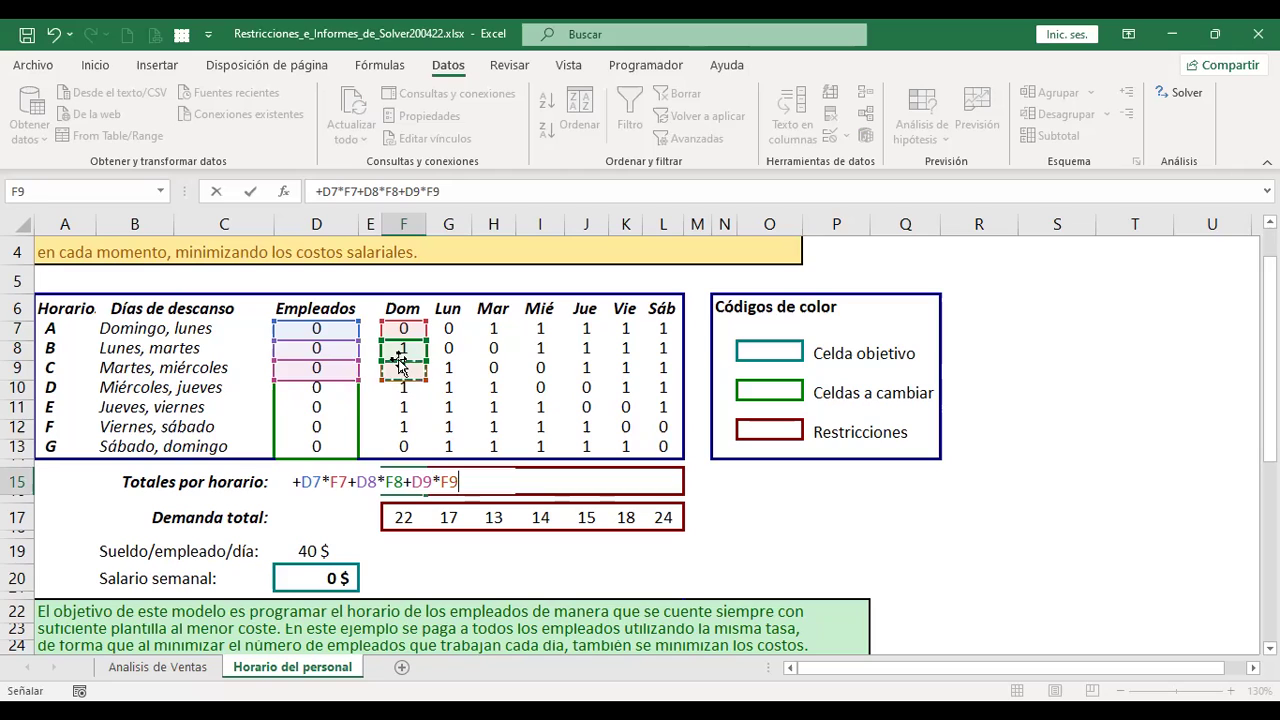
# Extend the formula with +D10*F10 through +D13*F13 and commit it, showing 0
pyautogui.write('+')
pyautogui.click(316, 388)
pyautogui.write('*')
pyautogui.click(397, 388)
pyautogui.write('+D10*F10+')
pyautogui.click(319, 406)
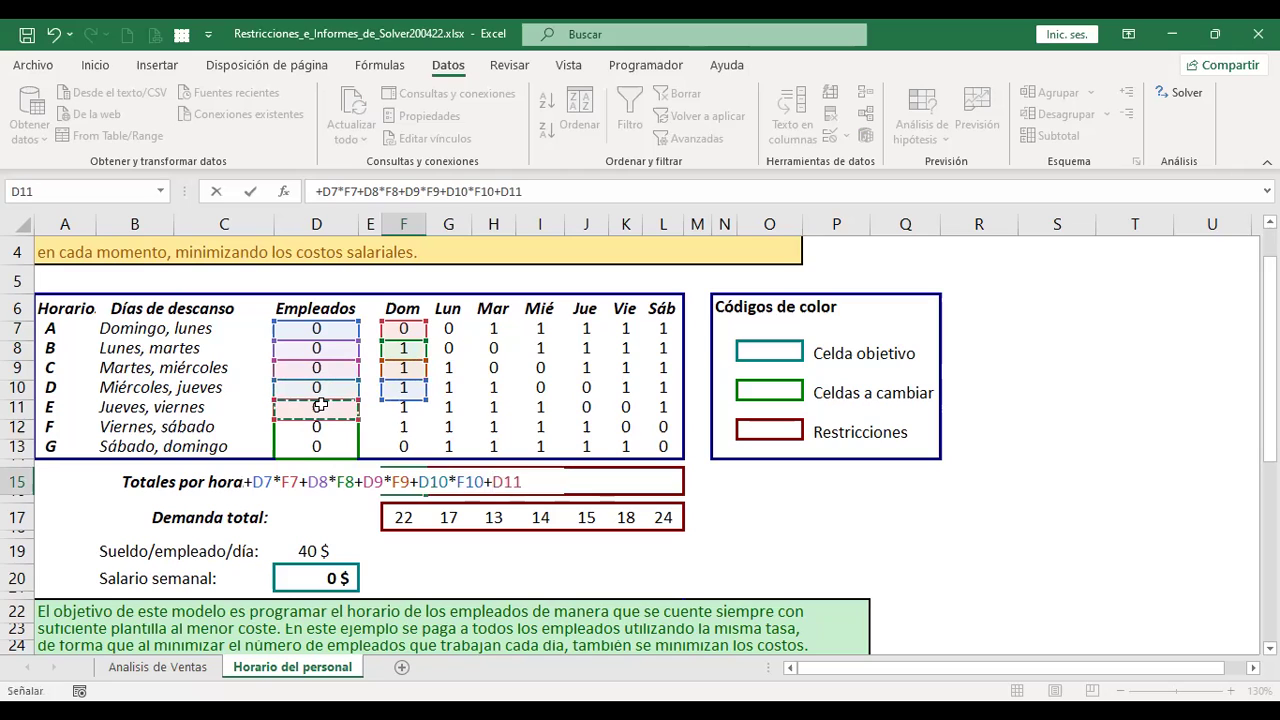
pyautogui.write('*')
pyautogui.click(403, 407)
pyautogui.write('+')
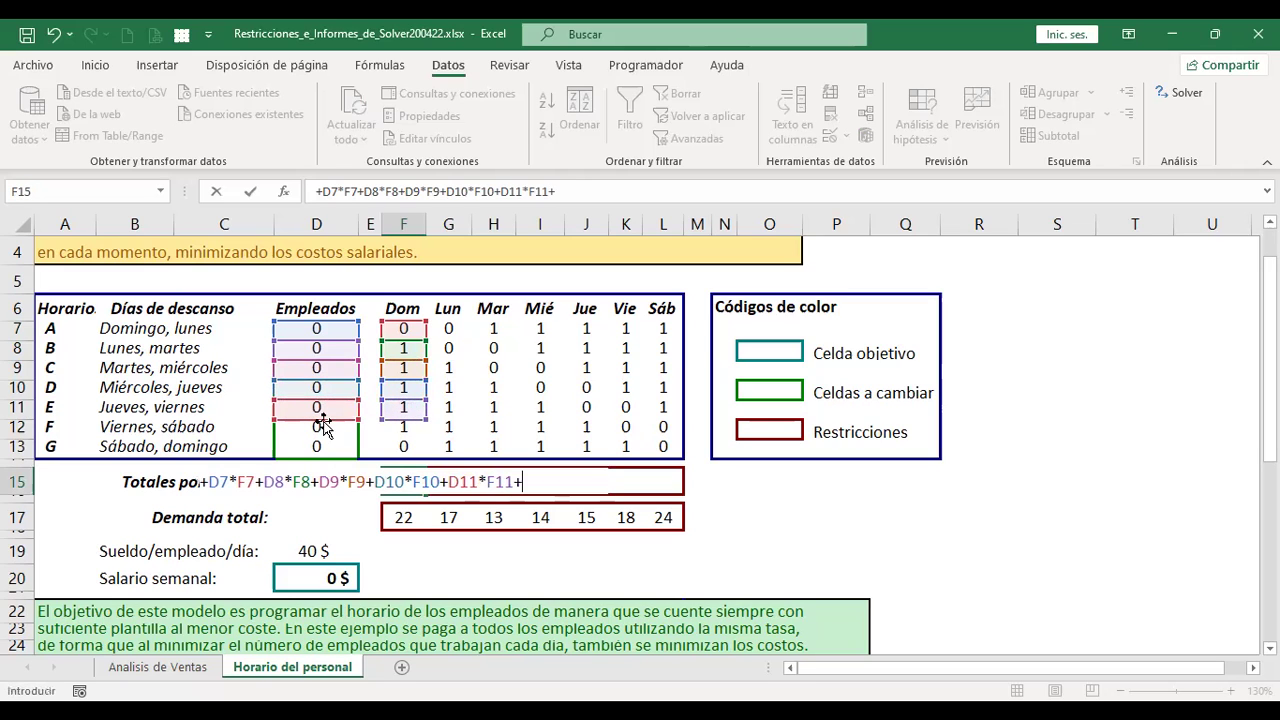
pyautogui.click(322, 424)
pyautogui.write('*')
pyautogui.click(390, 428)
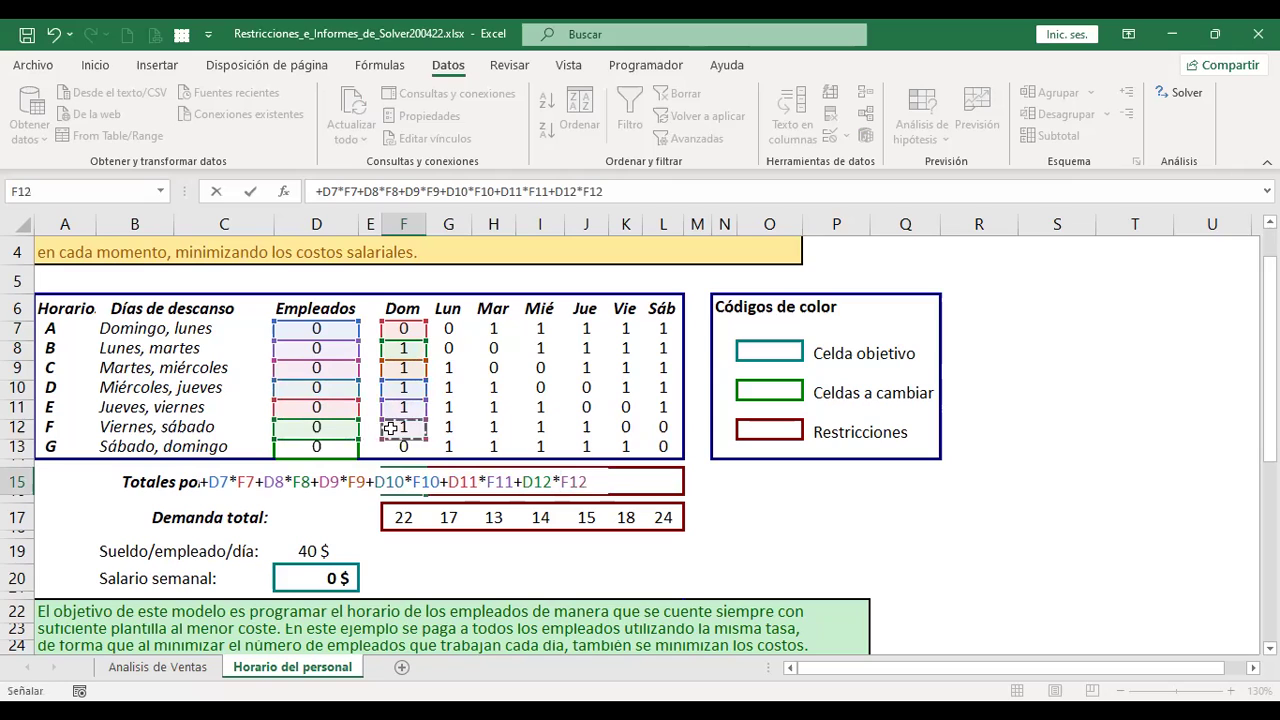
pyautogui.write('+')
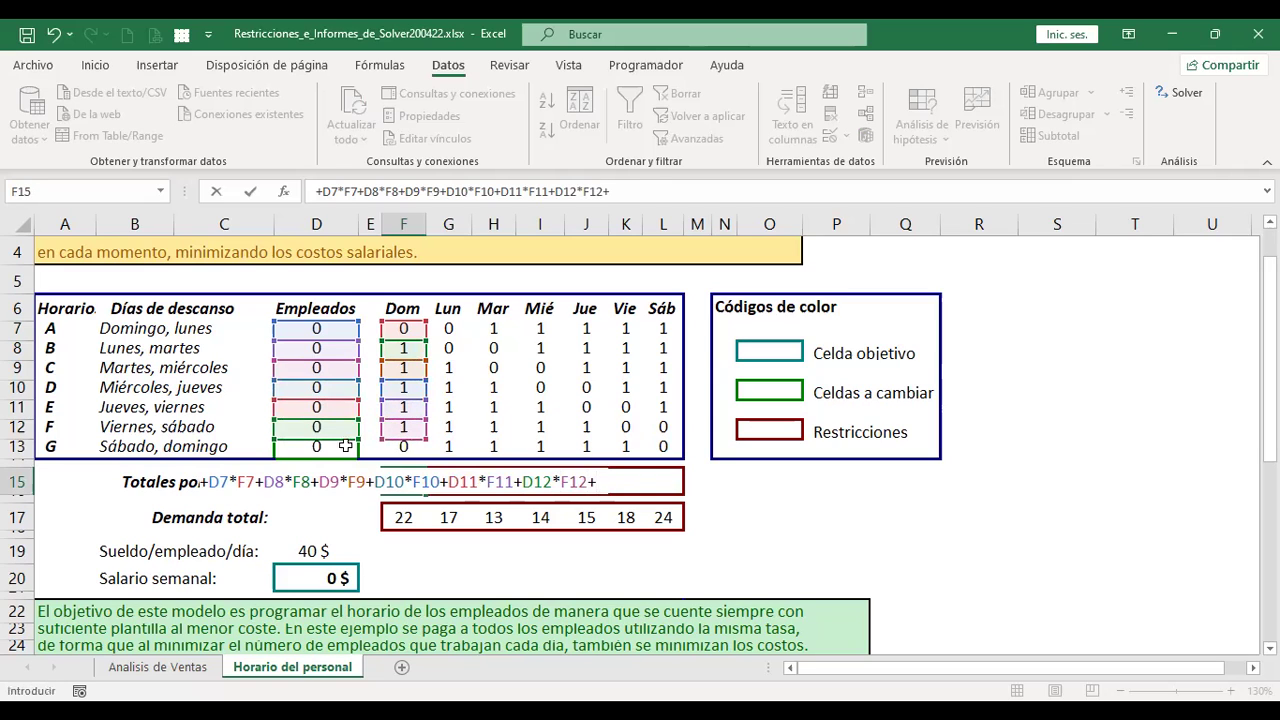
pyautogui.click(340, 447)
pyautogui.write('*')
pyautogui.click(390, 447)
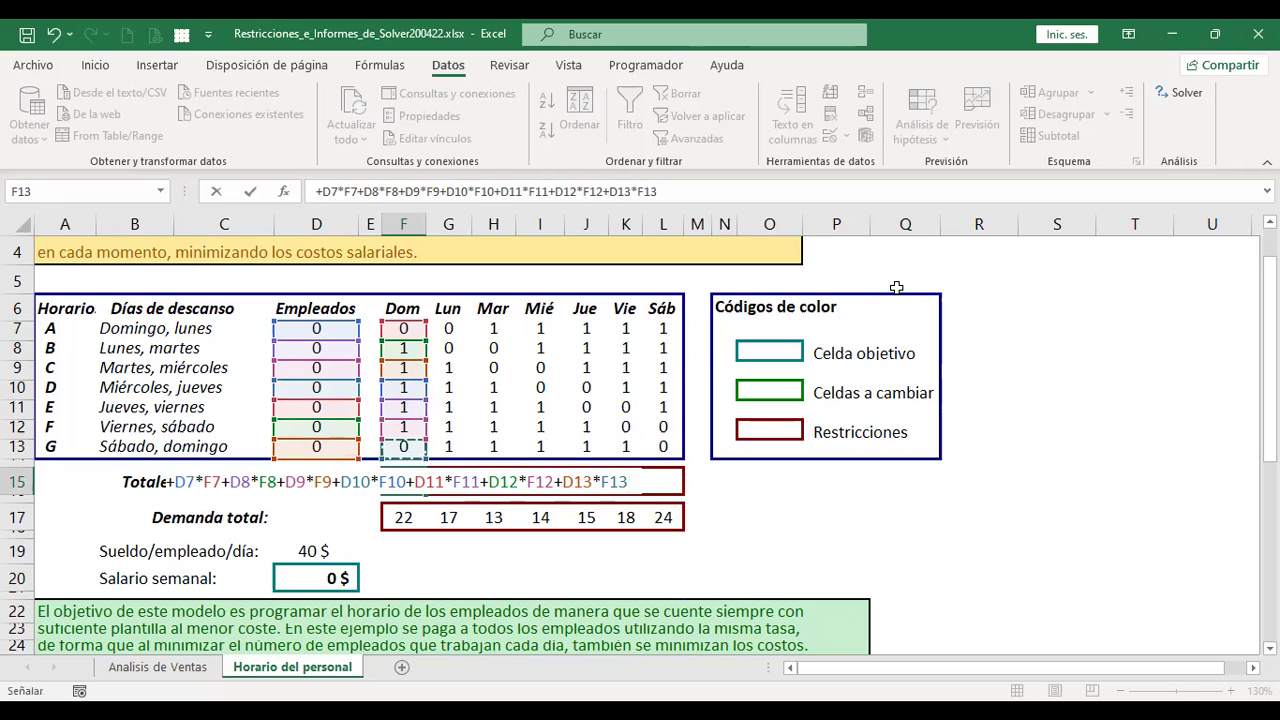
pyautogui.press('Return')
# Enter test employee counts of 1 in D7 and 2 in D8
pyautogui.click(417, 481)
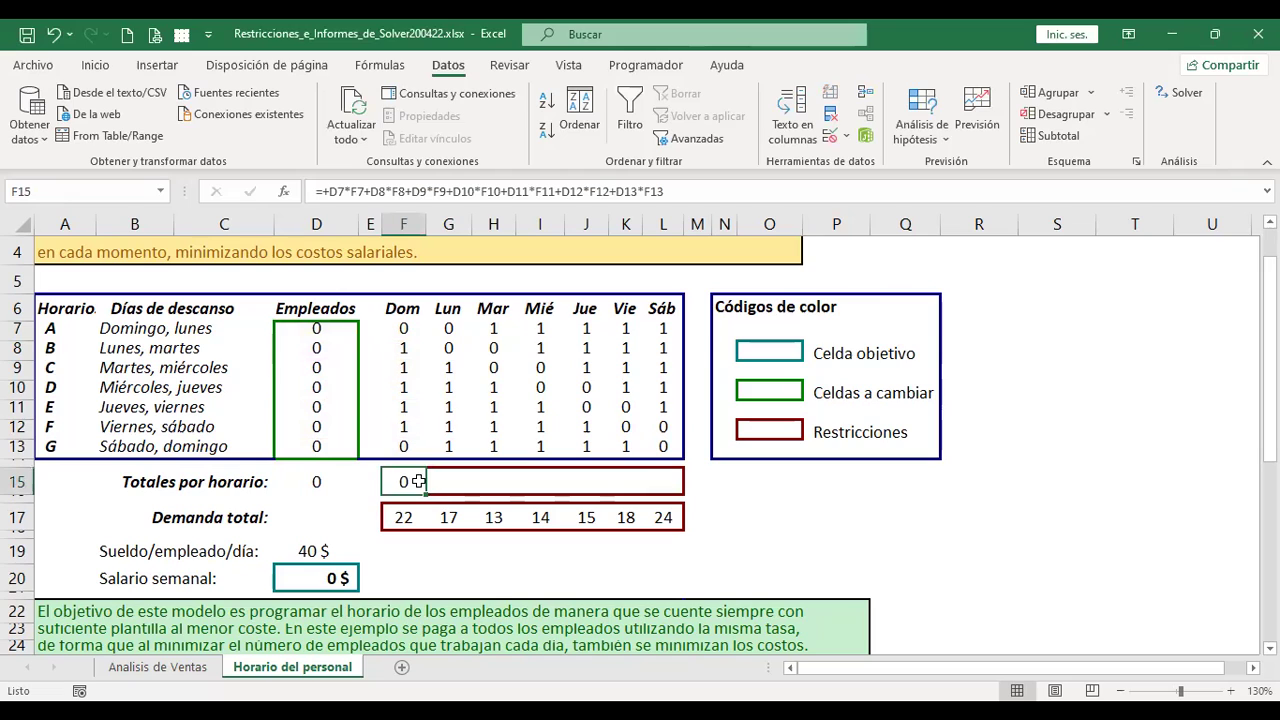
pyautogui.moveTo(332, 328); pyautogui.dragTo(338, 447)
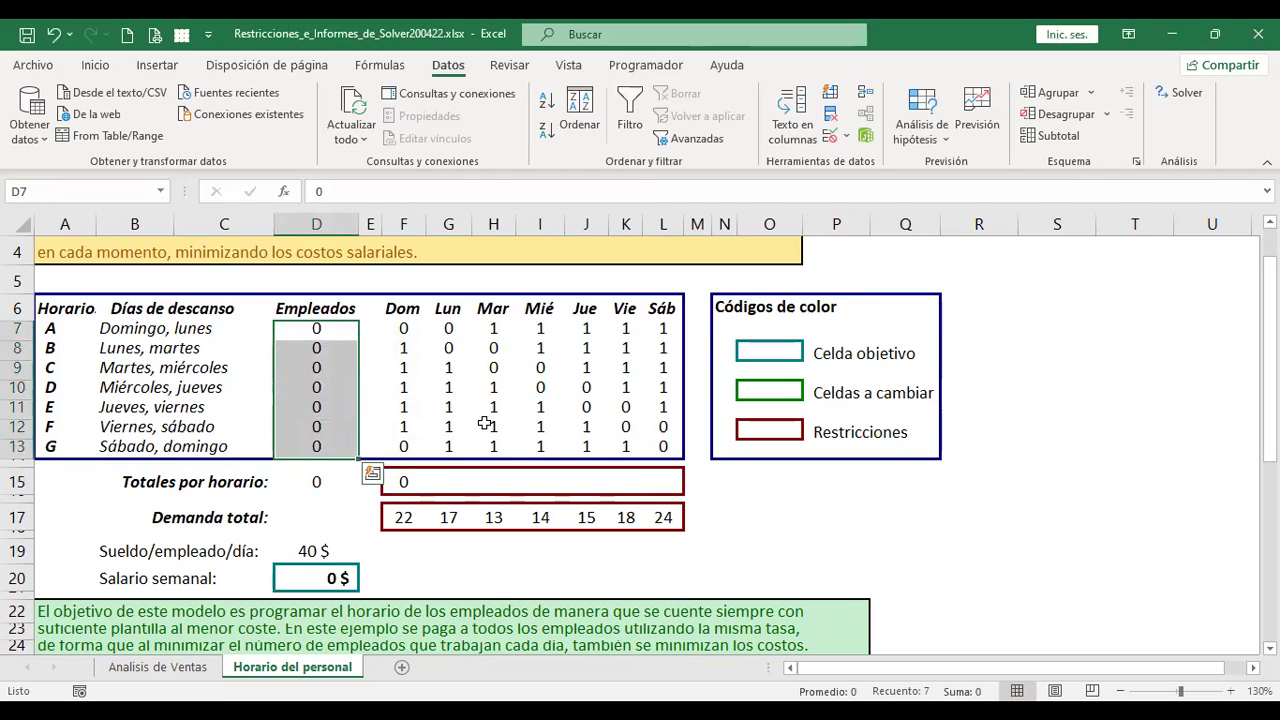
pyautogui.click(312, 328)
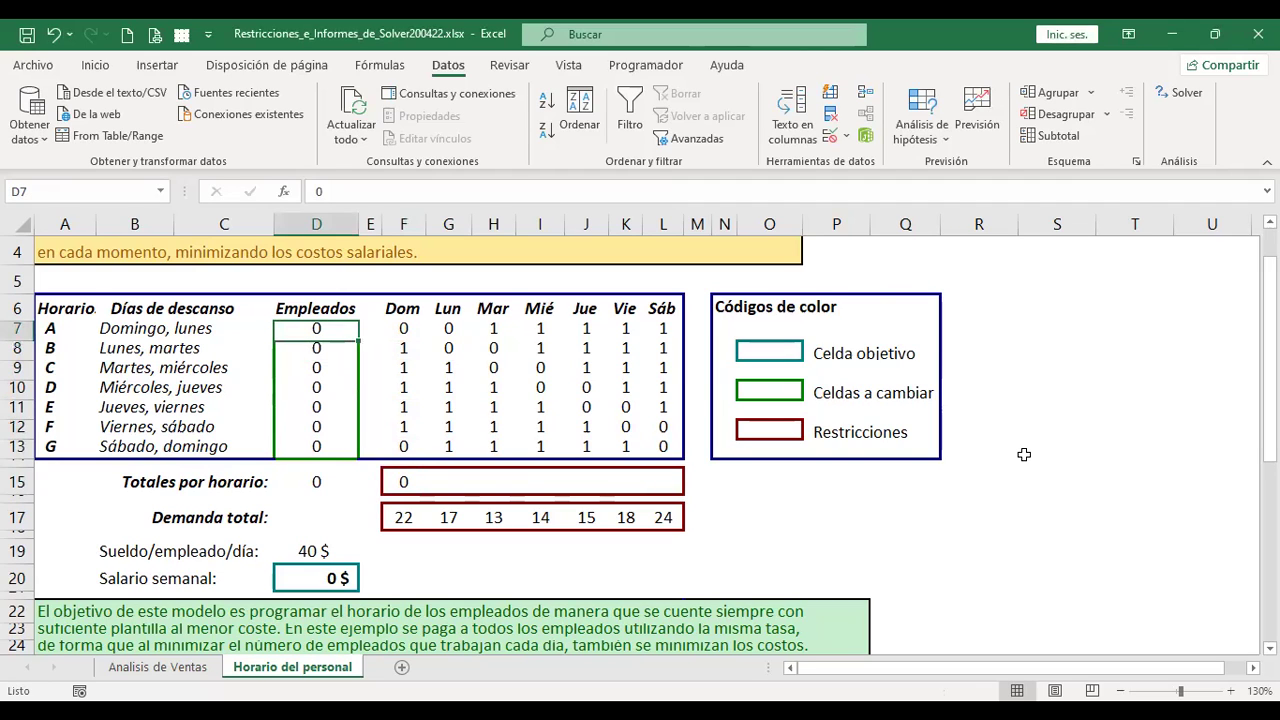
pyautogui.write('1')
pyautogui.press('Tab')
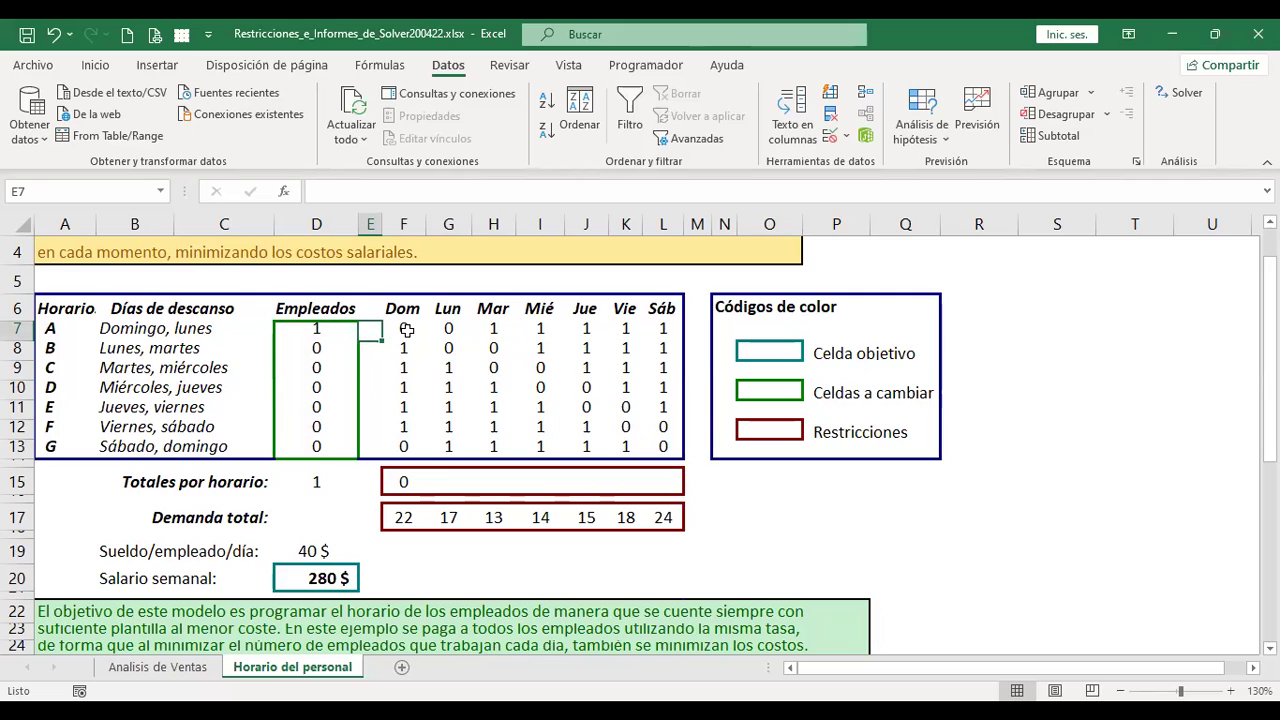
pyautogui.click(314, 350)
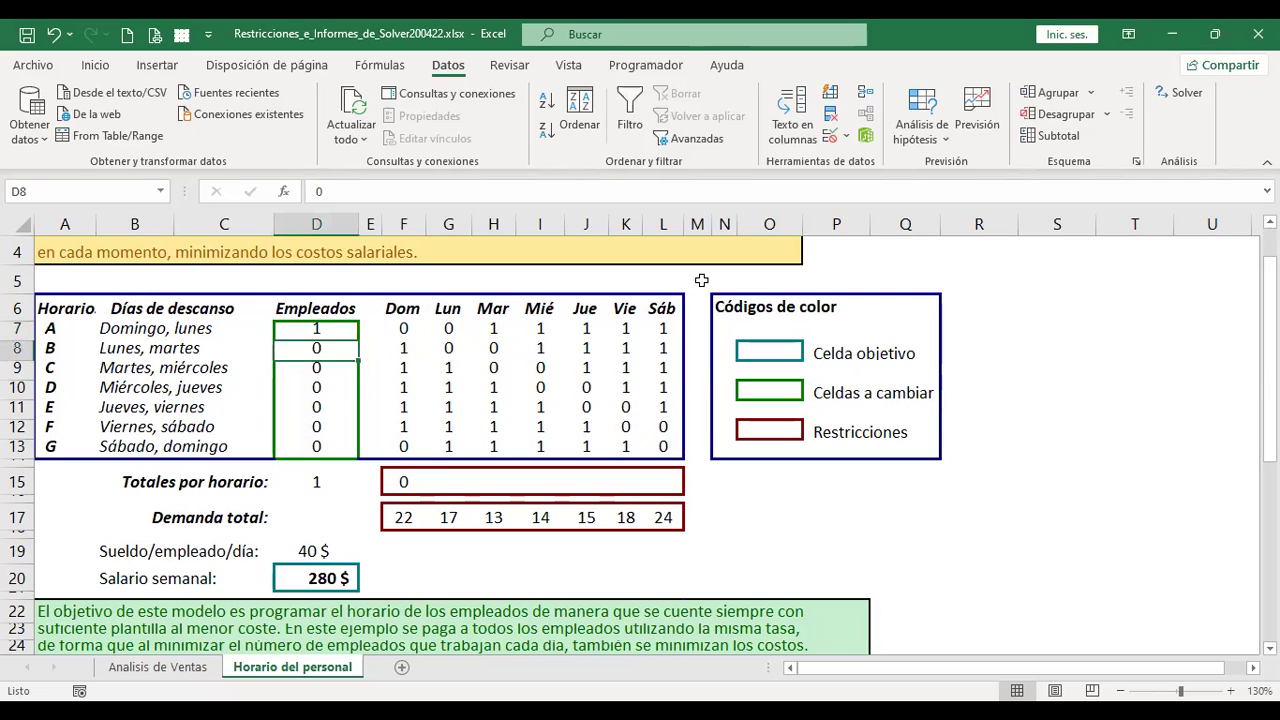
pyautogui.write('2')
pyautogui.press('Tab')
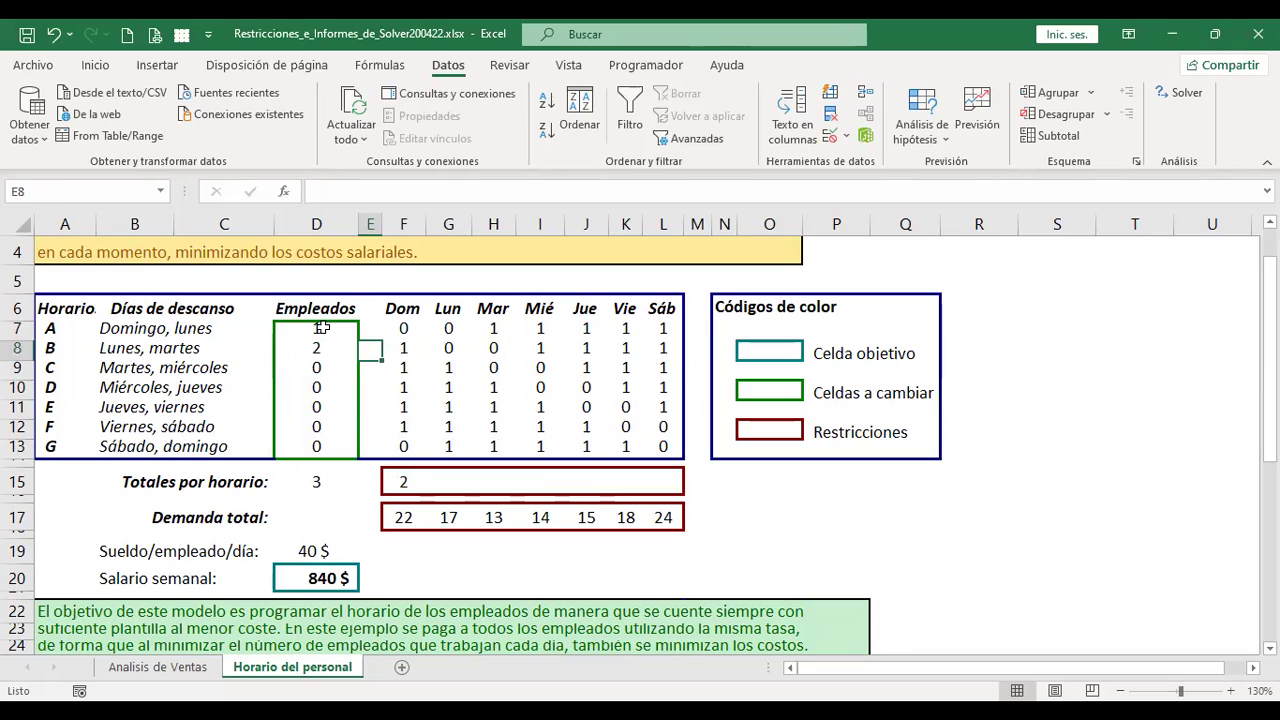
# Select D7:D13 and check that D15's SUMA total reads 3
pyautogui.moveTo(320, 327); pyautogui.dragTo(328, 443)
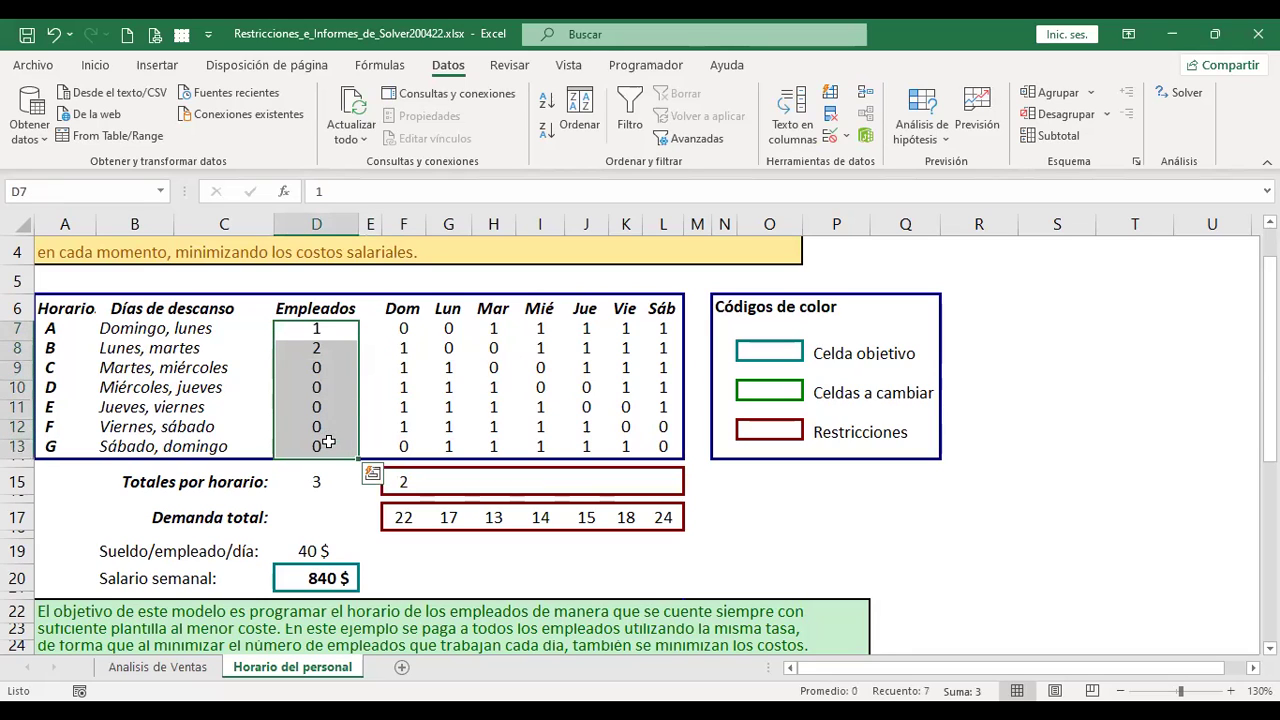
pyautogui.click(312, 480)
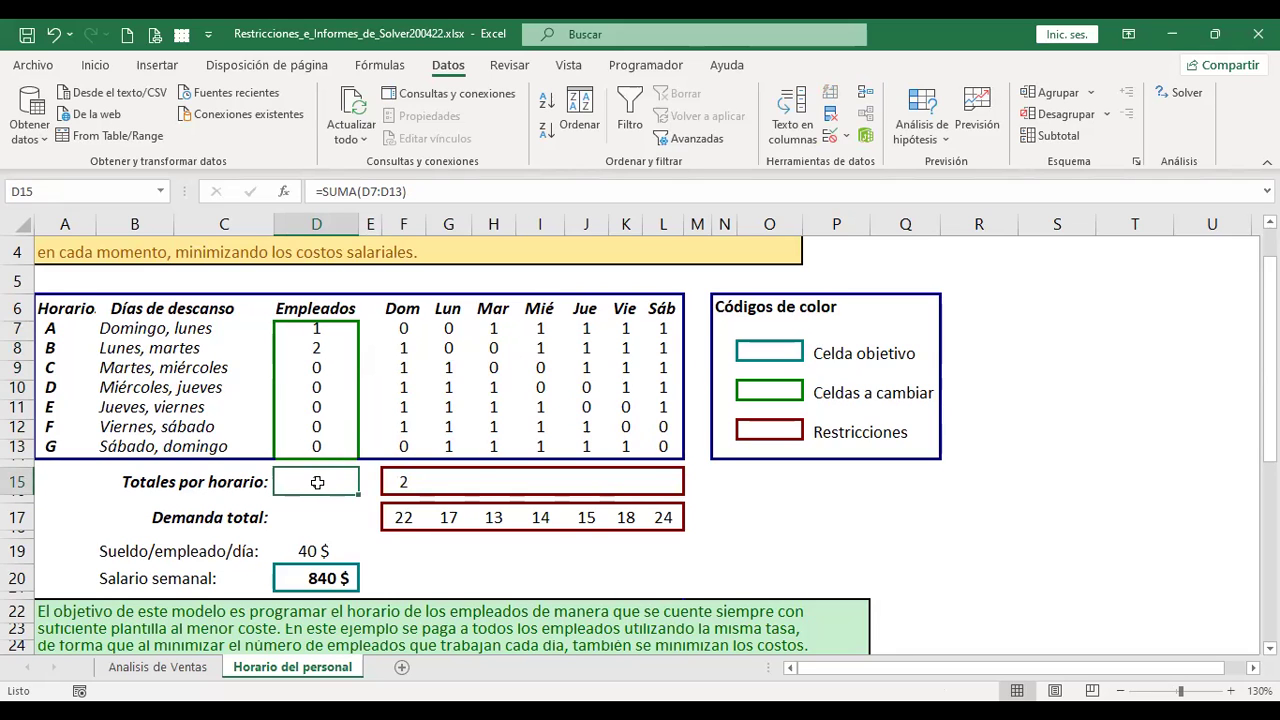
pyautogui.scroll(1, 313, 481)
pyautogui.scroll(-1, 317, 484)
pyautogui.click(399, 481)
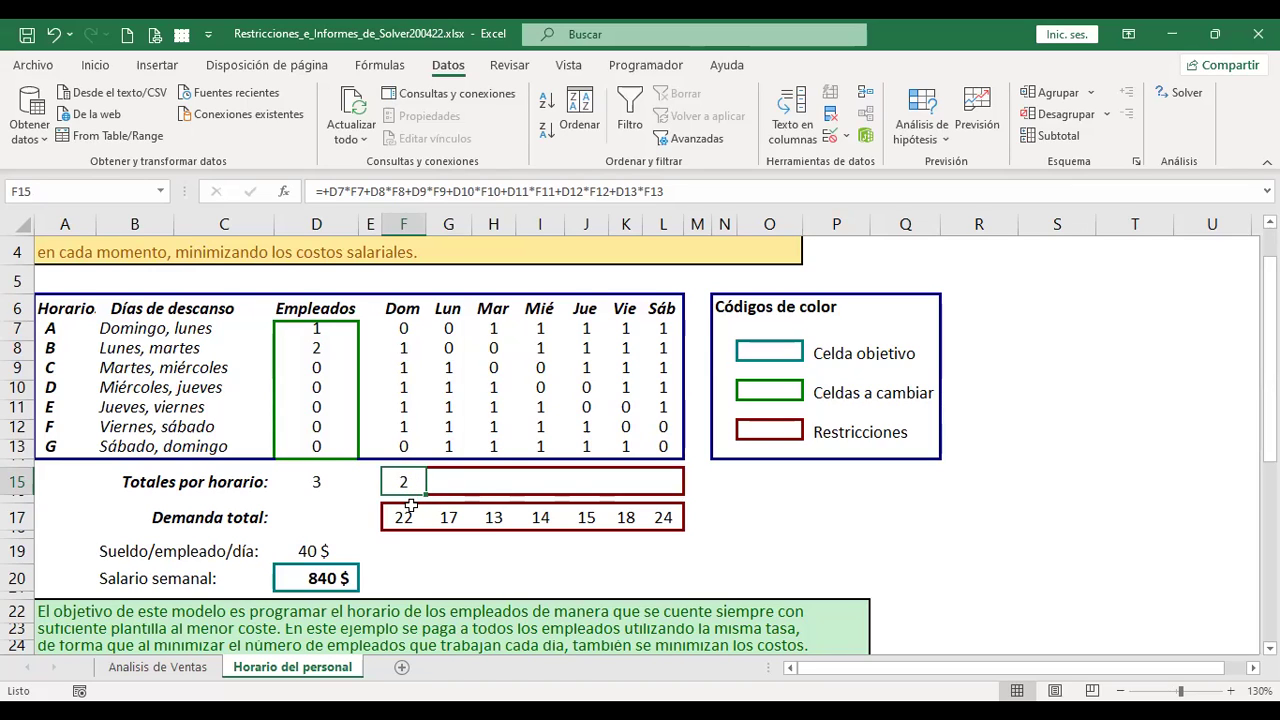
pyautogui.click(321, 577)
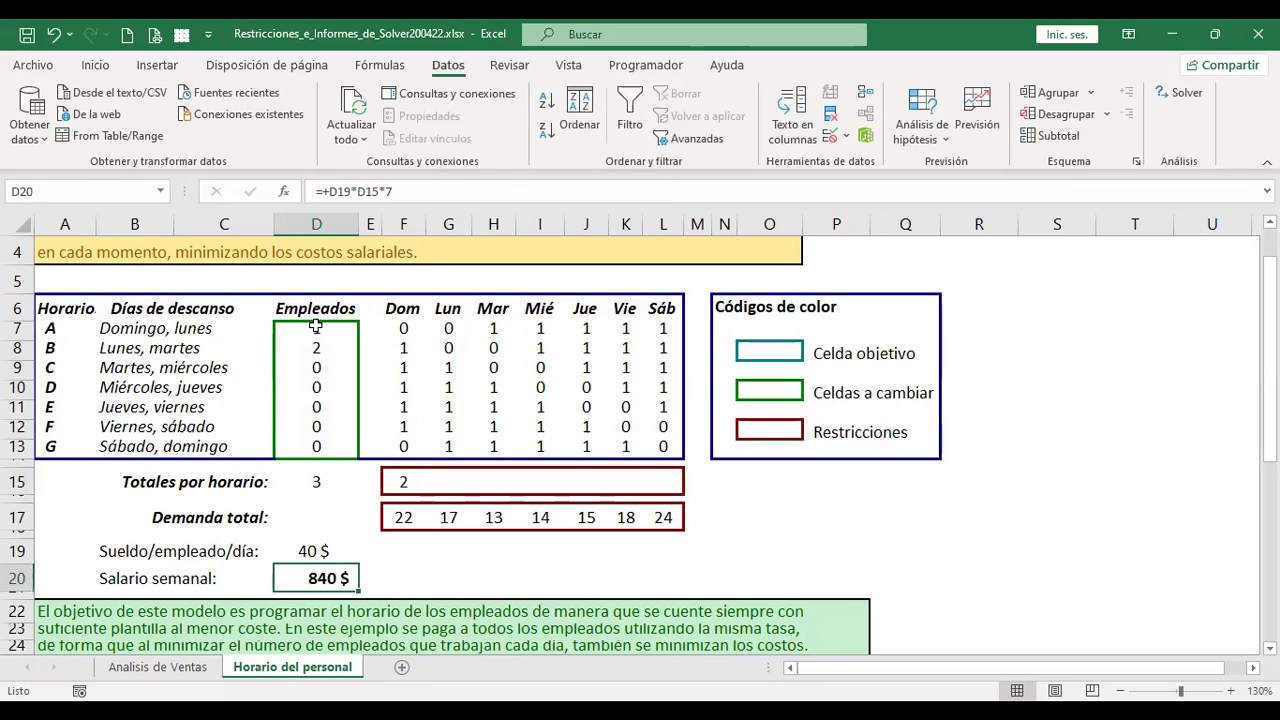
pyautogui.click(405, 479)
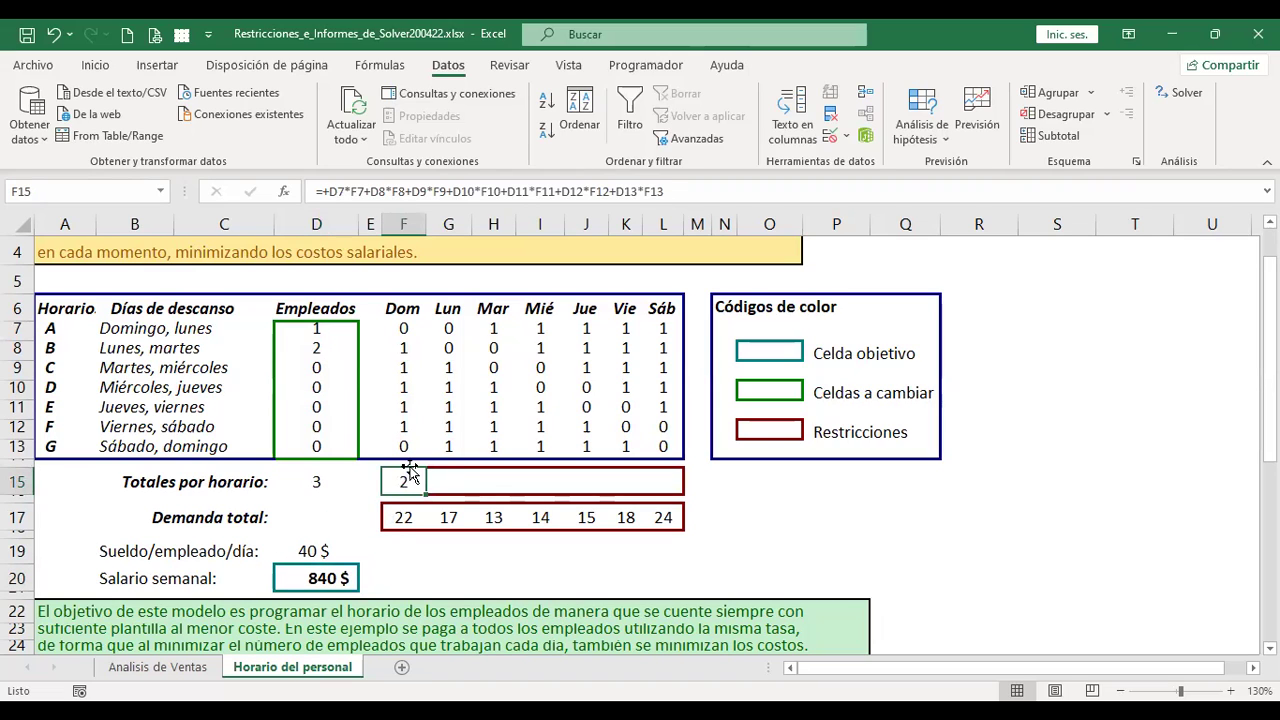
pyautogui.click(452, 480)
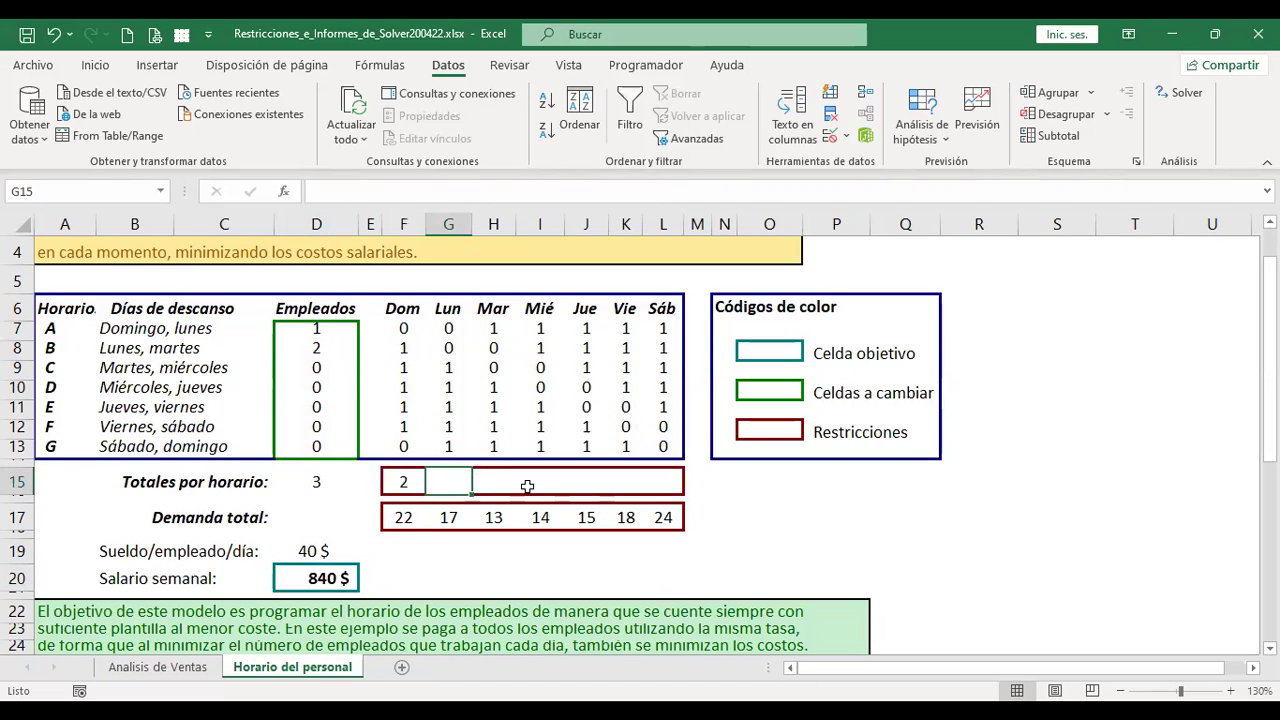
pyautogui.click(410, 481)
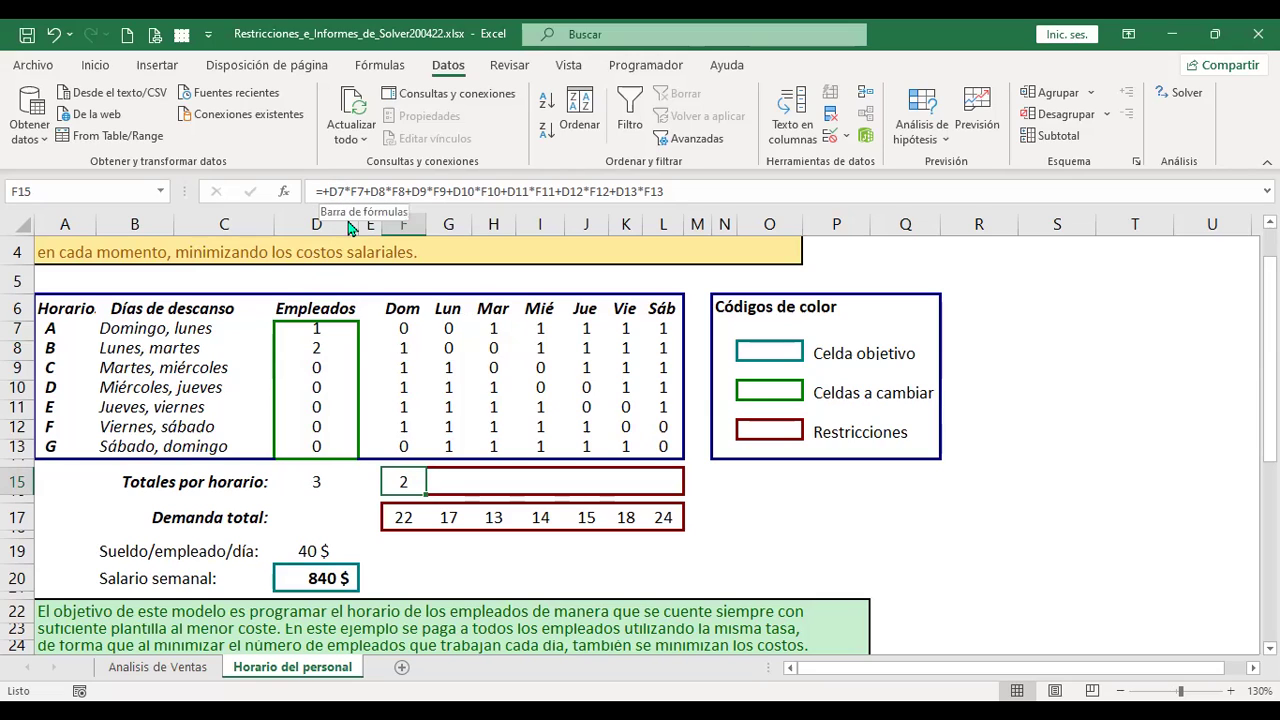
# Make the D7, D8, D9 and D10 references in F15's formula absolute
pyautogui.press('F2')
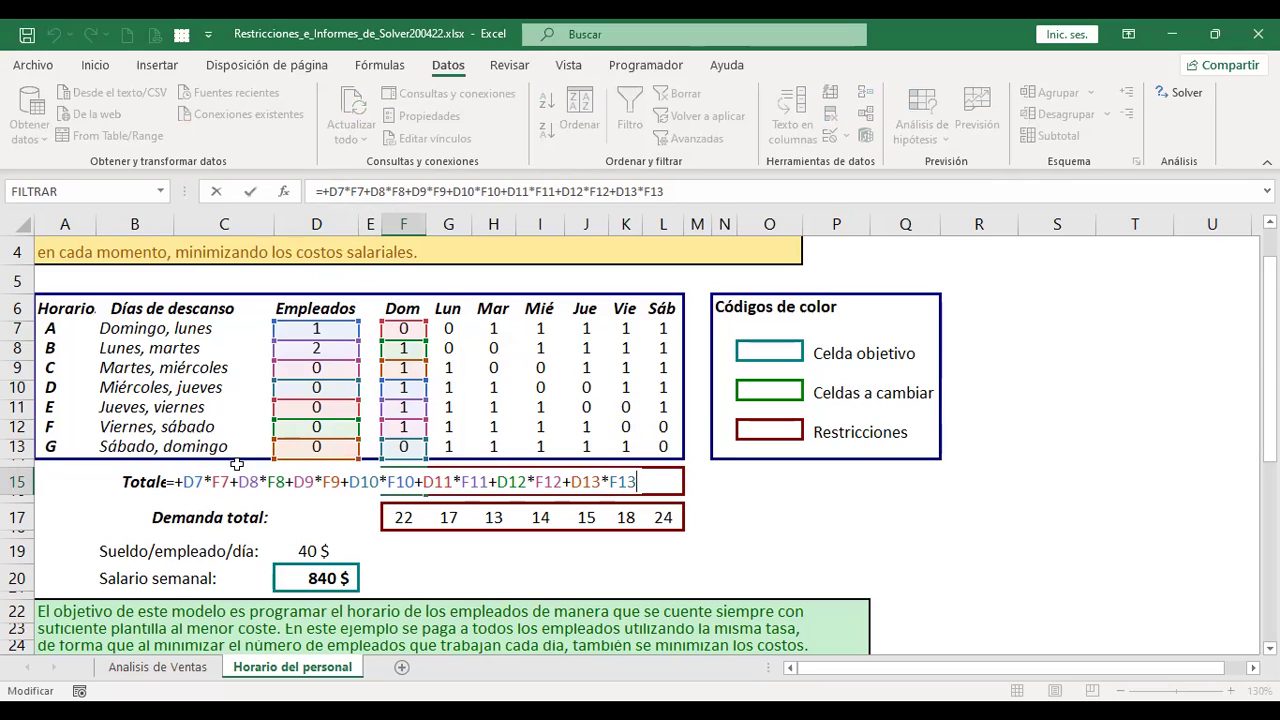
pyautogui.click(195, 482)
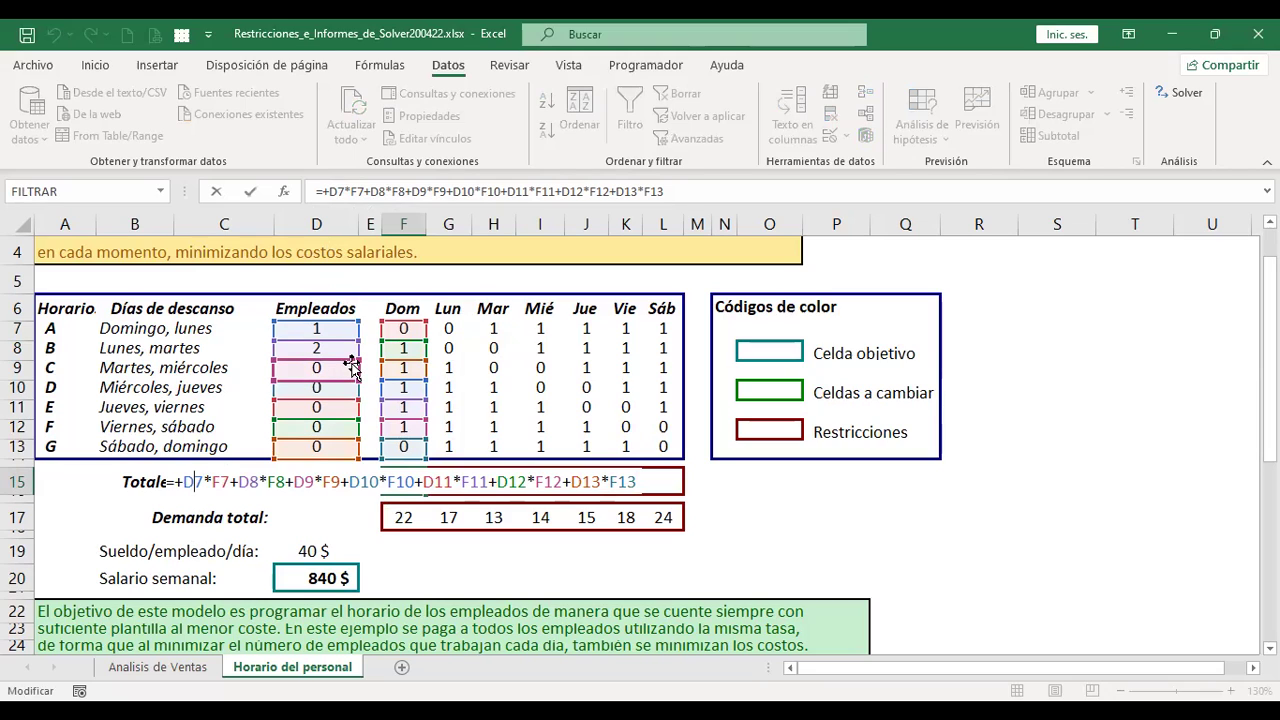
pyautogui.press('F4')
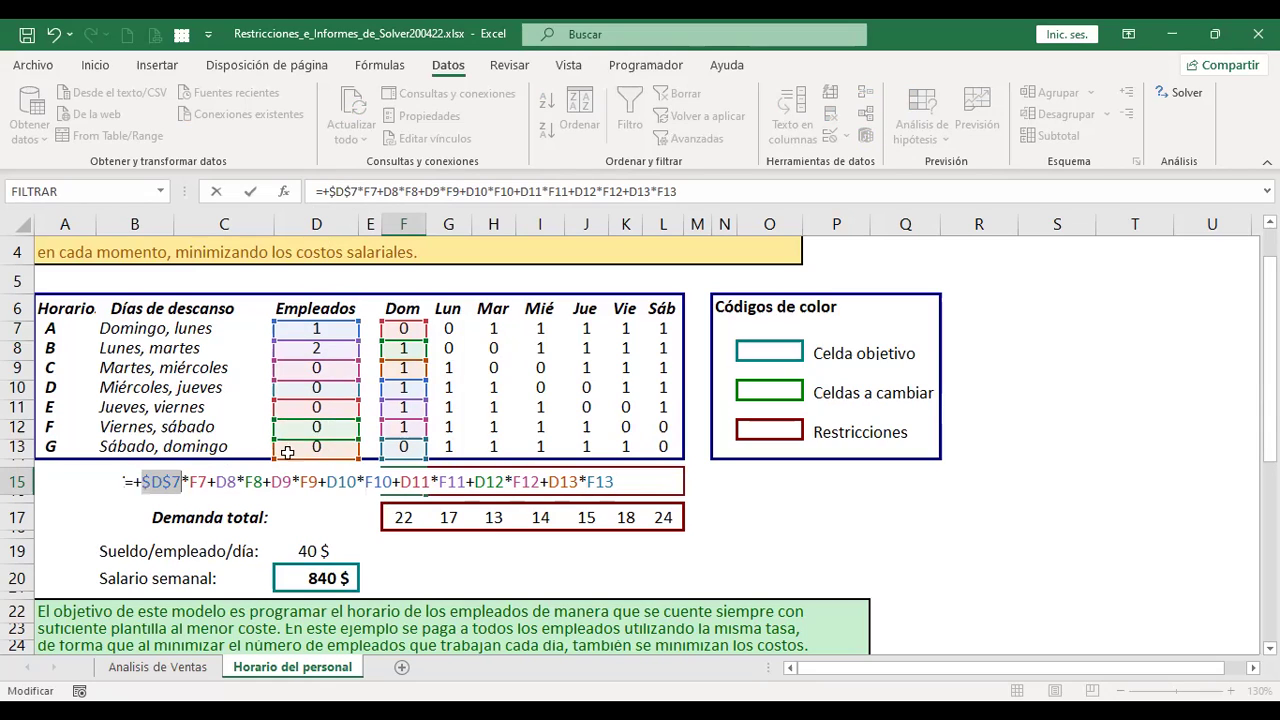
pyautogui.click(229, 481)
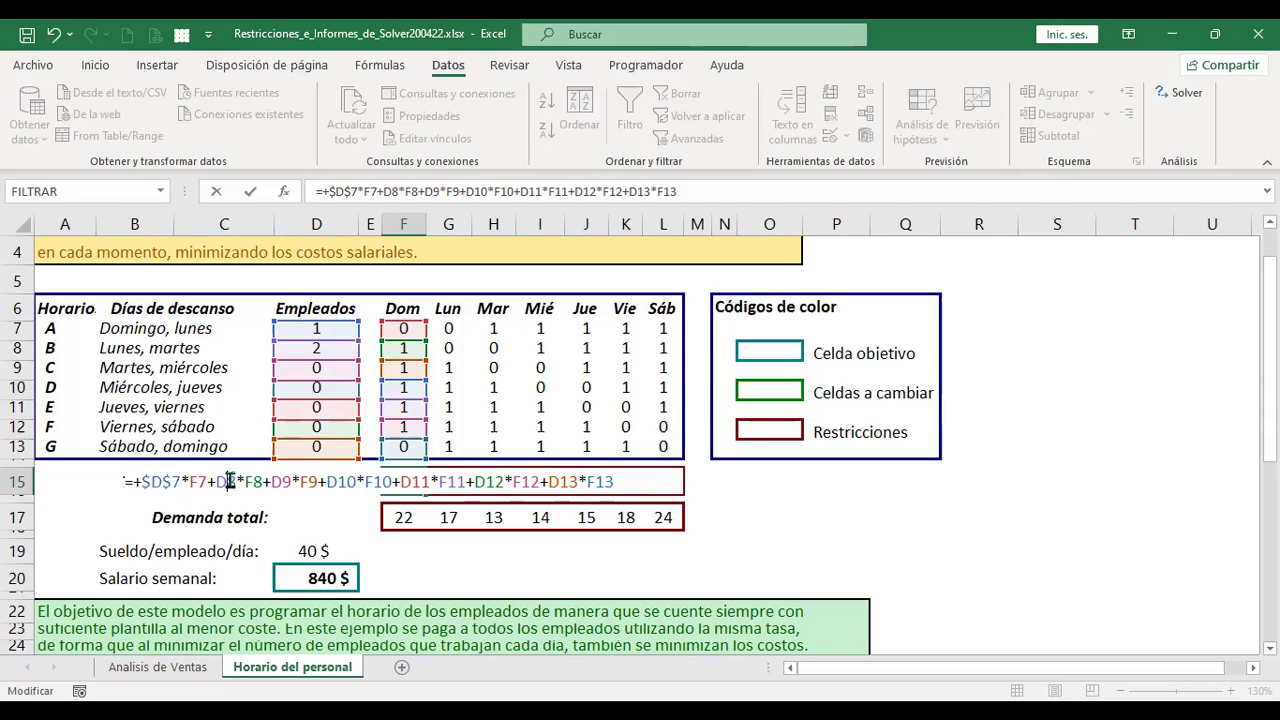
pyautogui.press('F4')
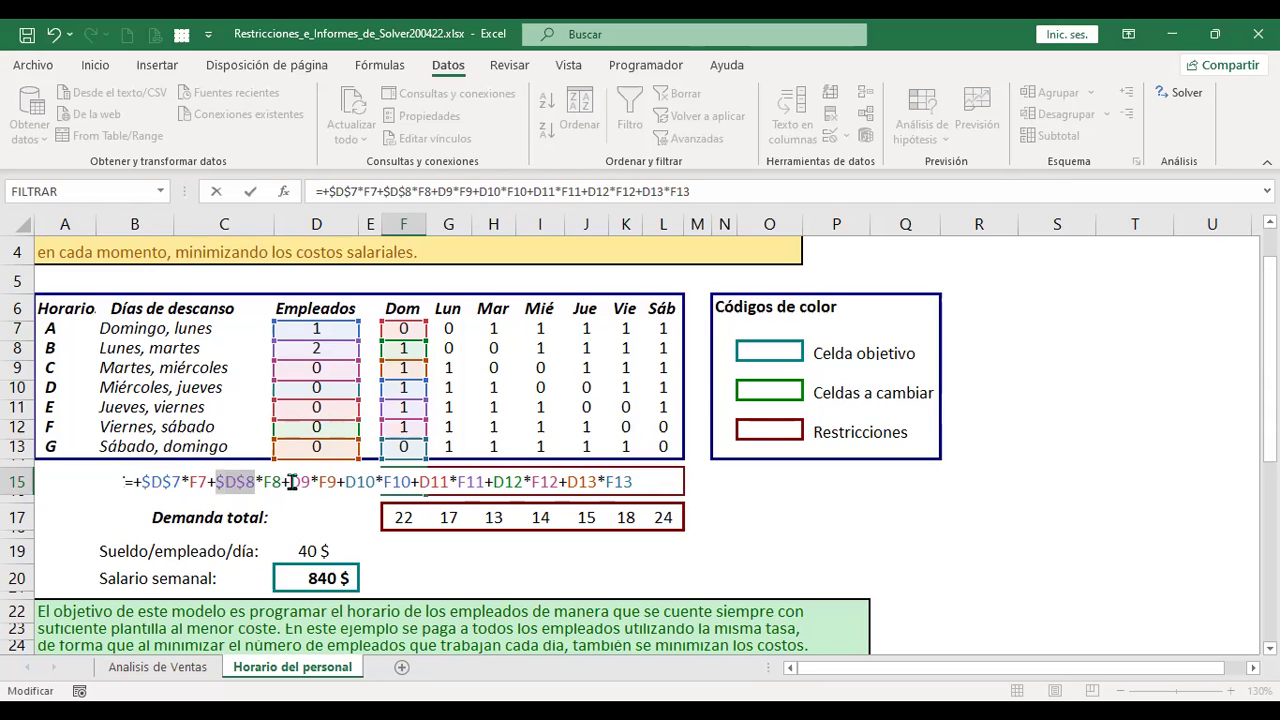
pyautogui.click(290, 482)
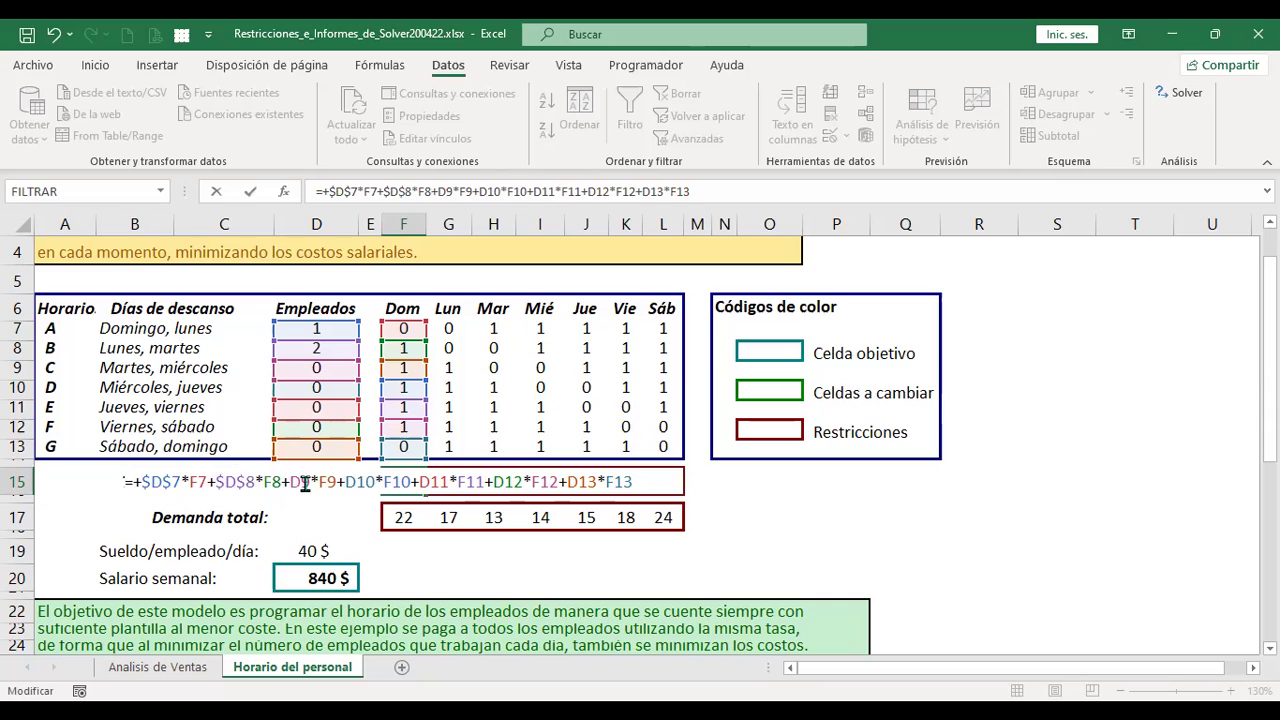
pyautogui.press('F4')
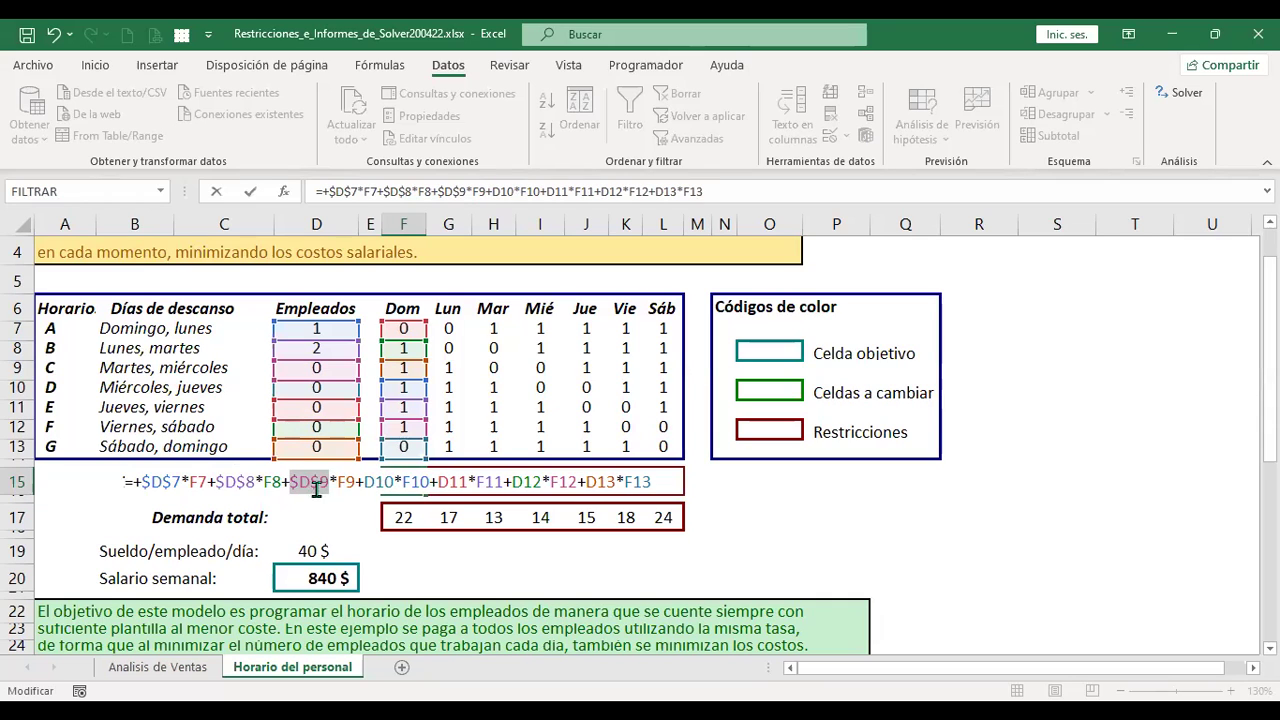
pyautogui.click(375, 482)
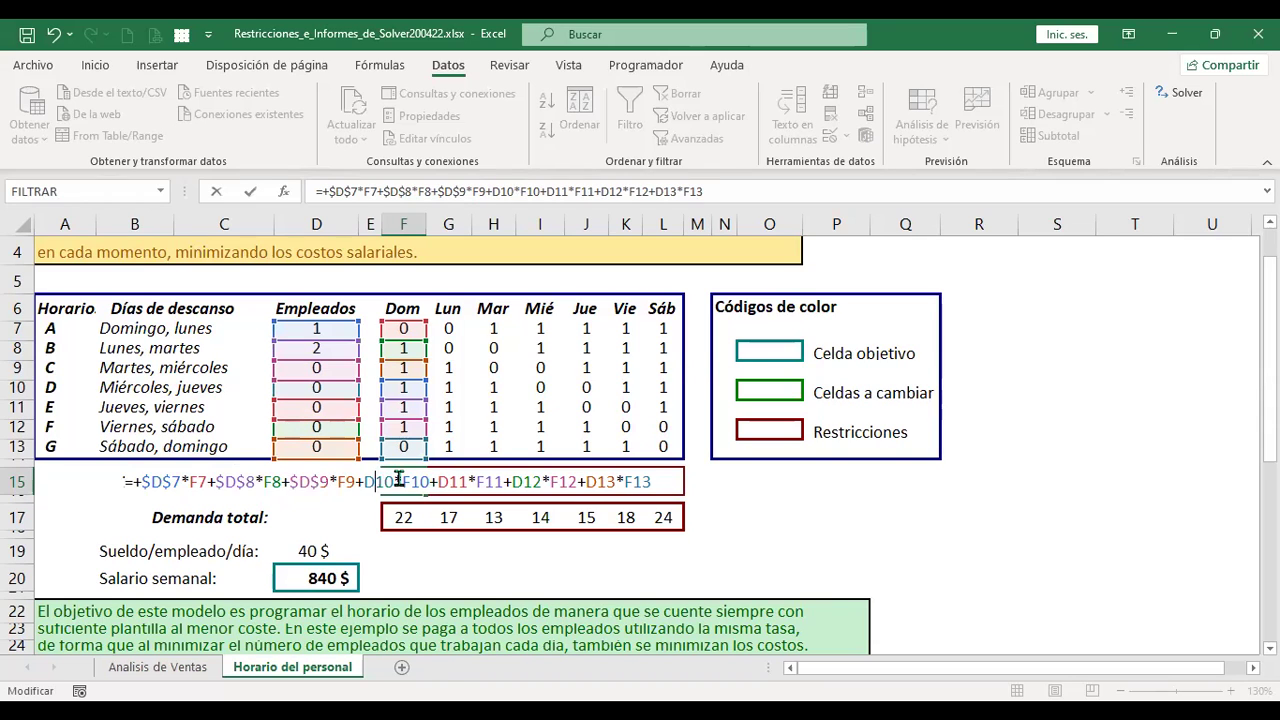
pyautogui.press('F4')
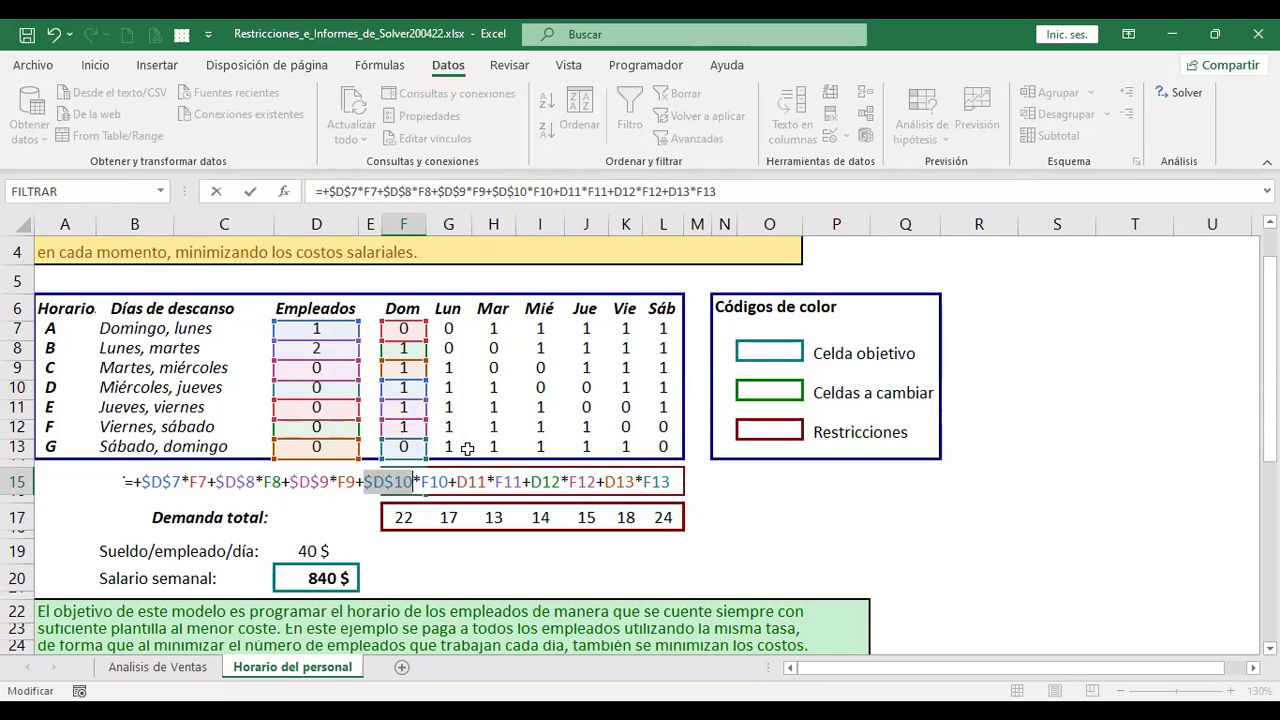
# Make the D11, D12 and D13 references absolute and commit the formula, still showing 2
pyautogui.click(468, 482)
pyautogui.press('F4')
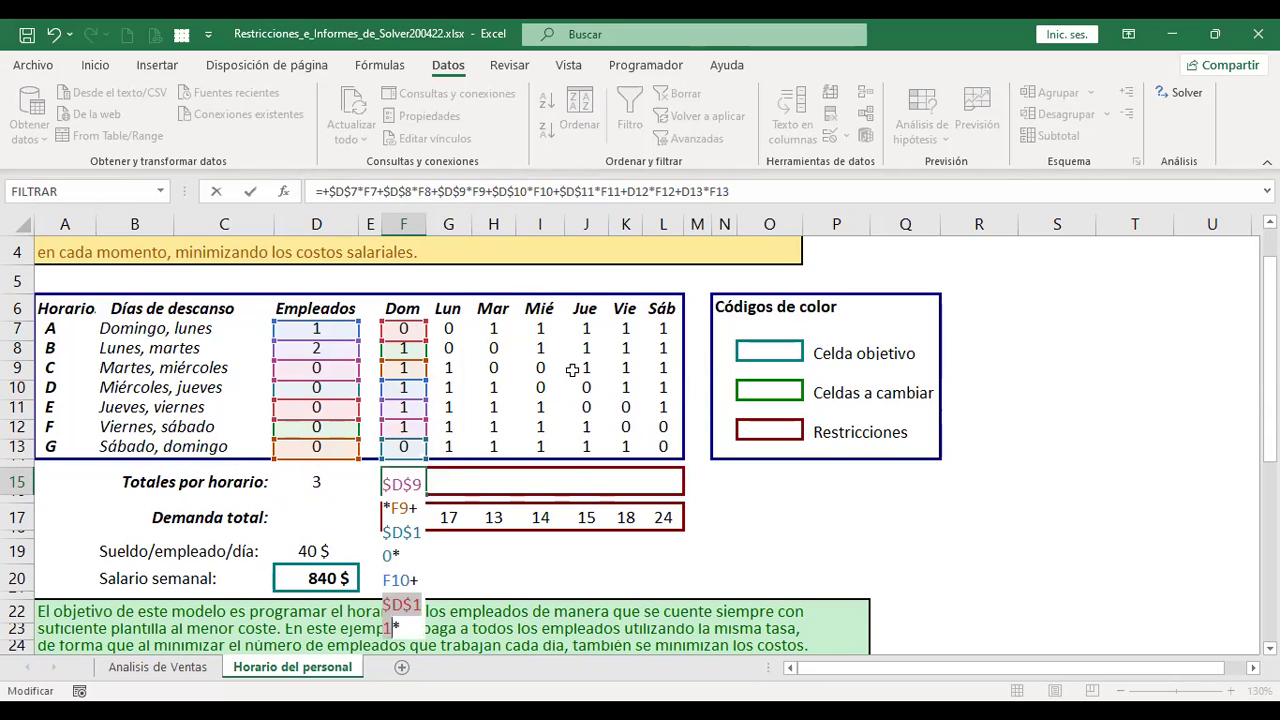
pyautogui.click(636, 191)
pyautogui.press('F4')
pyautogui.click(708, 191)
pyautogui.press('F4')
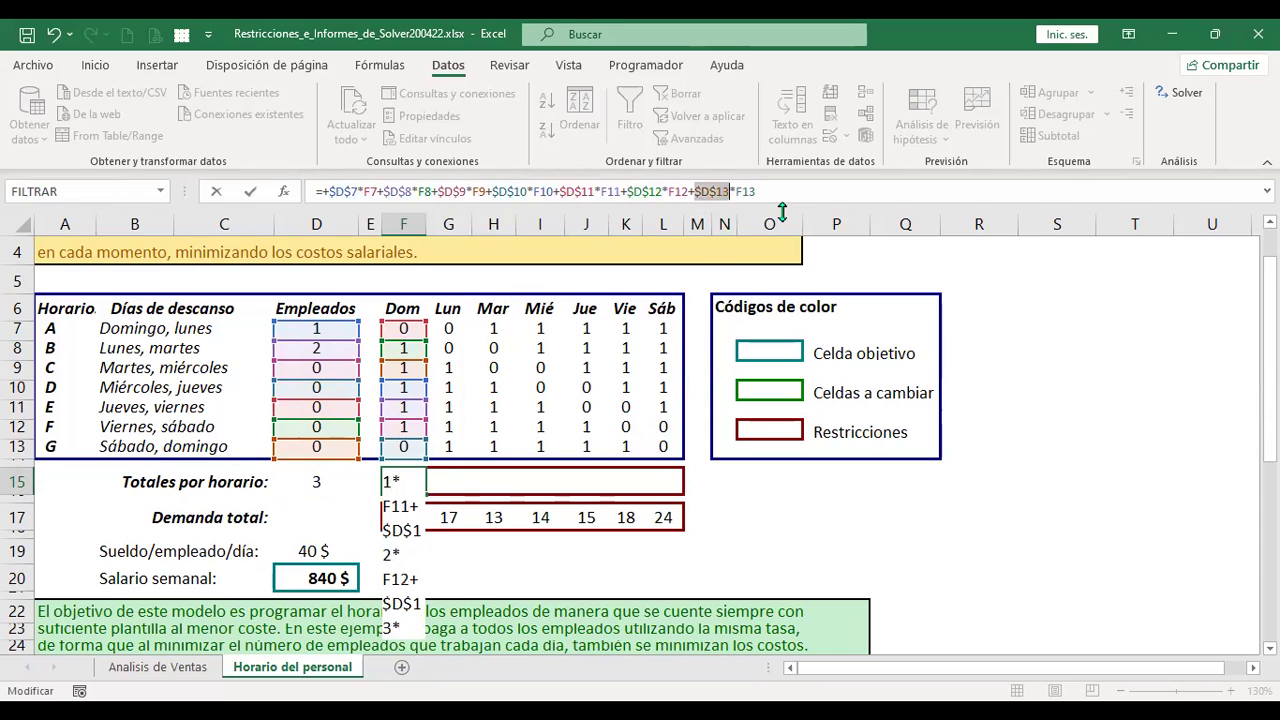
pyautogui.hotkey('ctrl', 'Return')
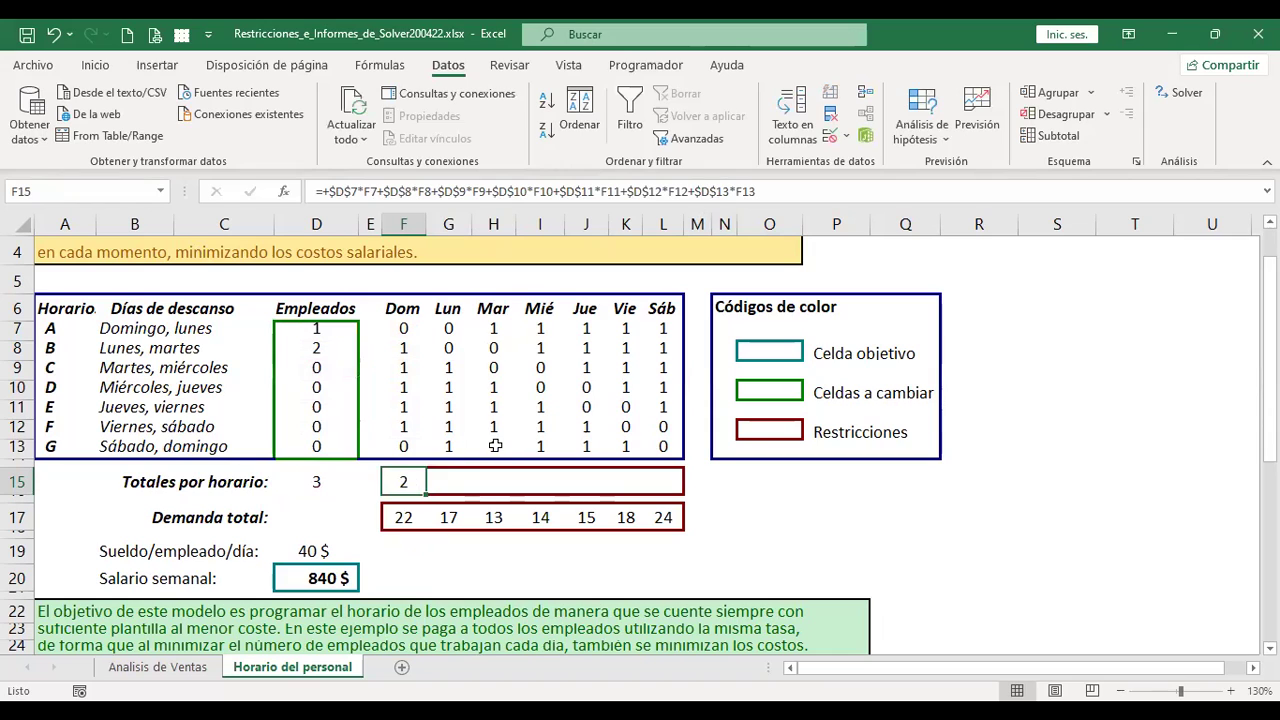
pyautogui.press('F2')
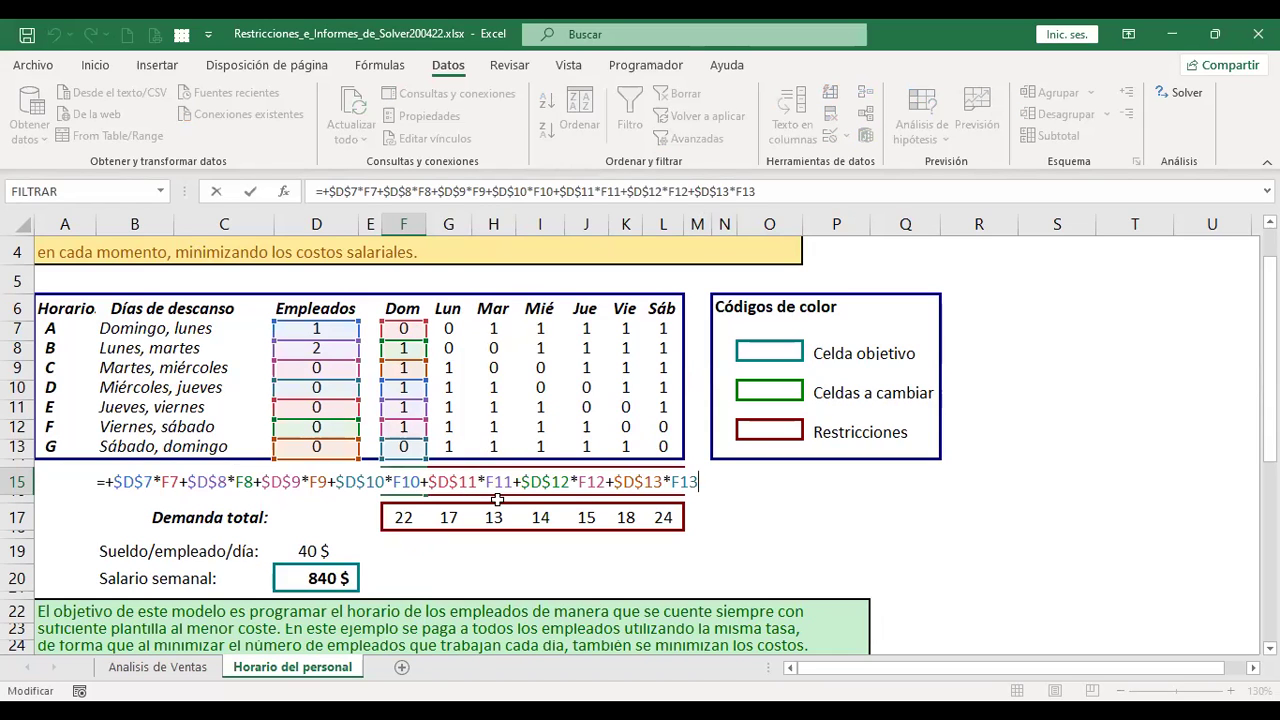
pyautogui.press('Escape')
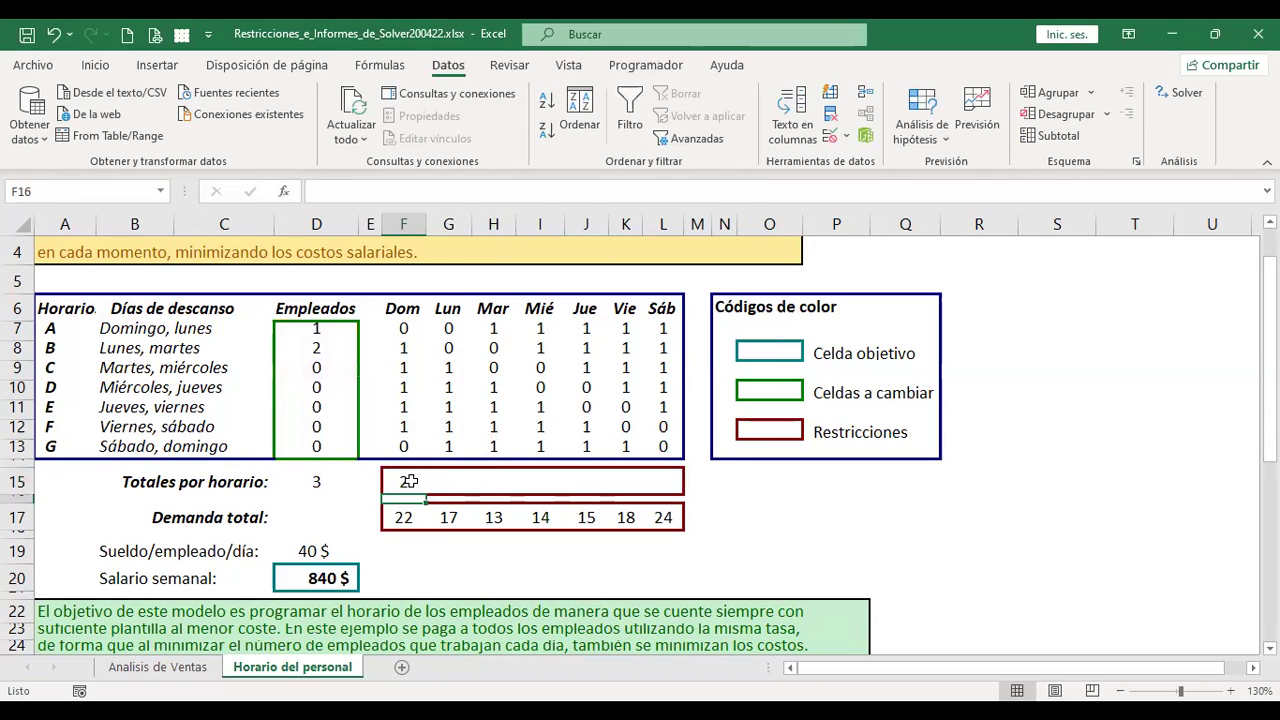
# Fill F15's formula across to L15, giving 2, 0, 1, 3, 3, 3, 3, and check the Dom, Lun and Mar formulas
pyautogui.moveTo(426, 491); pyautogui.dragTo(661, 500)
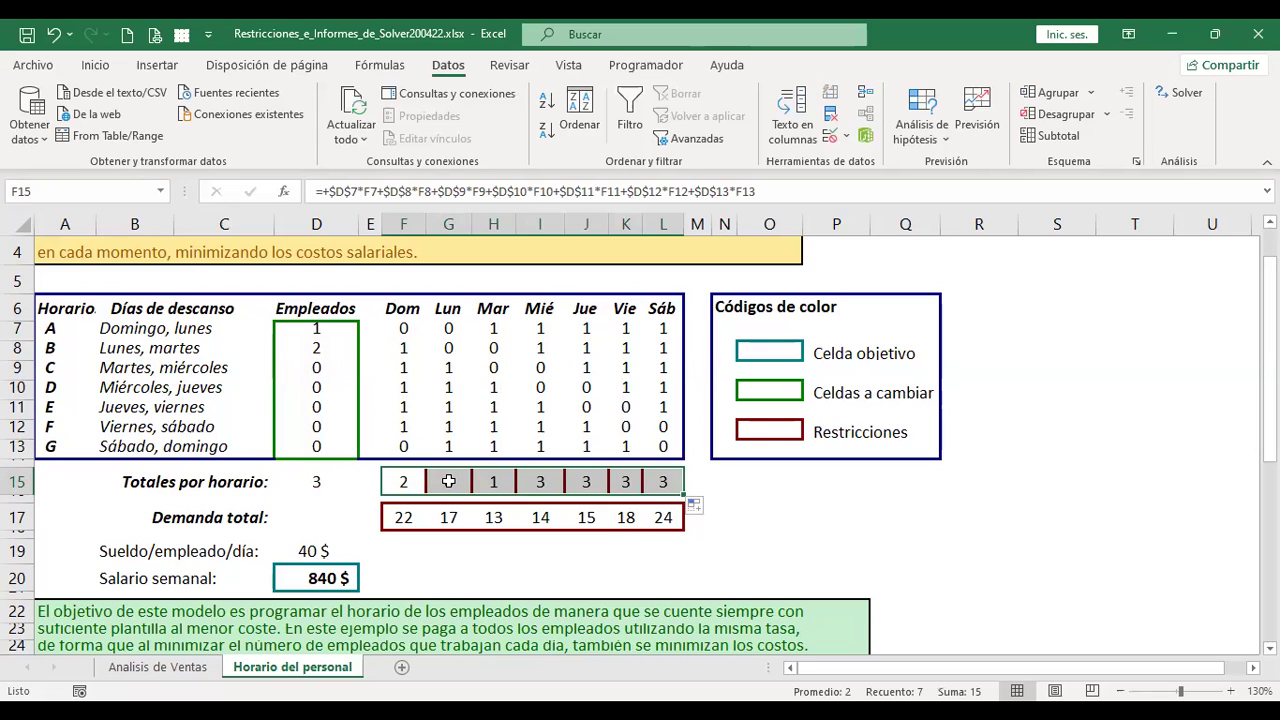
pyautogui.click(408, 482)
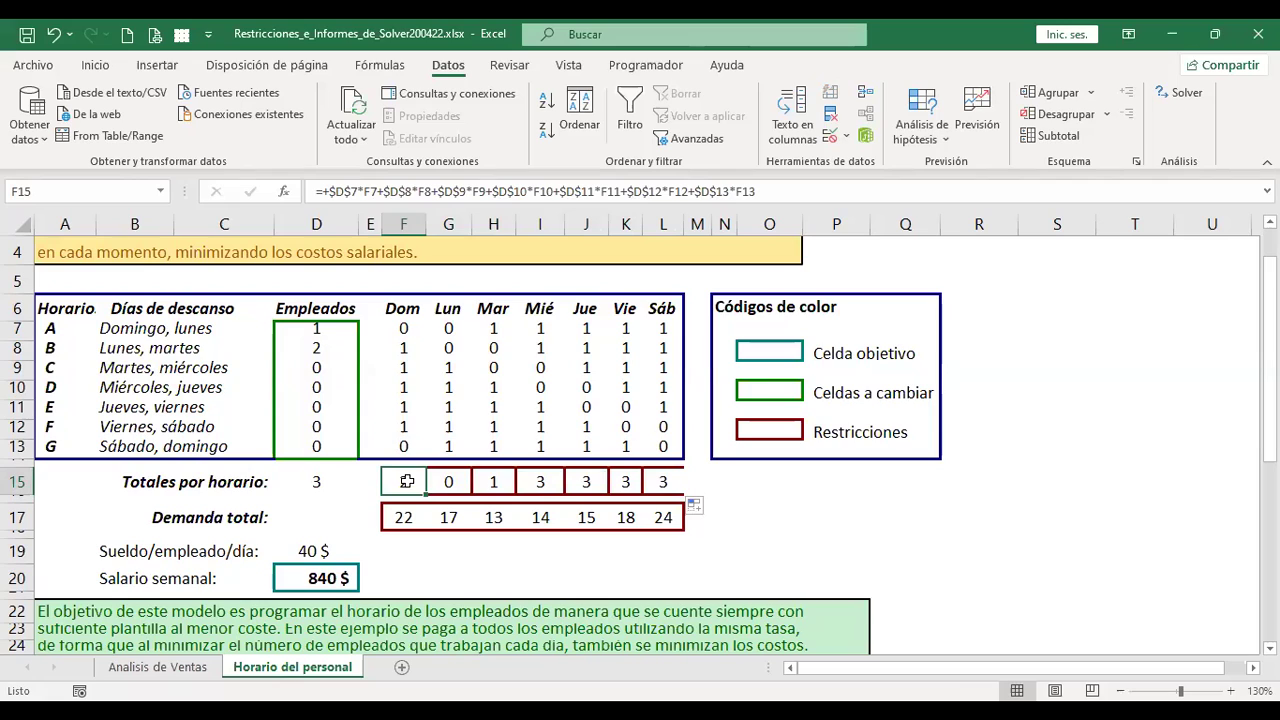
pyautogui.click(451, 481)
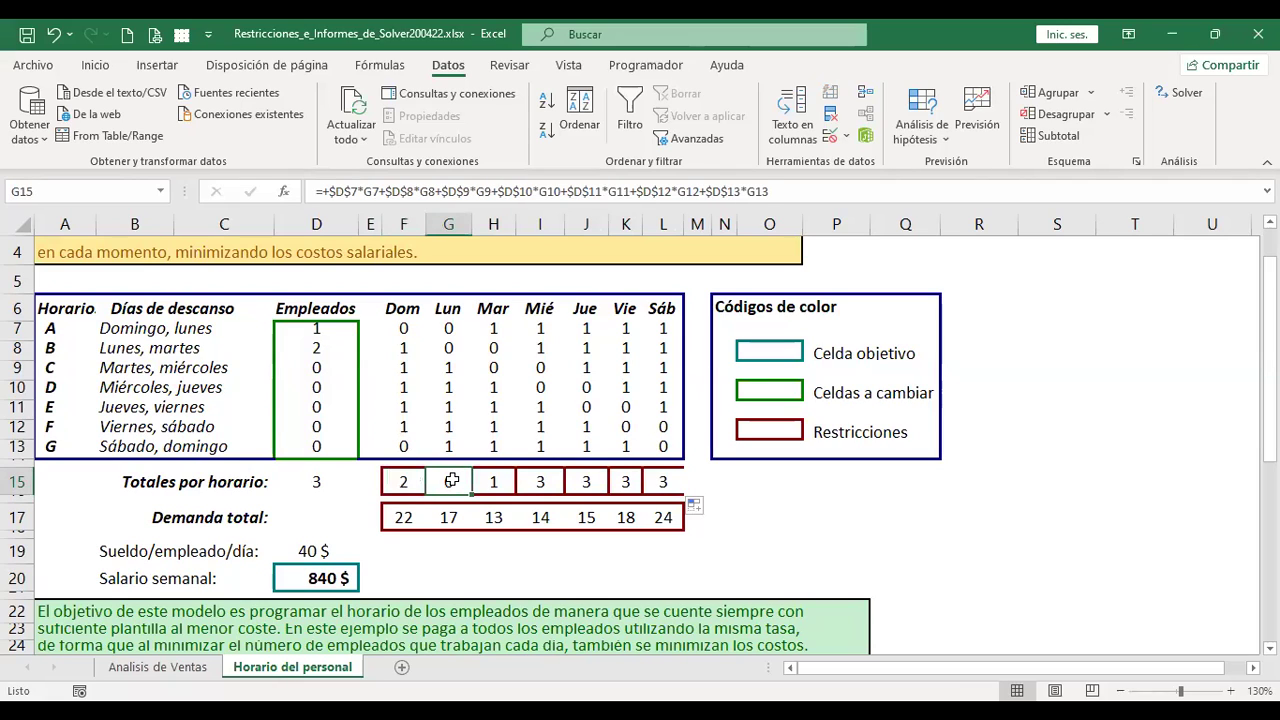
pyautogui.click(500, 482)
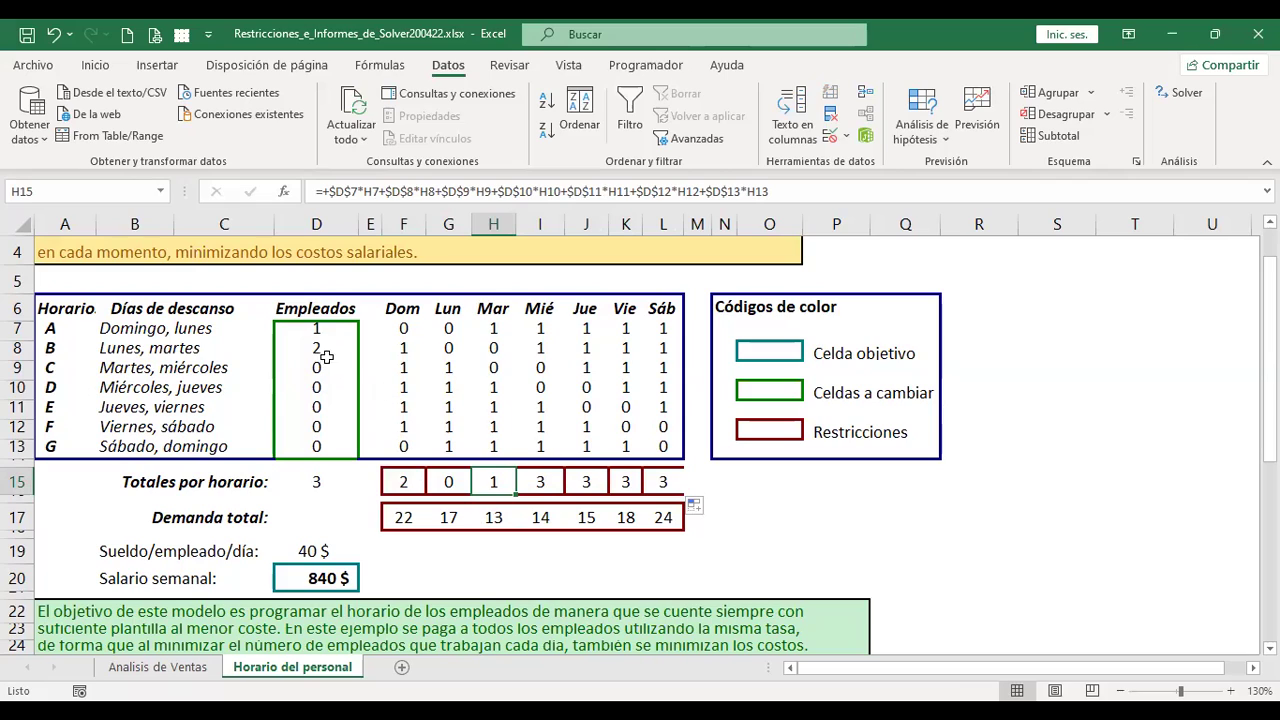
pyautogui.click(407, 480)
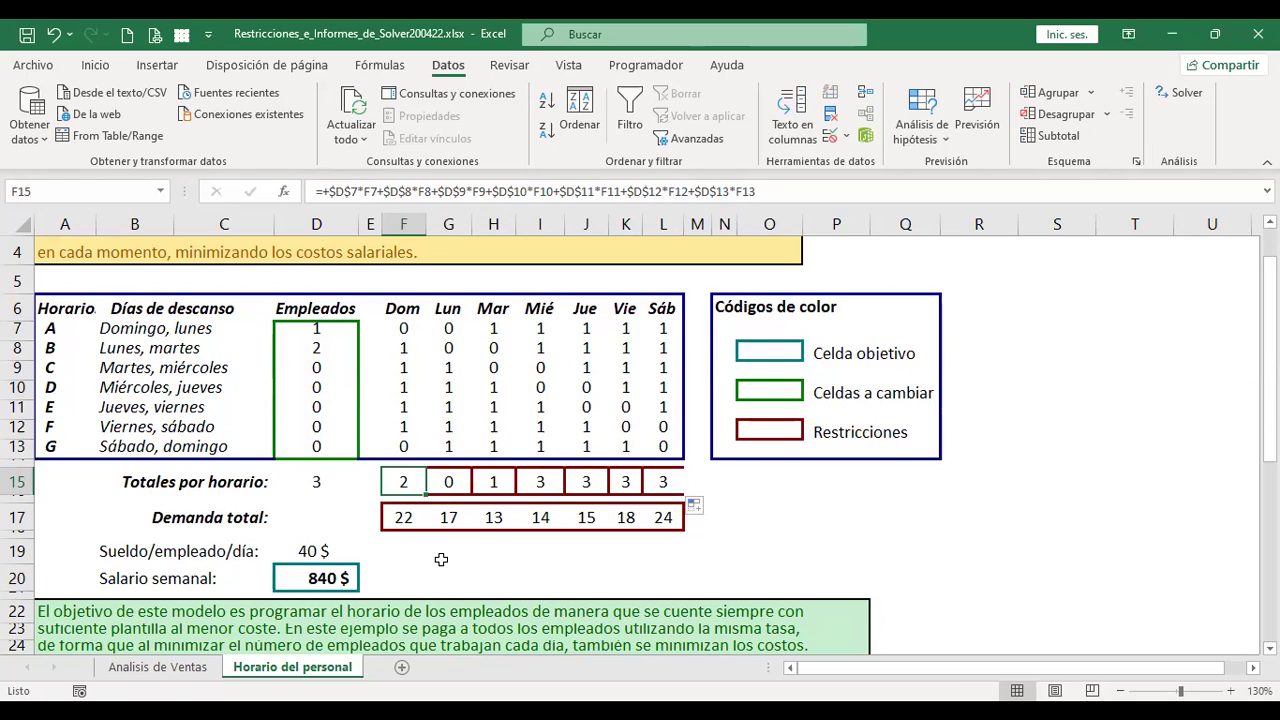
pyautogui.press('F2')
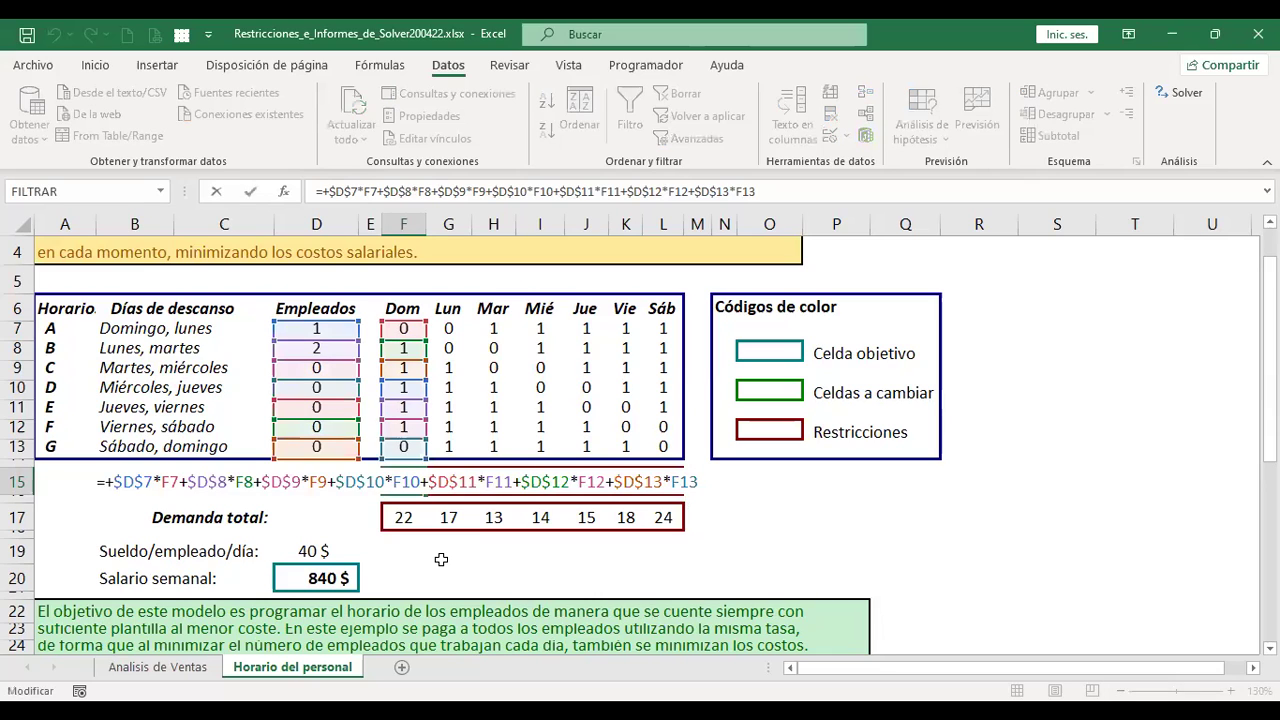
pyautogui.press('Return')
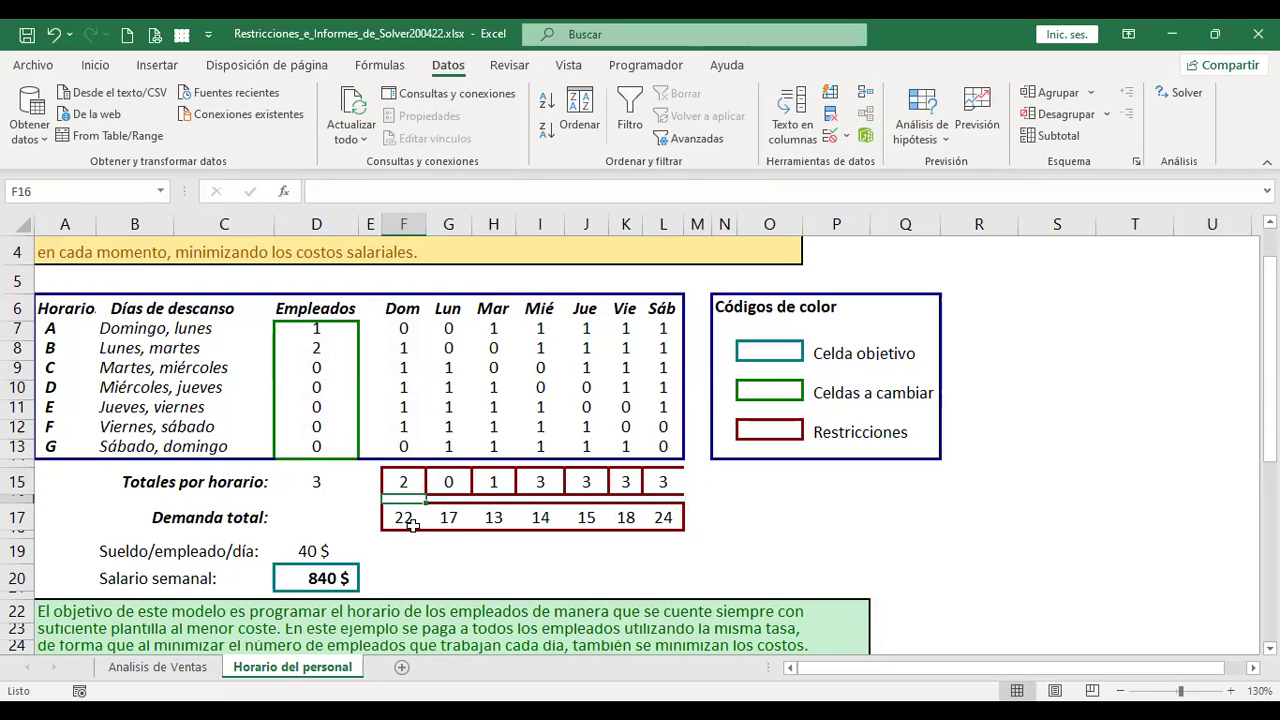
pyautogui.moveTo(404, 517); pyautogui.dragTo(665, 517)
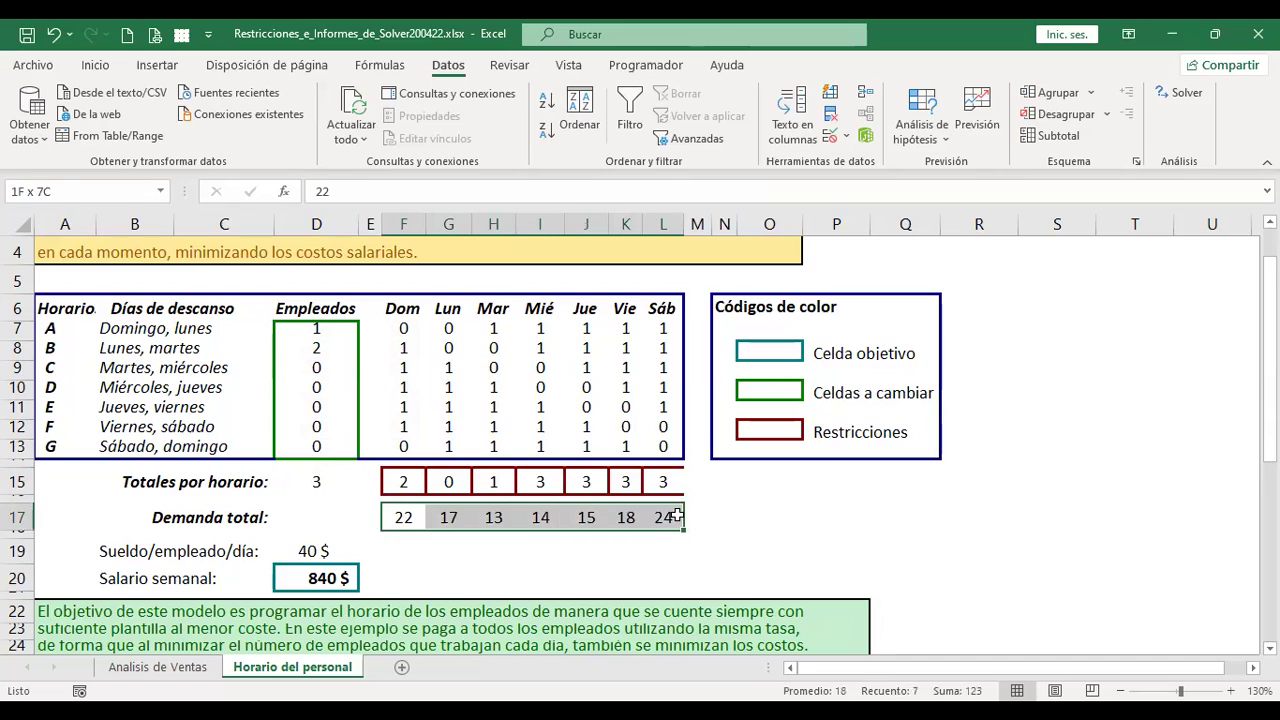
pyautogui.click(761, 509)
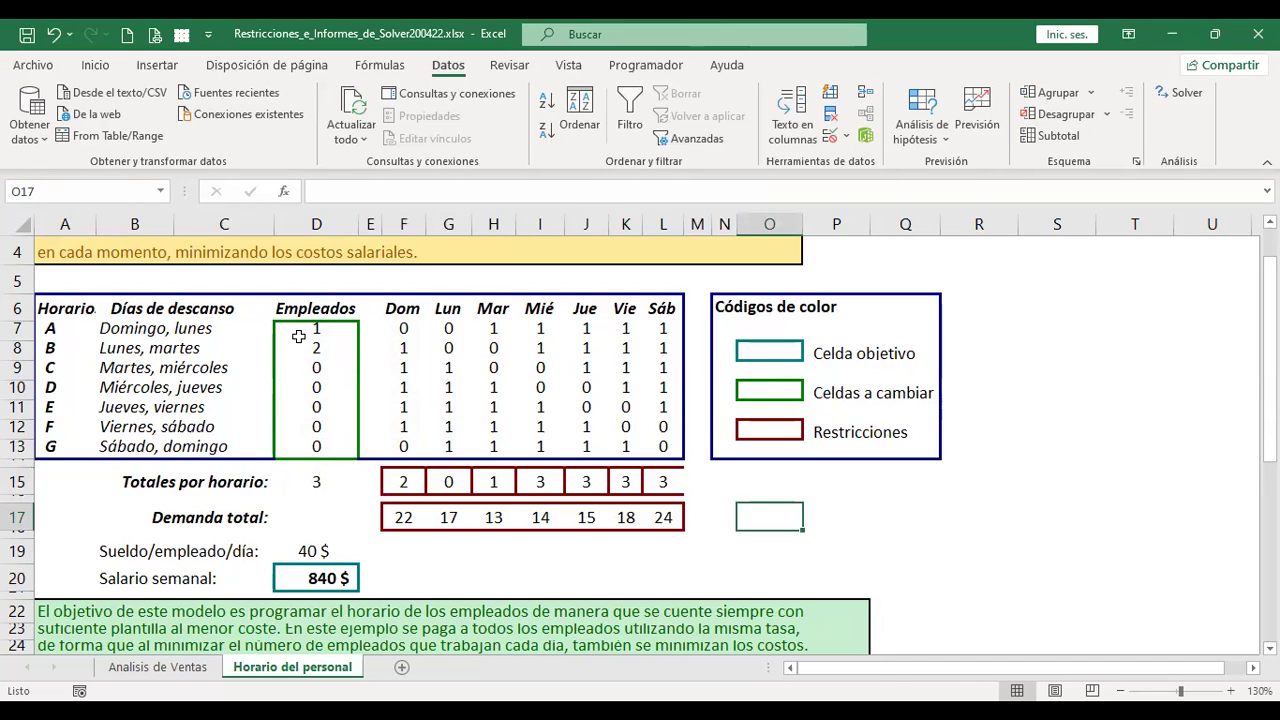
pyautogui.click(315, 578)
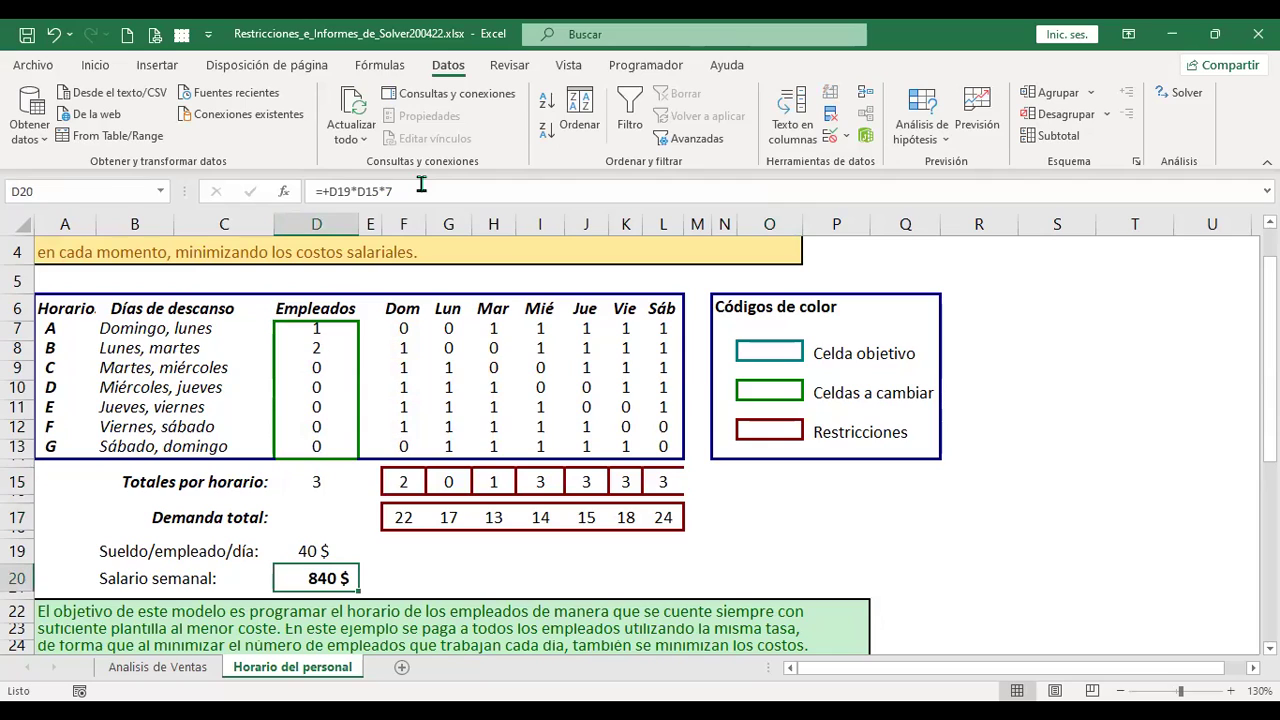
pyautogui.moveTo(330, 329); pyautogui.dragTo(330, 449)
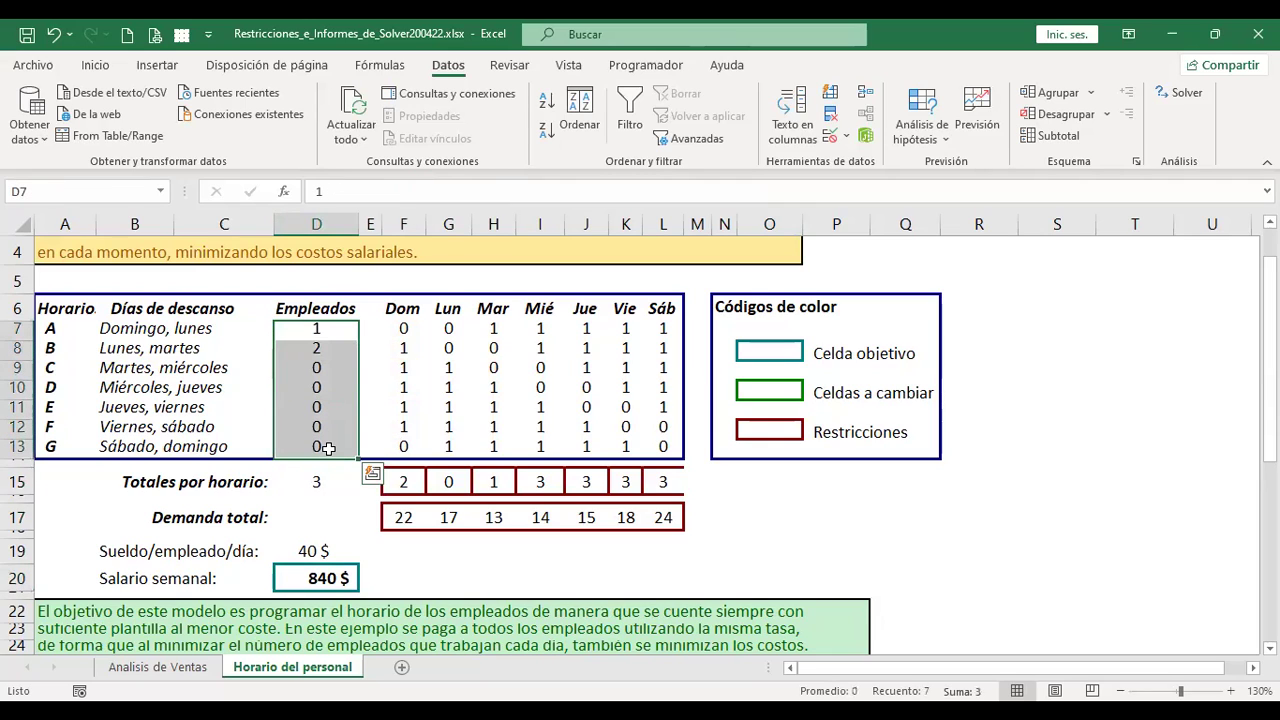
pyautogui.click(418, 481)
pyautogui.moveTo(418, 481); pyautogui.dragTo(663, 482)
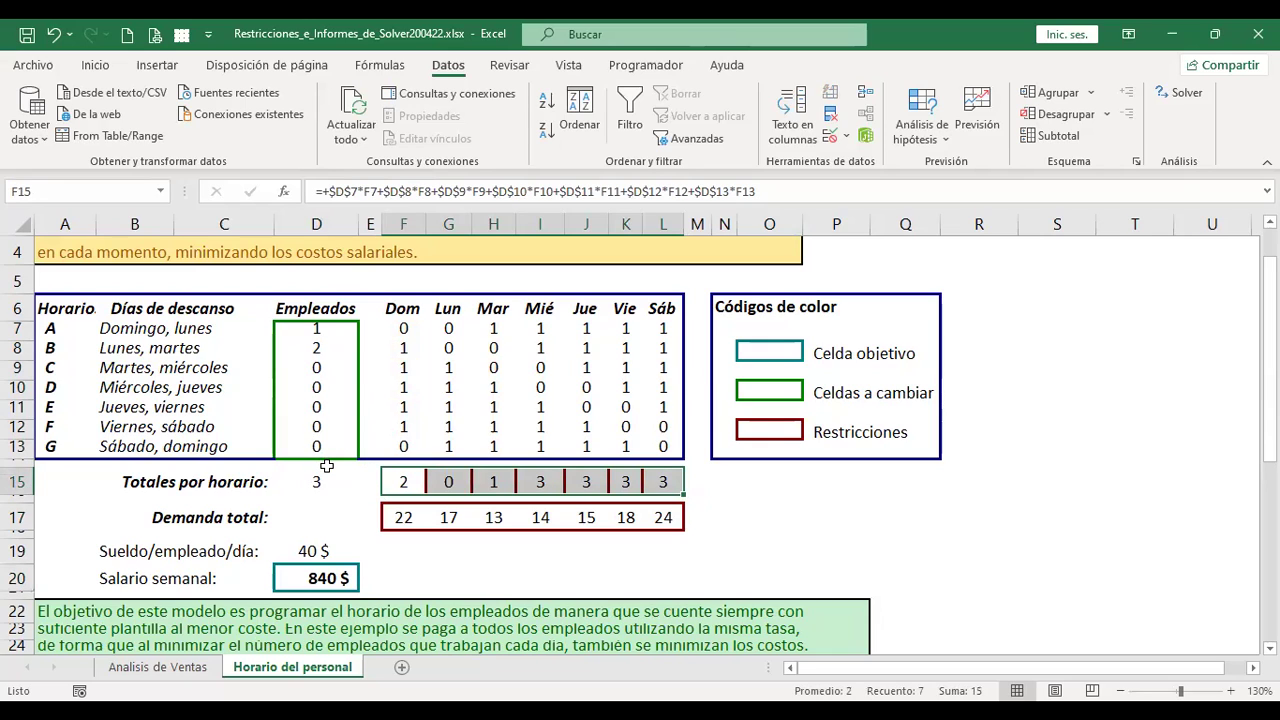
pyautogui.click(780, 477)
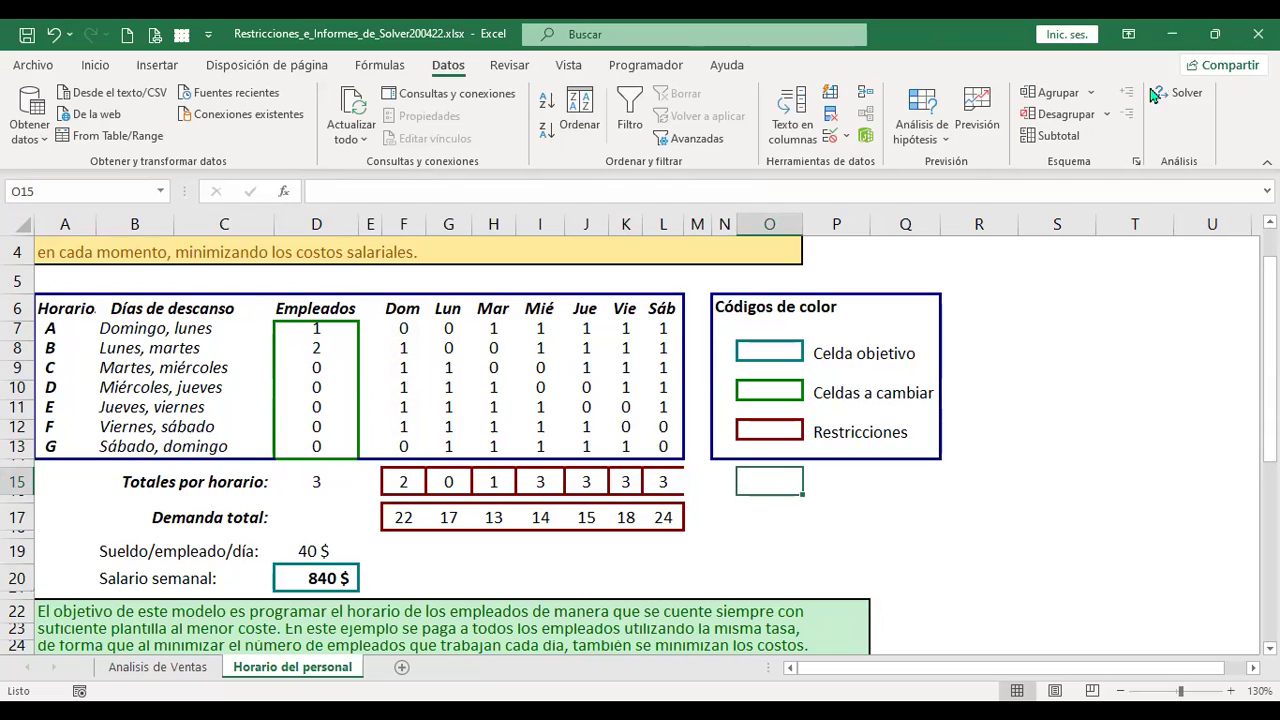
# Open Solver and set the $D$20 objective to Mín
pyautogui.click(1180, 102)
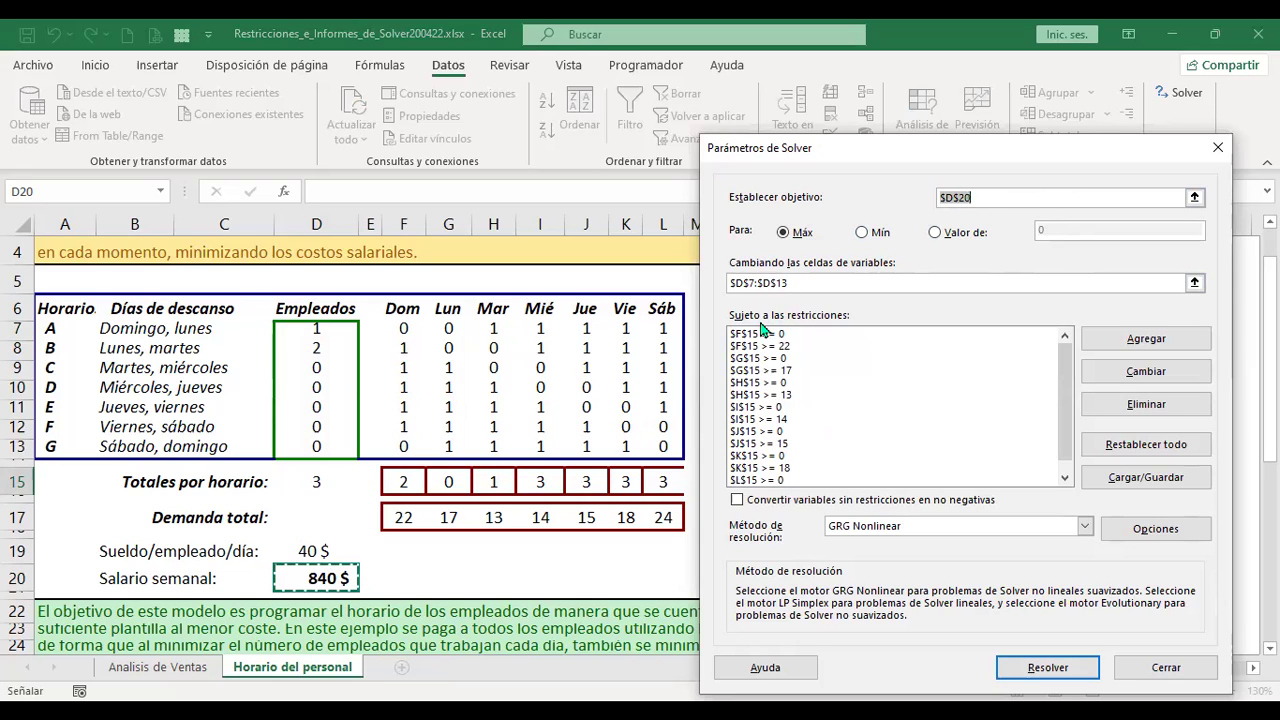
pyautogui.click(861, 234)
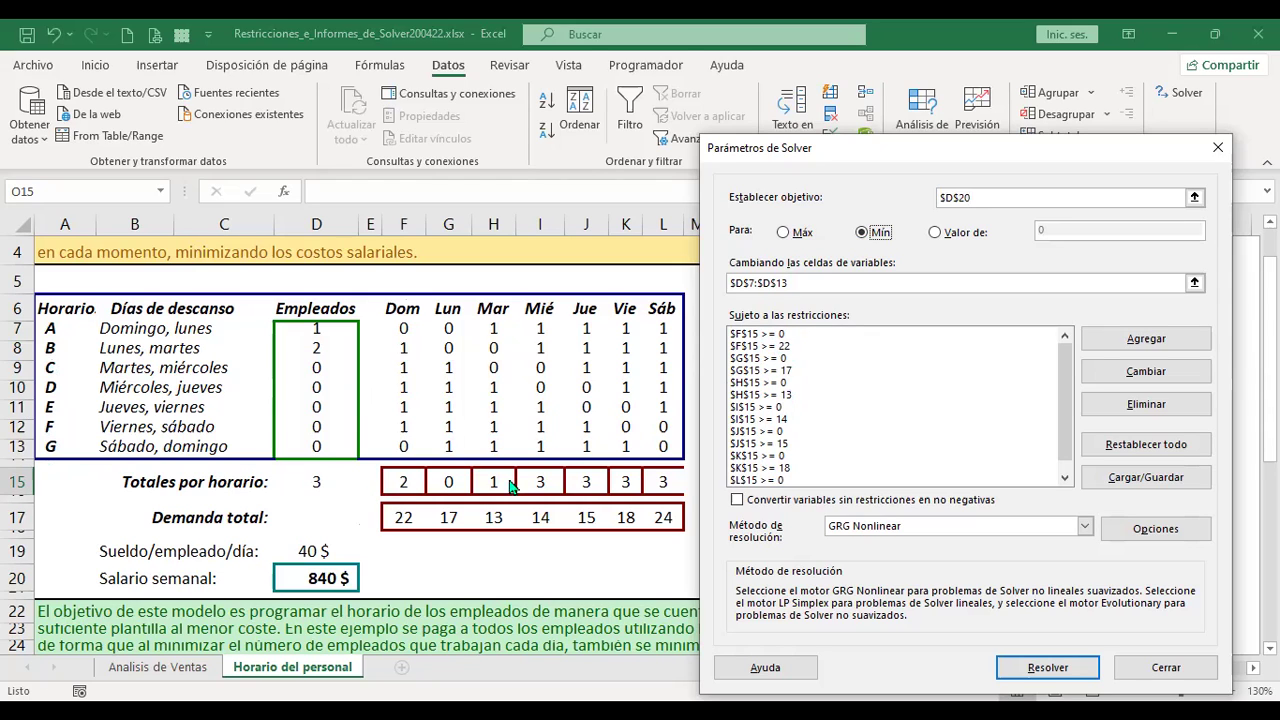
pyautogui.click(766, 359)
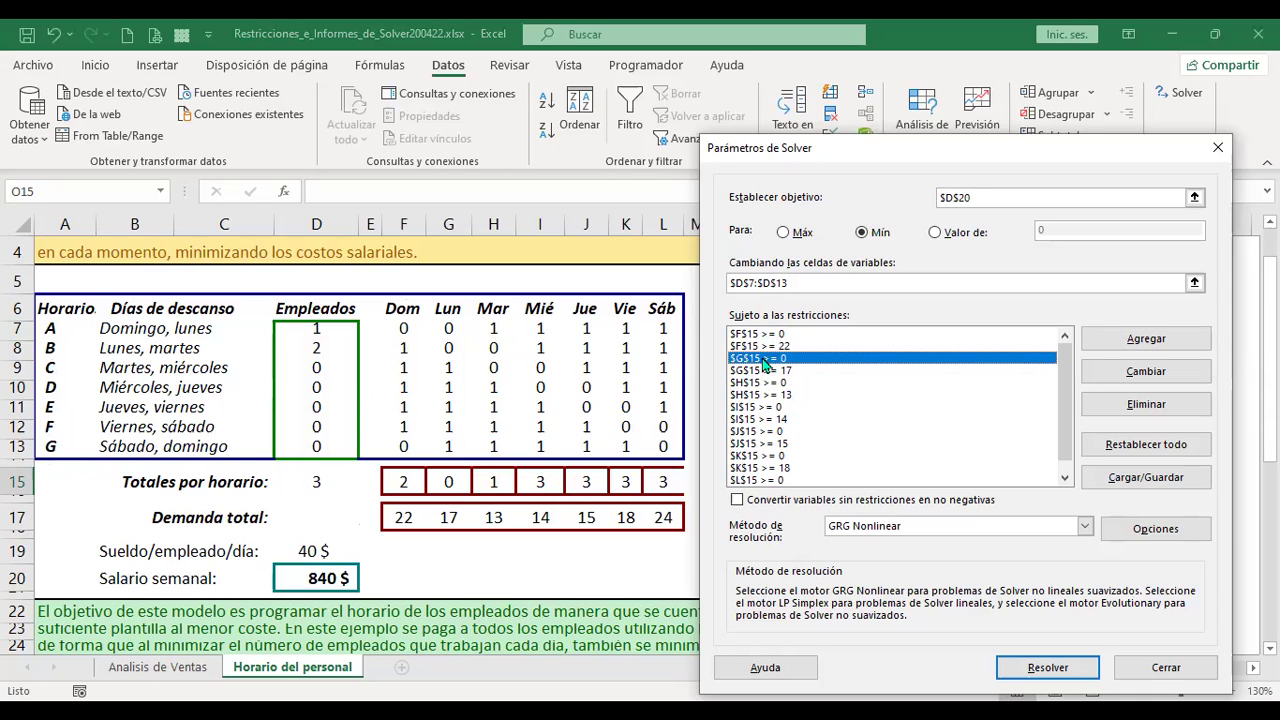
pyautogui.click(770, 383)
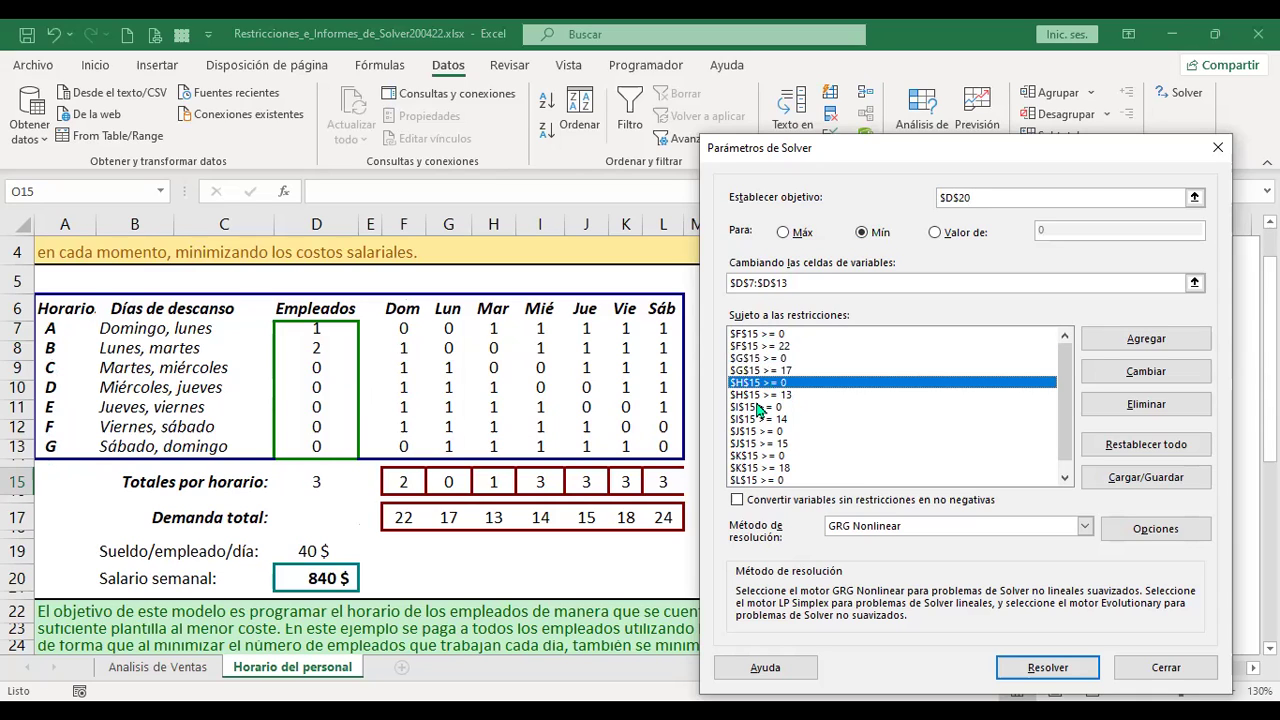
pyautogui.click(756, 408)
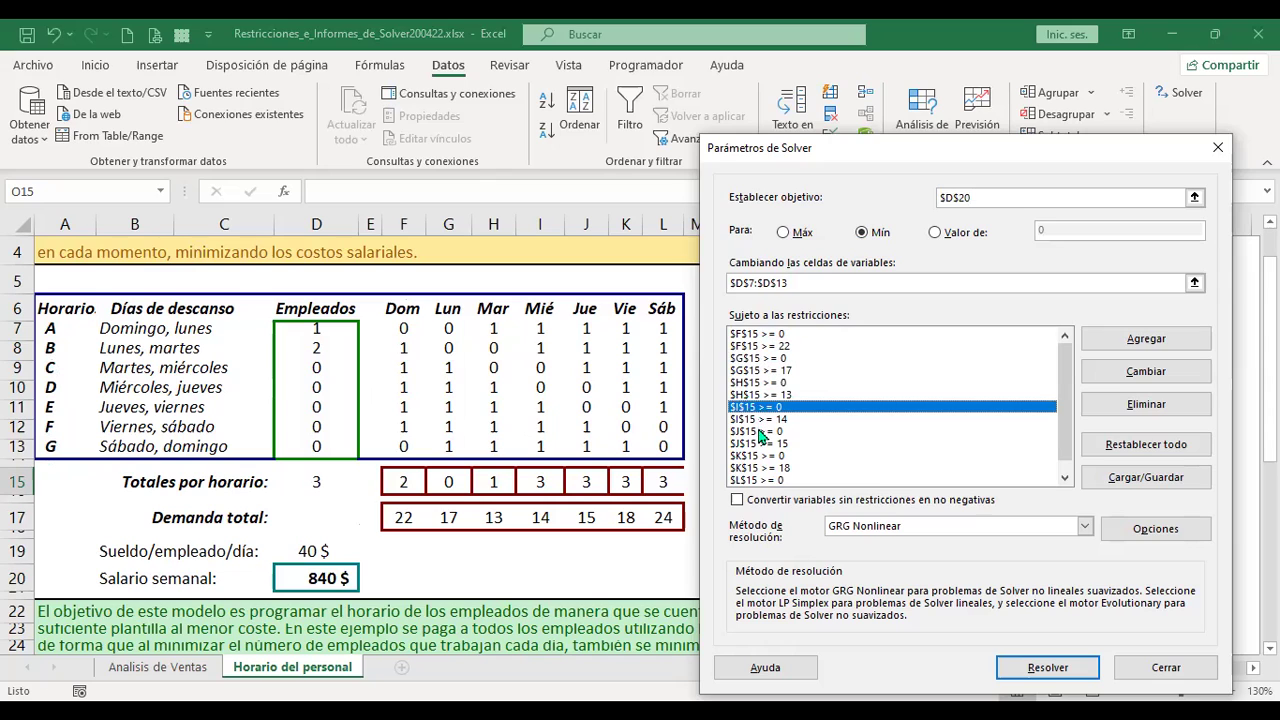
pyautogui.click(762, 431)
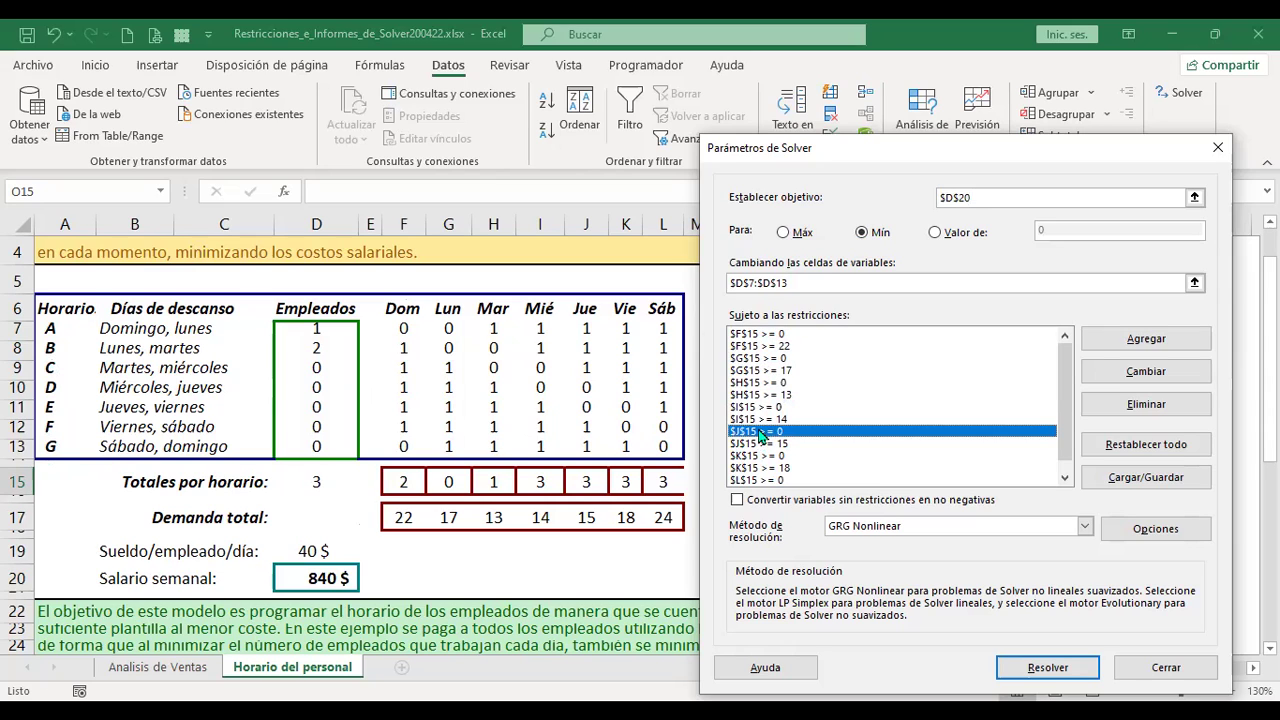
pyautogui.click(764, 457)
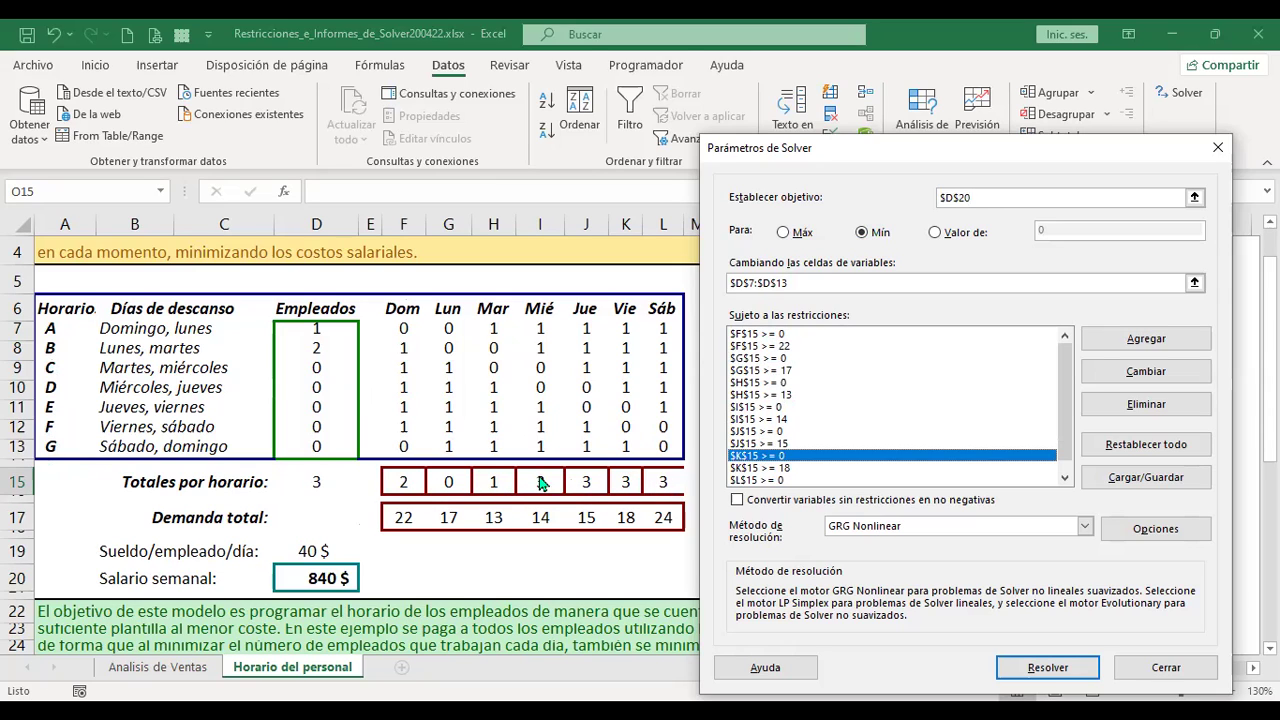
pyautogui.click(785, 347)
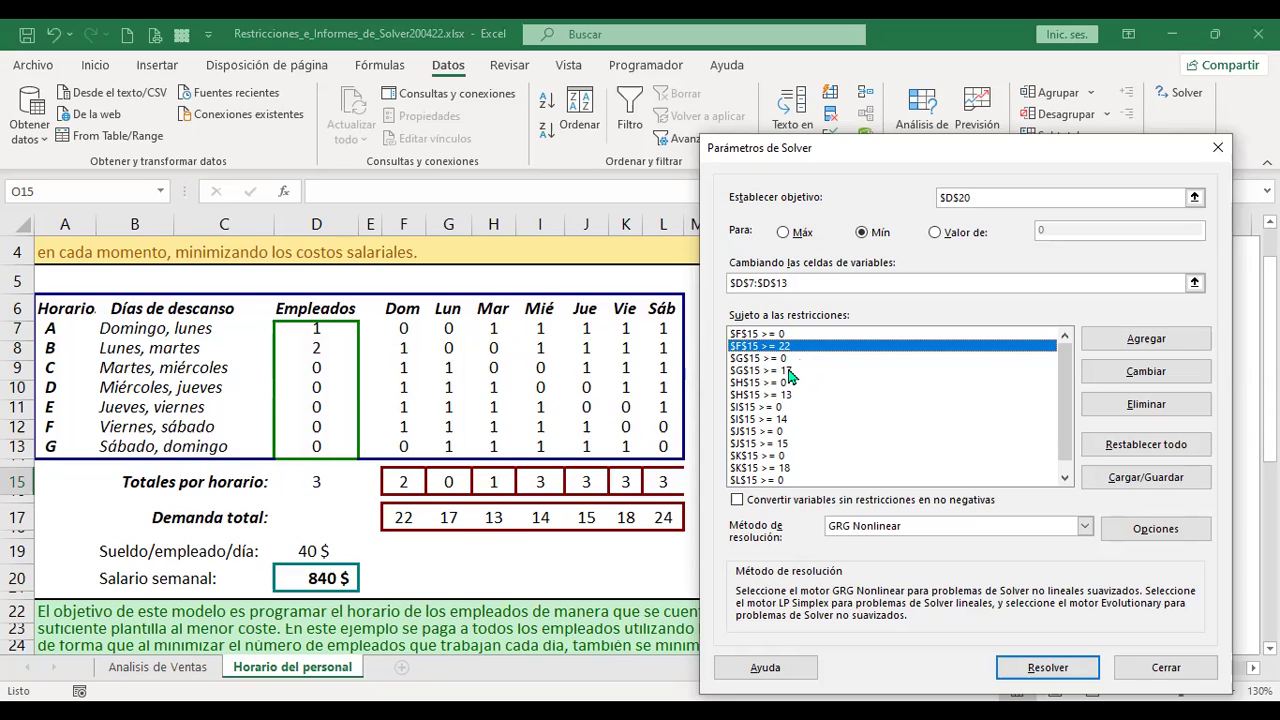
pyautogui.click(791, 371)
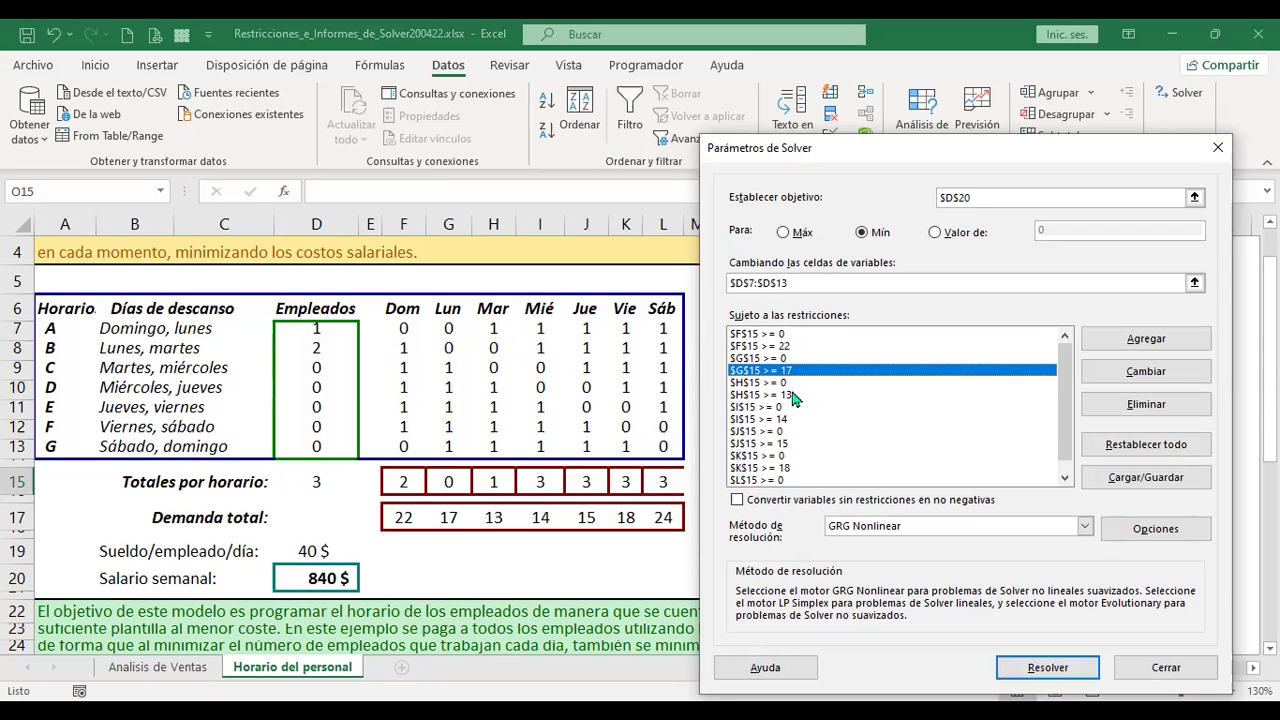
pyautogui.click(793, 396)
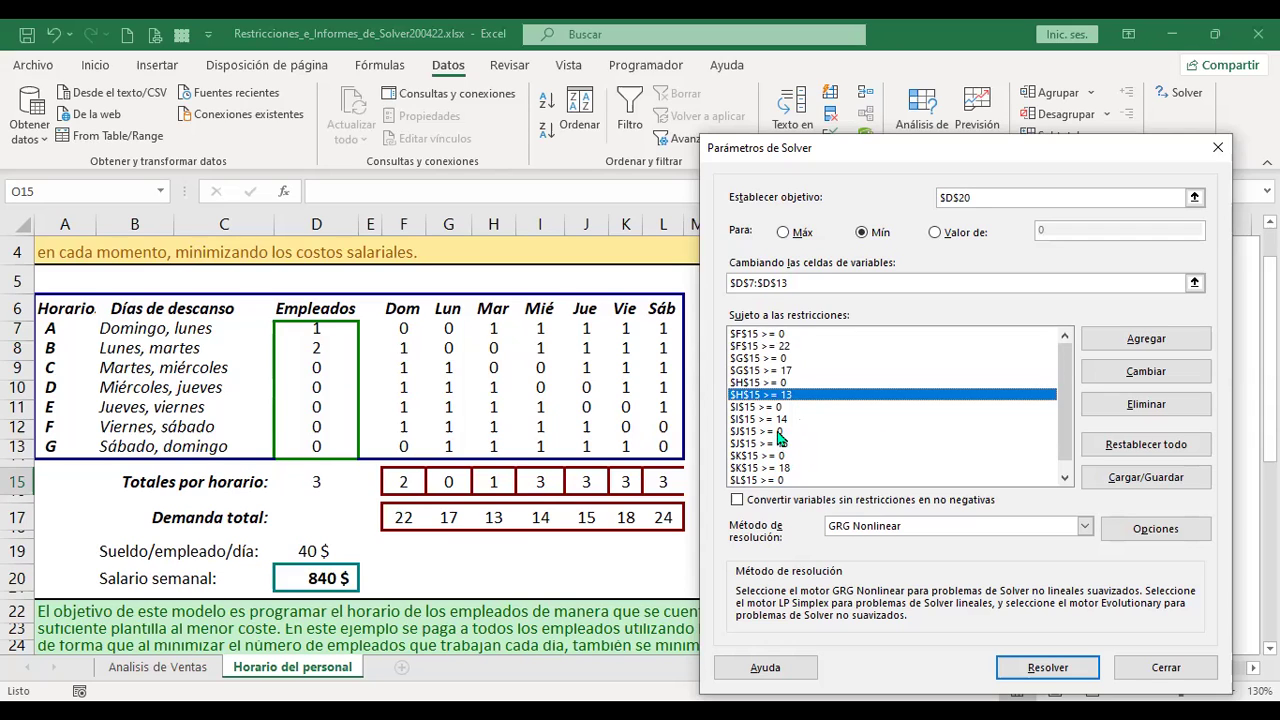
pyautogui.scroll(-1, 780, 438)
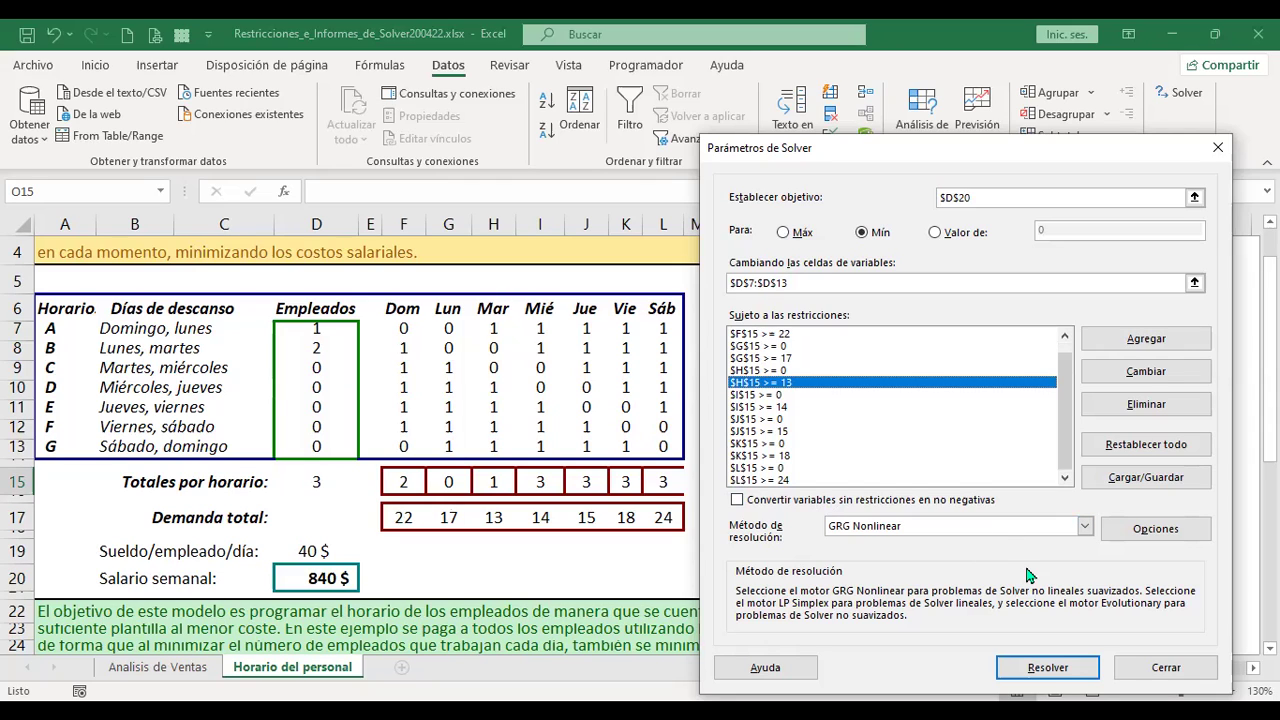
# Solve the model and review the 3, 5, 7, 4, 6, 1, 0 schedule costing 6,888 $
pyautogui.click(1077, 673)
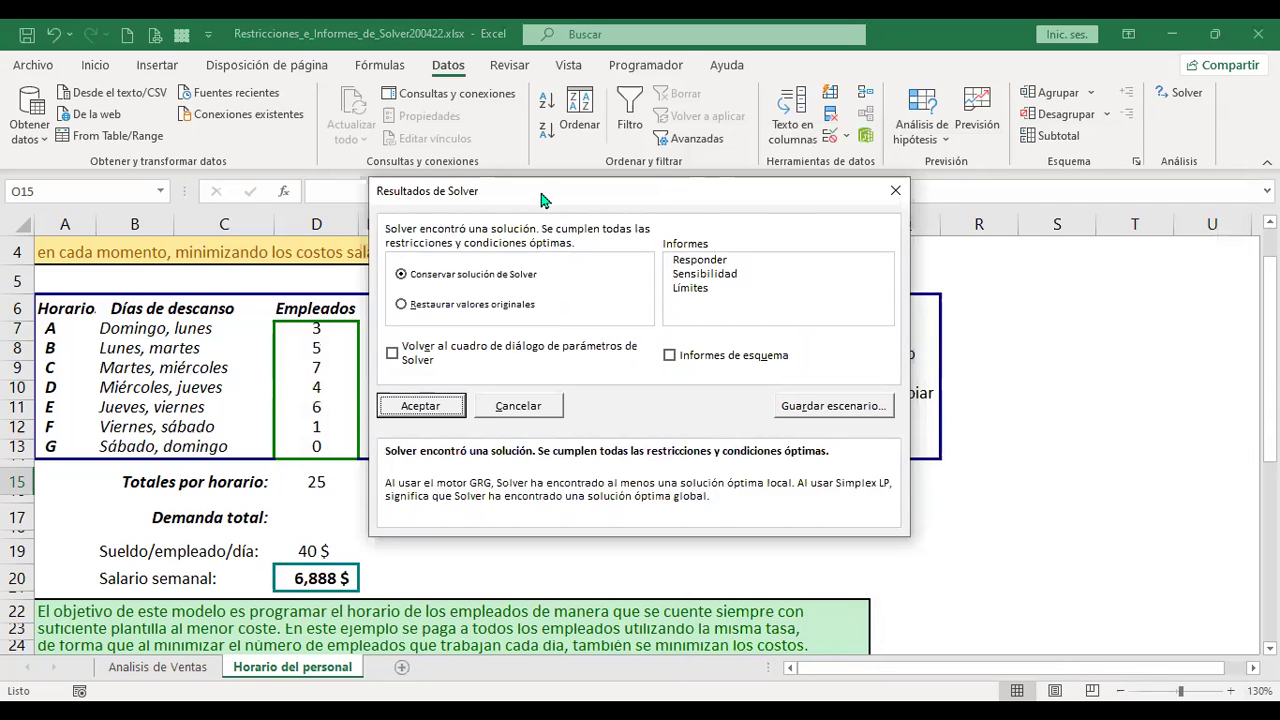
pyautogui.moveTo(766, 200); pyautogui.dragTo(987, 203)
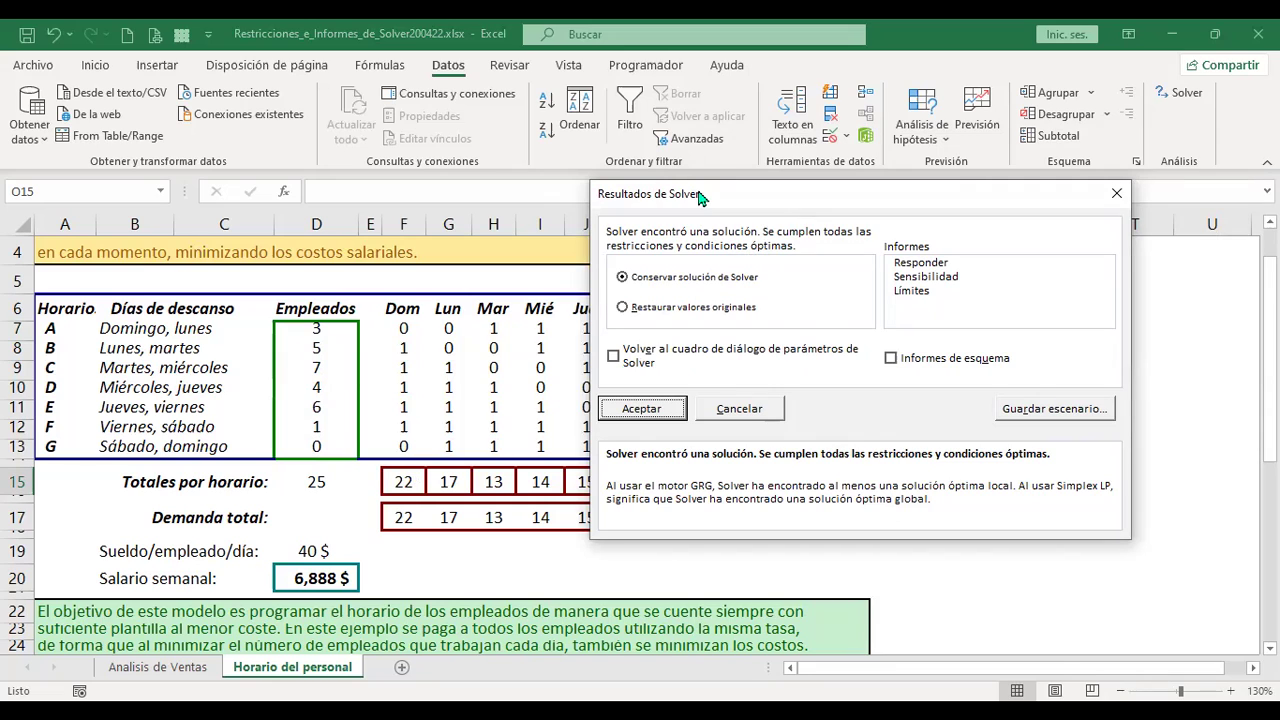
pyautogui.moveTo(700, 196); pyautogui.dragTo(813, 188)
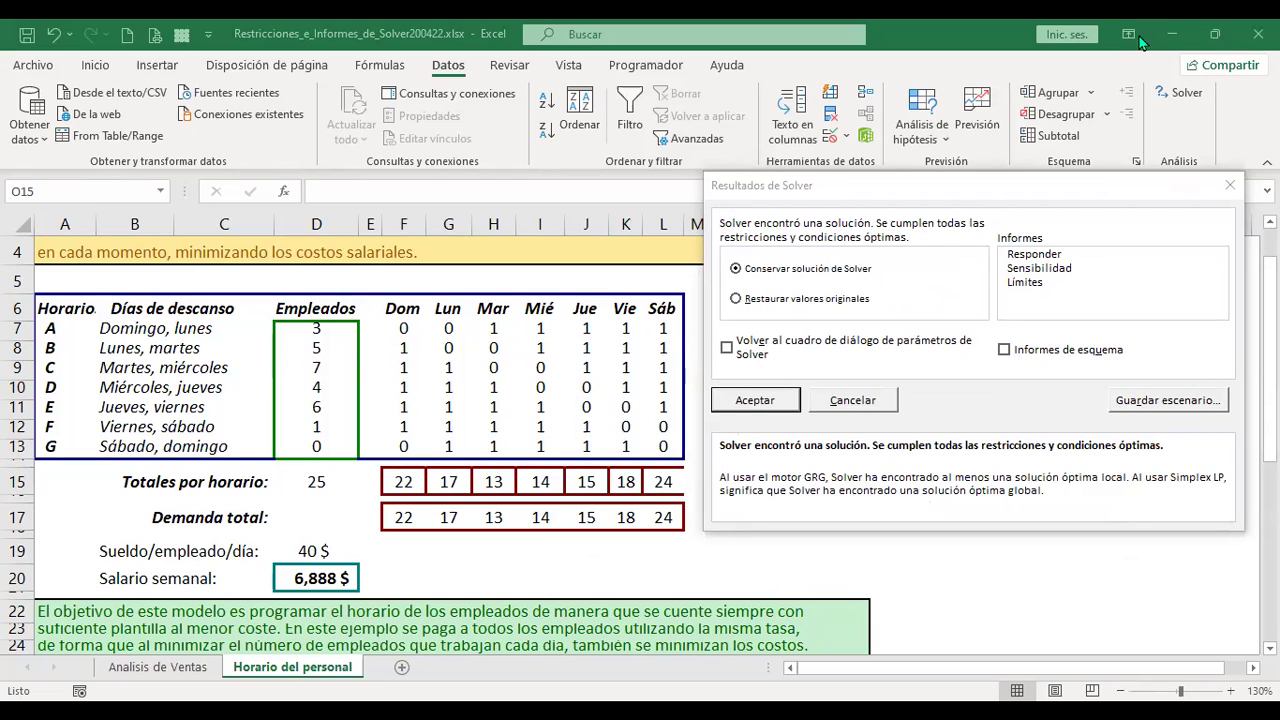
pyautogui.click(405, 484)
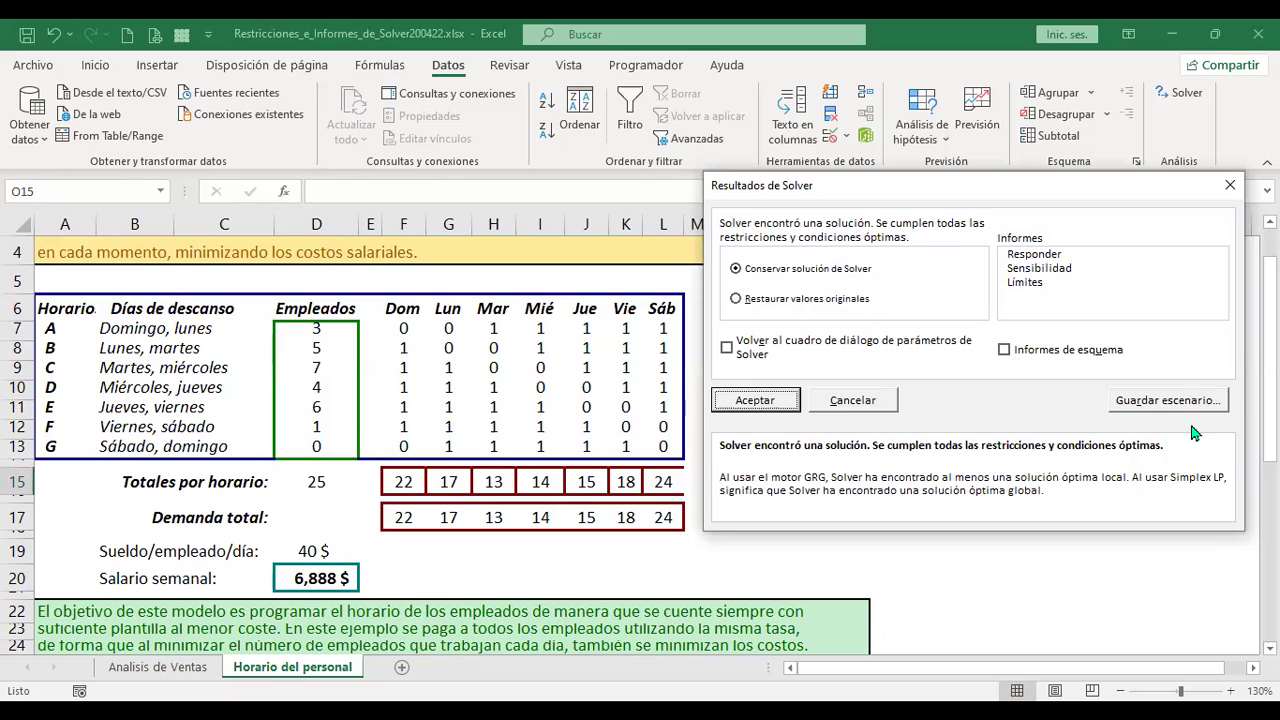
pyautogui.click(735, 400)
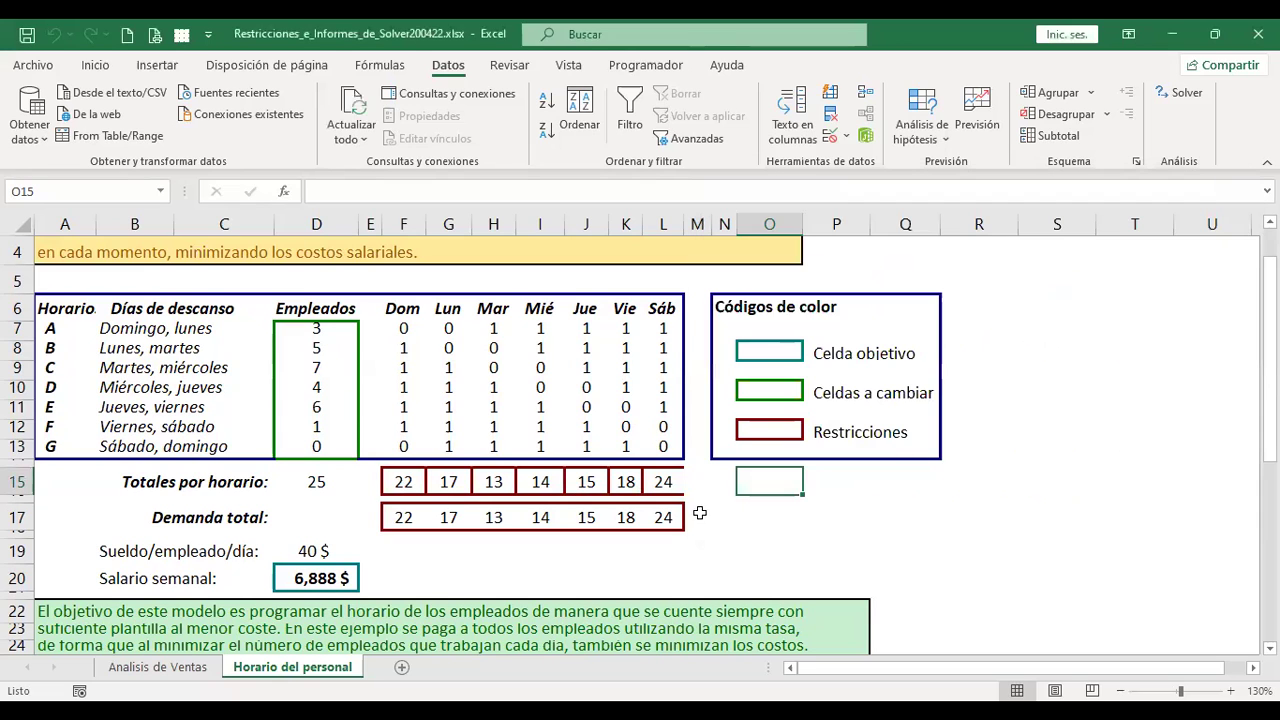
pyautogui.scroll(-1, 701, 508)
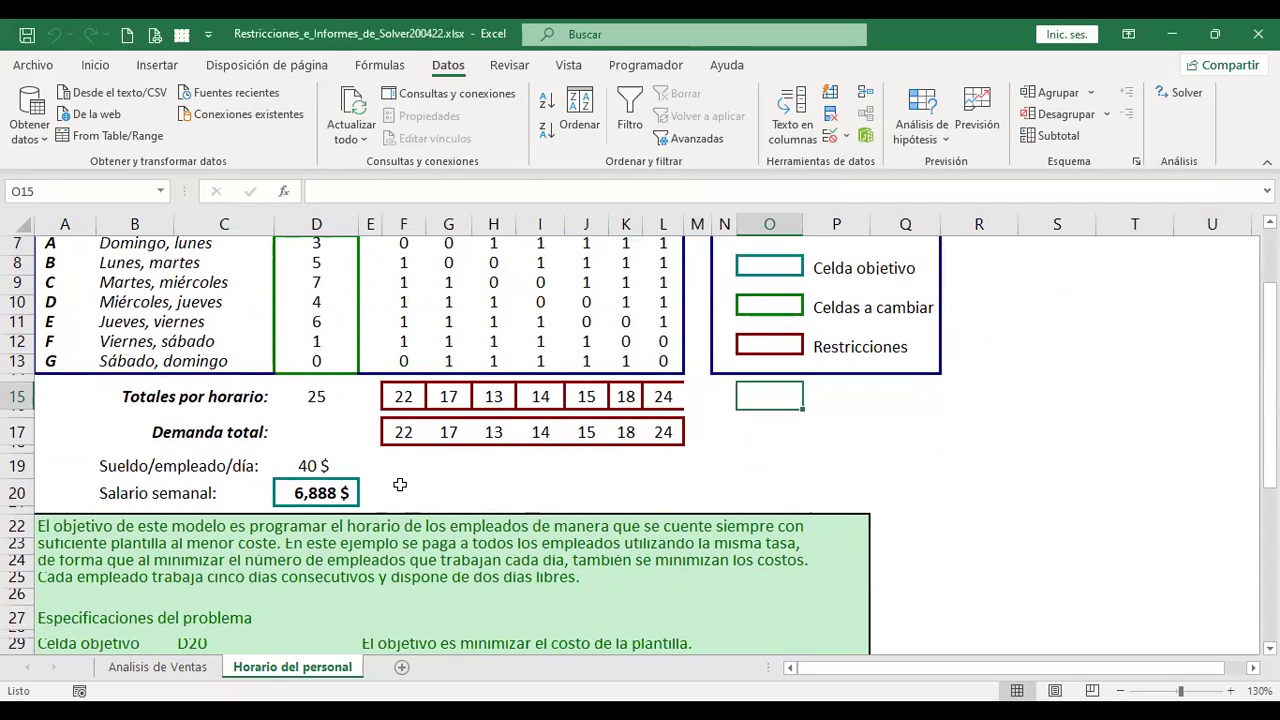
pyautogui.click(408, 500)
pyautogui.click(311, 497)
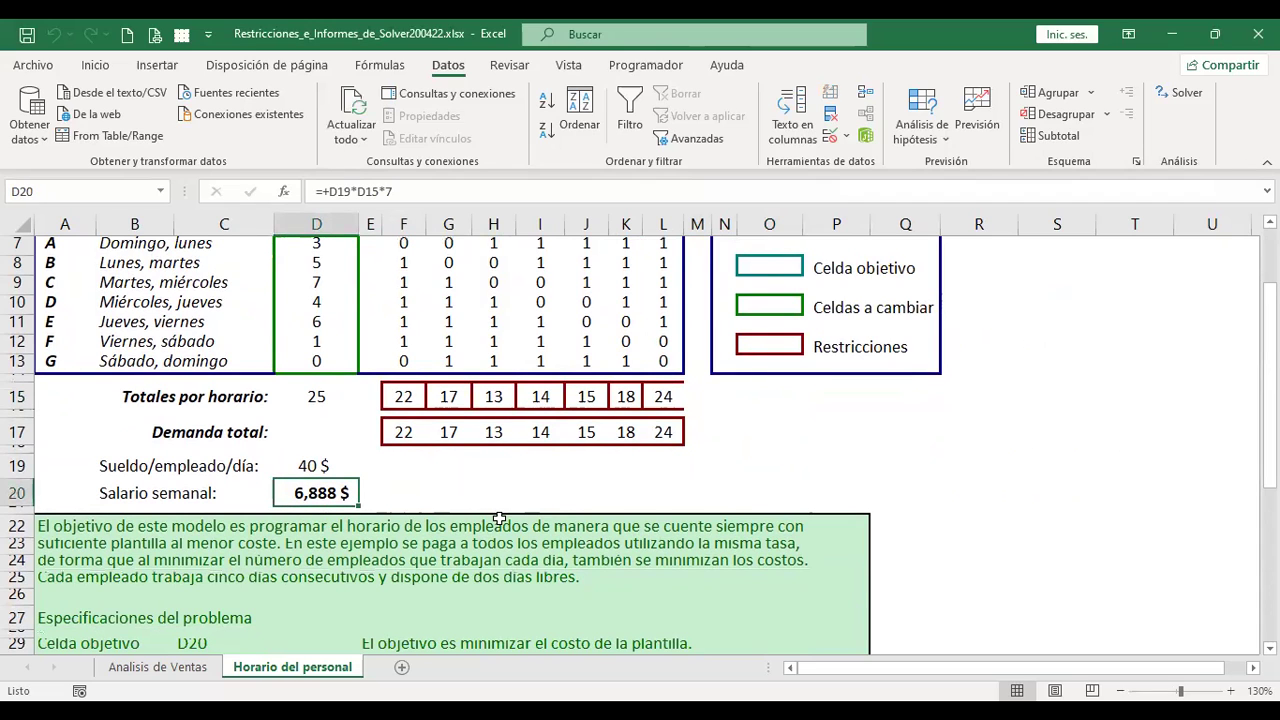
pyautogui.scroll(1, 499, 519)
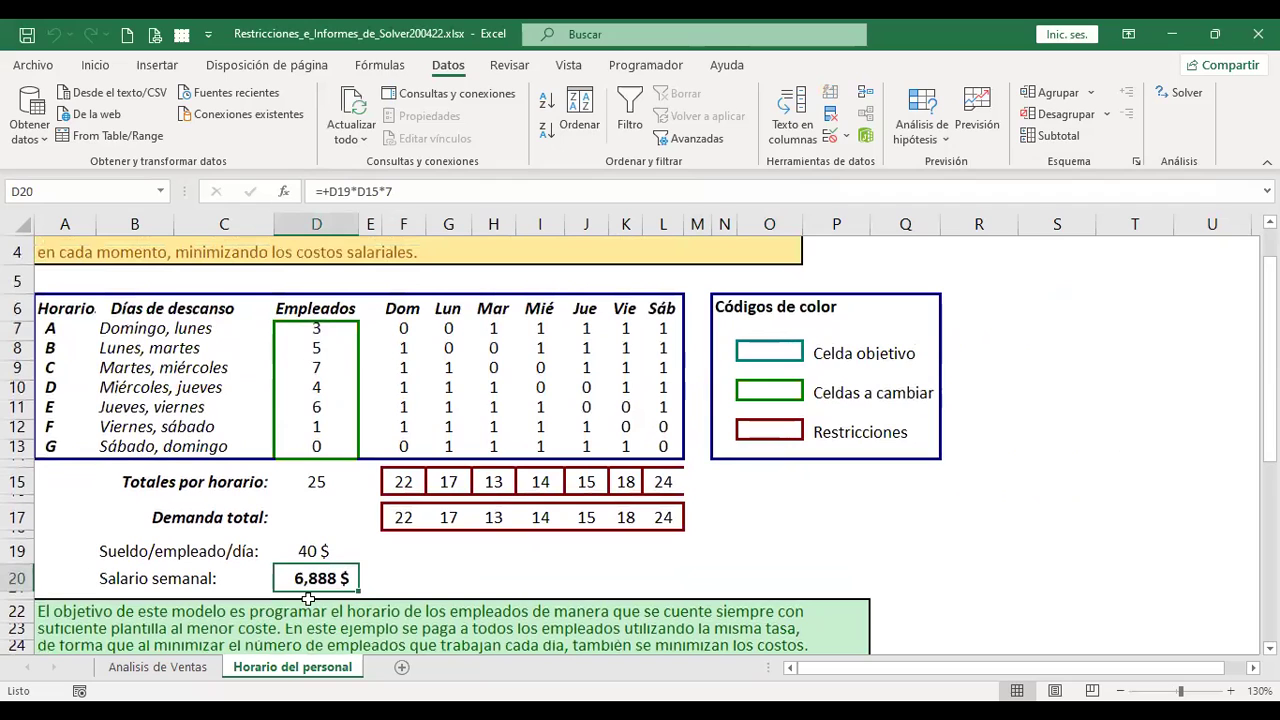
pyautogui.click(471, 550)
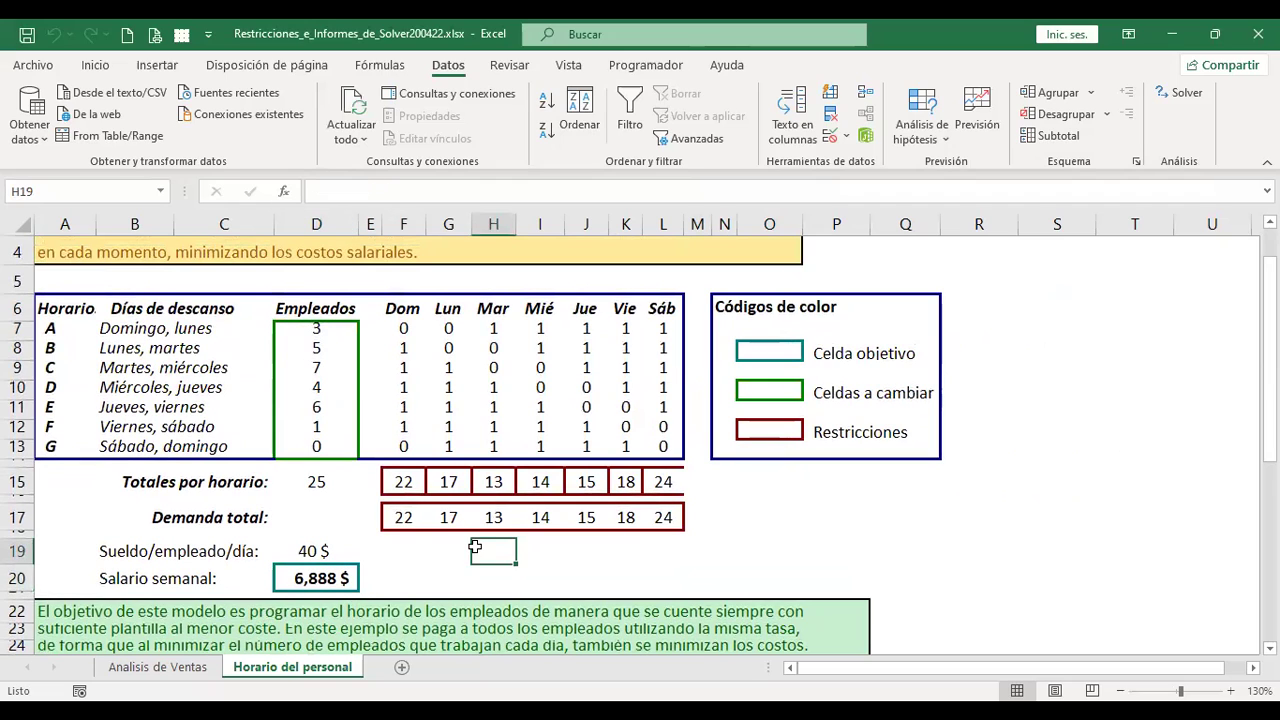
pyautogui.click(321, 580)
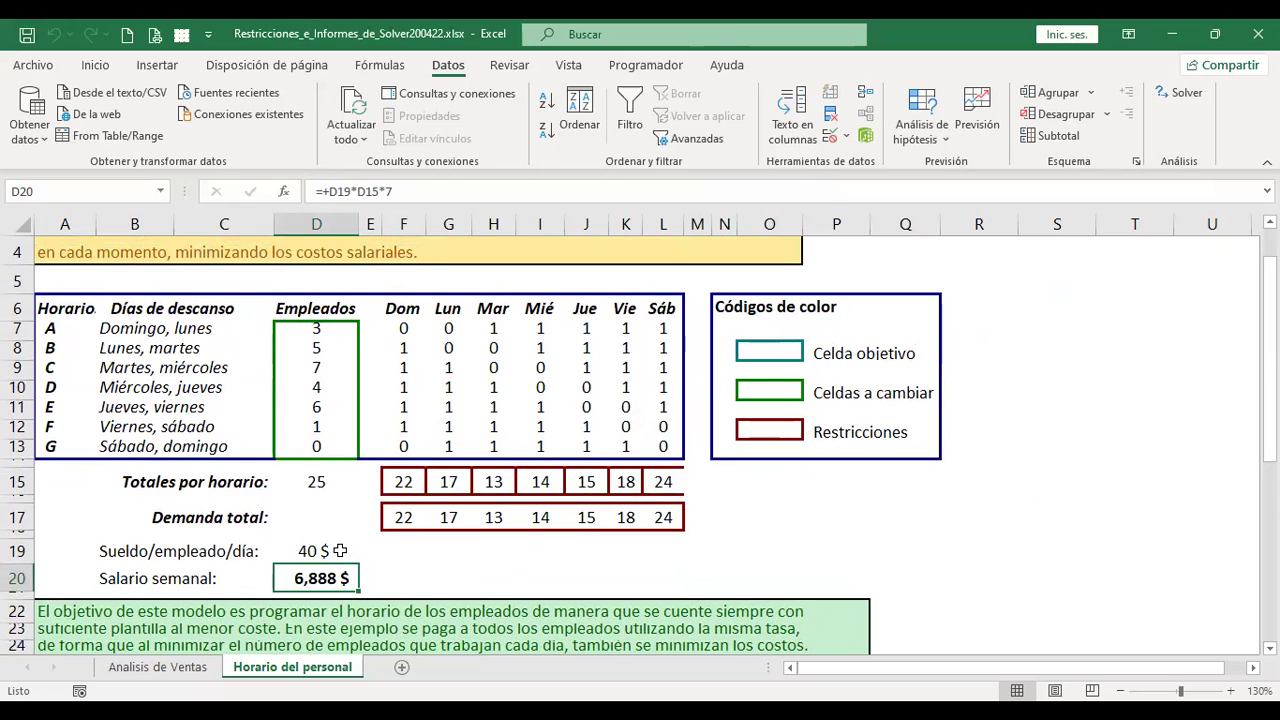
pyautogui.click(325, 550)
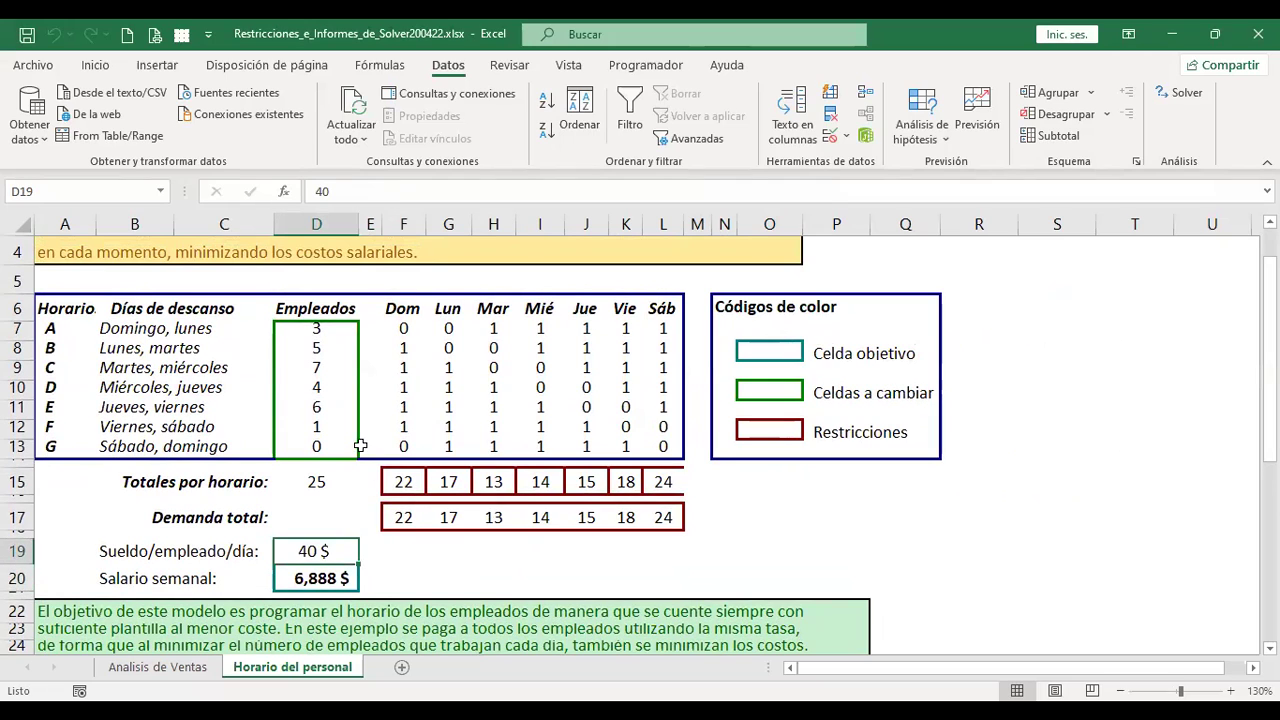
pyautogui.moveTo(318, 327); pyautogui.dragTo(318, 442)
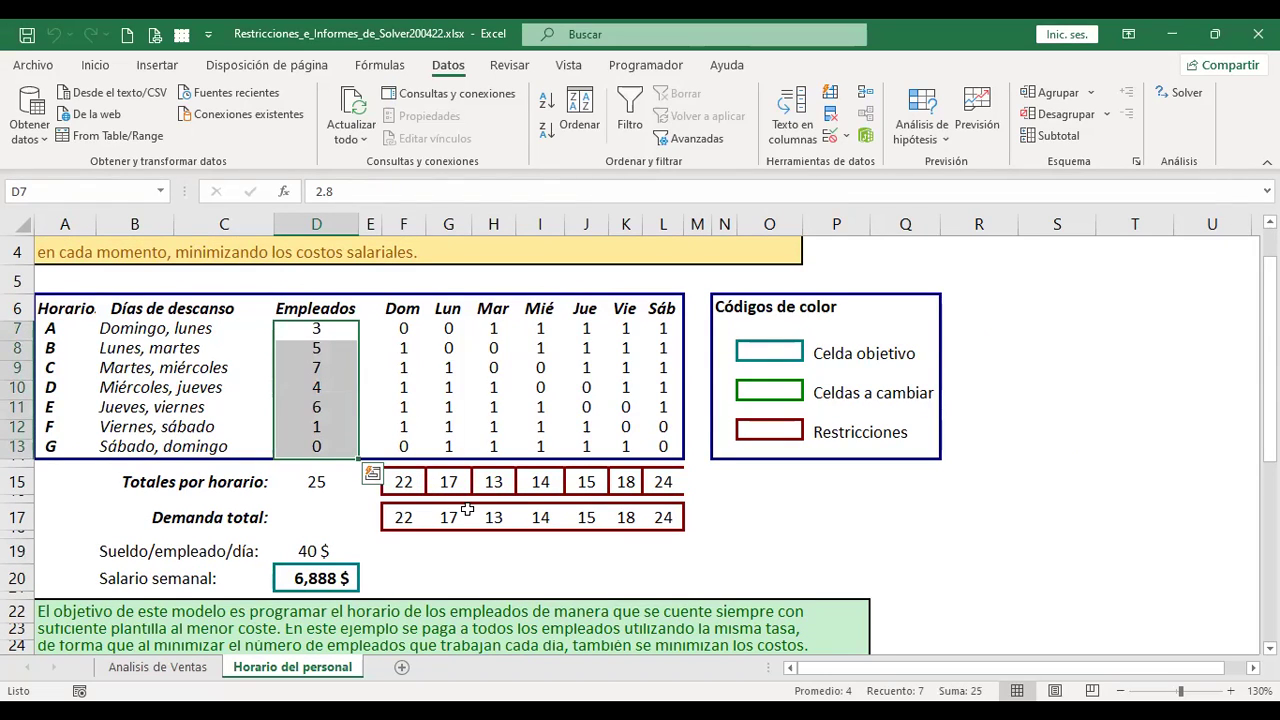
pyautogui.click(748, 483)
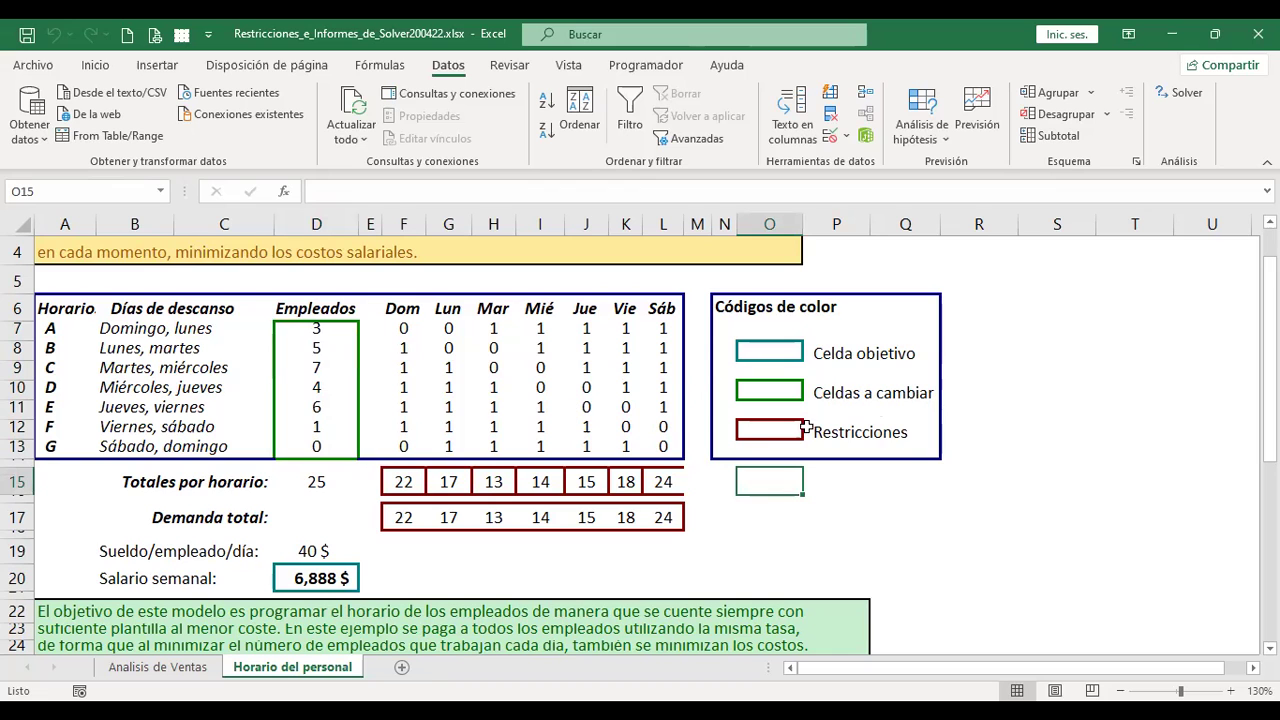
pyautogui.scroll(1, 334, 449)
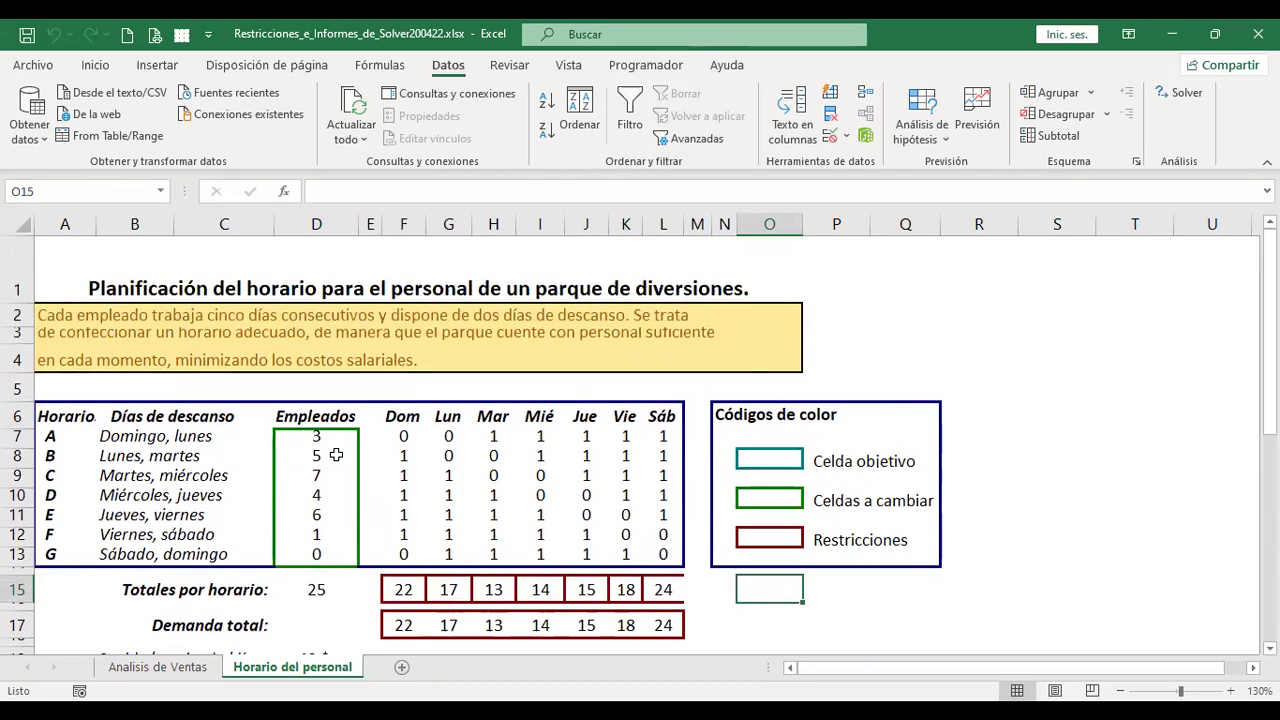
pyautogui.scroll(-1, 334, 455)
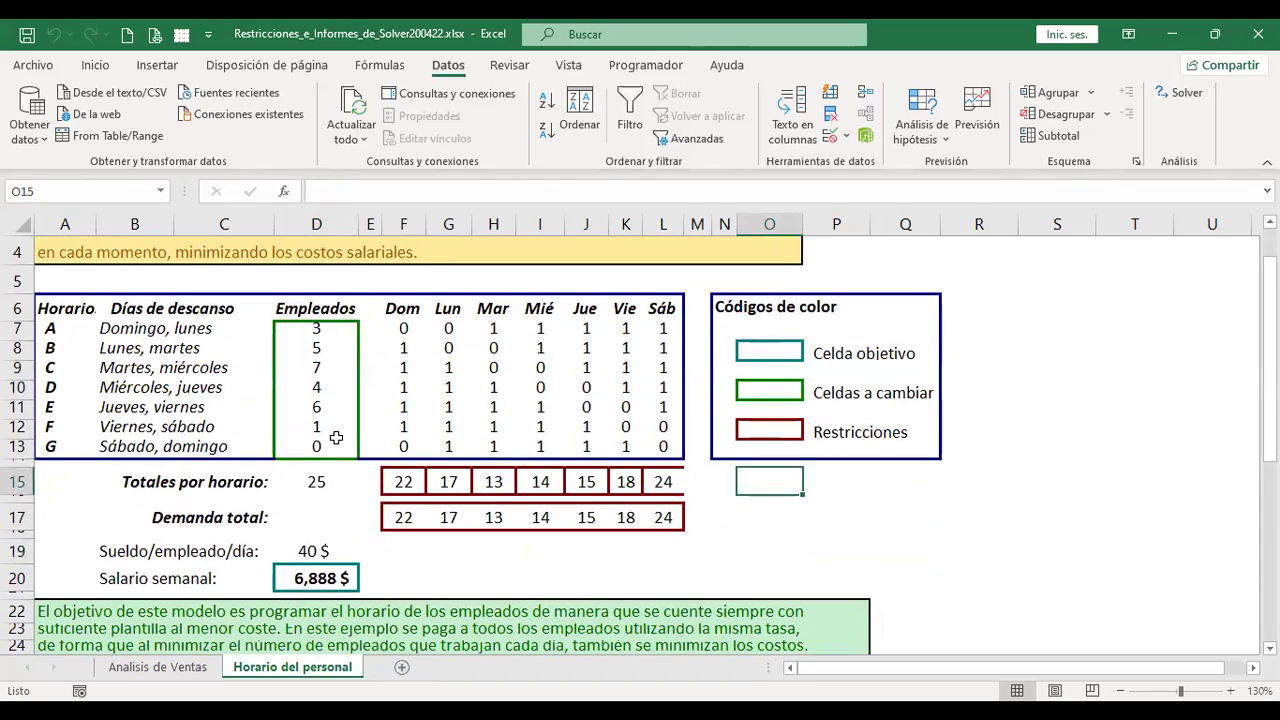
pyautogui.scroll(-1, 336, 437)
pyautogui.scroll(2, 428, 533)
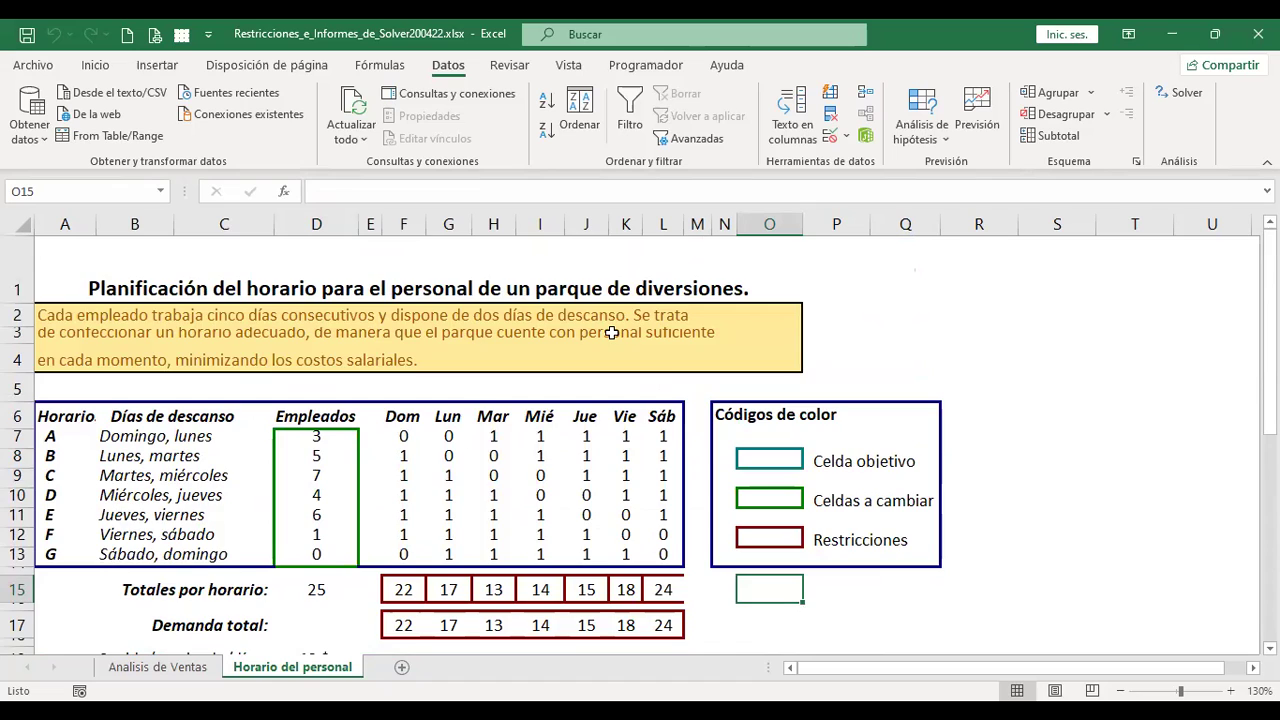
pyautogui.scroll(-1, 612, 332)
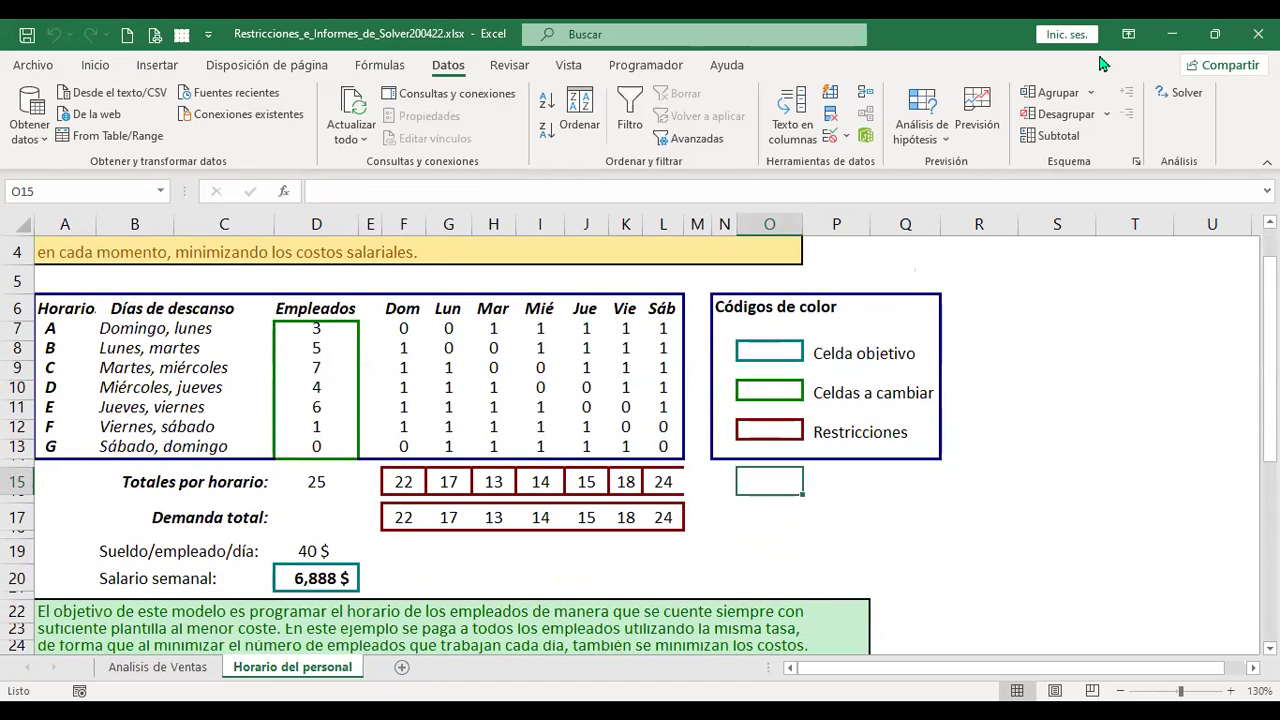
# Run Solver again on the staffing model
pyautogui.click(1186, 93)
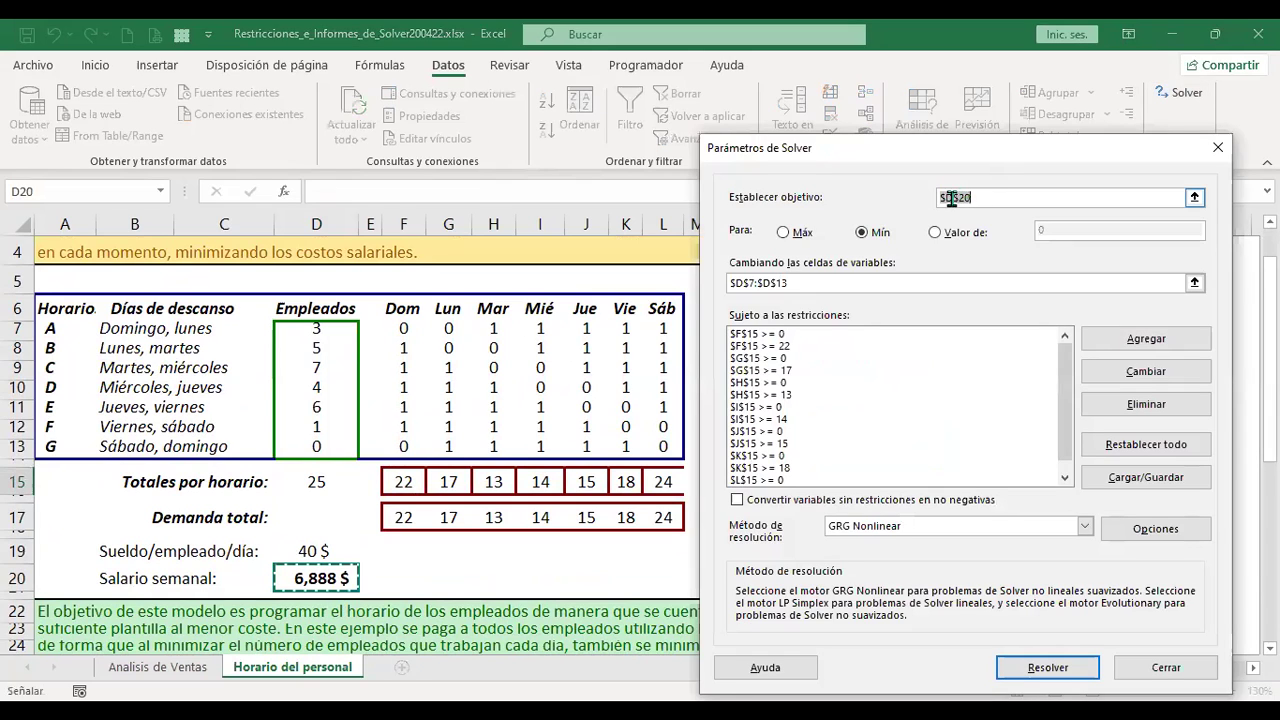
pyautogui.click(1048, 668)
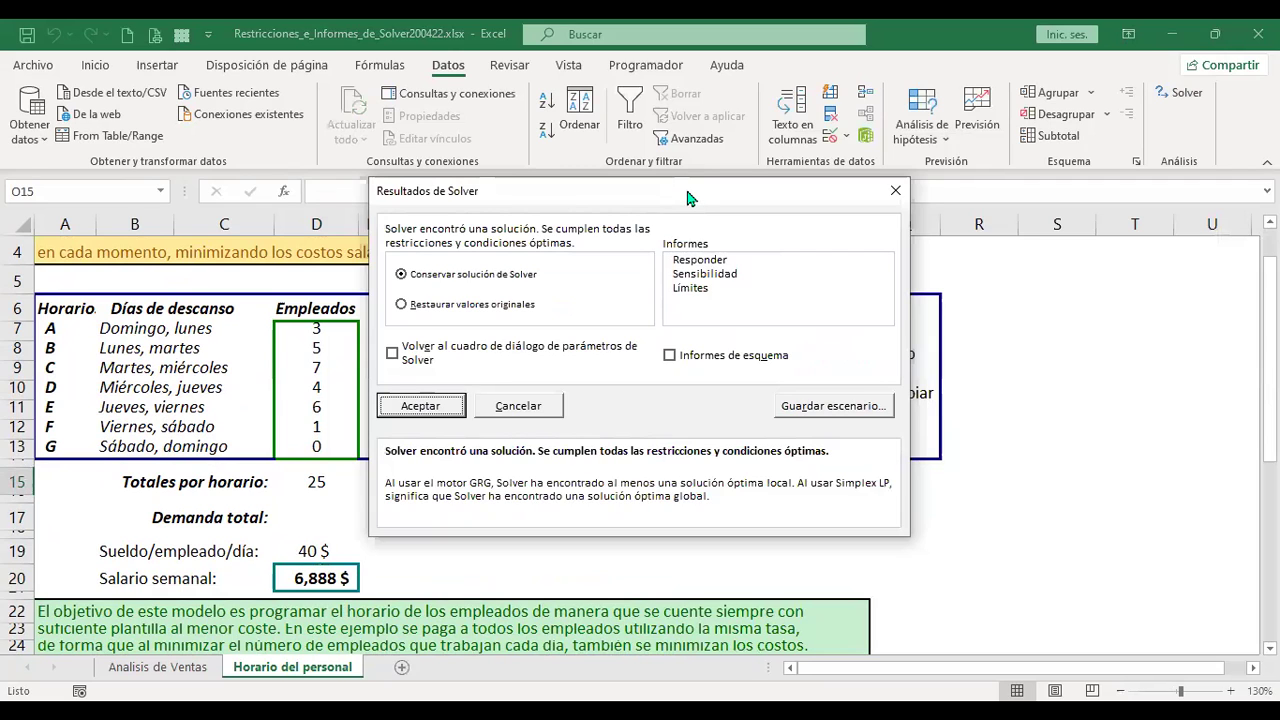
pyautogui.moveTo(688, 197); pyautogui.dragTo(1008, 237)
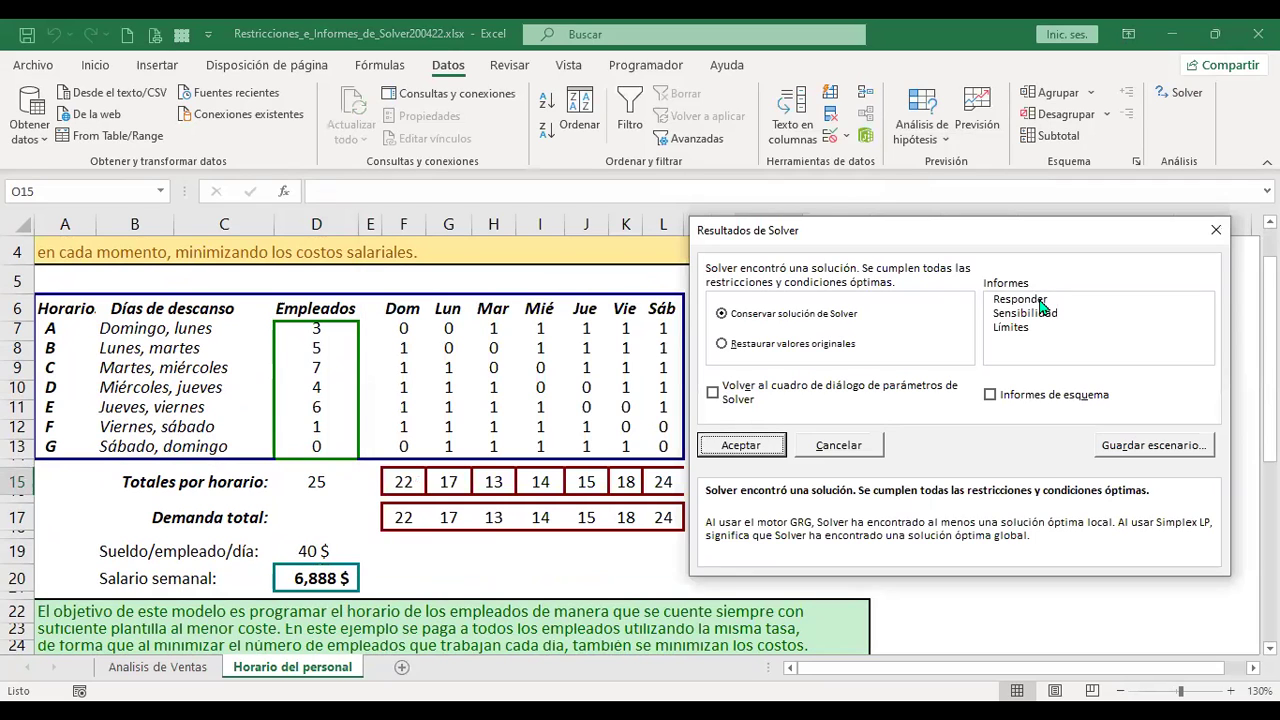
# Keep the solution and generate Responder, Sensibilidad and Límites reports with outlined output
pyautogui.click(1041, 300)
pyautogui.click(1028, 314)
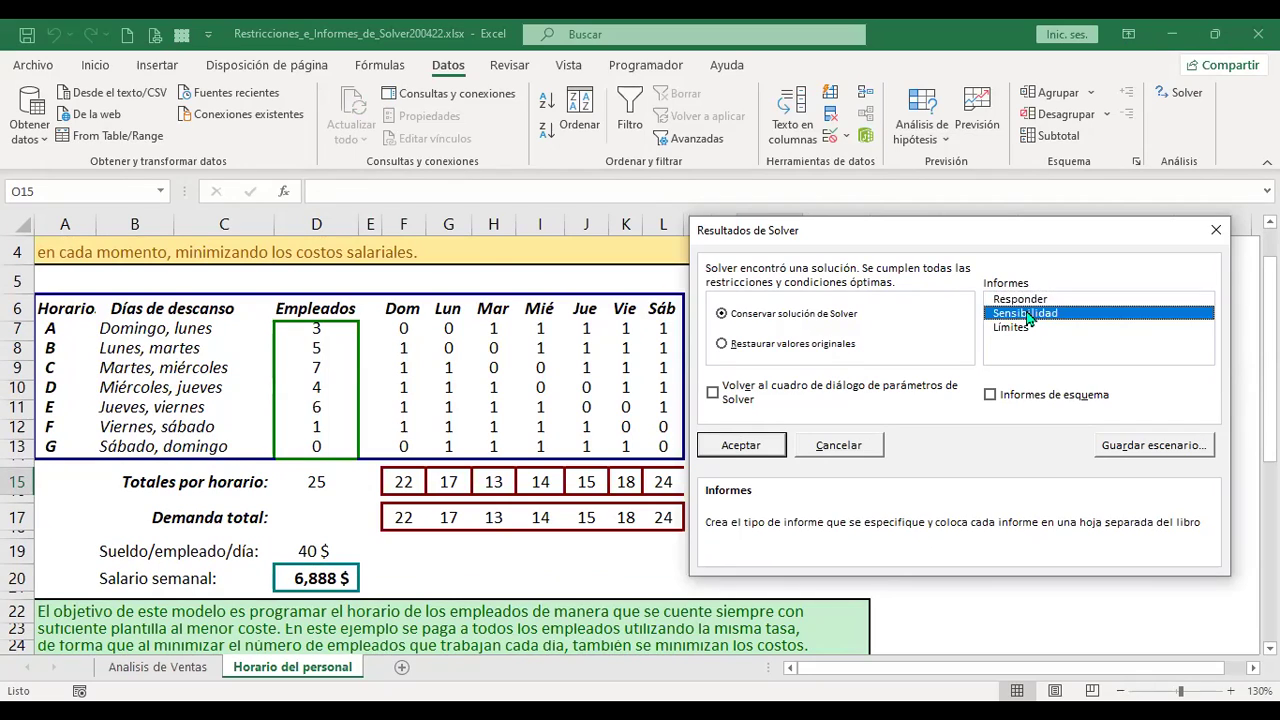
pyautogui.click(1024, 328)
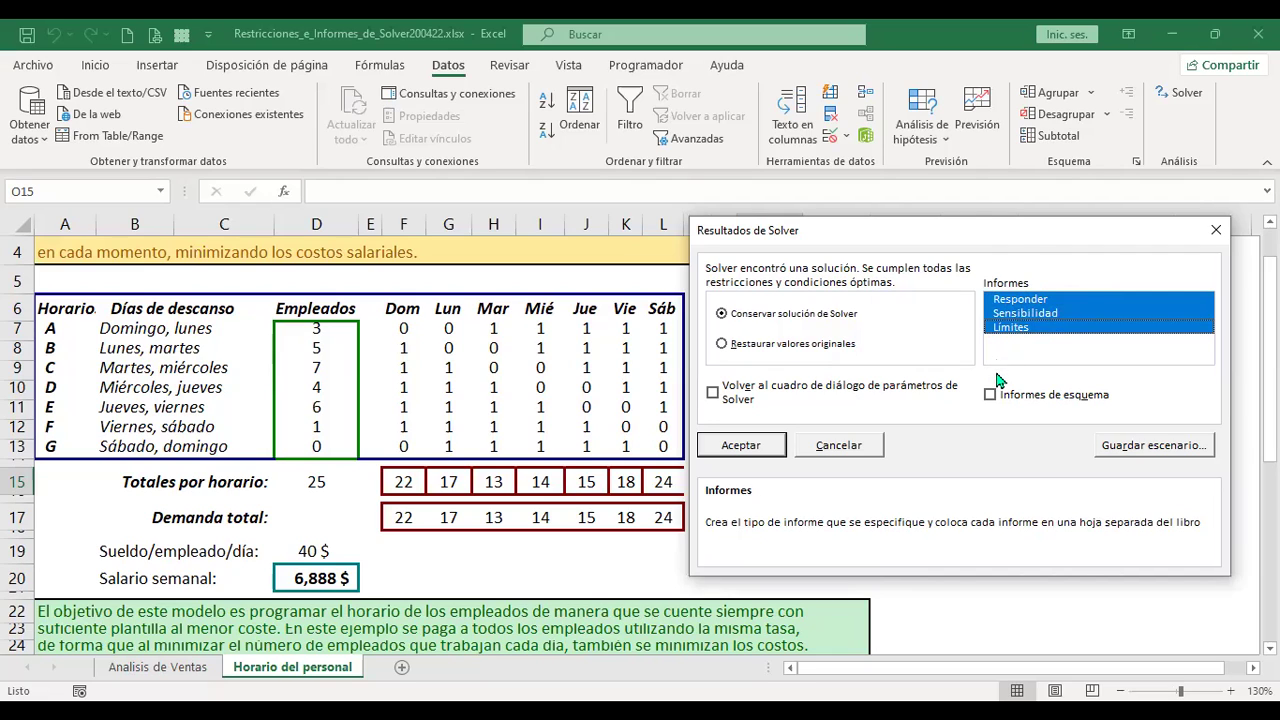
pyautogui.moveTo(1024, 233); pyautogui.dragTo(985, 134)
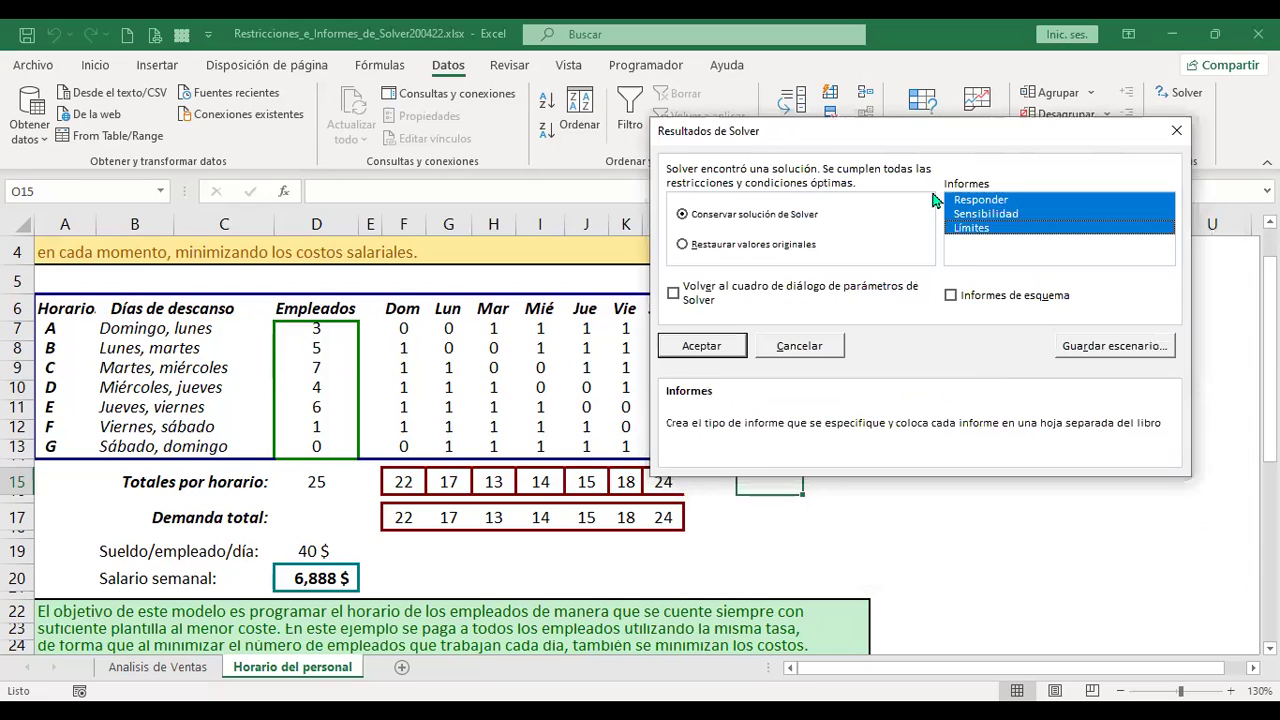
pyautogui.click(950, 298)
pyautogui.click(716, 355)
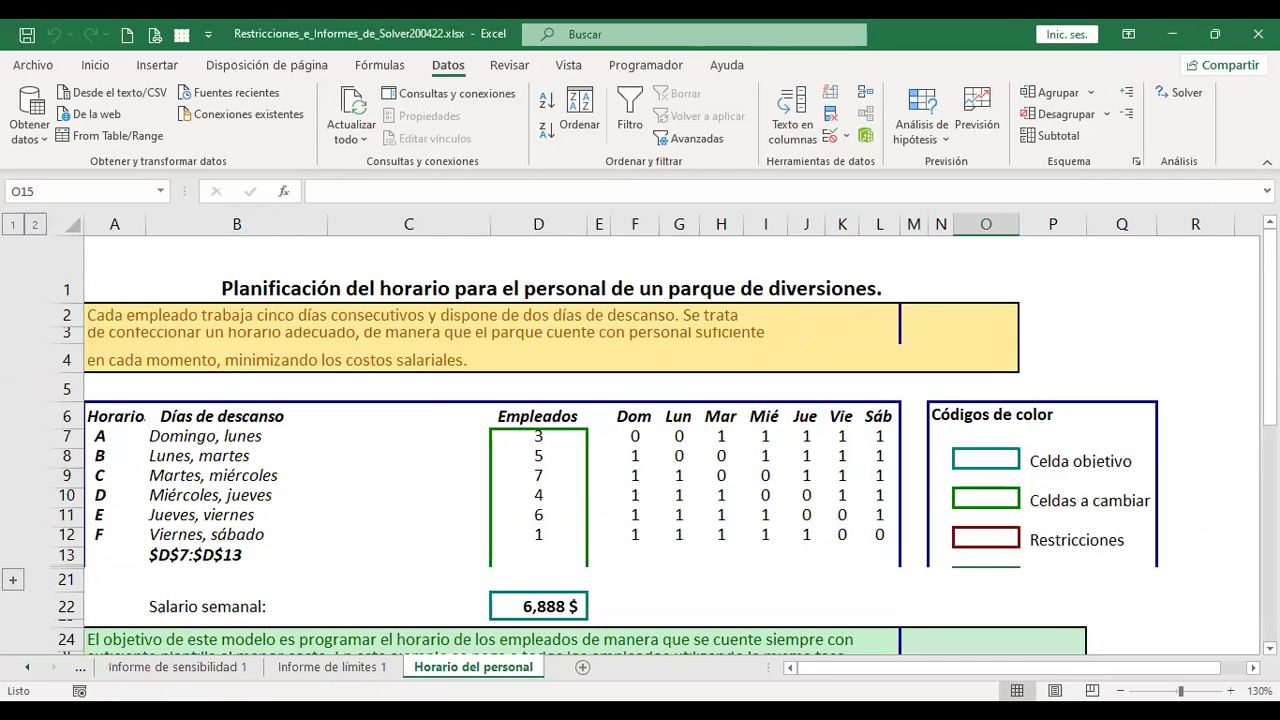
# Inspect the limits report's objective name, variable values D13:D19 and lower limits
pyautogui.click(27, 671)
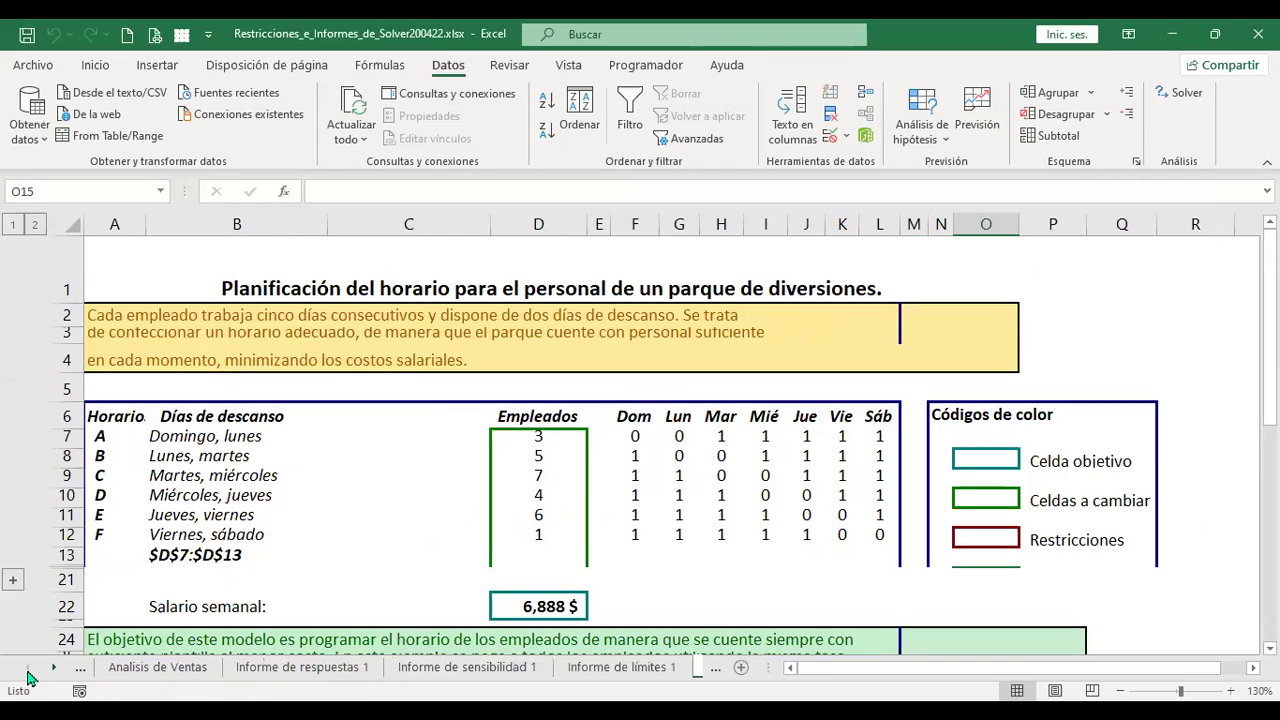
pyautogui.click(659, 674)
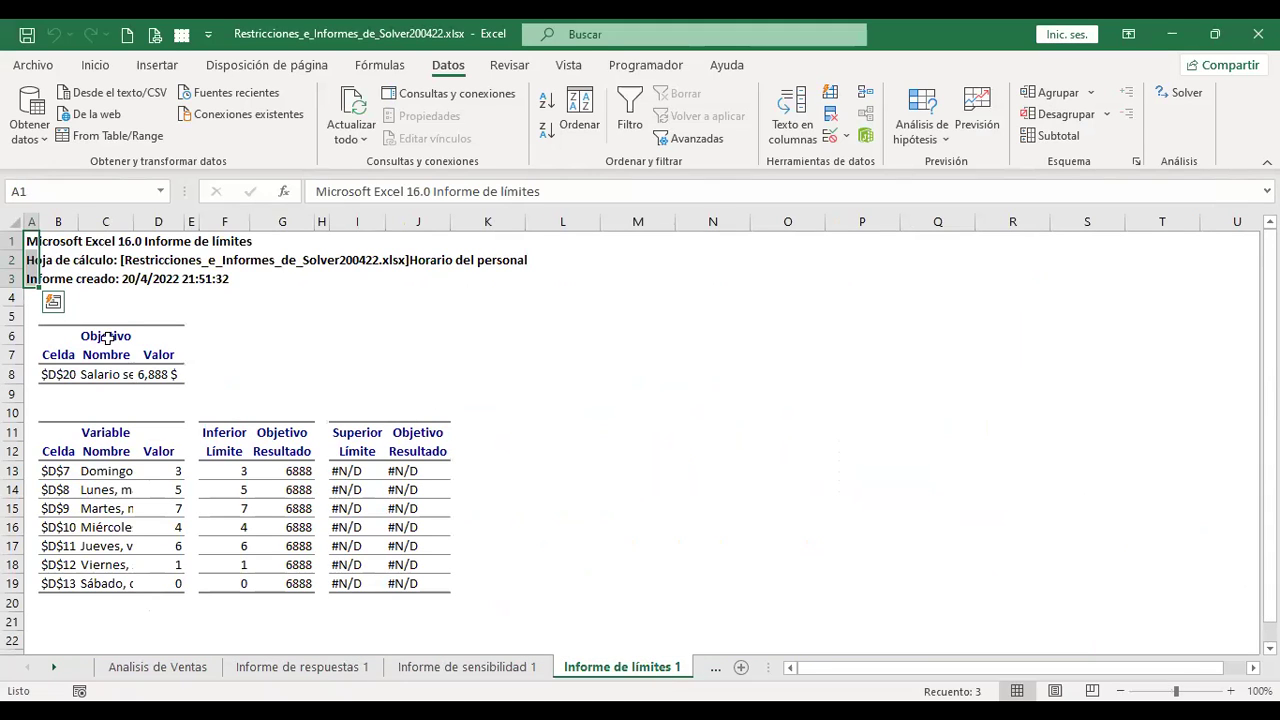
pyautogui.click(110, 376)
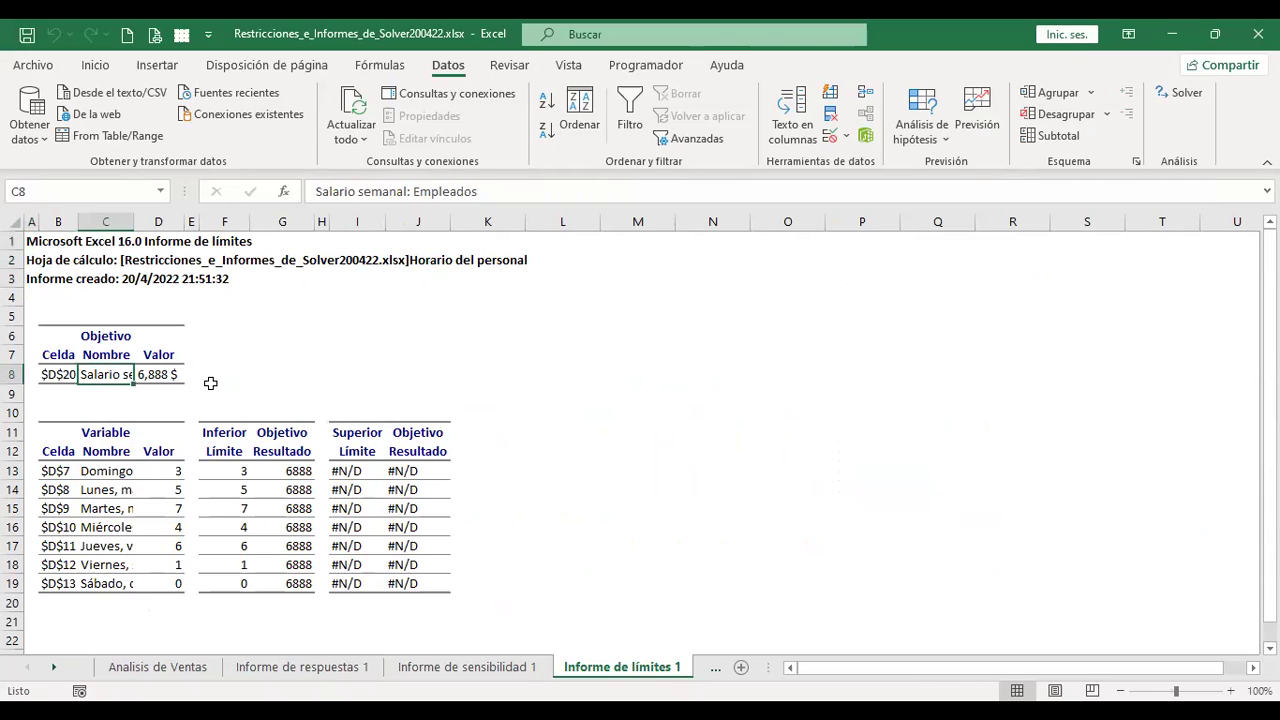
pyautogui.click(209, 374)
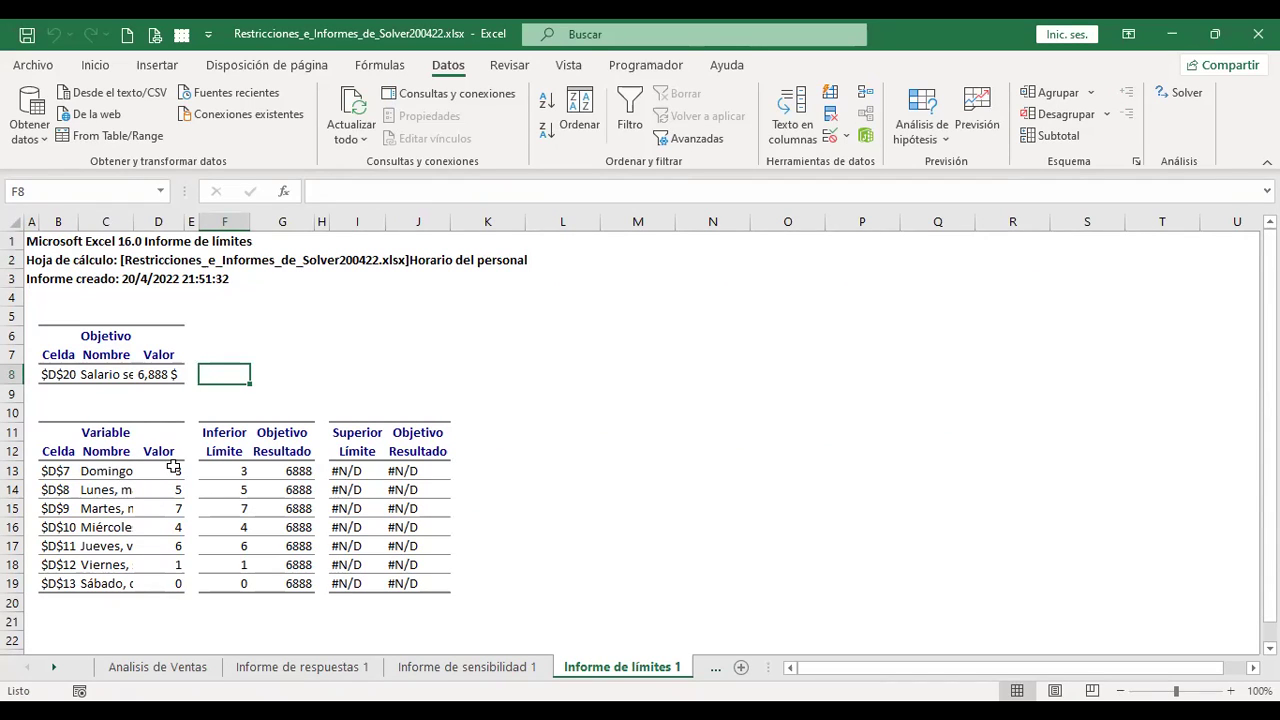
pyautogui.click(170, 471)
pyautogui.moveTo(170, 471); pyautogui.dragTo(177, 580)
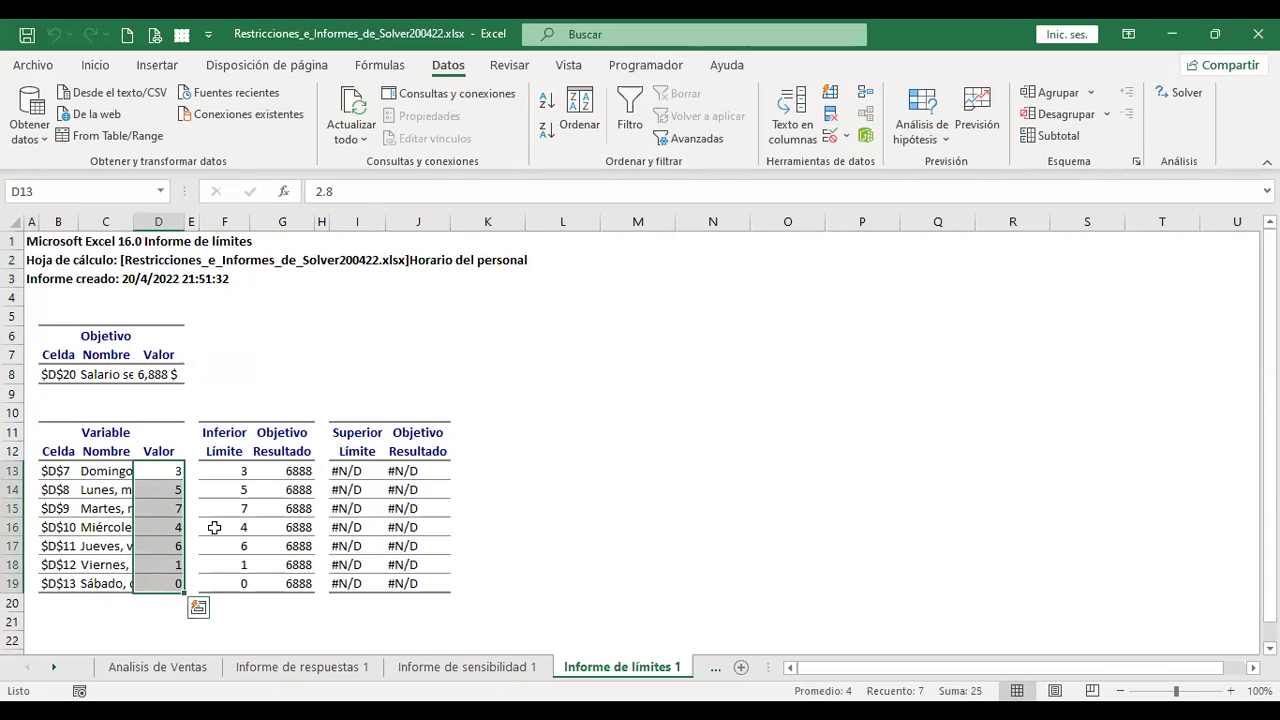
pyautogui.click(240, 472)
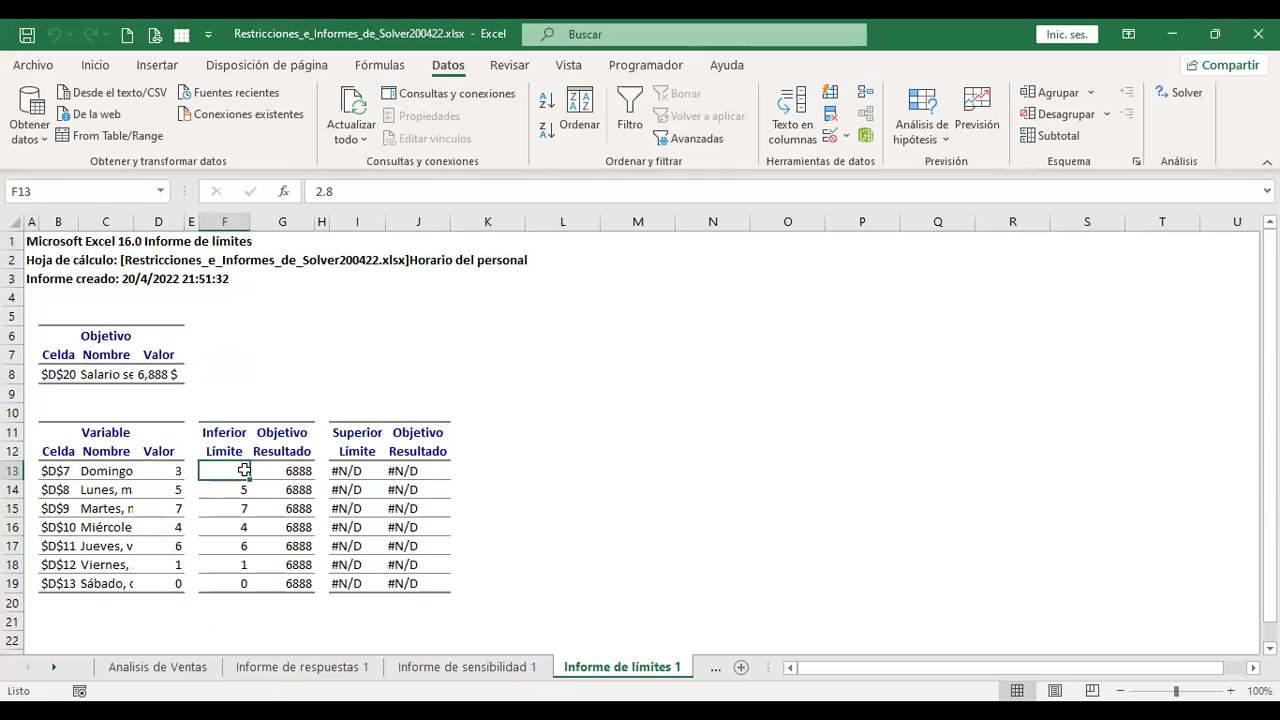
pyautogui.click(503, 470)
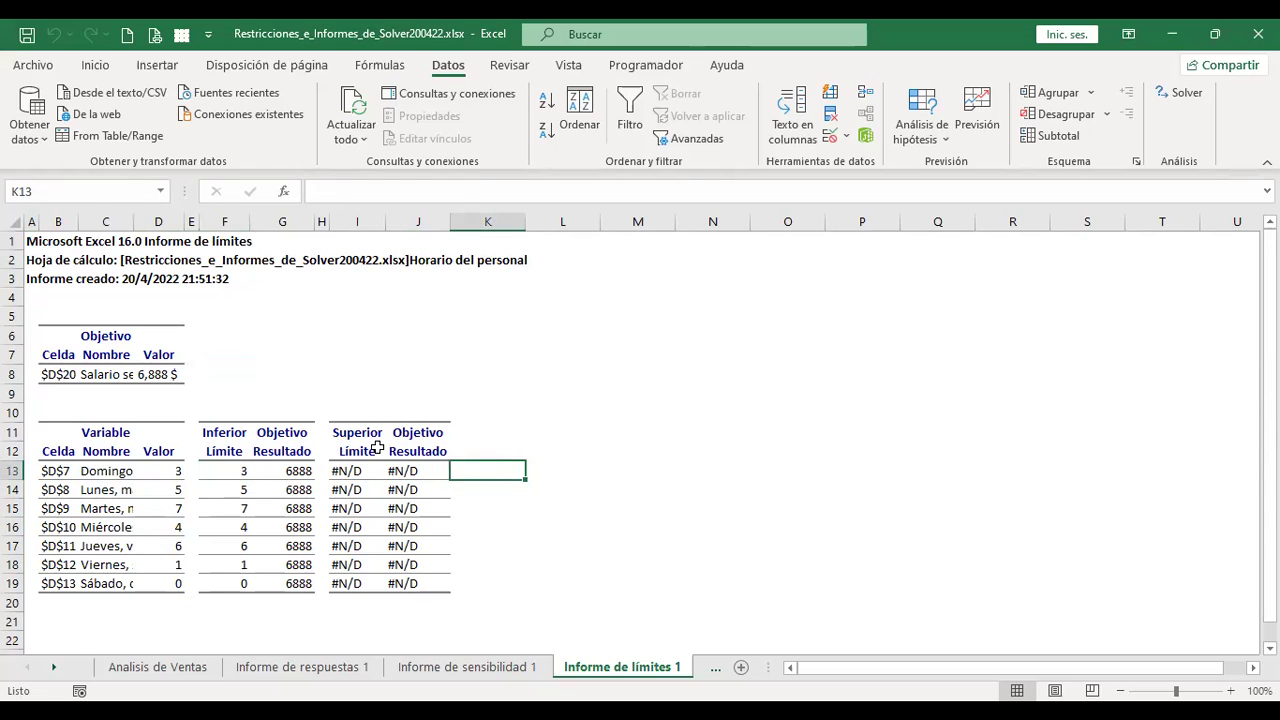
pyautogui.click(501, 672)
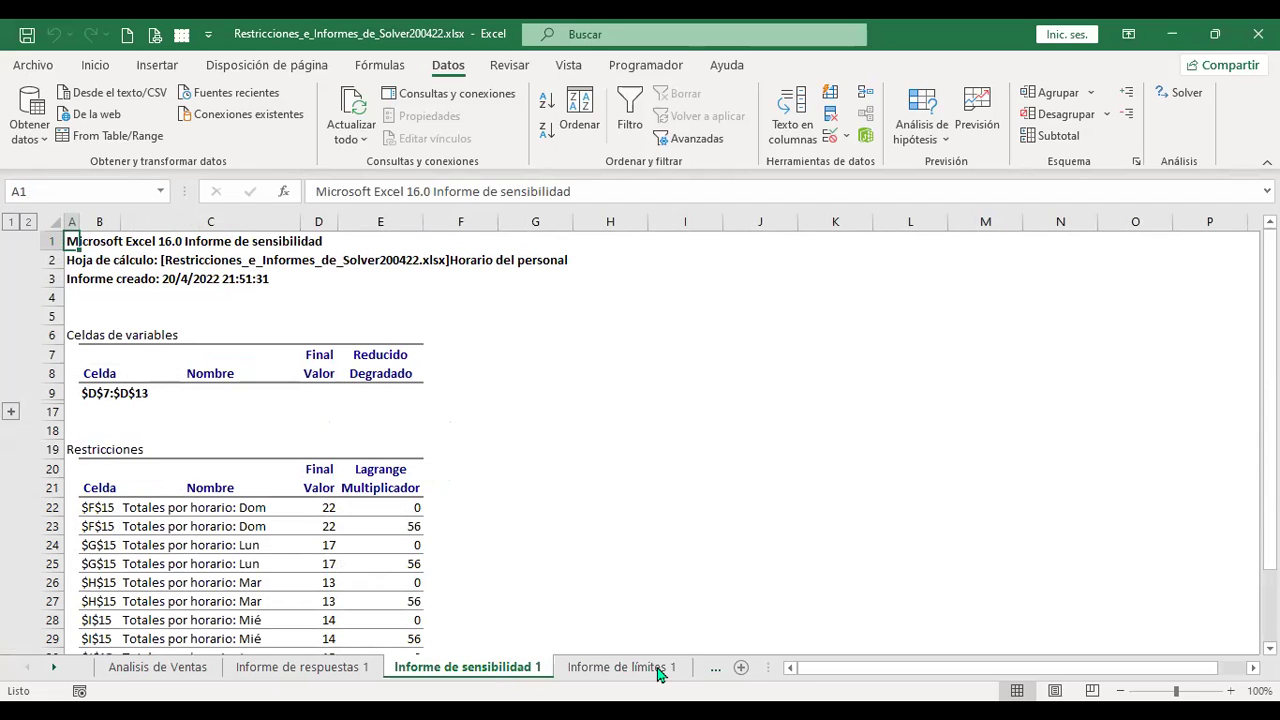
pyautogui.click(658, 670)
# On Horario del personal, expand rows 14–20 and compare totals F16:L16 with demand F18:L18
pyautogui.click(53, 672)
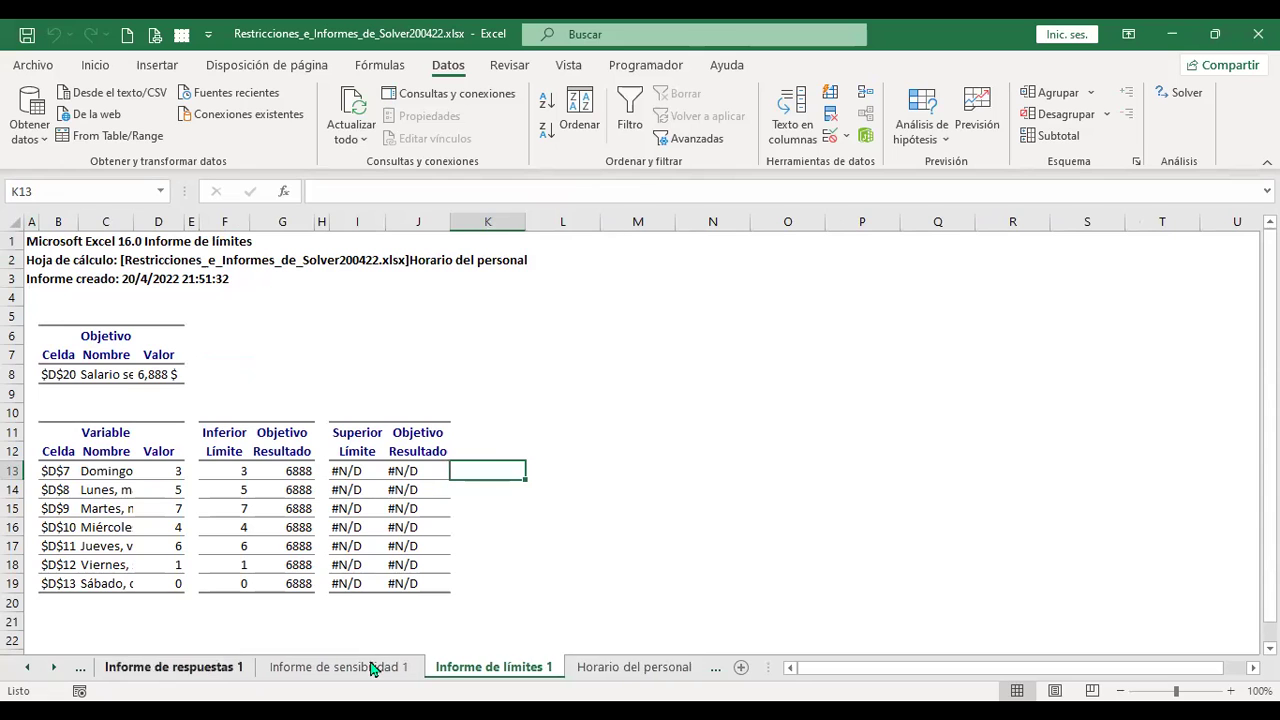
pyautogui.click(655, 668)
pyautogui.scroll(-1, 613, 531)
pyautogui.scroll(-2, 613, 531)
pyautogui.scroll(3, 613, 531)
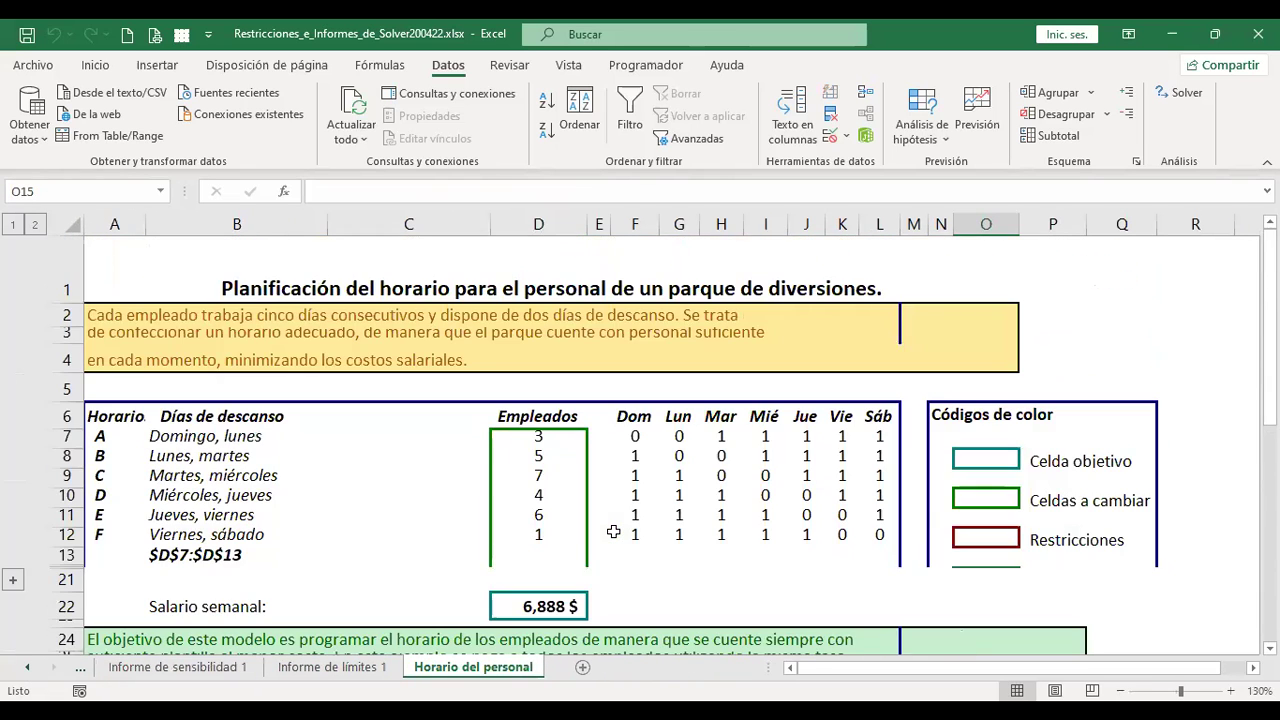
pyautogui.scroll(-2, 613, 531)
pyautogui.scroll(-1, 613, 531)
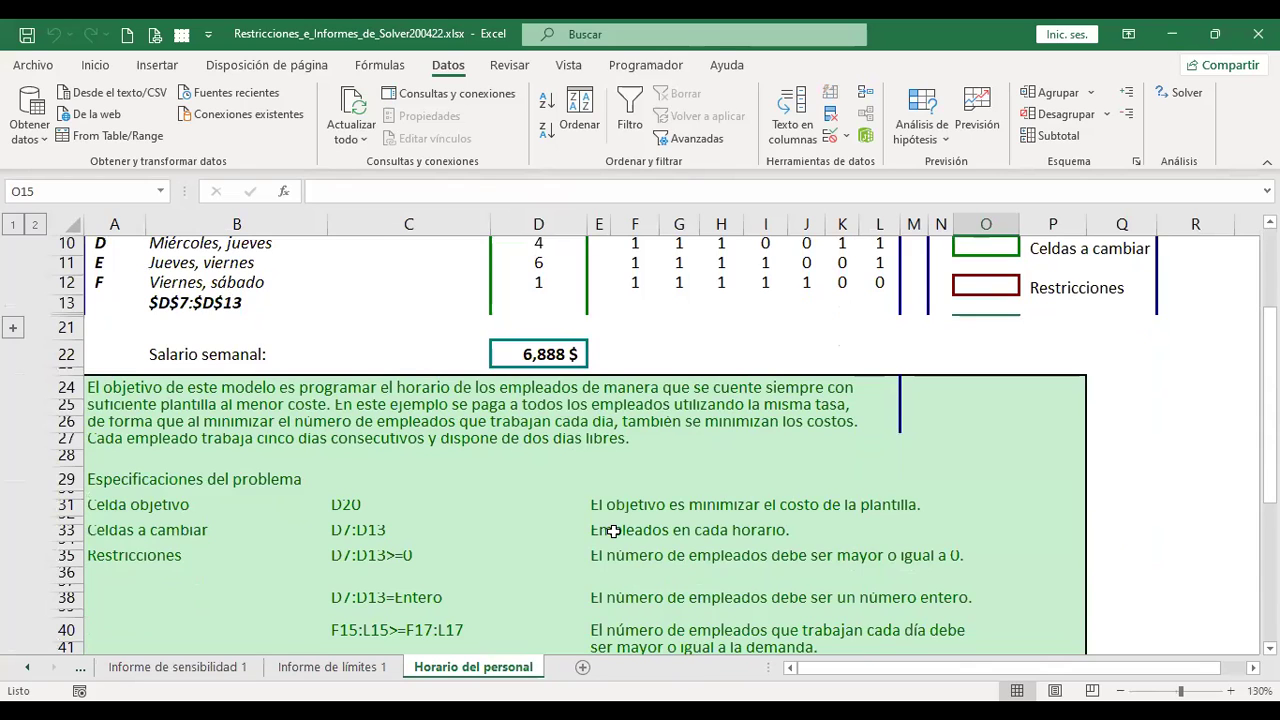
pyautogui.scroll(1, 613, 531)
pyautogui.scroll(2, 610, 525)
pyautogui.scroll(-1, 606, 509)
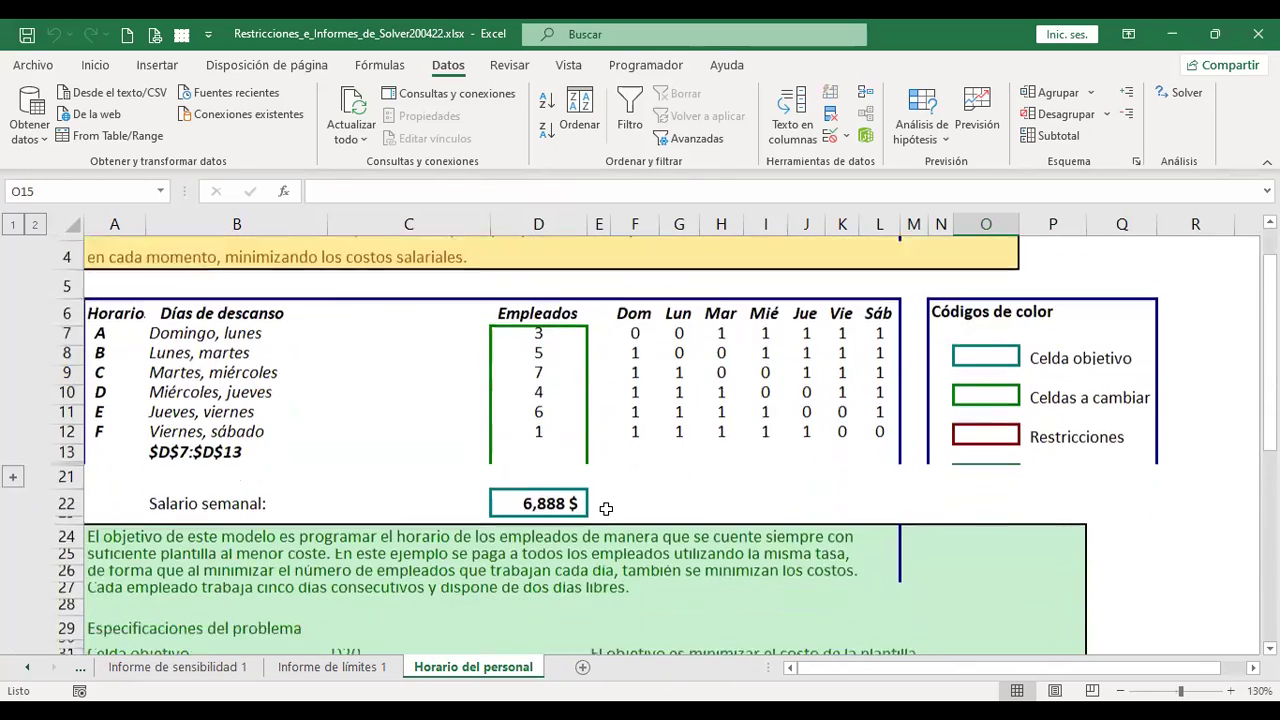
pyautogui.scroll(-1, 606, 509)
pyautogui.click(14, 394)
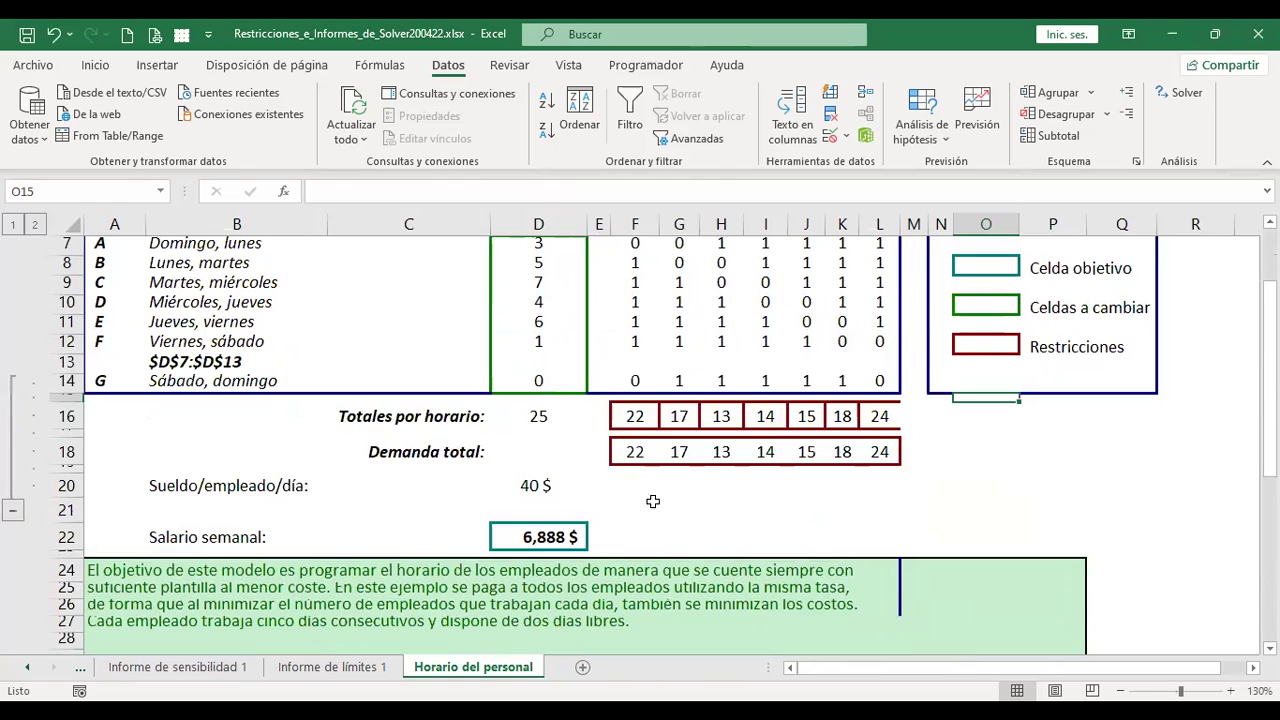
pyautogui.click(712, 468)
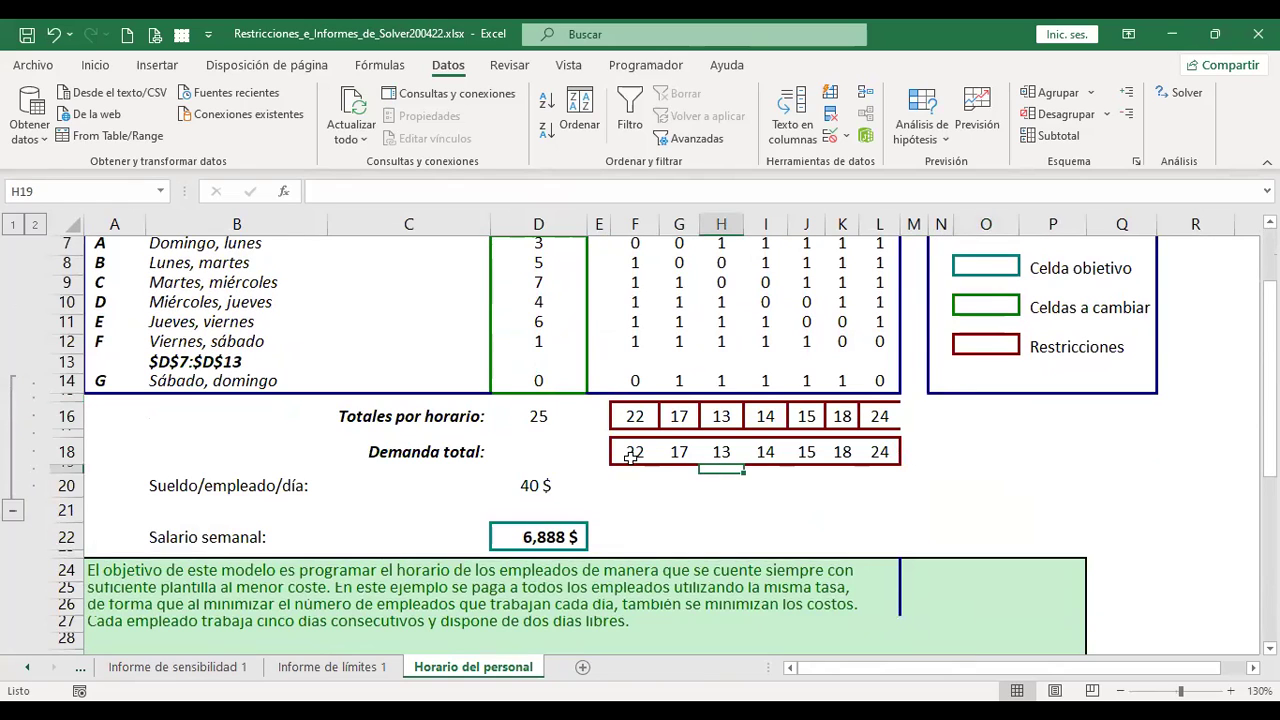
pyautogui.moveTo(631, 456); pyautogui.dragTo(880, 452)
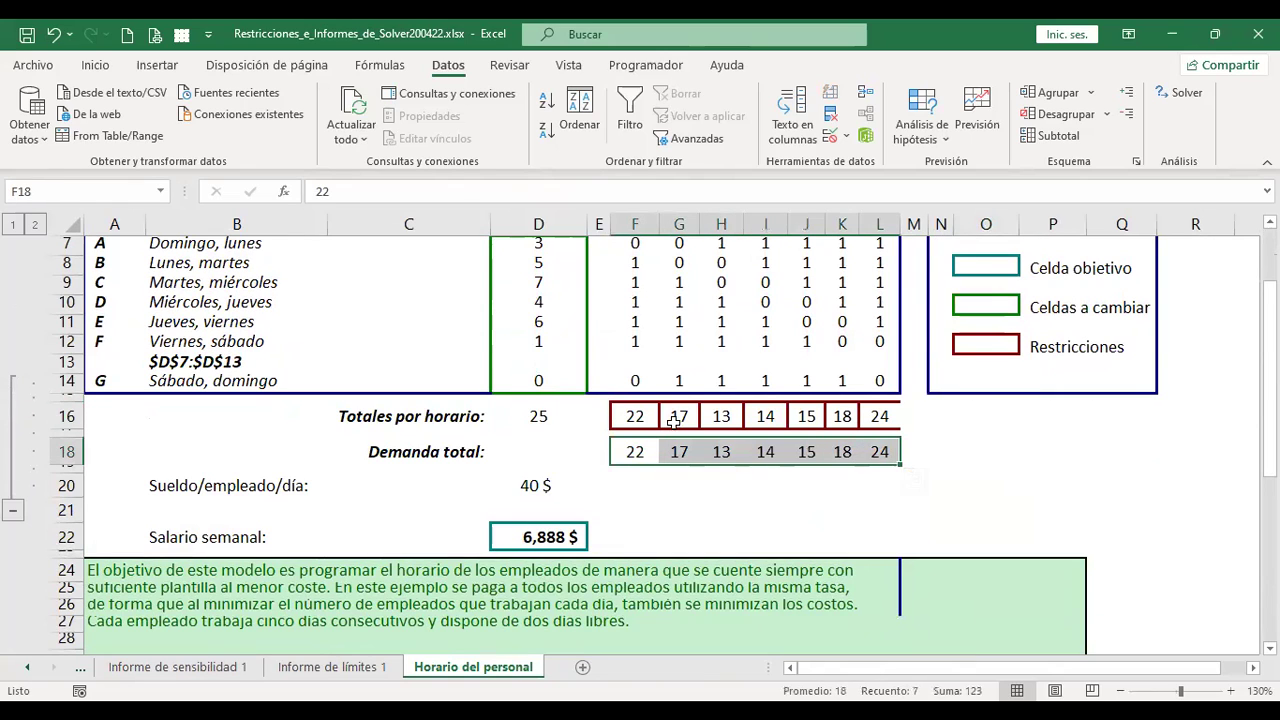
pyautogui.moveTo(634, 416); pyautogui.dragTo(880, 416)
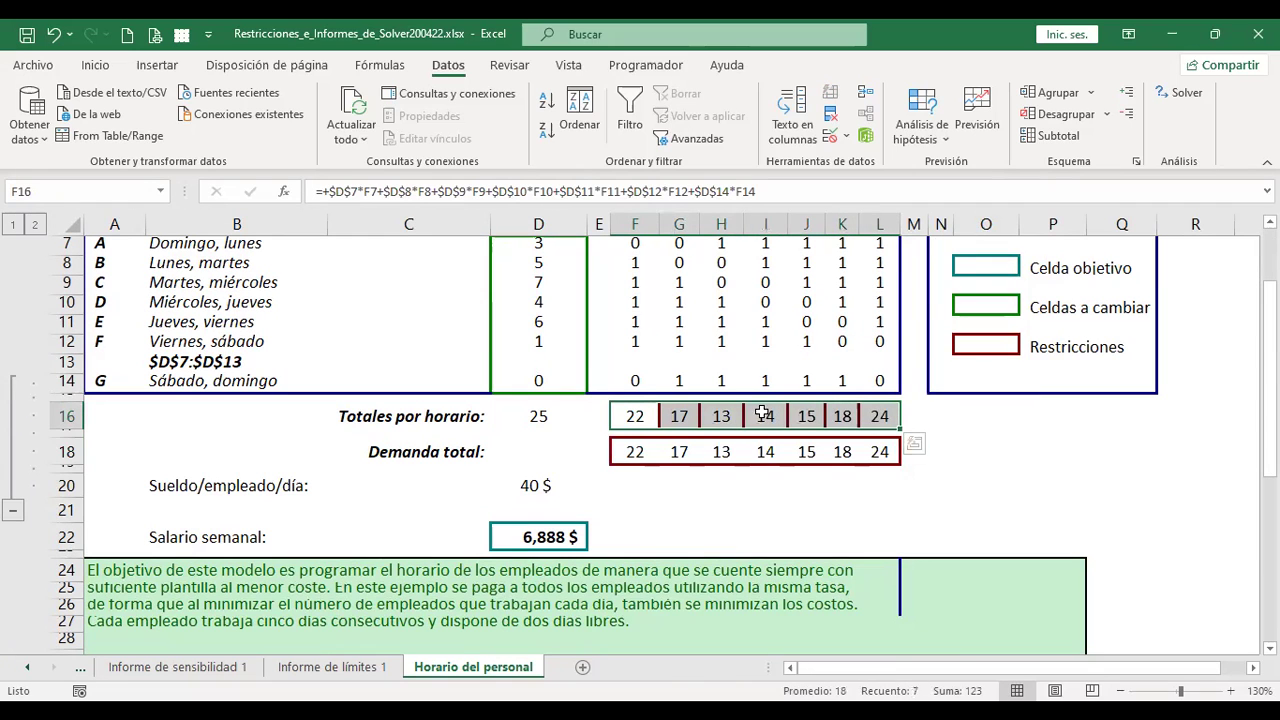
pyautogui.click(940, 482)
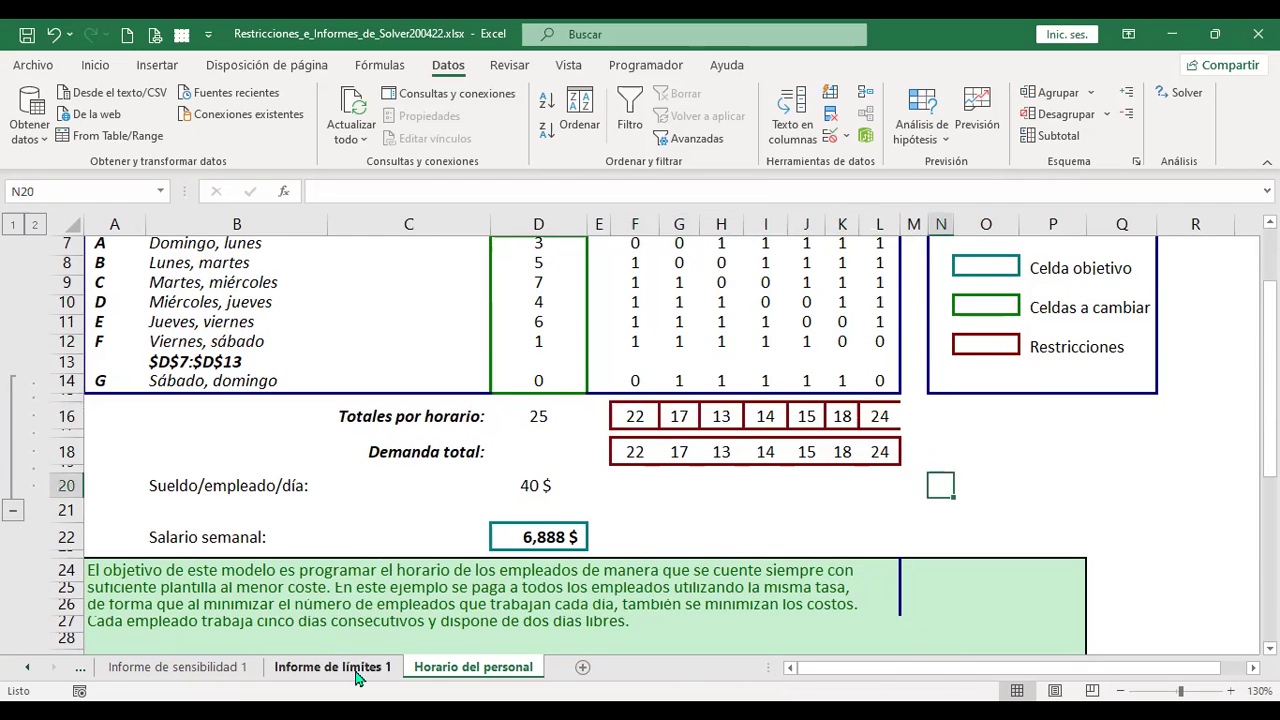
# Scroll through Informe de sensibilidad 1 to its Restricciones table of final values and Lagrange multipliers
pyautogui.click(357, 673)
pyautogui.scroll(-2, 405, 516)
pyautogui.scroll(2, 405, 516)
pyautogui.click(177, 667)
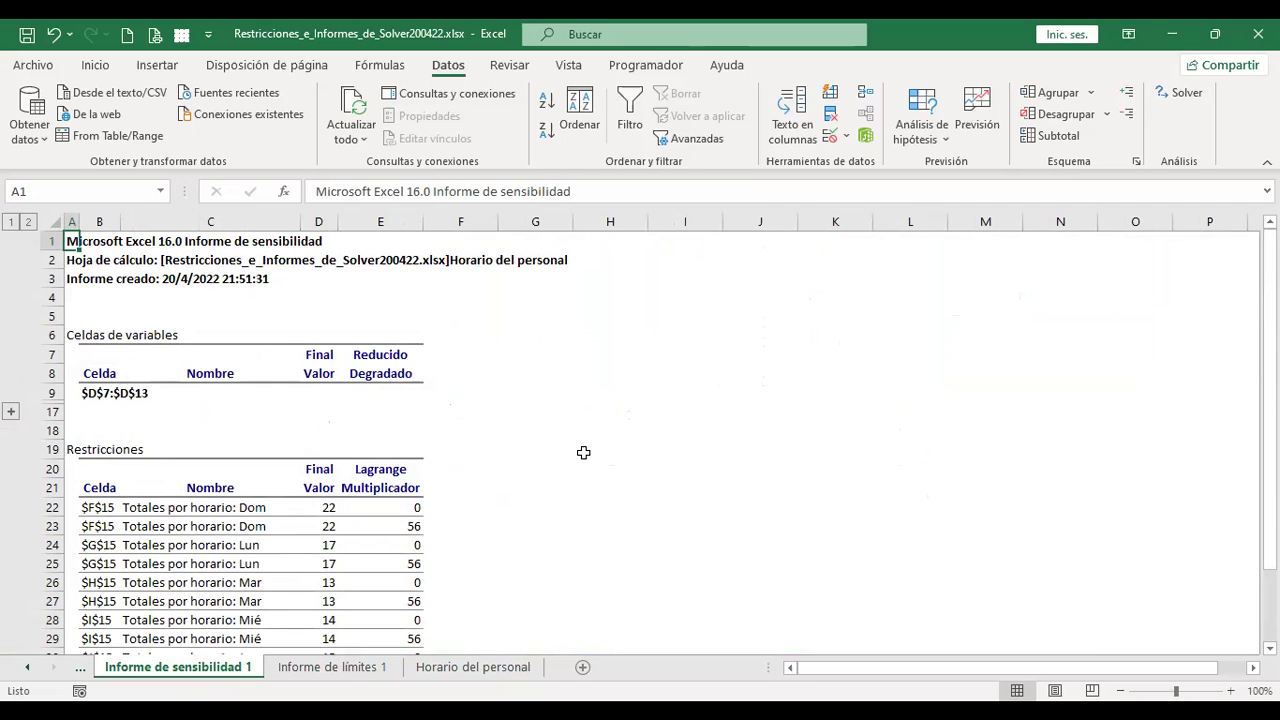
pyautogui.click(212, 394)
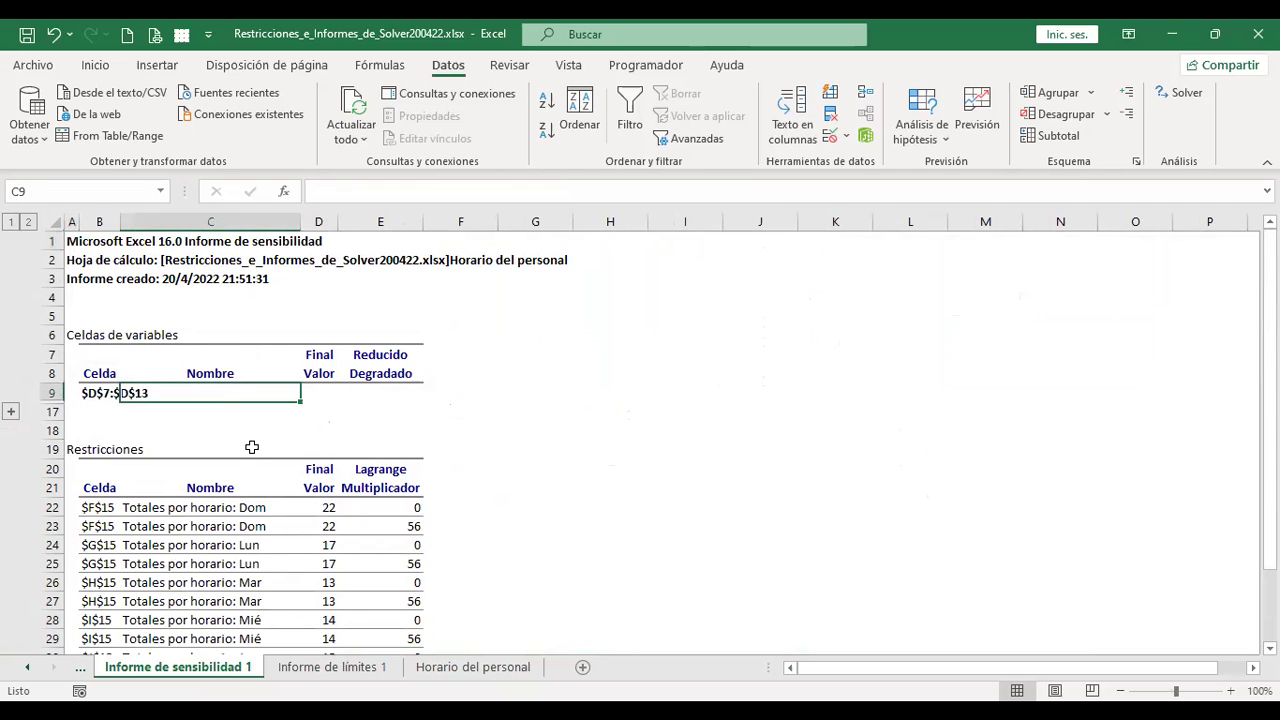
pyautogui.scroll(-1, 252, 447)
pyautogui.scroll(-1, 252, 447)
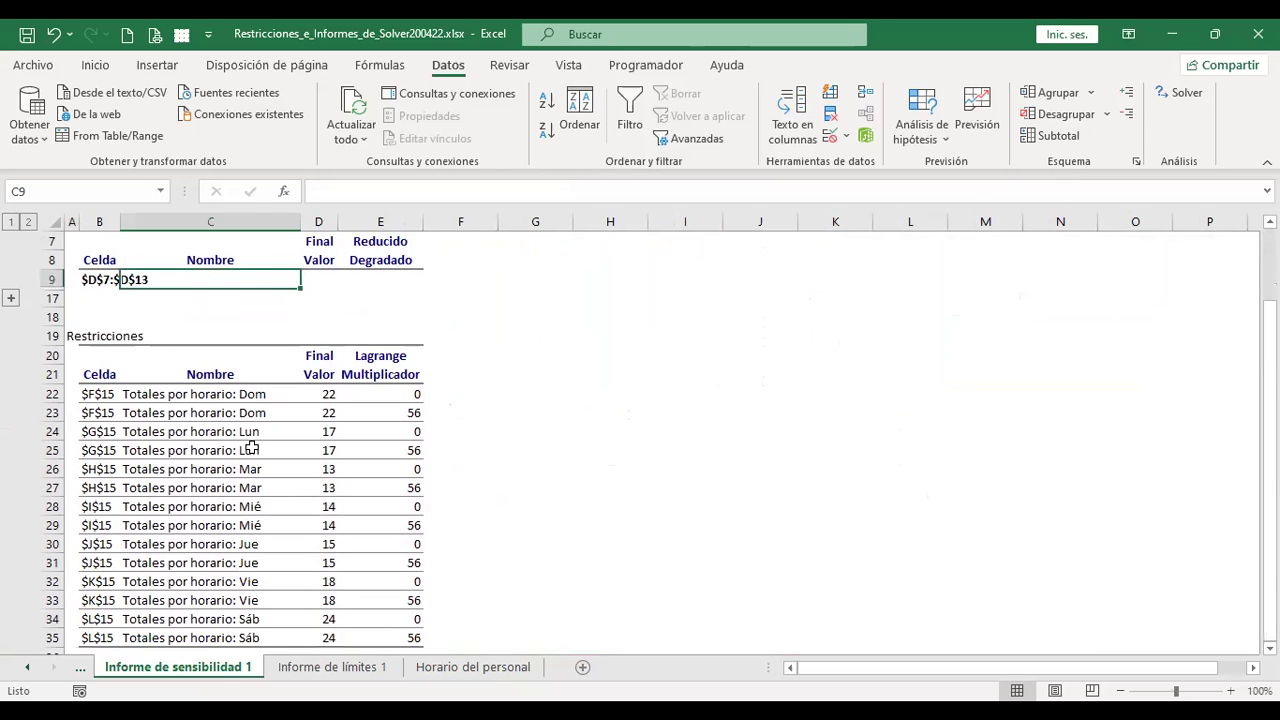
pyautogui.scroll(-1, 252, 447)
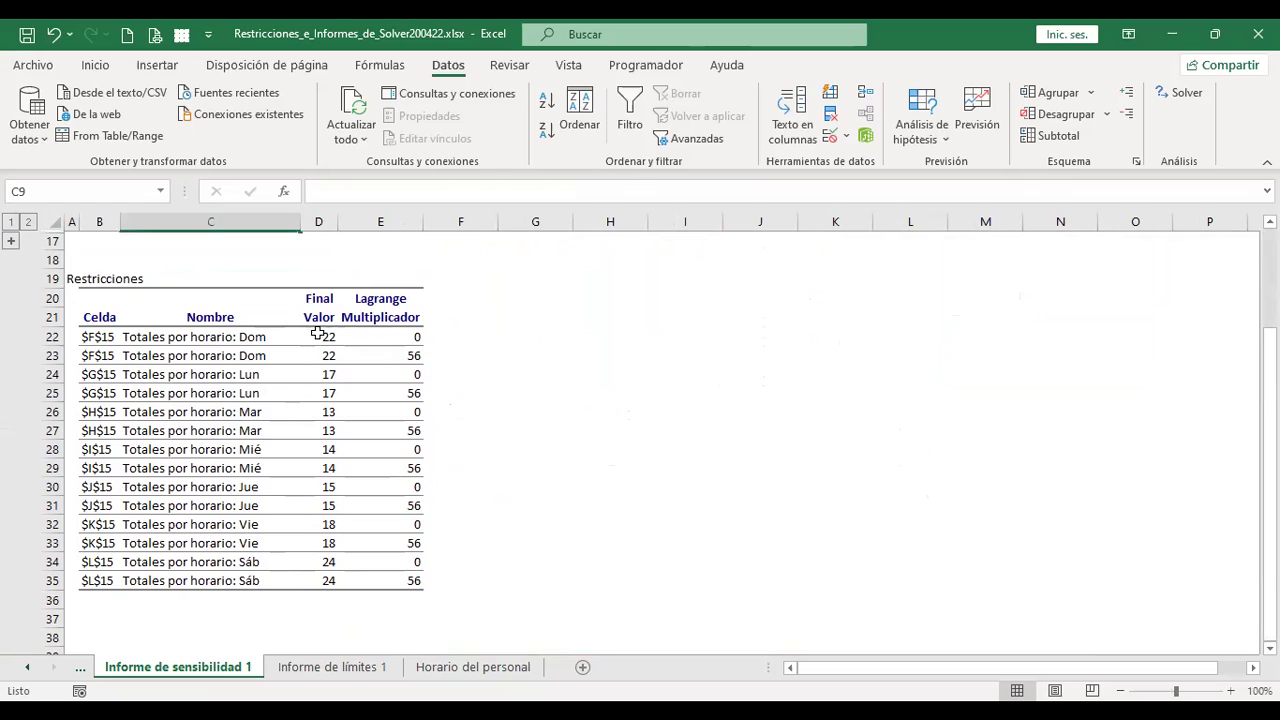
pyautogui.click(484, 338)
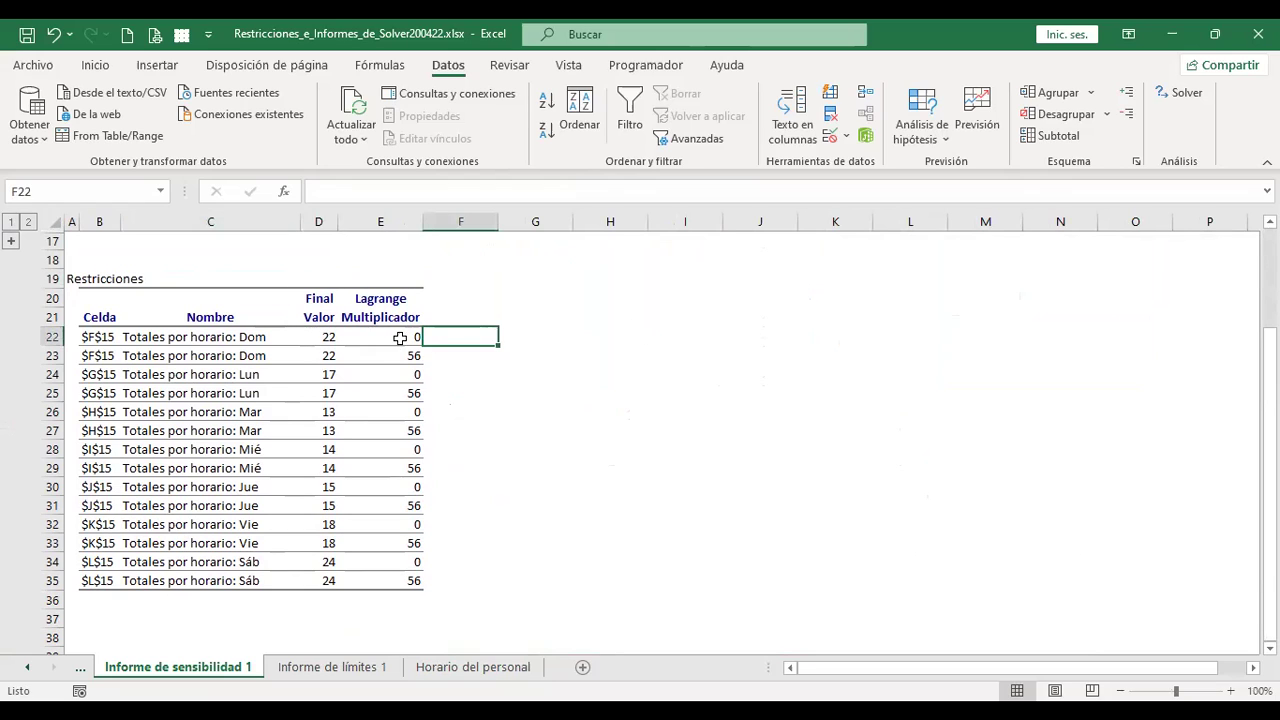
pyautogui.click(26, 670)
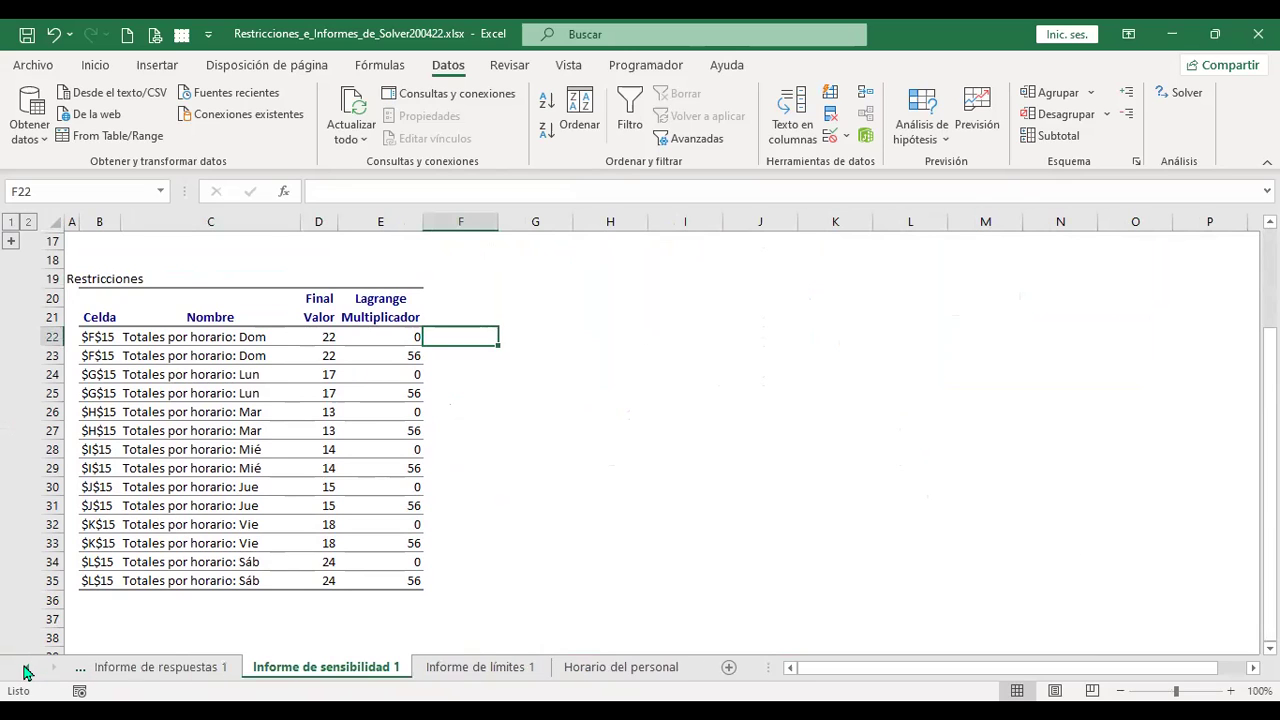
# Open the Informe de respuestas 1 report and look over its objective and variable cell sections
pyautogui.click(219, 672)
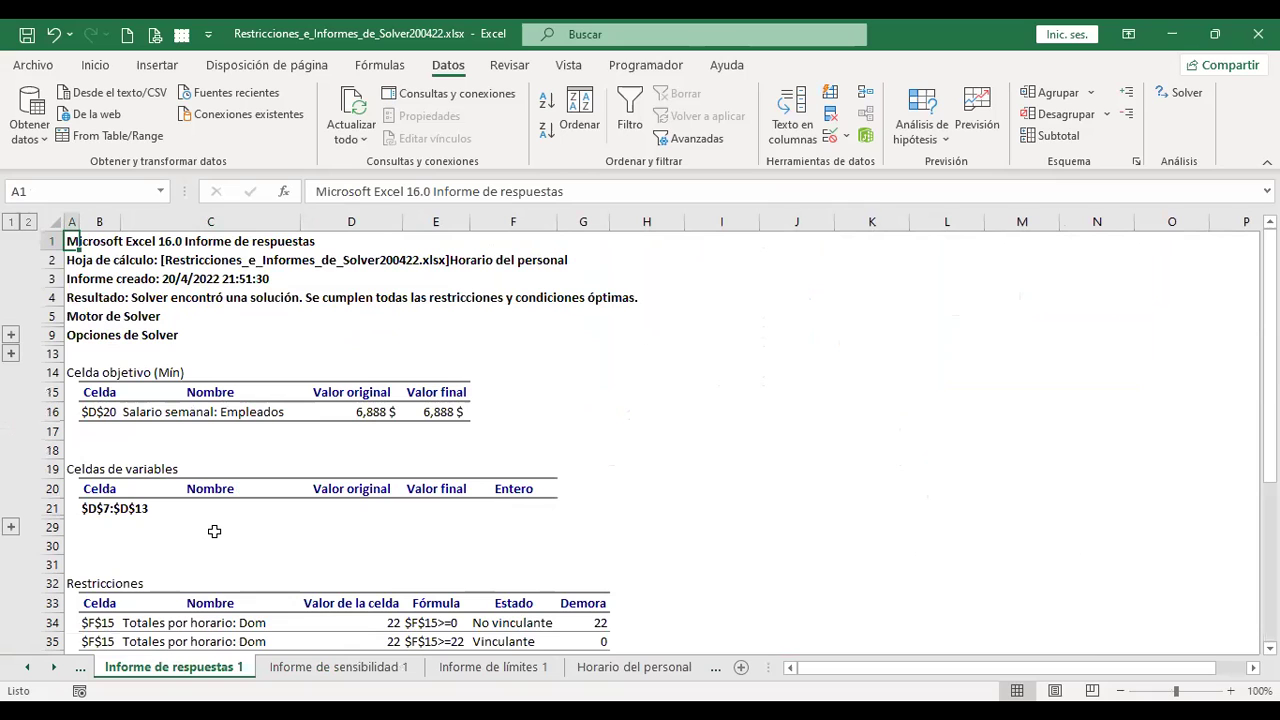
pyautogui.click(503, 415)
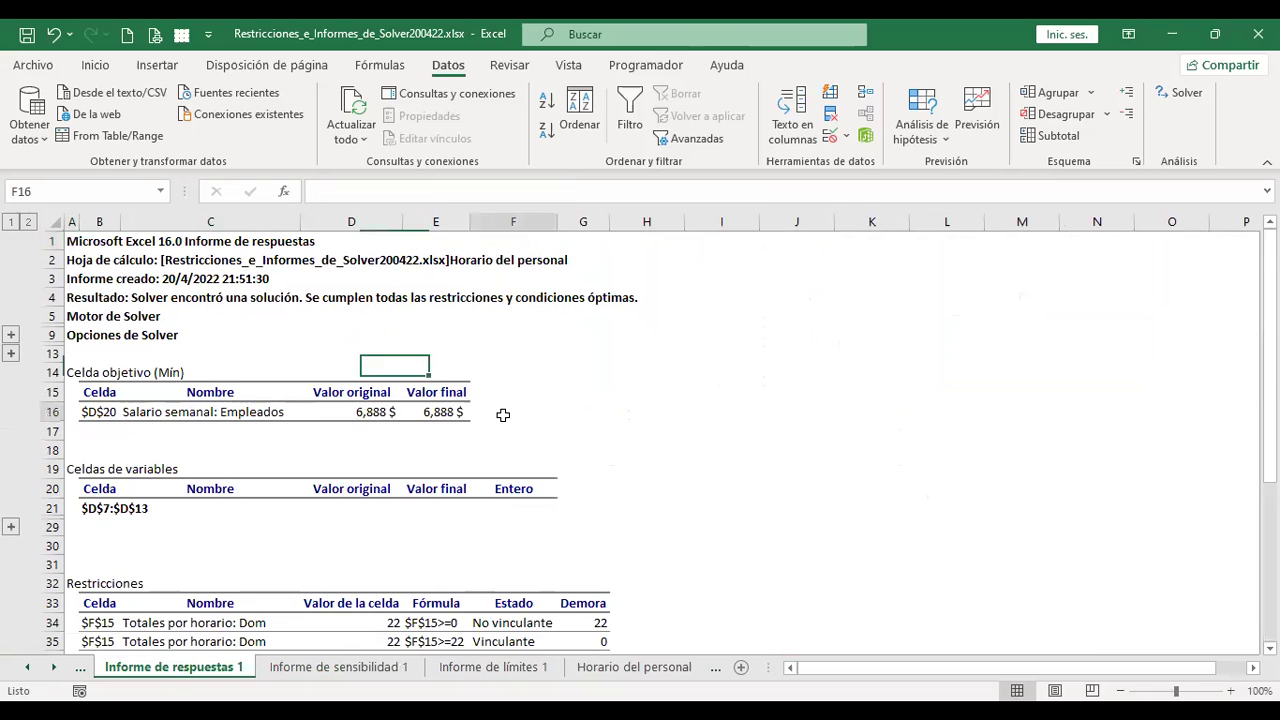
pyautogui.scroll(-1, 500, 410)
pyautogui.click(305, 458)
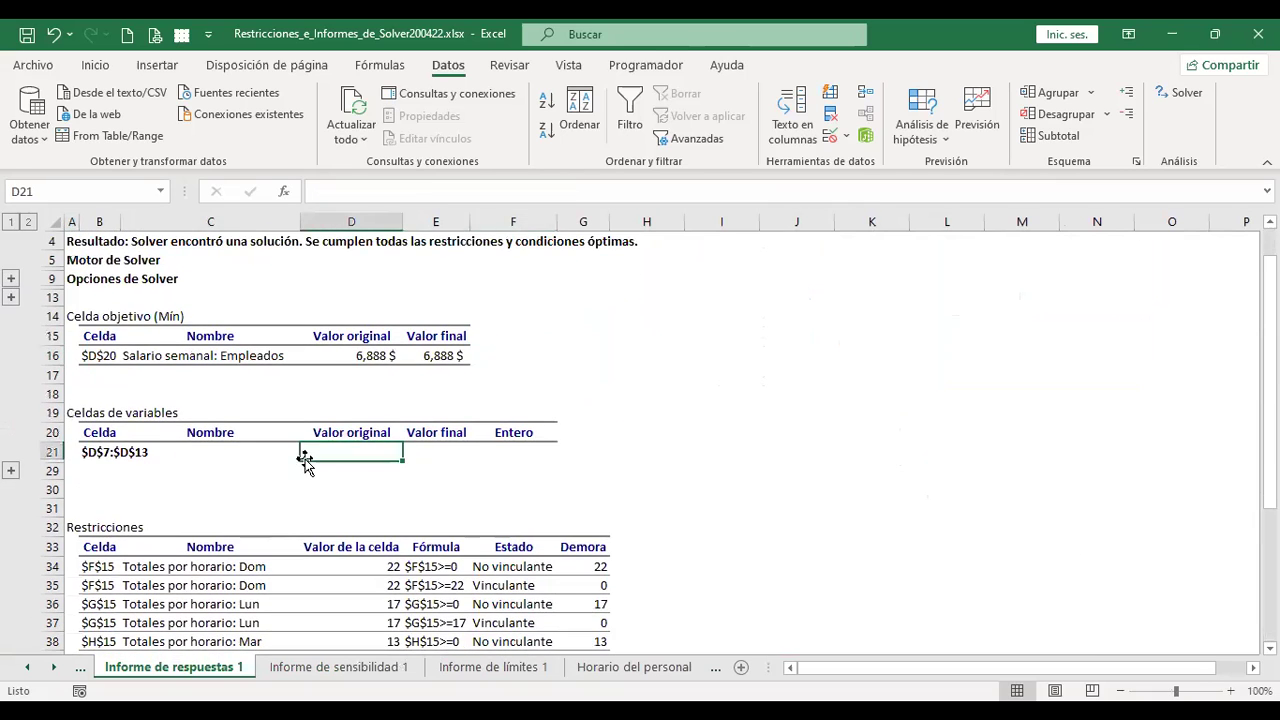
pyautogui.scroll(-1, 305, 460)
pyautogui.scroll(-1, 305, 460)
pyautogui.scroll(-1, 305, 460)
pyautogui.scroll(-1, 305, 460)
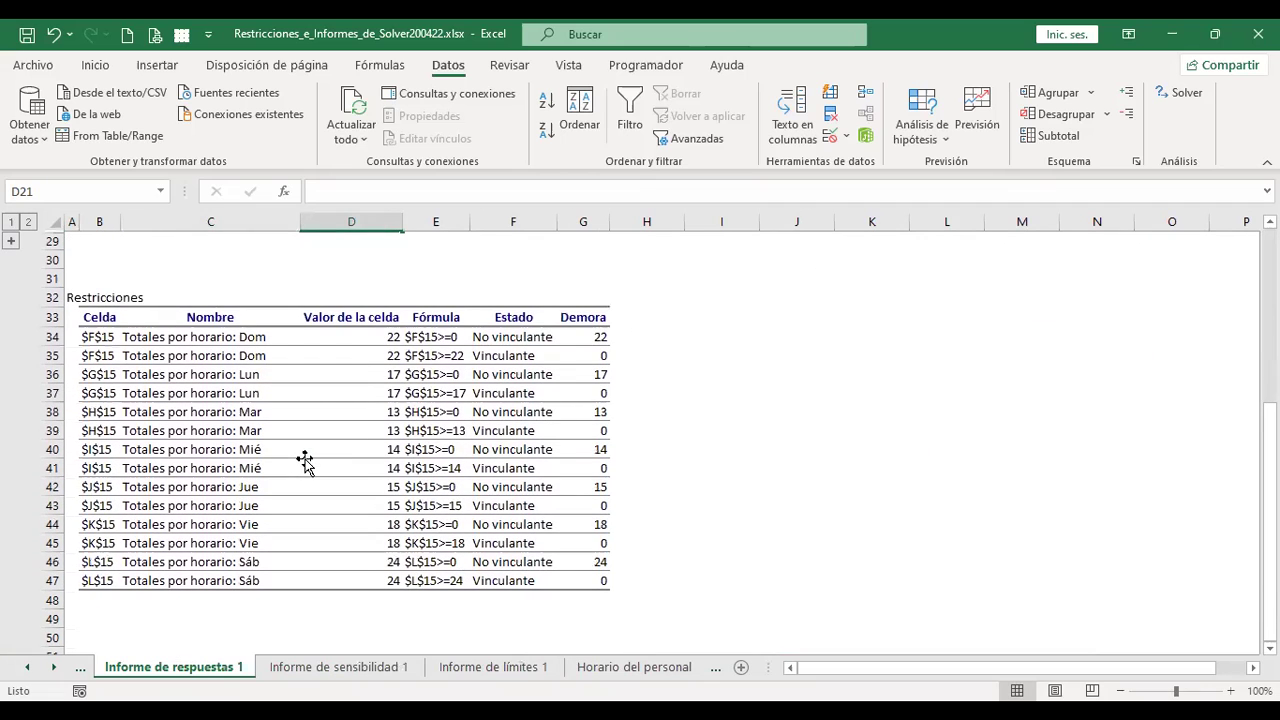
# Check the No vinculante and Vinculante restriction statuses, then return to Horario del personal
pyautogui.click(673, 335)
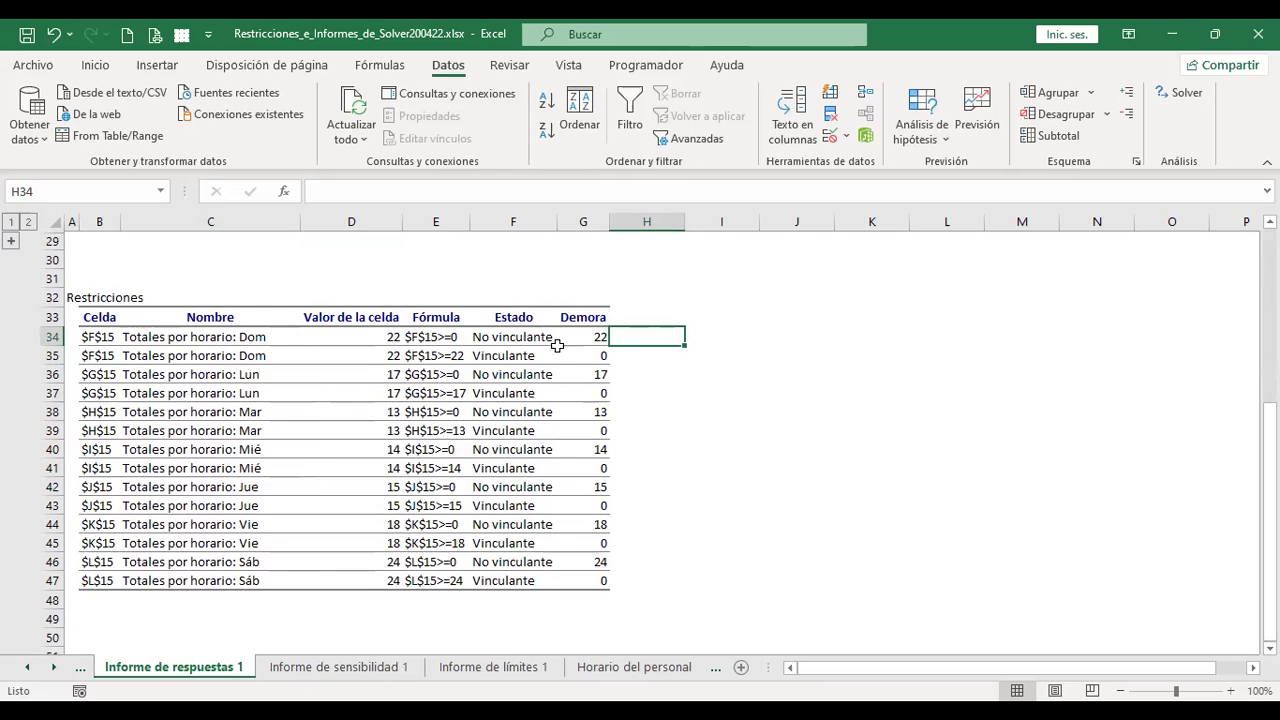
pyautogui.click(767, 338)
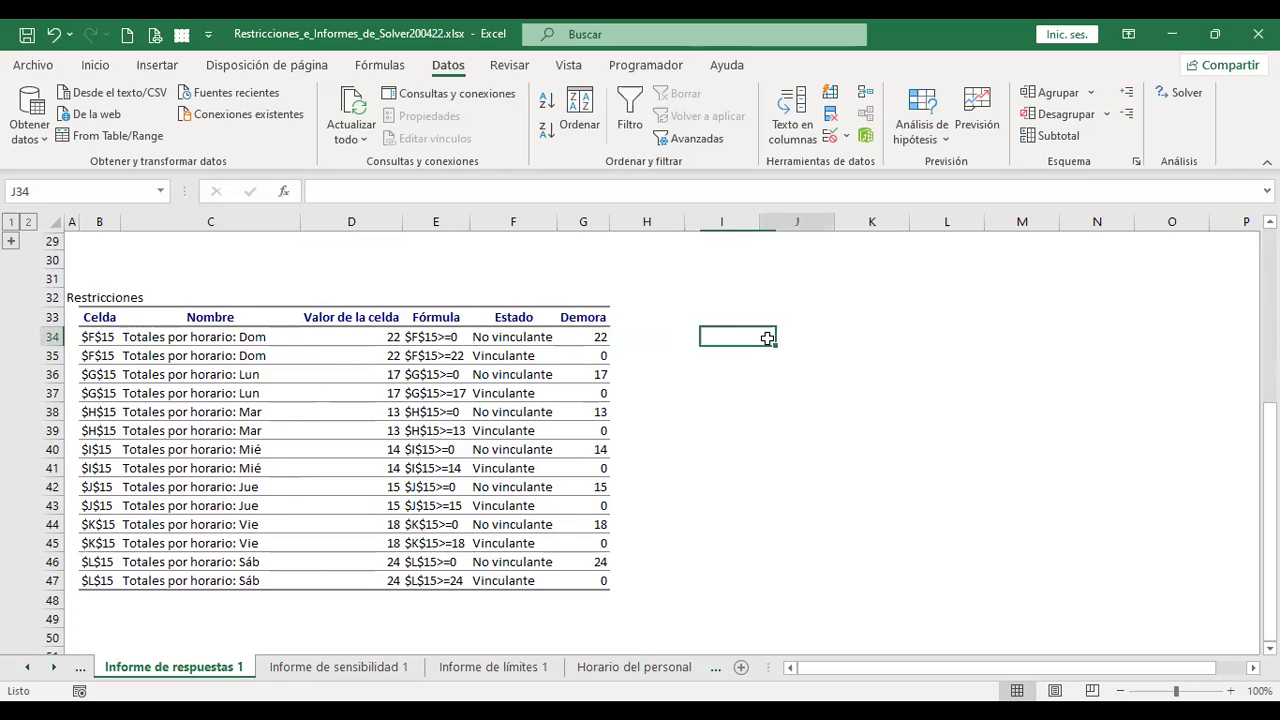
pyautogui.click(494, 337)
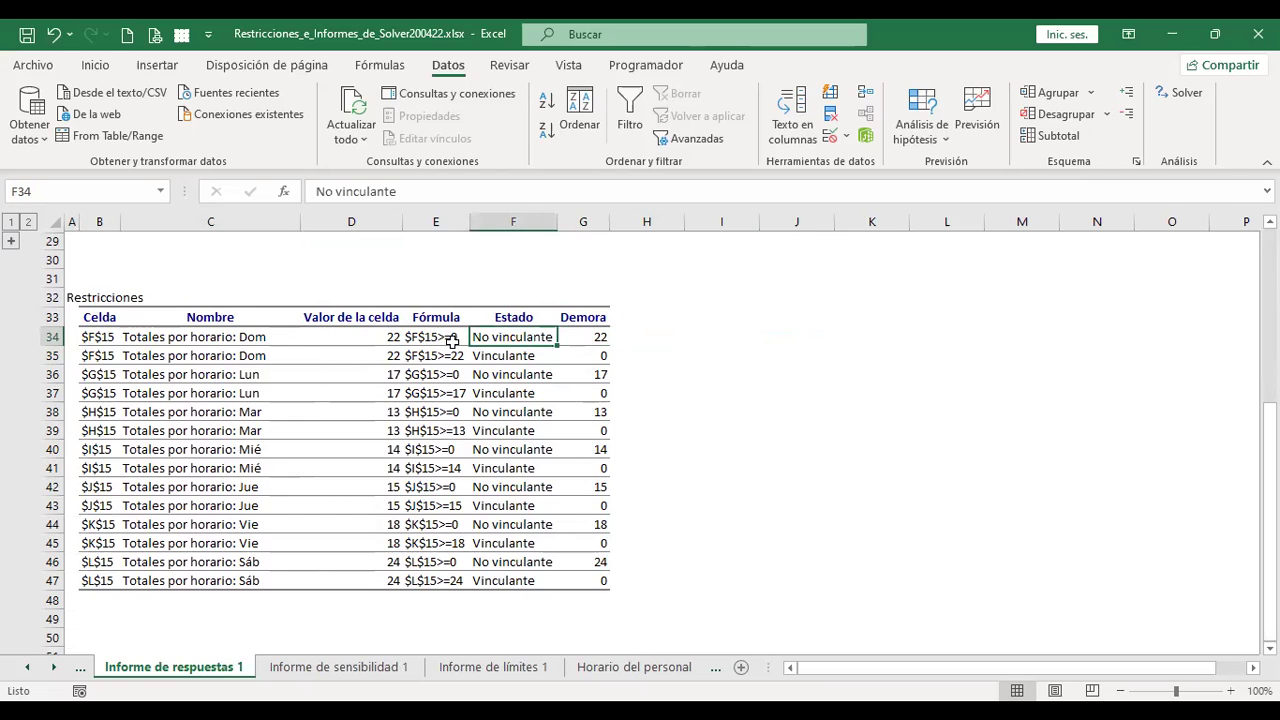
pyautogui.click(524, 358)
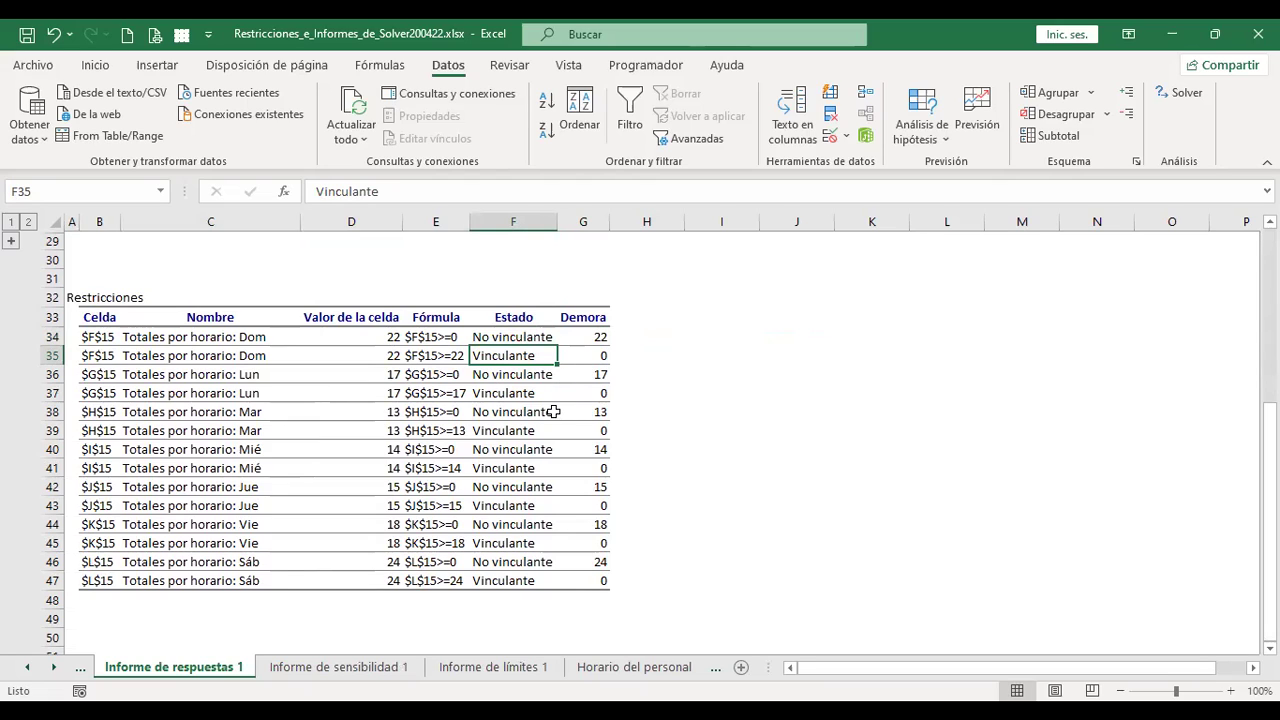
pyautogui.scroll(-2, 528, 468)
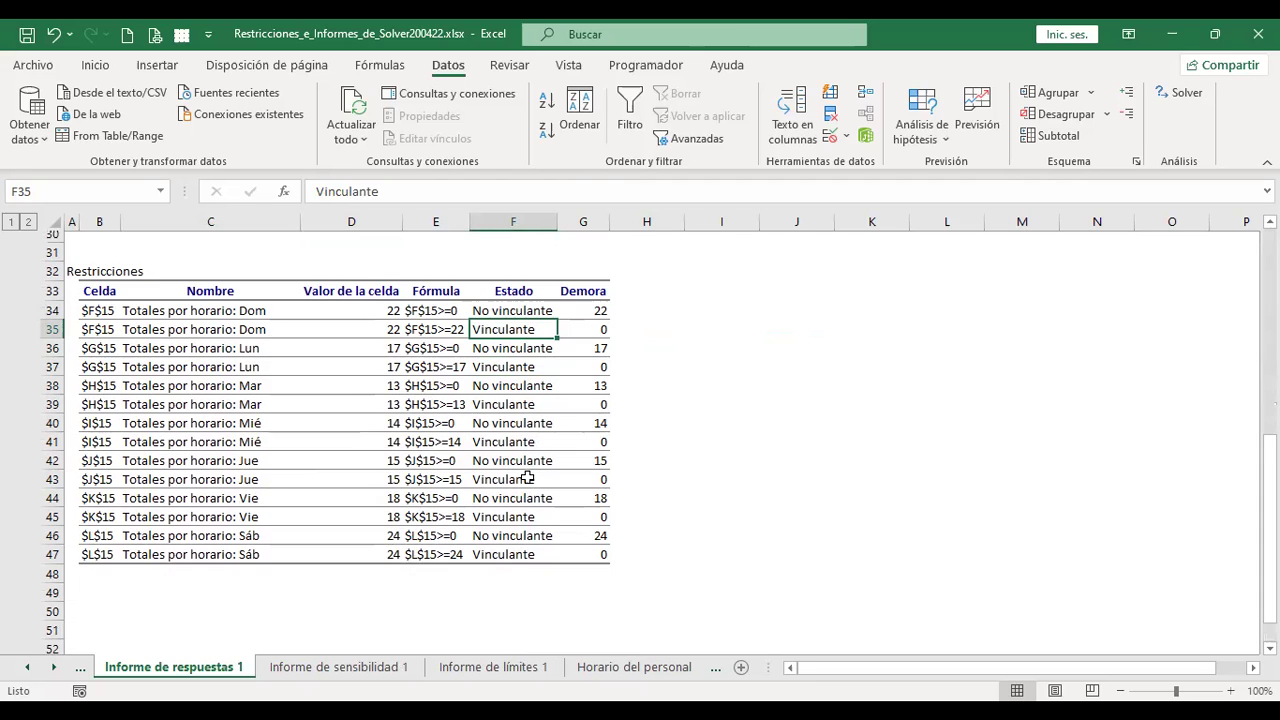
pyautogui.scroll(4, 528, 468)
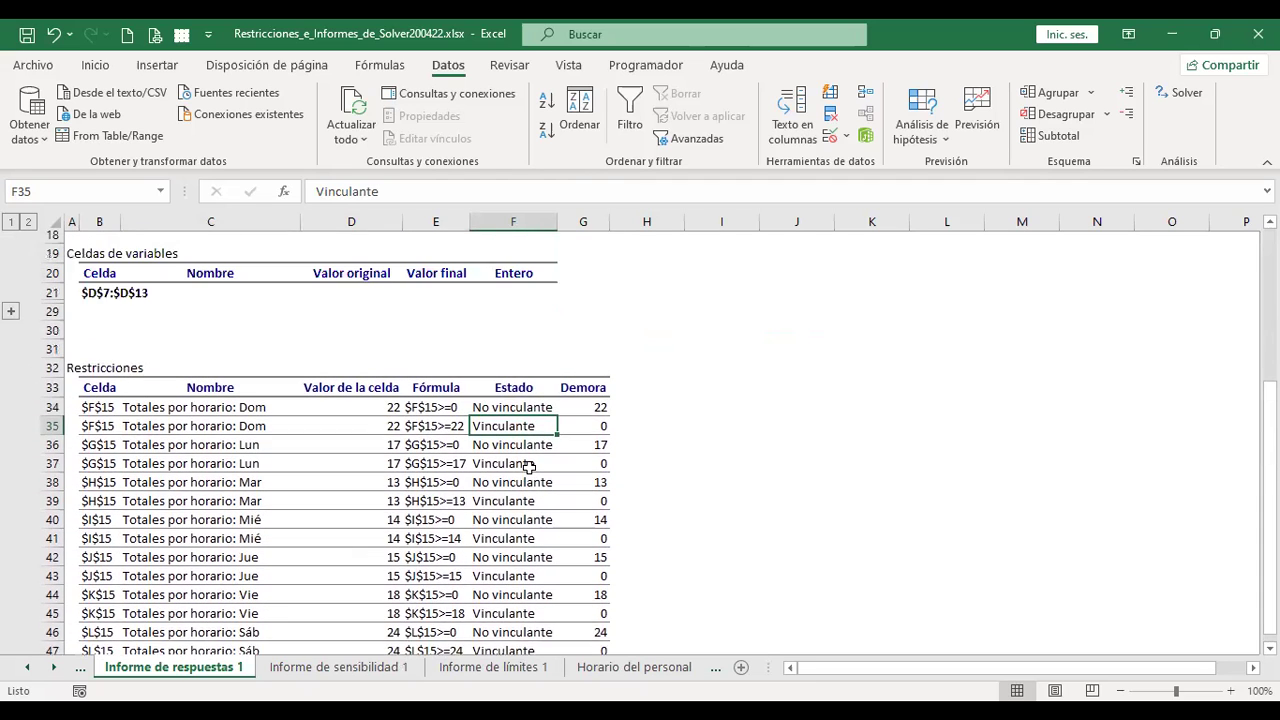
pyautogui.click(634, 666)
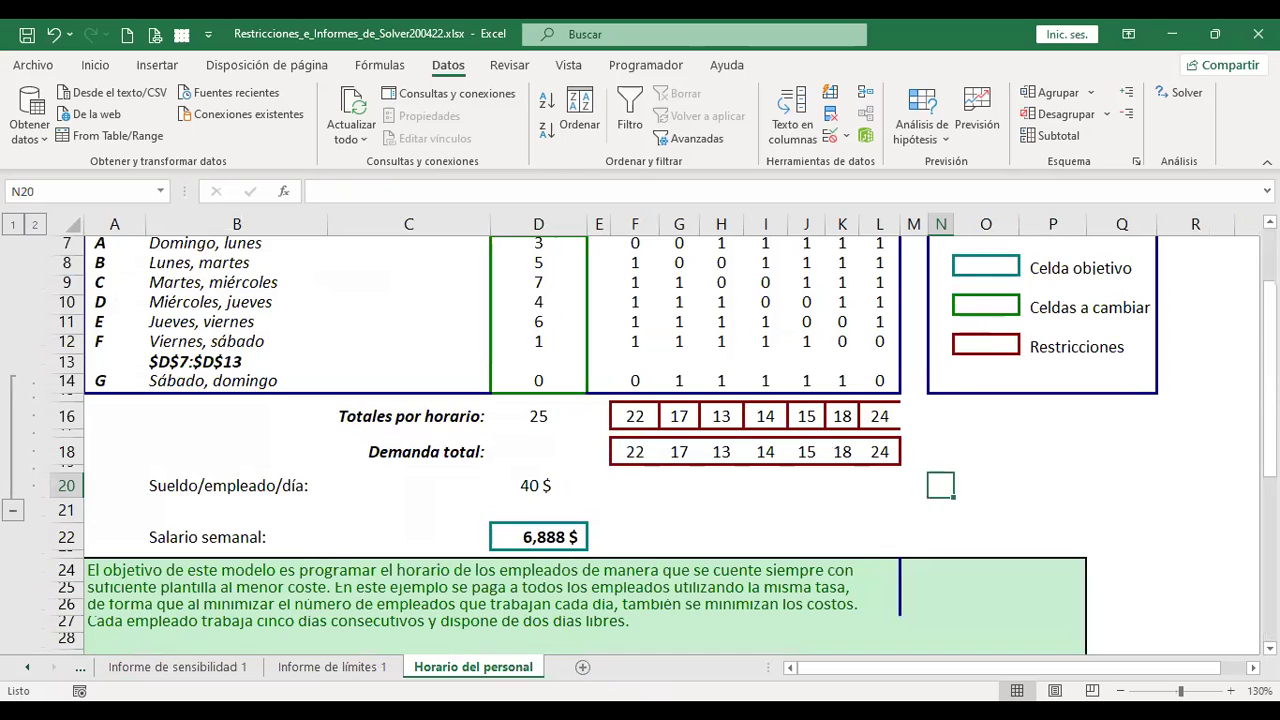
# Take a look at the Analisis de Ventas sheet
pyautogui.click(650, 526)
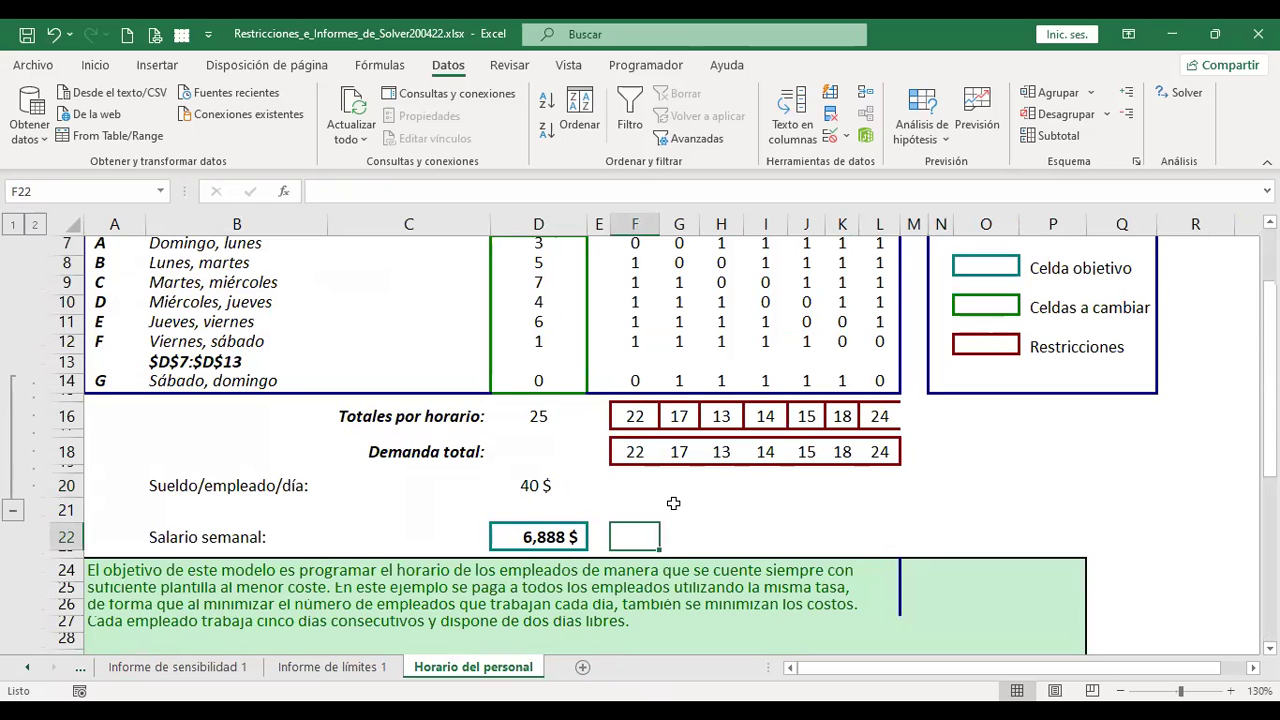
pyautogui.scroll(2, 673, 503)
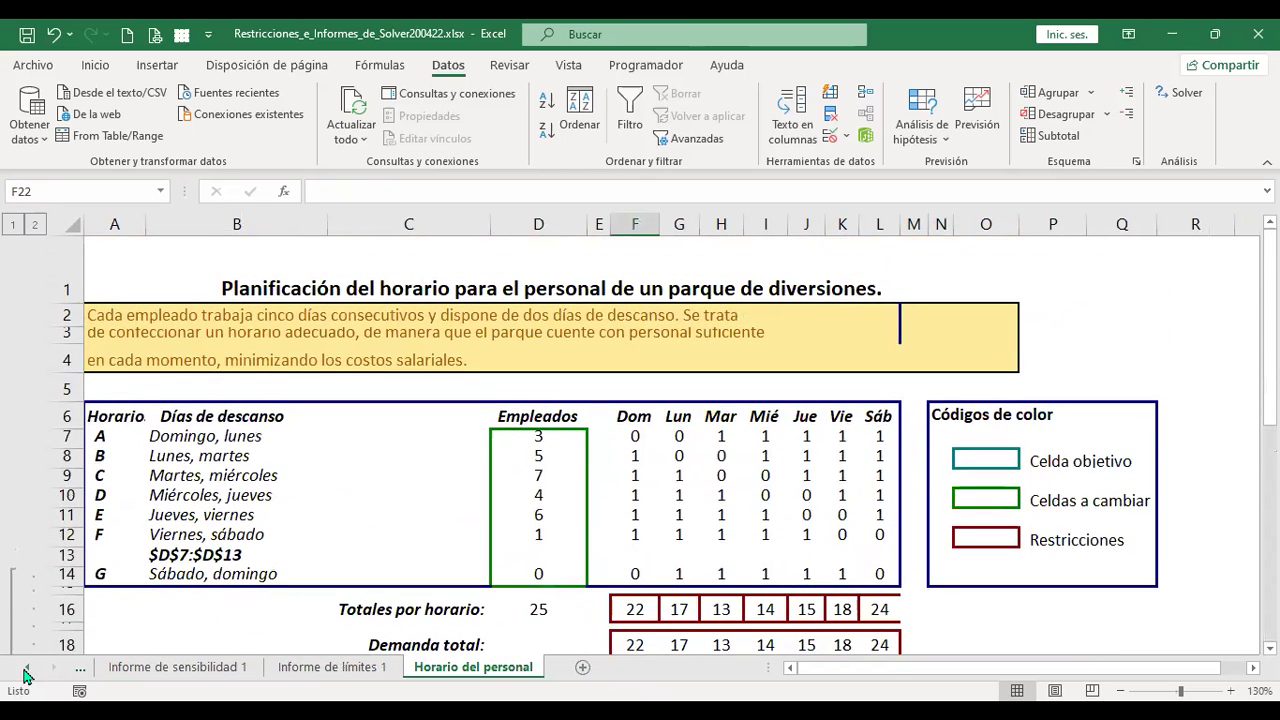
pyautogui.click(26, 670)
pyautogui.click(193, 678)
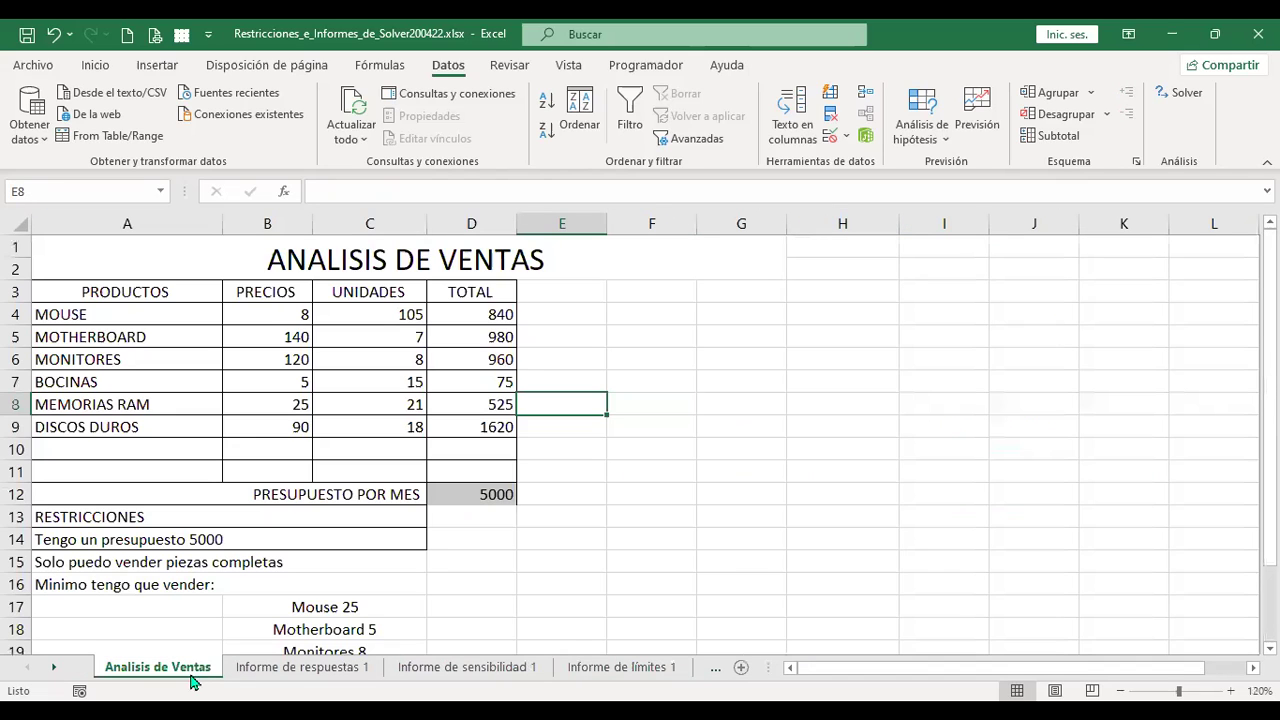
pyautogui.click(597, 455)
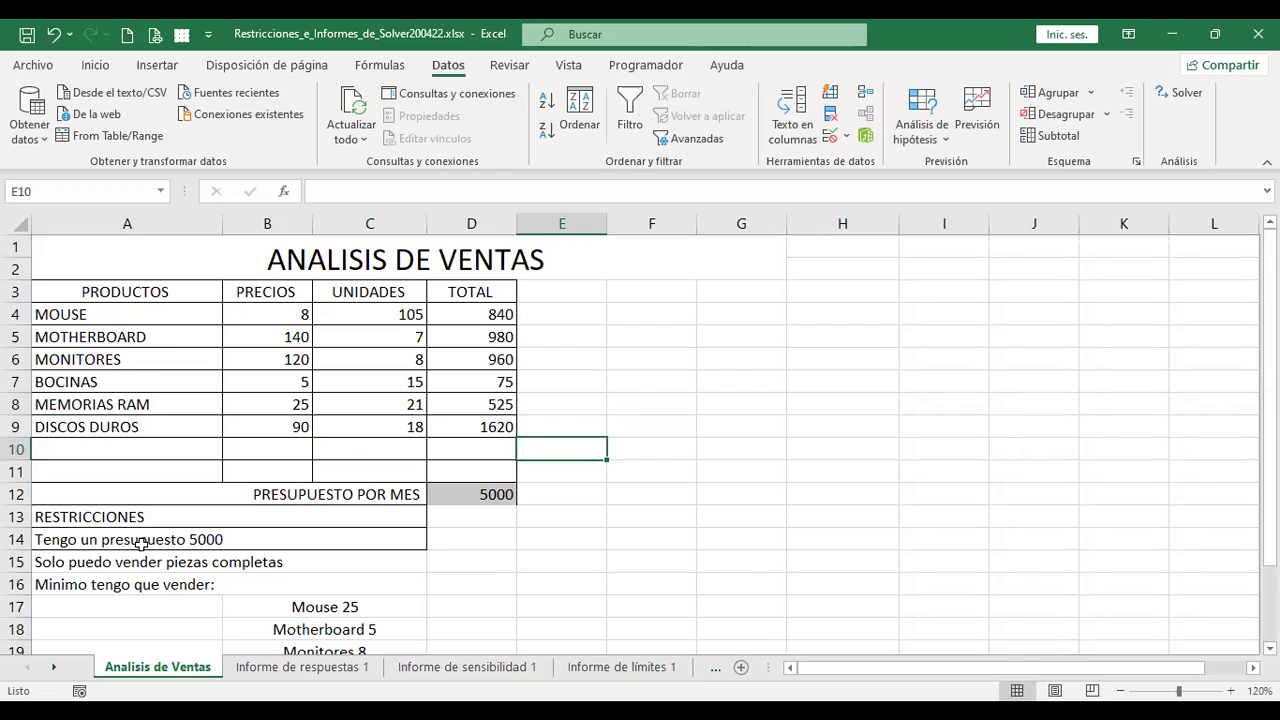
pyautogui.scroll(-4, 141, 544)
pyautogui.scroll(4, 141, 544)
# Go back to Horario del personal and insert the new blank sheet Hoja4 after it
pyautogui.click(55, 670)
pyautogui.click(55, 670)
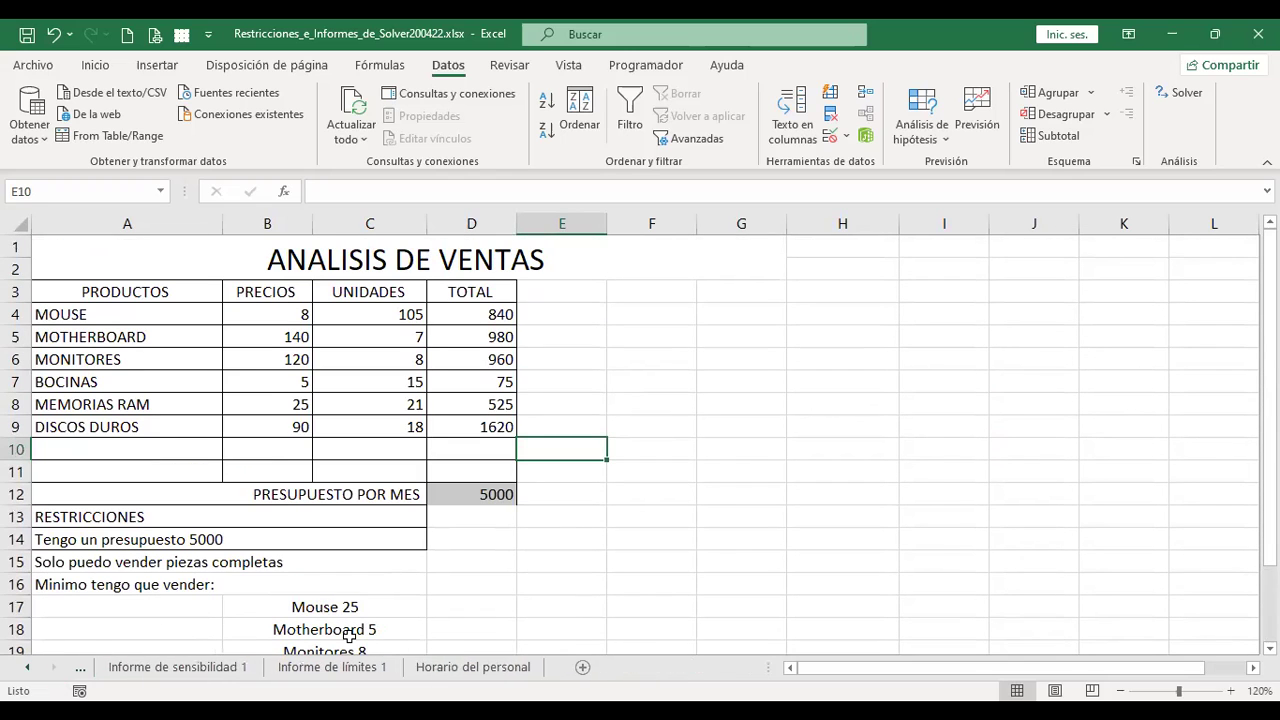
pyautogui.click(468, 668)
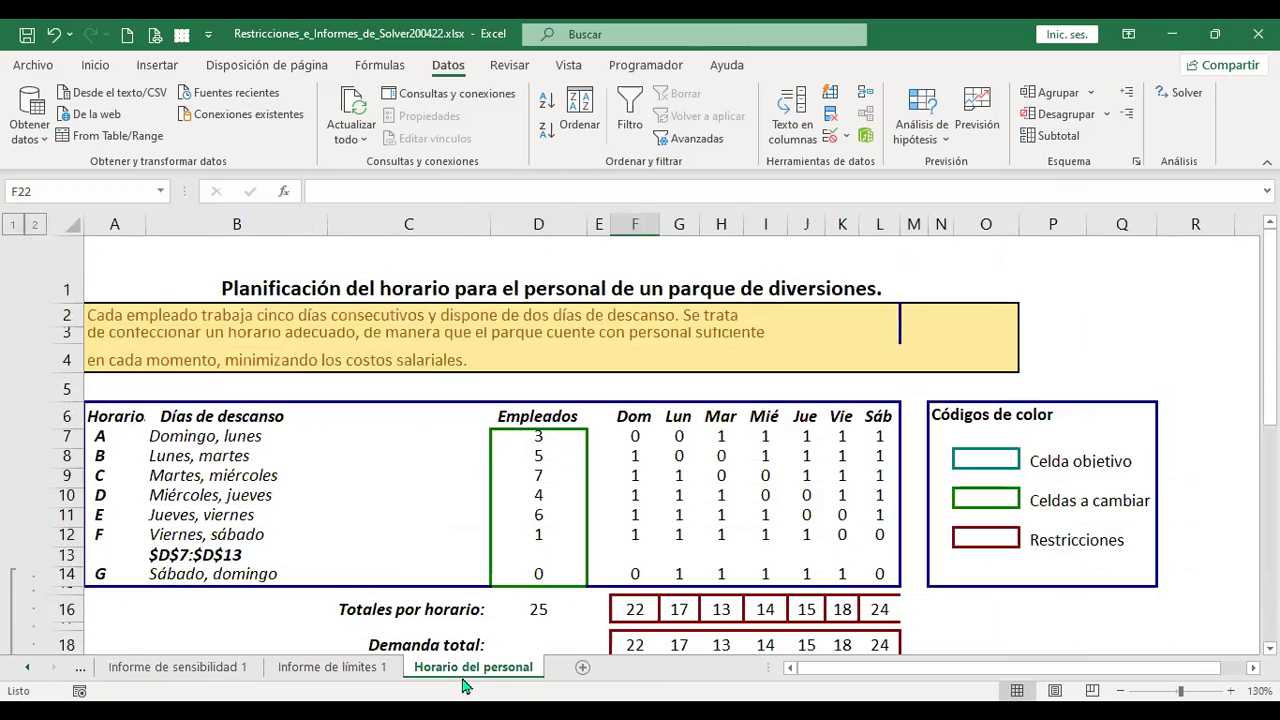
pyautogui.click(1050, 318)
pyautogui.scroll(-1, 1069, 432)
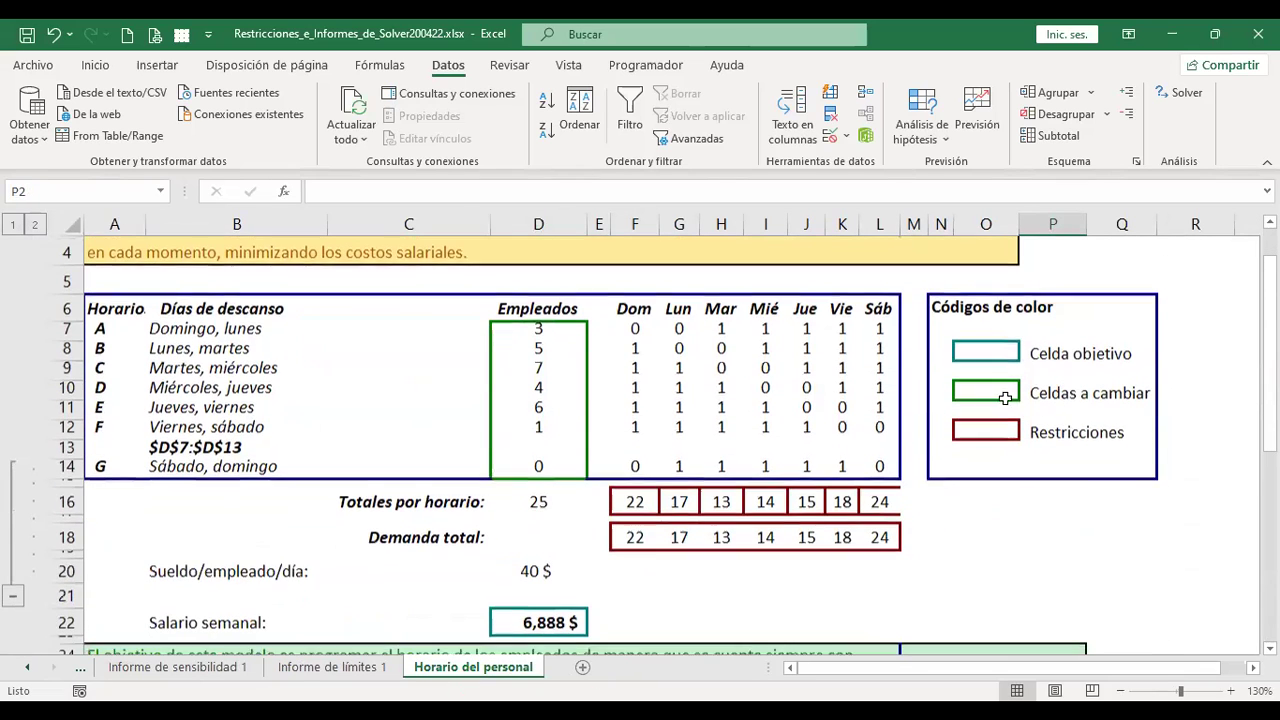
pyautogui.click(582, 668)
# Select all cells on Hoja4 and set the font size to 14, leaving A1 selected
pyautogui.click(17, 226)
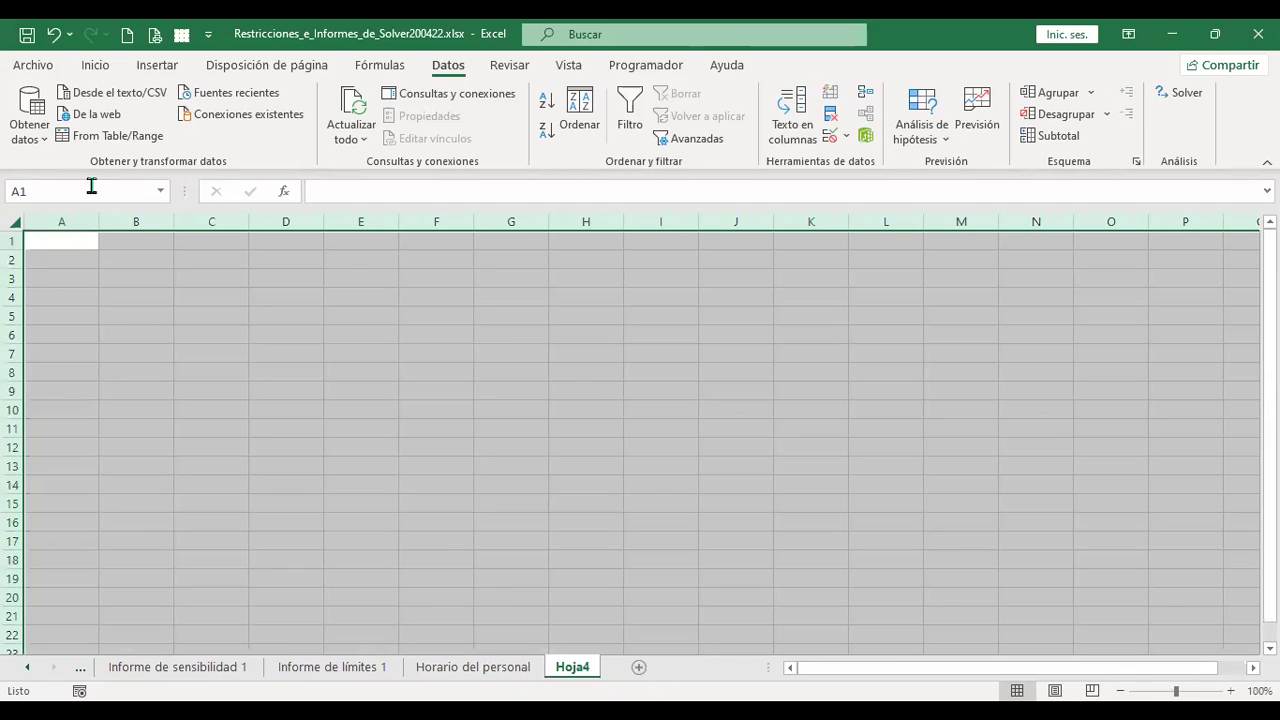
pyautogui.click(95, 66)
pyautogui.click(266, 100)
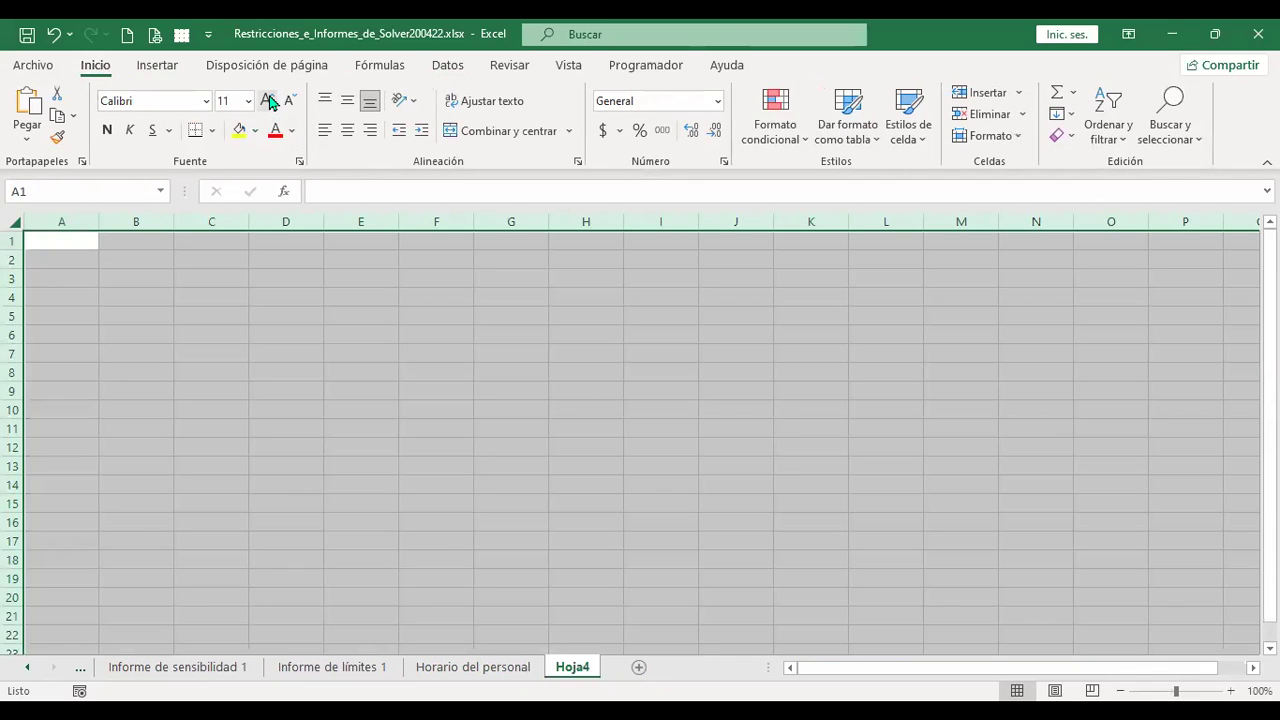
pyautogui.click(266, 100)
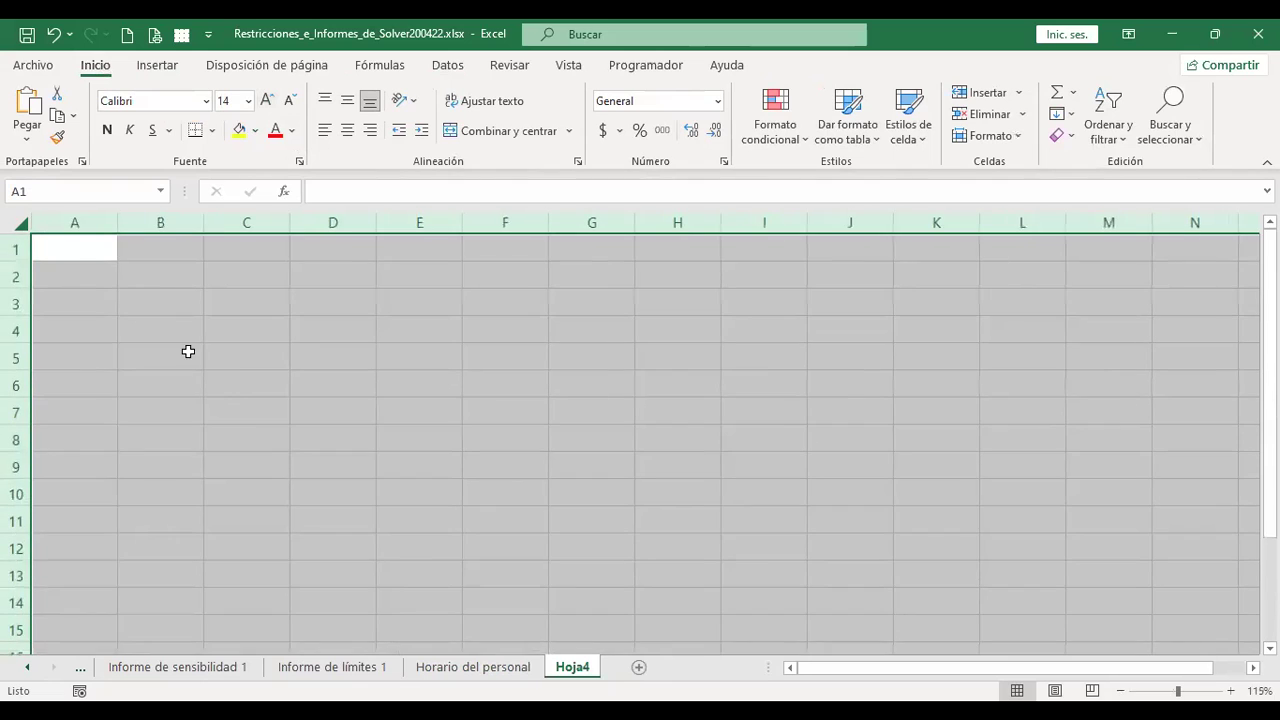
pyautogui.click(90, 246)
pyautogui.keyDown('ctrl'); pyautogui.scroll(1, 90, 246); pyautogui.keyUp('ctrl')
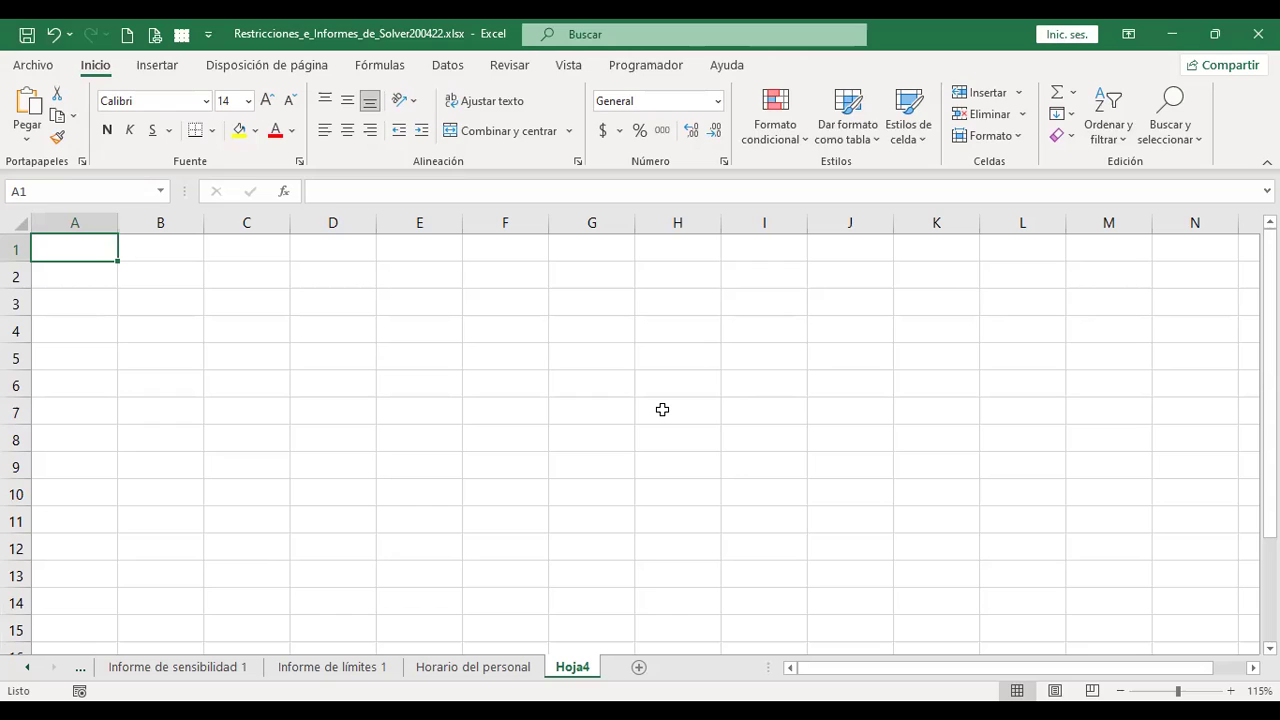
# Enter the title 'Función objetivo' in A1, replacing the stray bracket with ó
pyautogui.write('Funci[on objetivo')
pyautogui.press('Return')
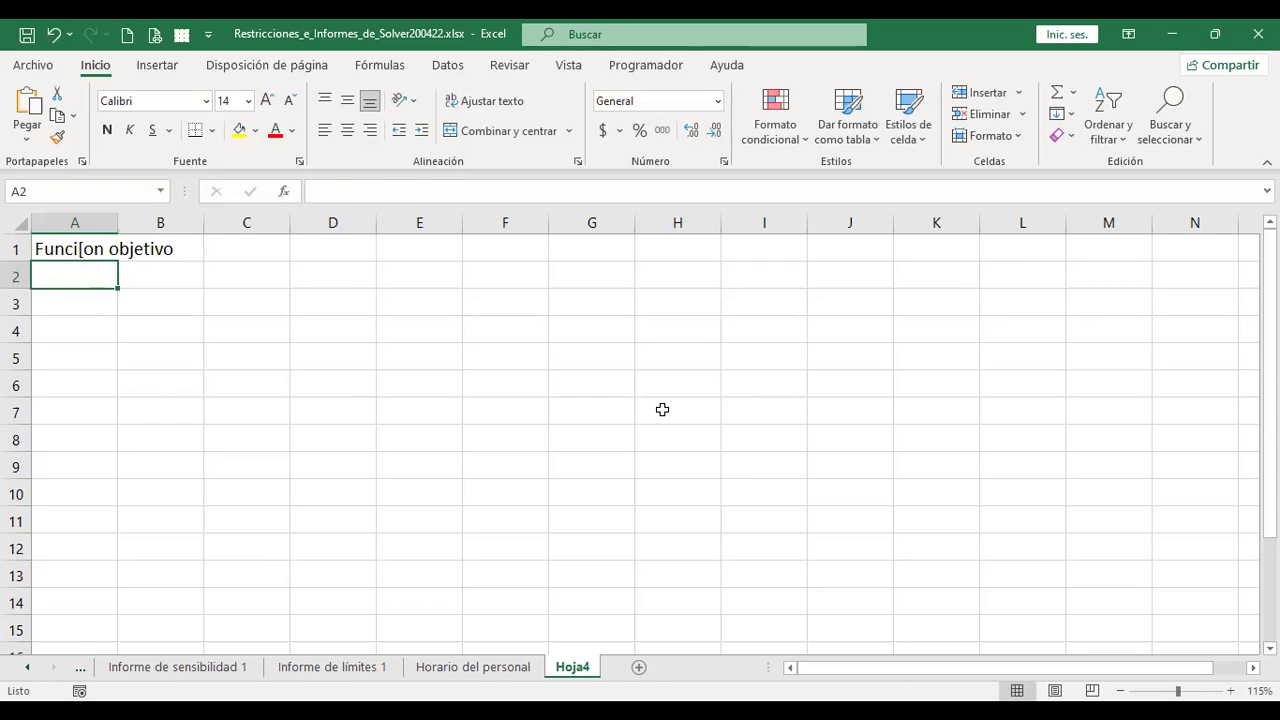
pyautogui.press('Up')
pyautogui.press('F2')
pyautogui.press('Return')
pyautogui.press('Up')
pyautogui.press('F2')
pyautogui.press('Left')
pyautogui.press('Left')
pyautogui.hotkey('ctrl', 'Left')
pyautogui.press('Left')
pyautogui.press('Left')
pyautogui.press('BackSpace')
pyautogui.press('BackSpace')
pyautogui.write('ó')
pyautogui.press('Return')
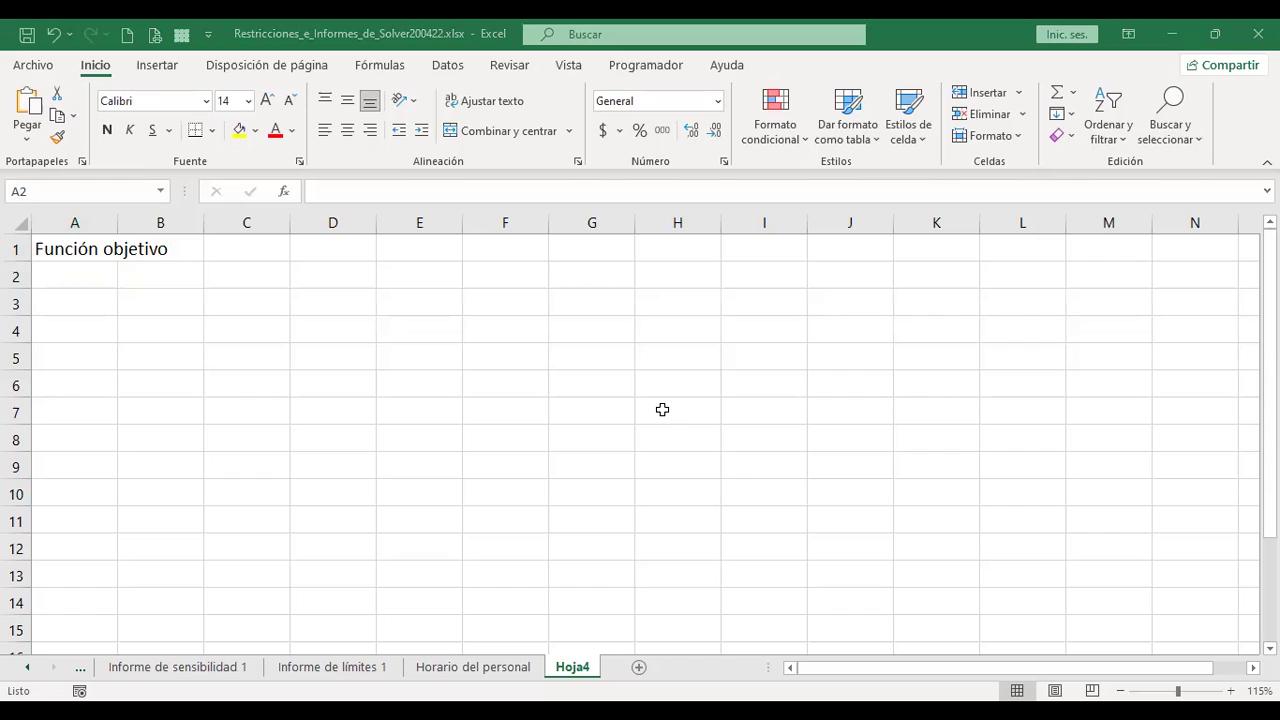
# Type the label 'Variables' in cell A3
pyautogui.press('Return')
pyautogui.press('Up')
pyautogui.press('Up')
pyautogui.press('Down')
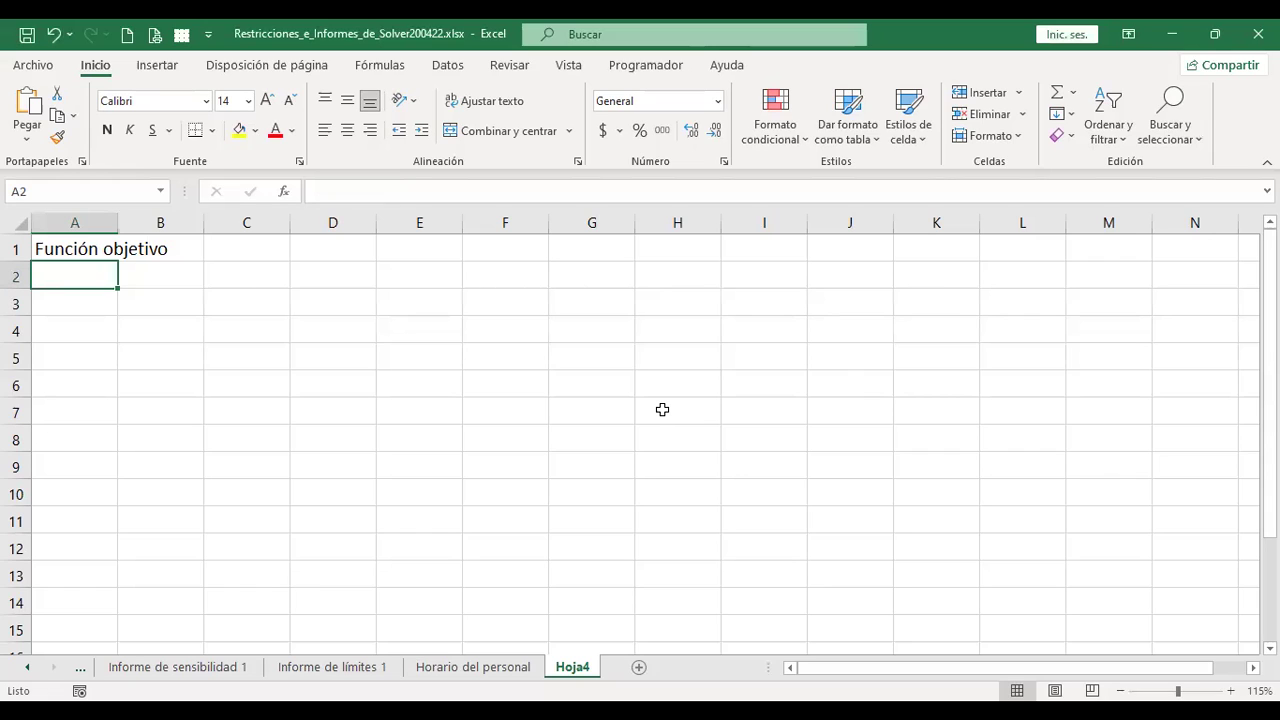
pyautogui.press('Down')
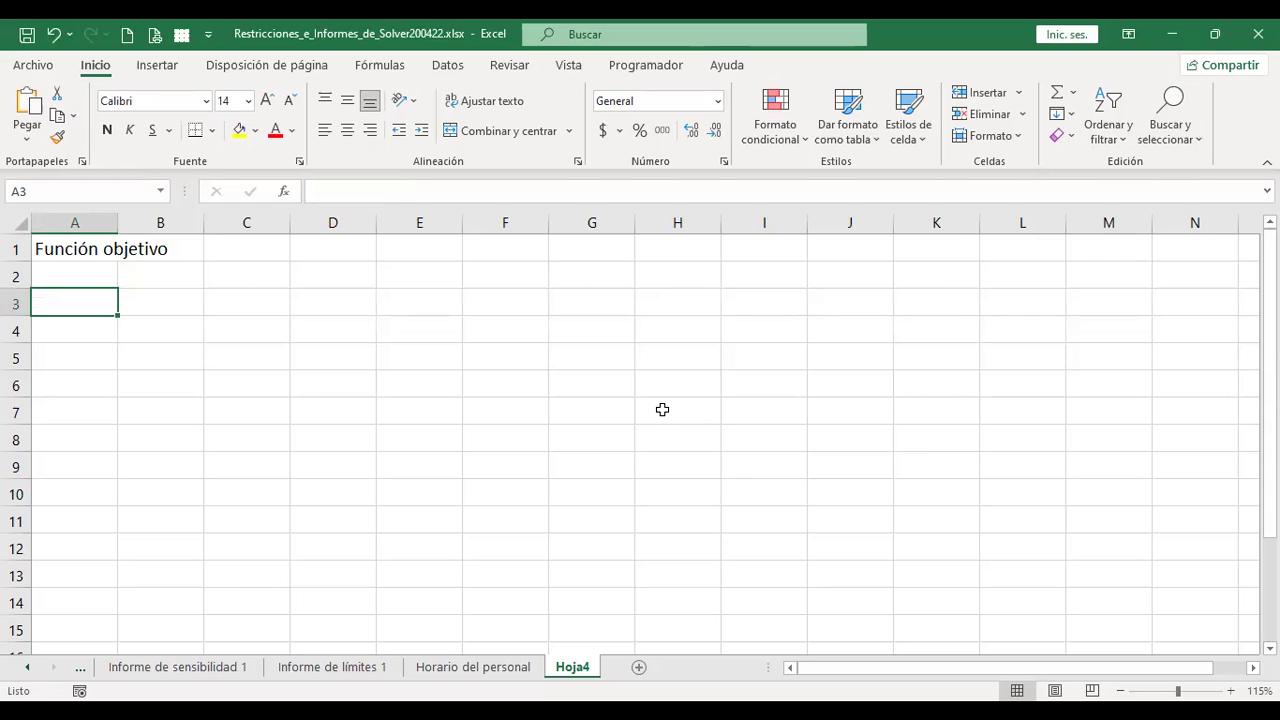
pyautogui.write('Variables')
pyautogui.press('Return')
pyautogui.press('Up')
pyautogui.press('Right')
pyautogui.press('Tab')
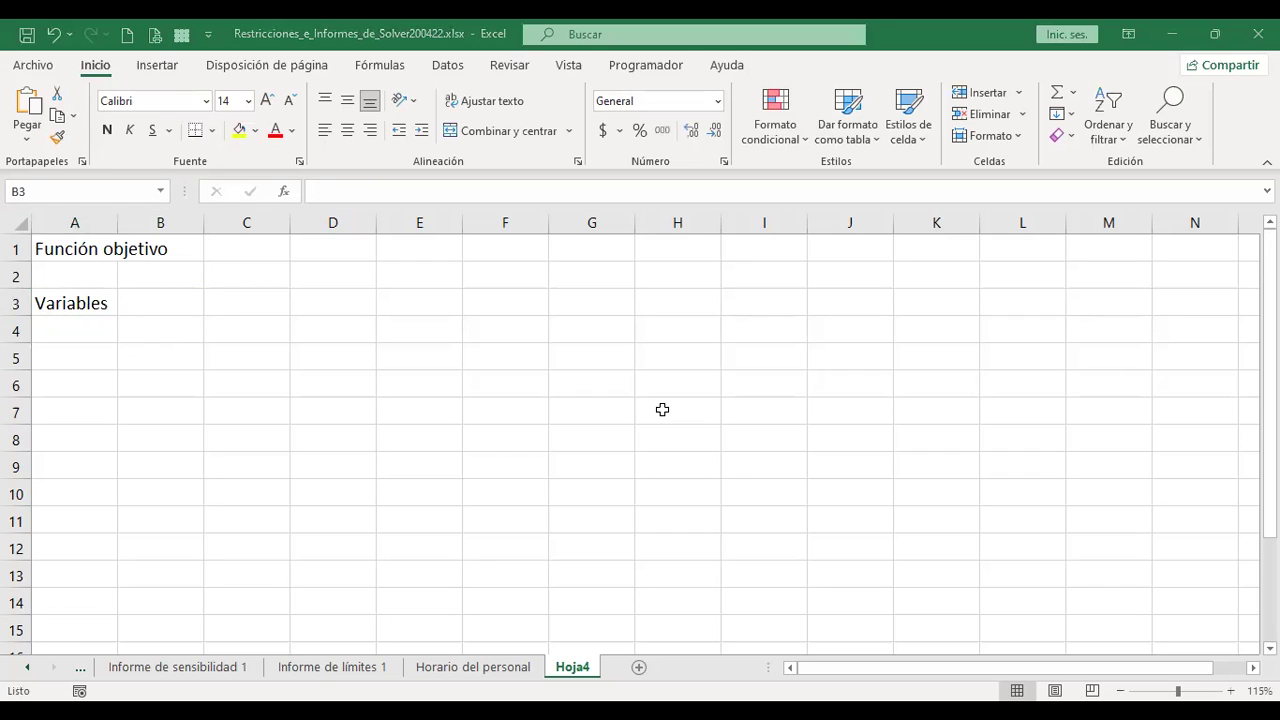
# Autofit column A and move the Variables label from A3 down to A4
pyautogui.click(131, 303)
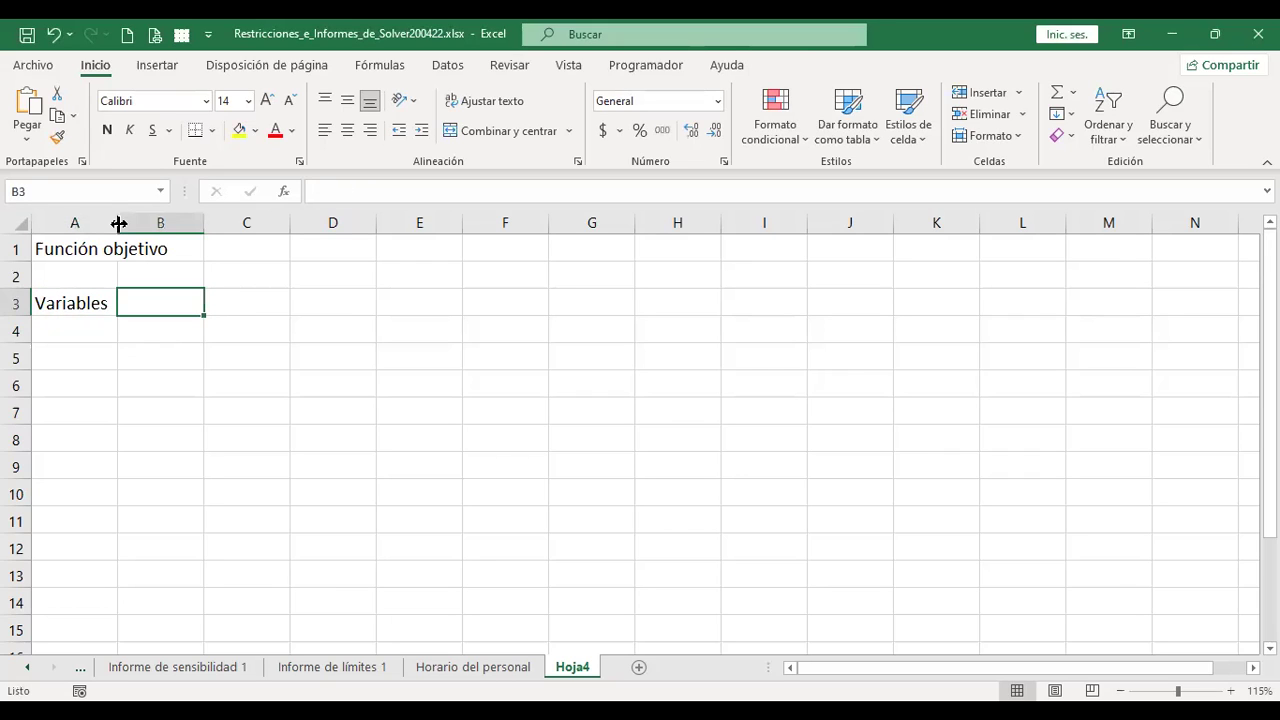
pyautogui.doubleClick(118, 223)
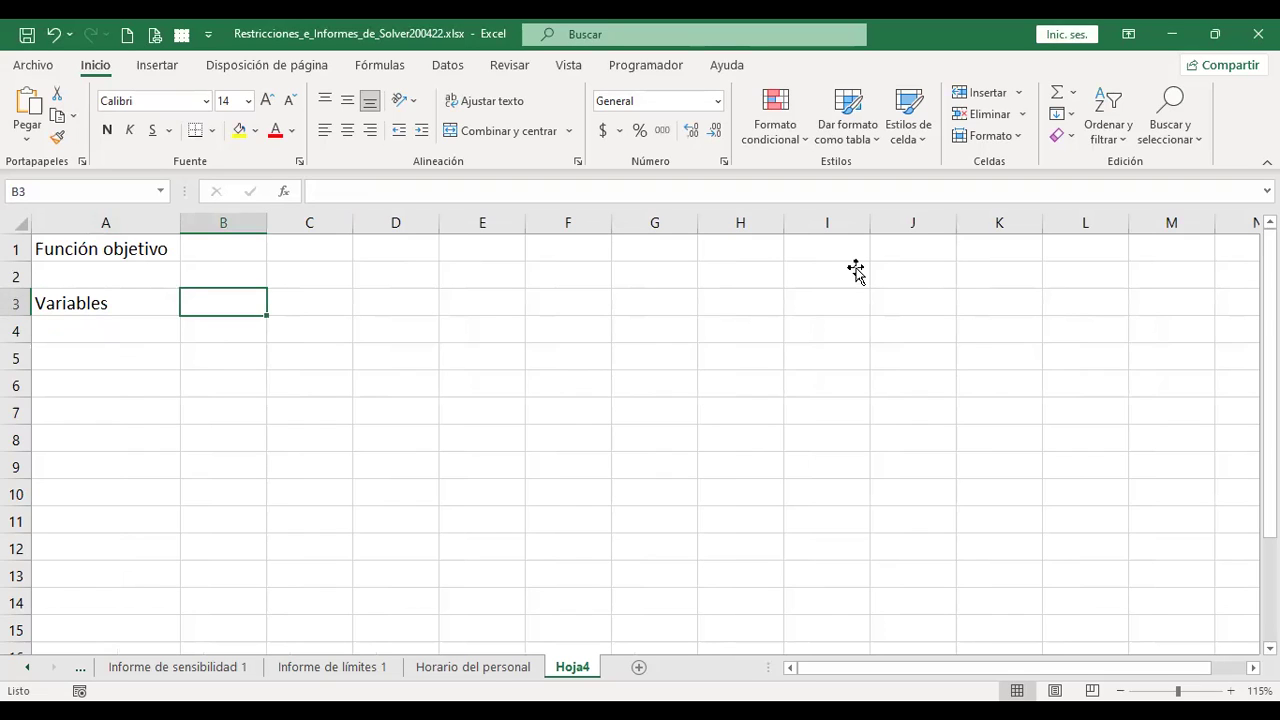
pyautogui.press('Left')
pyautogui.hotkey('ctrl', 'c')
pyautogui.press('Down')
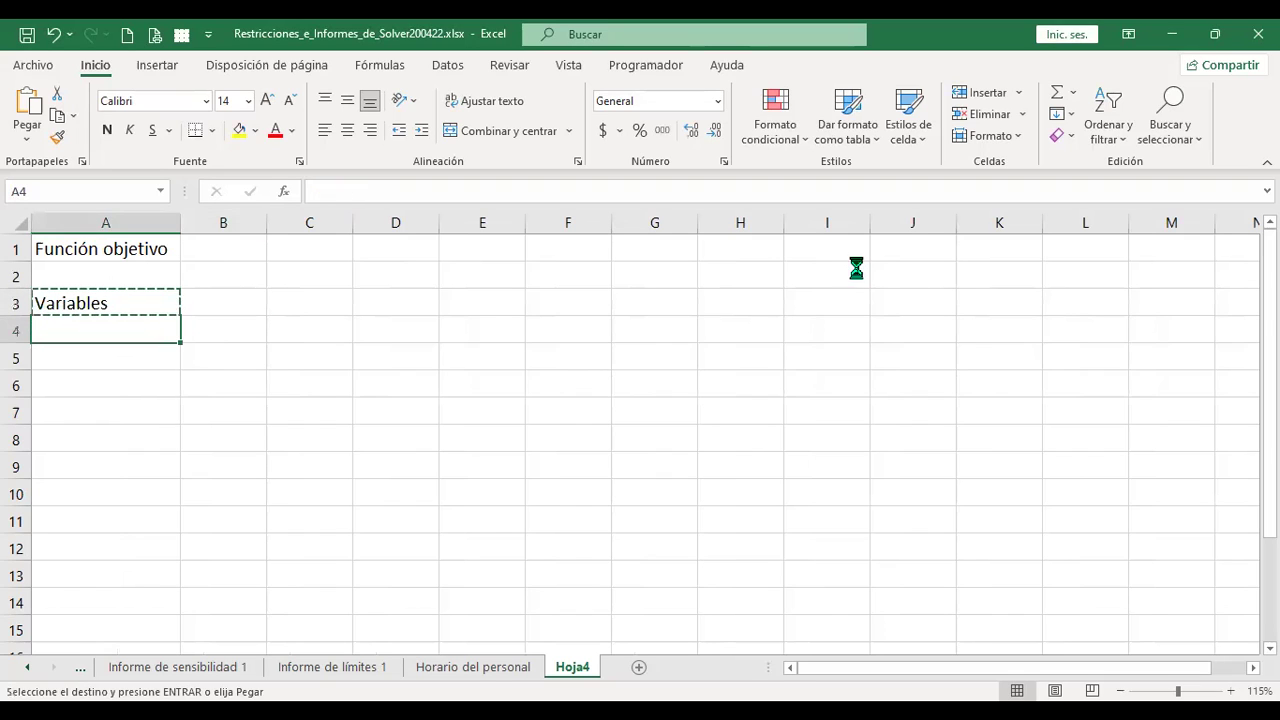
pyautogui.hotkey('ctrl', 'v')
pyautogui.press('Up')
pyautogui.press('Right')
# Enter 'Paquete de almendras' in B3 with wrapped text, fitting column B and row 3
pyautogui.write('Paquete de almendras')
pyautogui.press('Return')
pyautogui.press('Up')
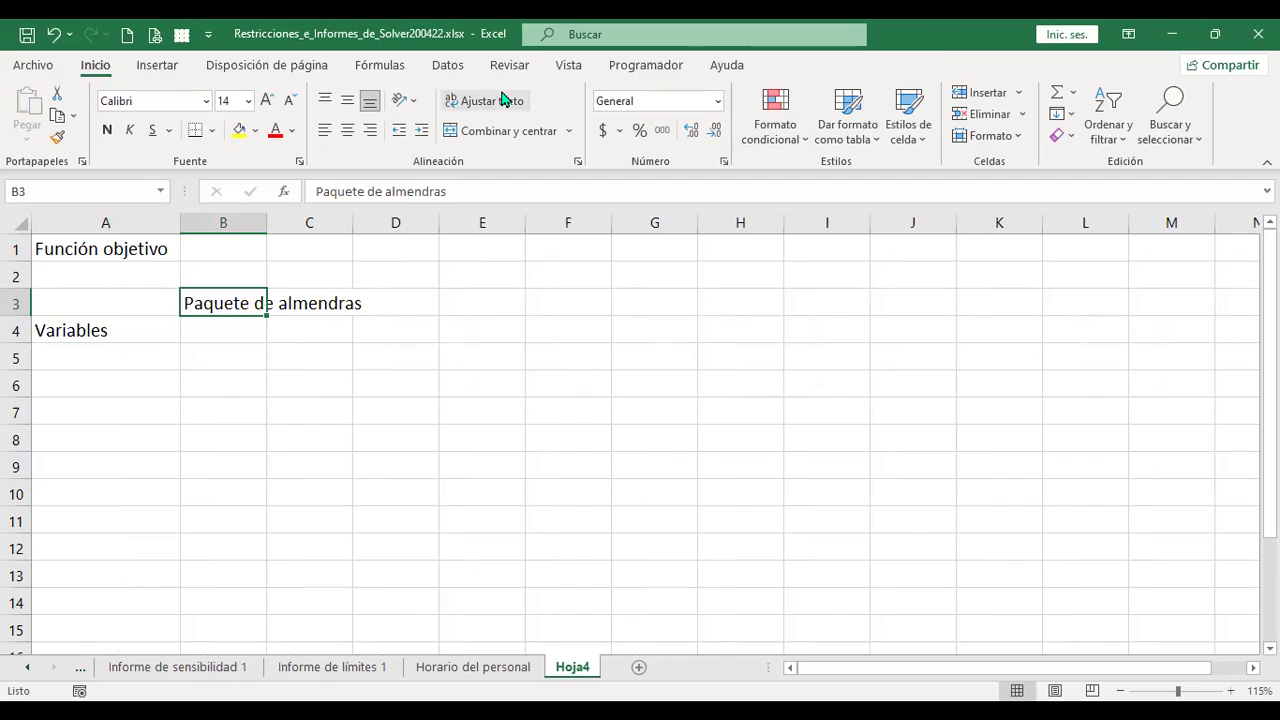
pyautogui.click(504, 100)
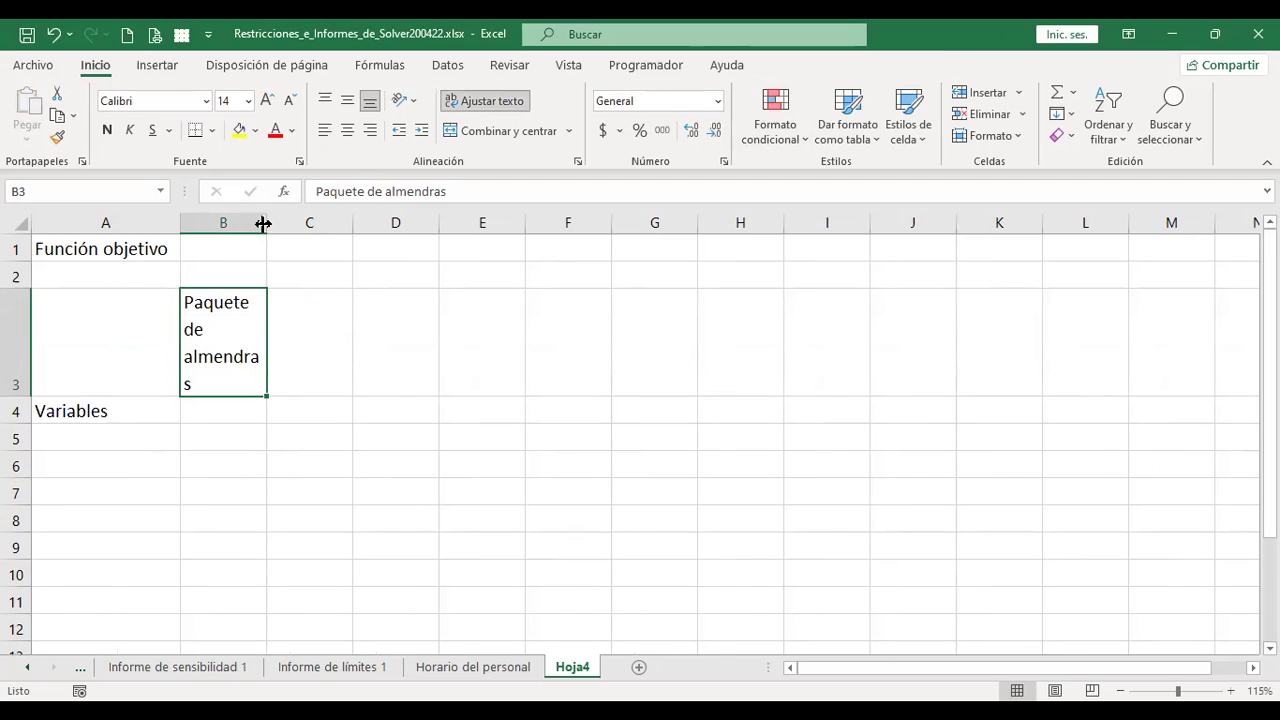
pyautogui.moveTo(263, 224); pyautogui.dragTo(312, 224)
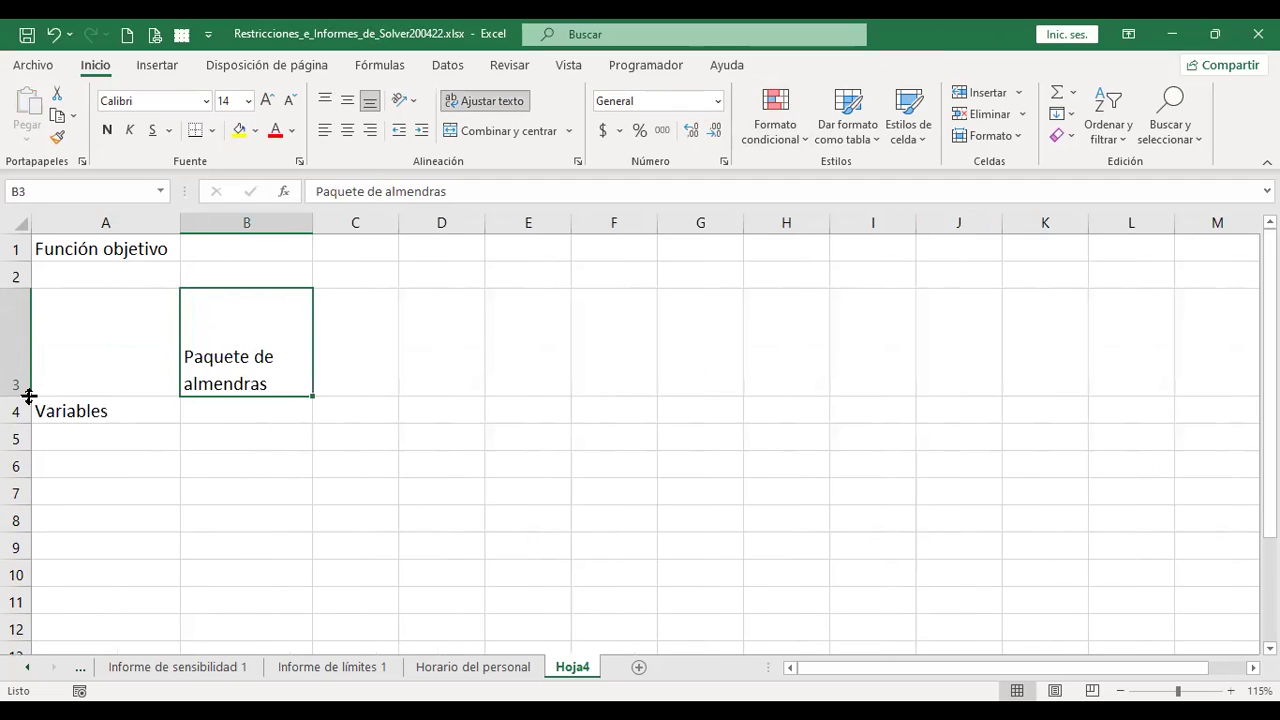
pyautogui.doubleClick(29, 396)
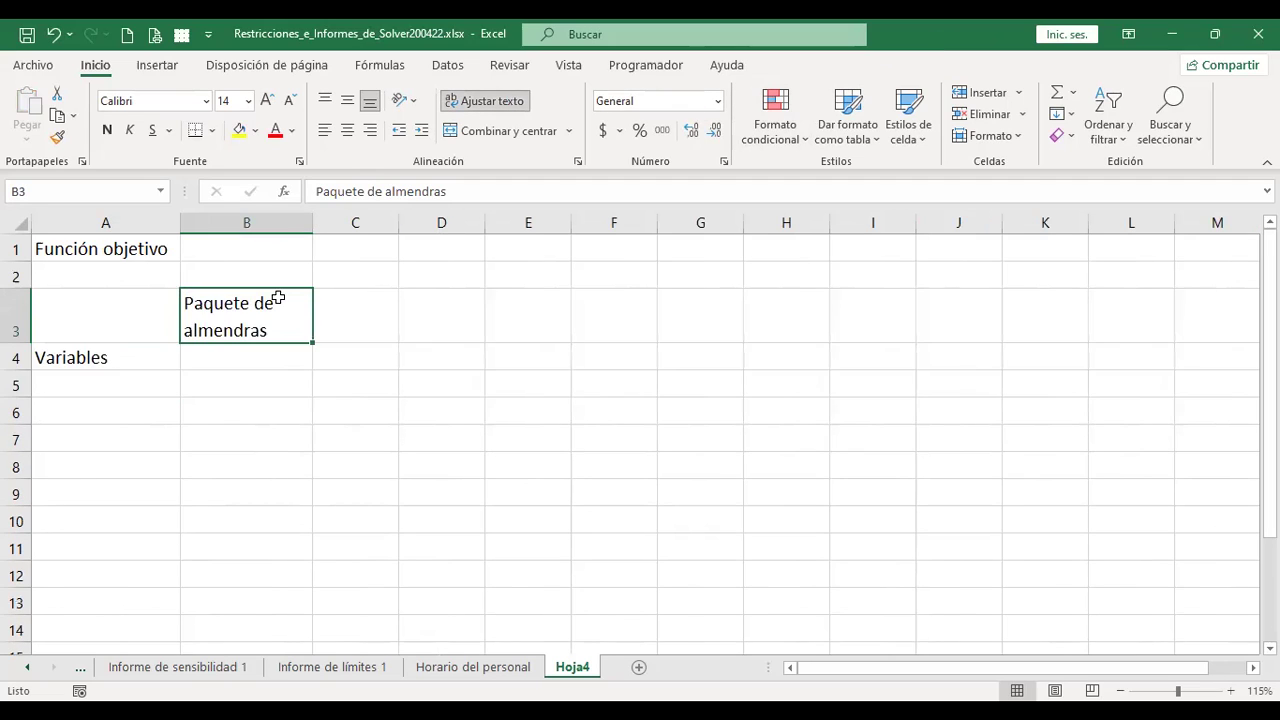
pyautogui.doubleClick(310, 224)
pyautogui.hotkey('ctrl', 'c')
pyautogui.click(319, 295)
pyautogui.press('Return')
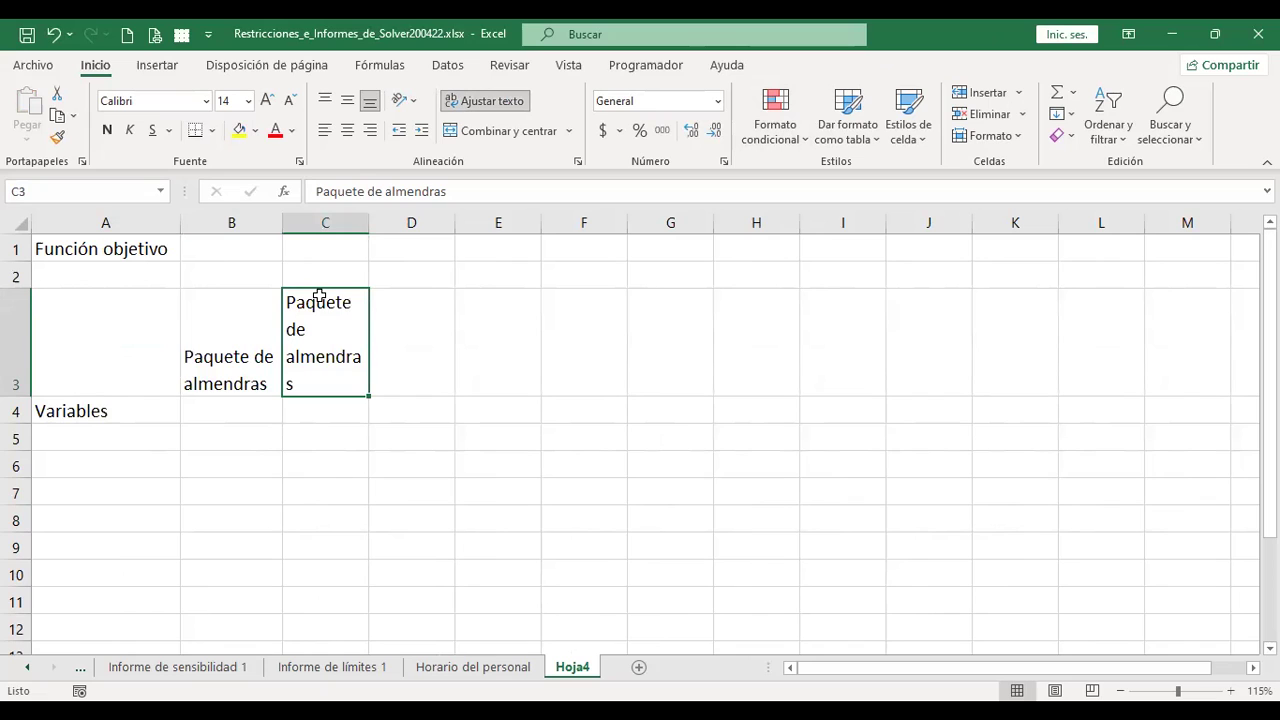
pyautogui.hotkey('ctrl', 'z')
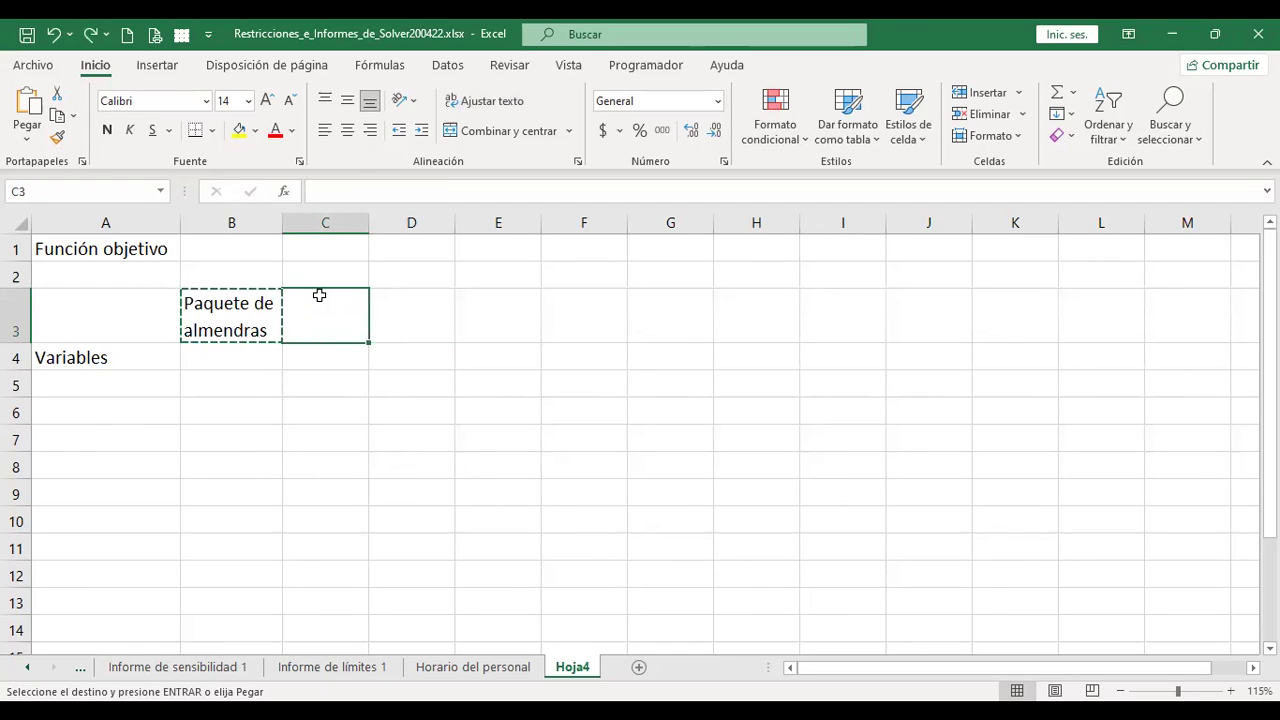
pyautogui.press('Escape')
# Add wrapped headers 'Paquete de nueces' in C3 and 'Paquete Gourmet' in D3
pyautogui.press('alt')
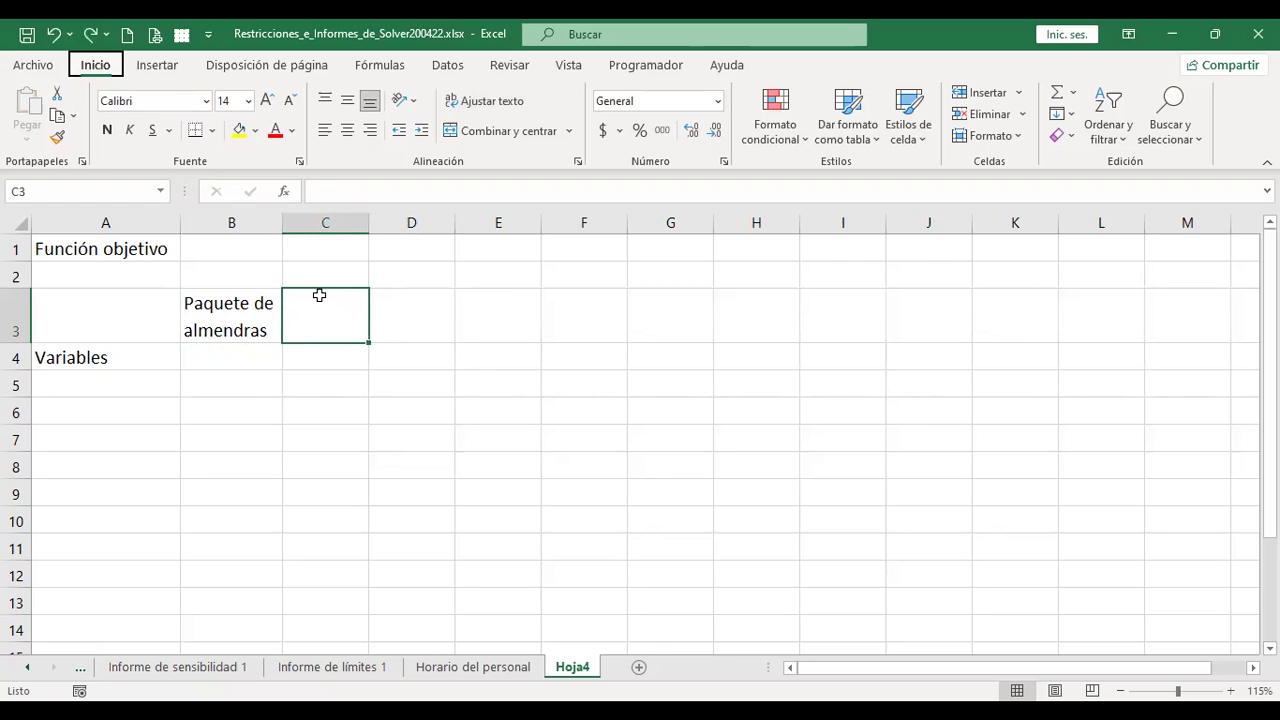
pyautogui.write('Paquete de nue')
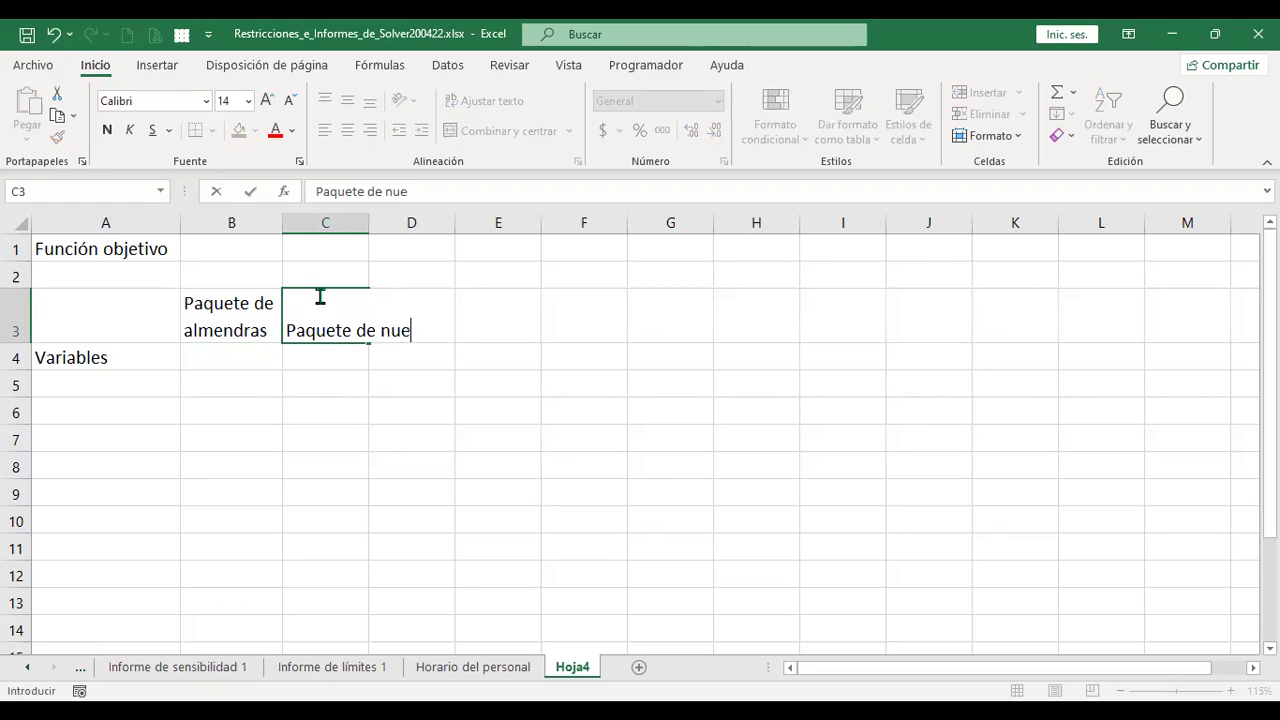
pyautogui.write('ces')
pyautogui.press('Return')
pyautogui.click(319, 295)
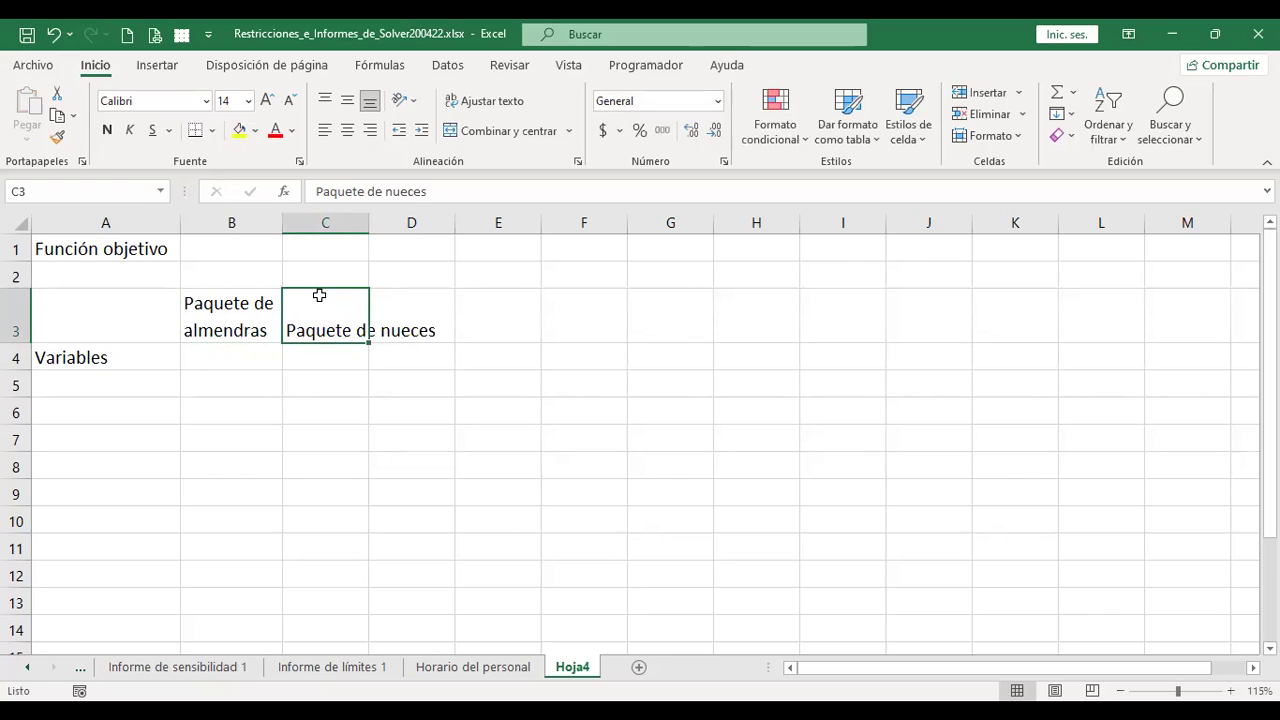
pyautogui.click(500, 103)
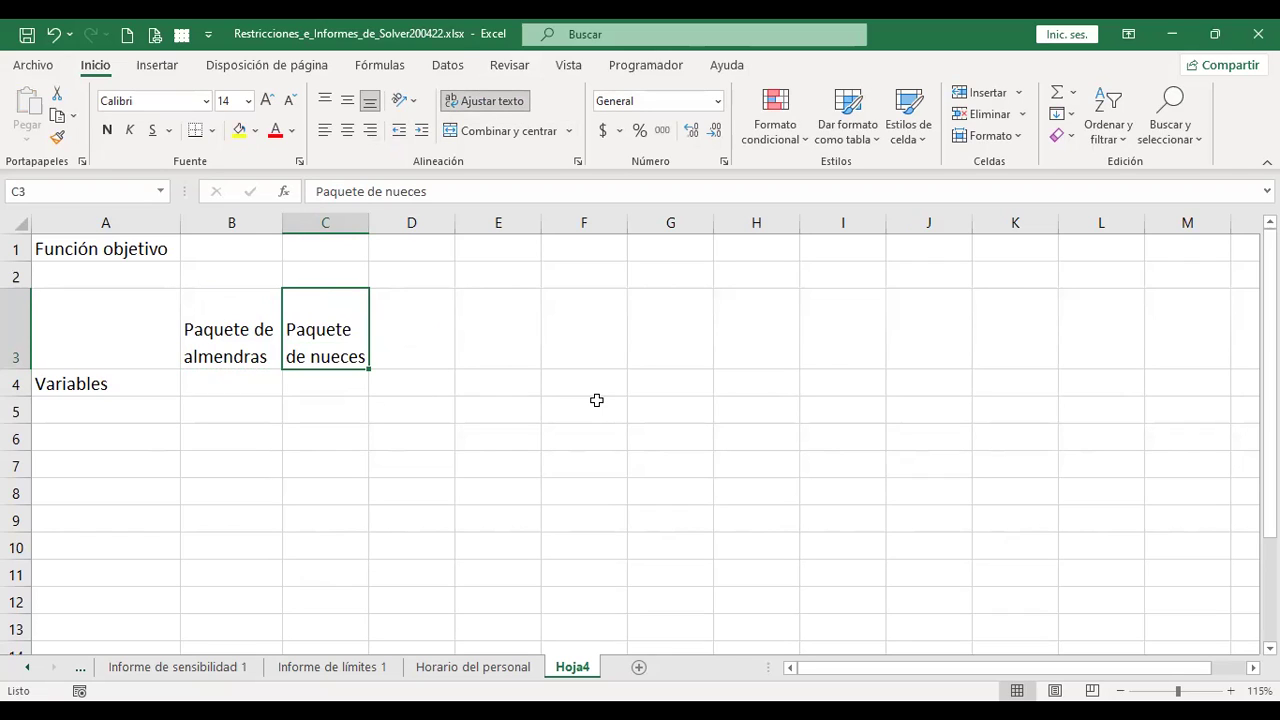
pyautogui.press('Right')
pyautogui.write('Paquete Gourmet')
pyautogui.press('Return')
pyautogui.press('Up')
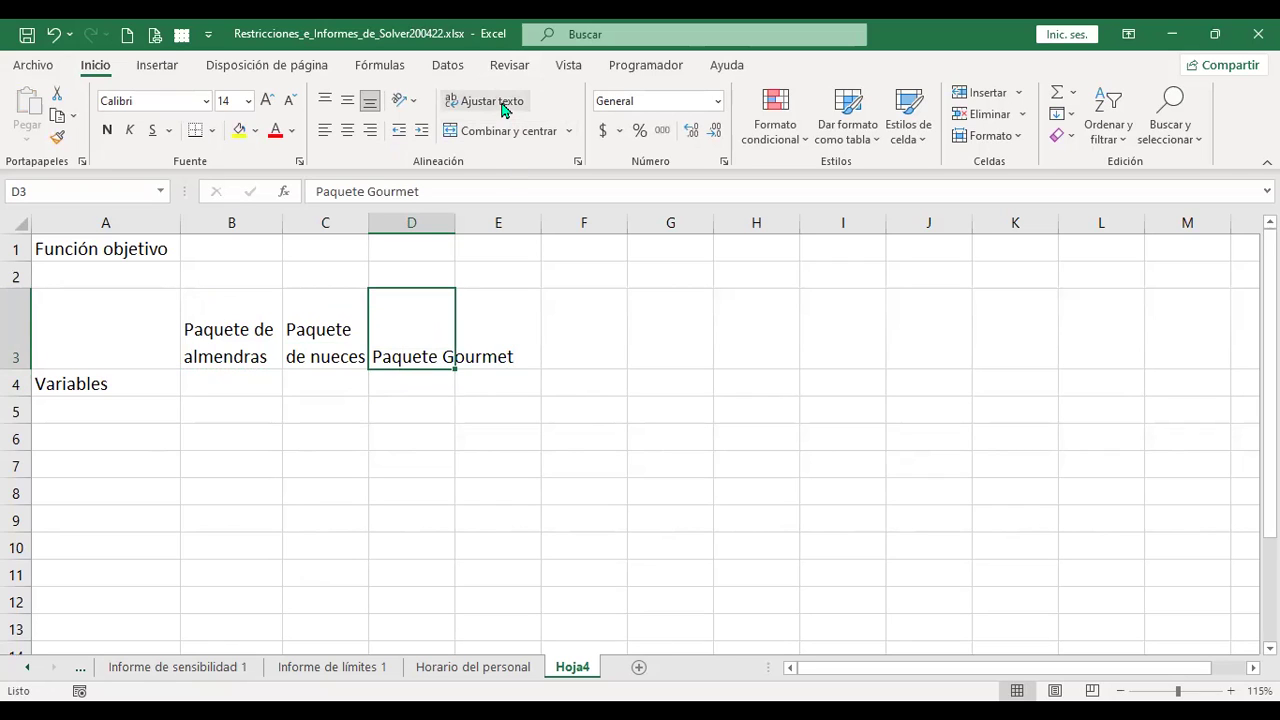
pyautogui.click(490, 101)
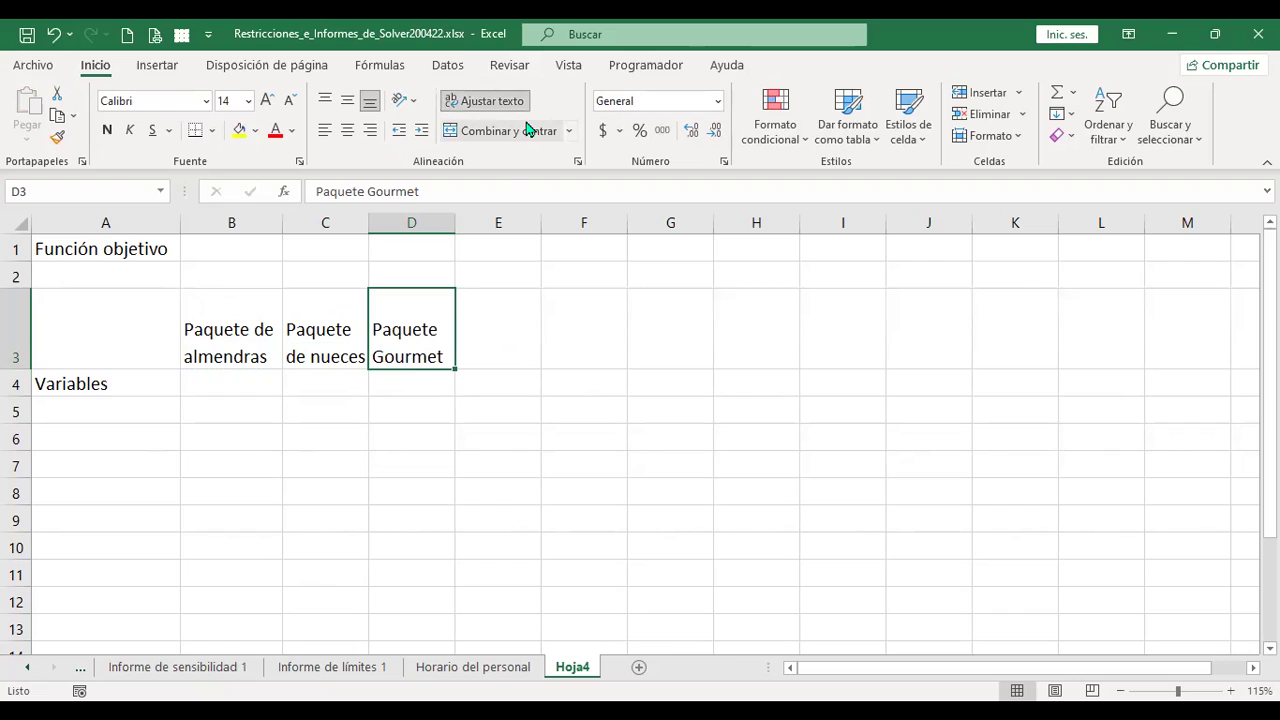
# Add wrapped headers 'Paquete fantansía' in E3 and 'Paquete económico' in F3
pyautogui.press('Right')
pyautogui.write('Paquete fantansía')
pyautogui.press('Return')
pyautogui.press('Up')
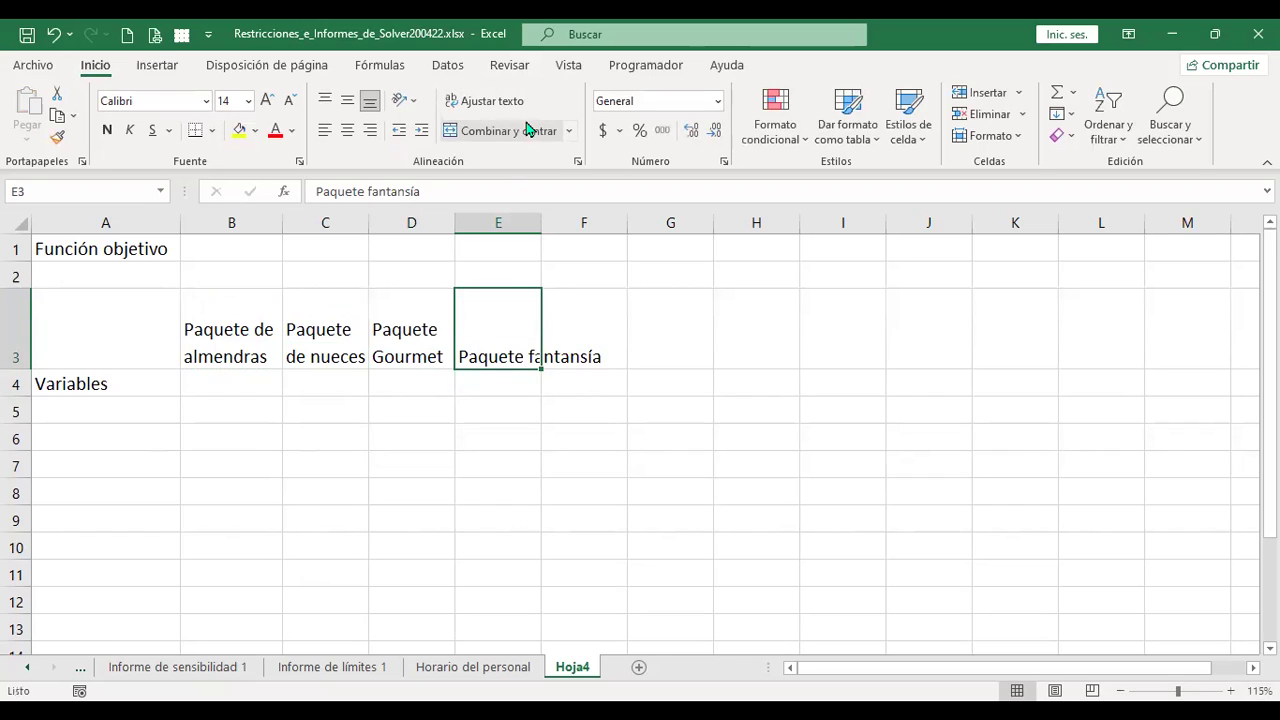
pyautogui.click(503, 108)
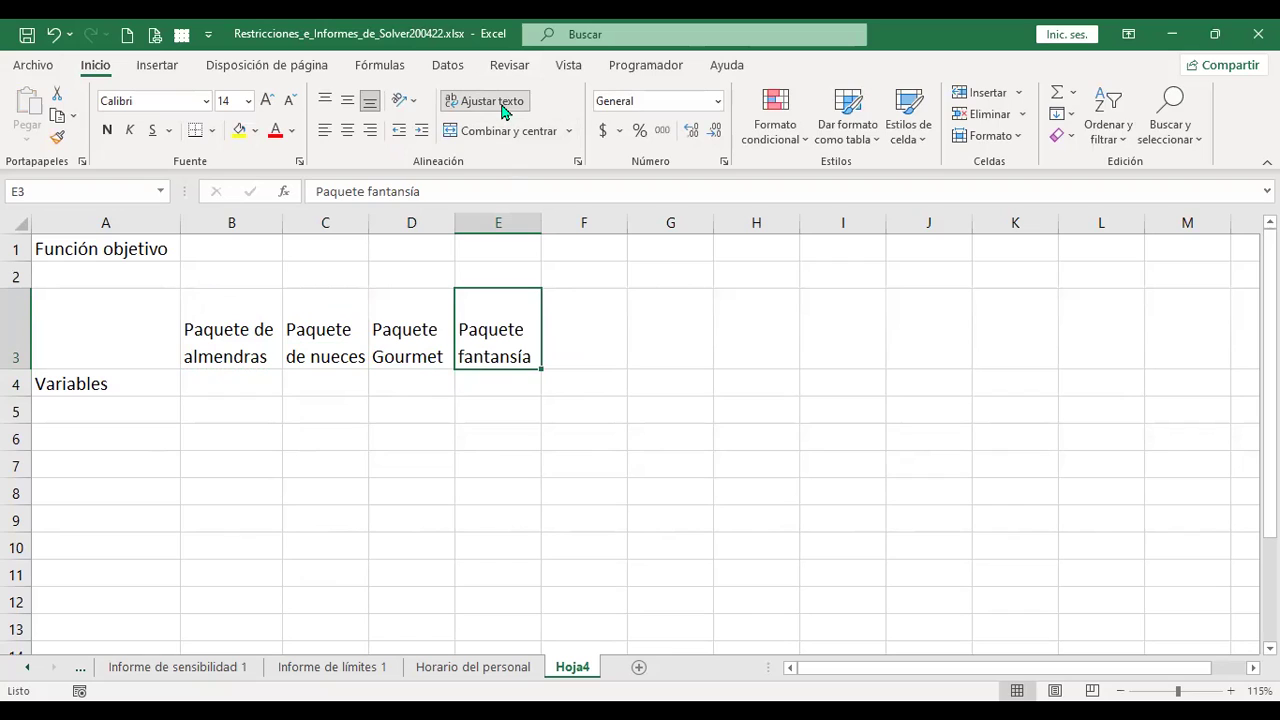
pyautogui.press('Right')
pyautogui.write('Paquete económico')
pyautogui.press('Return')
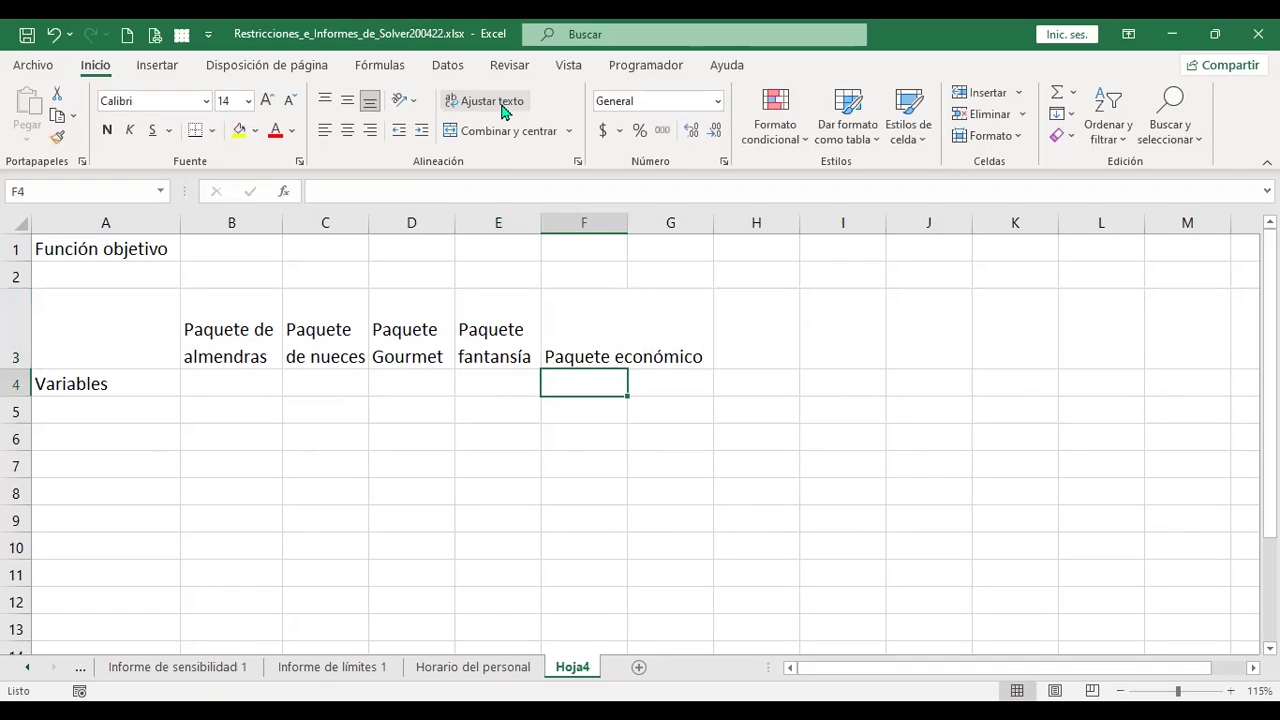
pyautogui.click(571, 324)
pyautogui.click(490, 106)
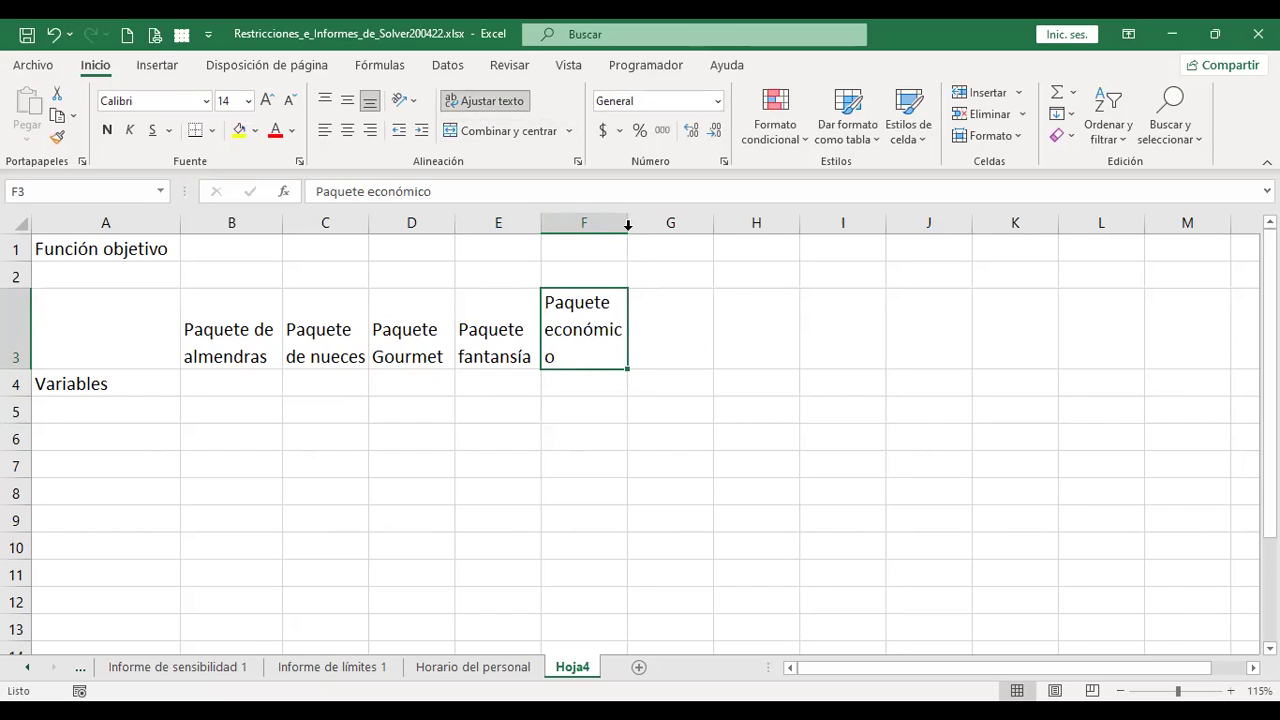
# Give columns B–F equal width and centre the five package headers in row 3
pyautogui.moveTo(628, 226); pyautogui.dragTo(639, 226)
pyautogui.moveTo(266, 222); pyautogui.dragTo(502, 227)
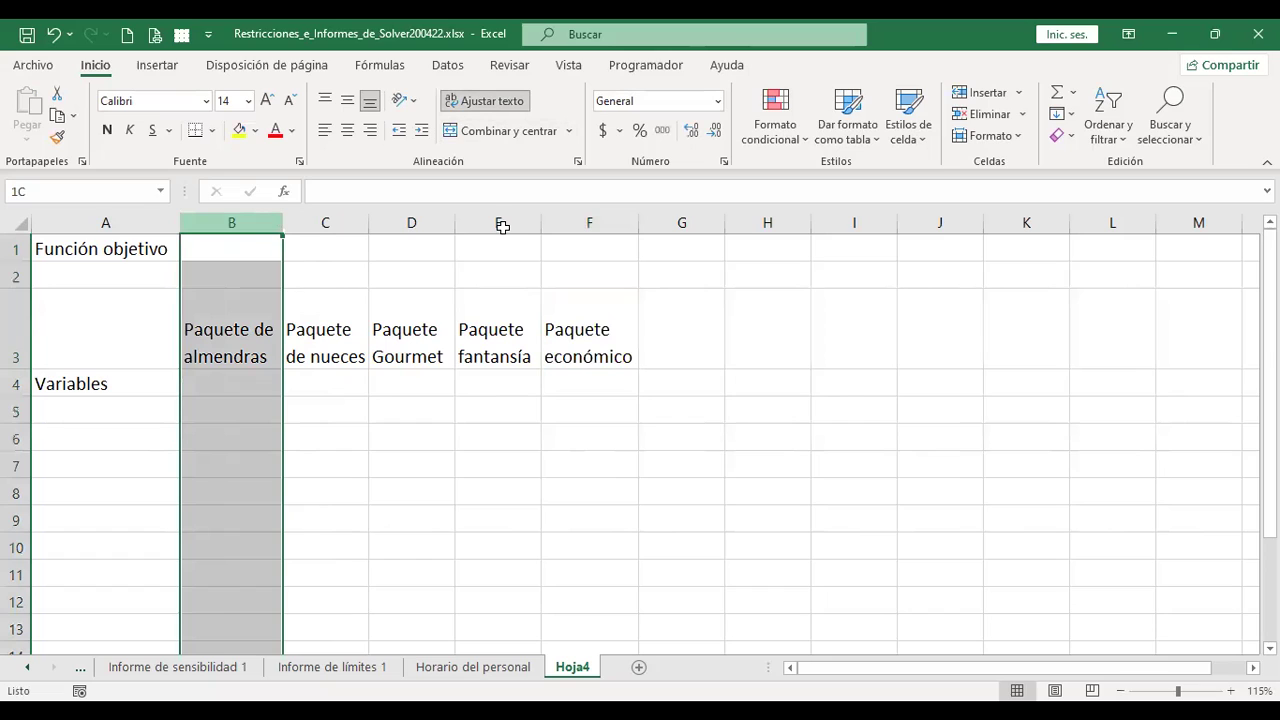
pyautogui.moveTo(638, 229)
pyautogui.mouseDown()
pyautogui.moveTo(508, 230)
pyautogui.moveTo(886, 224)
pyautogui.moveTo(747, 226)
pyautogui.mouseUp()
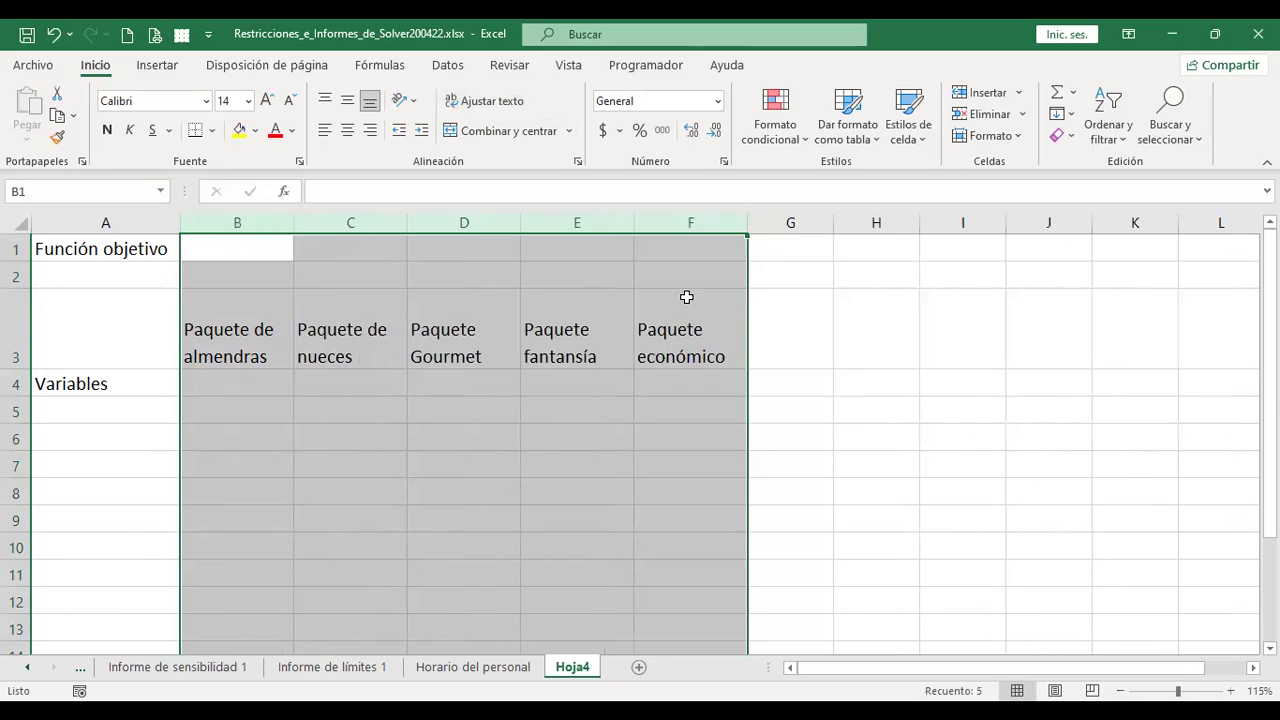
pyautogui.moveTo(251, 323); pyautogui.dragTo(703, 320)
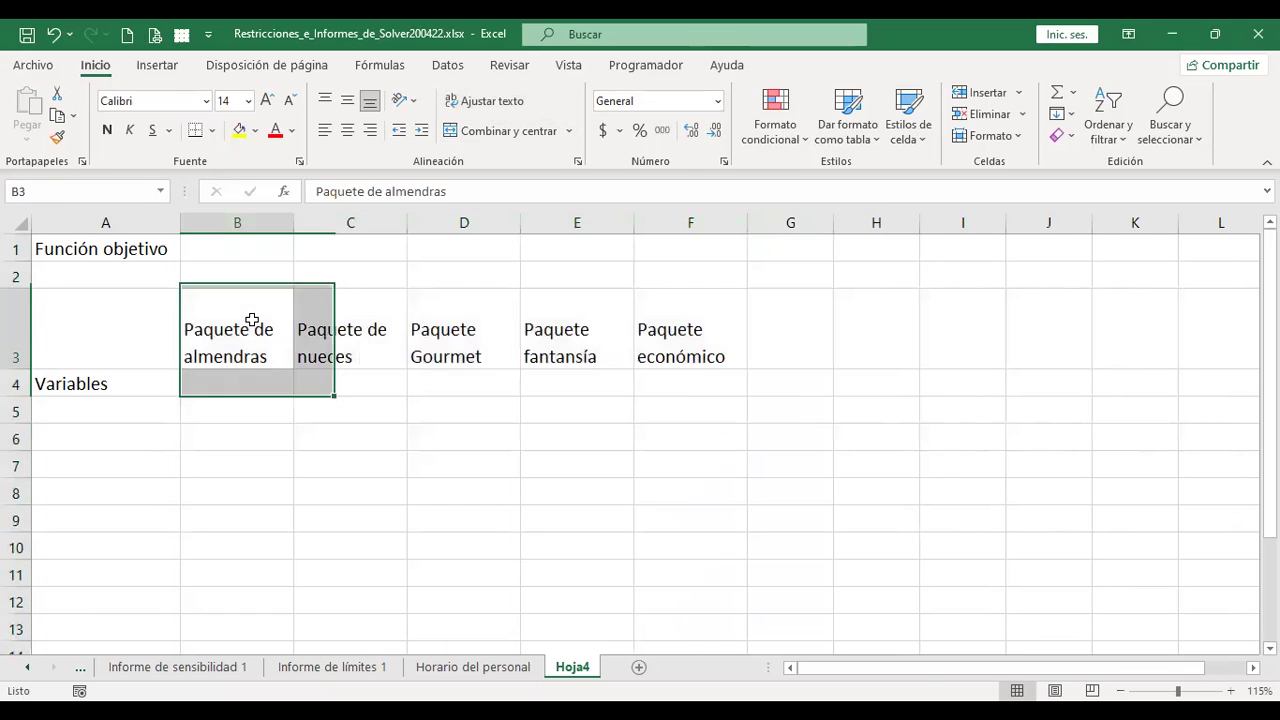
pyautogui.click(347, 130)
pyautogui.moveTo(17, 369); pyautogui.dragTo(17, 342)
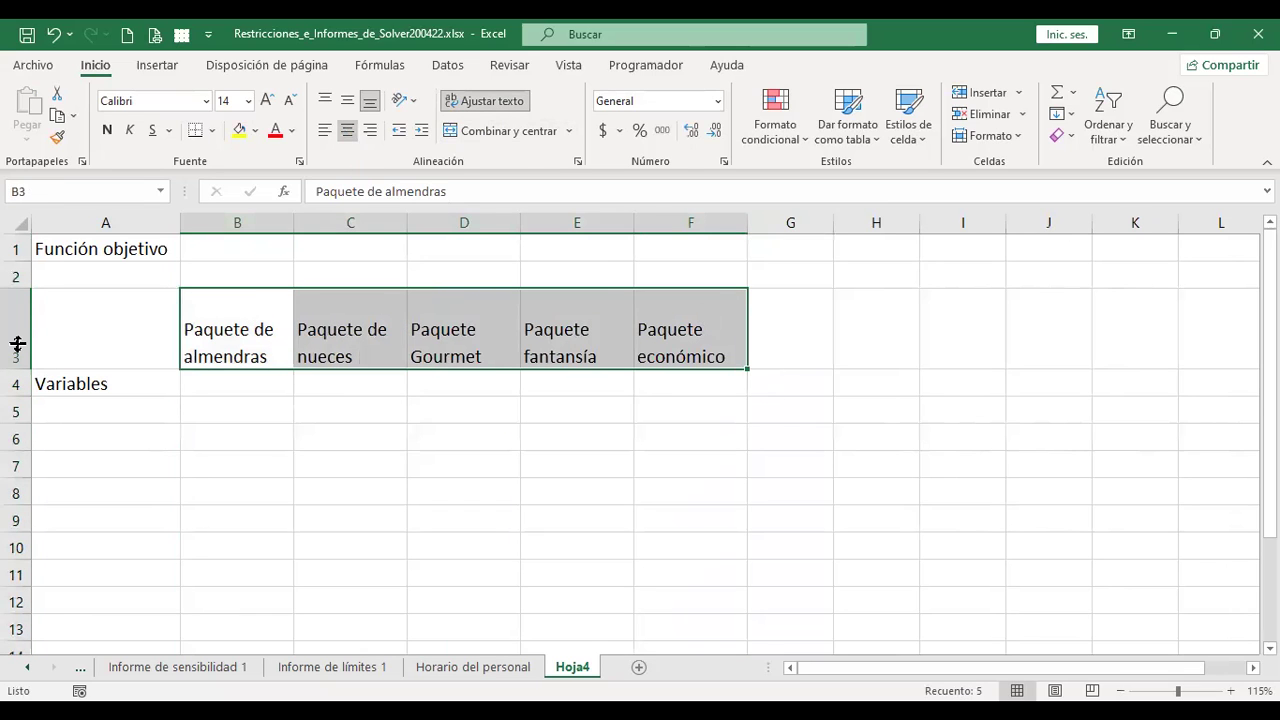
pyautogui.click(341, 366)
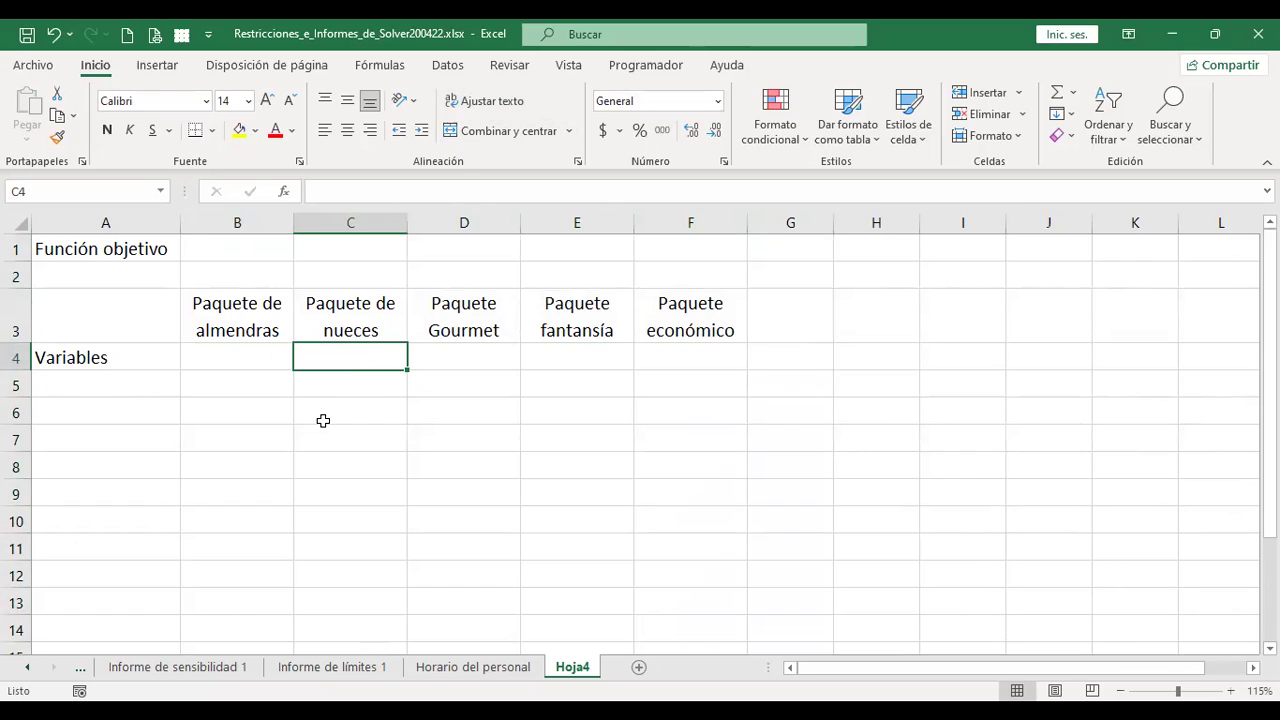
# Shade cells B4:F4 of the Variables row with a light orange fill
pyautogui.press('Up')
pyautogui.press('Left')
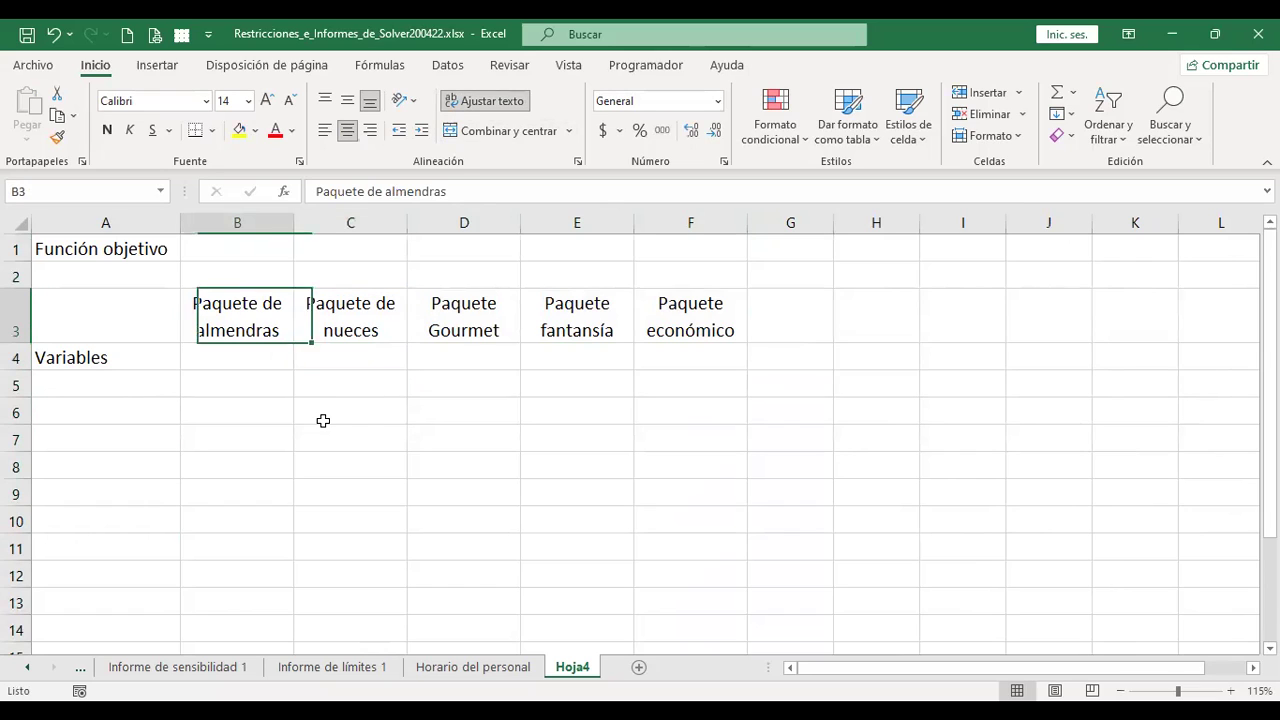
pyautogui.press('Right')
pyautogui.press('Right')
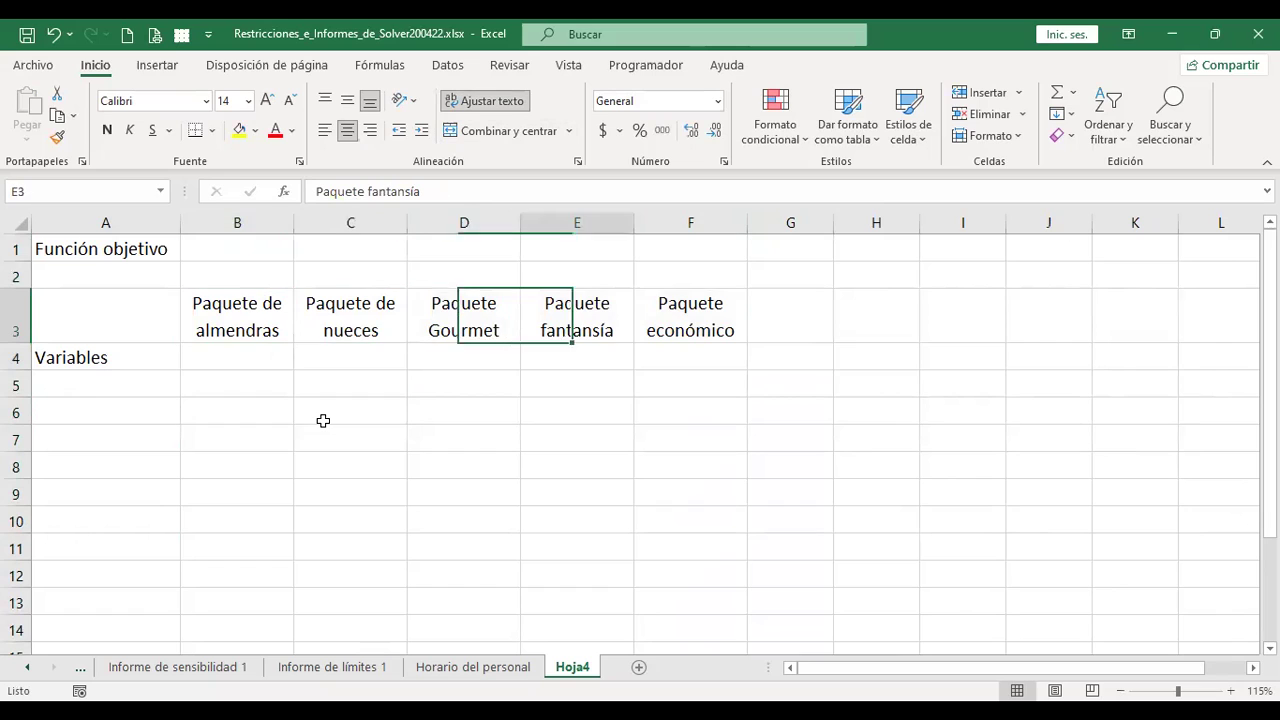
pyautogui.press('Right')
pyautogui.press('Down')
pyautogui.press('Left')
pyautogui.press('Left')
pyautogui.press('Left')
pyautogui.press('Left')
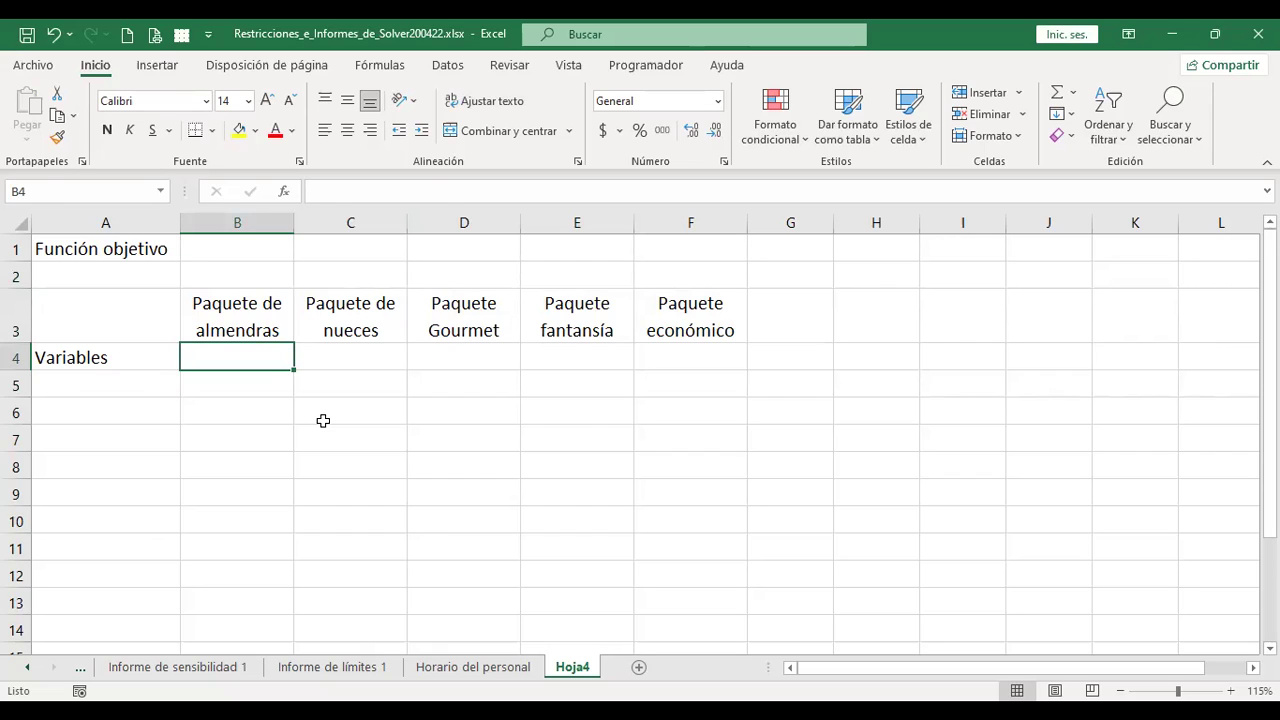
pyautogui.press('Up')
pyautogui.hotkey('shift', 'Right')
pyautogui.hotkey('shift', 'Right')
pyautogui.hotkey('shift', 'Right')
pyautogui.hotkey('shift', 'Right')
pyautogui.hotkey('shift', 'Right')
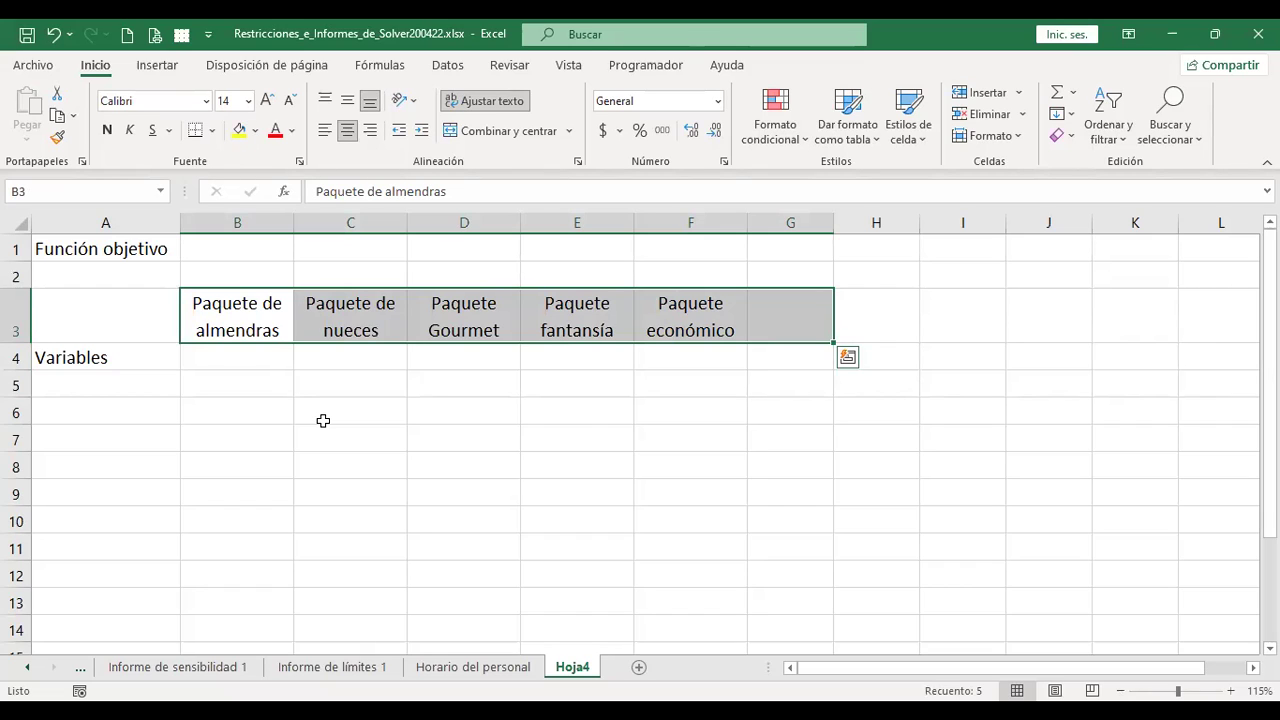
pyautogui.press('Left')
pyautogui.press('Right')
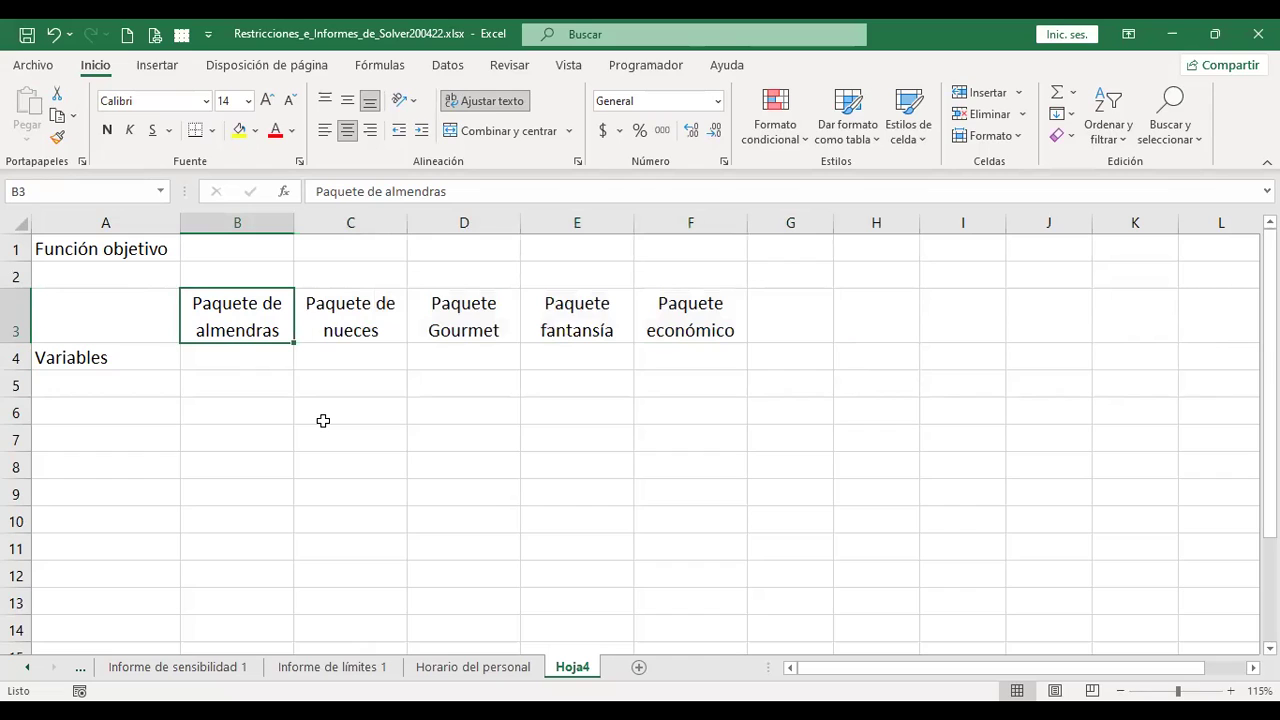
pyautogui.press('Down')
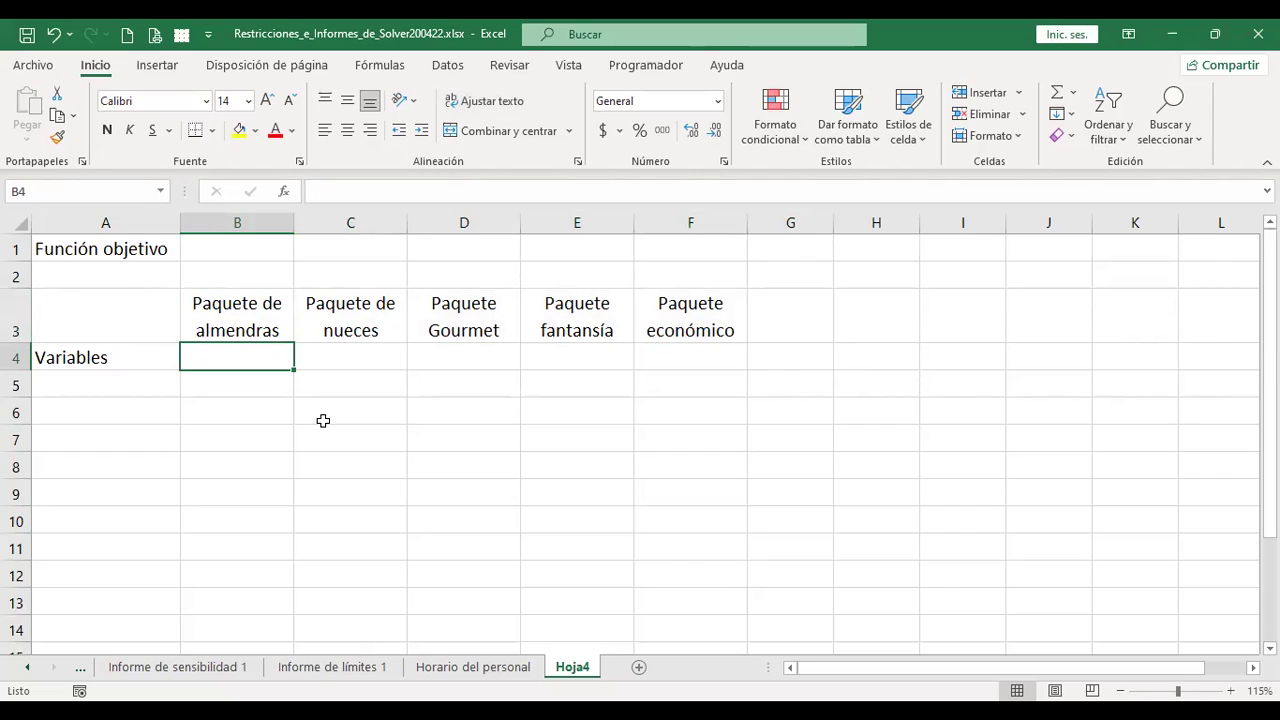
pyautogui.hotkey('shift', 'Right')
pyautogui.hotkey('shift', 'Right')
pyautogui.hotkey('shift', 'Right')
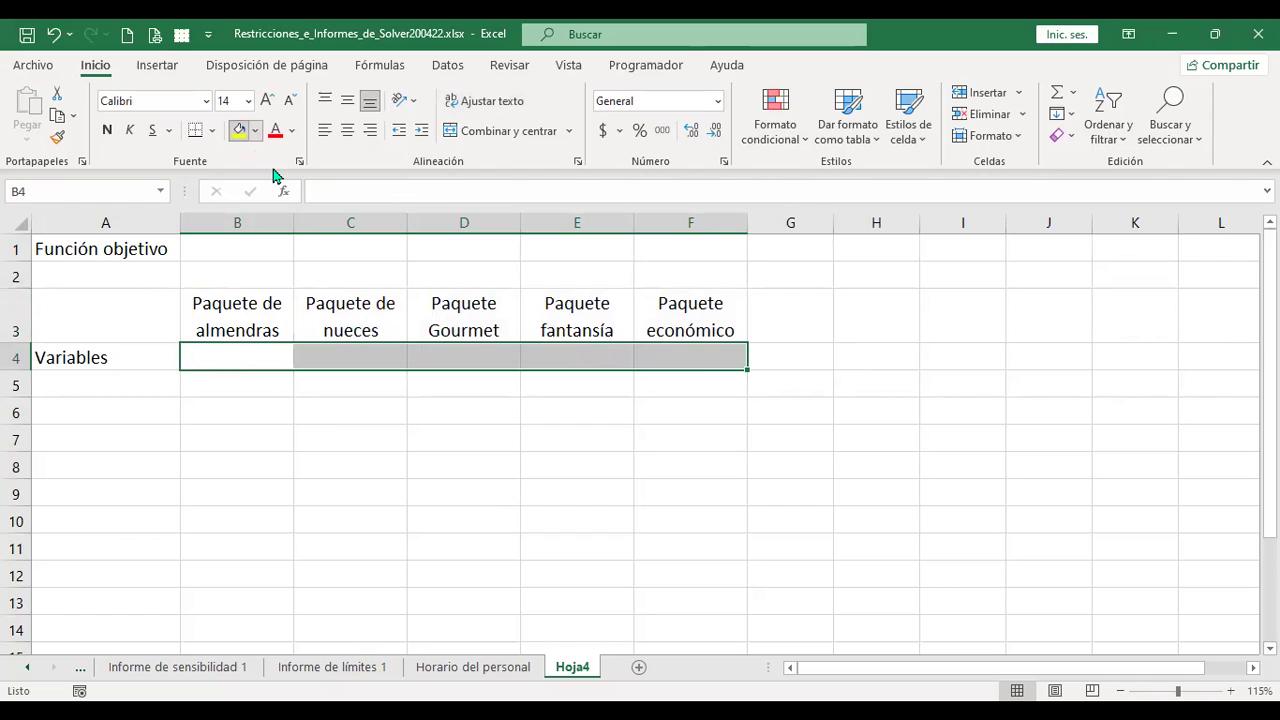
pyautogui.click(257, 132)
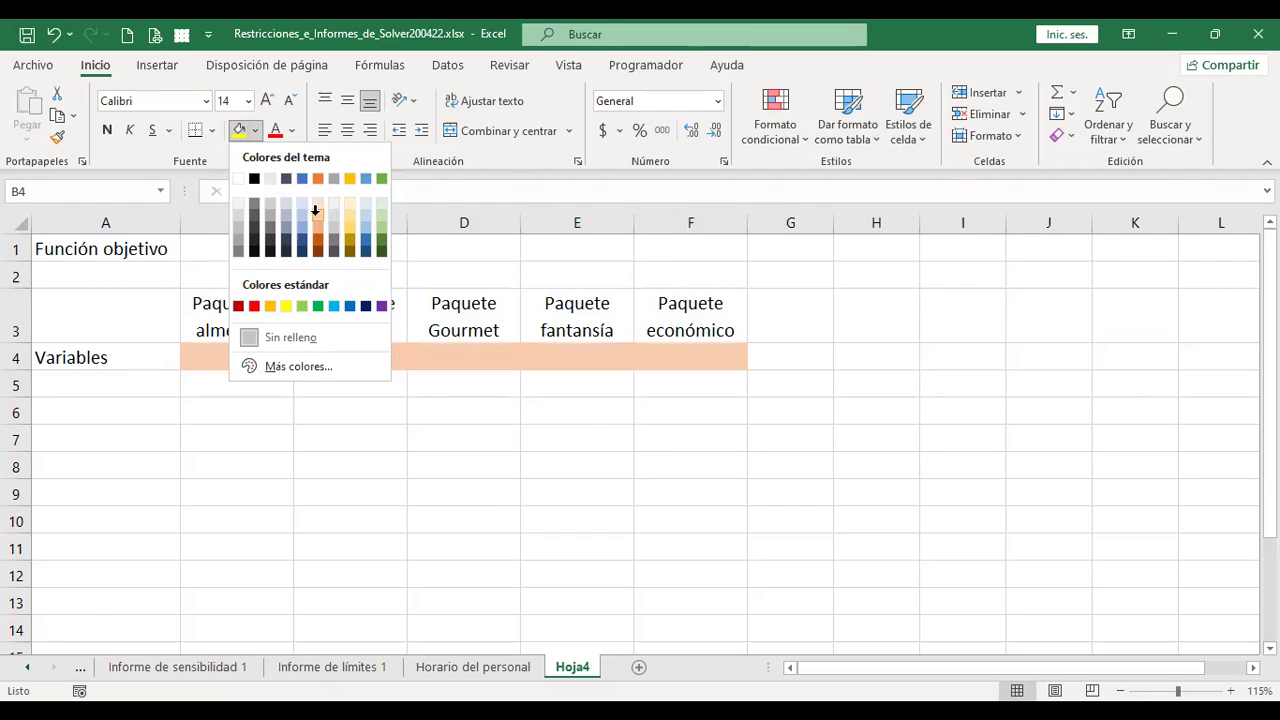
pyautogui.click(158, 350)
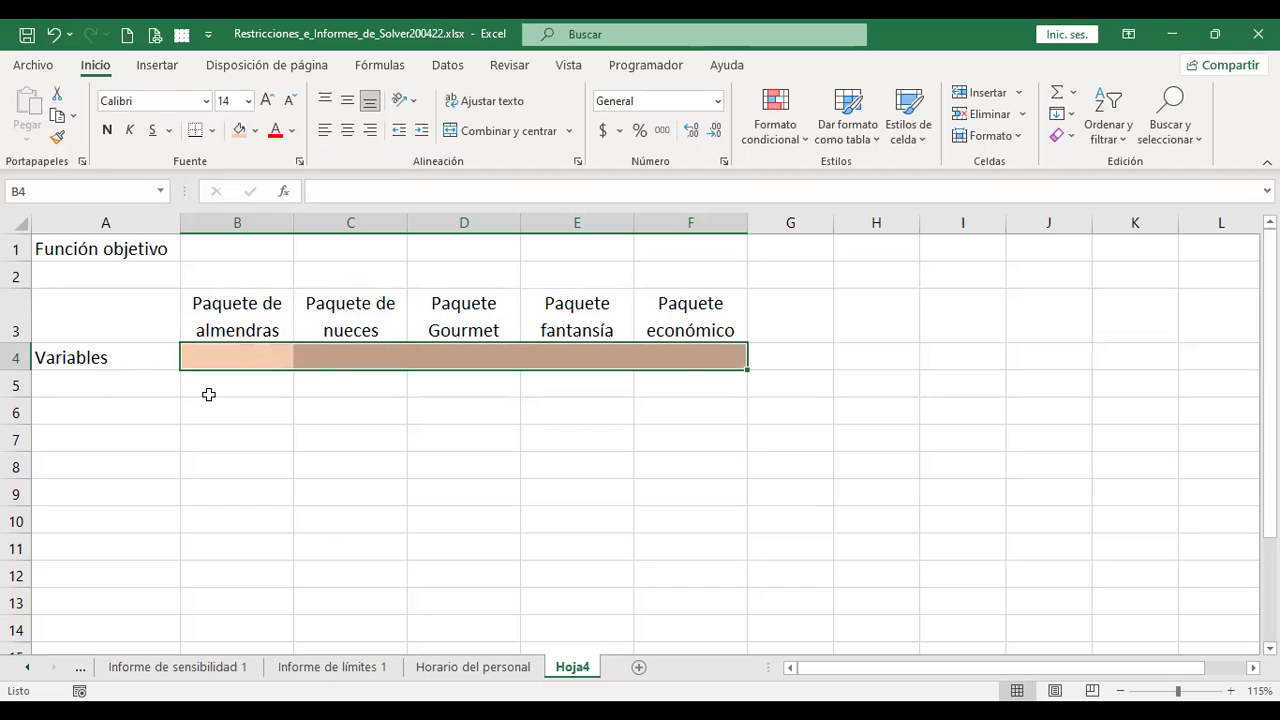
pyautogui.click(148, 381)
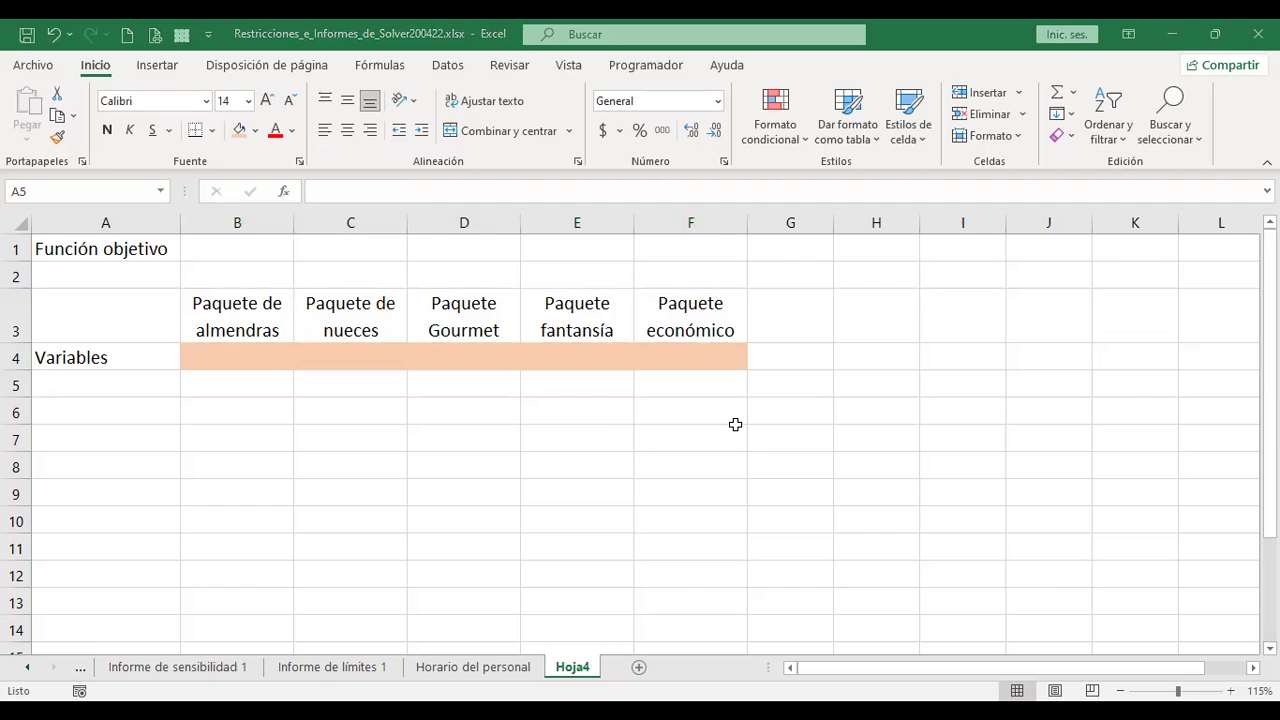
# Label cell A5 'Valor de compra'
pyautogui.write('Valor de compra')
pyautogui.press('Return')
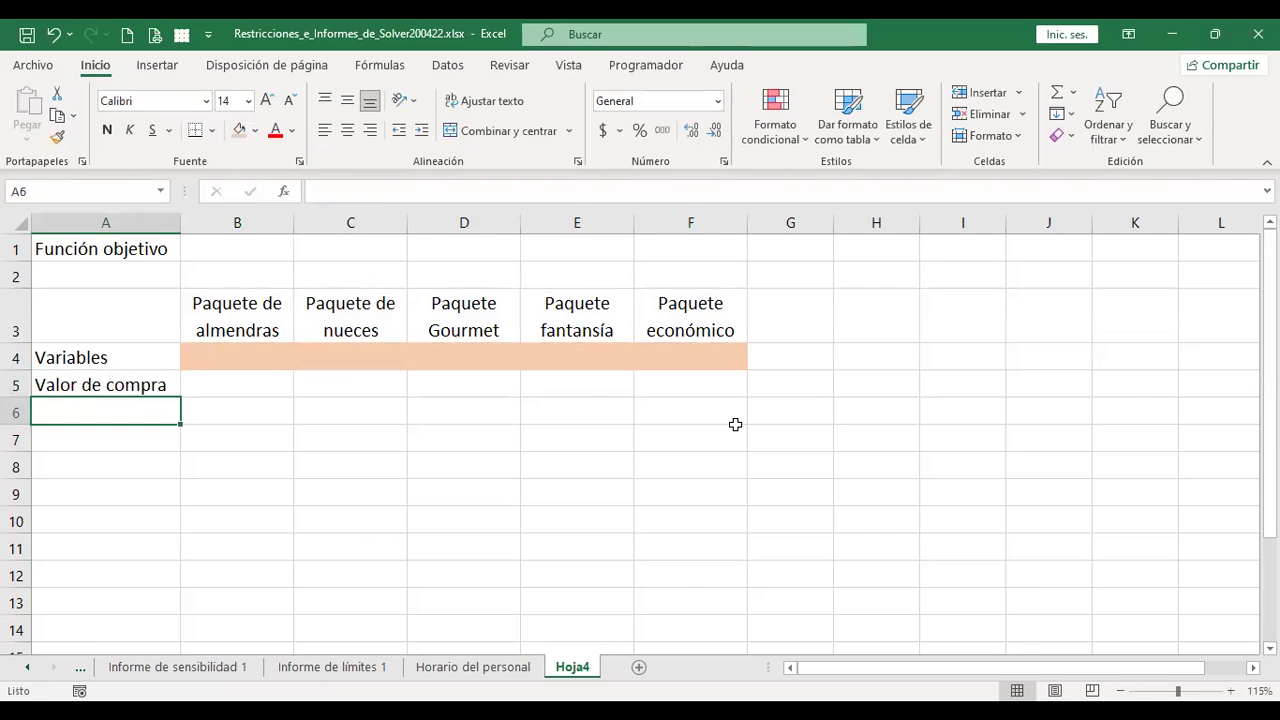
pyautogui.press('Up')
pyautogui.press('Right')
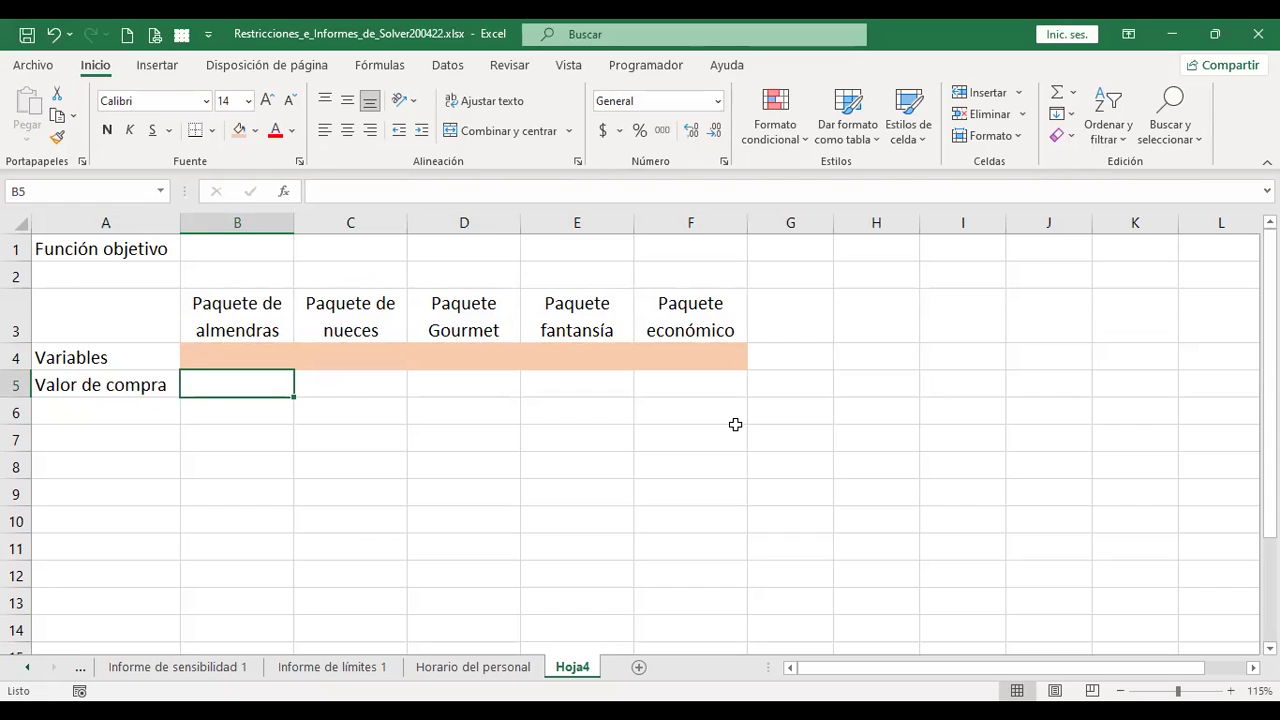
# Enter purchase values 0.8, 0.6, 0.67, 0.56 and 0.49 in B5:F5
pyautogui.write('0.8')
pyautogui.press('Tab')
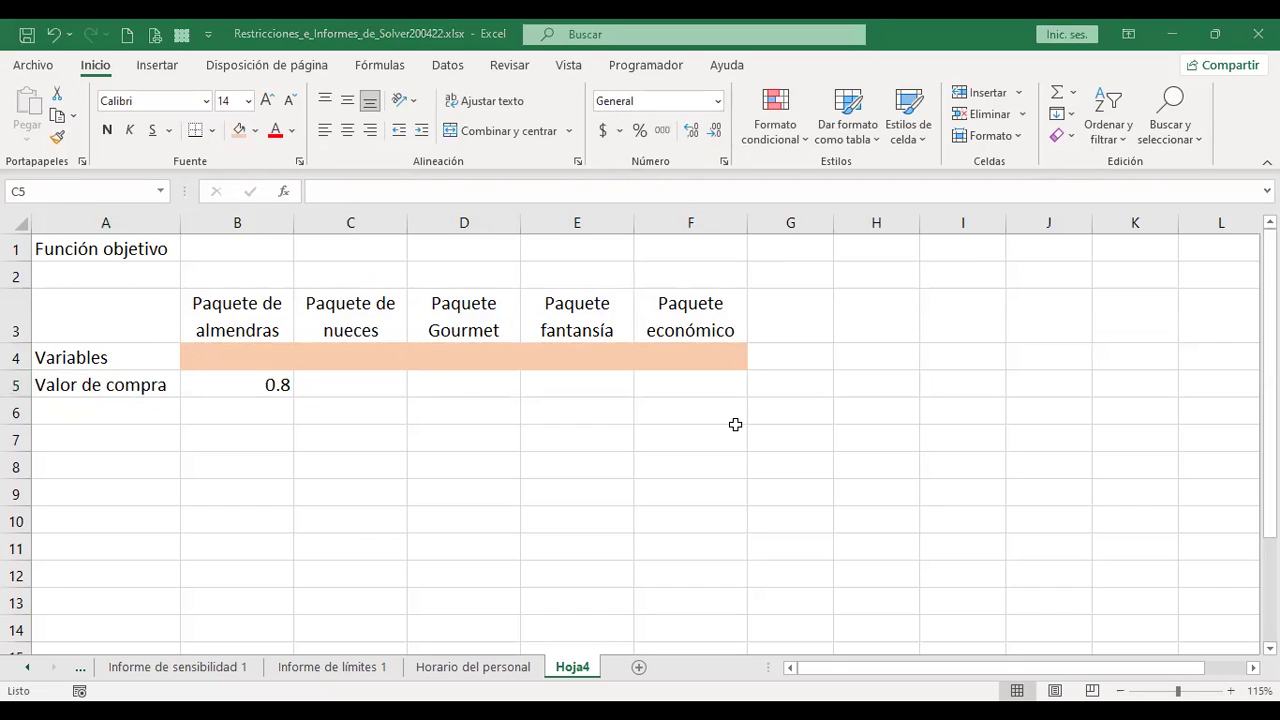
pyautogui.write('0.6')
pyautogui.press('Tab')
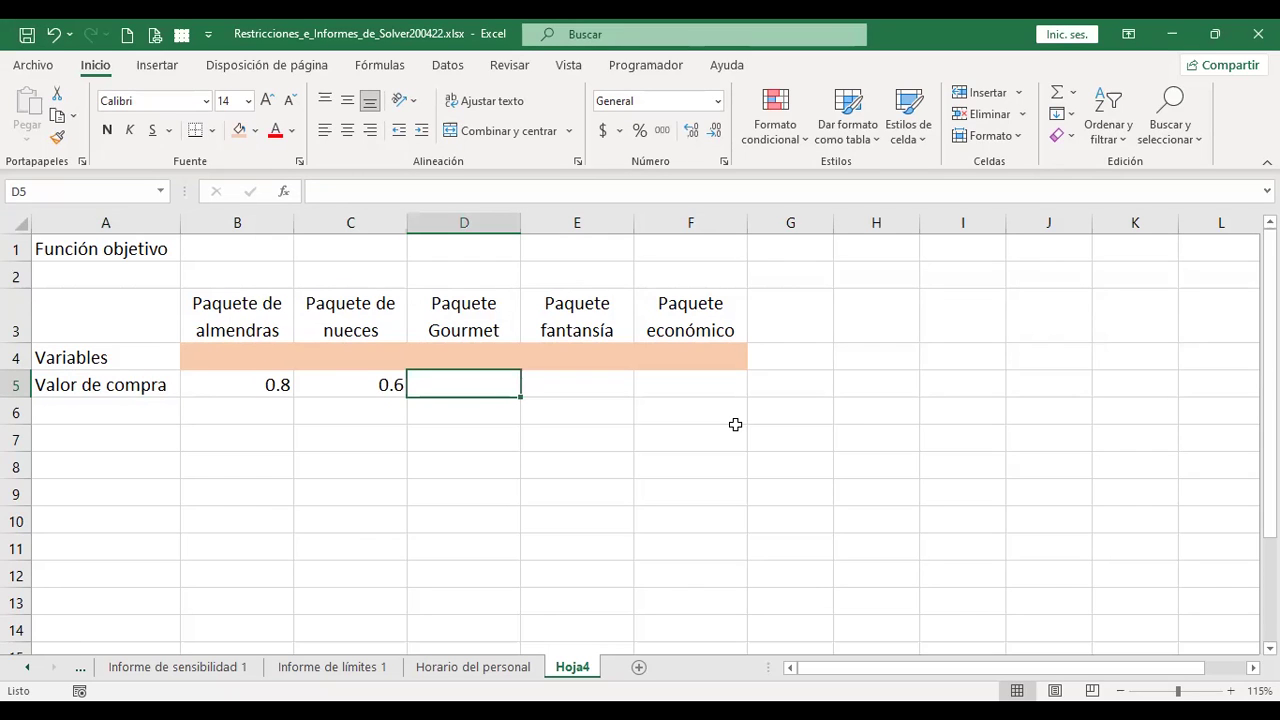
pyautogui.write('.67')
pyautogui.press('Tab')
pyautogui.press('Left')
pyautogui.press('Right')
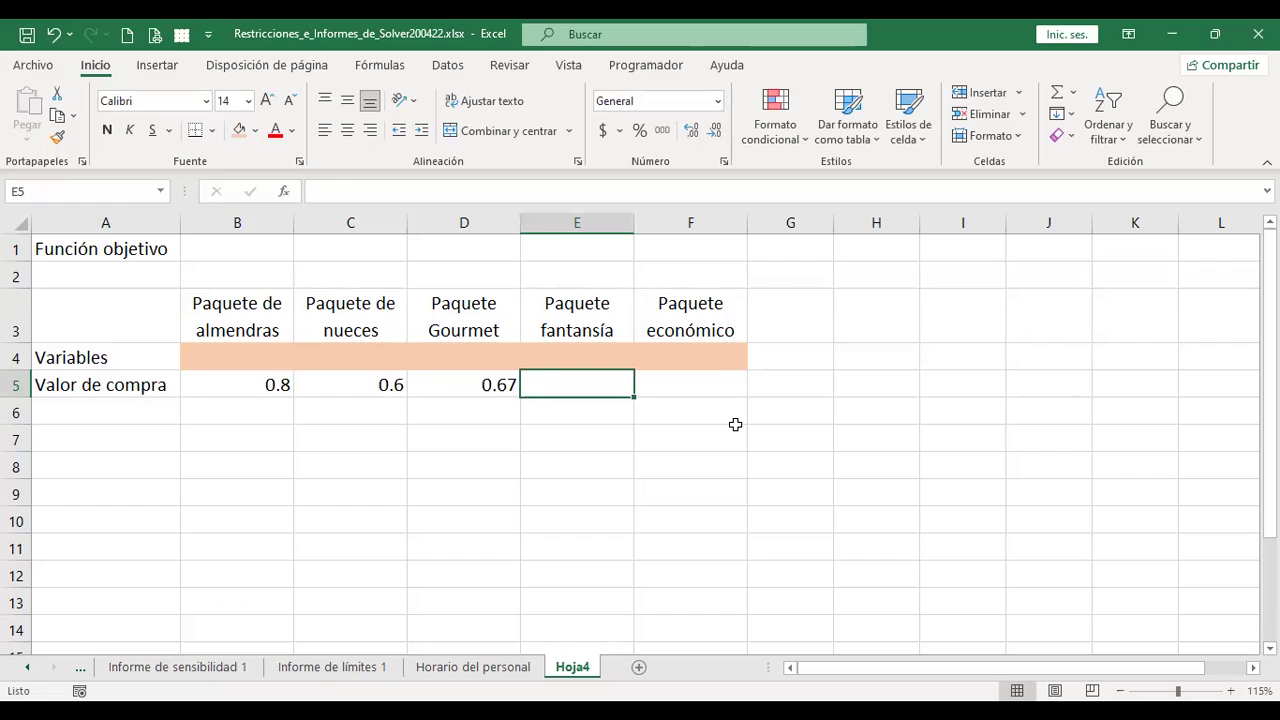
pyautogui.write('.56')
pyautogui.press('Tab')
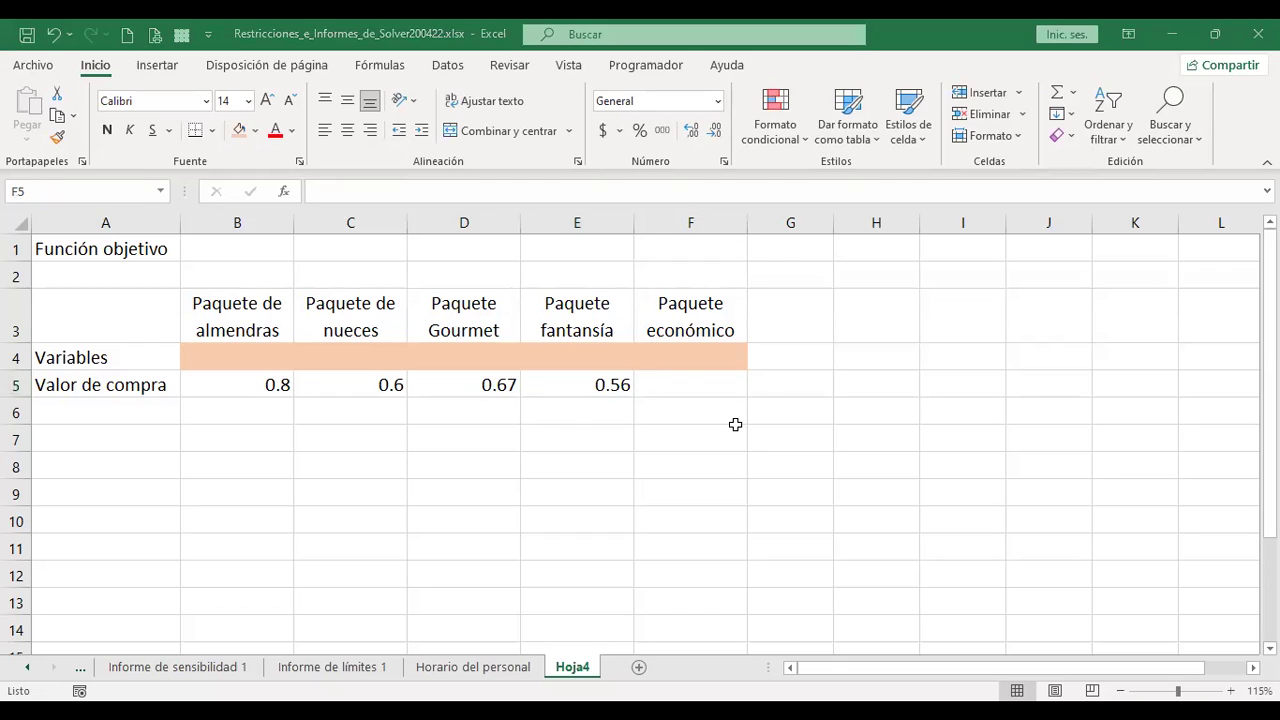
pyautogui.write('.49')
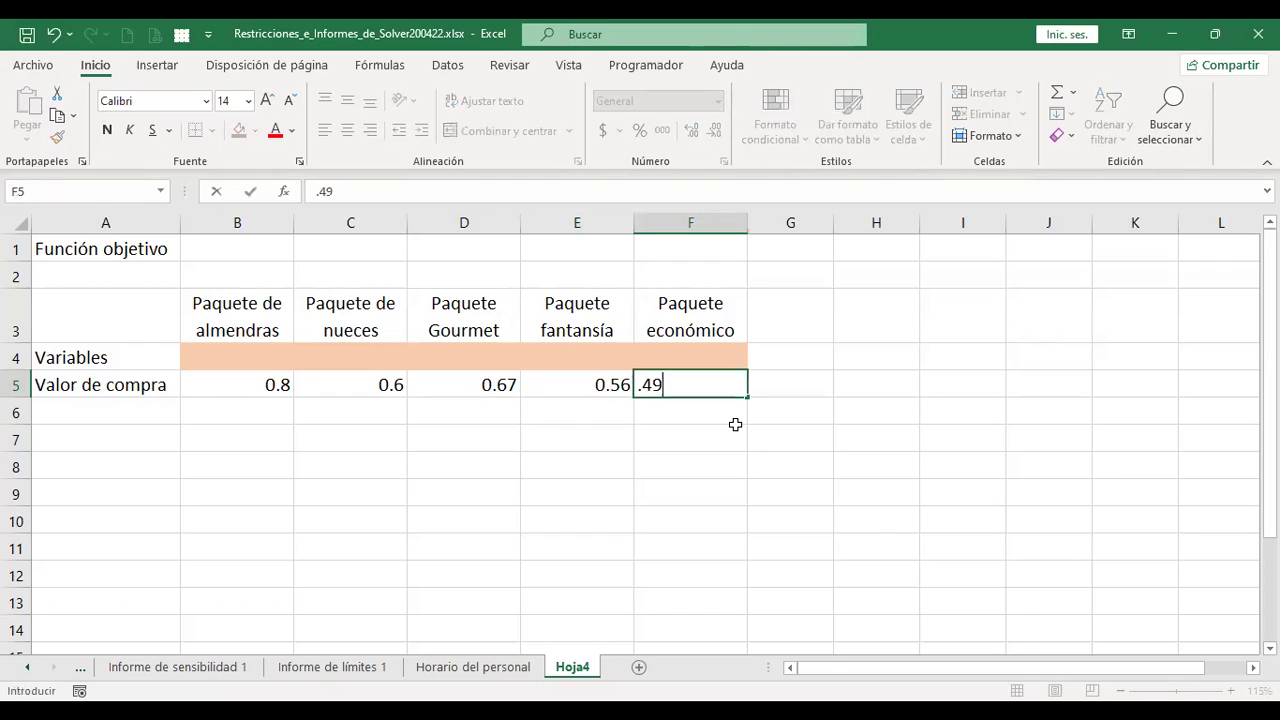
pyautogui.hotkey('ctrl', 'Return')
# Review the row 5 purchase values, then move down to cell A7
pyautogui.press('Home')
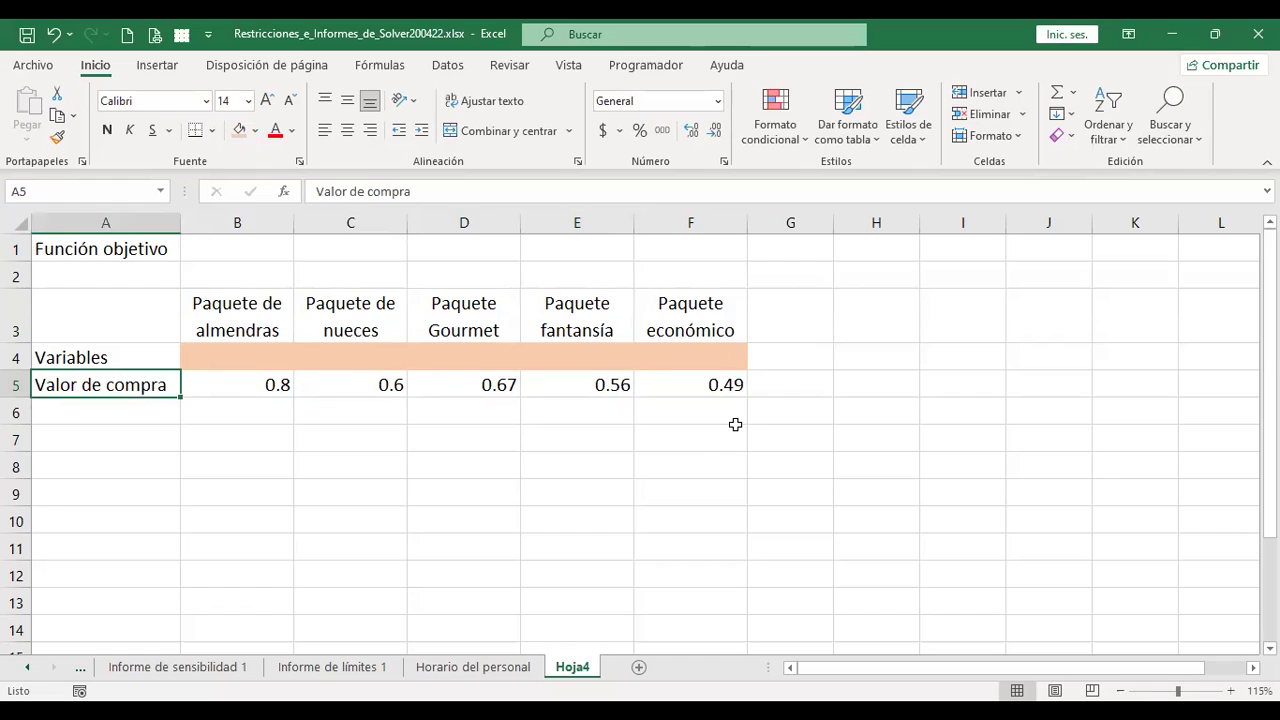
pyautogui.press('Right')
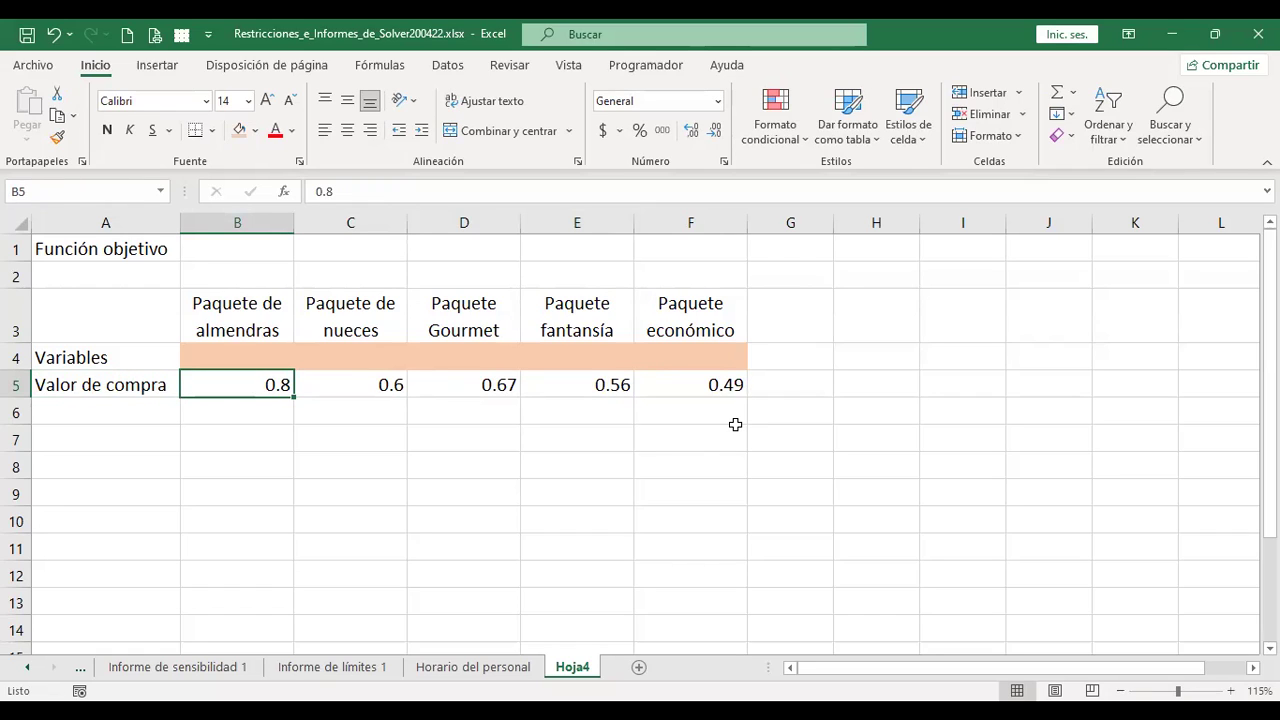
pyautogui.press('Right')
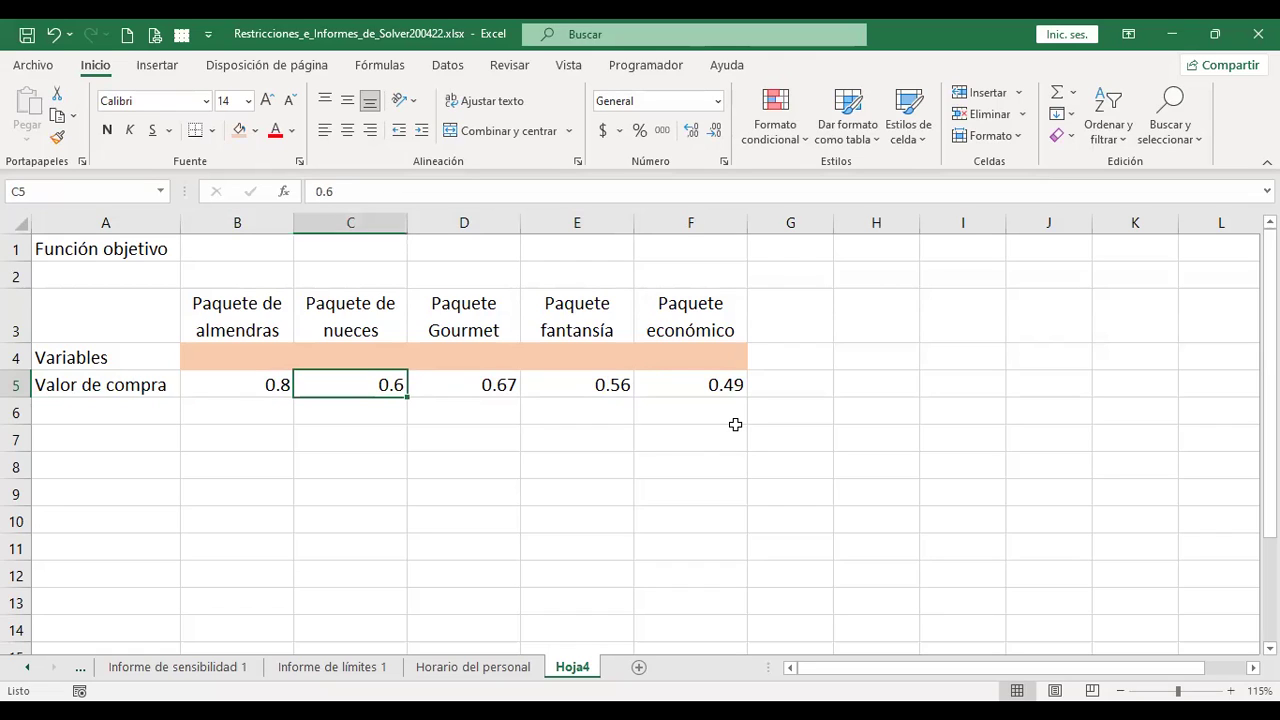
pyautogui.press('Right')
pyautogui.press('Right')
pyautogui.press('Right')
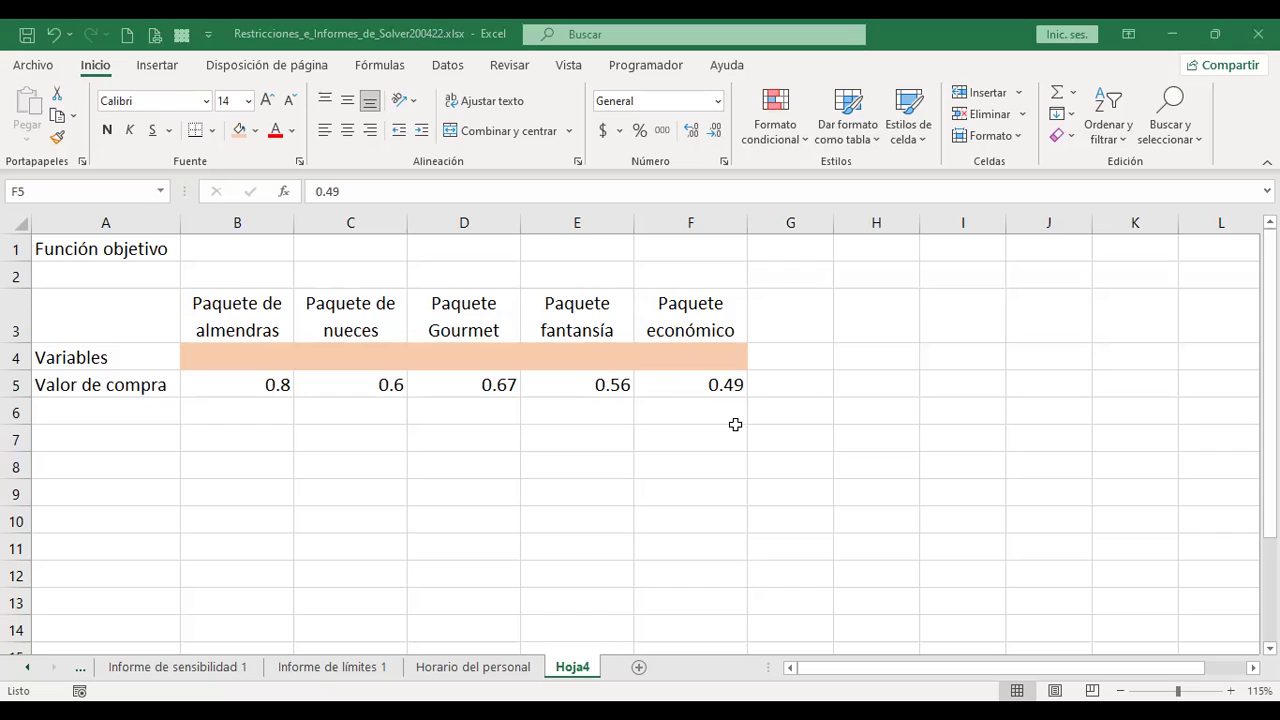
pyautogui.press('Left')
pyautogui.press('Left')
pyautogui.press('Left')
pyautogui.press('Left')
pyautogui.press('Down')
pyautogui.press('Down')
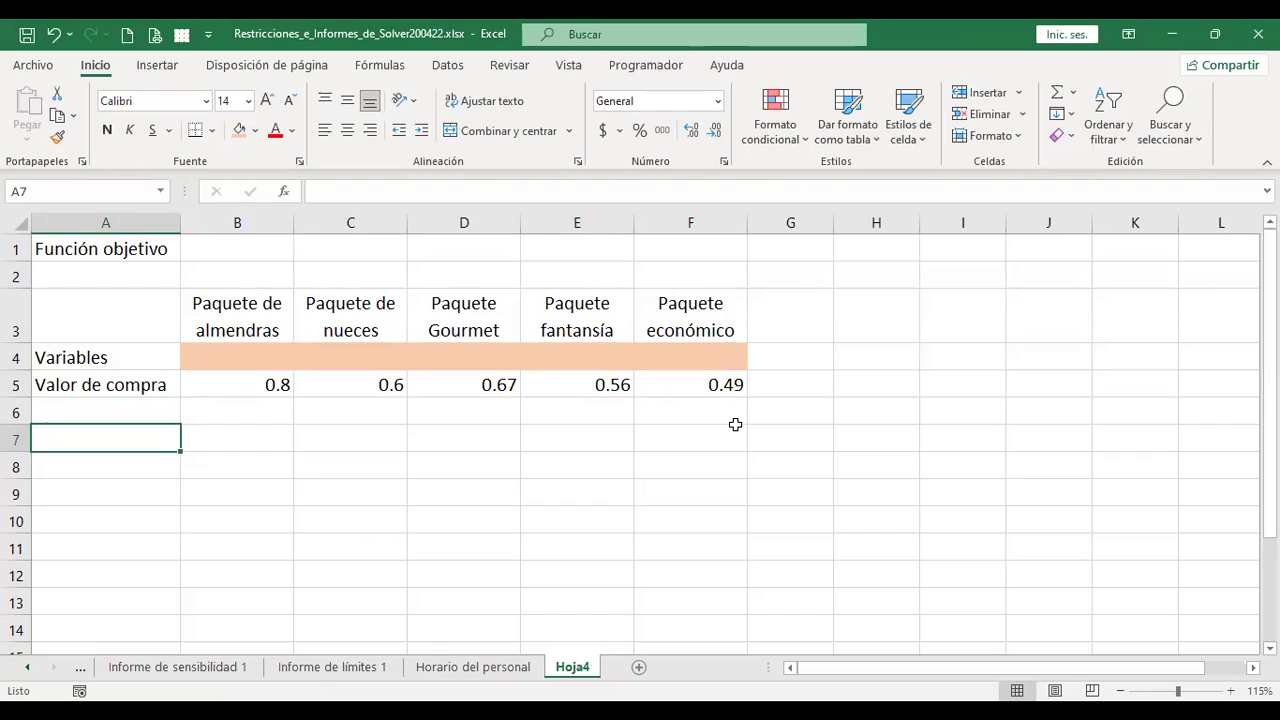
# Enter 'Puede comprar' in A7 and move it into B7
pyautogui.write('Puede')
pyautogui.press('BackSpace')
pyautogui.press('BackSpace')
pyautogui.write('ede comprar')
pyautogui.press('Return')
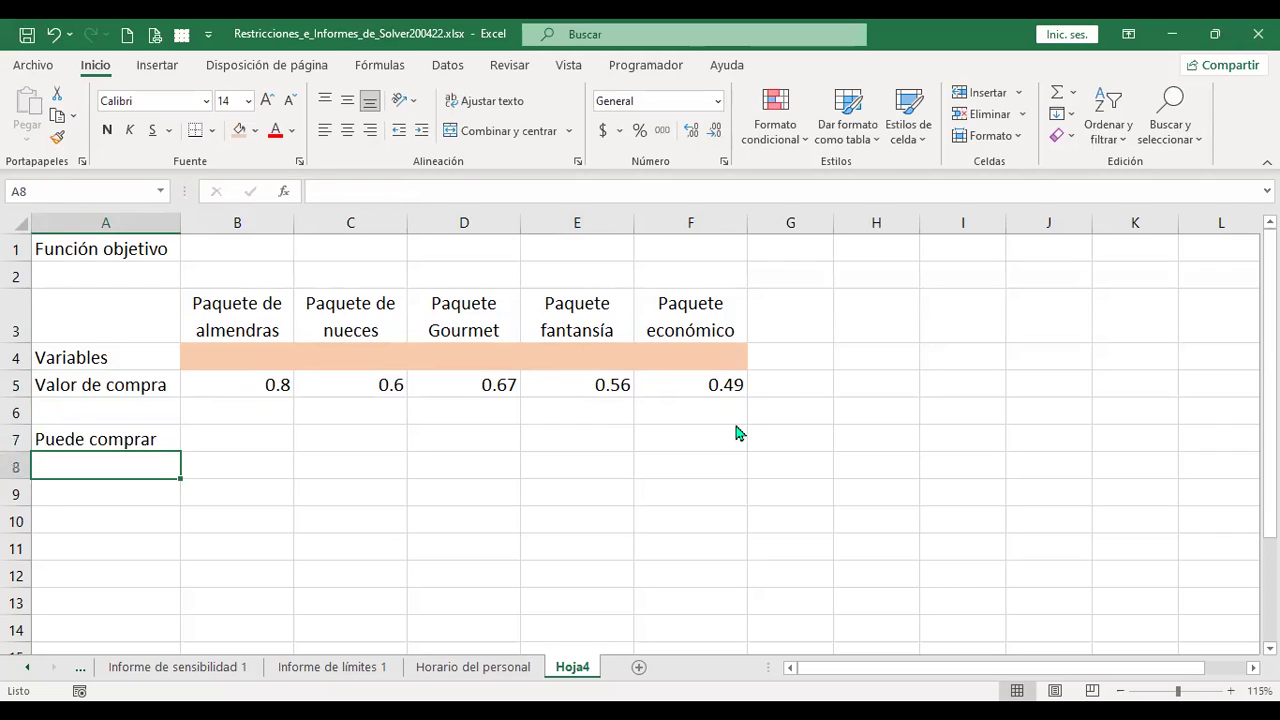
pyautogui.press('Up')
pyautogui.hotkey('ctrl', 'x')
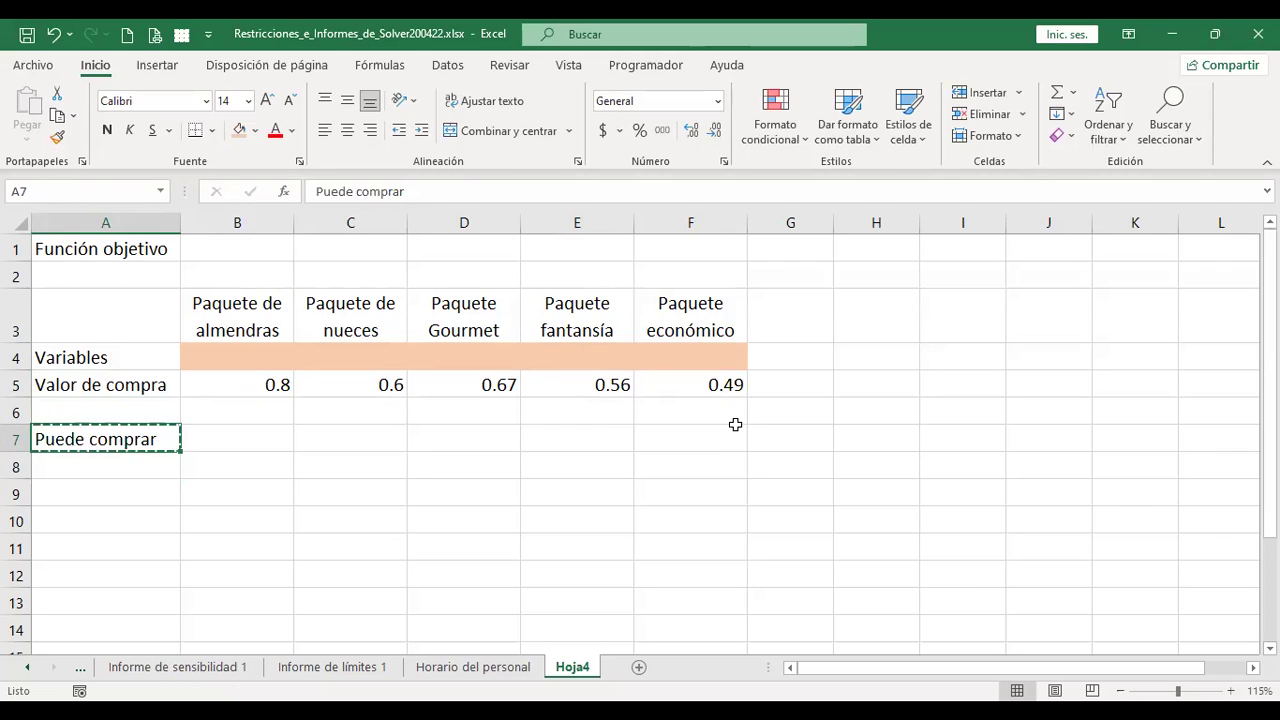
pyautogui.press('Right')
pyautogui.hotkey('ctrl', 'v')
# Enter the row labels Almendras in A8 and Nueces in A9
pyautogui.press('Left')
pyautogui.press('Down')
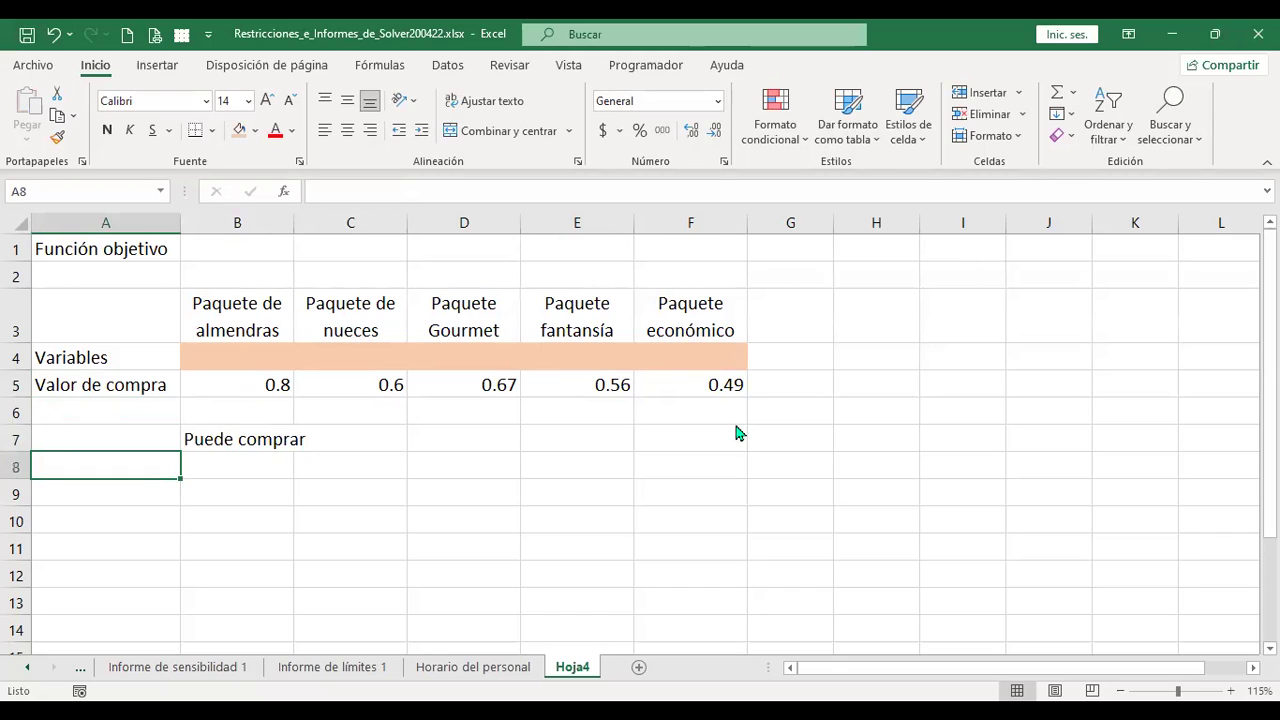
pyautogui.write('Almendras')
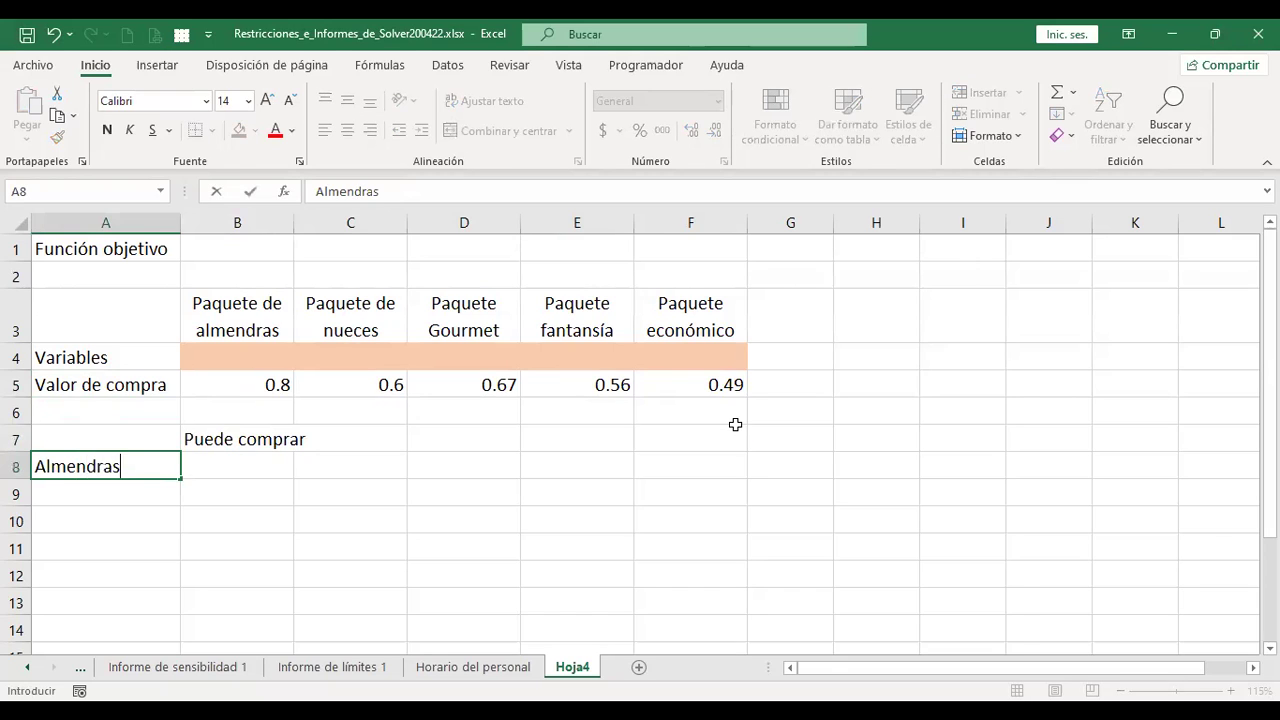
pyautogui.press('Return')
pyautogui.write('N uece')
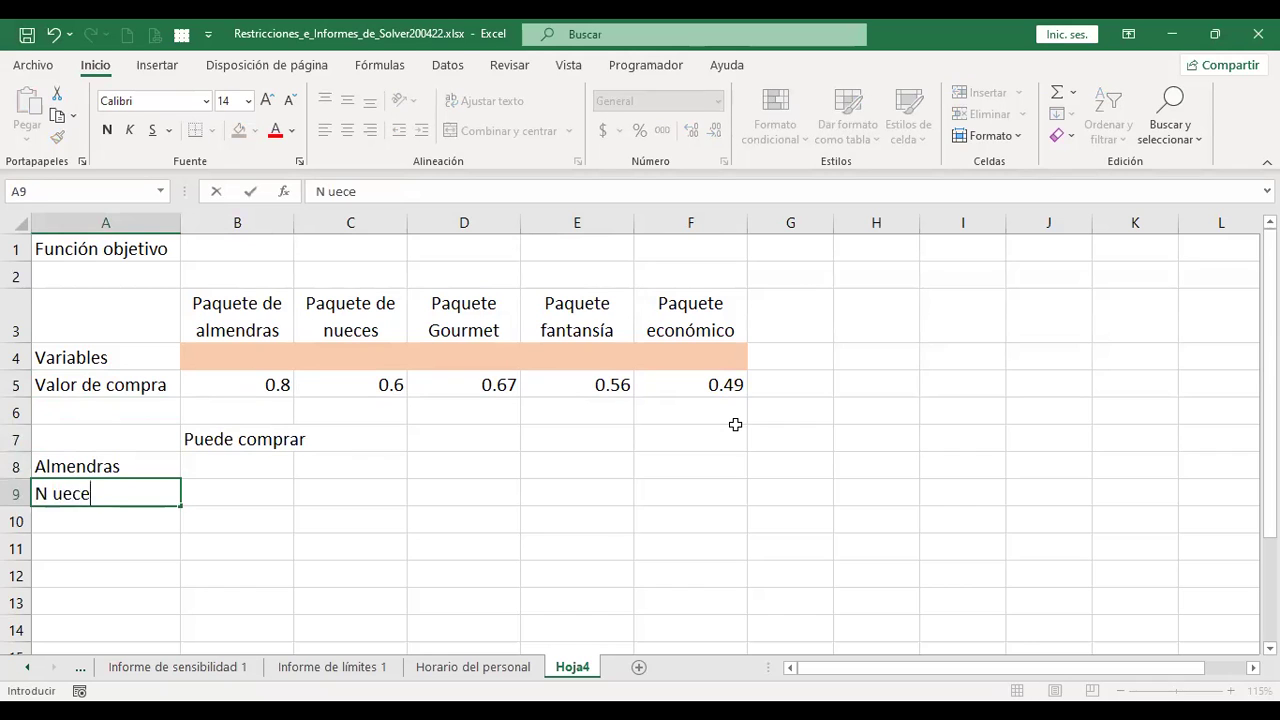
pyautogui.write('s')
pyautogui.press('Return')
# Remove the stray space in A9 so the label reads Nueces
pyautogui.press('Up')
pyautogui.press('F2')
pyautogui.press('Escape')
pyautogui.press('Right')
pyautogui.press('Left')
pyautogui.press('F2')
pyautogui.press('Home')
pyautogui.press('Right')
pyautogui.press('Delete')
pyautogui.press('Return')
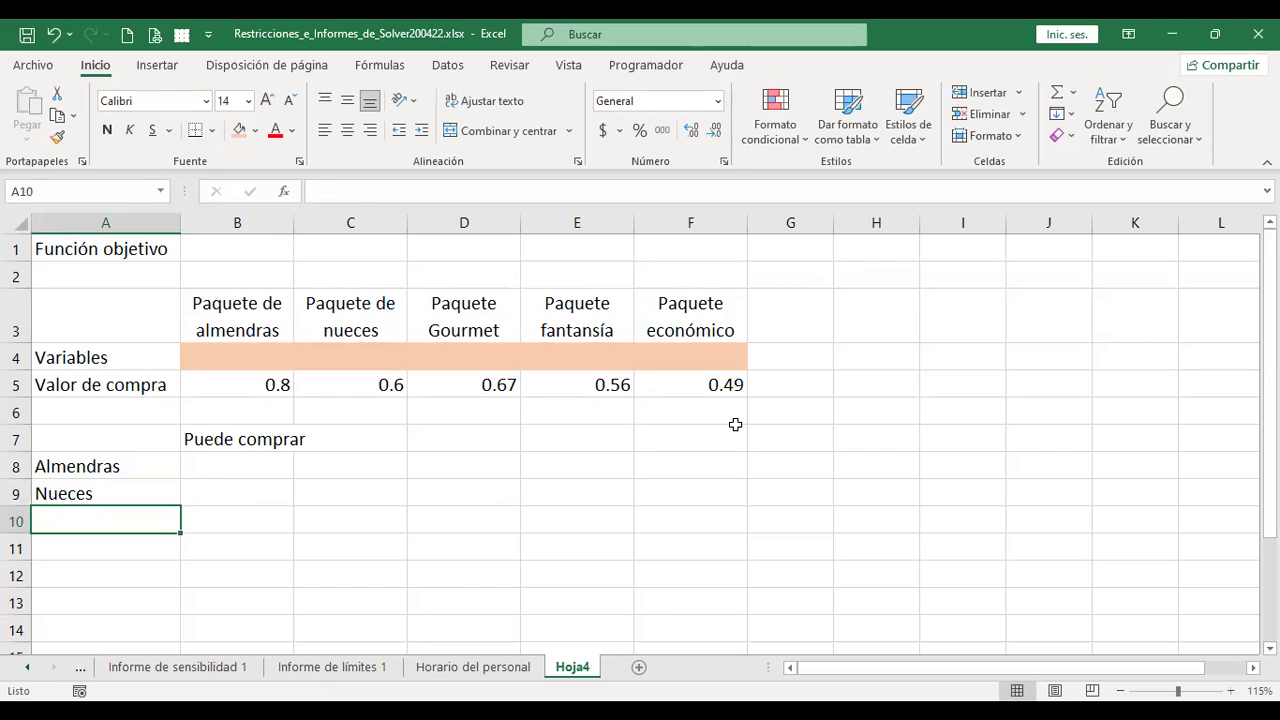
# Enter Cacahuates in A10 and Demanda in A11
pyautogui.write('Cacah')
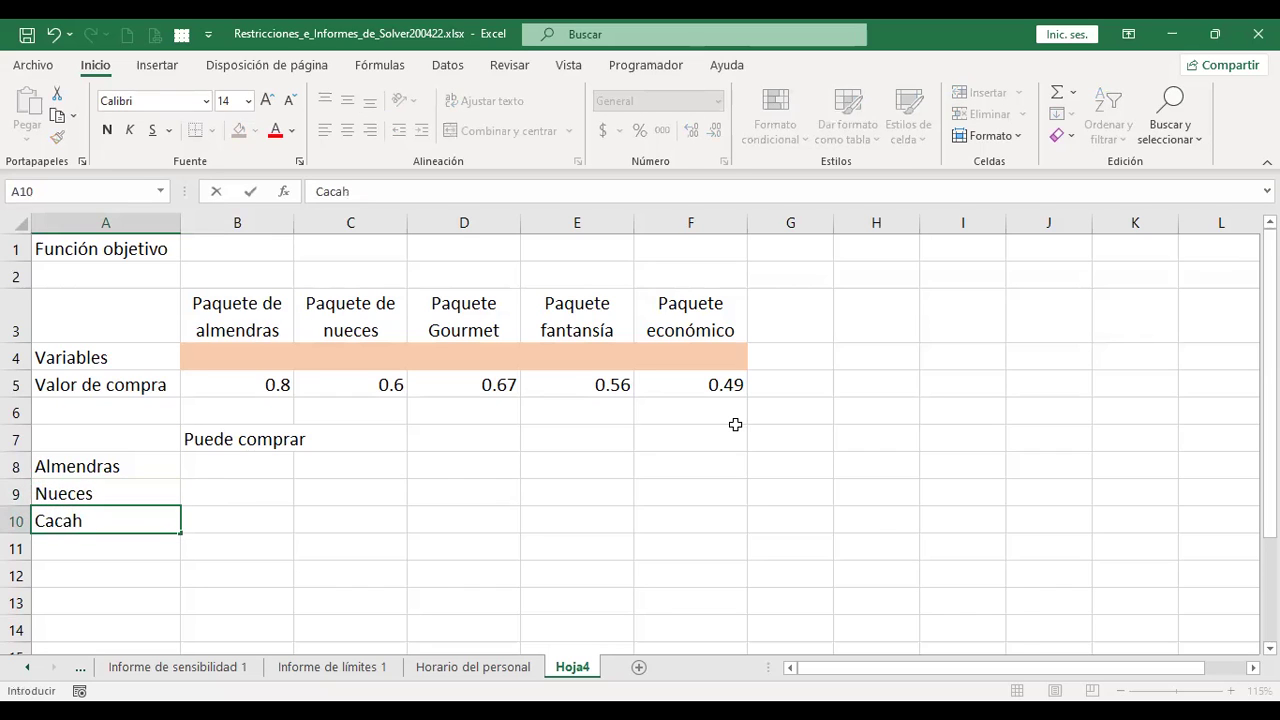
pyautogui.write('uates')
pyautogui.press('Return')
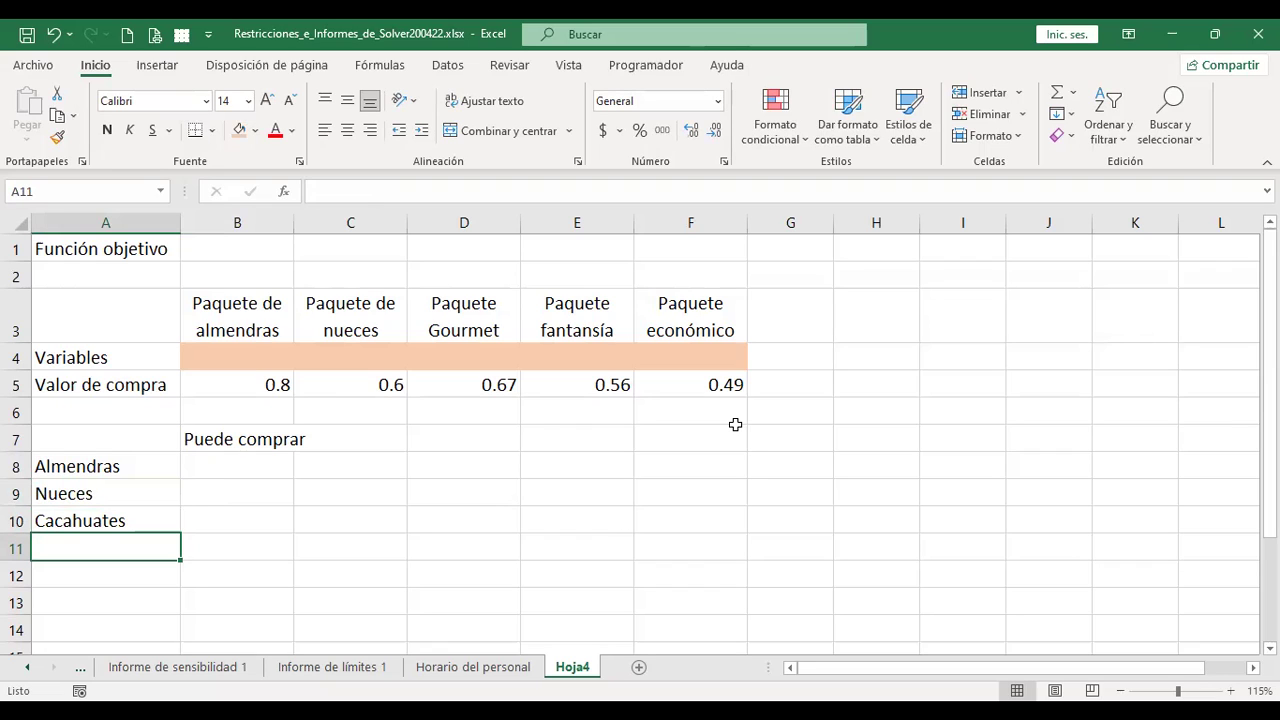
pyautogui.write('Demanda')
pyautogui.press('Return')
pyautogui.press('Up')
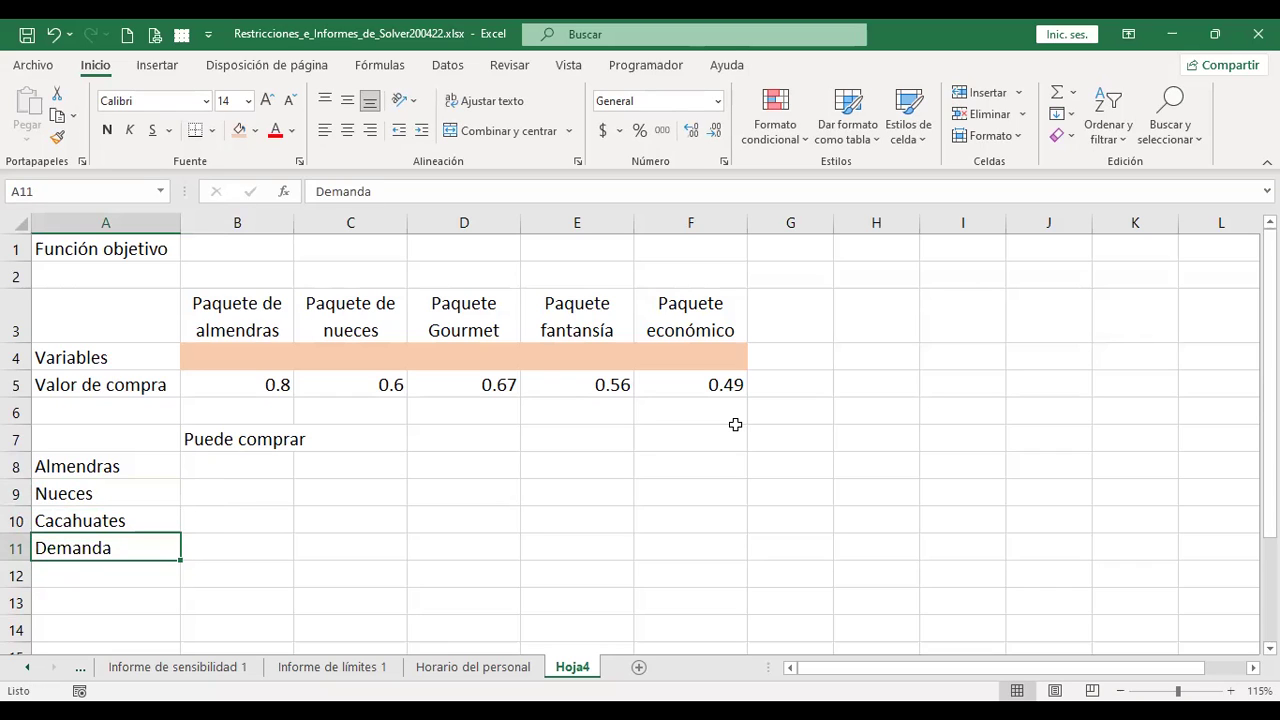